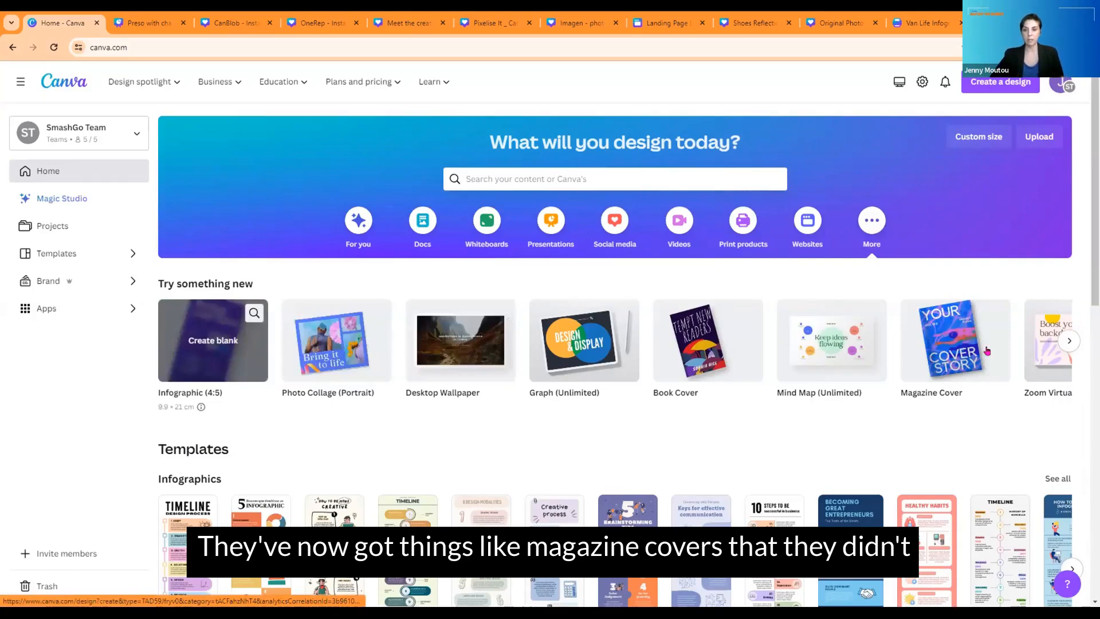
Look through the suggested new design types on the home page, from infographics and magazine covers through to Phone Wallpaper.
{"action": "left_click", "coordinate": [1069, 342]}
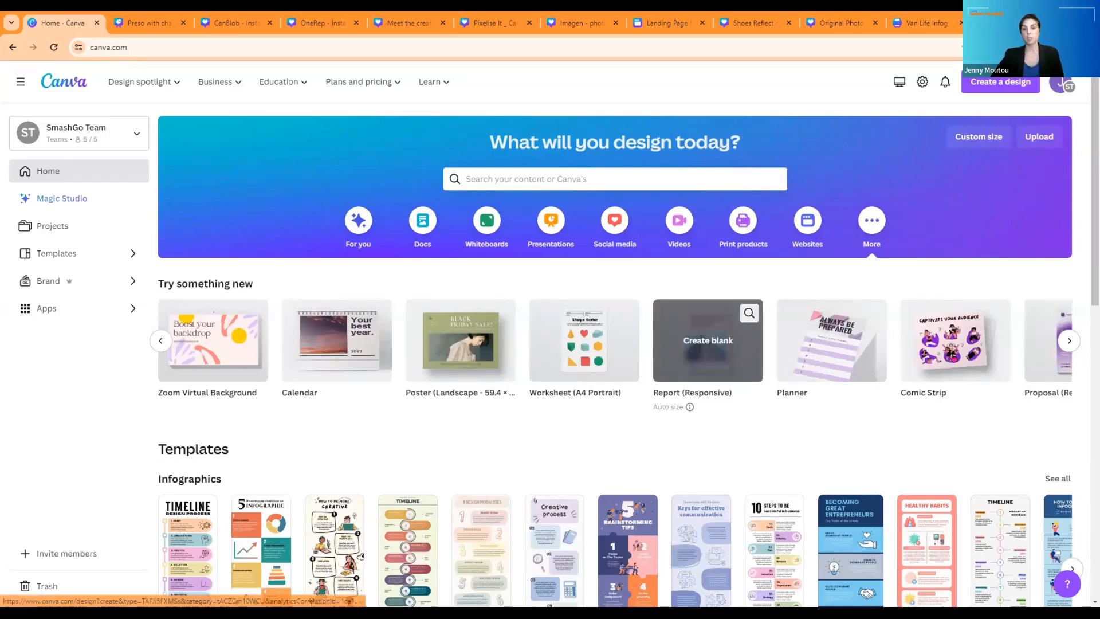
{"action": "left_click", "coordinate": [1069, 341]}
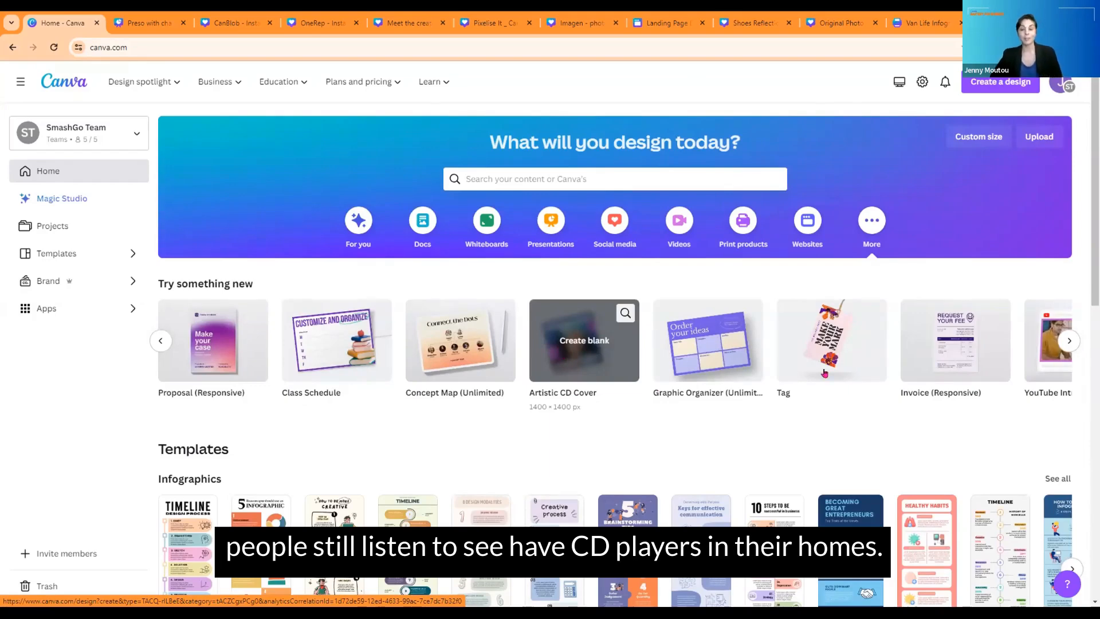
{"action": "left_click", "coordinate": [1065, 340]}
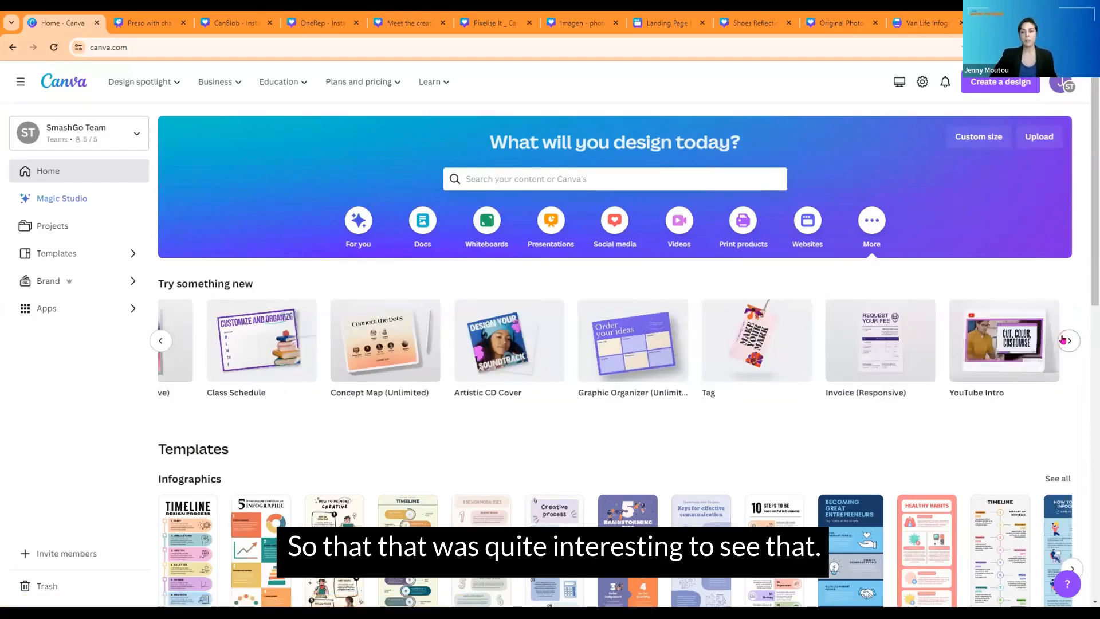
{"action": "left_click", "coordinate": [1067, 340]}
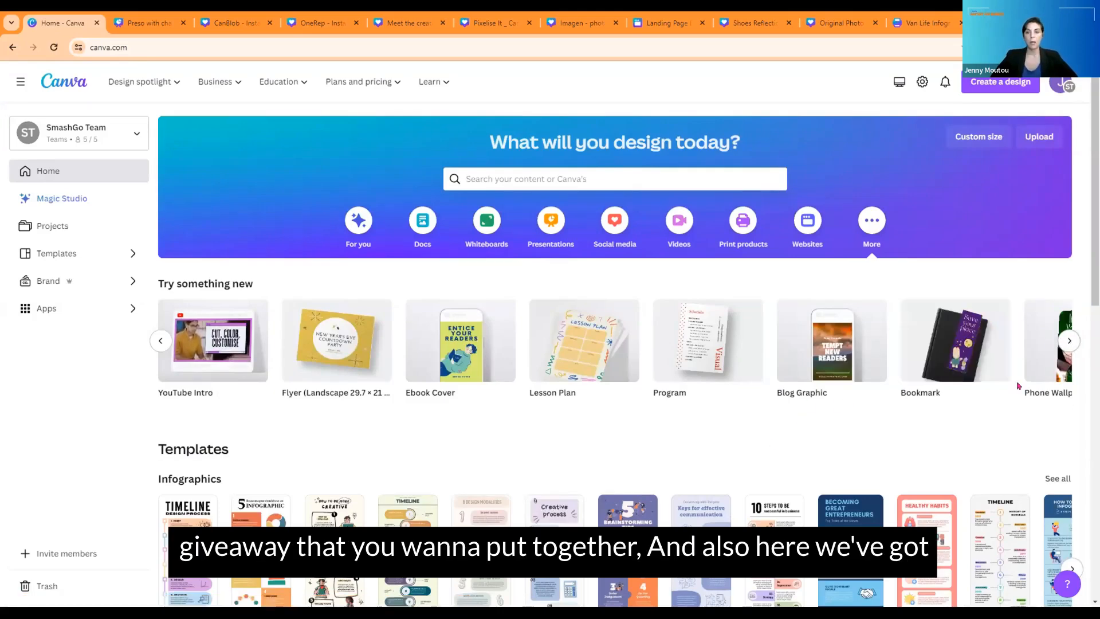
{"action": "left_click", "coordinate": [1071, 339]}
{"action": "mouse_move", "coordinate": [1036, 338]}
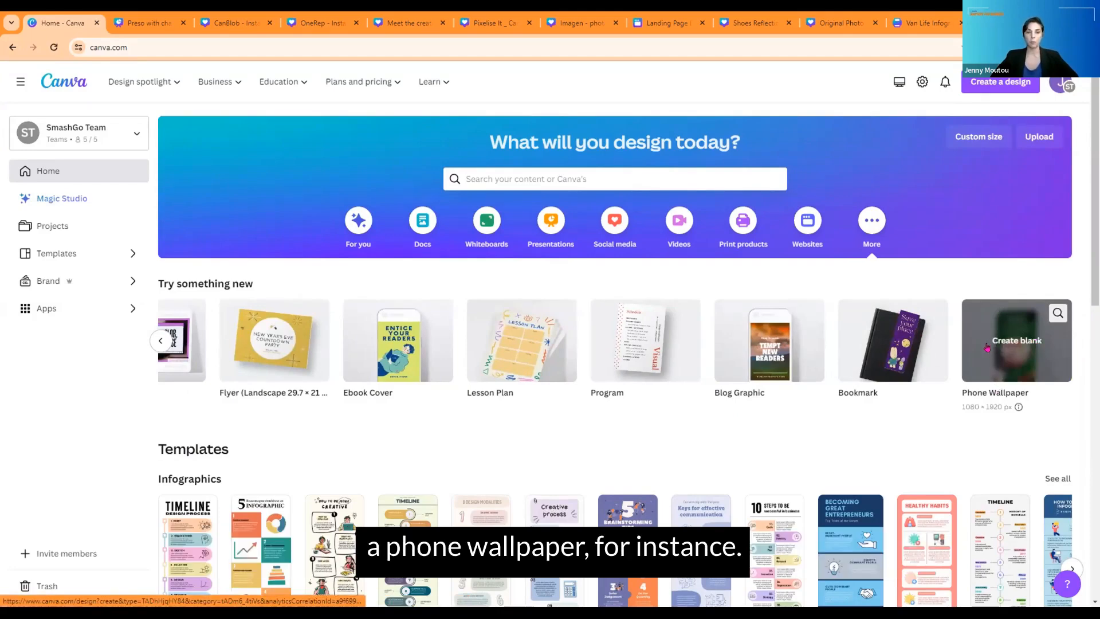
Open the template library and look through its Business and Social Media categories.
{"action": "left_click", "coordinate": [65, 254]}
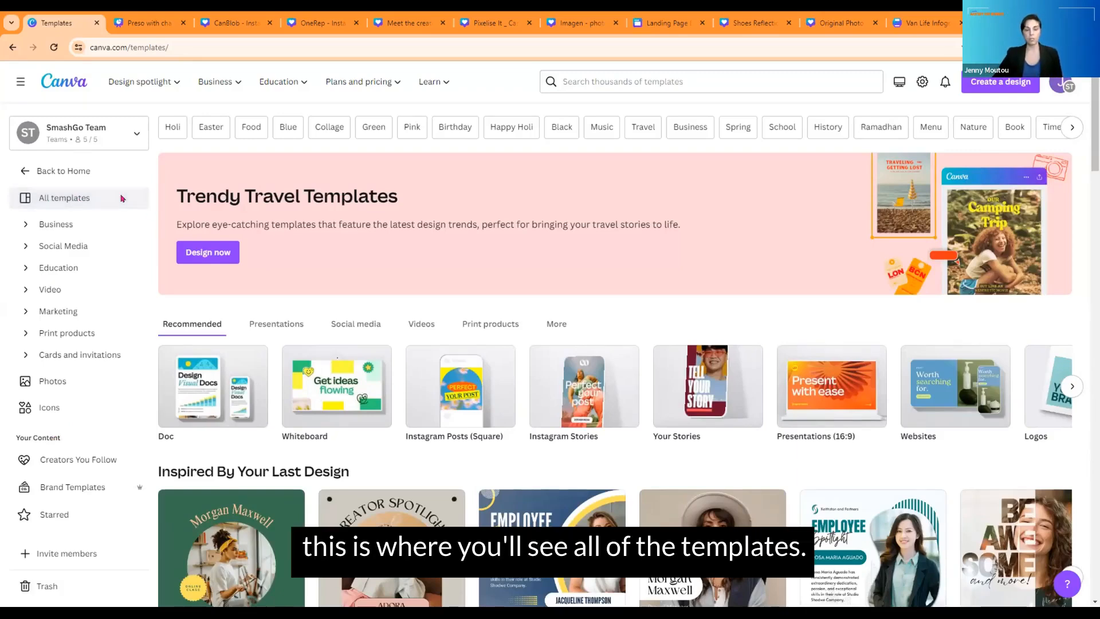
{"action": "left_click", "coordinate": [22, 226]}
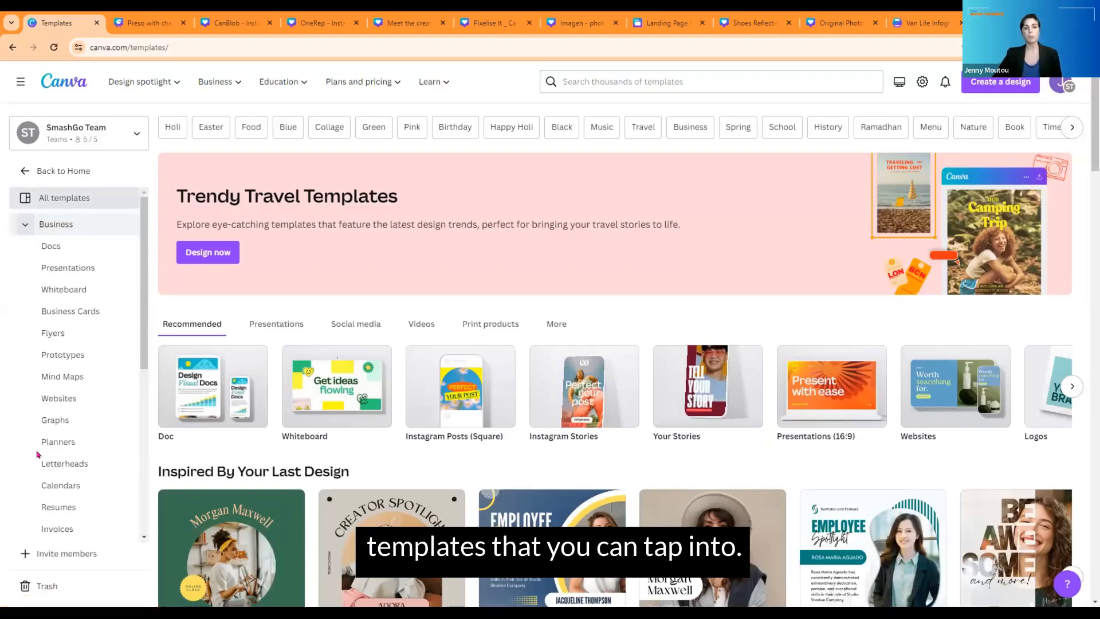
{"action": "scroll", "coordinate": [38, 455], "scroll_direction": "down", "scroll_amount": 3}
{"action": "left_click", "coordinate": [106, 461]}
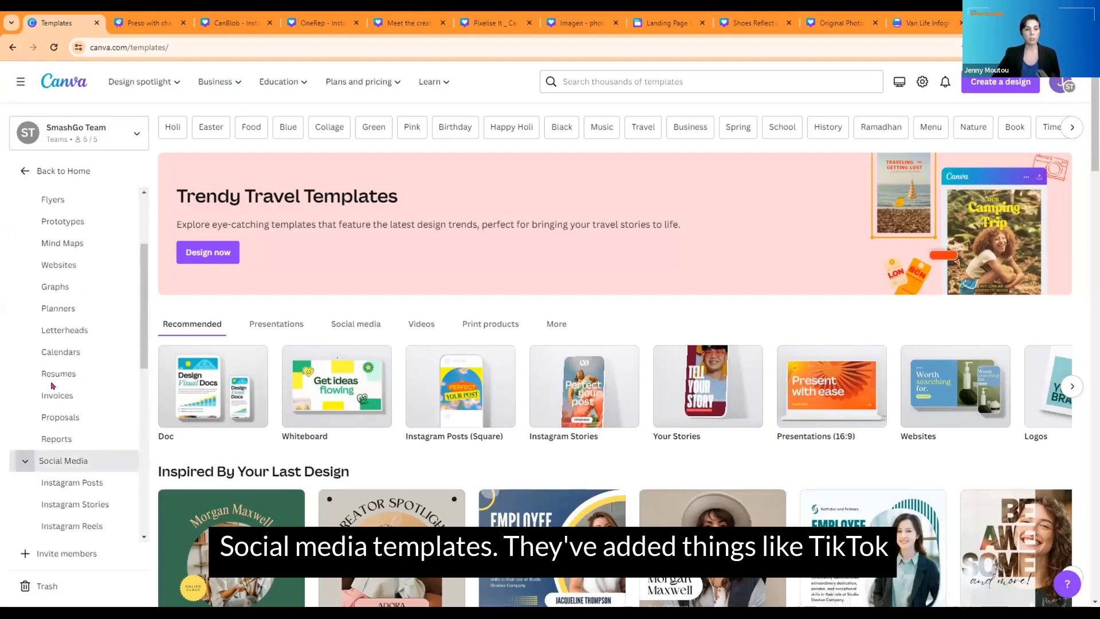
{"action": "scroll", "coordinate": [52, 390], "scroll_direction": "down", "scroll_amount": 5}
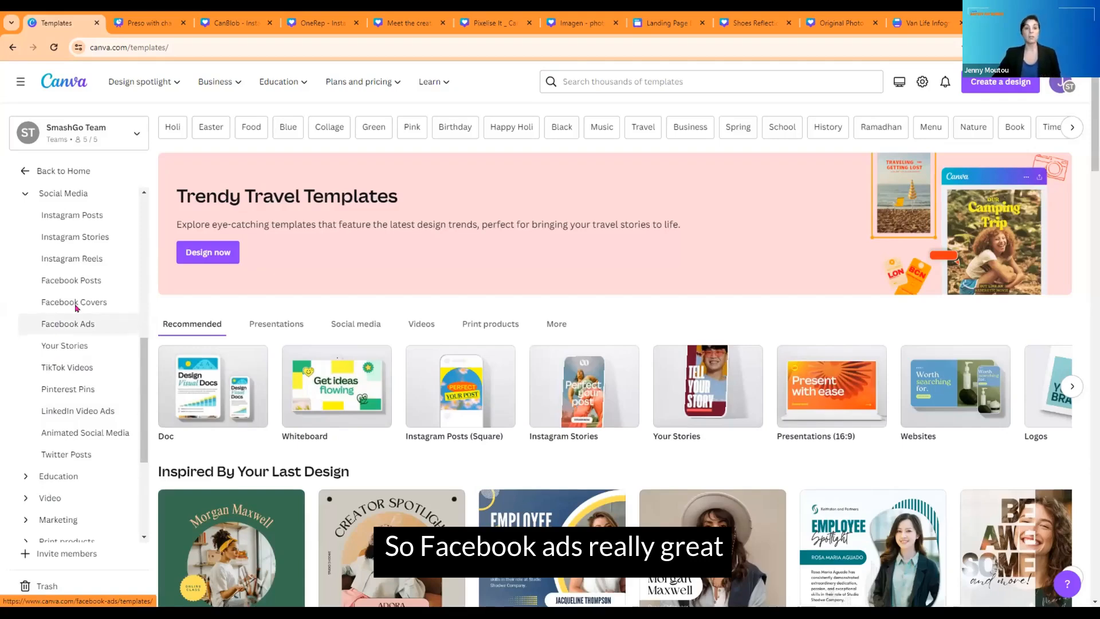
{"action": "scroll", "coordinate": [77, 306], "scroll_direction": "down", "scroll_amount": 3}
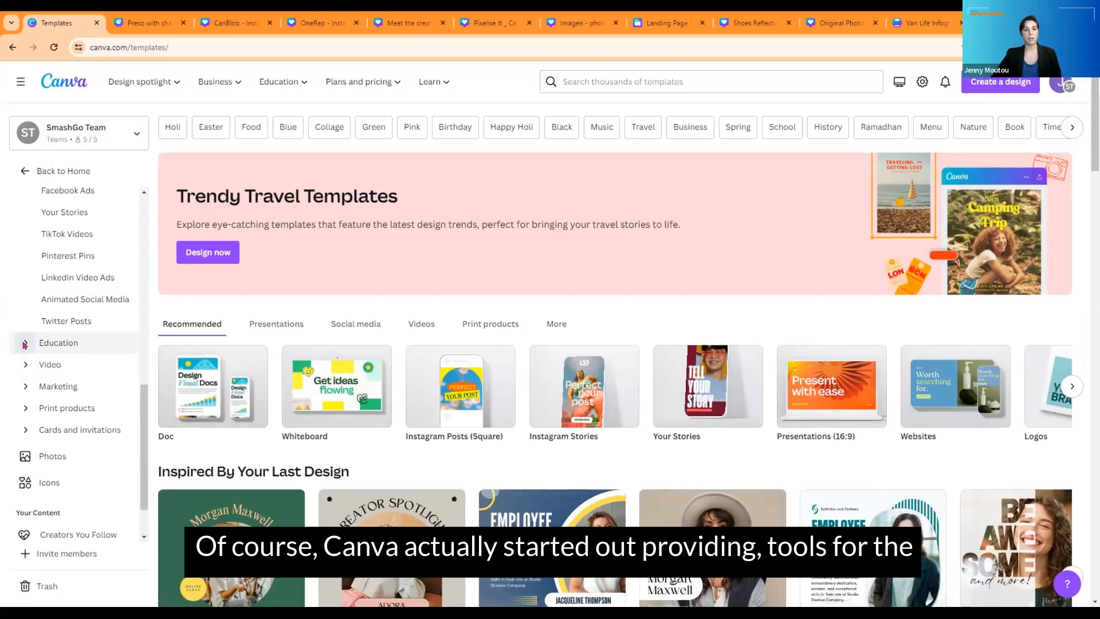
Expand the Education and Video template categories and show the YouTube Videos templates.
{"action": "left_click", "coordinate": [64, 344]}
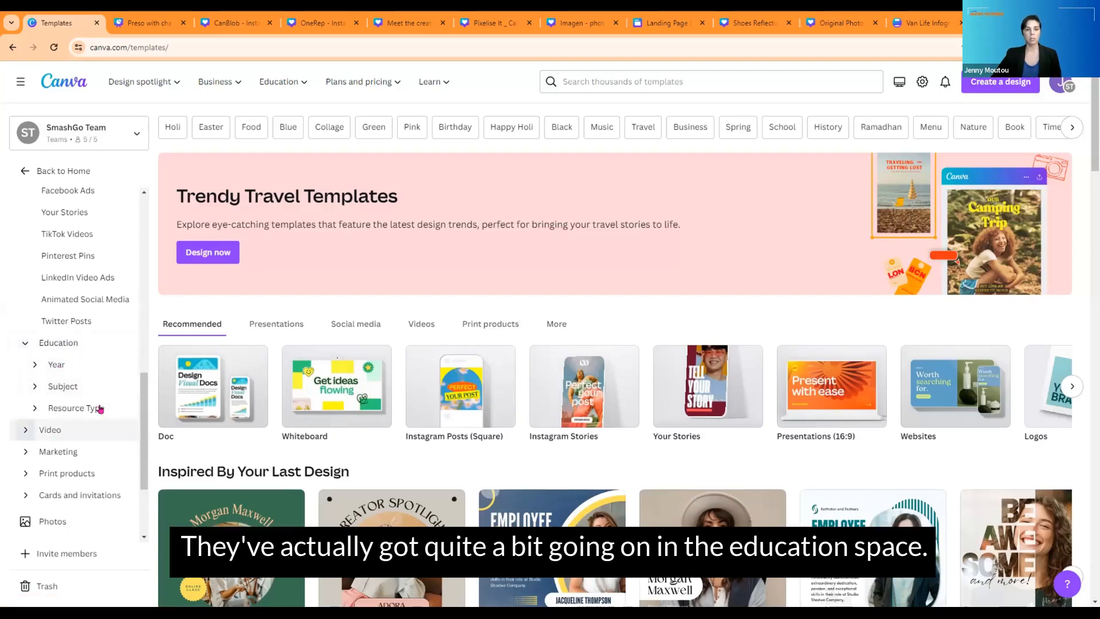
{"action": "left_click", "coordinate": [25, 430]}
{"action": "scroll", "coordinate": [100, 409], "scroll_direction": "down", "scroll_amount": 2}
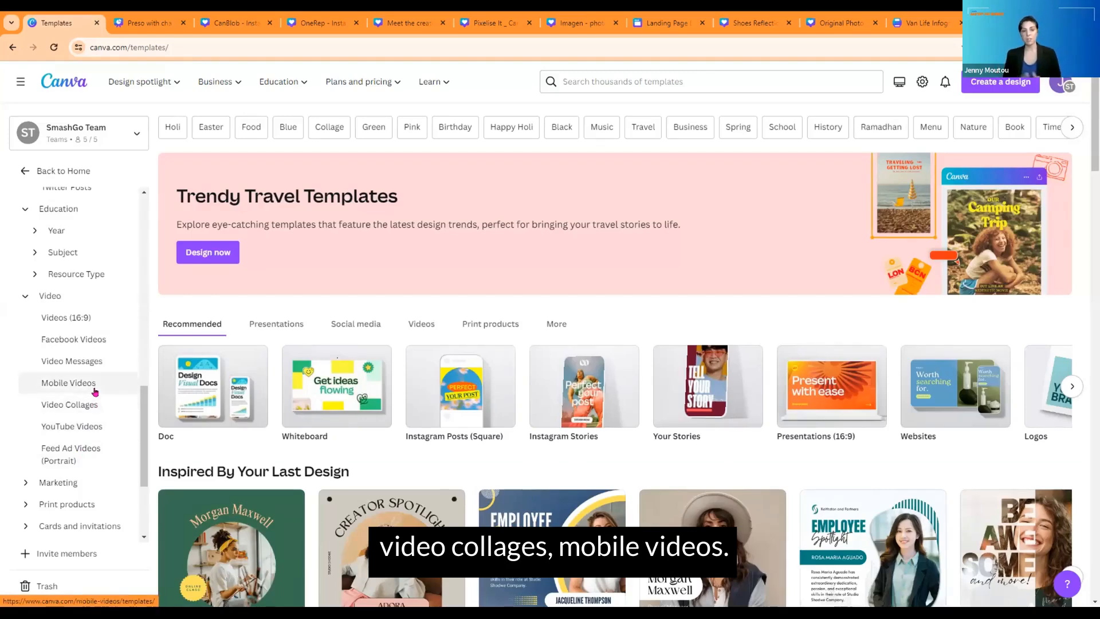
{"action": "left_click", "coordinate": [93, 428]}
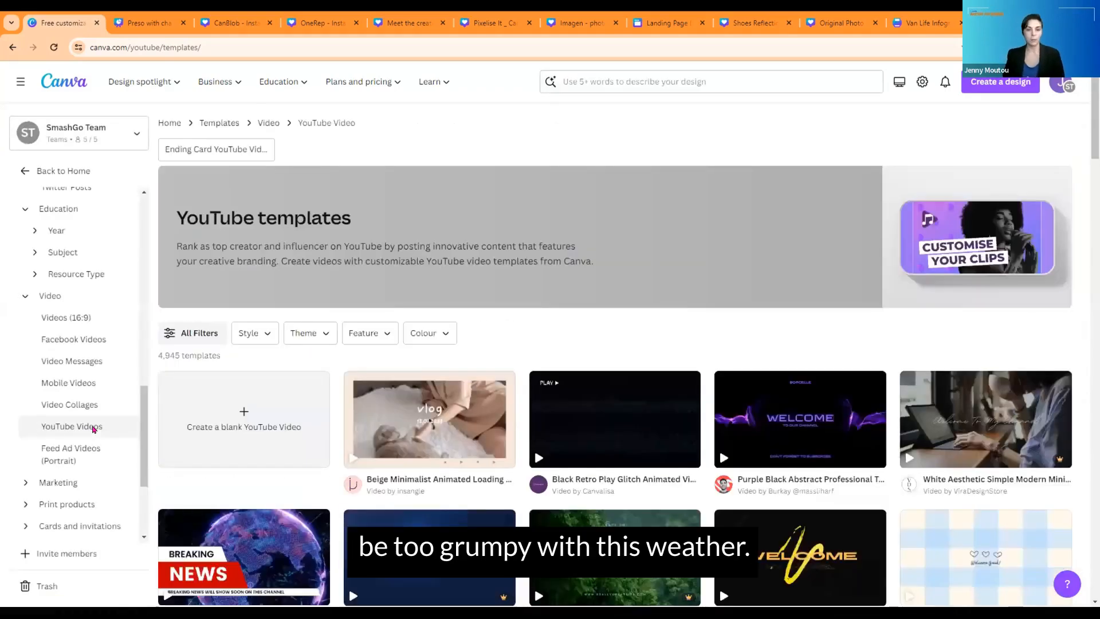
Examine the range of YouTube video templates, such as intros, outros and vlog designs, in the results.
{"action": "scroll", "coordinate": [425, 301], "scroll_direction": "down", "scroll_amount": 2}
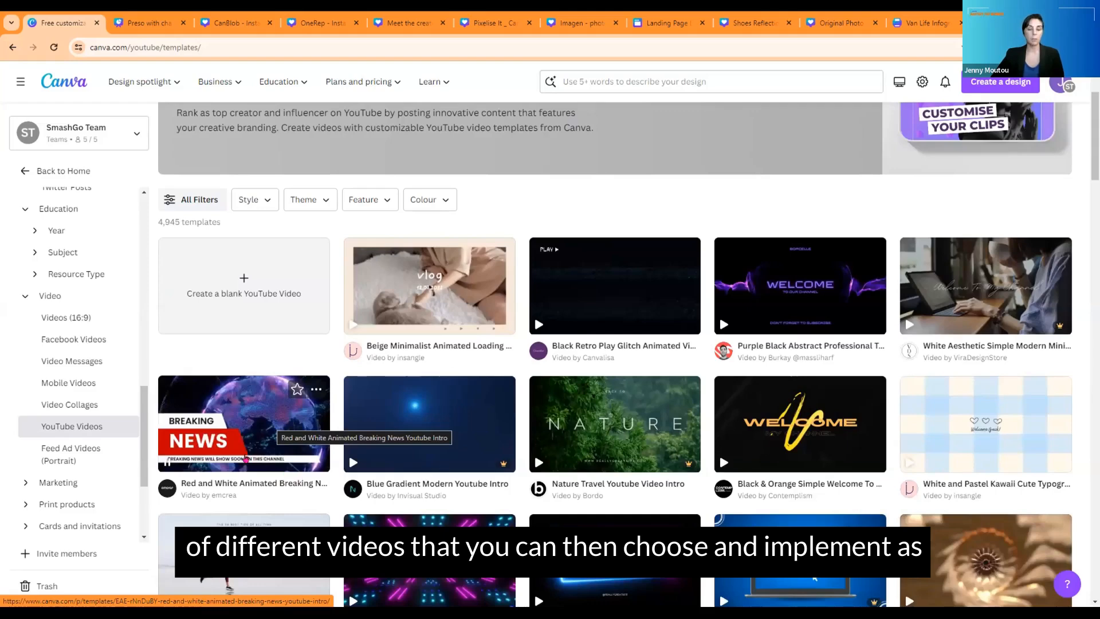
{"action": "scroll", "coordinate": [246, 459], "scroll_direction": "down", "scroll_amount": 5}
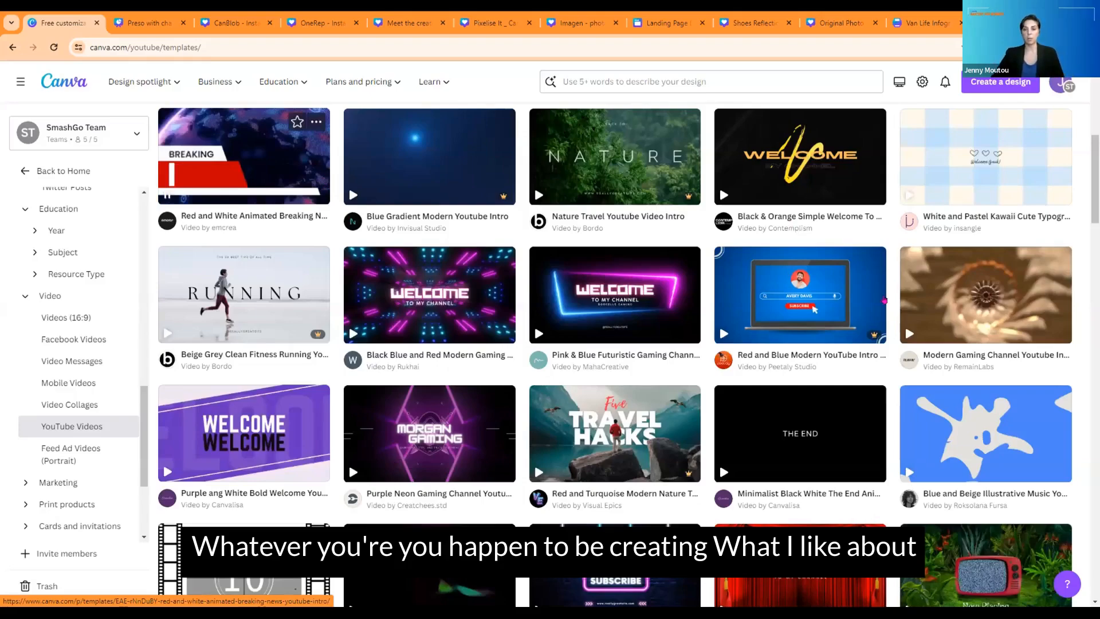
{"action": "scroll", "coordinate": [866, 333], "scroll_direction": "down", "scroll_amount": 7}
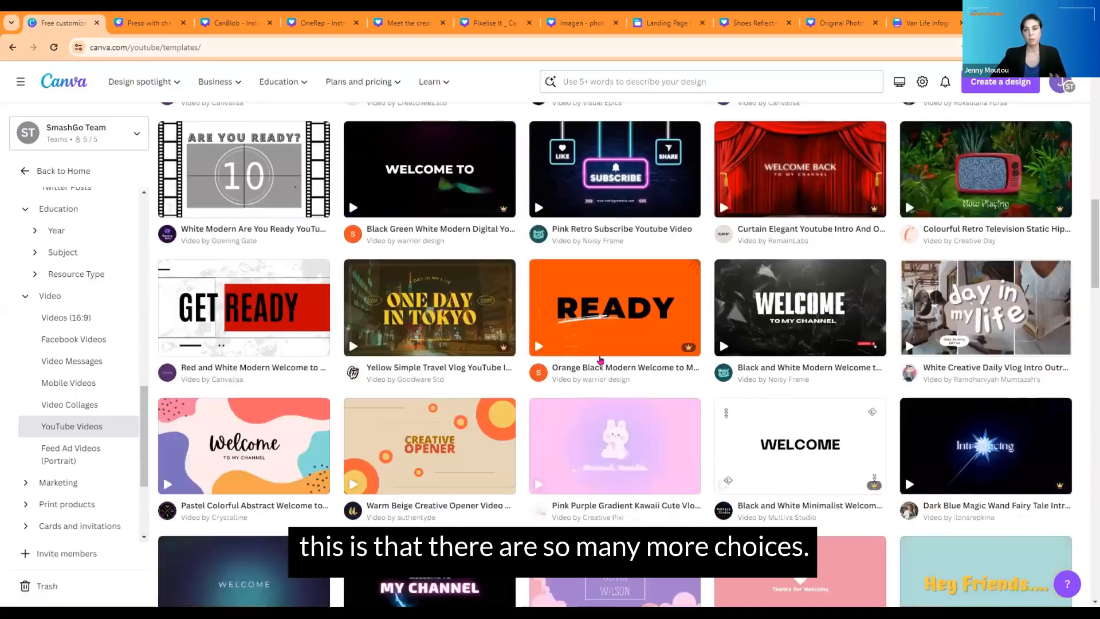
{"action": "scroll", "coordinate": [600, 360], "scroll_direction": "up", "scroll_amount": 4}
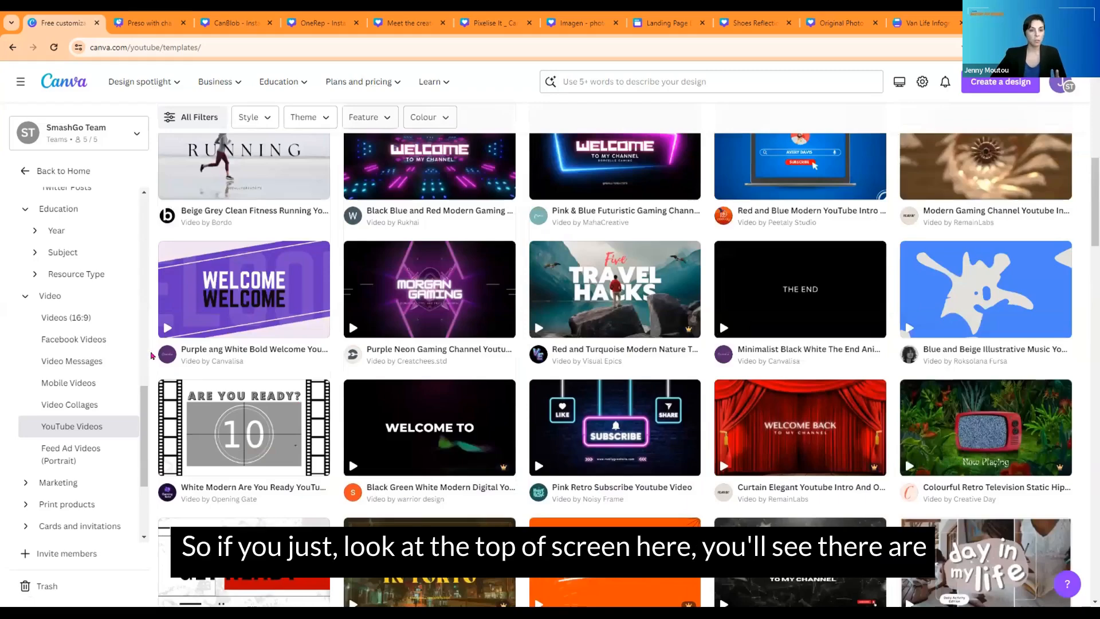
{"action": "scroll", "coordinate": [154, 359], "scroll_direction": "up", "scroll_amount": 6}
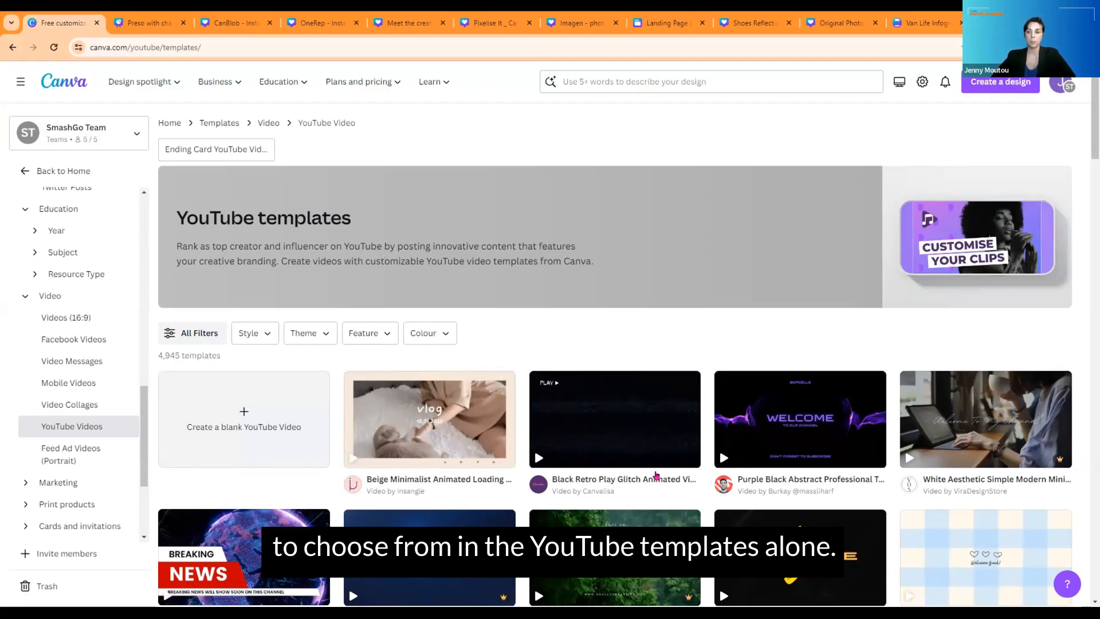
{"action": "scroll", "coordinate": [656, 474], "scroll_direction": "down", "scroll_amount": 4}
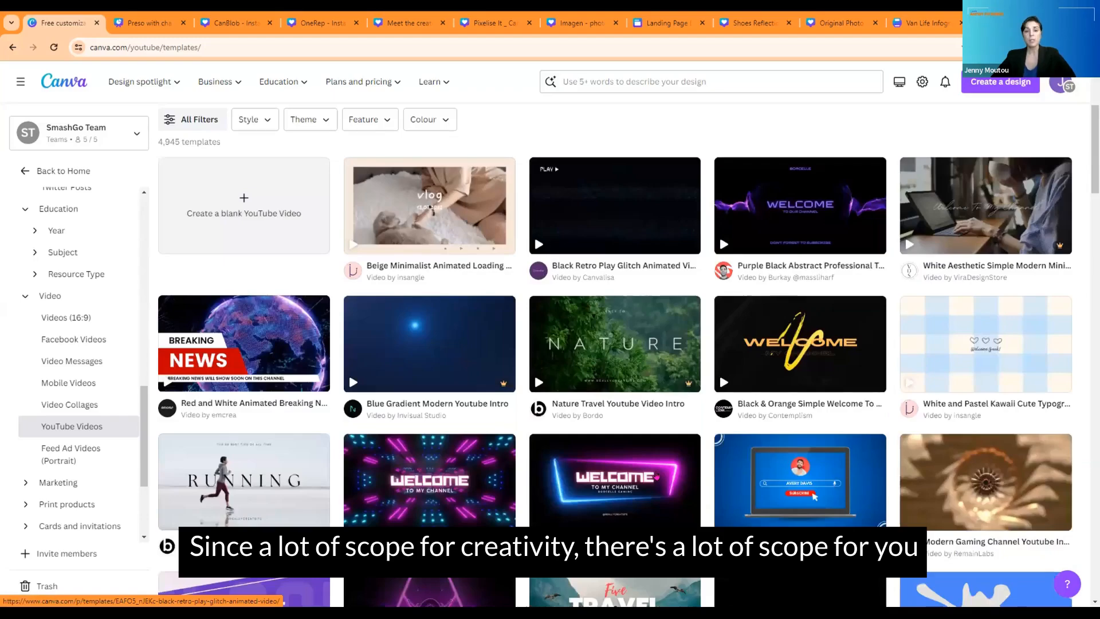
{"action": "scroll", "coordinate": [657, 474], "scroll_direction": "down", "scroll_amount": 10}
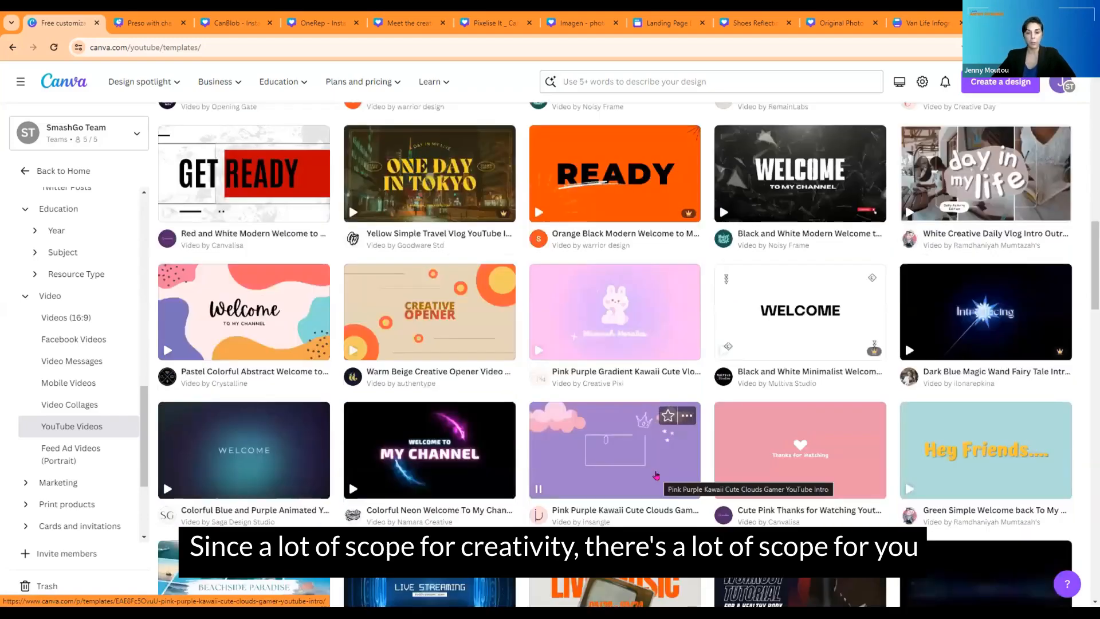
{"action": "scroll", "coordinate": [656, 474], "scroll_direction": "down", "scroll_amount": 6}
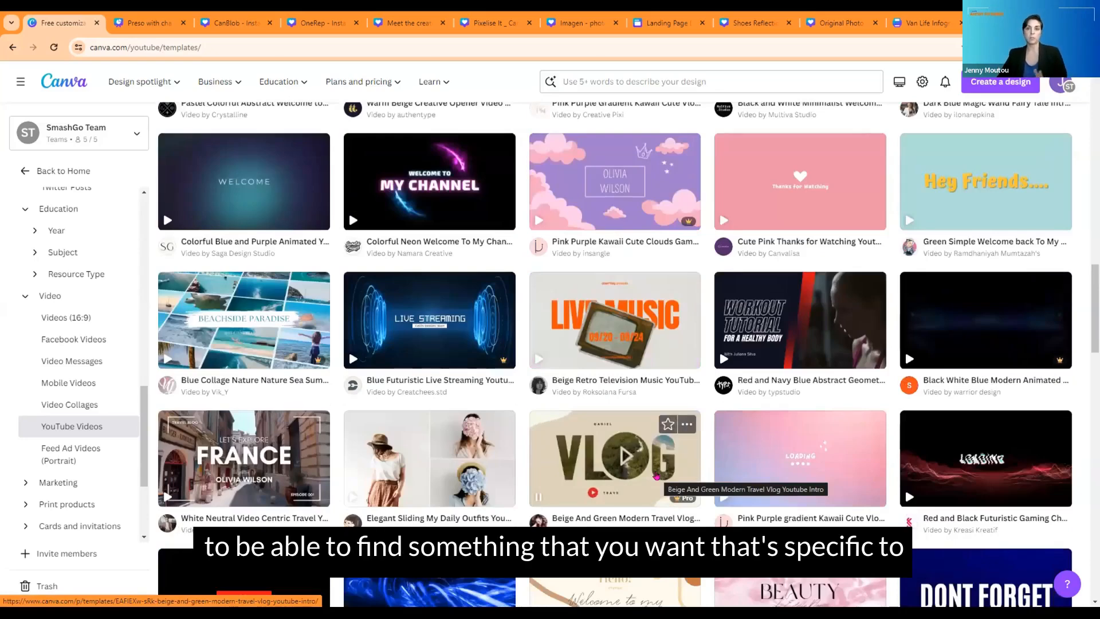
{"action": "scroll", "coordinate": [657, 476], "scroll_direction": "down", "scroll_amount": 7}
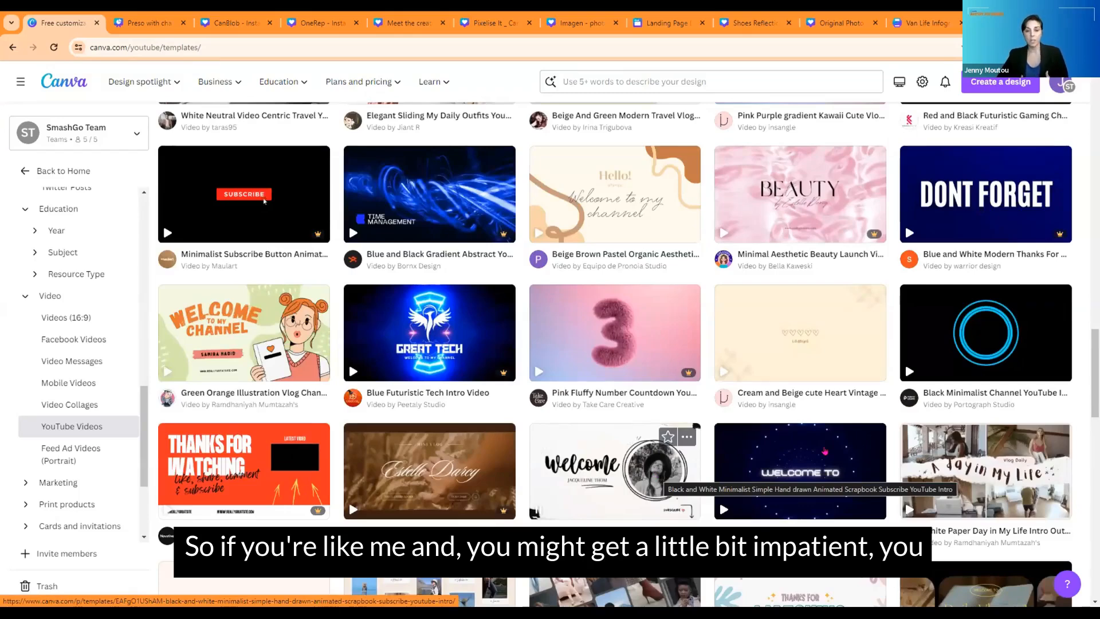
{"action": "scroll", "coordinate": [825, 451], "scroll_direction": "down", "scroll_amount": 10}
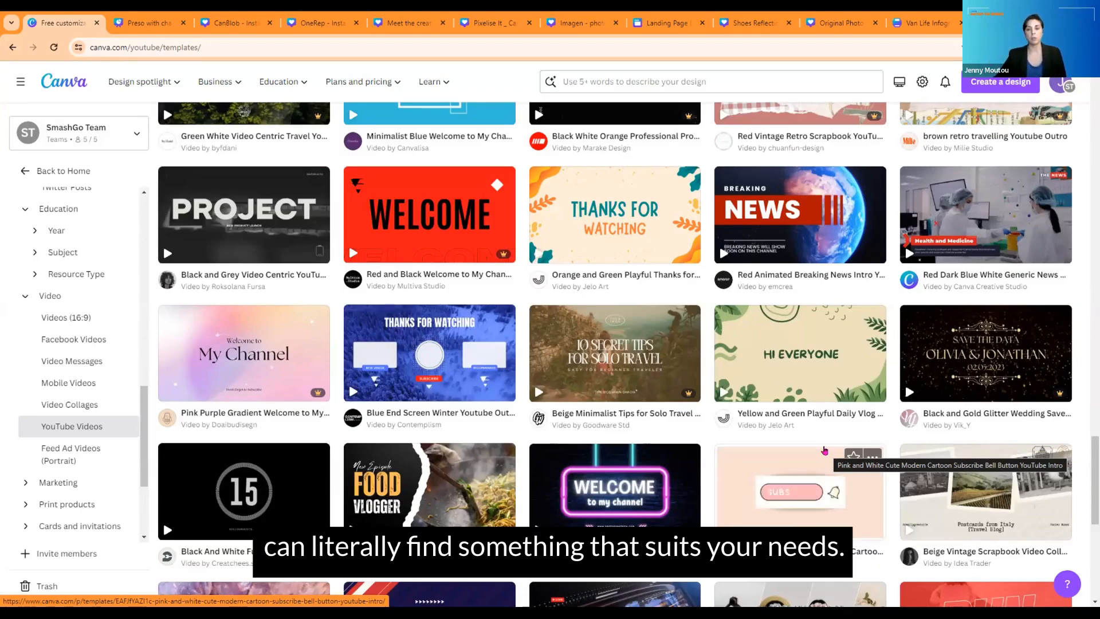
{"action": "scroll", "coordinate": [824, 450], "scroll_direction": "down", "scroll_amount": 5}
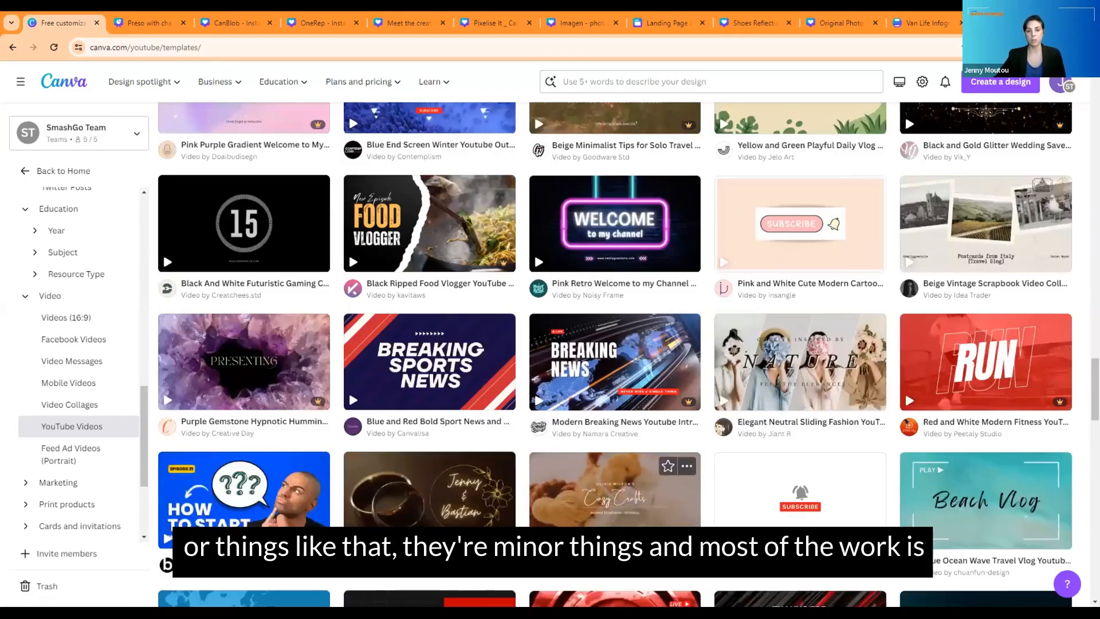
{"action": "scroll", "coordinate": [615, 401], "scroll_direction": "down", "scroll_amount": 5}
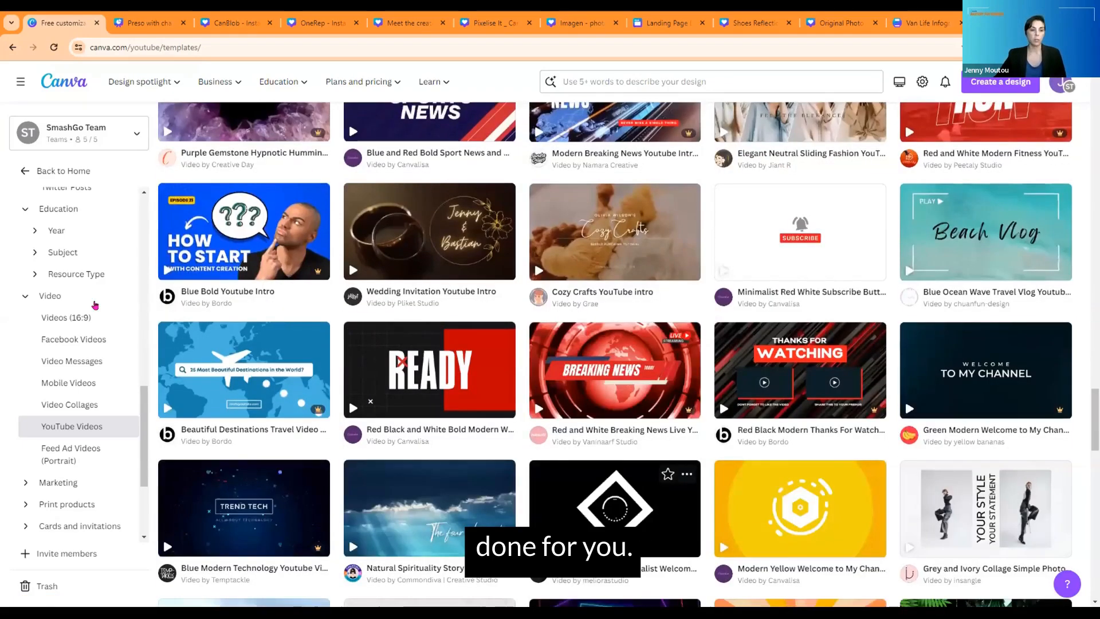
{"action": "scroll", "coordinate": [244, 499], "scroll_direction": "down", "scroll_amount": 2}
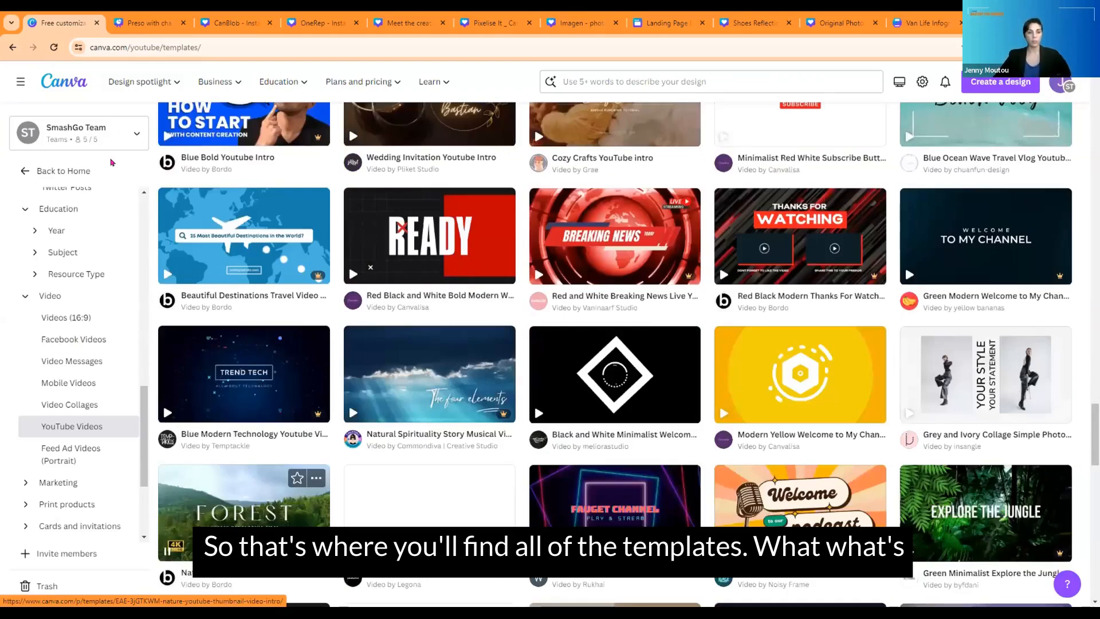
Open the photo library and browse the photos in its Background category.
{"action": "scroll", "coordinate": [71, 346], "scroll_direction": "down", "scroll_amount": 3}
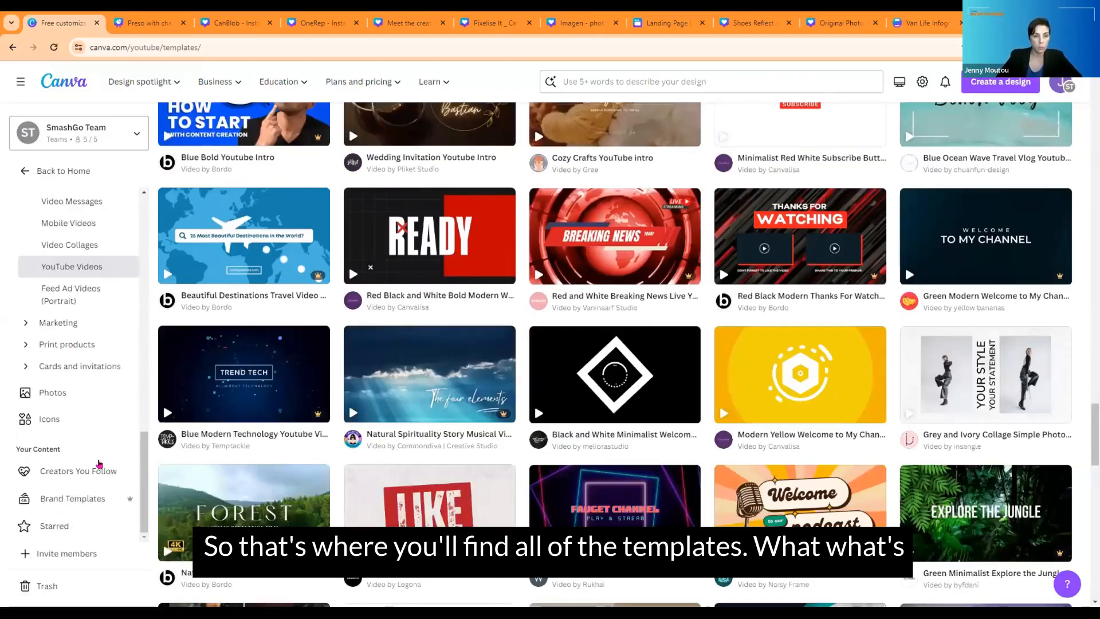
{"action": "left_click", "coordinate": [59, 390]}
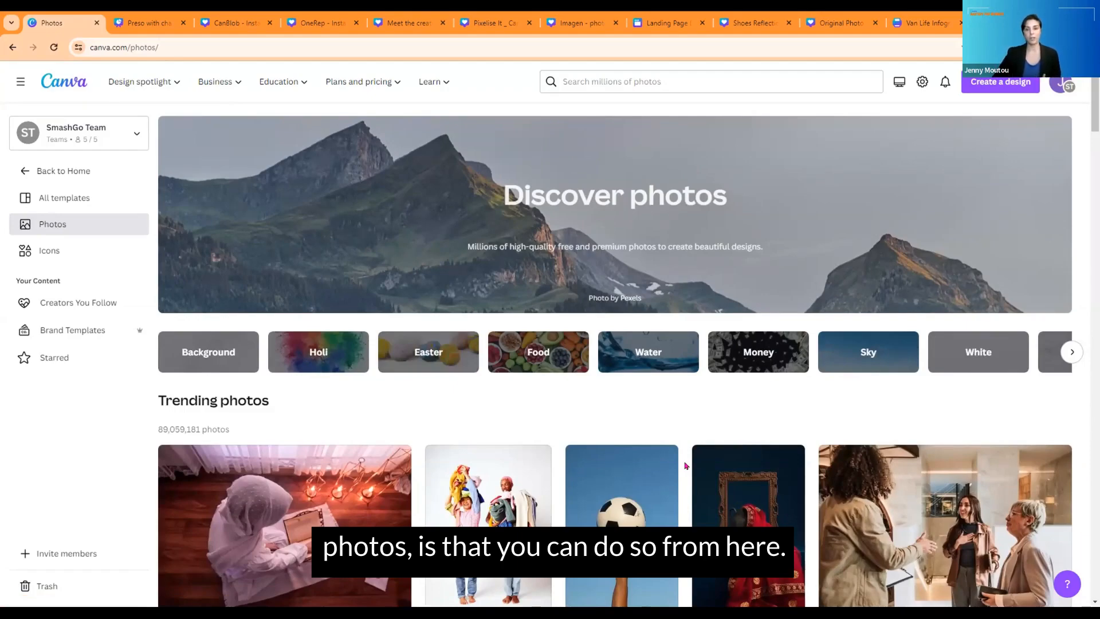
{"action": "scroll", "coordinate": [612, 370], "scroll_direction": "down", "scroll_amount": 1}
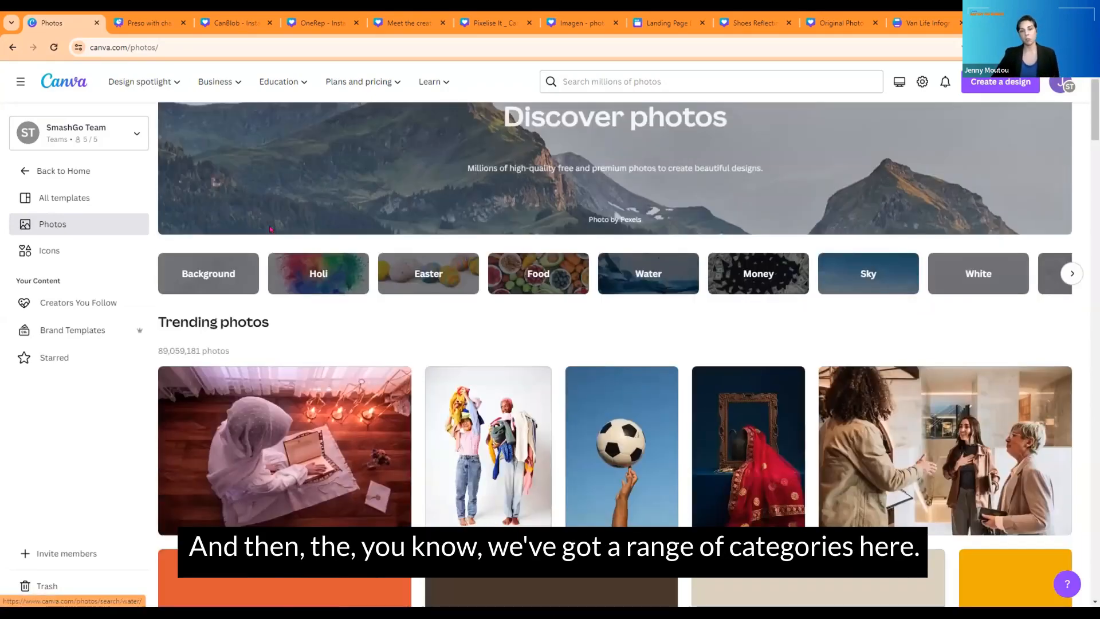
{"action": "scroll", "coordinate": [270, 229], "scroll_direction": "down", "scroll_amount": 1}
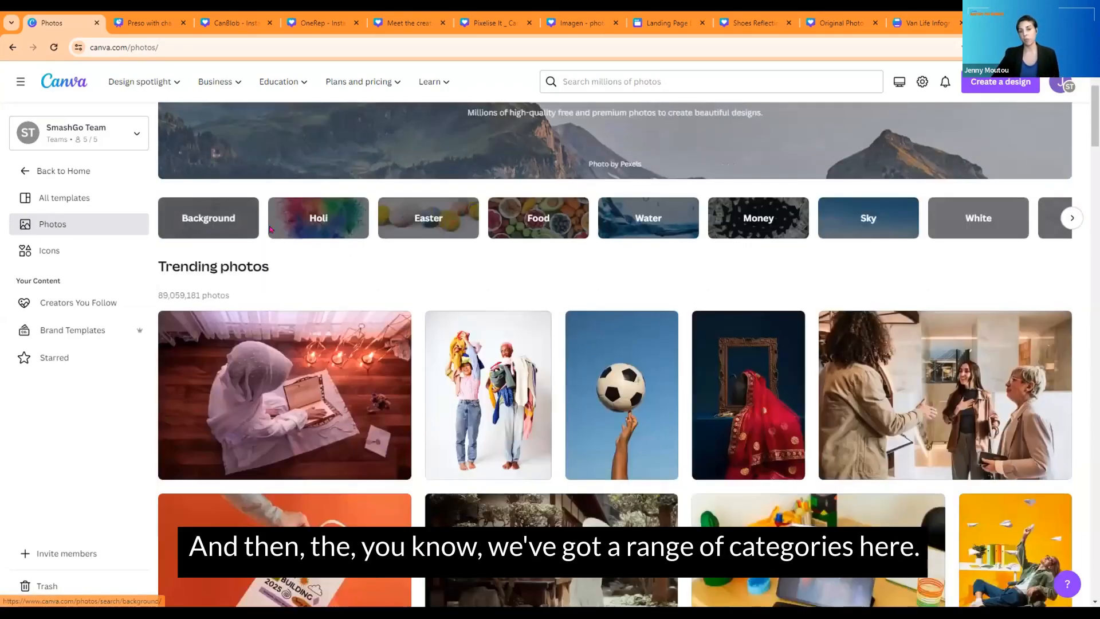
{"action": "left_click", "coordinate": [225, 218]}
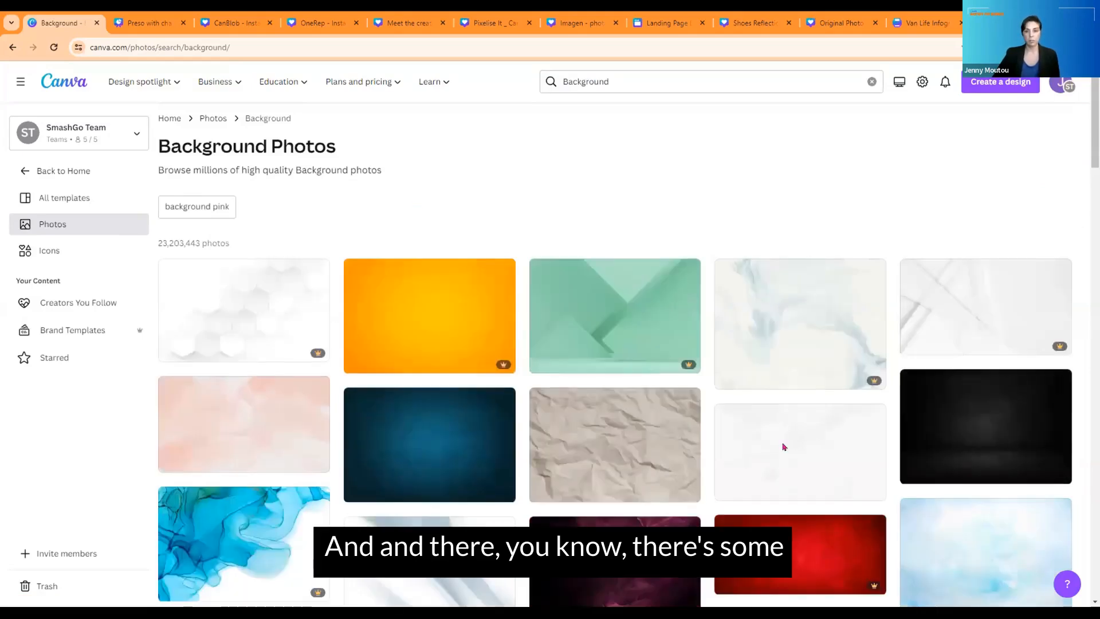
{"action": "scroll", "coordinate": [783, 446], "scroll_direction": "down", "scroll_amount": 10}
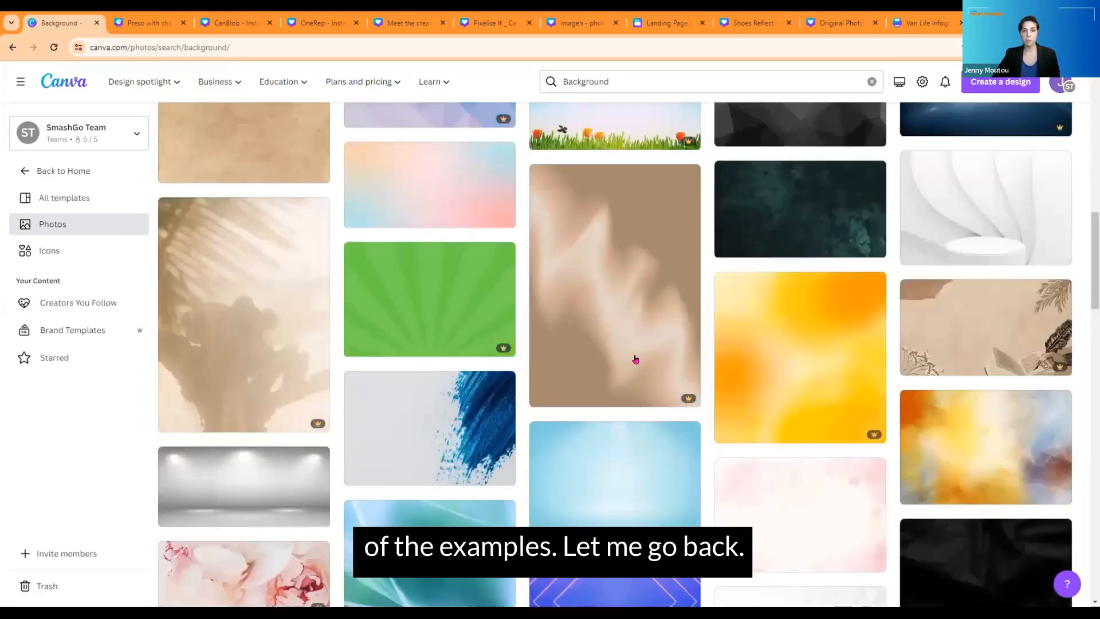
Return to the photo library overview and look through the further photo categories.
{"action": "left_click", "coordinate": [12, 47]}
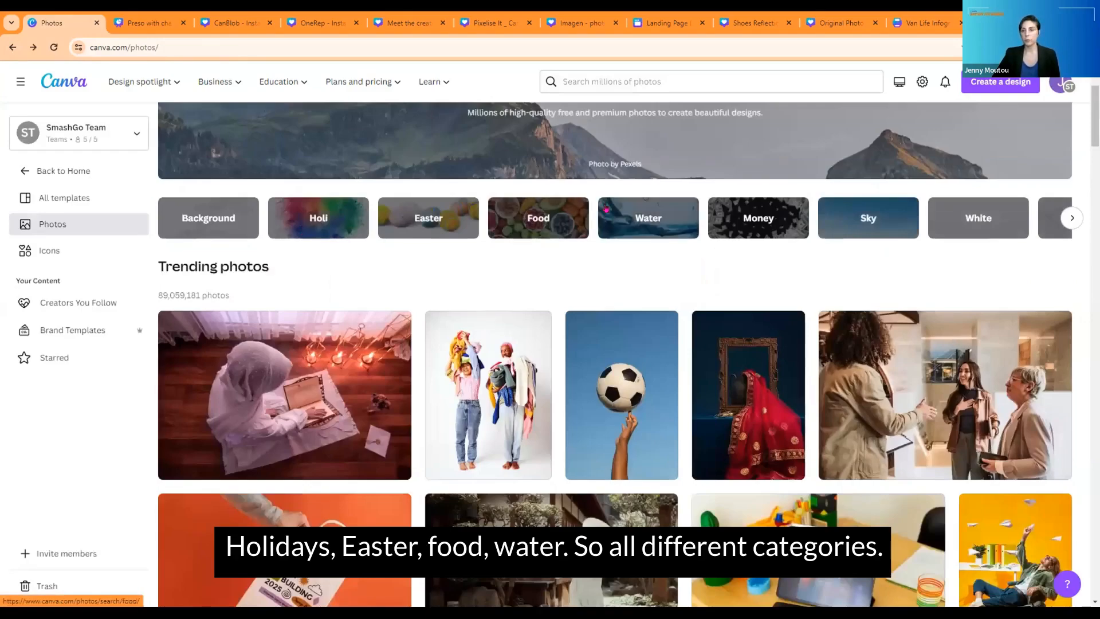
{"action": "left_click", "coordinate": [1068, 218]}
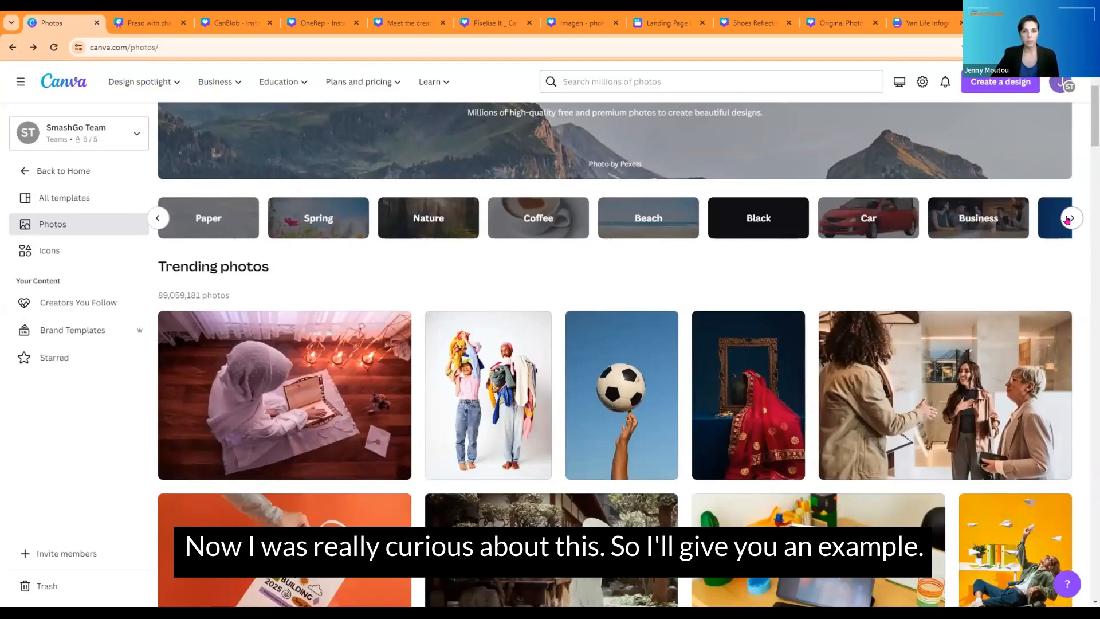
{"action": "left_click", "coordinate": [1068, 218]}
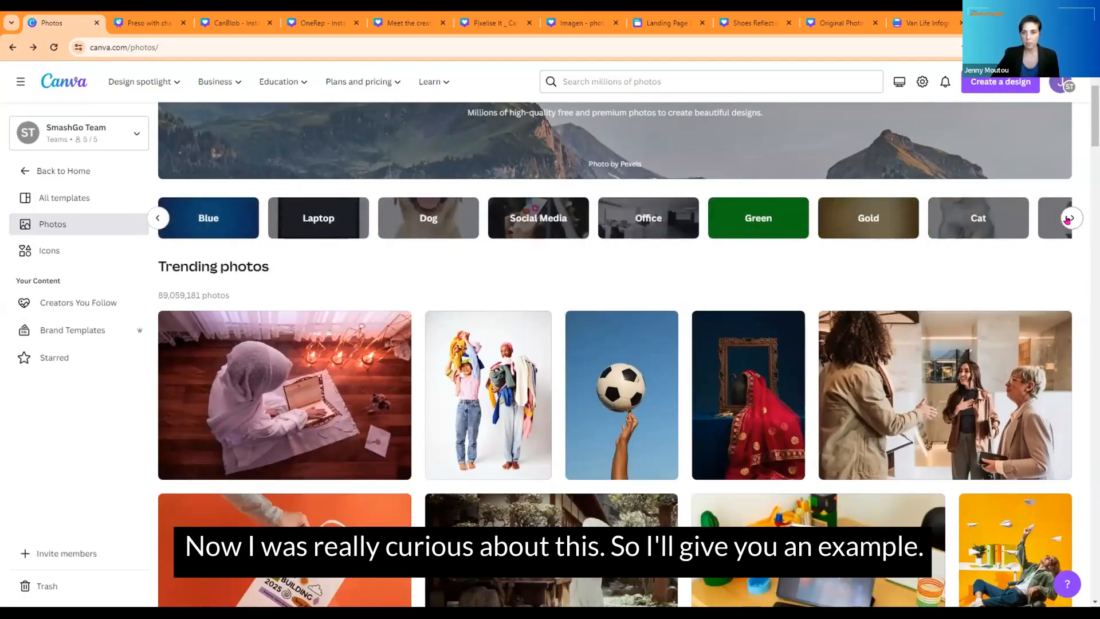
Page through the photo library's categories to find the Ai category and open it.
{"action": "left_click", "coordinate": [1069, 218]}
{"action": "left_click", "coordinate": [1068, 218]}
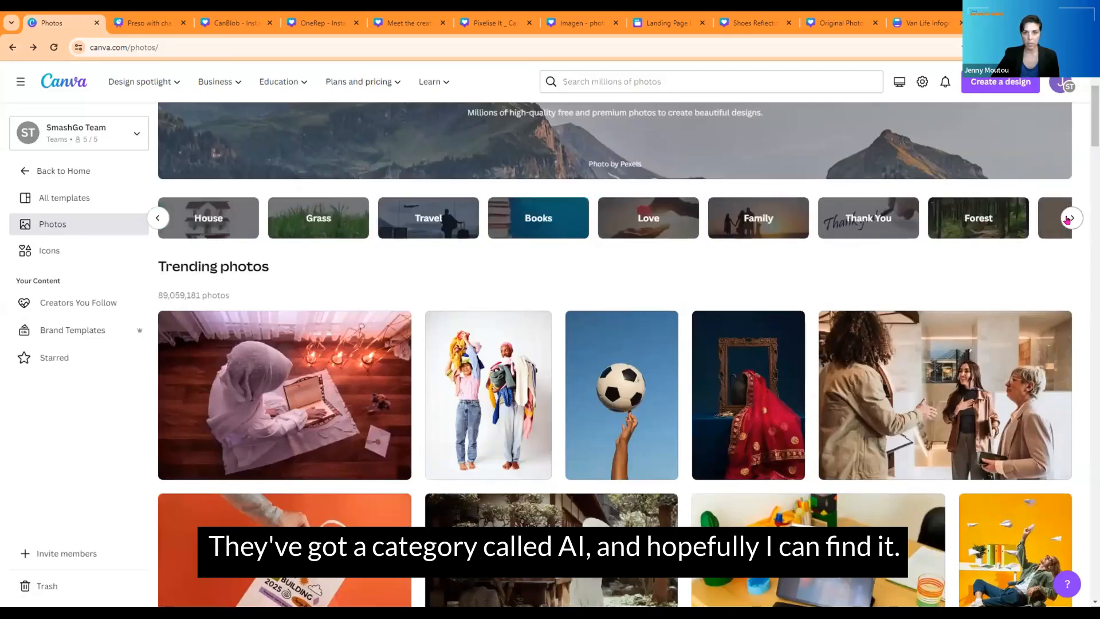
{"action": "left_click", "coordinate": [1068, 219]}
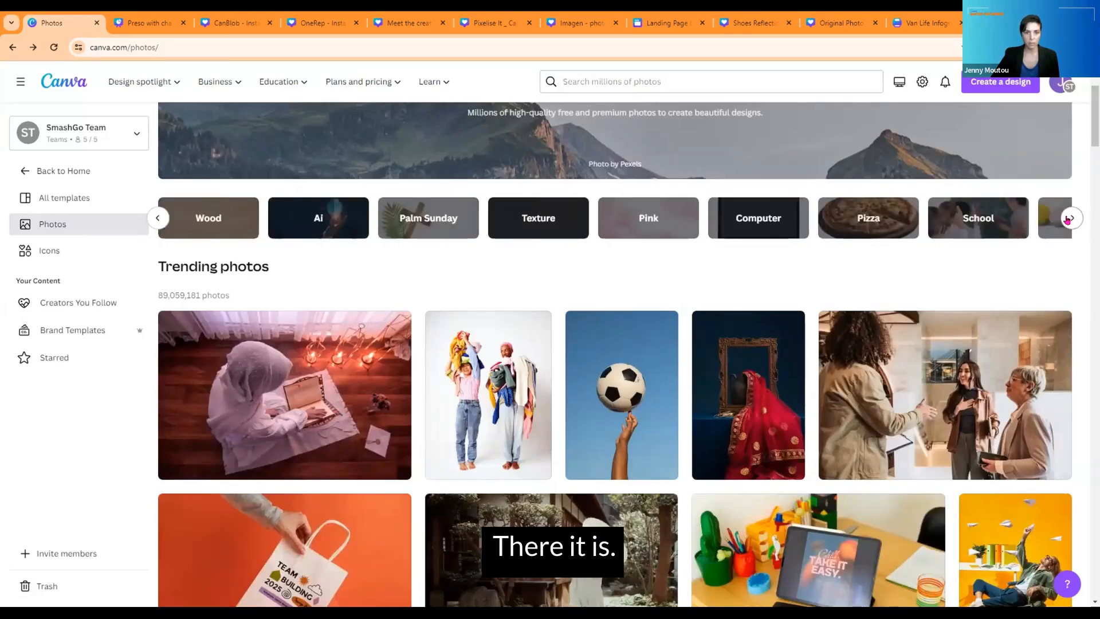
{"action": "left_click", "coordinate": [342, 221]}
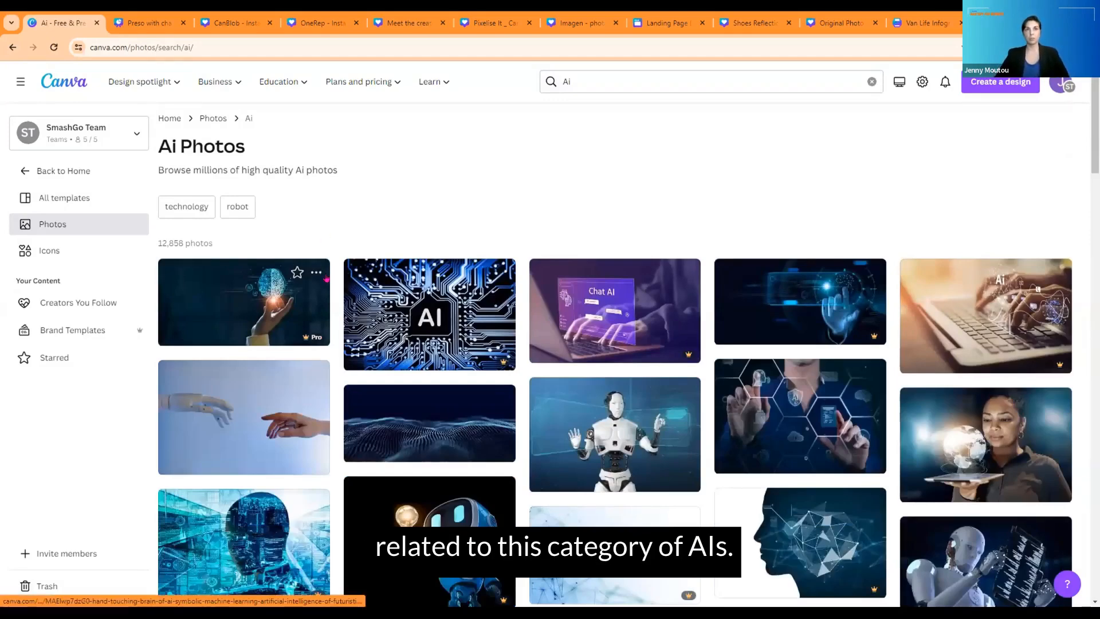
Examine the range of photos offered in the Ai category, such as robots, circuits and digital brains.
{"action": "scroll", "coordinate": [389, 424], "scroll_direction": "down", "scroll_amount": 1}
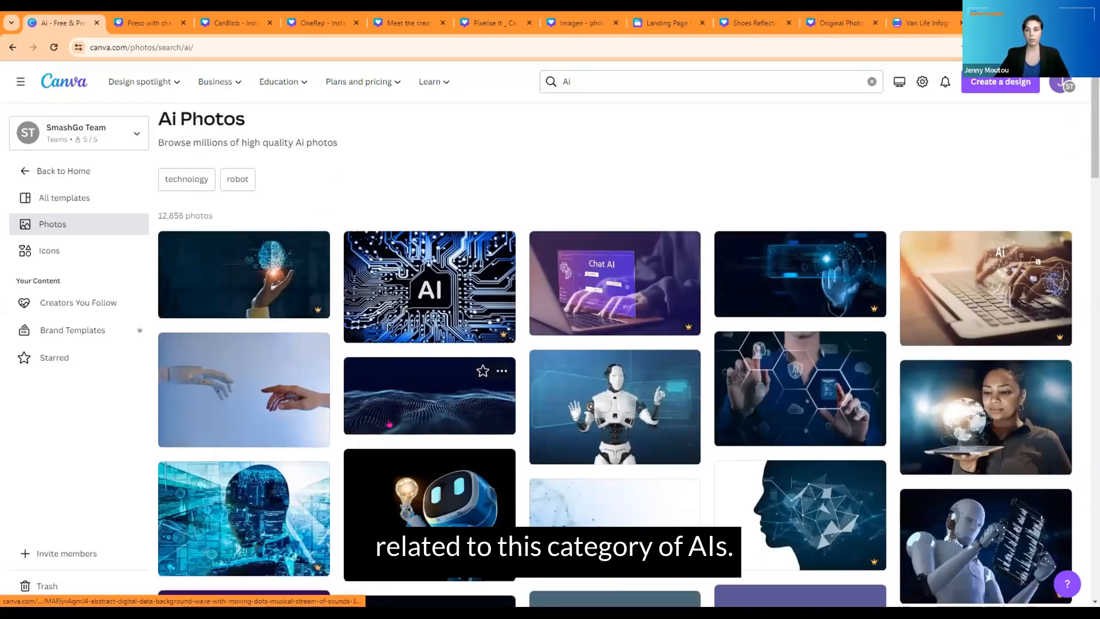
{"action": "scroll", "coordinate": [389, 424], "scroll_direction": "down", "scroll_amount": 4}
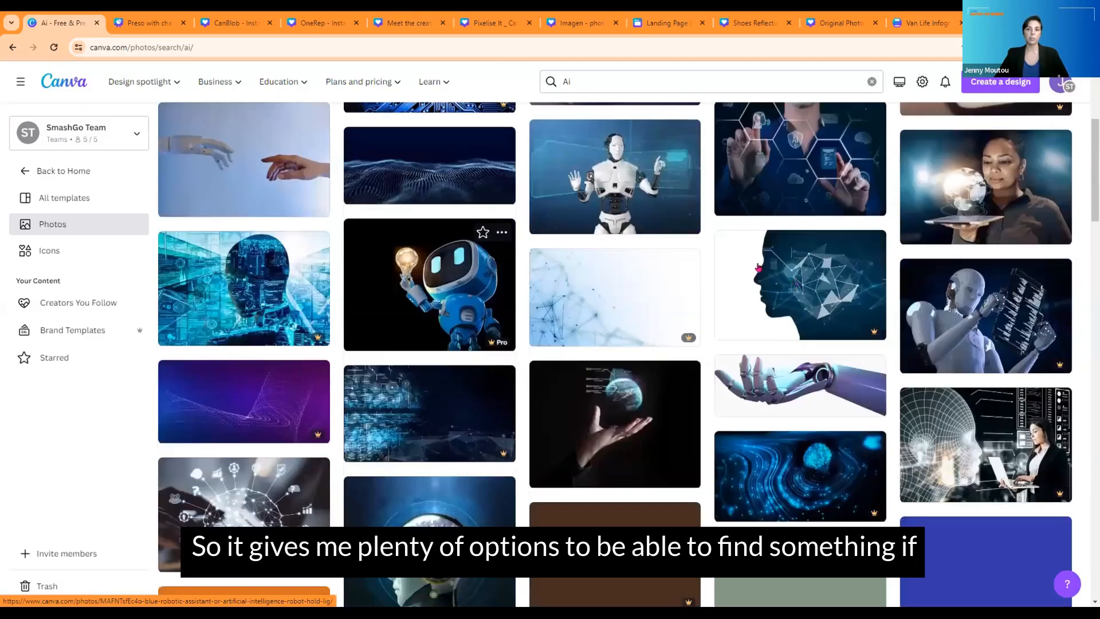
{"action": "scroll", "coordinate": [676, 245], "scroll_direction": "down", "scroll_amount": 1}
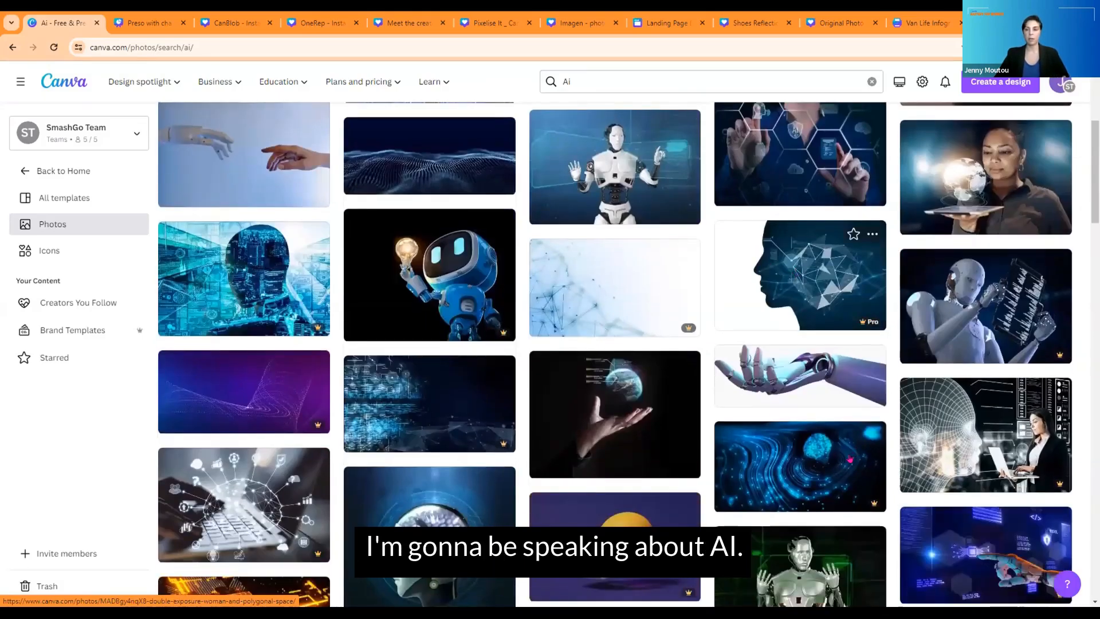
{"action": "scroll", "coordinate": [848, 458], "scroll_direction": "down", "scroll_amount": 9}
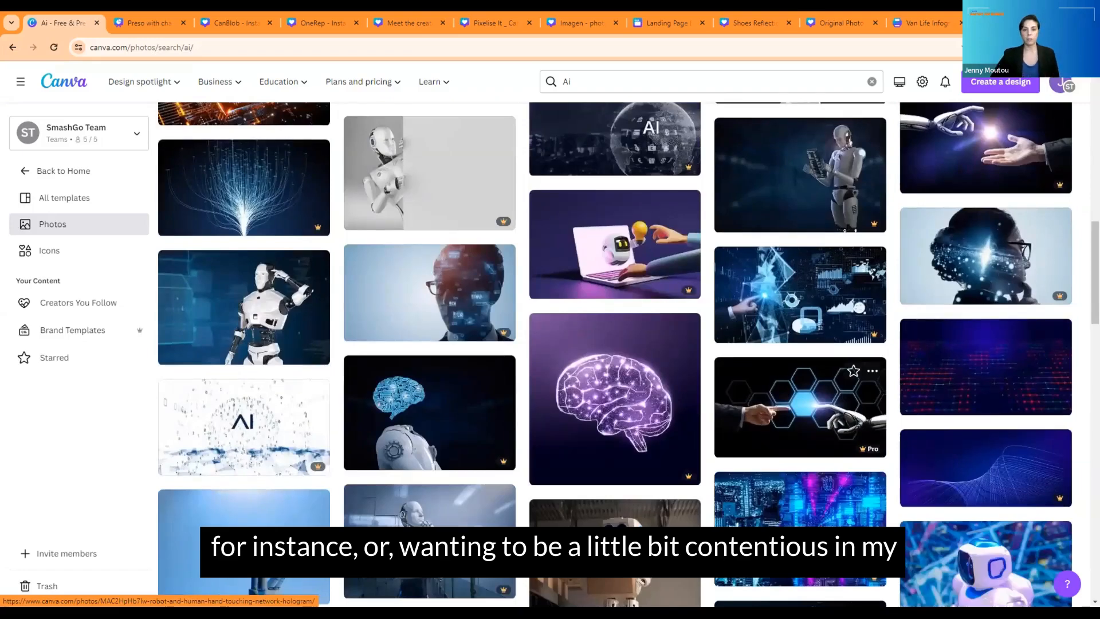
{"action": "scroll", "coordinate": [609, 434], "scroll_direction": "down", "scroll_amount": 7}
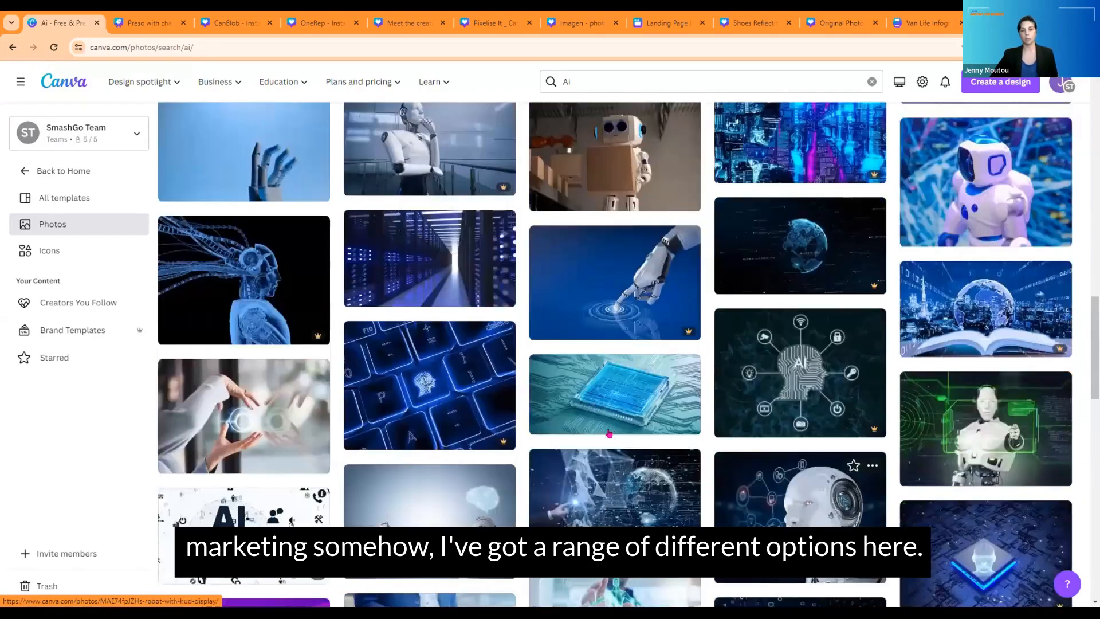
{"action": "scroll", "coordinate": [609, 434], "scroll_direction": "down", "scroll_amount": 10}
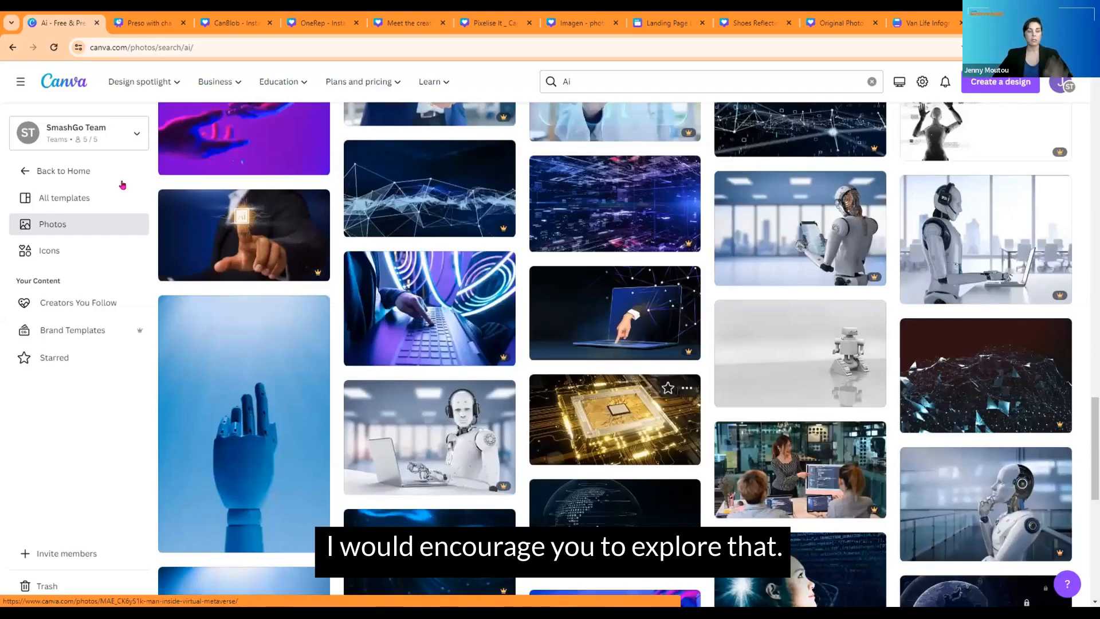
{"action": "scroll", "coordinate": [92, 199], "scroll_direction": "up", "scroll_amount": 15}
{"action": "scroll", "coordinate": [92, 200], "scroll_direction": "up", "scroll_amount": 5}
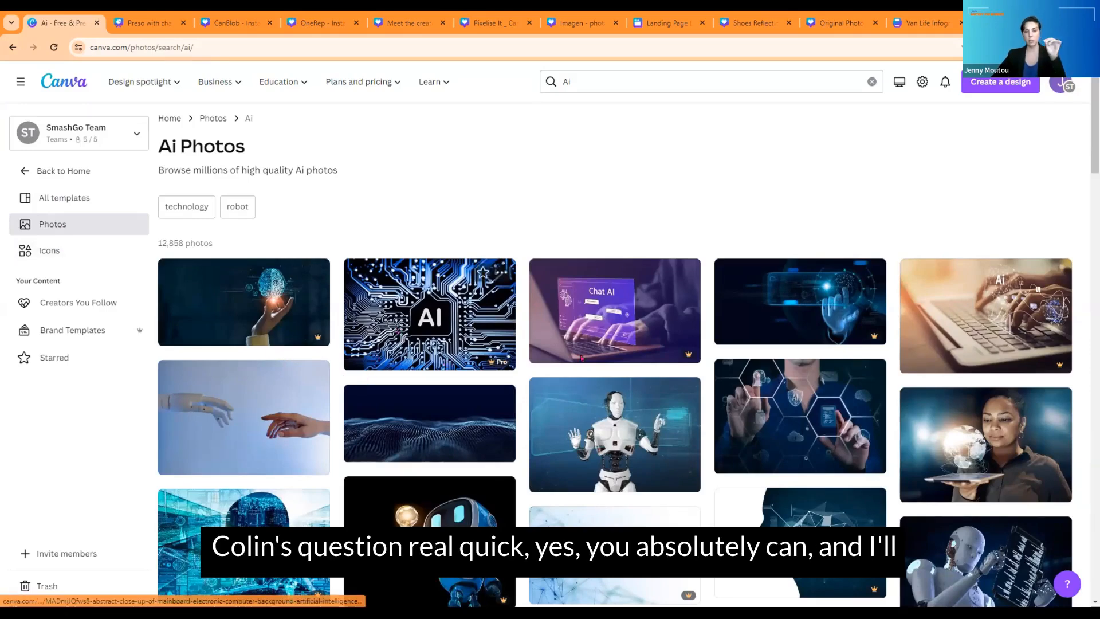
Open the icon library and look through its categories and popular icons.
{"action": "left_click", "coordinate": [49, 251]}
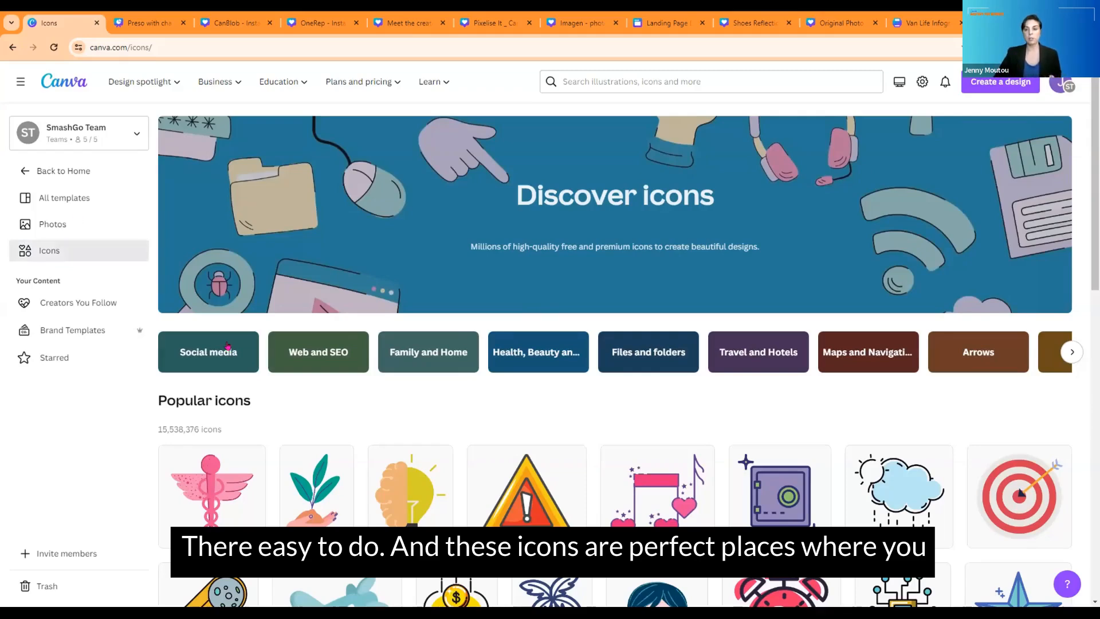
{"action": "scroll", "coordinate": [622, 413], "scroll_direction": "down", "scroll_amount": 2}
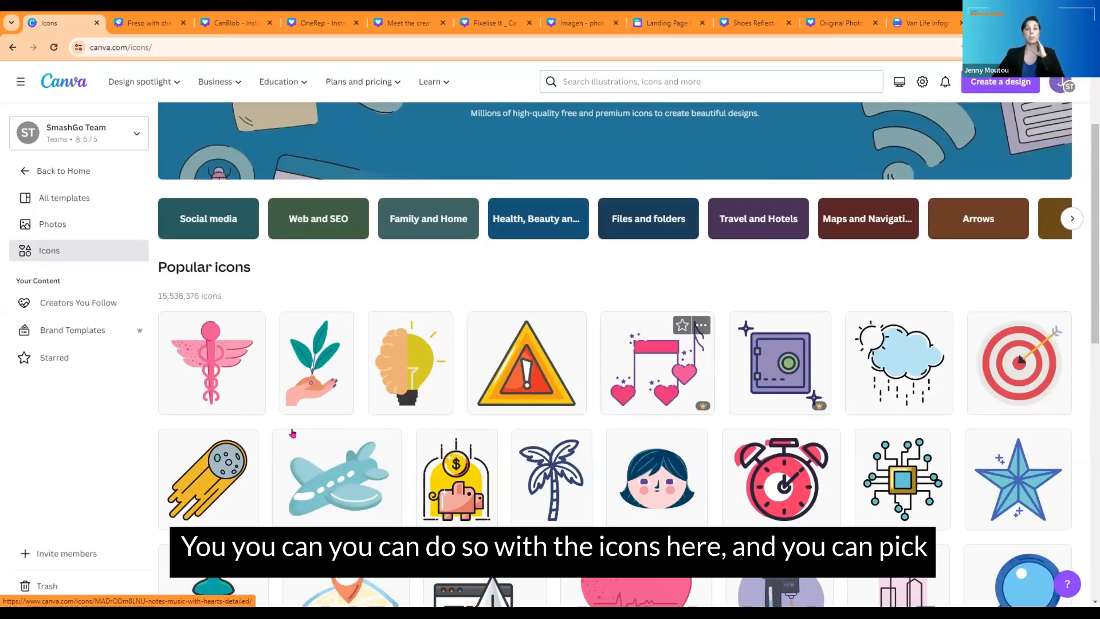
{"action": "scroll", "coordinate": [293, 433], "scroll_direction": "down", "scroll_amount": 5}
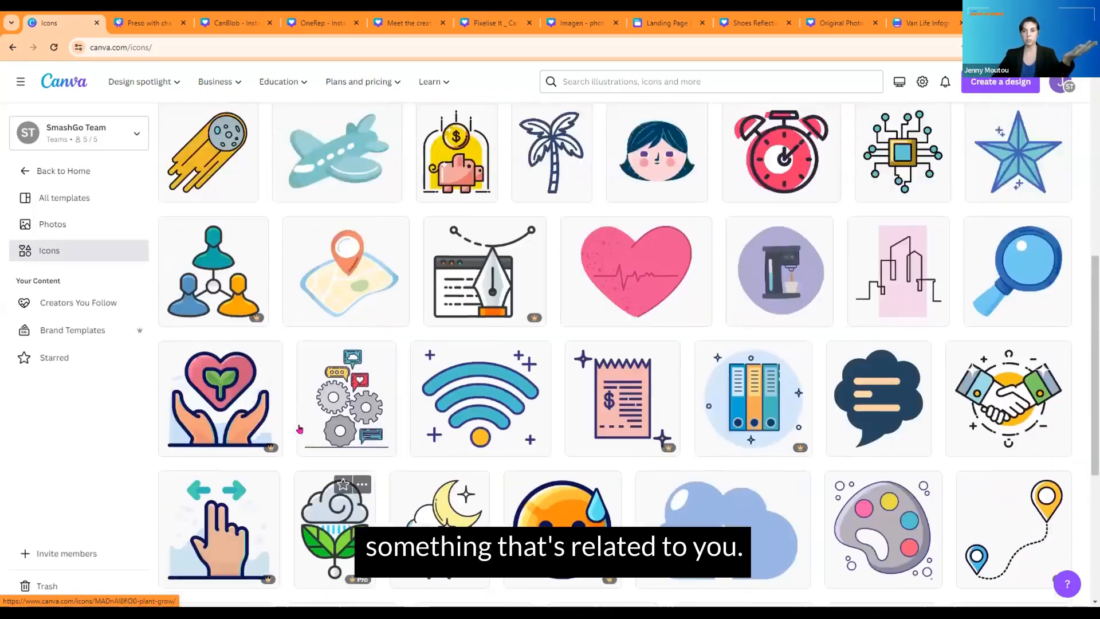
Search the icon library for "housing".
{"action": "left_click", "coordinate": [564, 82]}
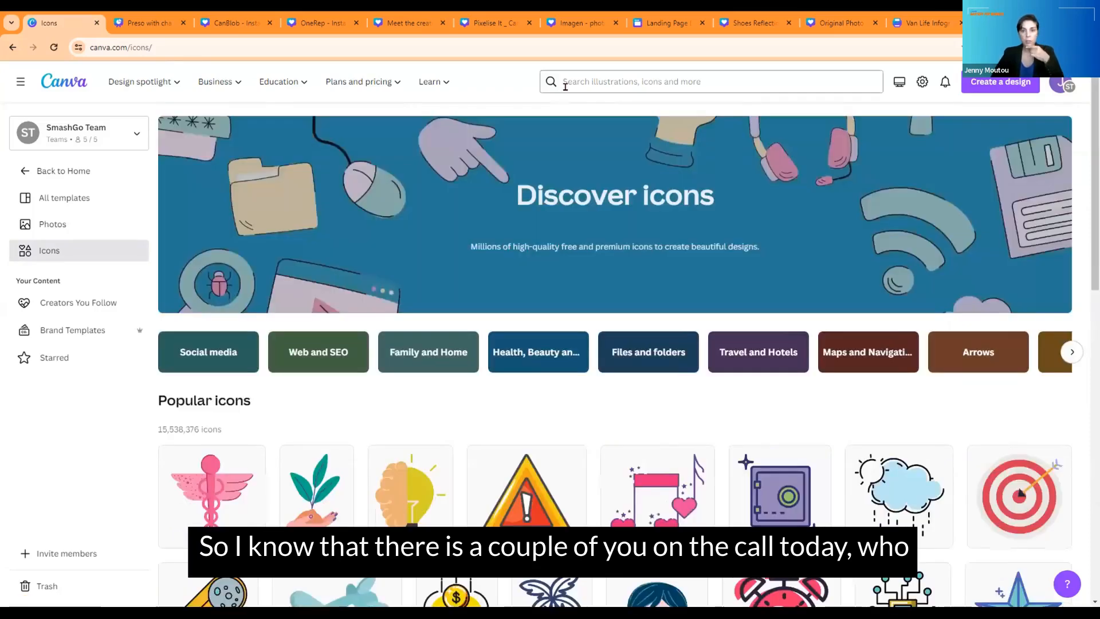
{"action": "type", "text": "h"}
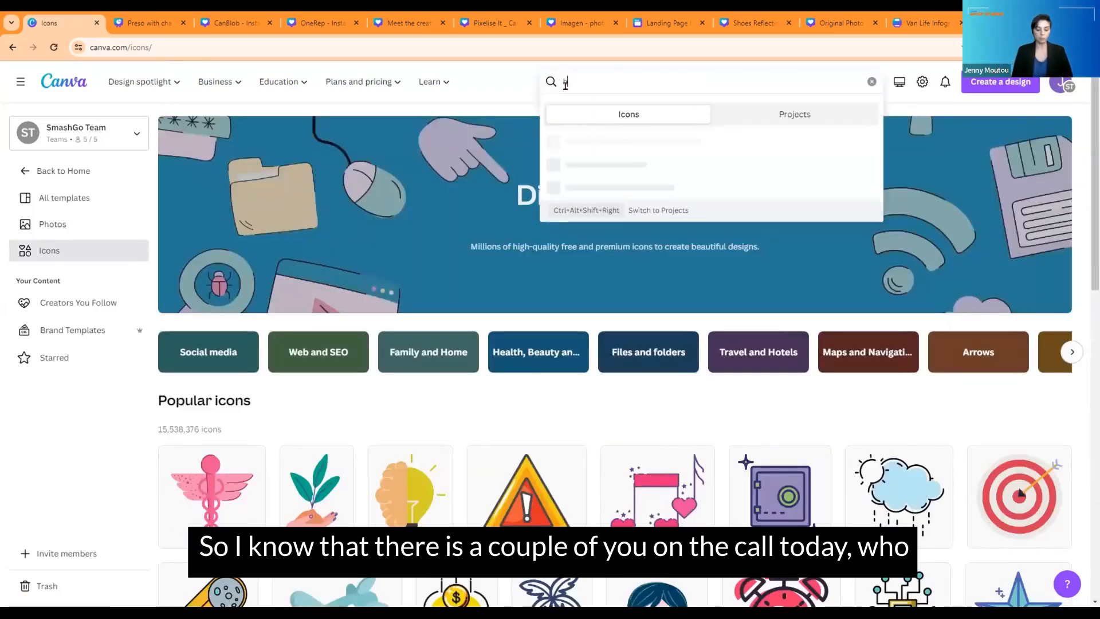
{"action": "type", "text": "ousing"}
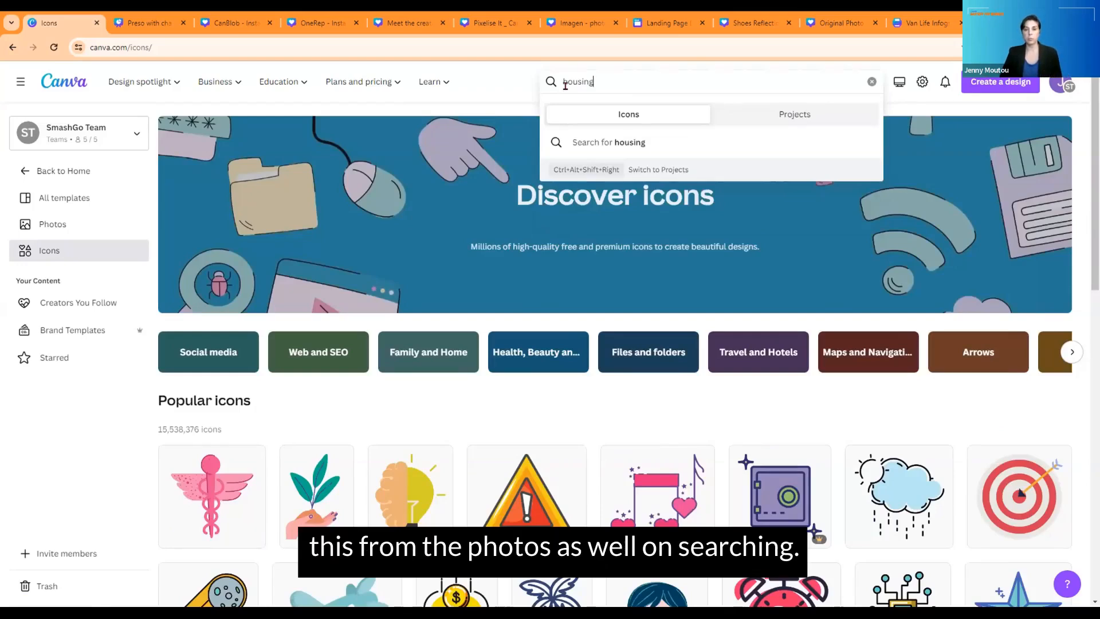
{"action": "key", "text": "Return"}
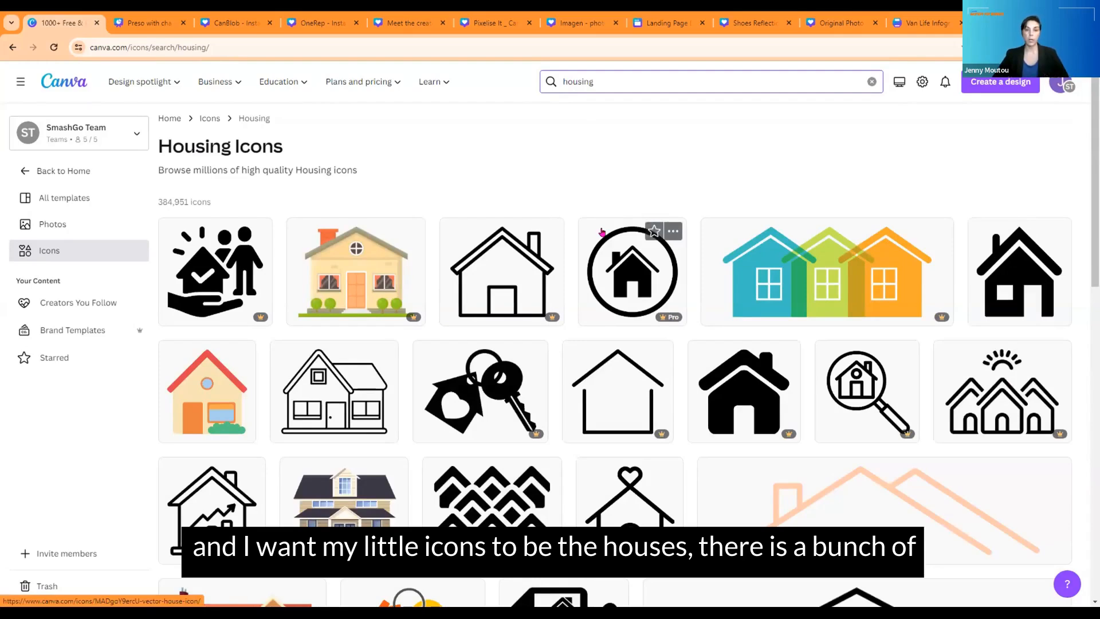
Examine the variety of housing icons in the results, comparing black-and-white, colour, realistic and graphic styles.
{"action": "scroll", "coordinate": [628, 317], "scroll_direction": "down", "scroll_amount": 2}
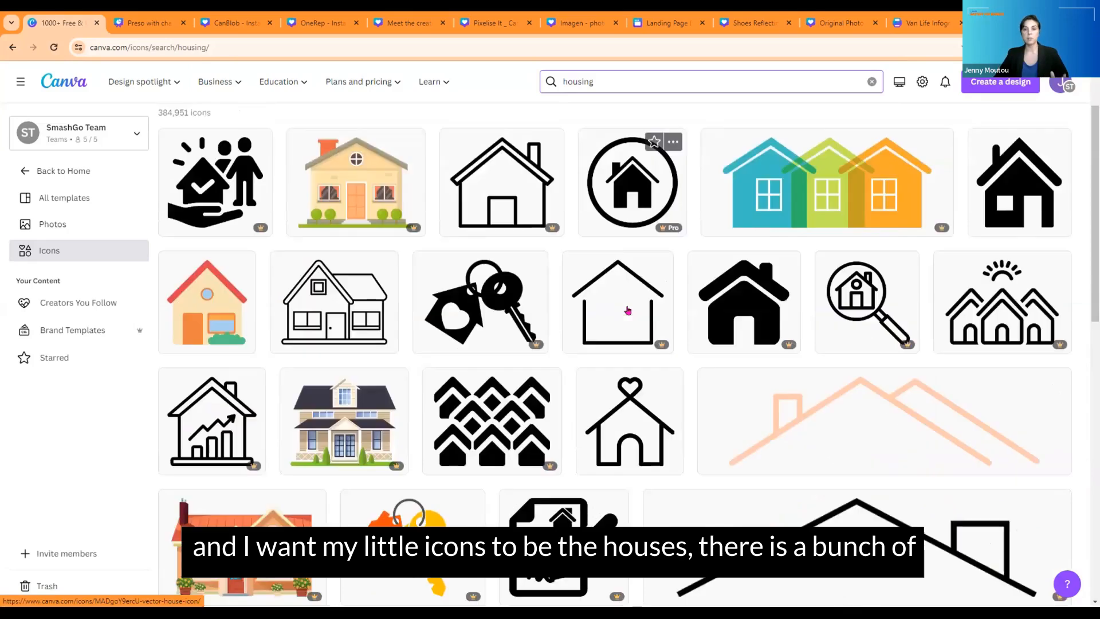
{"action": "scroll", "coordinate": [628, 319], "scroll_direction": "down", "scroll_amount": 1}
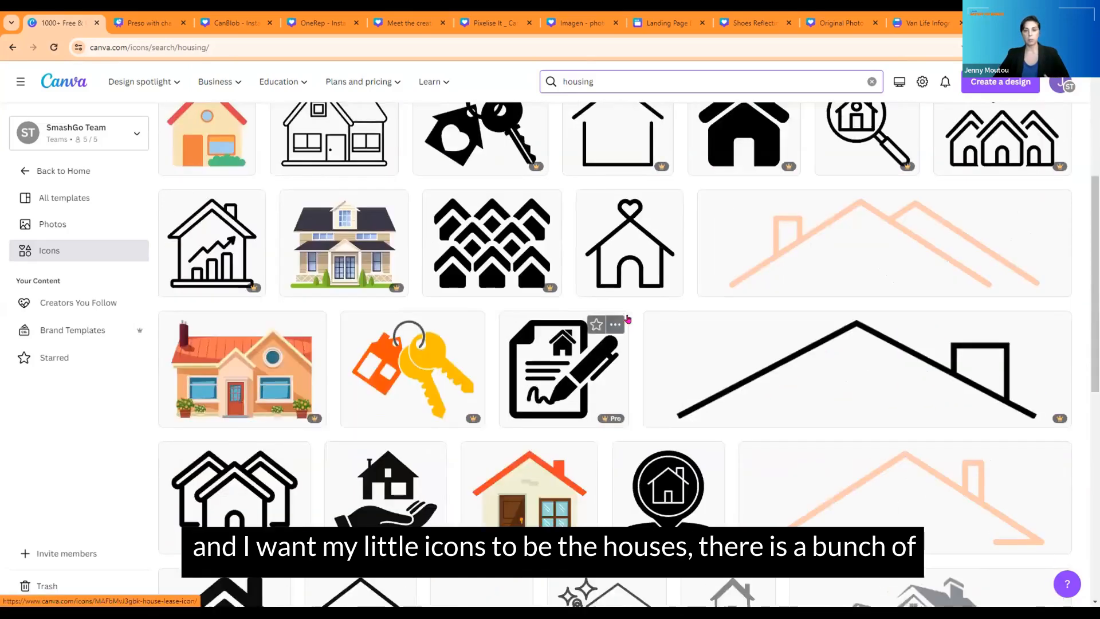
{"action": "scroll", "coordinate": [628, 319], "scroll_direction": "down", "scroll_amount": 3}
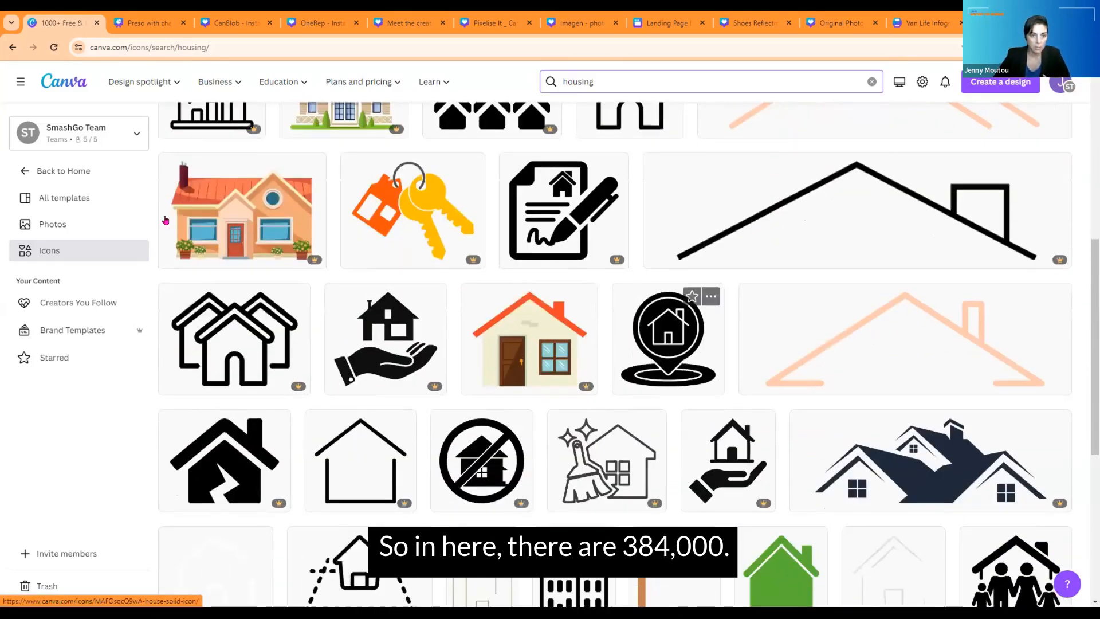
{"action": "scroll", "coordinate": [255, 203], "scroll_direction": "up", "scroll_amount": 8}
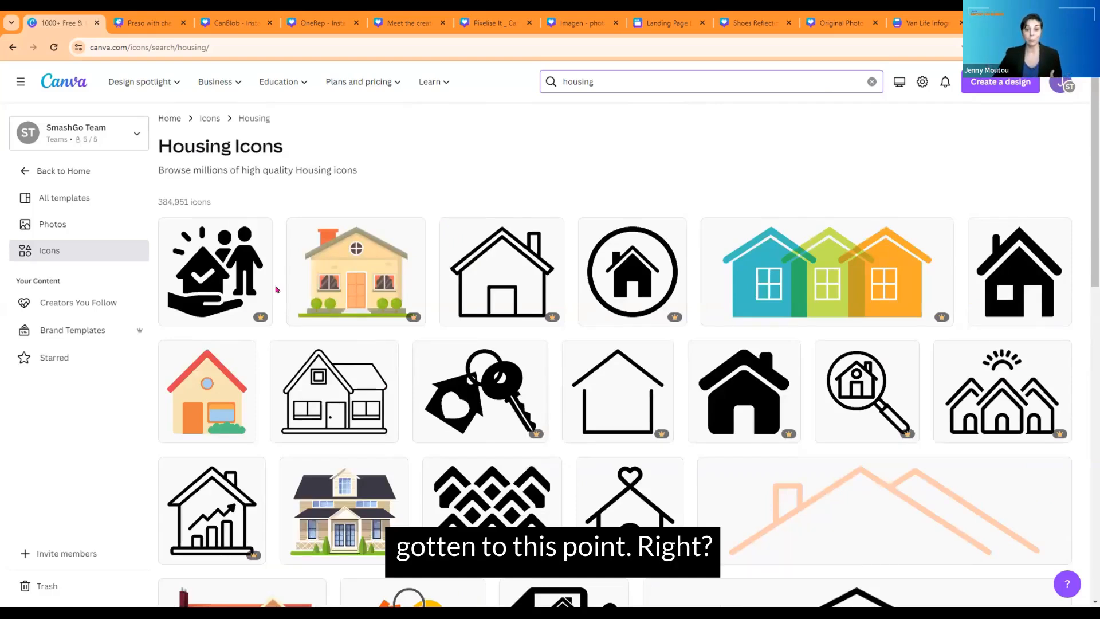
{"action": "scroll", "coordinate": [309, 344], "scroll_direction": "down", "scroll_amount": 3}
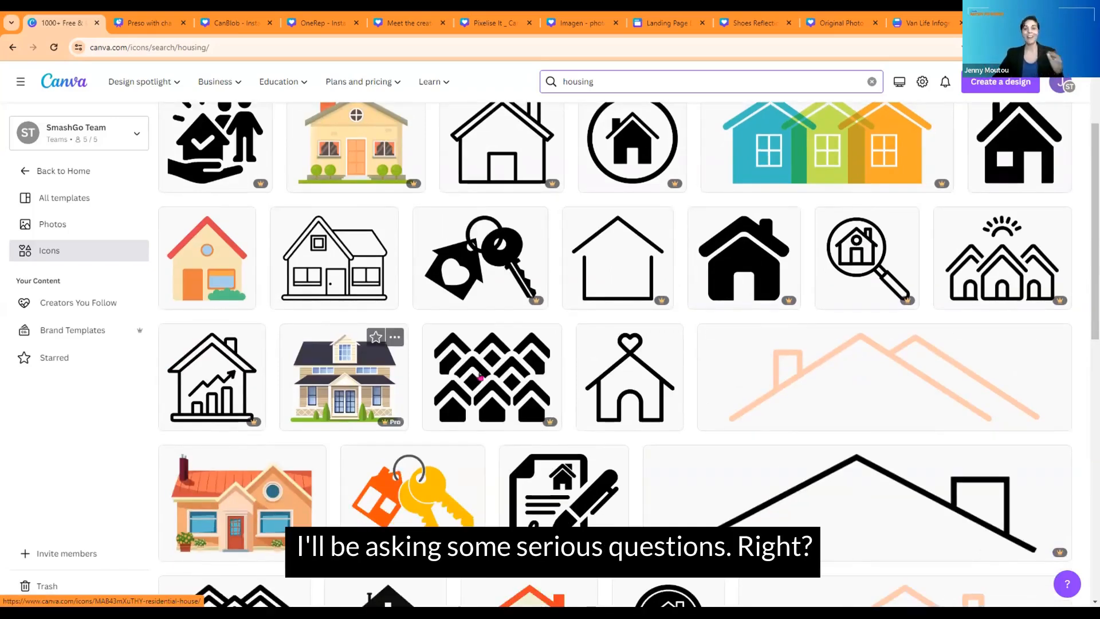
{"action": "scroll", "coordinate": [401, 469], "scroll_direction": "down", "scroll_amount": 10}
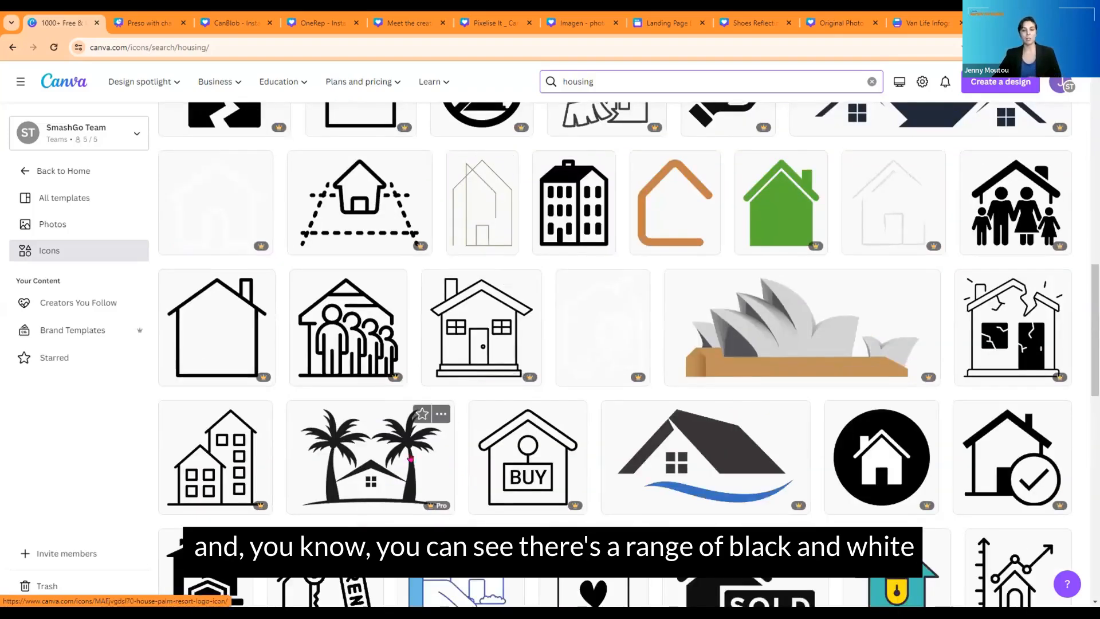
{"action": "scroll", "coordinate": [410, 459], "scroll_direction": "down", "scroll_amount": 1}
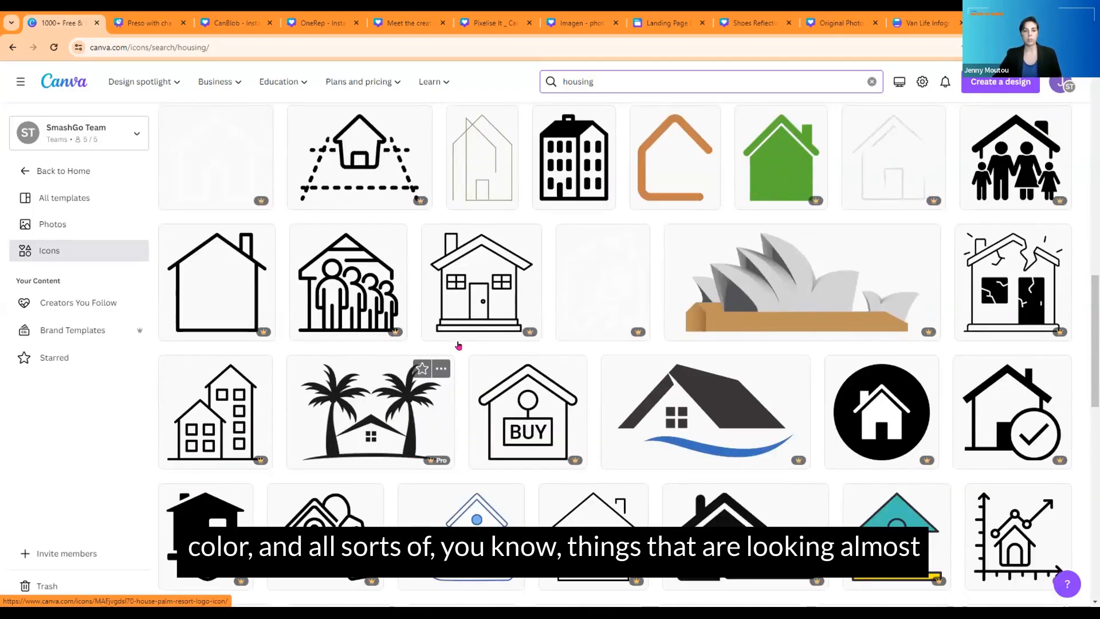
{"action": "scroll", "coordinate": [490, 323], "scroll_direction": "down", "scroll_amount": 5}
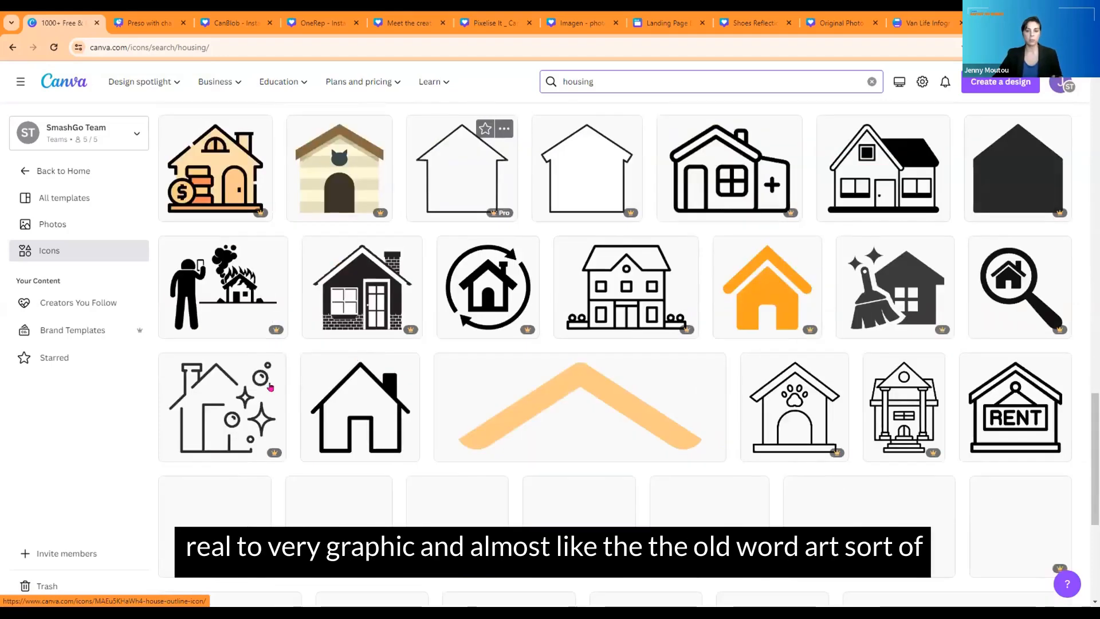
{"action": "scroll", "coordinate": [327, 404], "scroll_direction": "down", "scroll_amount": 7}
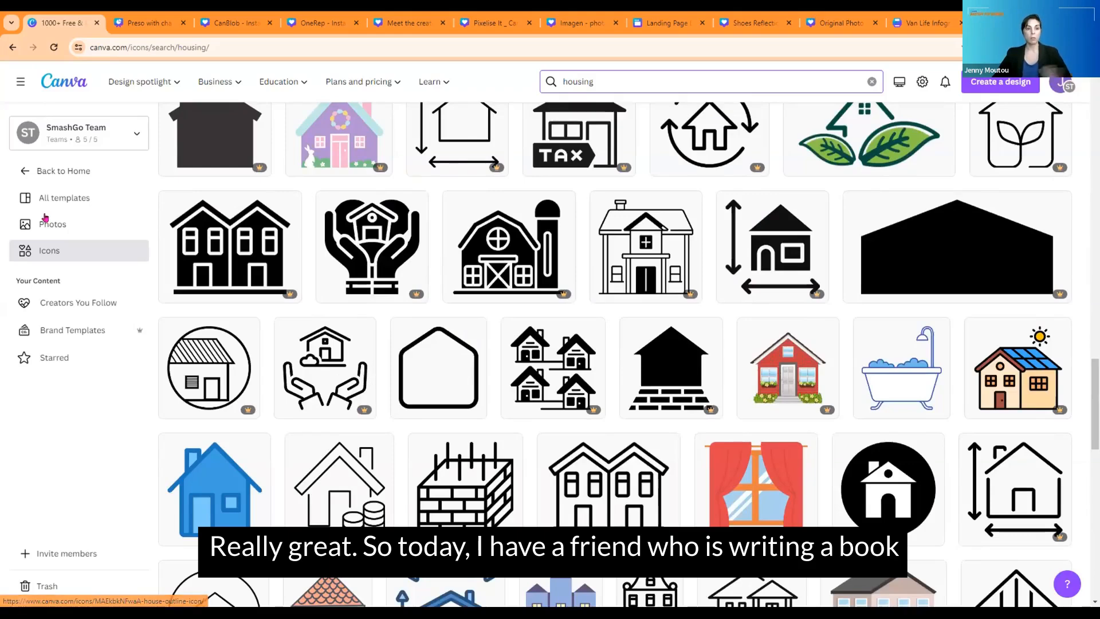
Replace the icon search term with "vanlife" and run the search.
{"action": "scroll", "coordinate": [645, 78], "scroll_direction": "up", "scroll_amount": 5}
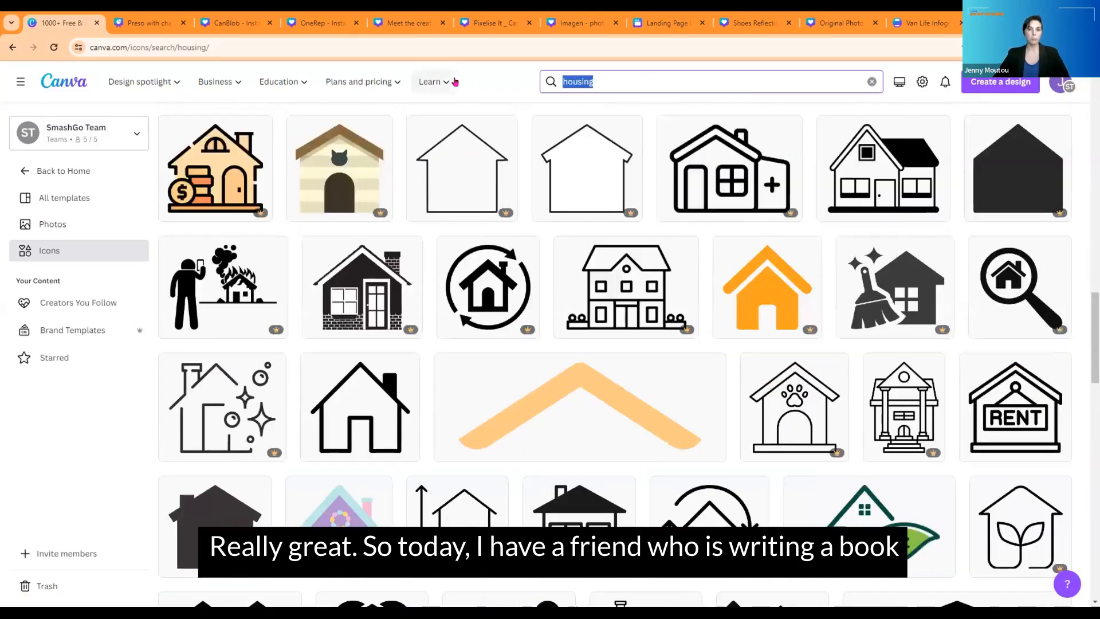
{"action": "mouse_move", "coordinate": [454, 82]}
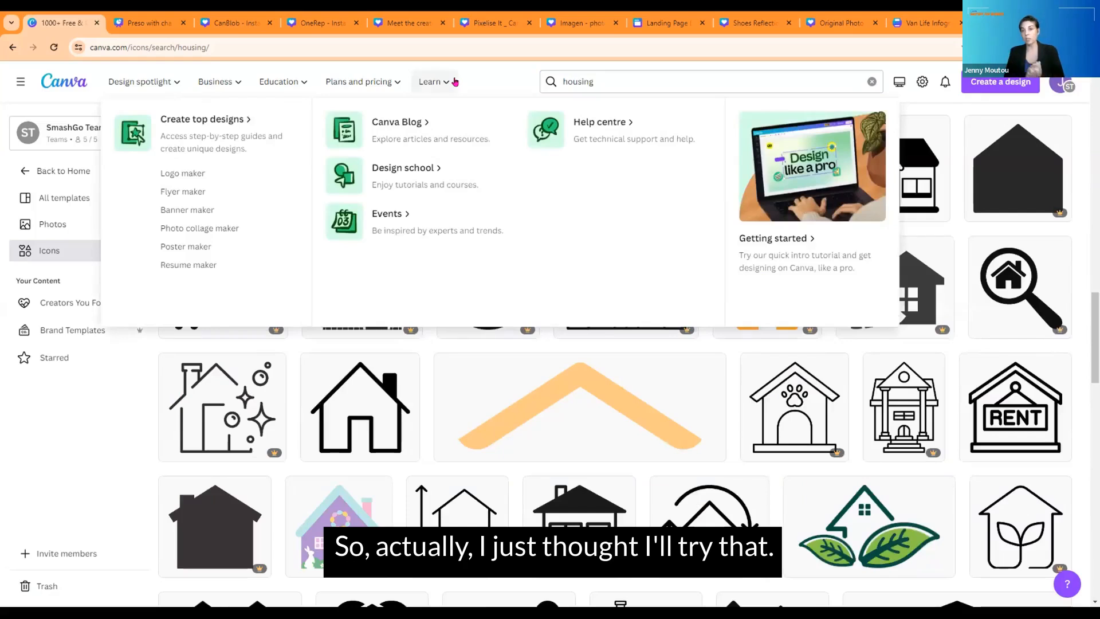
{"action": "left_click", "coordinate": [568, 76]}
{"action": "key", "text": "BackSpace"}
{"action": "type", "text": "va"}
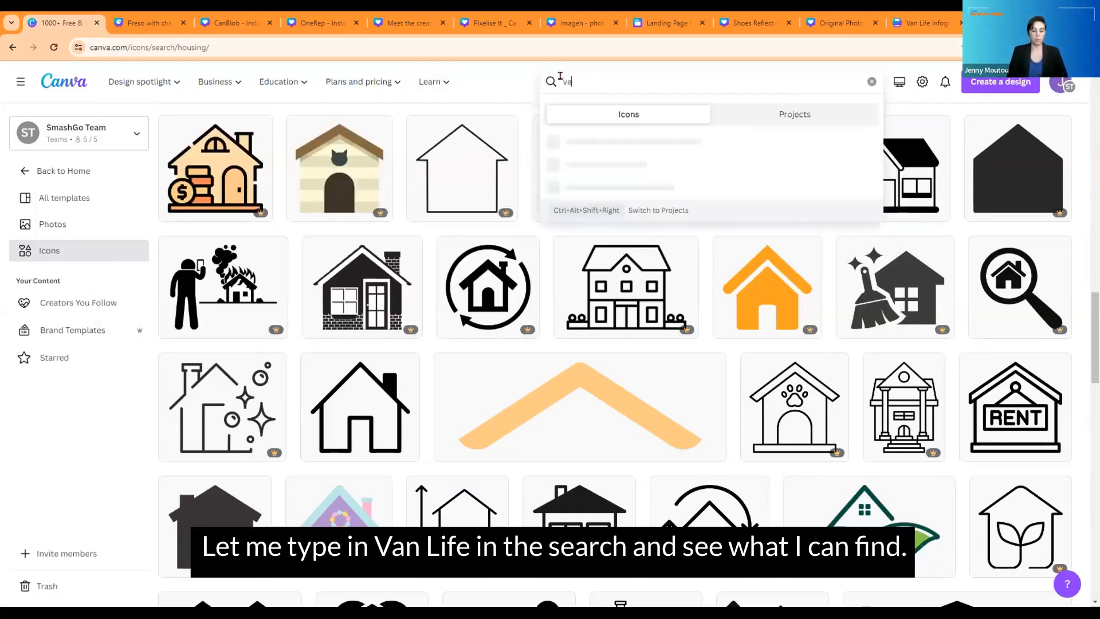
{"action": "type", "text": "nlife"}
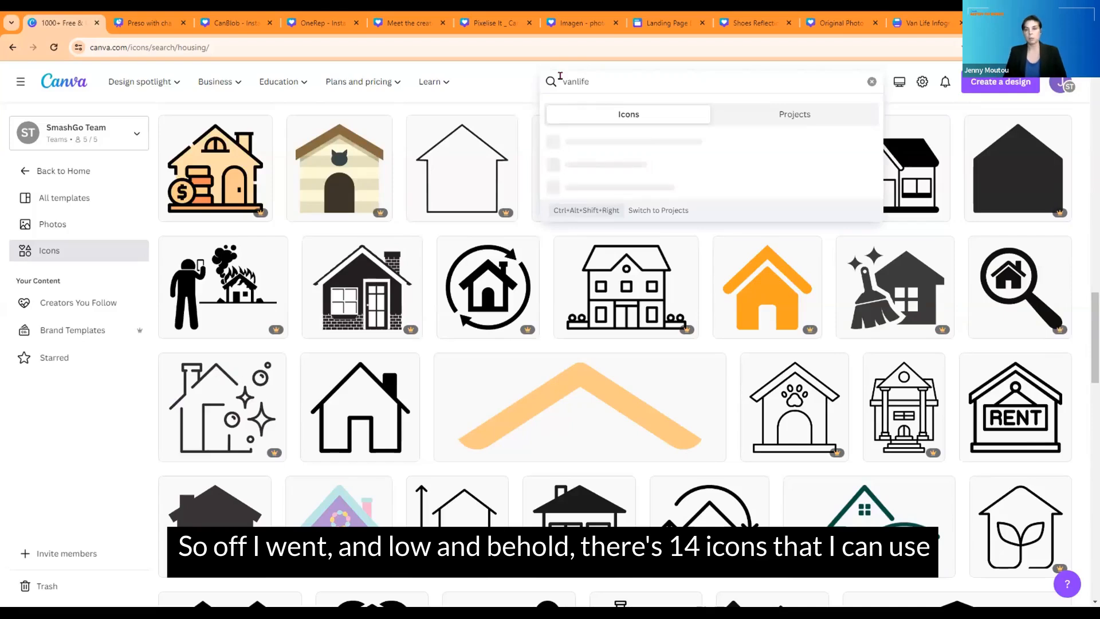
{"action": "key", "text": "Return"}
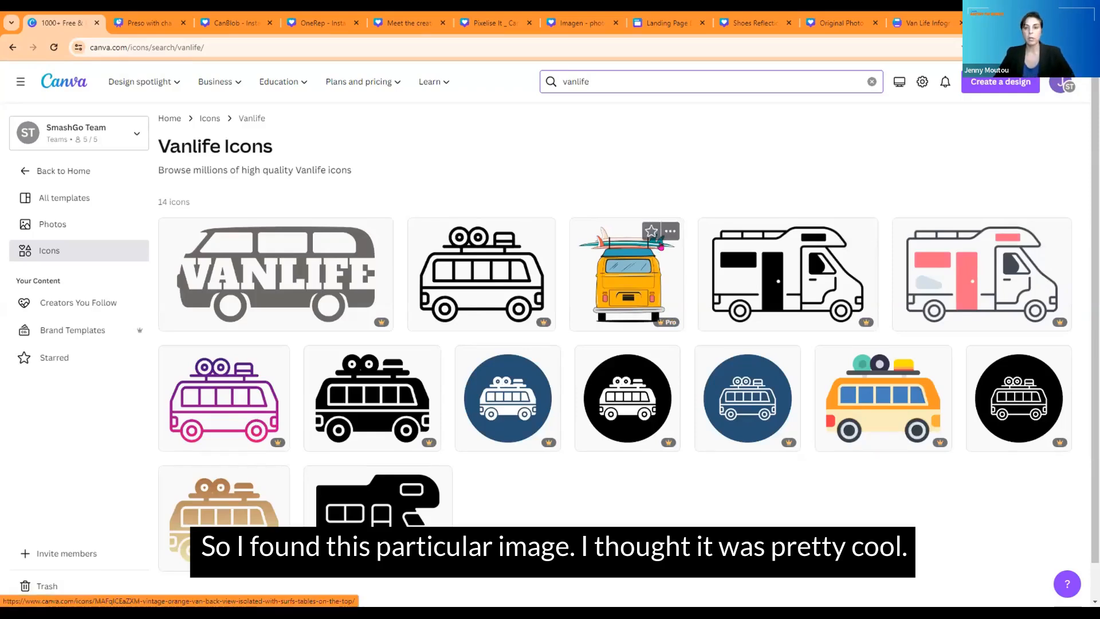
Open the vintage orange van icon with surfboards on its roof and use it in a new Infographic design.
{"action": "left_click", "coordinate": [643, 275]}
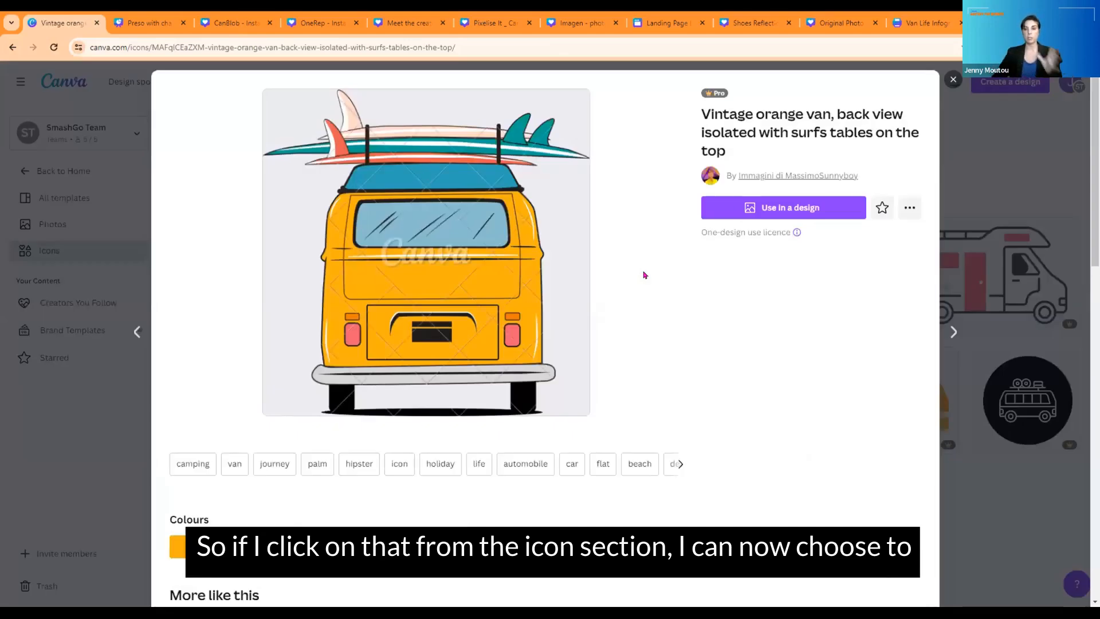
{"action": "left_click", "coordinate": [807, 212]}
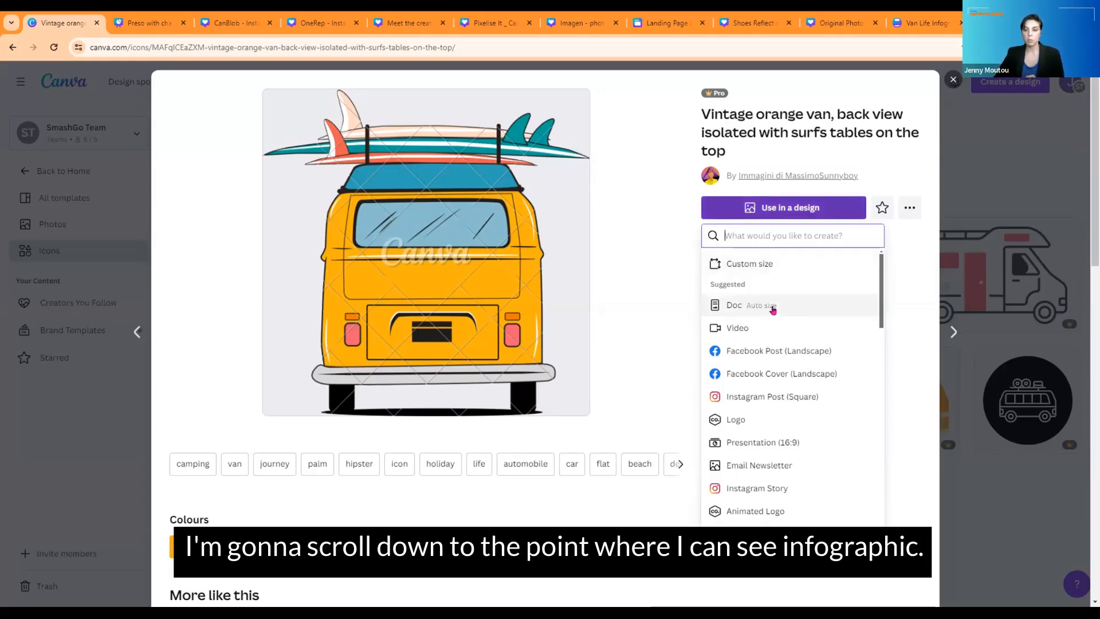
{"action": "scroll", "coordinate": [773, 318], "scroll_direction": "down", "scroll_amount": 3}
{"action": "scroll", "coordinate": [774, 320], "scroll_direction": "down", "scroll_amount": 3}
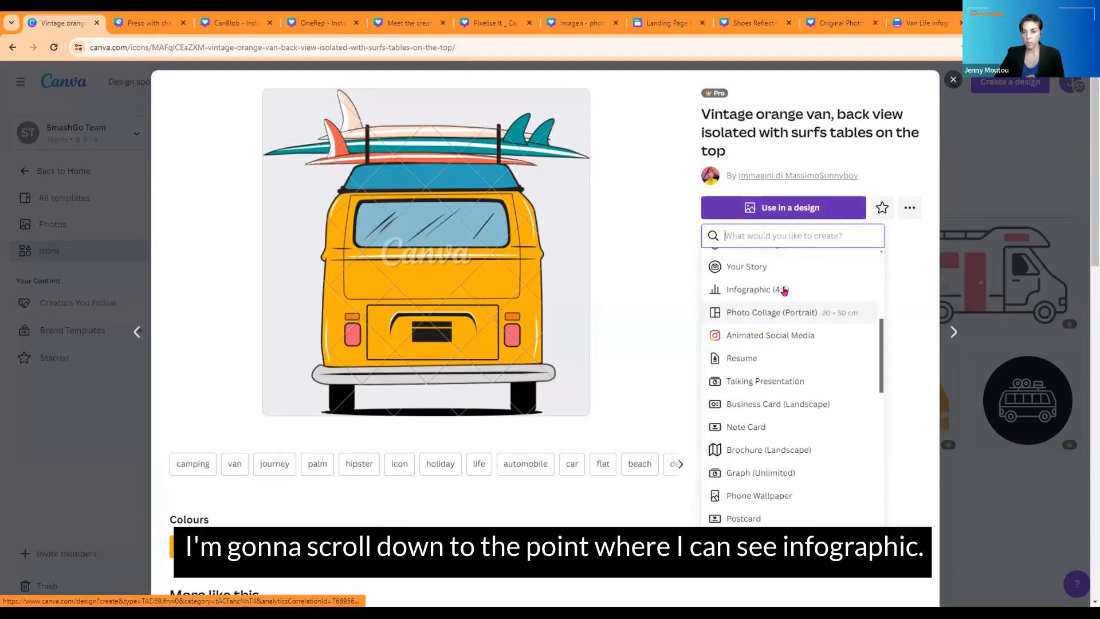
{"action": "left_click", "coordinate": [773, 291]}
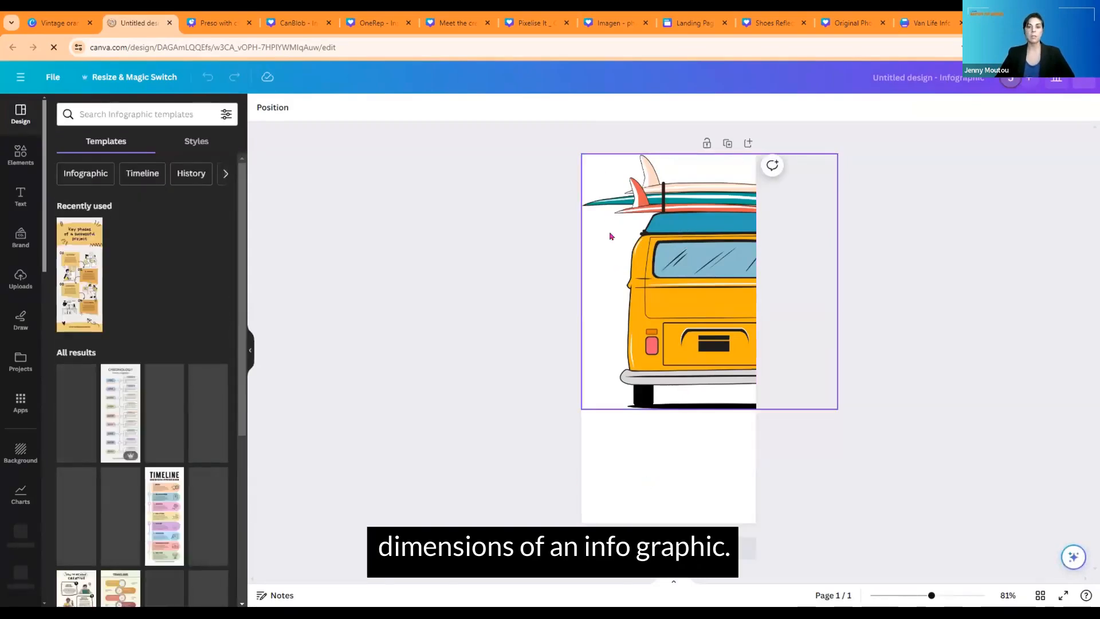
Rename the infographic design as "Vanlife".
{"action": "left_click", "coordinate": [656, 239]}
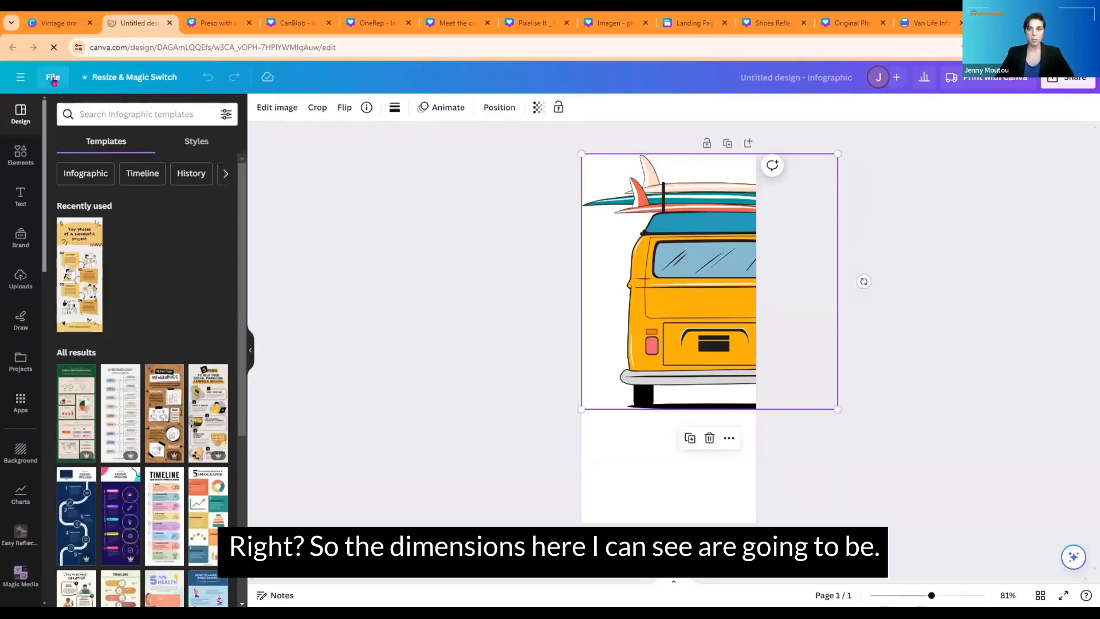
{"action": "left_click", "coordinate": [53, 79]}
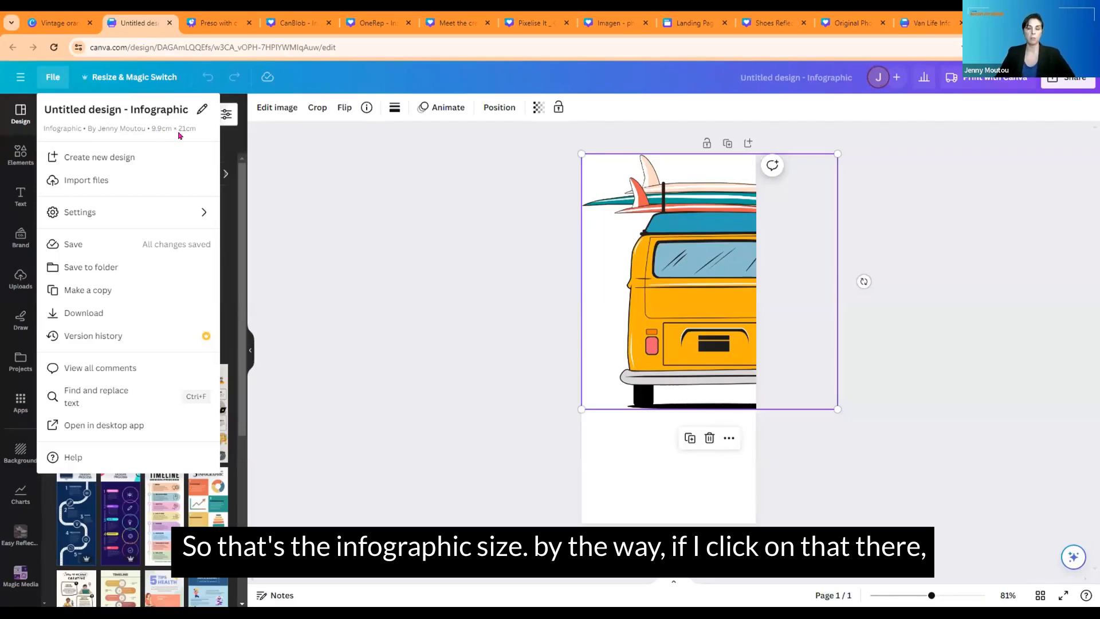
{"action": "left_click", "coordinate": [153, 109]}
{"action": "key", "text": "BackSpace"}
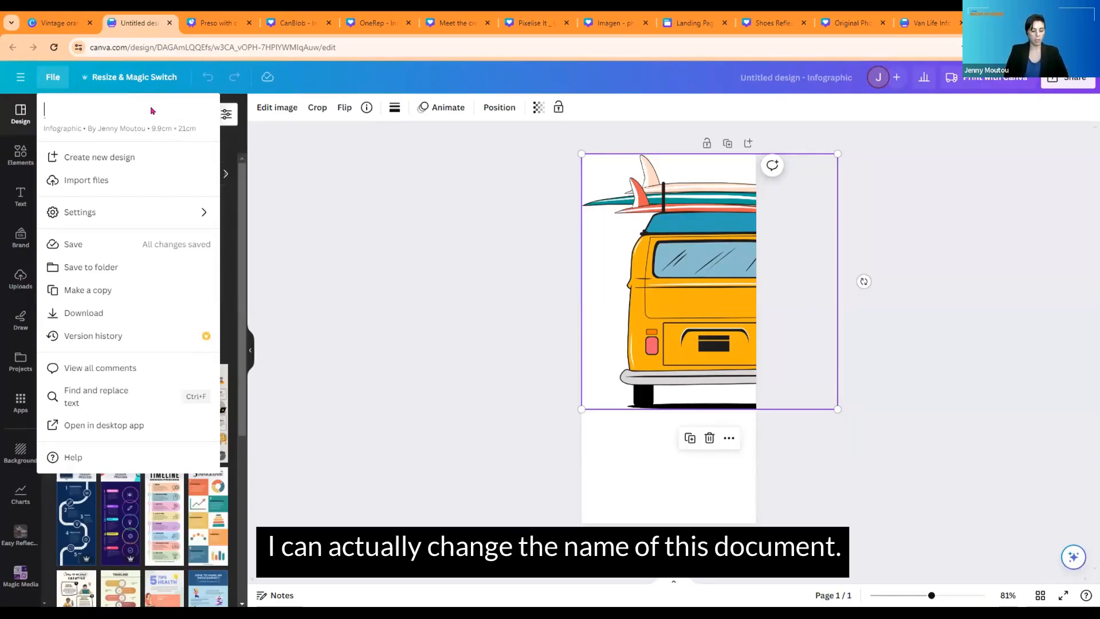
{"action": "type", "text": "Vanlife"}
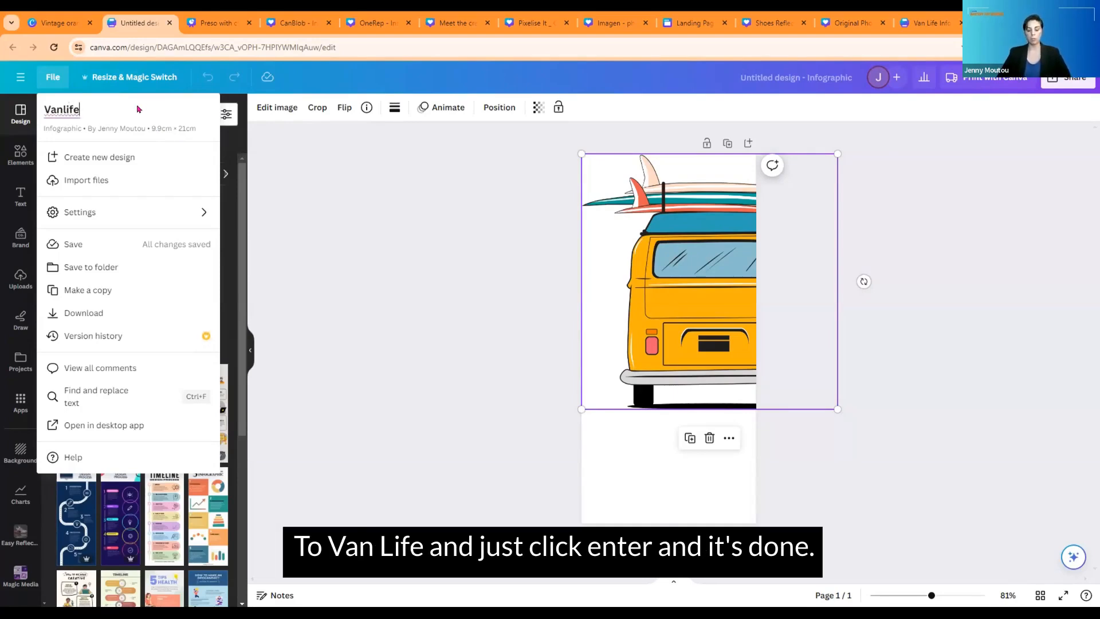
{"action": "key", "text": "Return"}
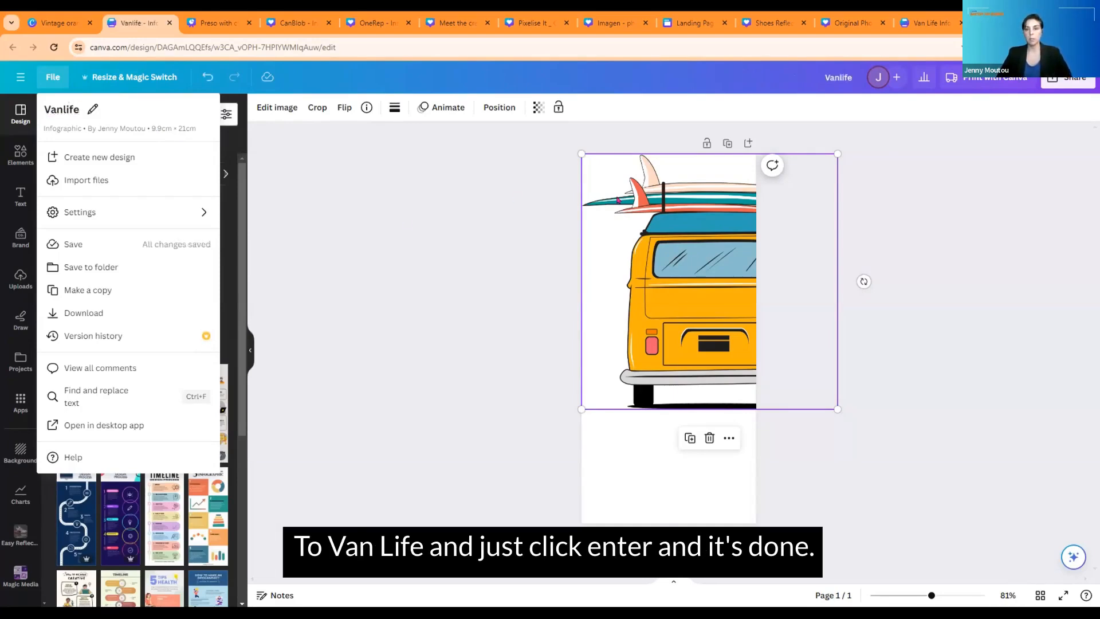
{"action": "left_click", "coordinate": [847, 410]}
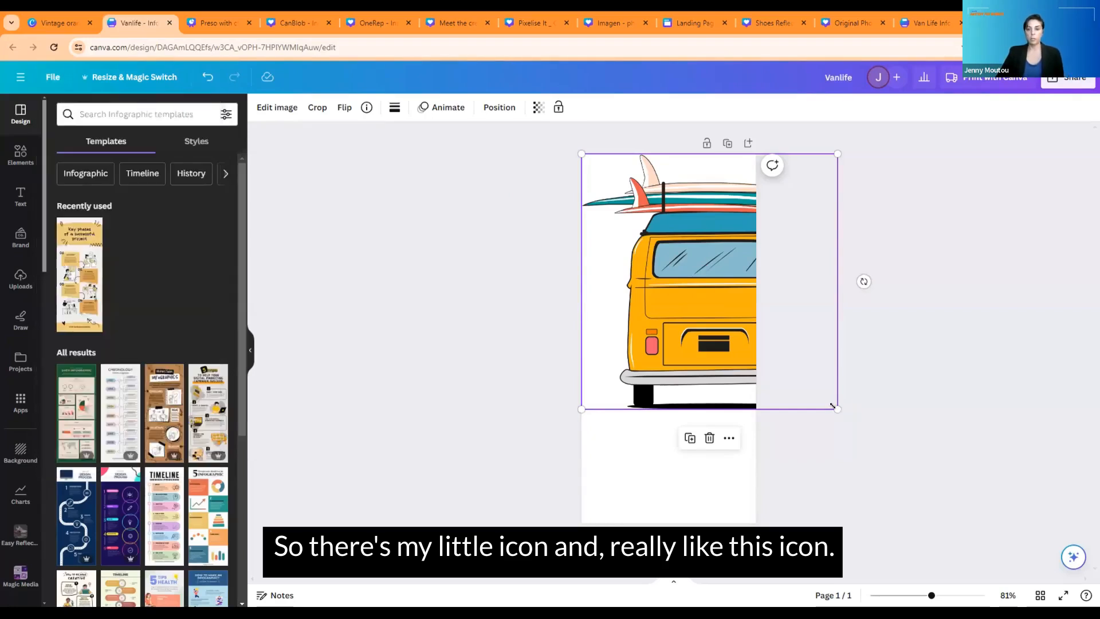
Fit the van image within the page near its middle and recolour it with the Amethyst effect from ColorMix.
{"action": "left_click_drag", "start_coordinate": [837, 409], "coordinate": [732, 304]}
{"action": "left_click_drag", "start_coordinate": [640, 249], "coordinate": [652, 354]}
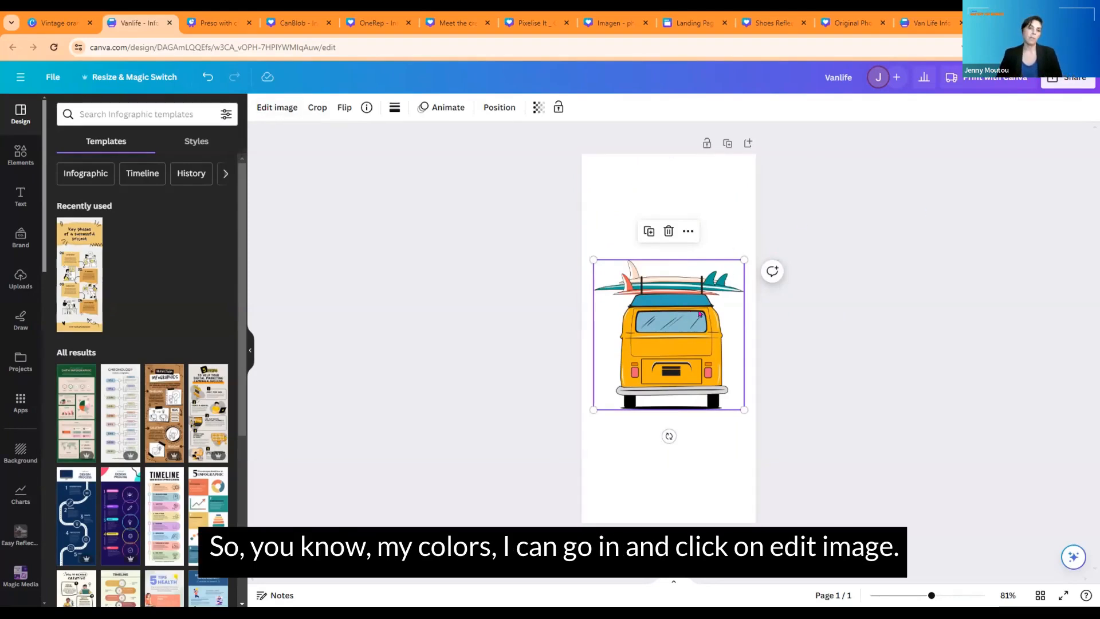
{"action": "left_click", "coordinate": [280, 105]}
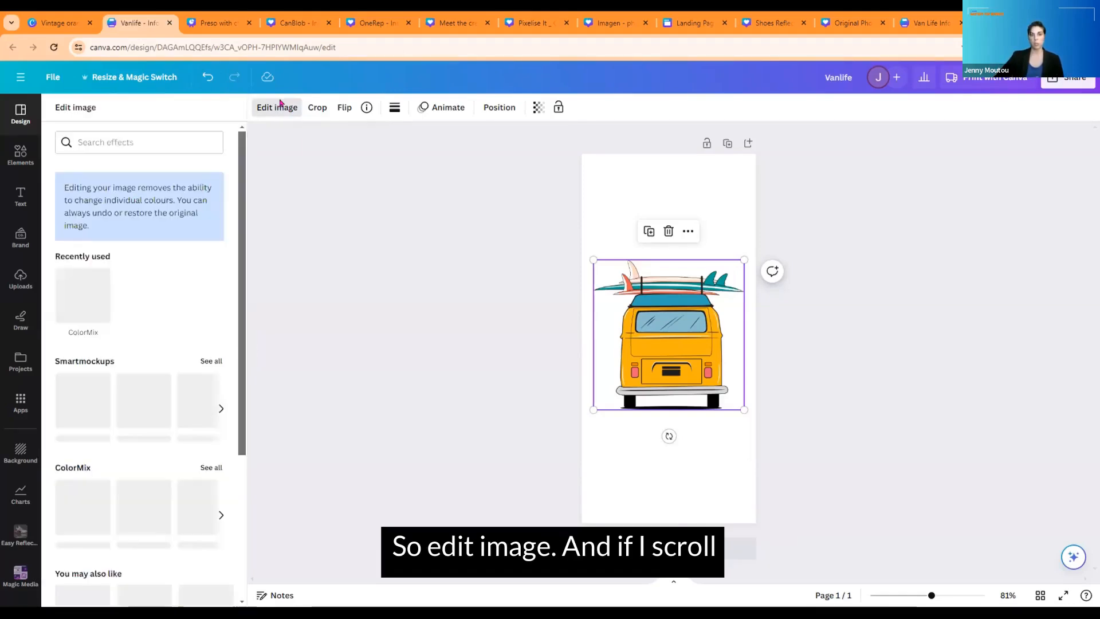
{"action": "scroll", "coordinate": [156, 223], "scroll_direction": "down", "scroll_amount": 4}
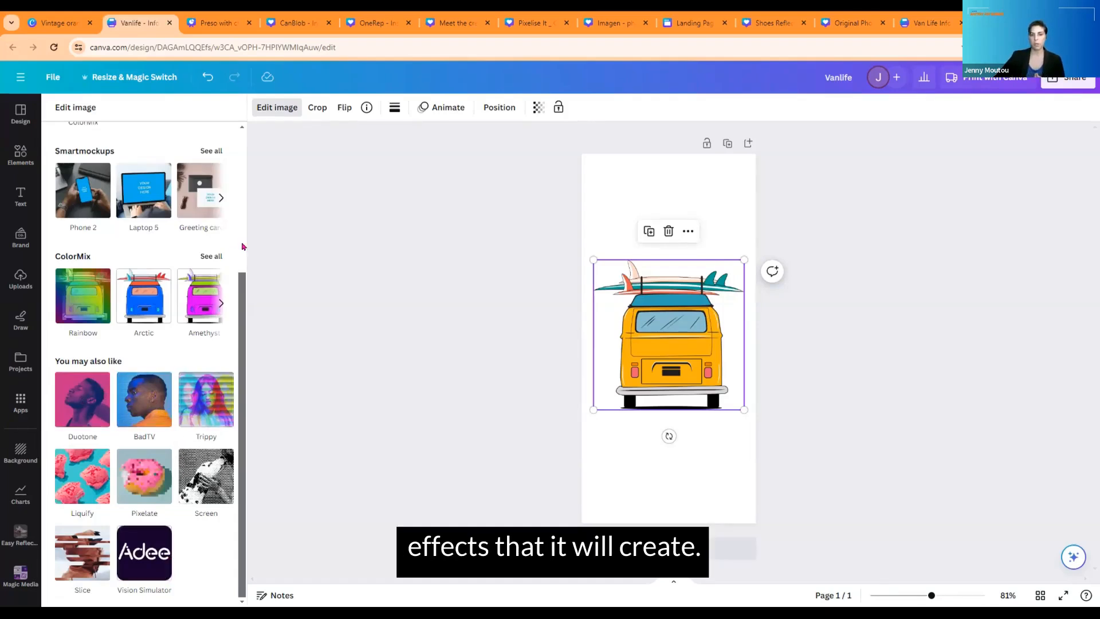
{"action": "left_click", "coordinate": [216, 257]}
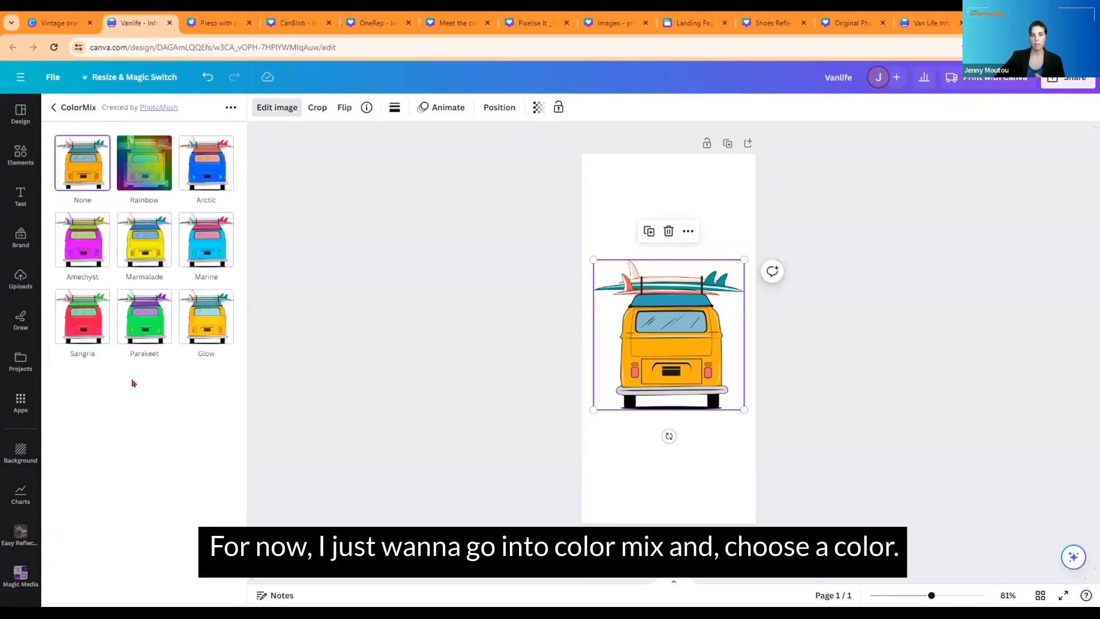
{"action": "left_click", "coordinate": [89, 248]}
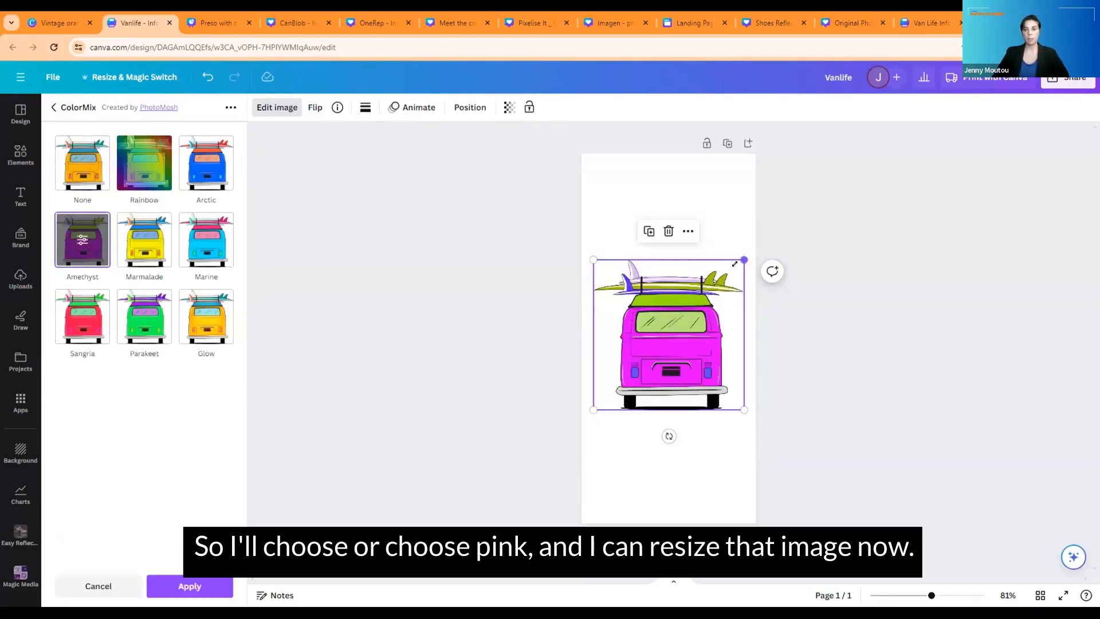
Shrink the pink van to a small icon about 1.9 cm square and move it further into the page.
{"action": "left_click_drag", "start_coordinate": [735, 264], "coordinate": [638, 365]}
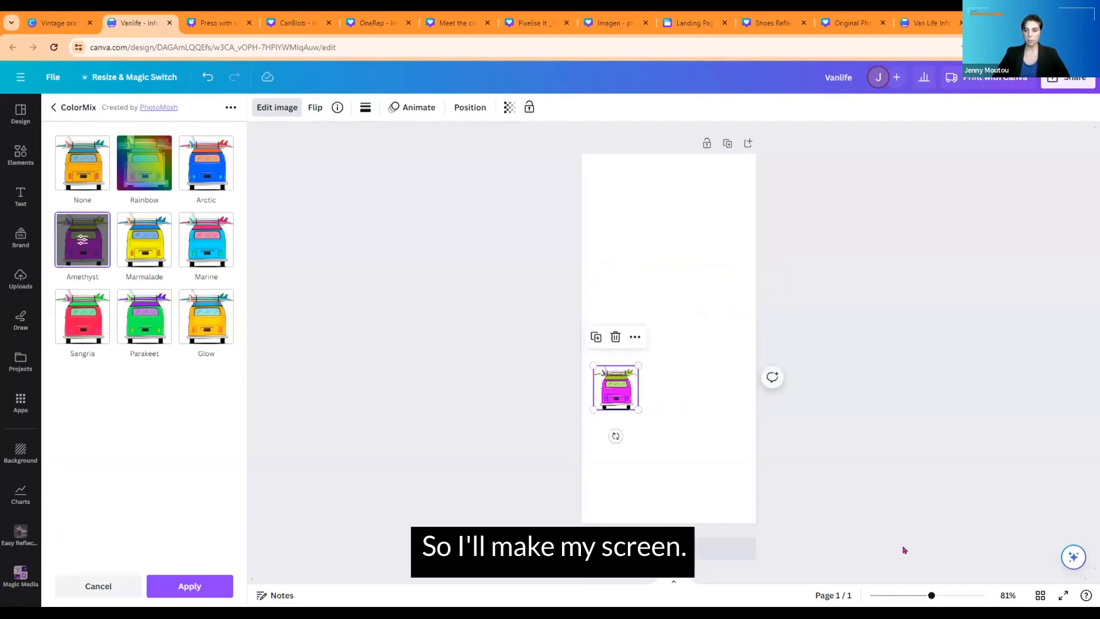
{"action": "left_click_drag", "start_coordinate": [933, 597], "coordinate": [963, 605]}
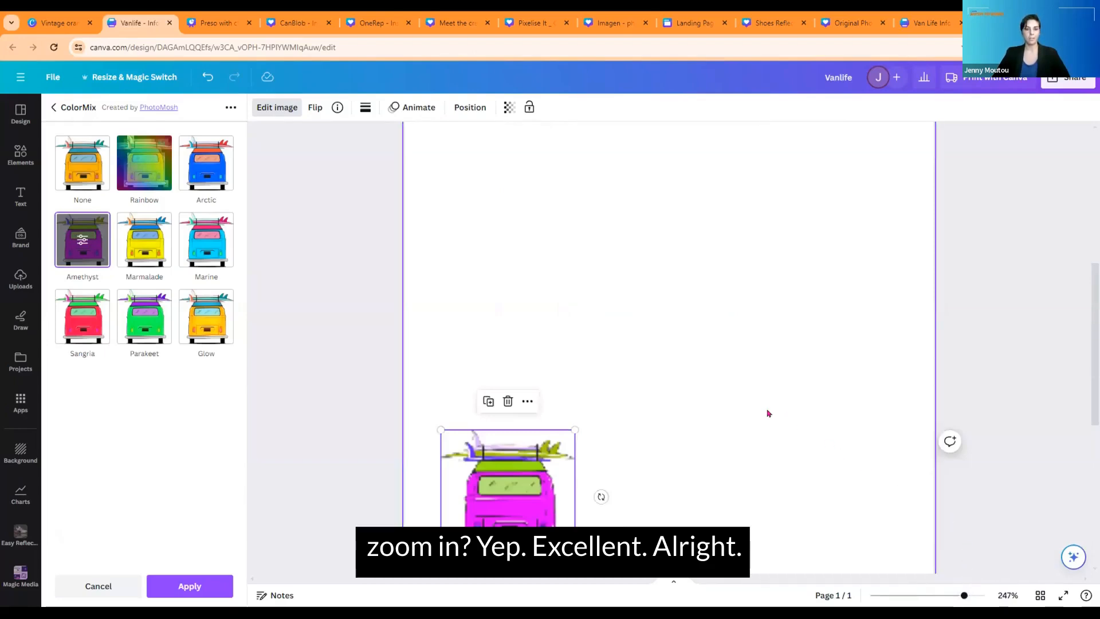
{"action": "scroll", "coordinate": [766, 412], "scroll_direction": "down", "scroll_amount": 5}
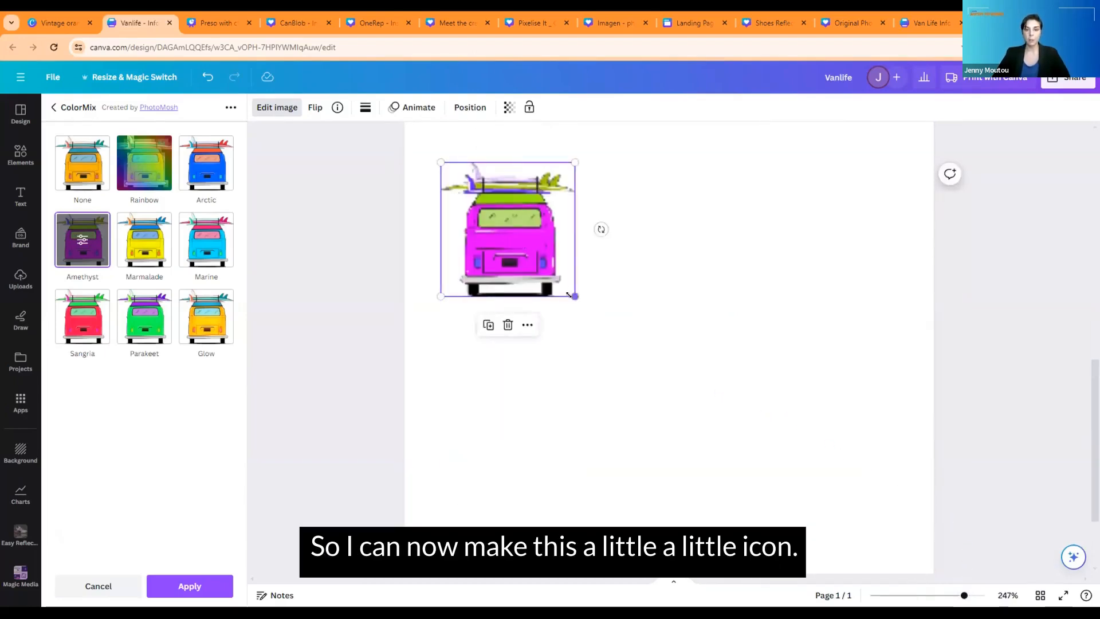
{"action": "left_click_drag", "start_coordinate": [569, 295], "coordinate": [535, 260]}
{"action": "left_click", "coordinate": [682, 265]}
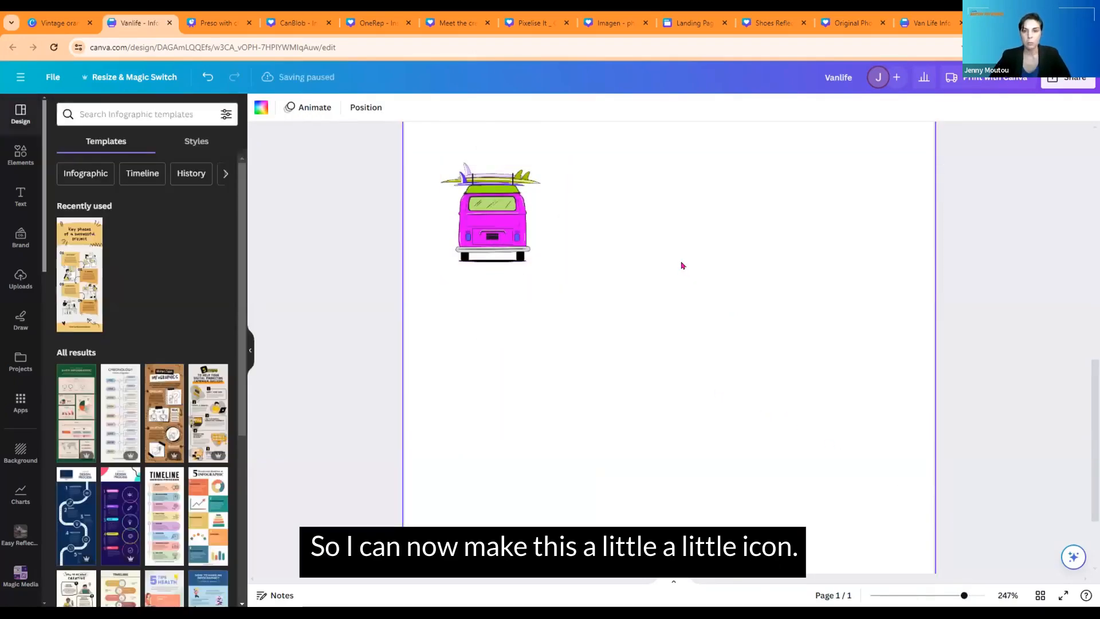
{"action": "left_click", "coordinate": [515, 238]}
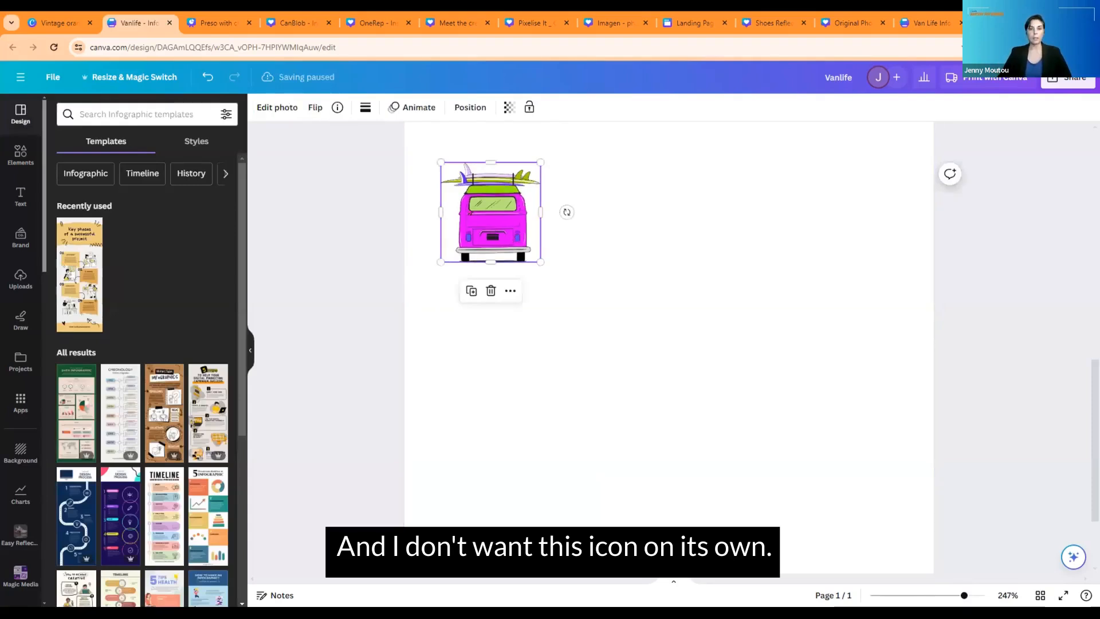
{"action": "left_click_drag", "start_coordinate": [498, 242], "coordinate": [584, 300]}
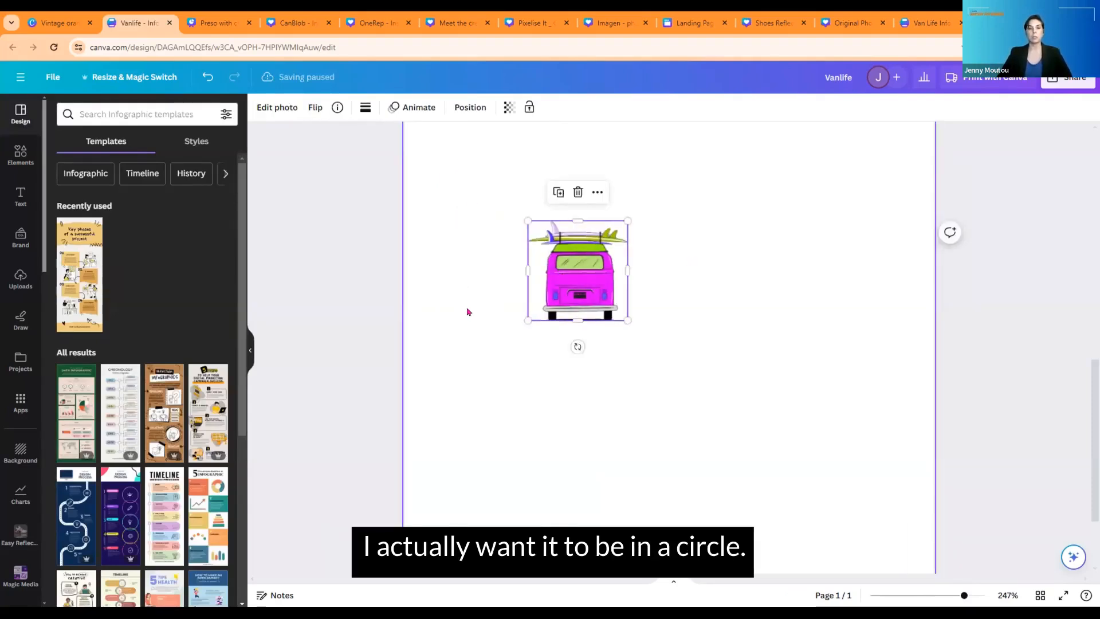
Add a circle shape about 3 cm across and place it above the van icon.
{"action": "left_click", "coordinate": [9, 157]}
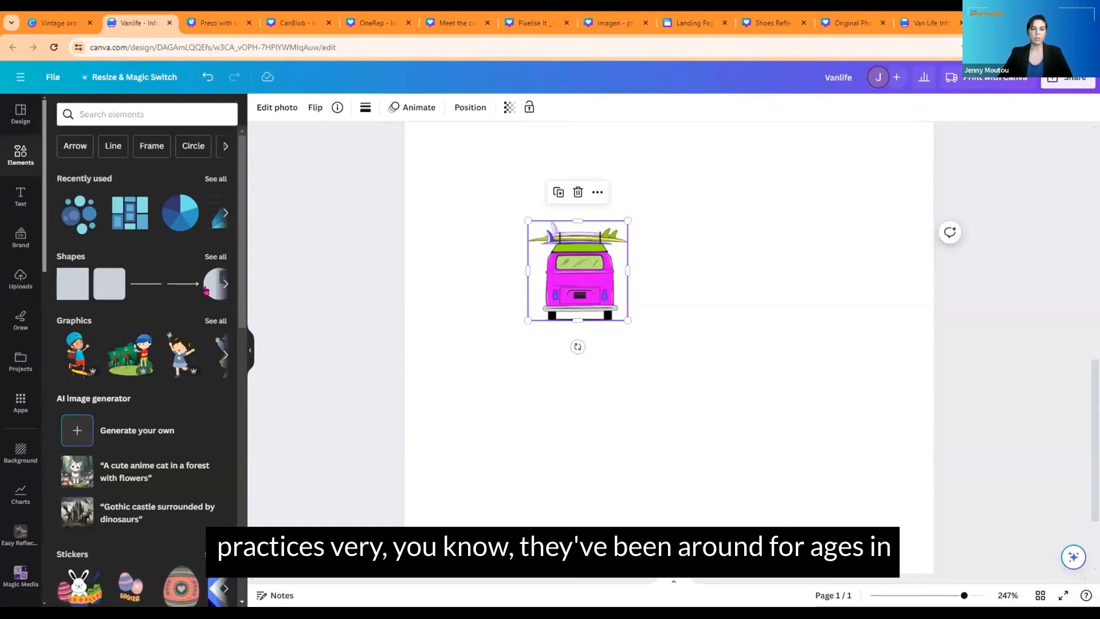
{"action": "left_click", "coordinate": [209, 286]}
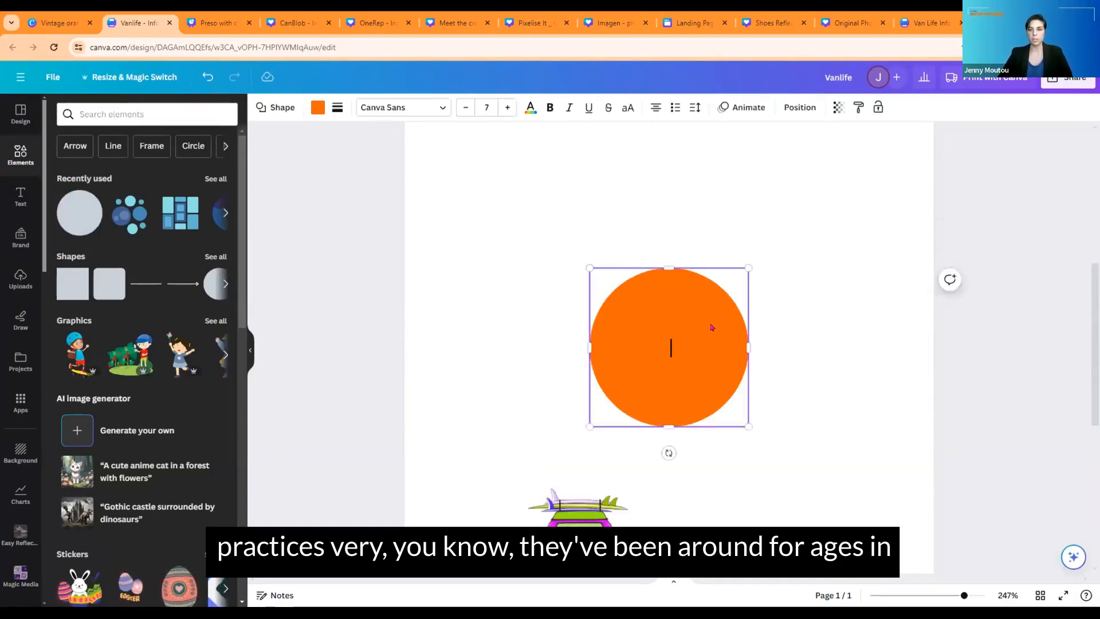
{"action": "left_click_drag", "start_coordinate": [713, 328], "coordinate": [593, 282]}
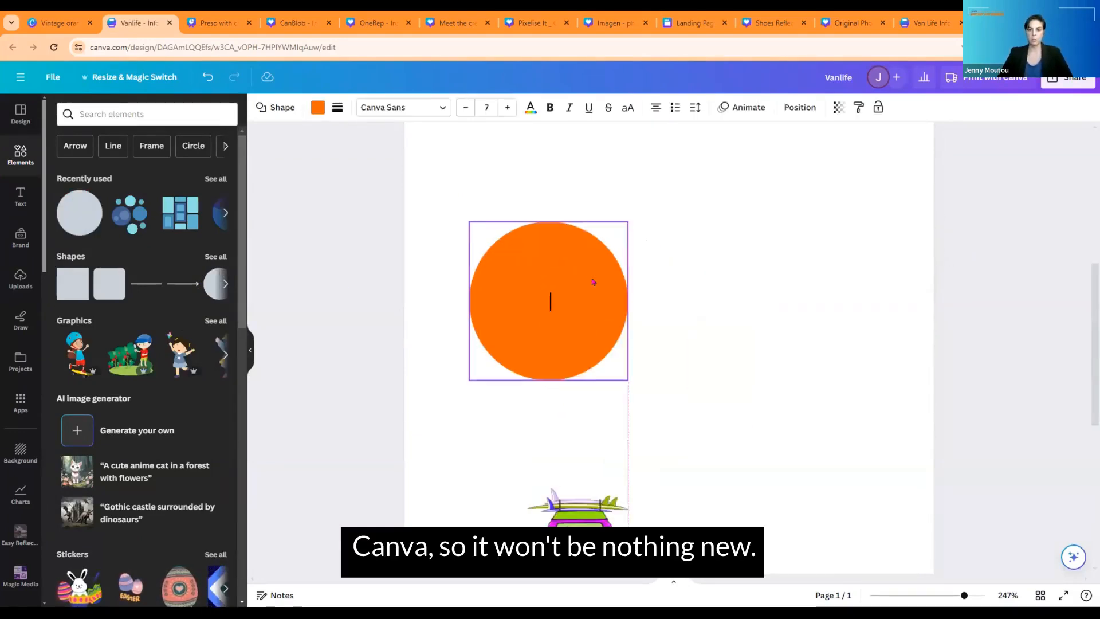
Try Magenta #cb6ce6 as the page background and settle on light grey instead.
{"action": "left_click", "coordinate": [777, 236]}
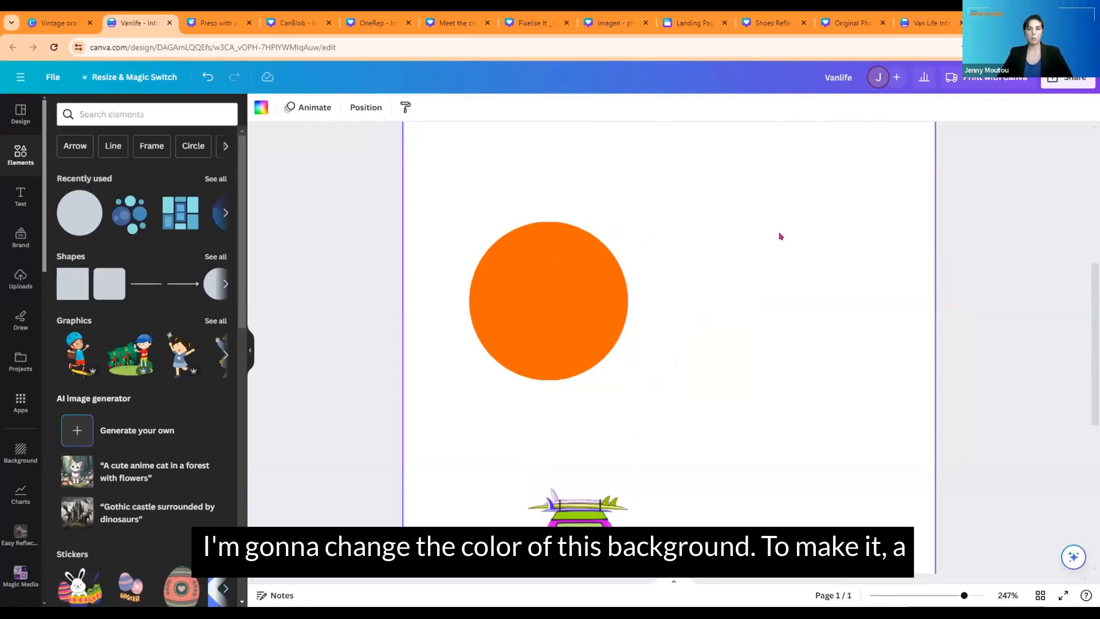
{"action": "left_click", "coordinate": [266, 113]}
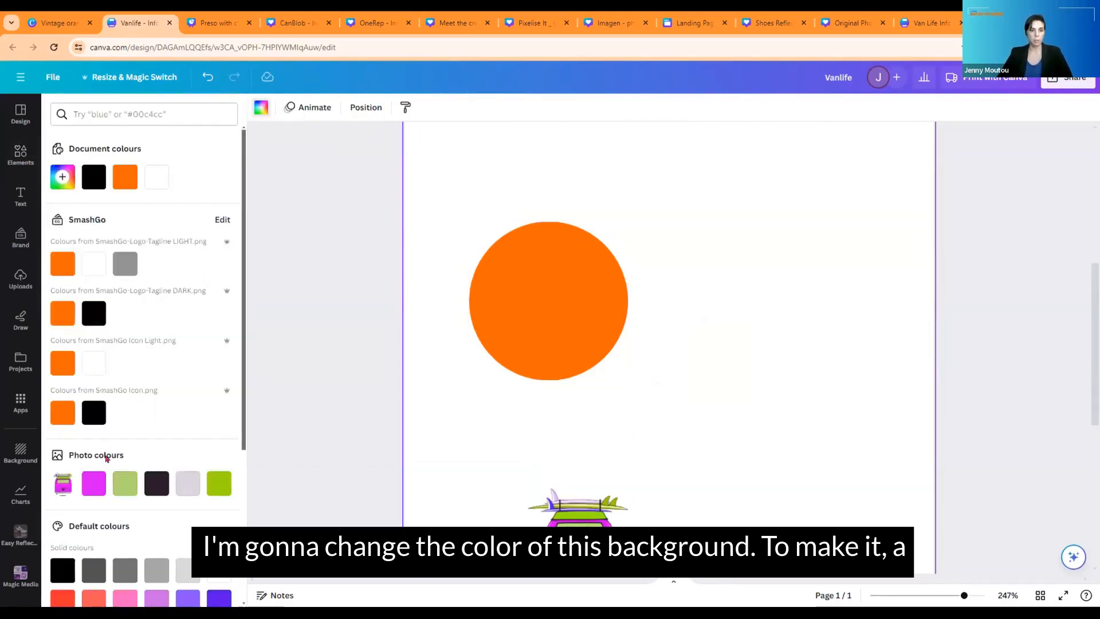
{"action": "scroll", "coordinate": [185, 449], "scroll_direction": "down", "scroll_amount": 2}
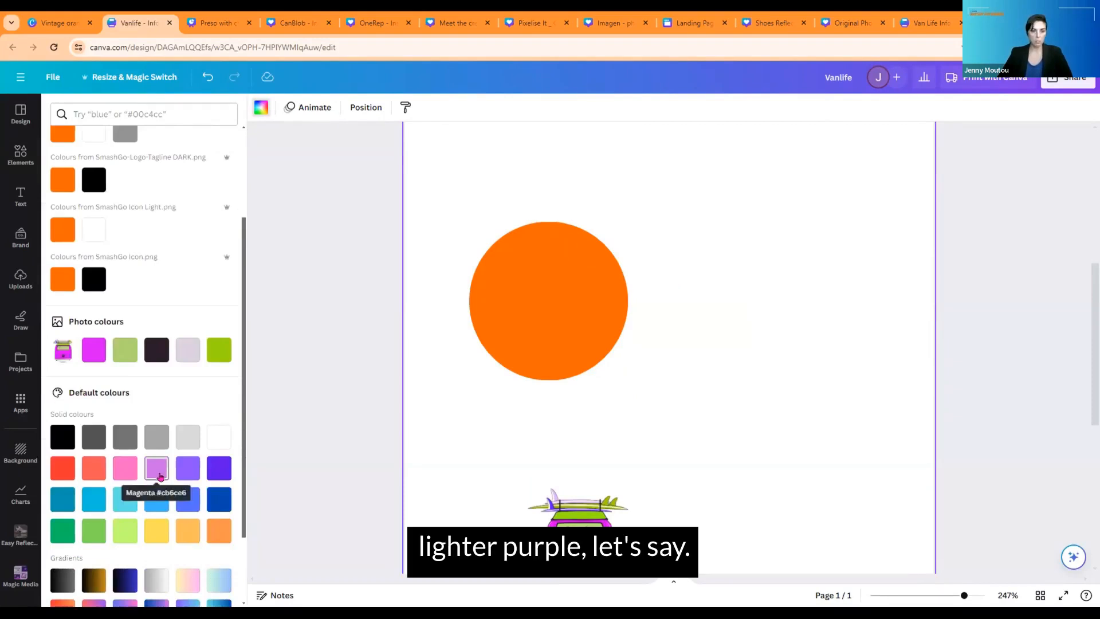
{"action": "left_click", "coordinate": [156, 477]}
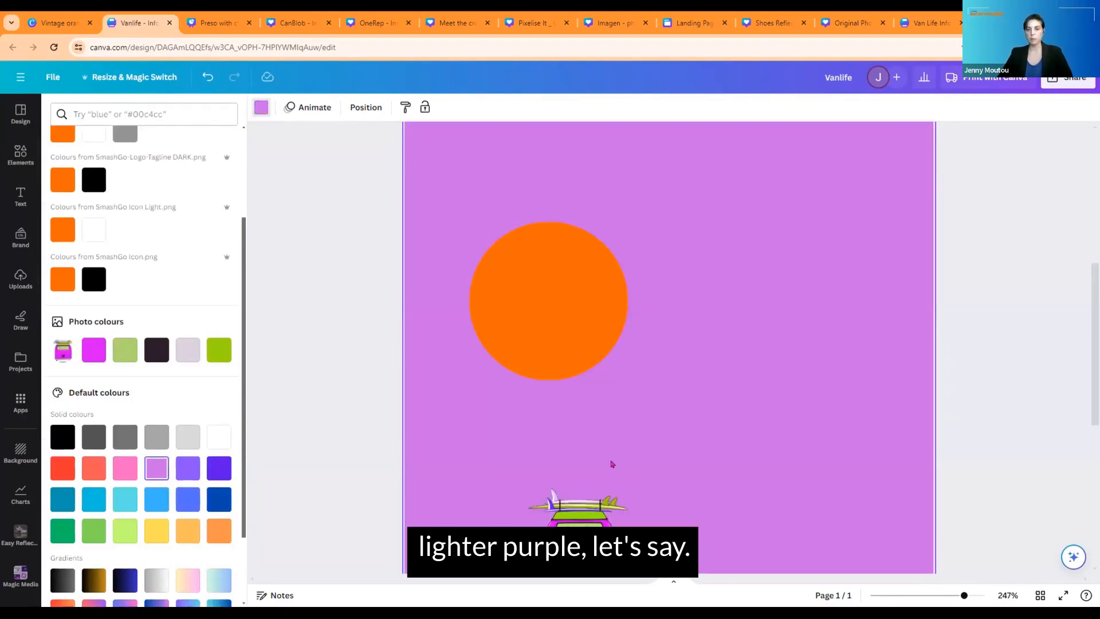
{"action": "left_click", "coordinate": [188, 438]}
Change the circle's fill colour to white.
{"action": "left_click", "coordinate": [565, 310]}
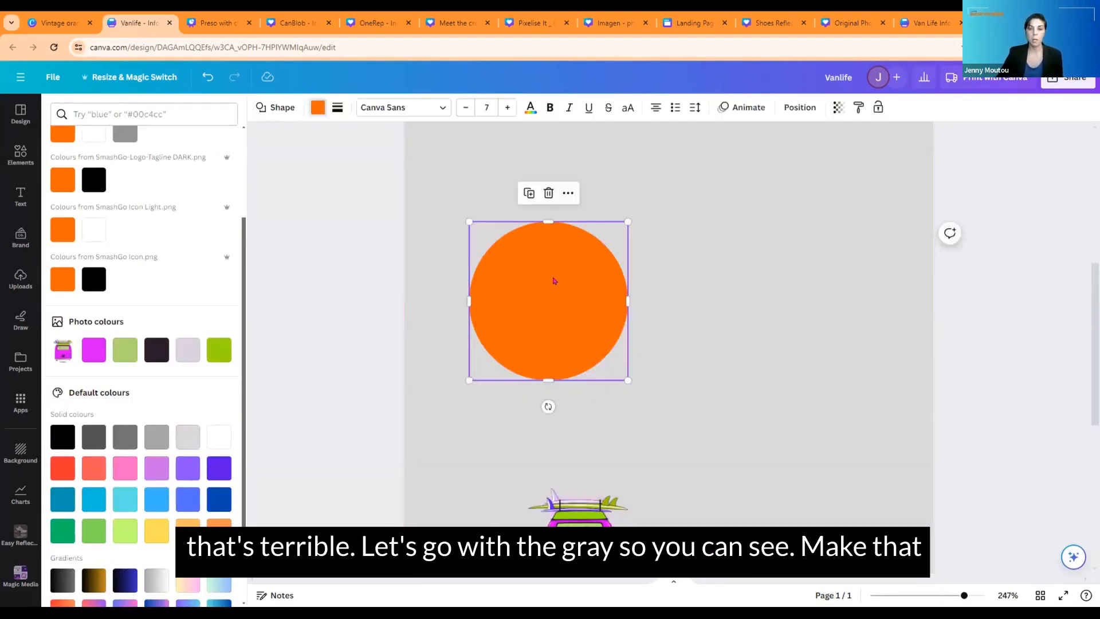
{"action": "left_click", "coordinate": [316, 108]}
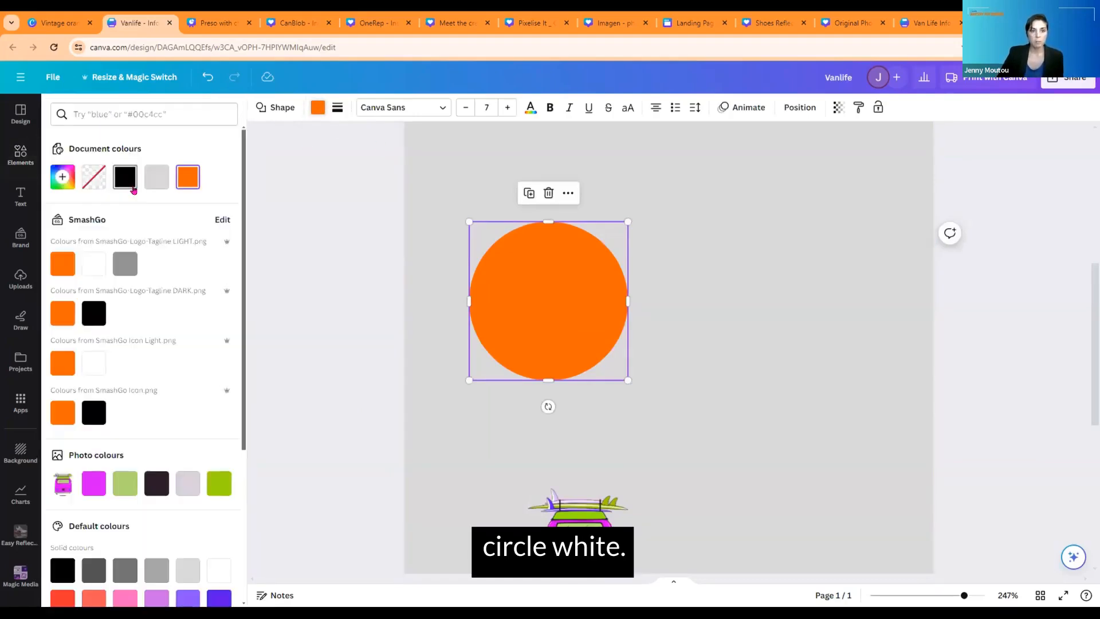
{"action": "left_click", "coordinate": [316, 108]}
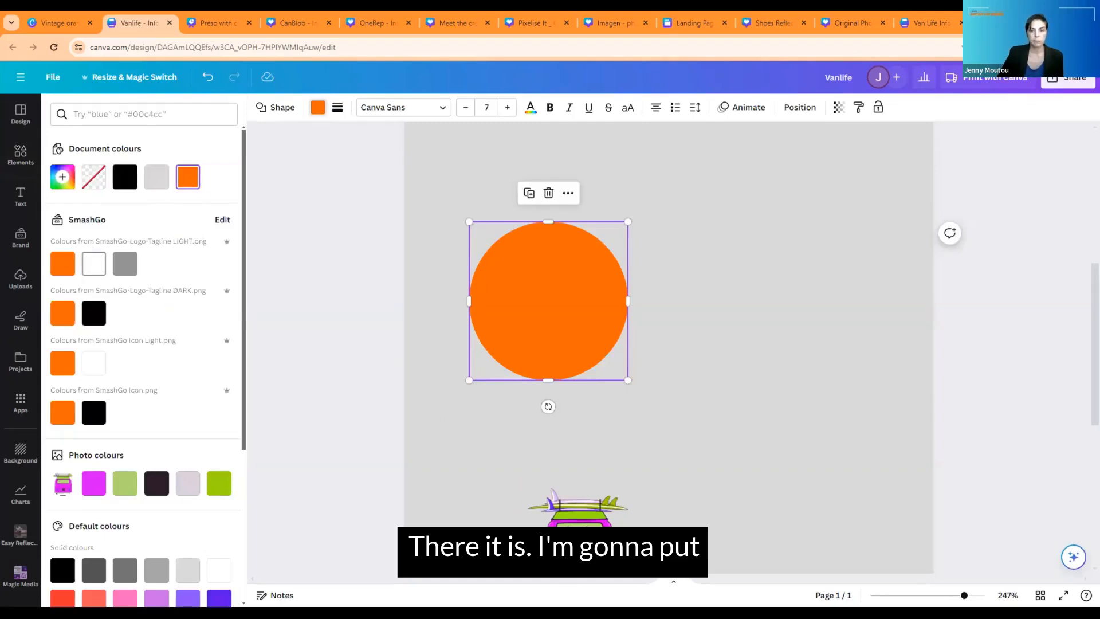
{"action": "left_click", "coordinate": [94, 263]}
Move the van icon onto the white circle and bring it forward so it sits in front.
{"action": "left_click_drag", "start_coordinate": [575, 546], "coordinate": [545, 310]}
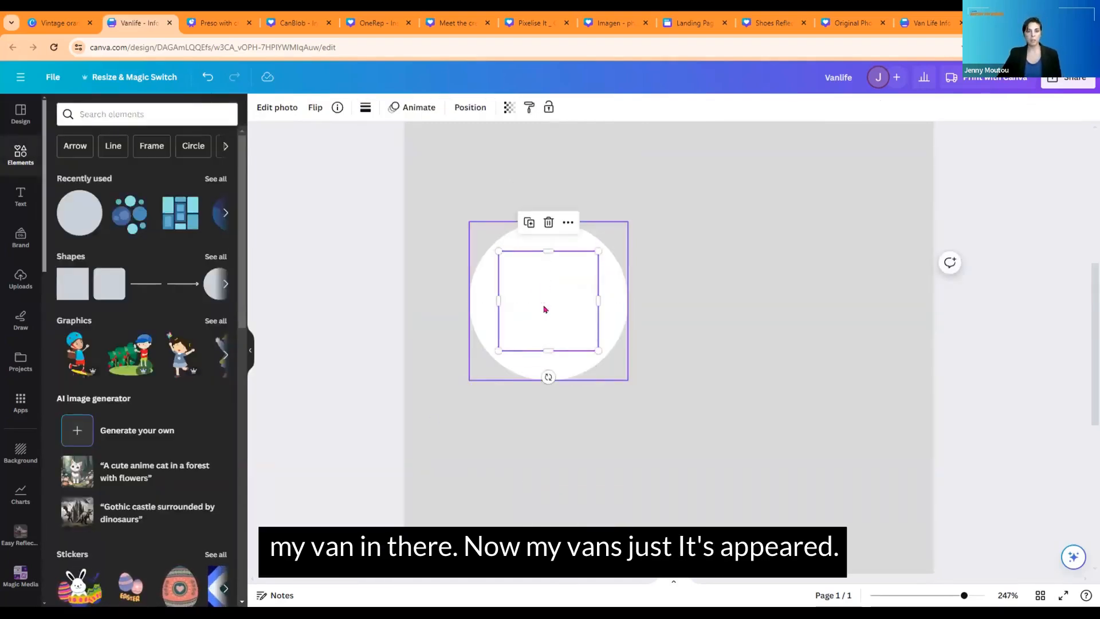
{"action": "left_click", "coordinate": [470, 107]}
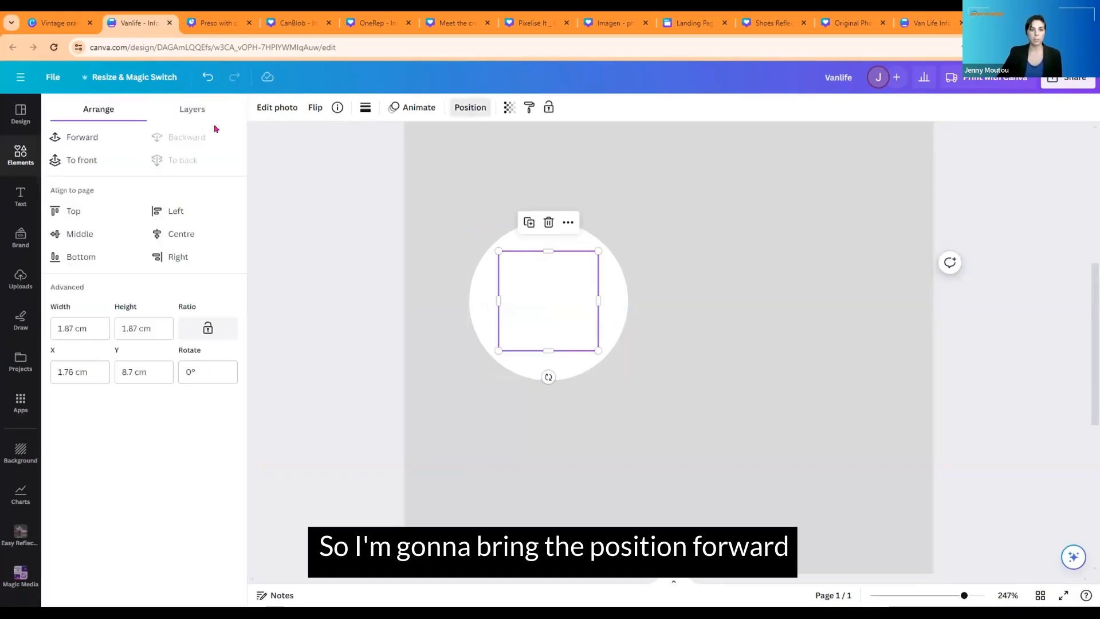
{"action": "left_click", "coordinate": [55, 140]}
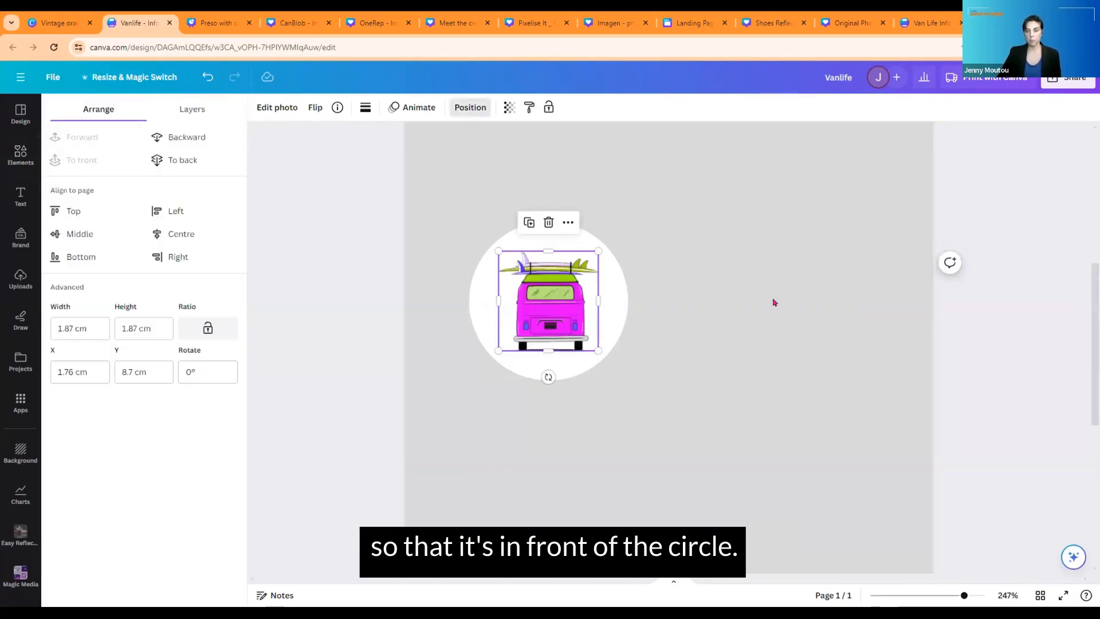
Shrink the white circle to about 2.6 cm across and centre the van icon inside it.
{"action": "left_click", "coordinate": [493, 258]}
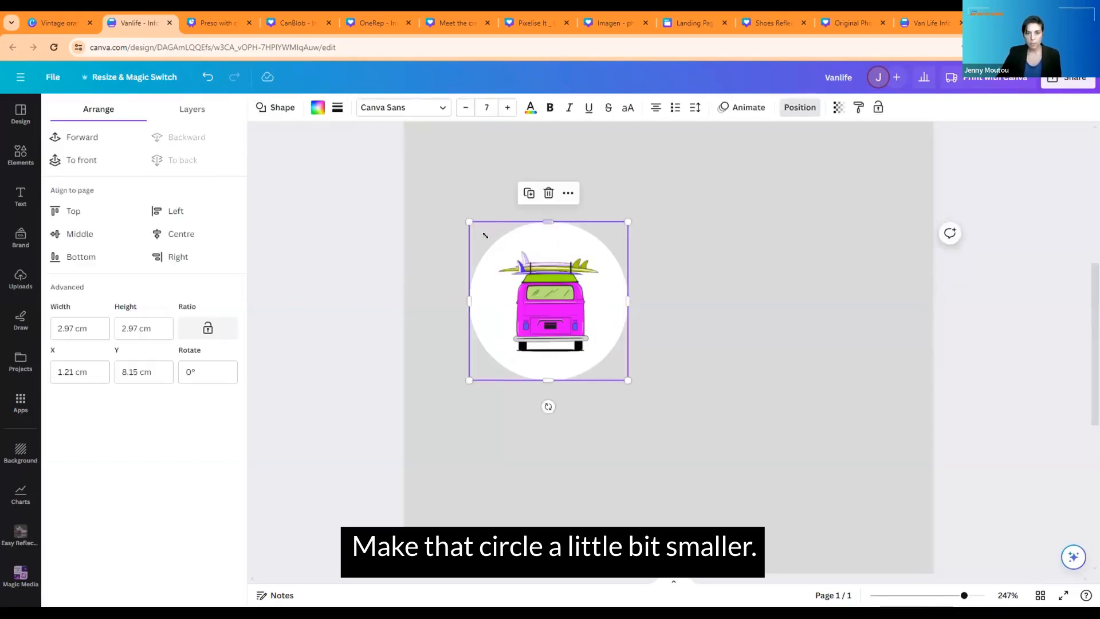
{"action": "left_click_drag", "start_coordinate": [469, 223], "coordinate": [491, 242]}
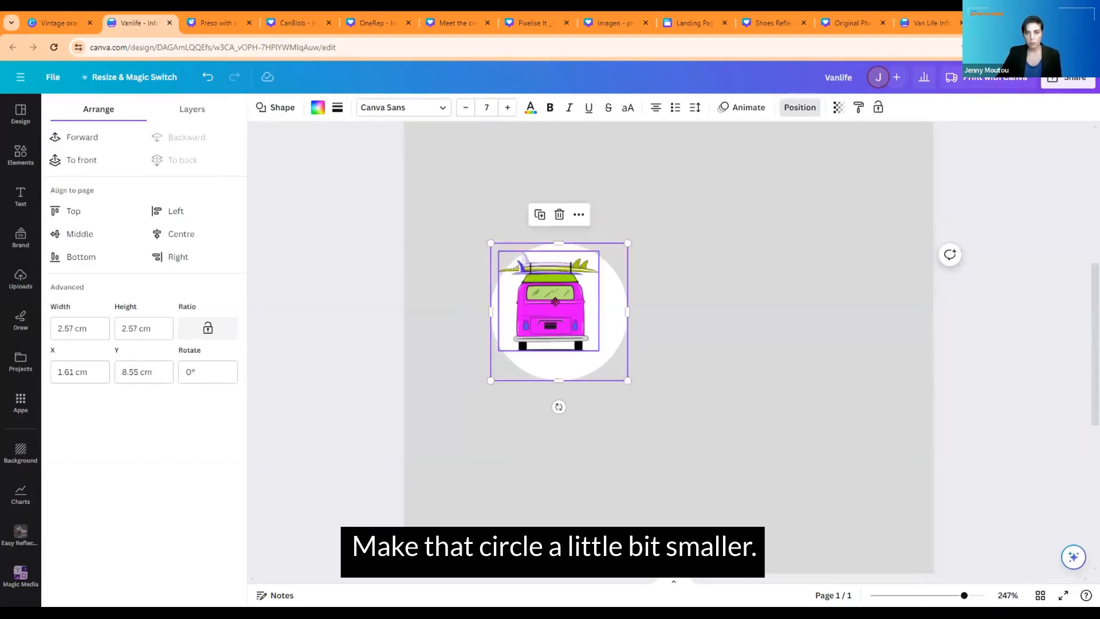
{"action": "left_click_drag", "start_coordinate": [548, 288], "coordinate": [557, 299]}
{"action": "left_click_drag", "start_coordinate": [608, 357], "coordinate": [608, 357]}
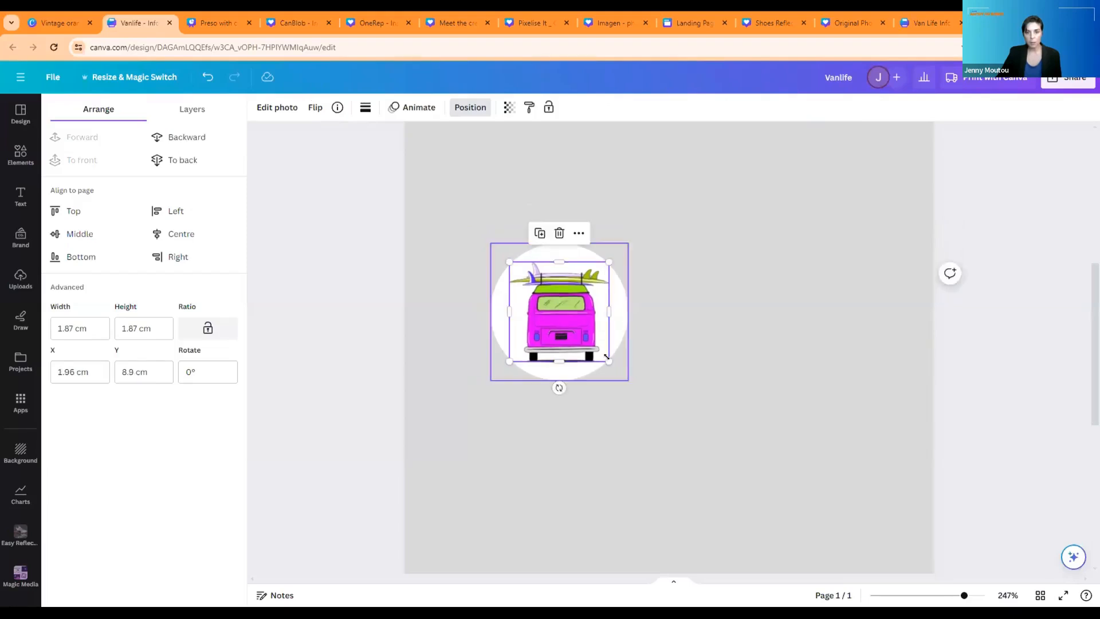
{"action": "left_click", "coordinate": [705, 338]}
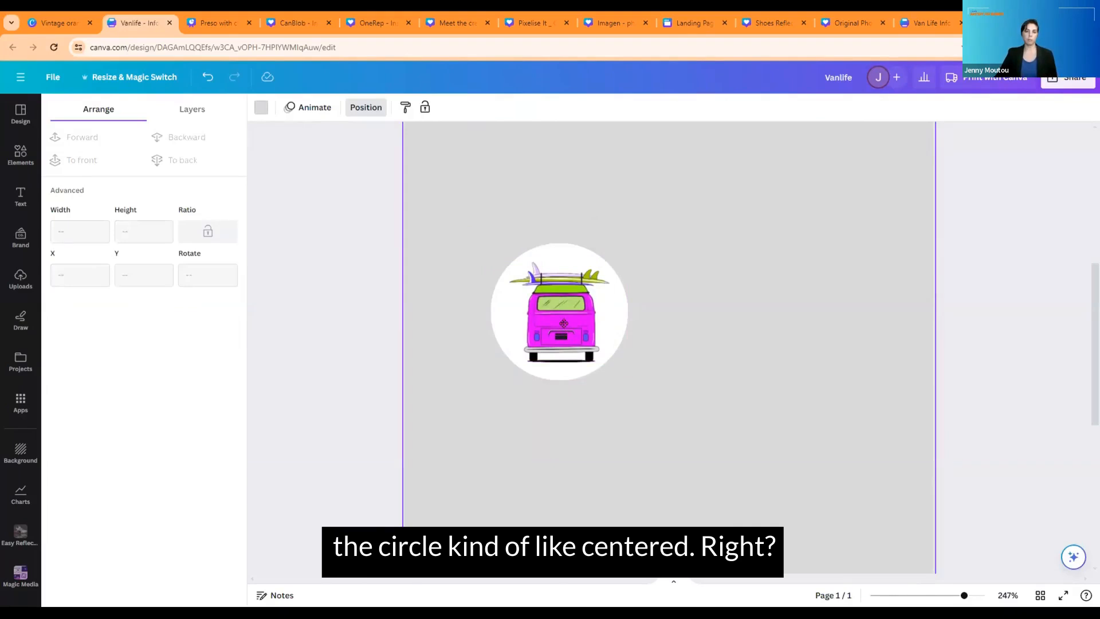
{"action": "left_click", "coordinate": [564, 328]}
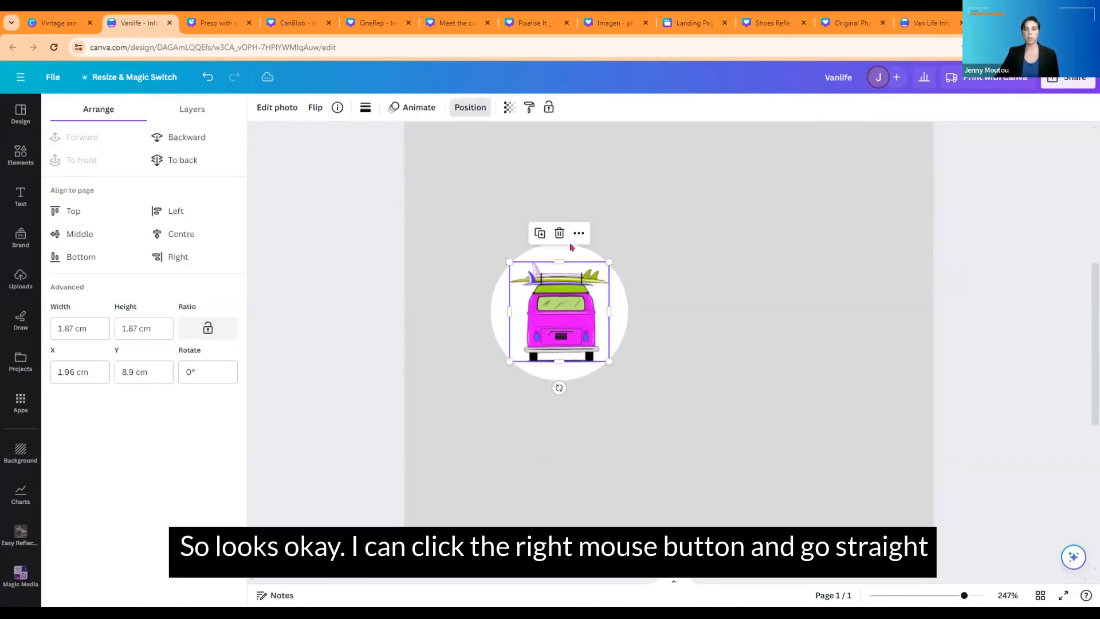
Select the van icon together with the white circle and group them.
{"action": "left_click", "coordinate": [579, 208]}
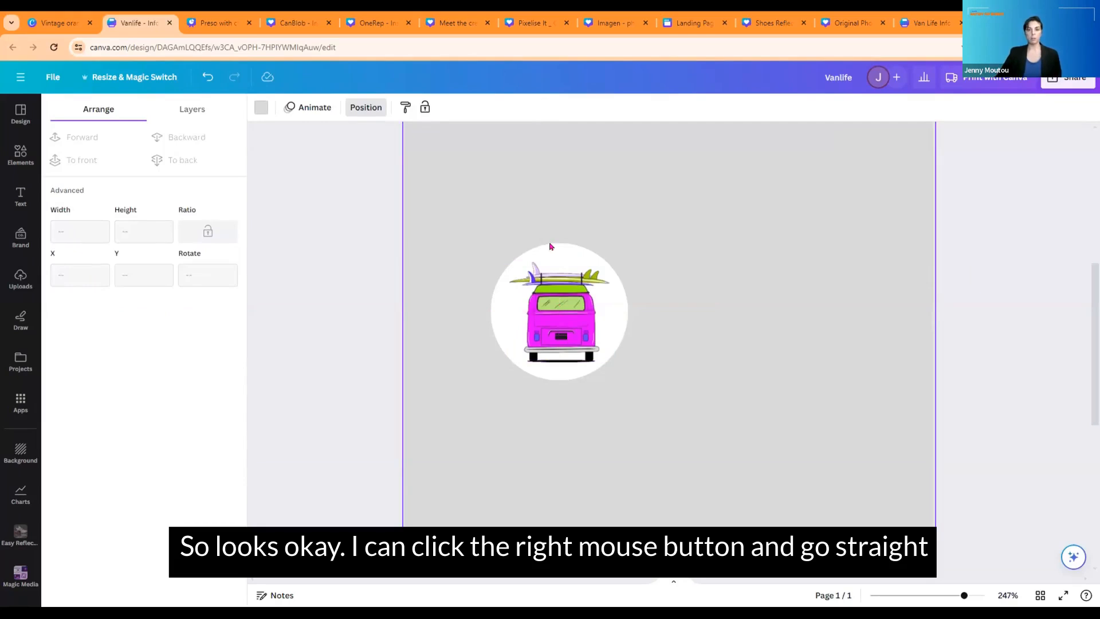
{"action": "left_click_drag", "start_coordinate": [561, 344], "coordinate": [563, 390]}
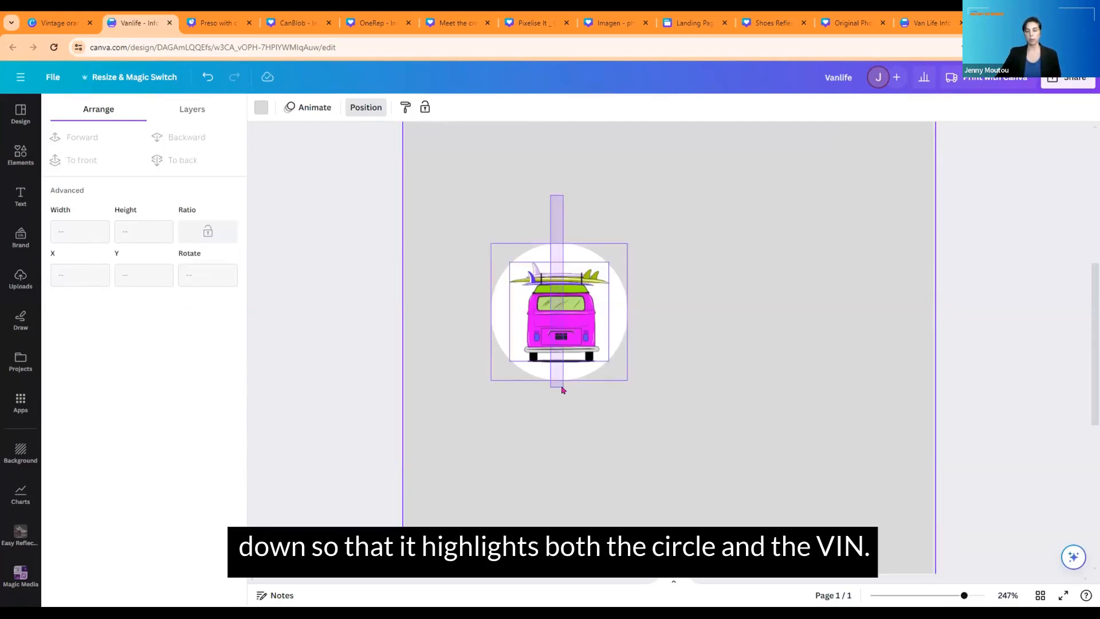
{"action": "left_click_drag", "start_coordinate": [555, 358], "coordinate": [557, 387]}
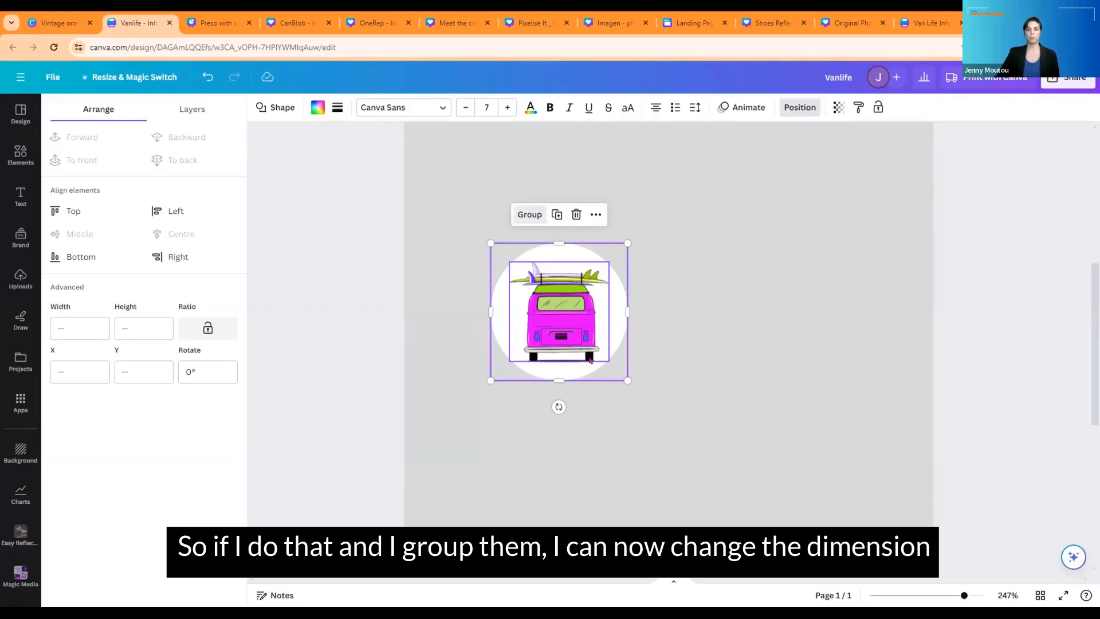
{"action": "left_click", "coordinate": [530, 216]}
Try the grouped van and circle at about 4.8 cm across, and settle on about 2.8 cm.
{"action": "left_click_drag", "start_coordinate": [626, 380], "coordinate": [508, 277]}
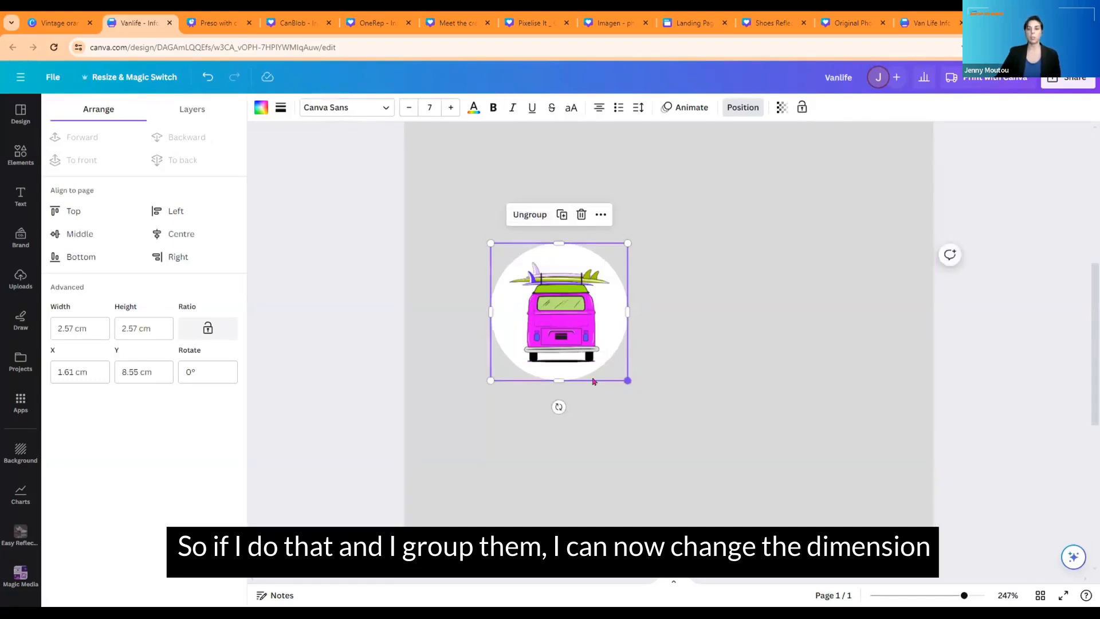
{"action": "left_click_drag", "start_coordinate": [593, 381], "coordinate": [759, 478]}
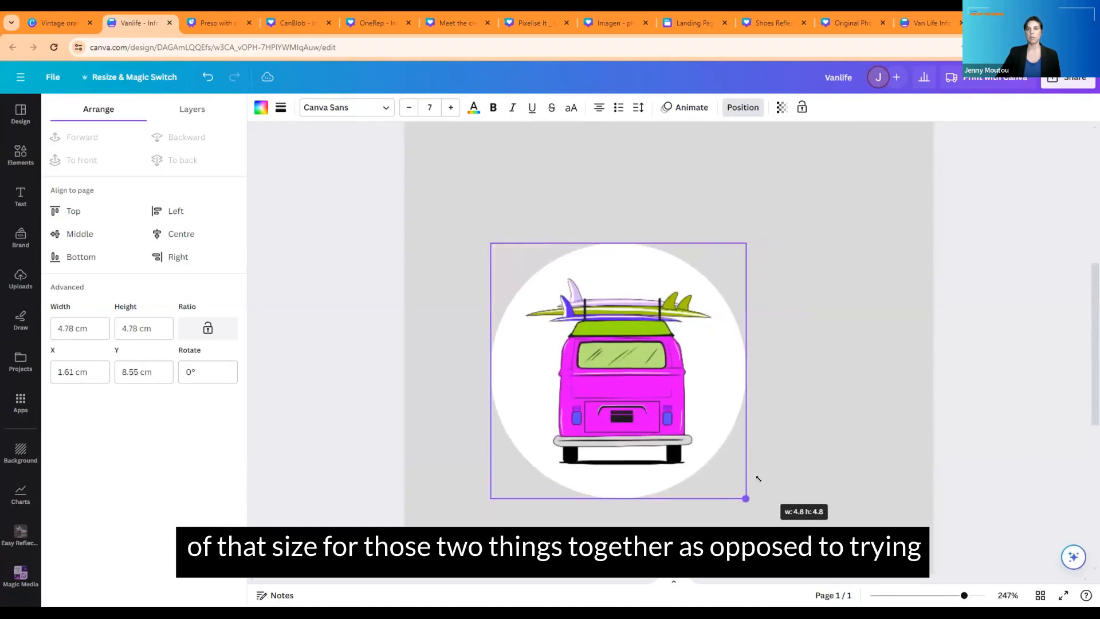
{"action": "left_click", "coordinate": [820, 358]}
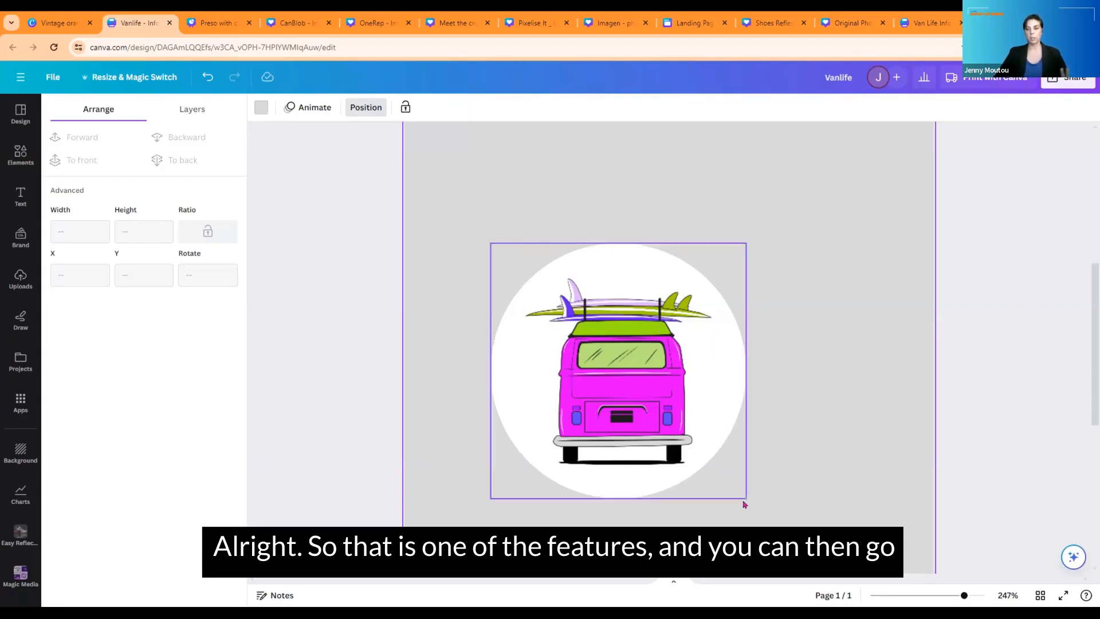
{"action": "left_click", "coordinate": [739, 496]}
{"action": "left_click_drag", "start_coordinate": [746, 499], "coordinate": [640, 393]}
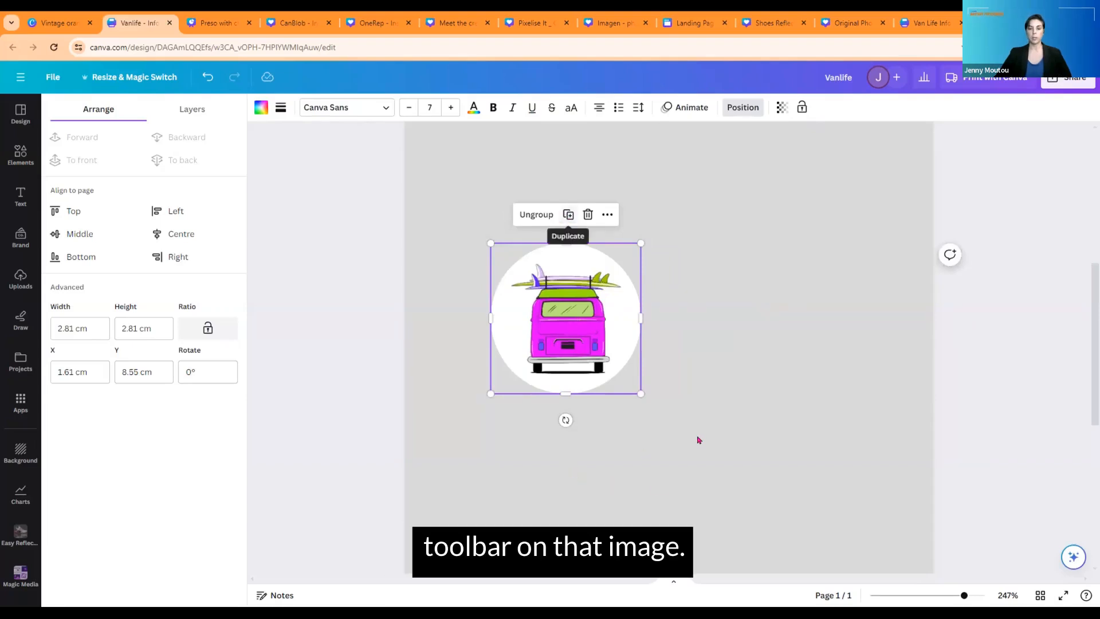
Duplicate the van-and-circle group and stack the two copies in a column along the page's left side.
{"action": "left_click", "coordinate": [568, 214]}
{"action": "left_click_drag", "start_coordinate": [588, 341], "coordinate": [577, 489]}
{"action": "scroll", "coordinate": [776, 323], "scroll_direction": "down", "scroll_amount": 2}
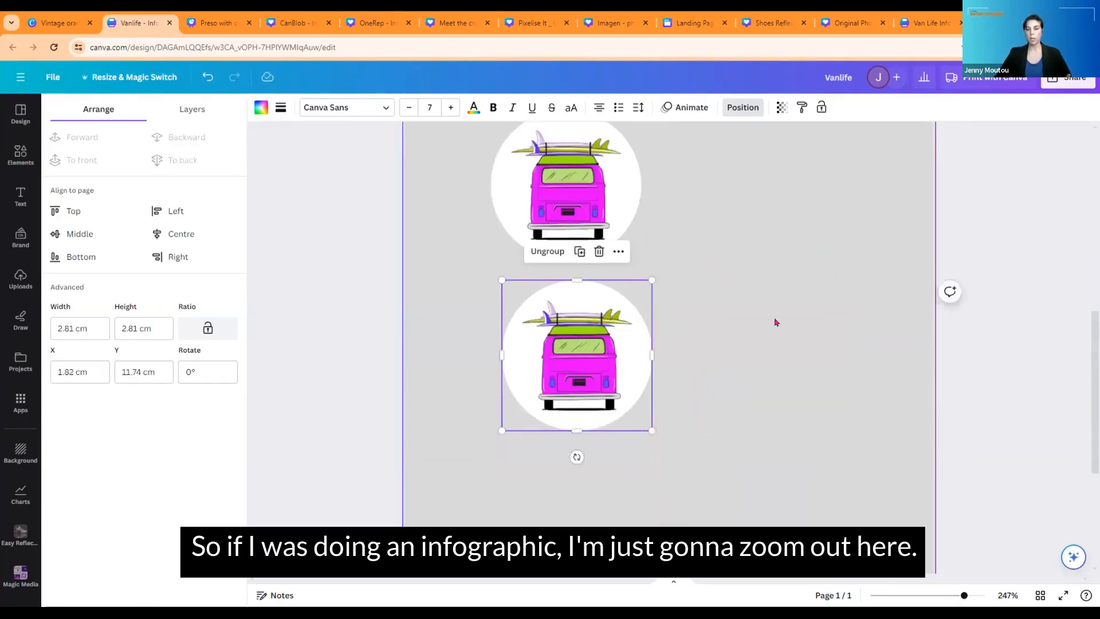
{"action": "scroll", "coordinate": [1011, 309], "scroll_direction": "down", "scroll_amount": 5}
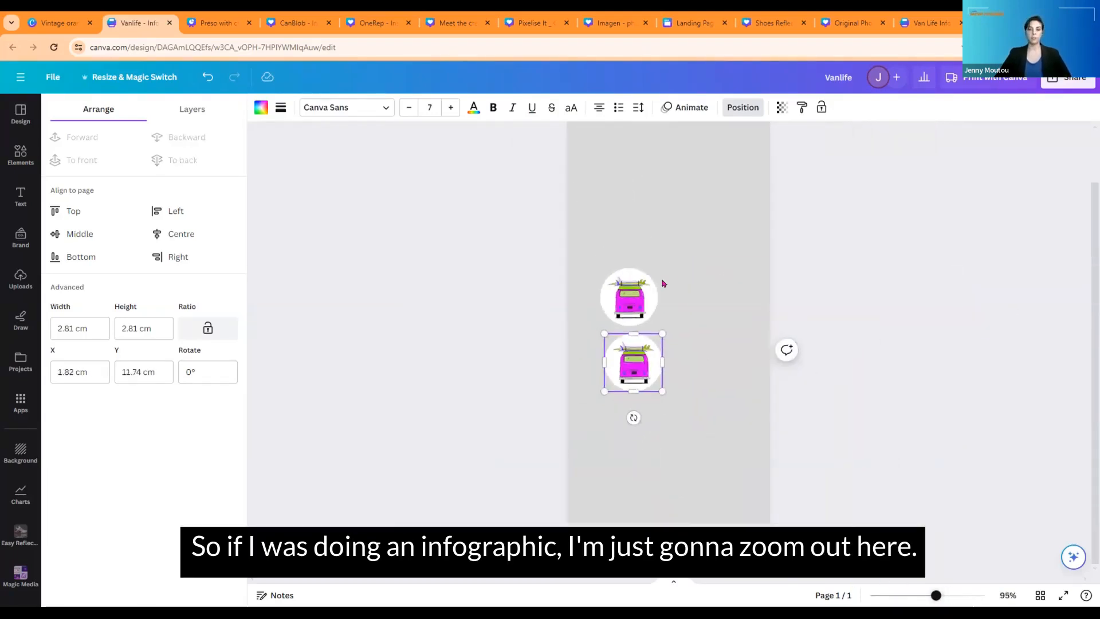
{"action": "scroll", "coordinate": [662, 283], "scroll_direction": "down", "scroll_amount": 3}
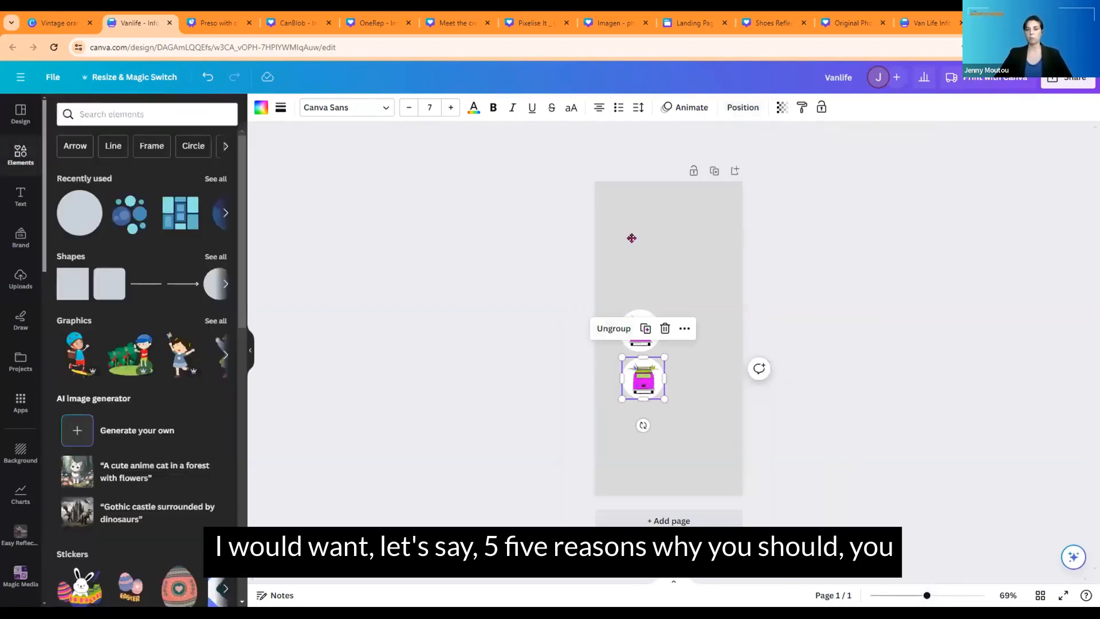
{"action": "left_click", "coordinate": [630, 275]}
{"action": "left_click_drag", "start_coordinate": [642, 332], "coordinate": [629, 243]}
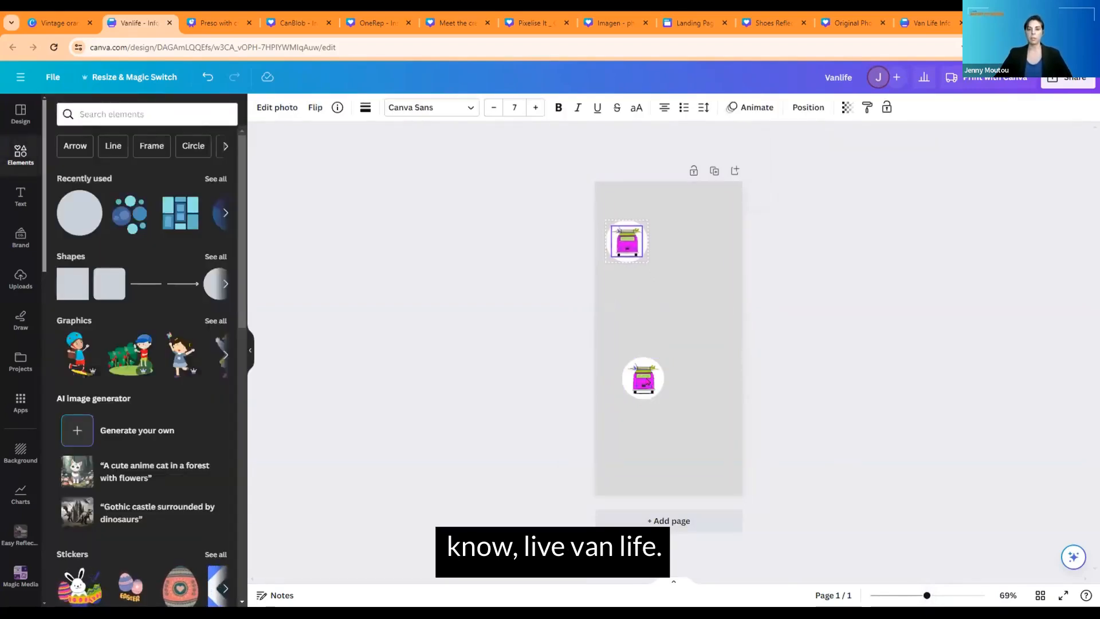
{"action": "left_click_drag", "start_coordinate": [647, 380], "coordinate": [616, 343]}
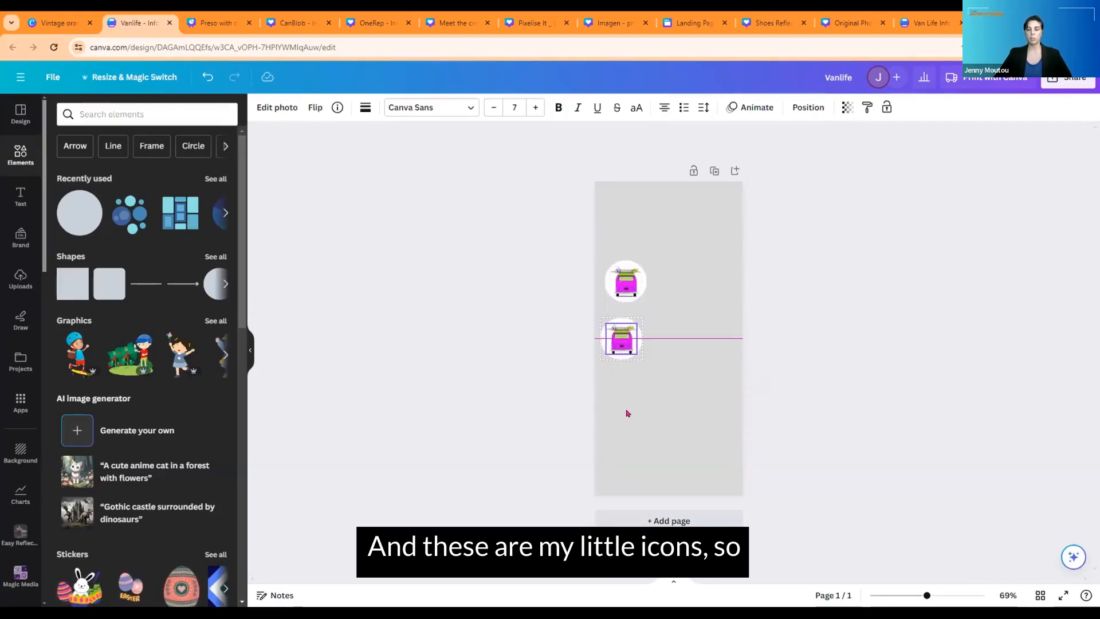
{"action": "left_click", "coordinate": [699, 320]}
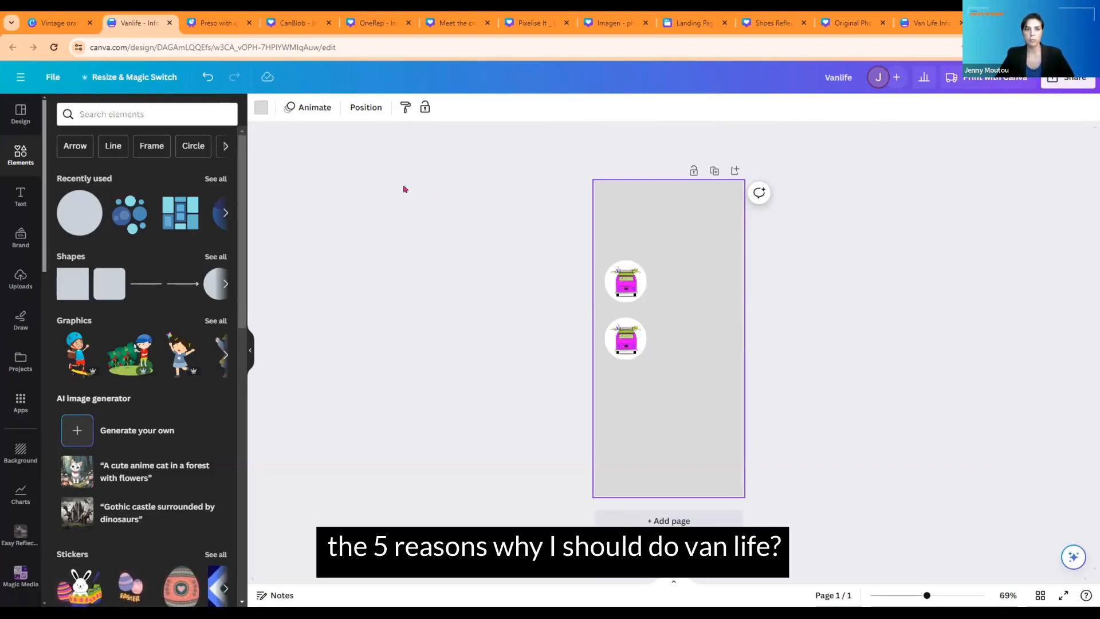
Leave the vintage orange van icon's page and return to the Canva home page.
{"action": "left_click", "coordinate": [57, 23]}
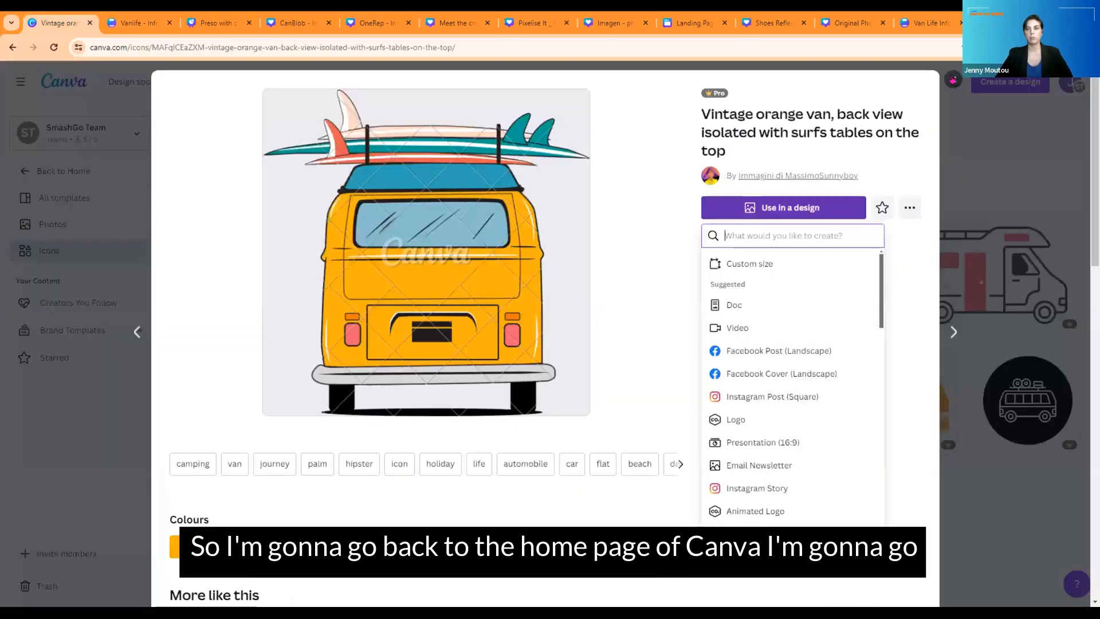
{"action": "left_click", "coordinate": [953, 79]}
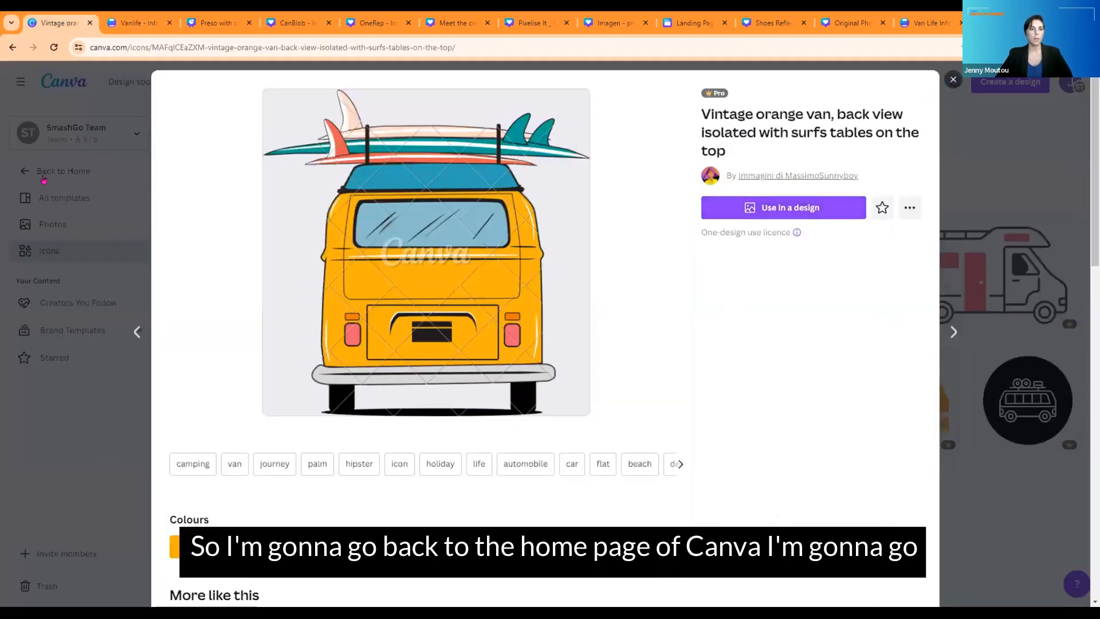
{"action": "left_click", "coordinate": [43, 180]}
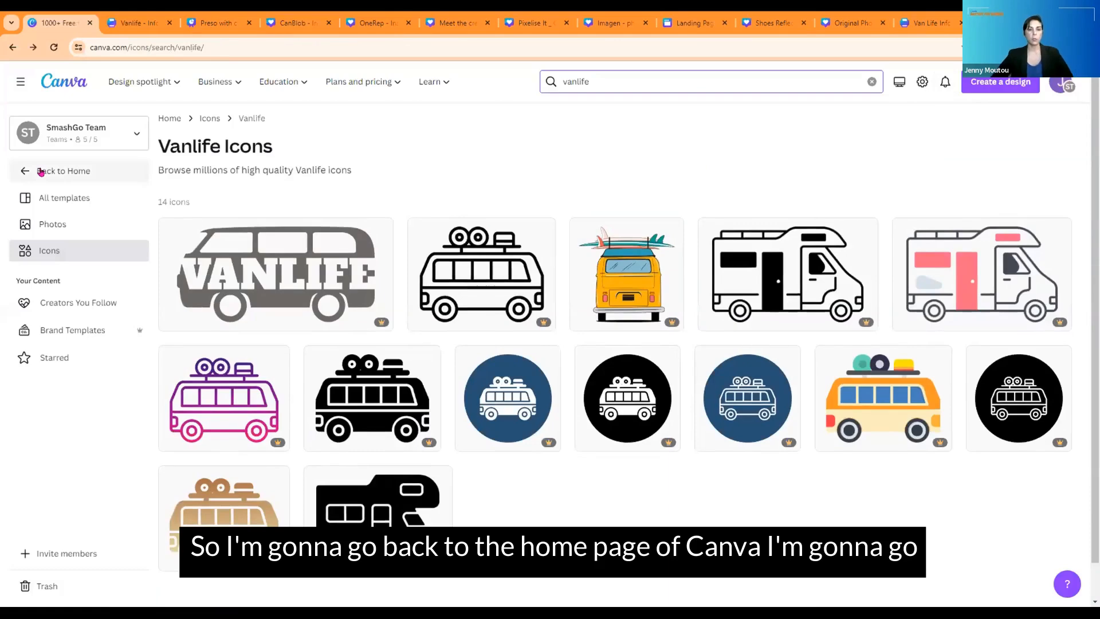
{"action": "left_click", "coordinate": [40, 172]}
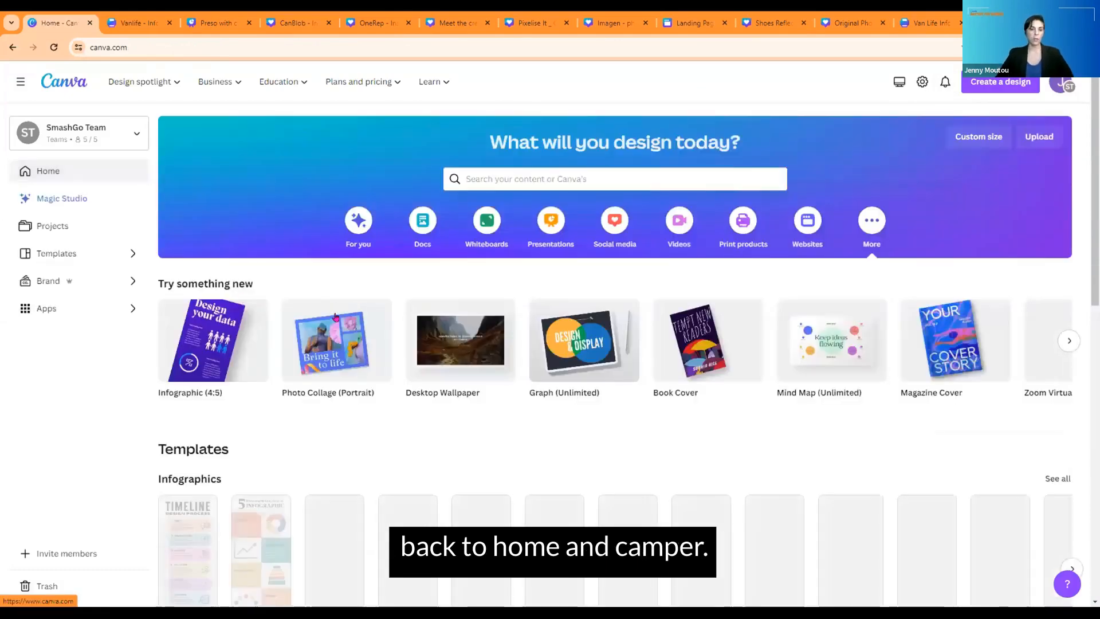
Create a new blank Doc from the home page's Docs category.
{"action": "scroll", "coordinate": [333, 316], "scroll_direction": "down", "scroll_amount": 2}
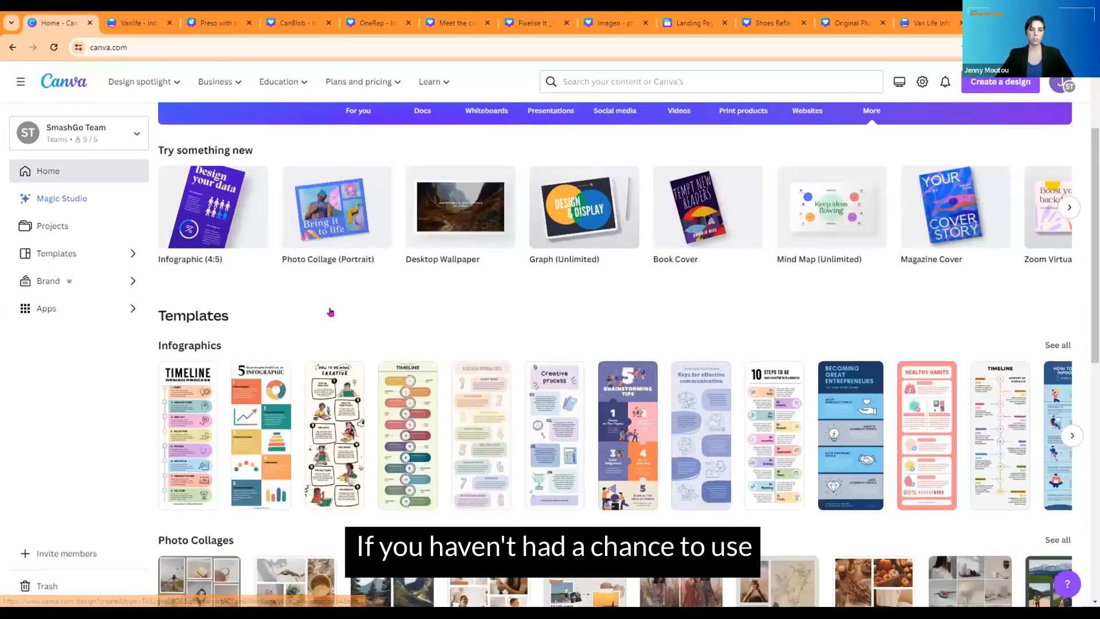
{"action": "scroll", "coordinate": [330, 312], "scroll_direction": "down", "scroll_amount": 6}
{"action": "scroll", "coordinate": [504, 250], "scroll_direction": "up", "scroll_amount": 8}
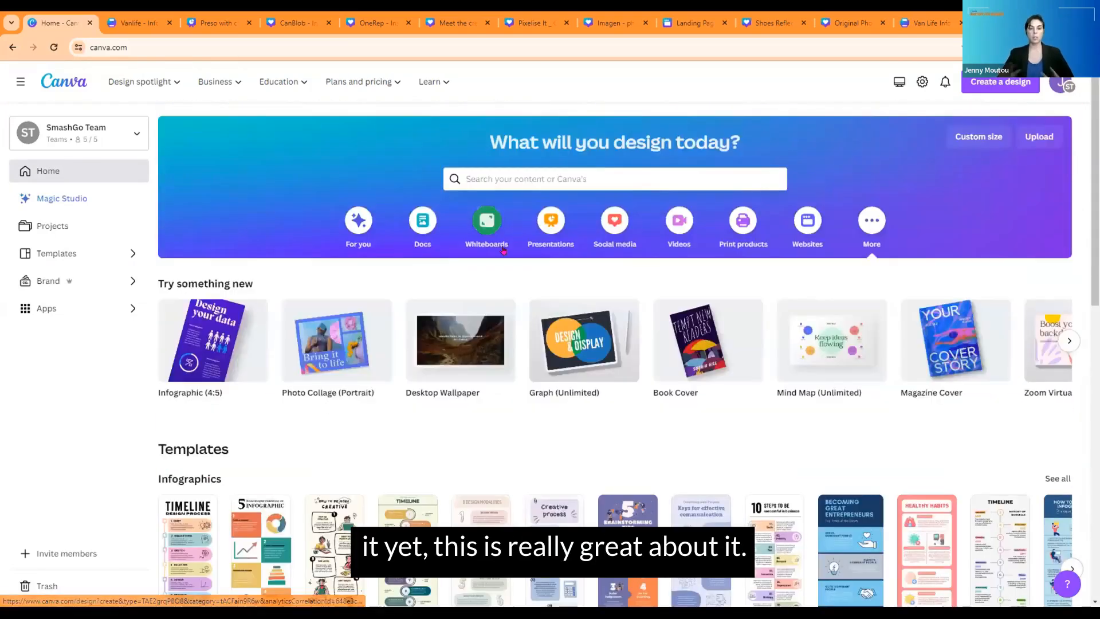
{"action": "left_click", "coordinate": [425, 222]}
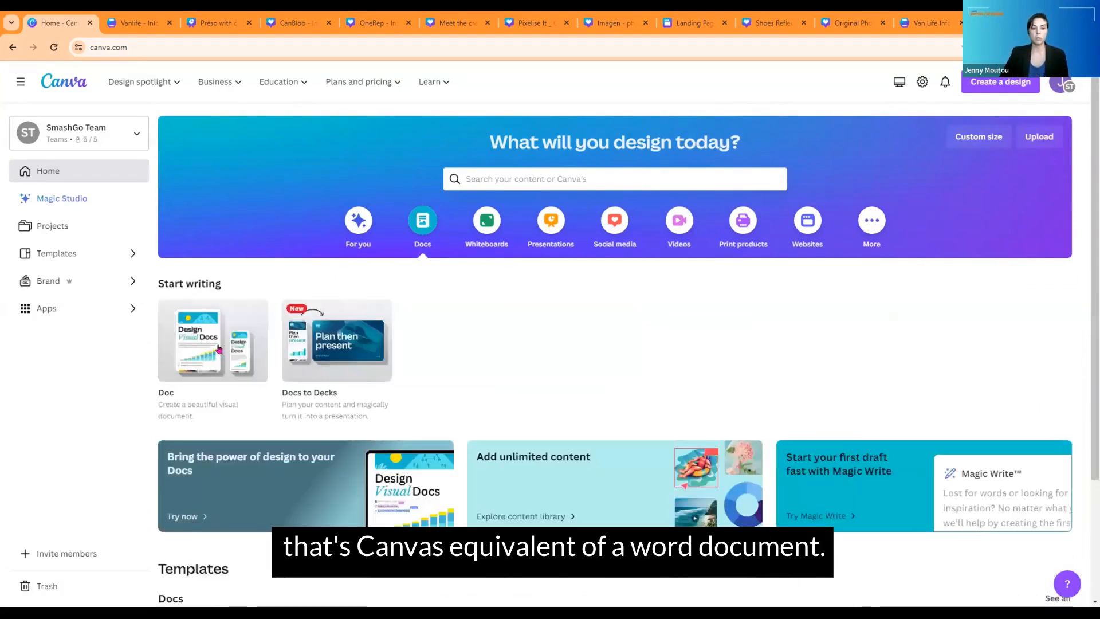
{"action": "left_click", "coordinate": [219, 347]}
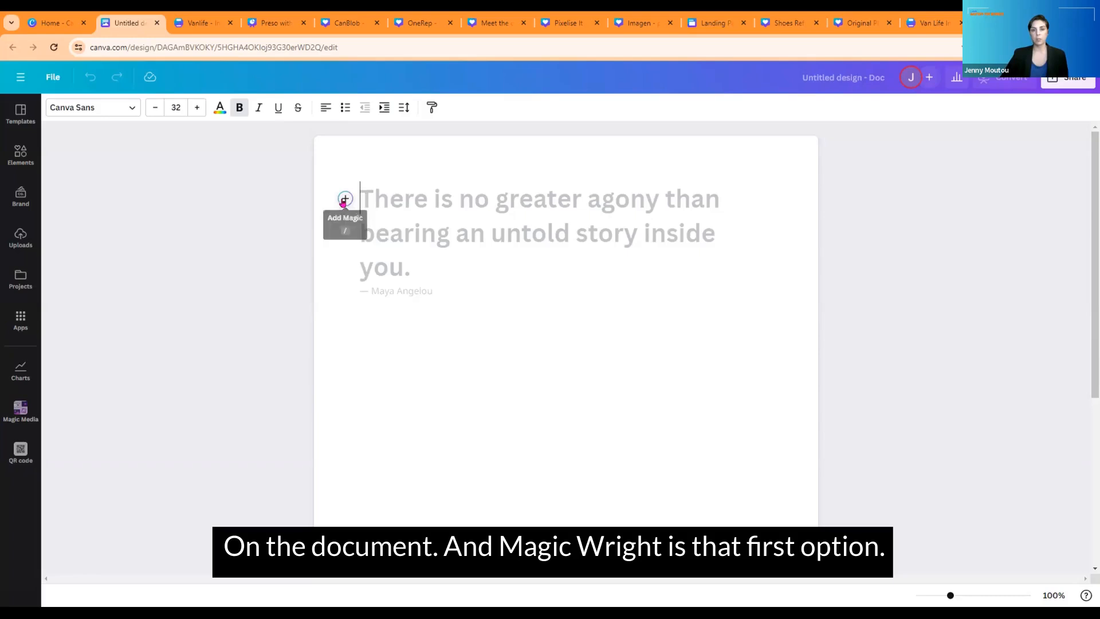
Generate text in the blank document with Magic Write using the prompt "Top 5 reasons to do van life".
{"action": "left_click", "coordinate": [344, 199]}
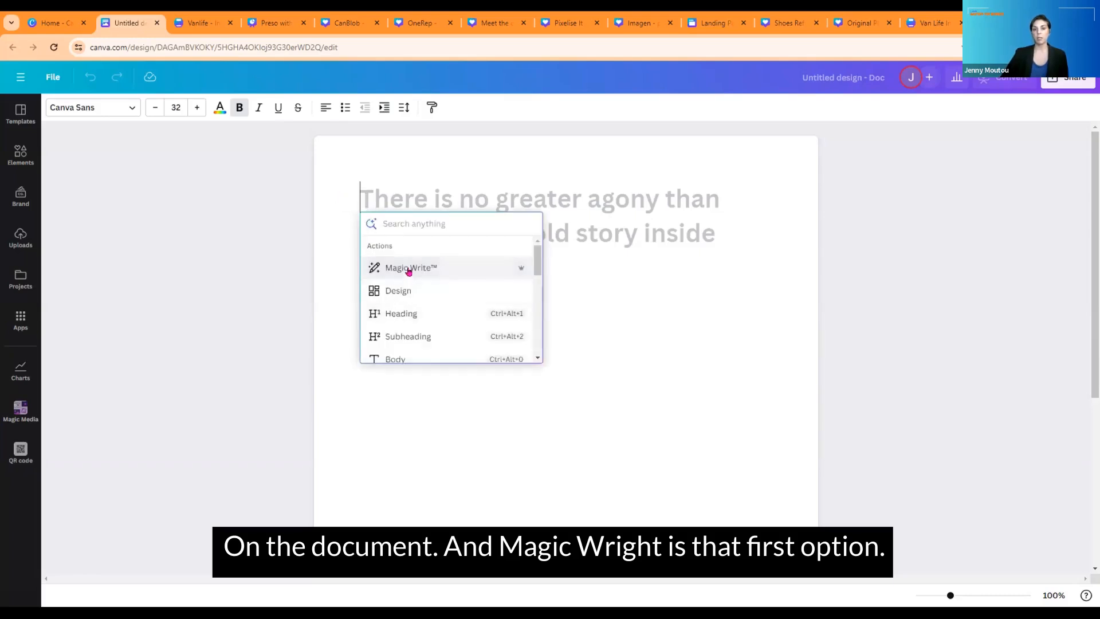
{"action": "left_click", "coordinate": [409, 269]}
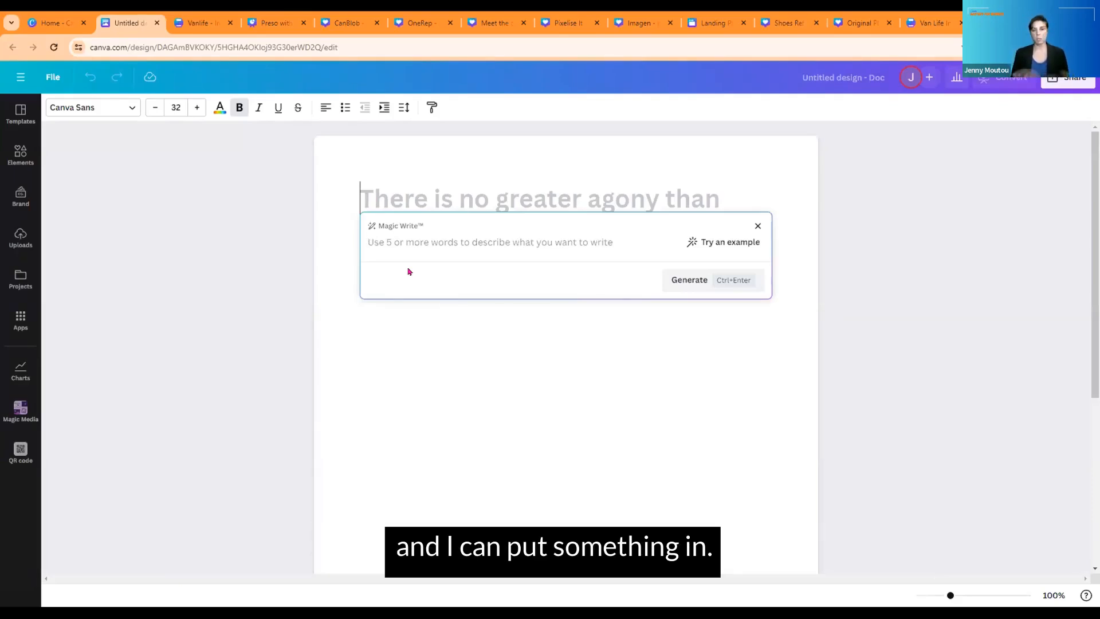
{"action": "type", "text": "Top 5 reasons to do v"}
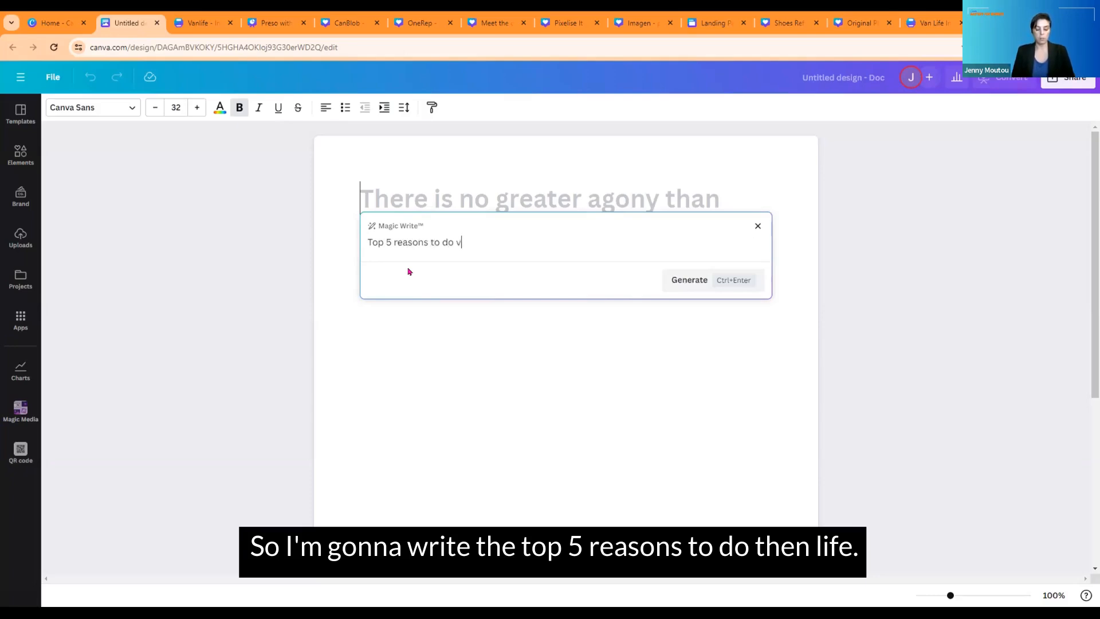
{"action": "type", "text": "e"}
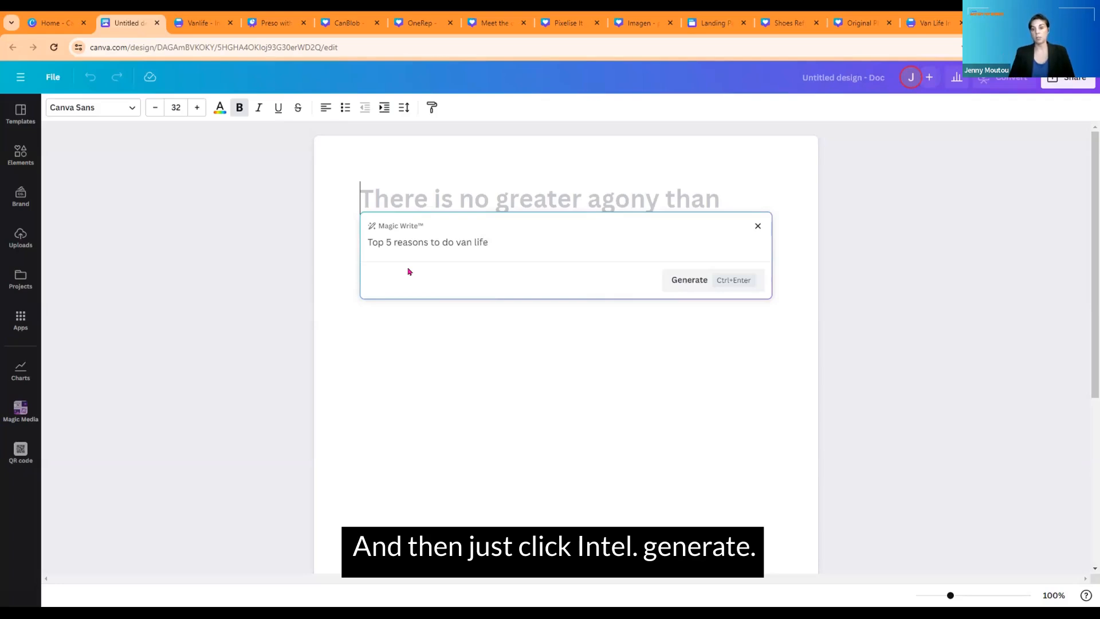
{"action": "key", "text": "Return"}
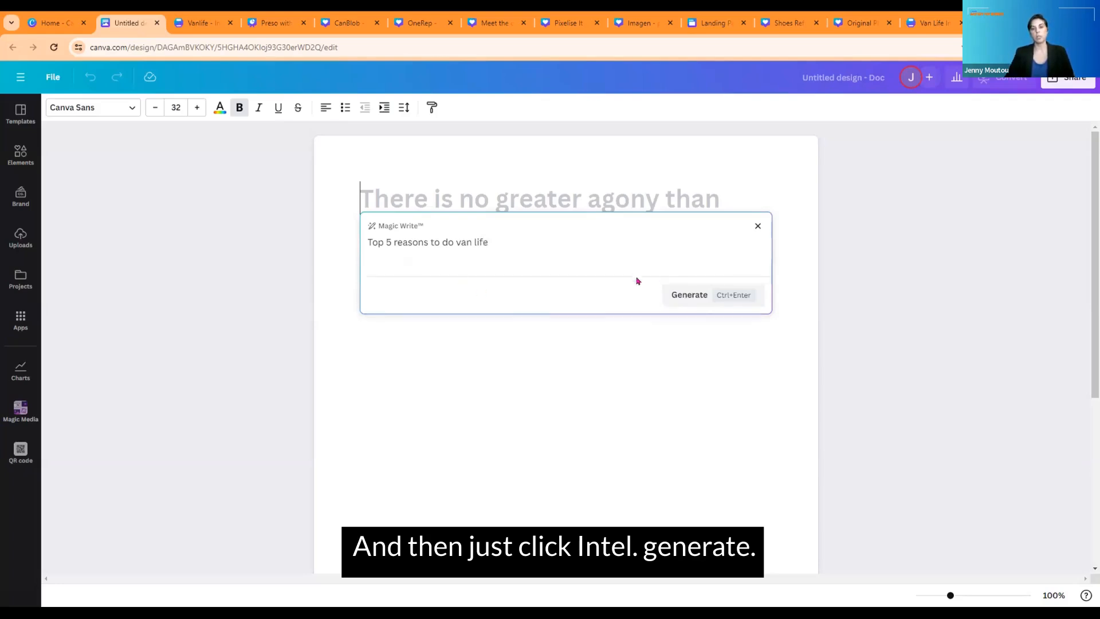
{"action": "left_click", "coordinate": [675, 294]}
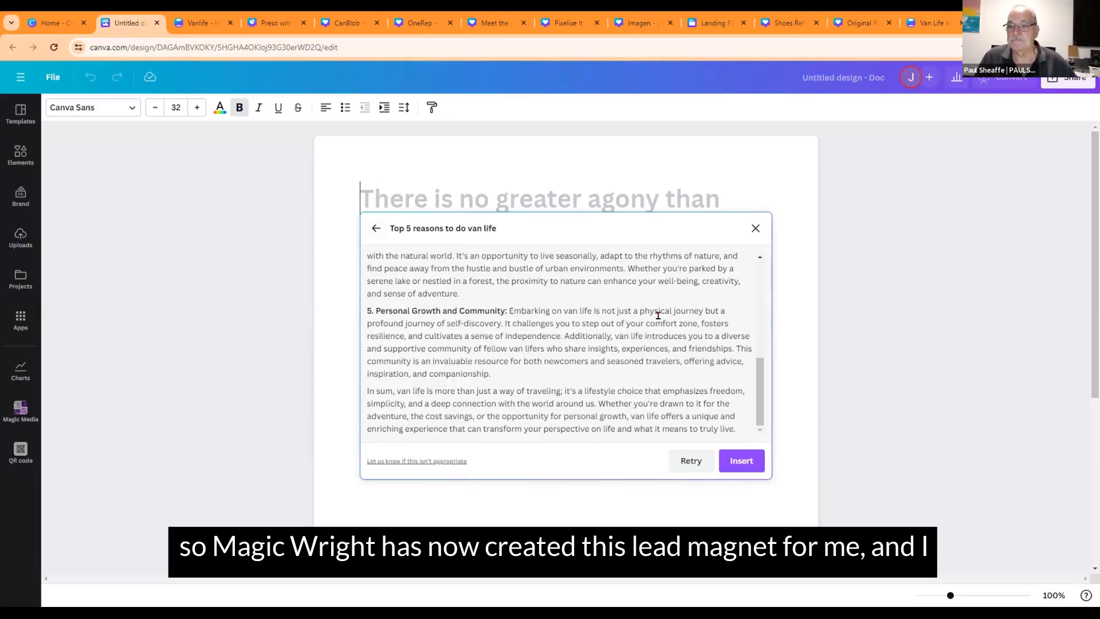
Review the generated van life text from its beginning and insert it into the document.
{"action": "scroll", "coordinate": [661, 319], "scroll_direction": "up", "scroll_amount": 10}
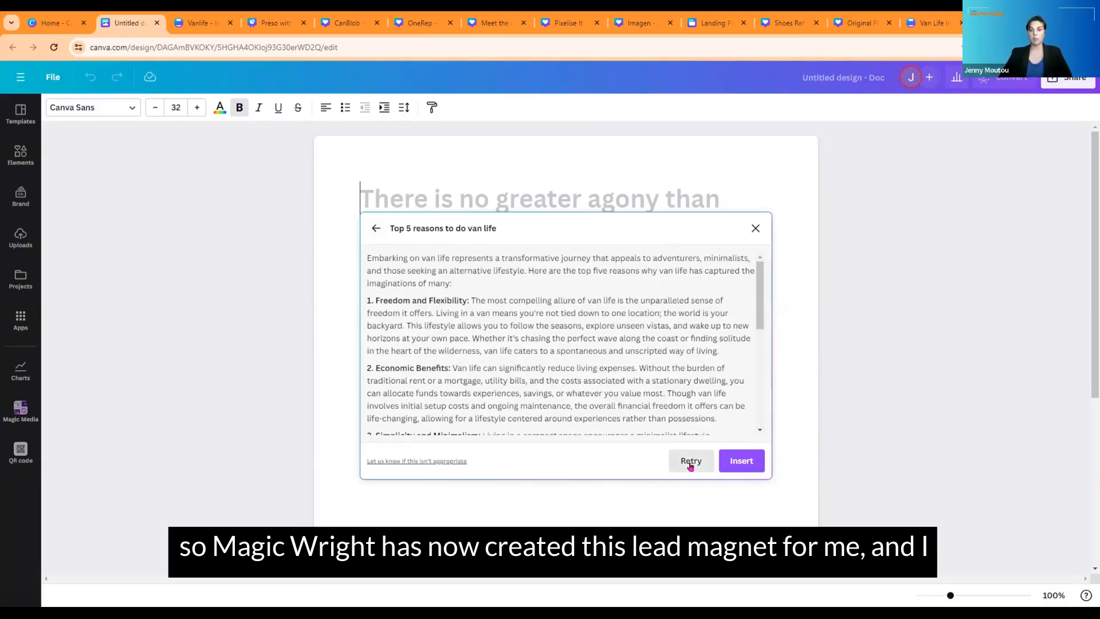
{"action": "left_click", "coordinate": [742, 460]}
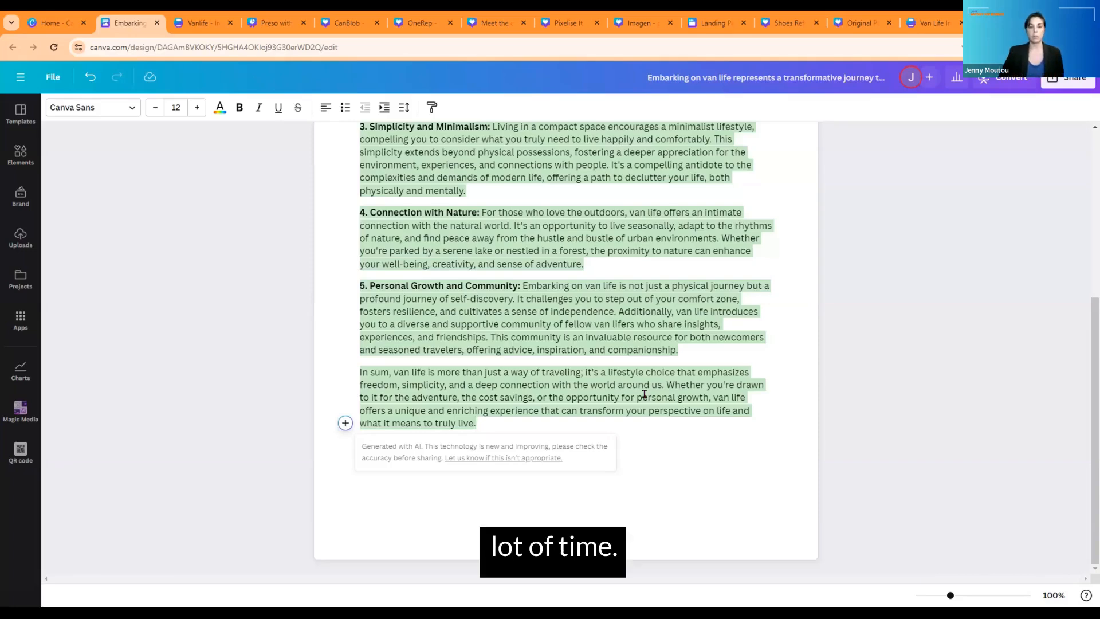
{"action": "scroll", "coordinate": [644, 394], "scroll_direction": "up", "scroll_amount": 5}
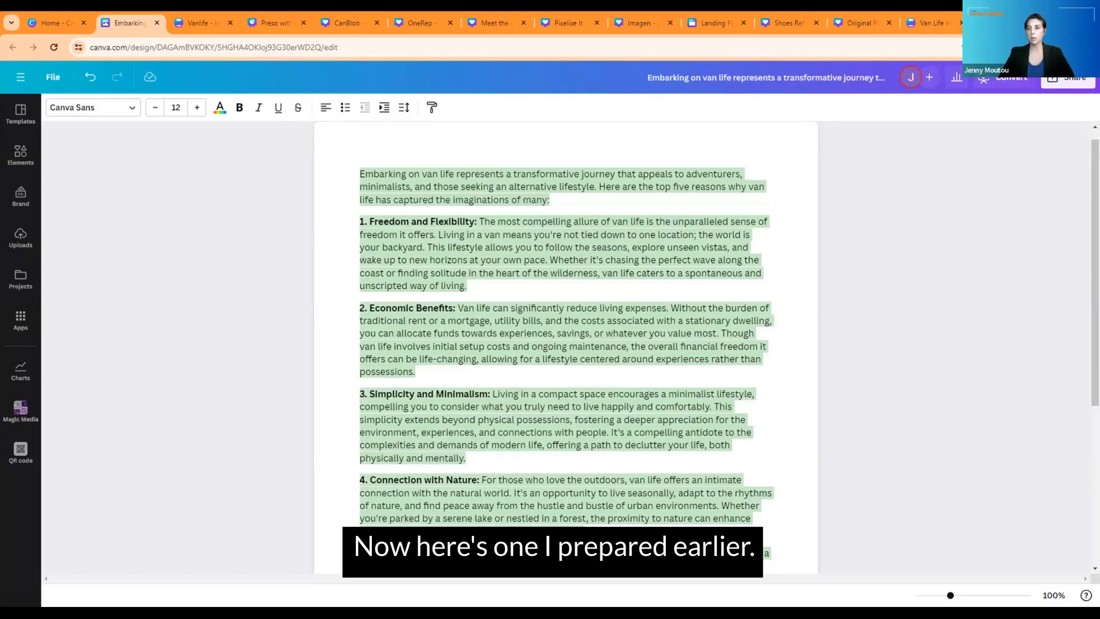
Open the prepared Van Life Infographic design and examine its title, van icons and text at 100% zoom.
{"action": "left_click", "coordinate": [931, 23]}
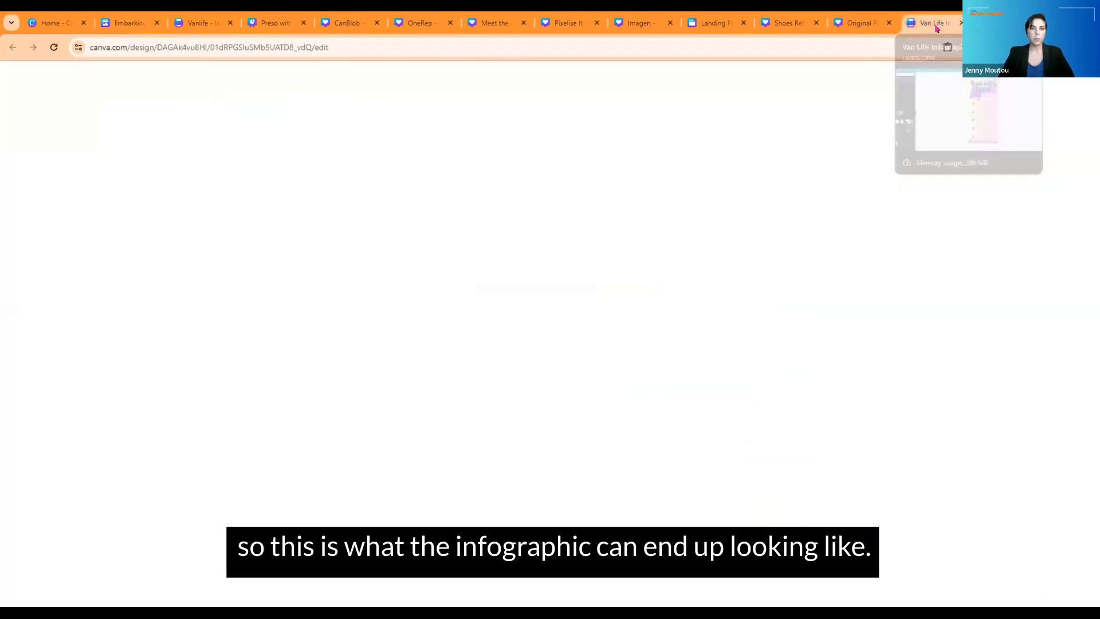
{"action": "left_click_drag", "start_coordinate": [208, 25], "coordinate": [176, 29]}
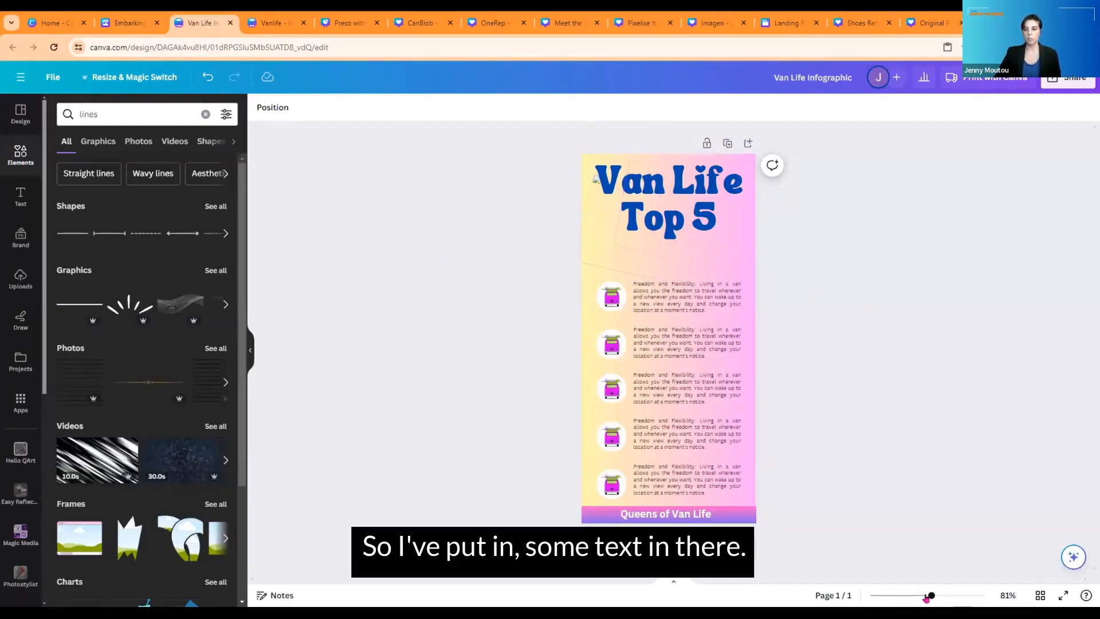
{"action": "left_click_drag", "start_coordinate": [931, 595], "coordinate": [937, 567]}
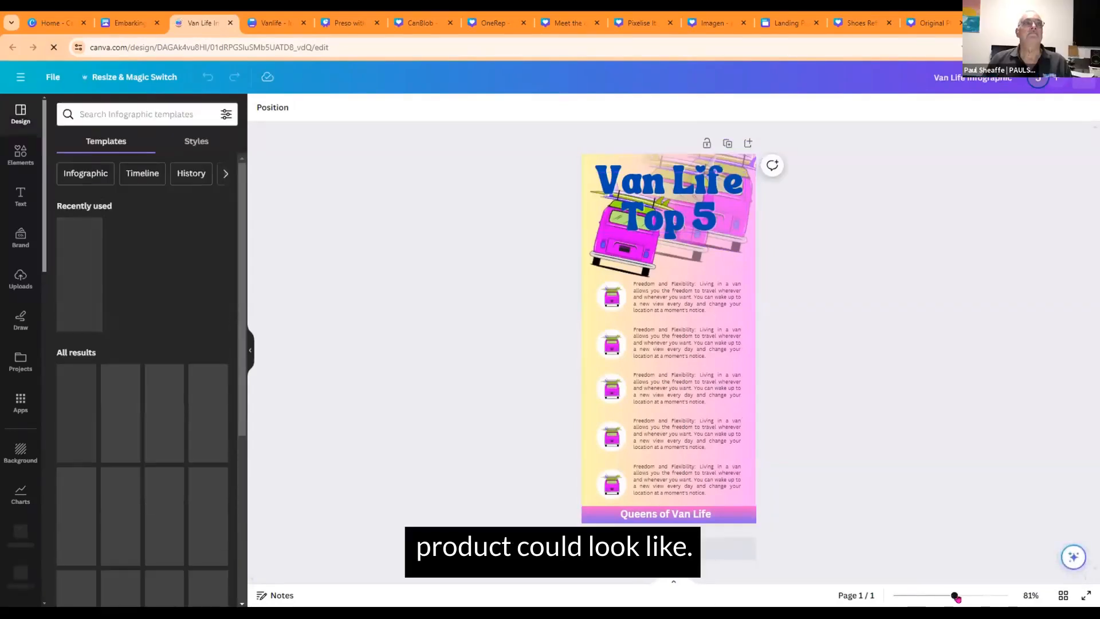
{"action": "left_click_drag", "start_coordinate": [957, 598], "coordinate": [938, 596]}
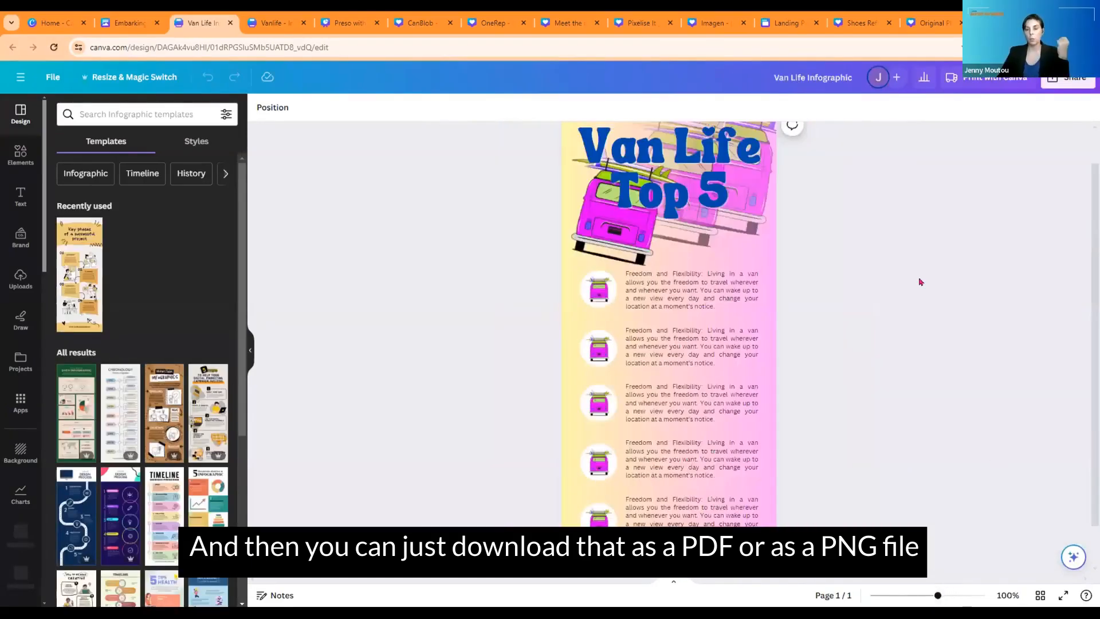
{"action": "scroll", "coordinate": [921, 282], "scroll_direction": "up", "scroll_amount": 1}
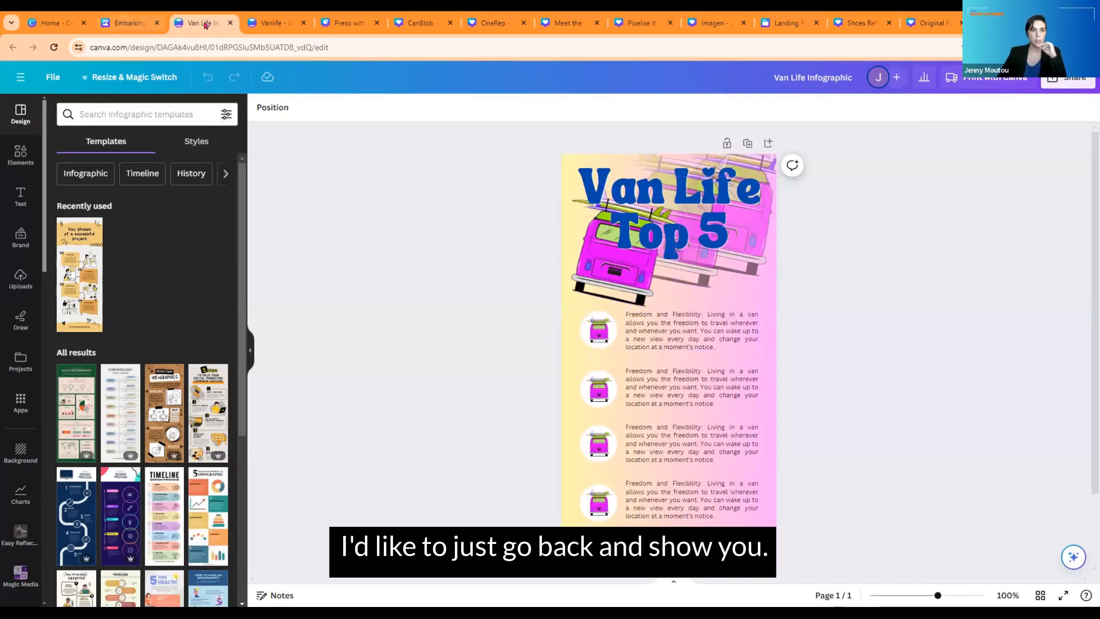
Switch to the Vanlife design and give the page background the default yellow-to-pink gradient.
{"action": "left_click", "coordinate": [250, 28]}
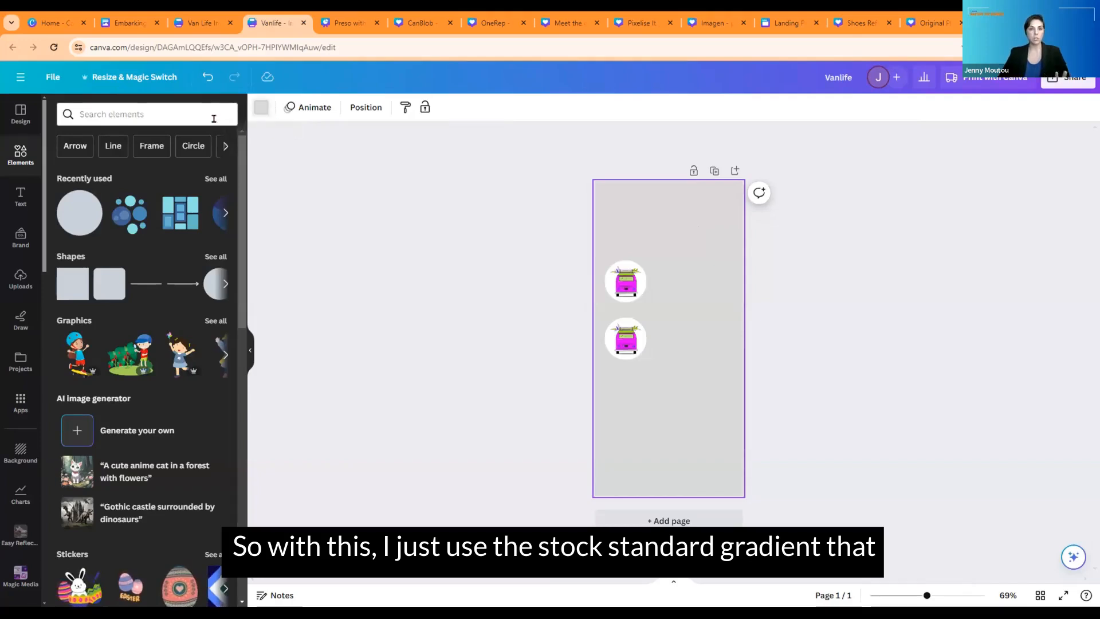
{"action": "left_click", "coordinate": [262, 107]}
{"action": "scroll", "coordinate": [206, 575], "scroll_direction": "down", "scroll_amount": 4}
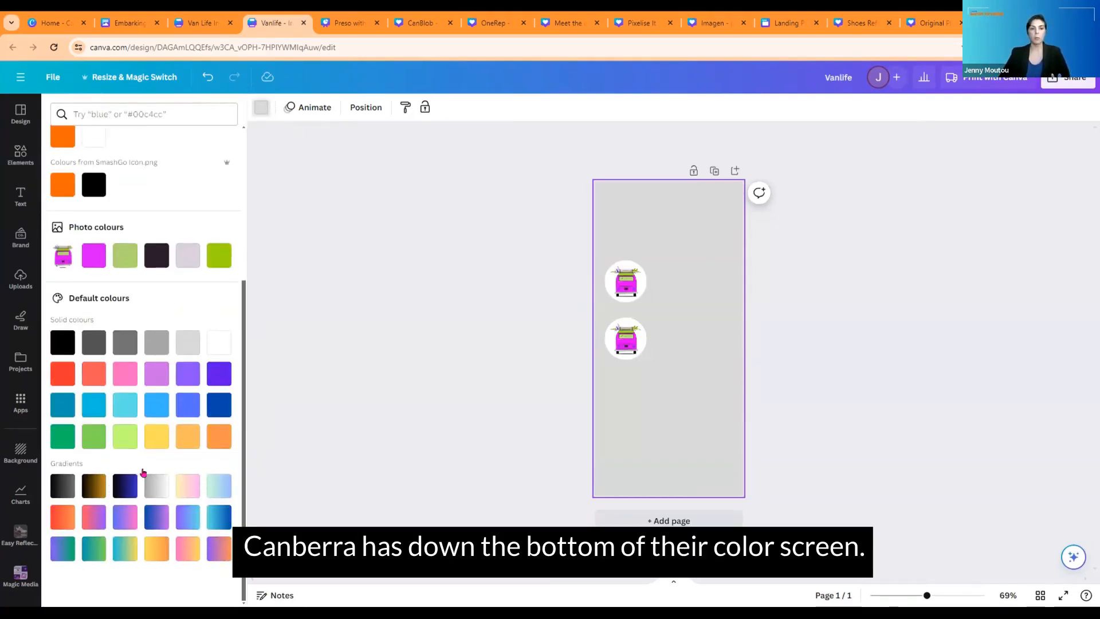
{"action": "left_click", "coordinate": [260, 106]}
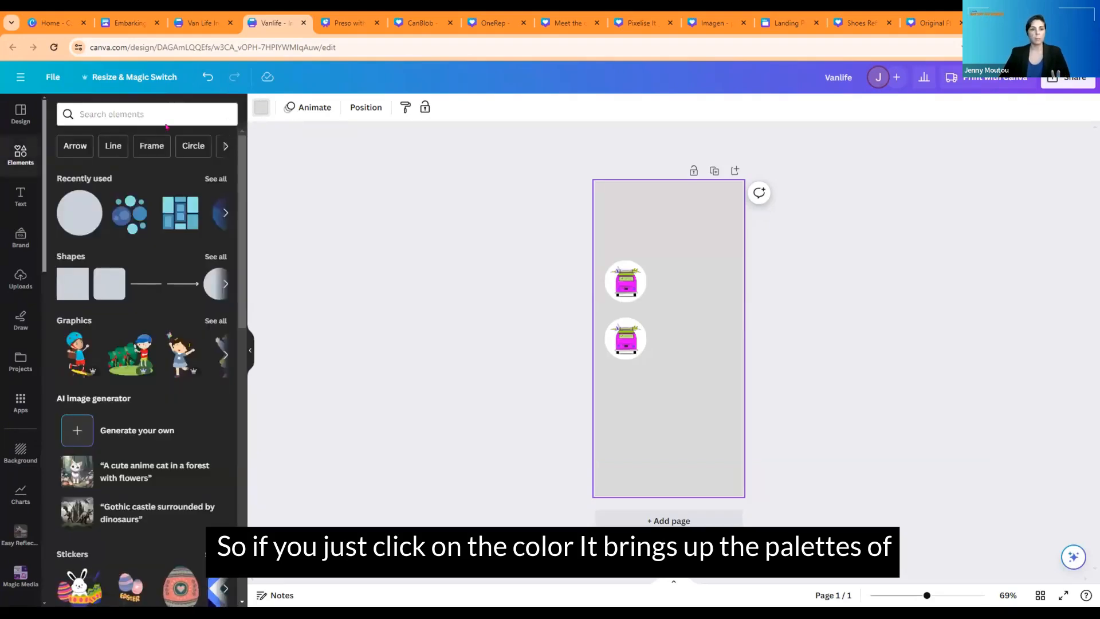
{"action": "left_click", "coordinate": [261, 106]}
{"action": "scroll", "coordinate": [122, 382], "scroll_direction": "down", "scroll_amount": 1}
{"action": "scroll", "coordinate": [122, 382], "scroll_direction": "down", "scroll_amount": 3}
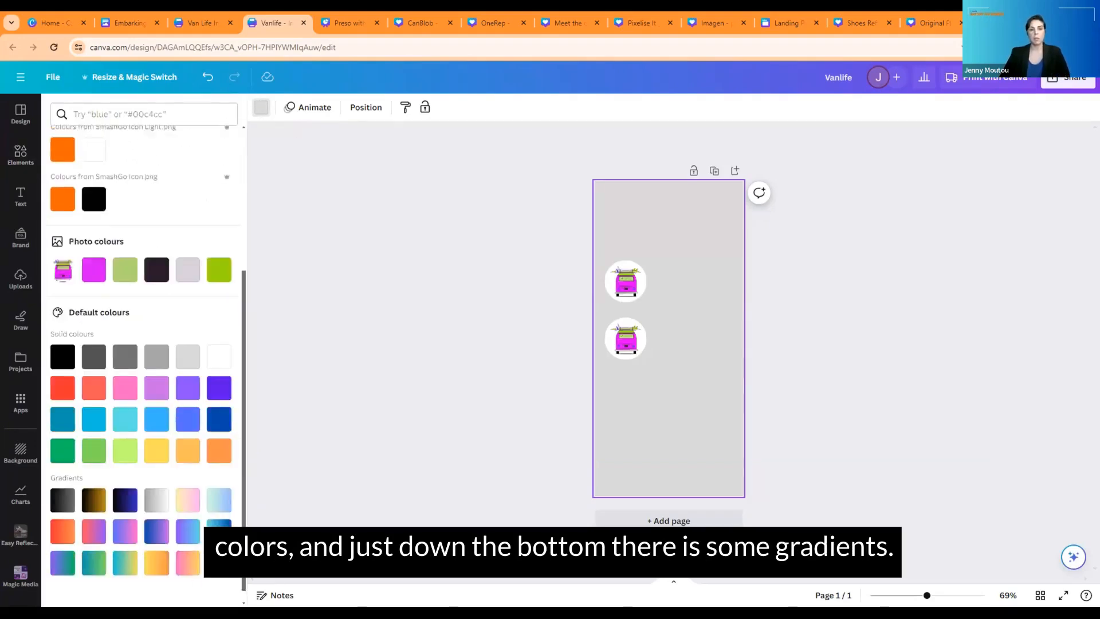
{"action": "left_click", "coordinate": [184, 487]}
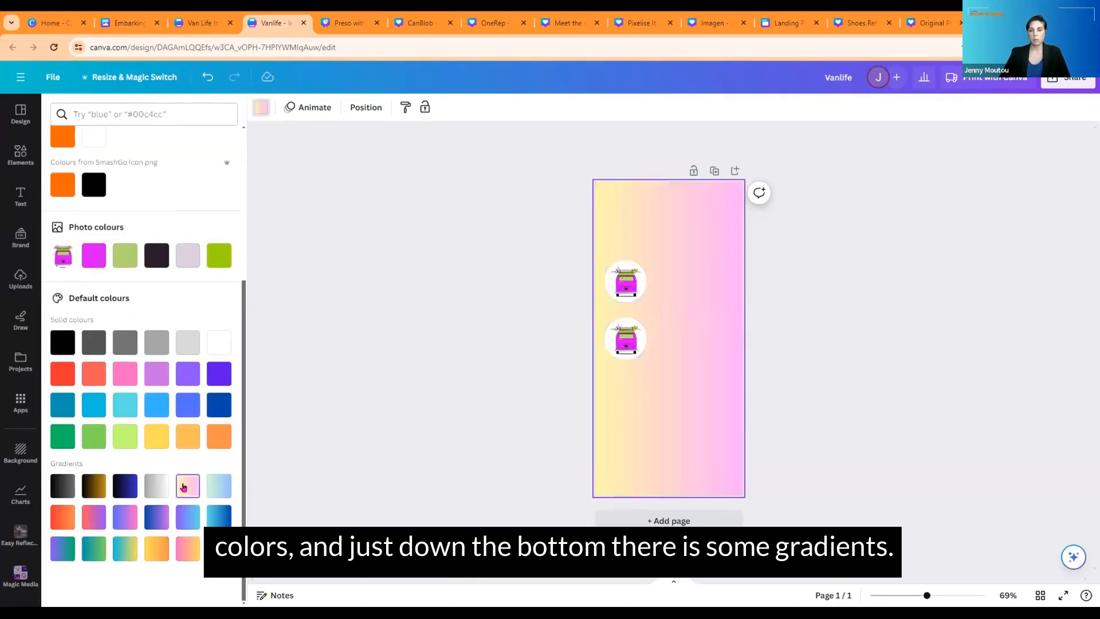
{"action": "left_click", "coordinate": [220, 491]}
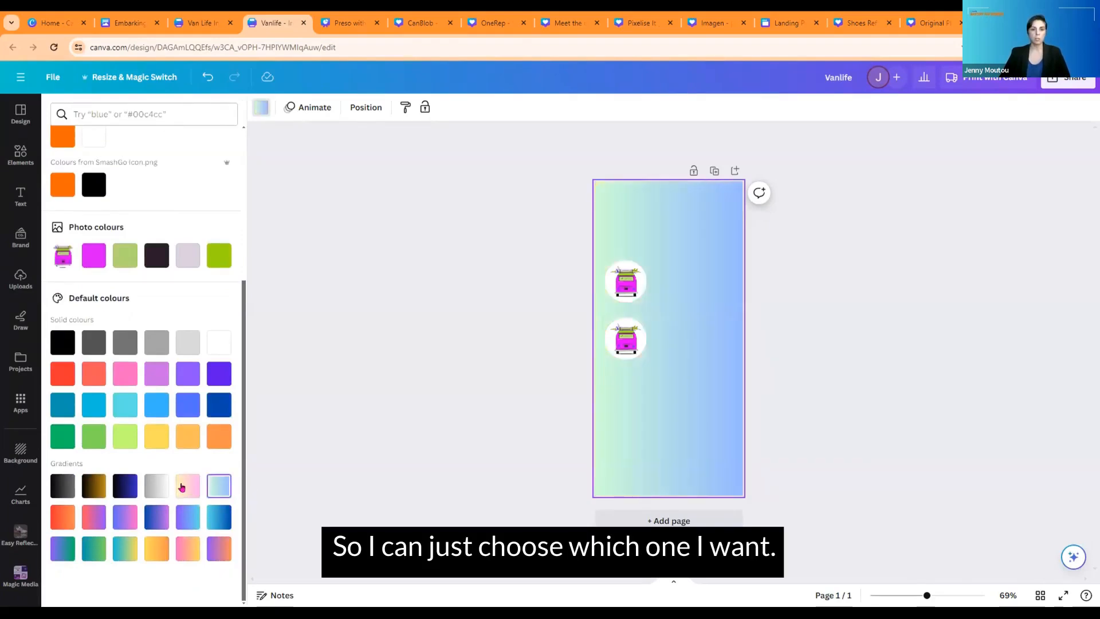
{"action": "left_click", "coordinate": [183, 487]}
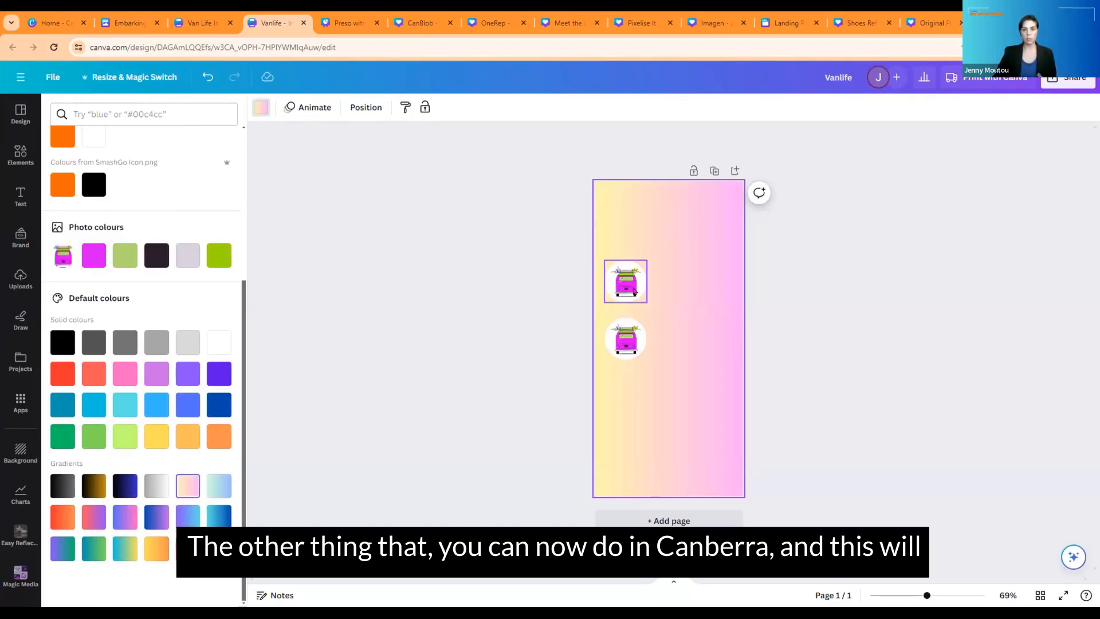
Ungroup the upper van icon, move the van off its white circle and delete the circle.
{"action": "left_click_drag", "start_coordinate": [634, 292], "coordinate": [688, 243]}
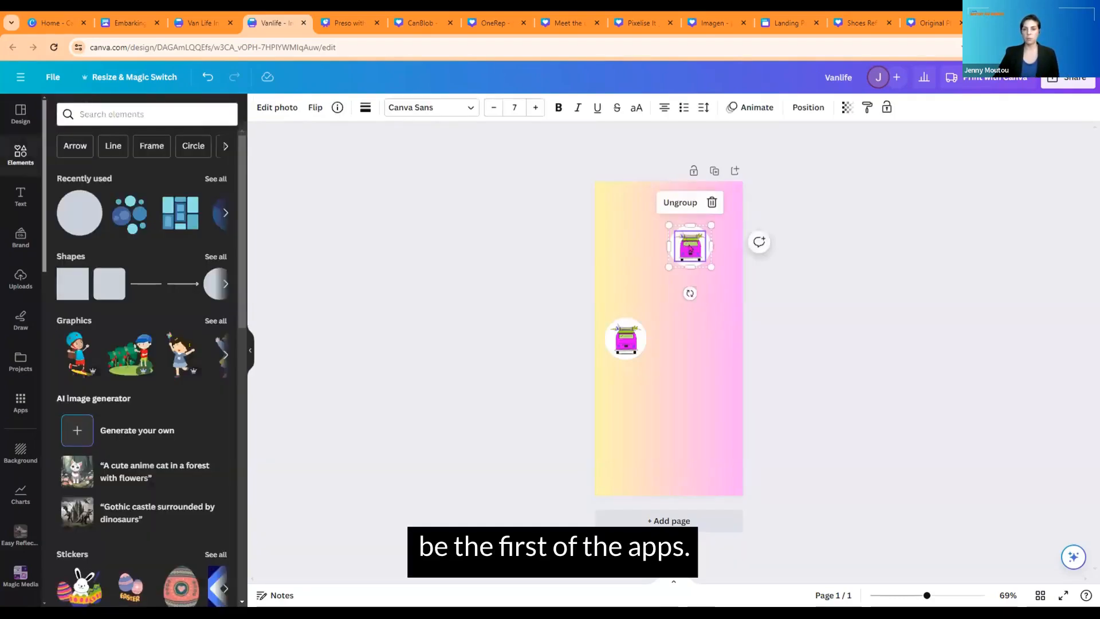
{"action": "left_click", "coordinate": [678, 207]}
{"action": "left_click", "coordinate": [654, 259]}
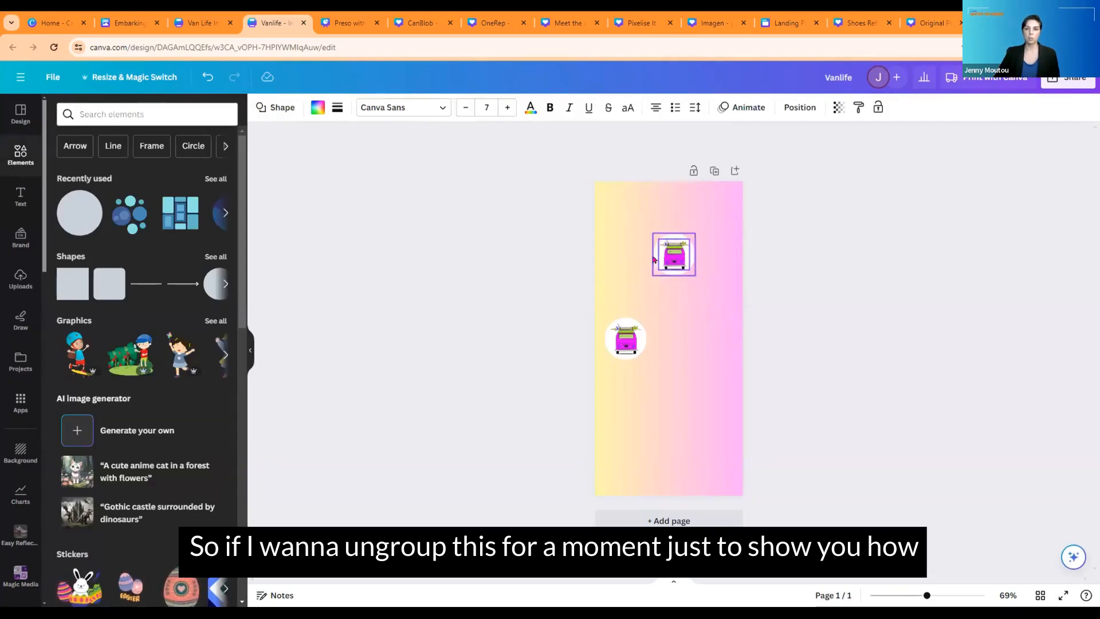
{"action": "left_click_drag", "start_coordinate": [654, 260], "coordinate": [678, 289]}
{"action": "left_click", "coordinate": [685, 260]}
{"action": "left_click", "coordinate": [642, 252]}
{"action": "left_click", "coordinate": [641, 247]}
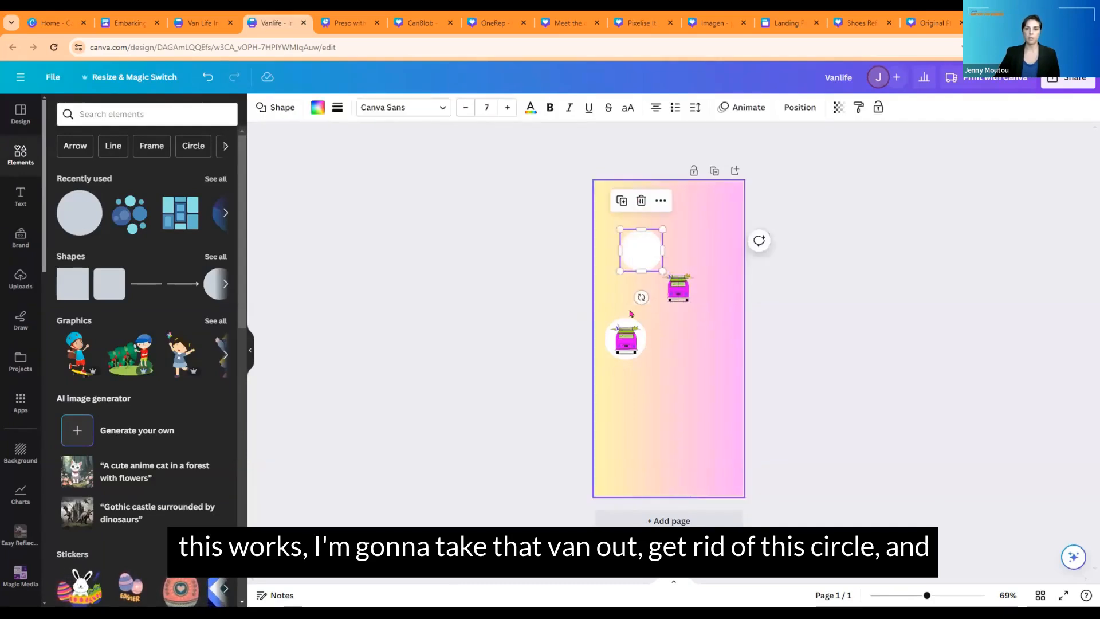
{"action": "key", "text": "Delete"}
Delete the remaining grouped van icon, then enlarge the loose van and place it in the upper half of the page.
{"action": "left_click", "coordinate": [639, 339]}
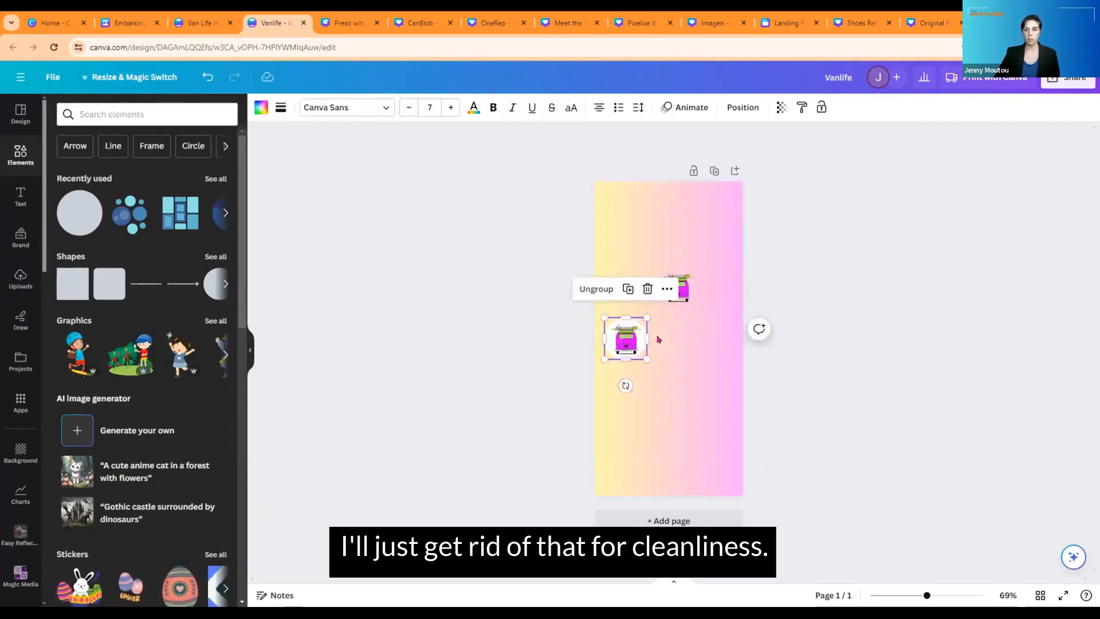
{"action": "left_click", "coordinate": [647, 288]}
{"action": "left_click_drag", "start_coordinate": [678, 285], "coordinate": [724, 283]}
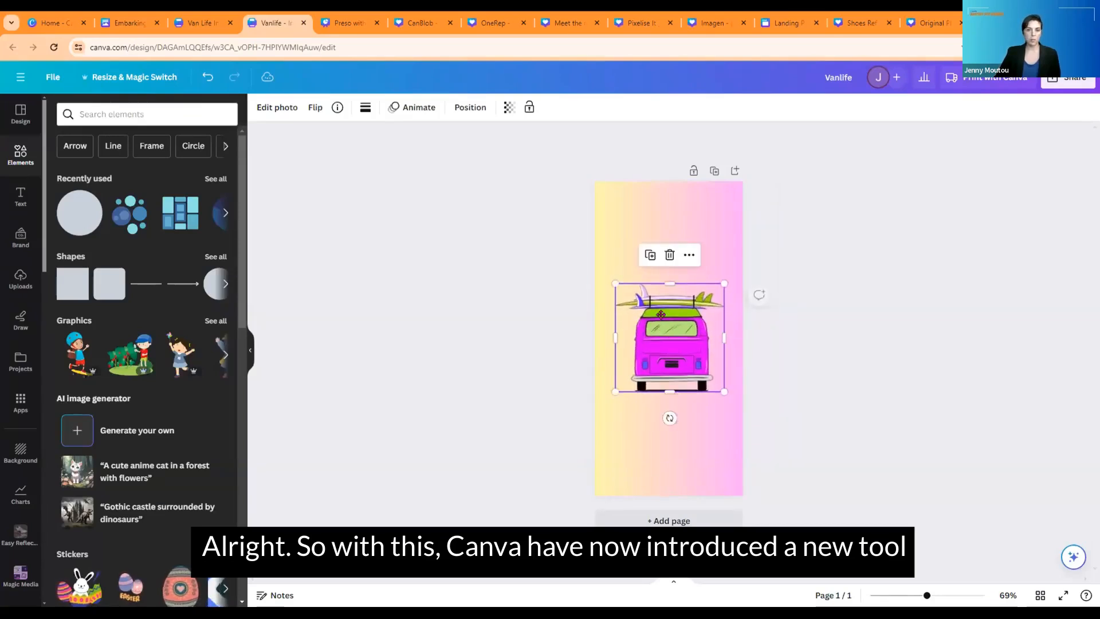
{"action": "left_click_drag", "start_coordinate": [661, 314], "coordinate": [663, 291]}
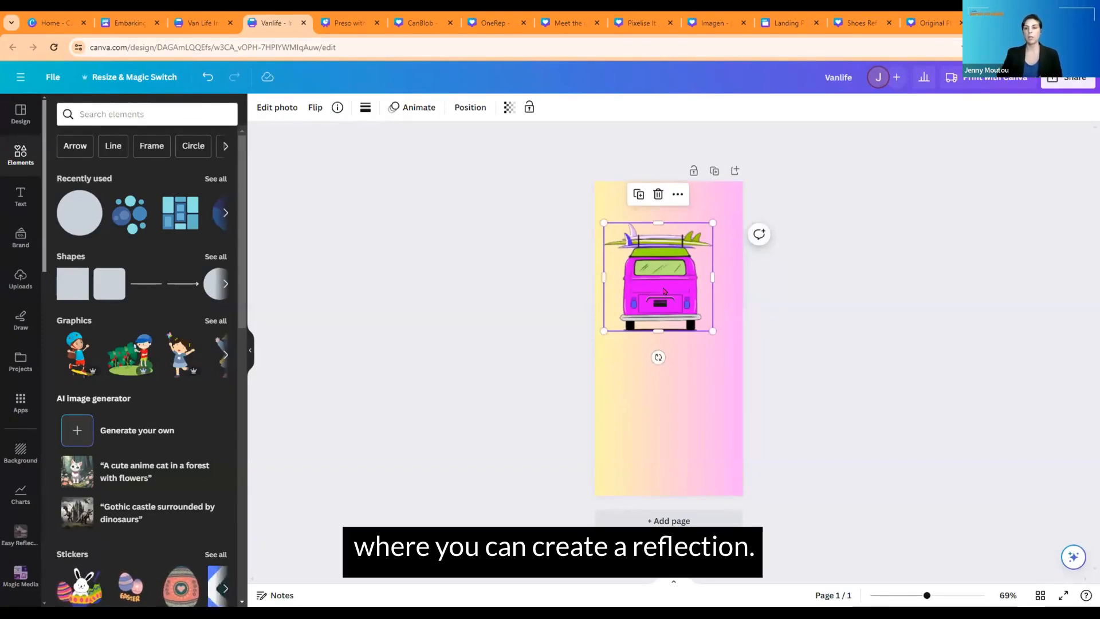
Find the Easy Reflections app by searching the apps for "ref" and open it.
{"action": "left_click", "coordinate": [14, 402]}
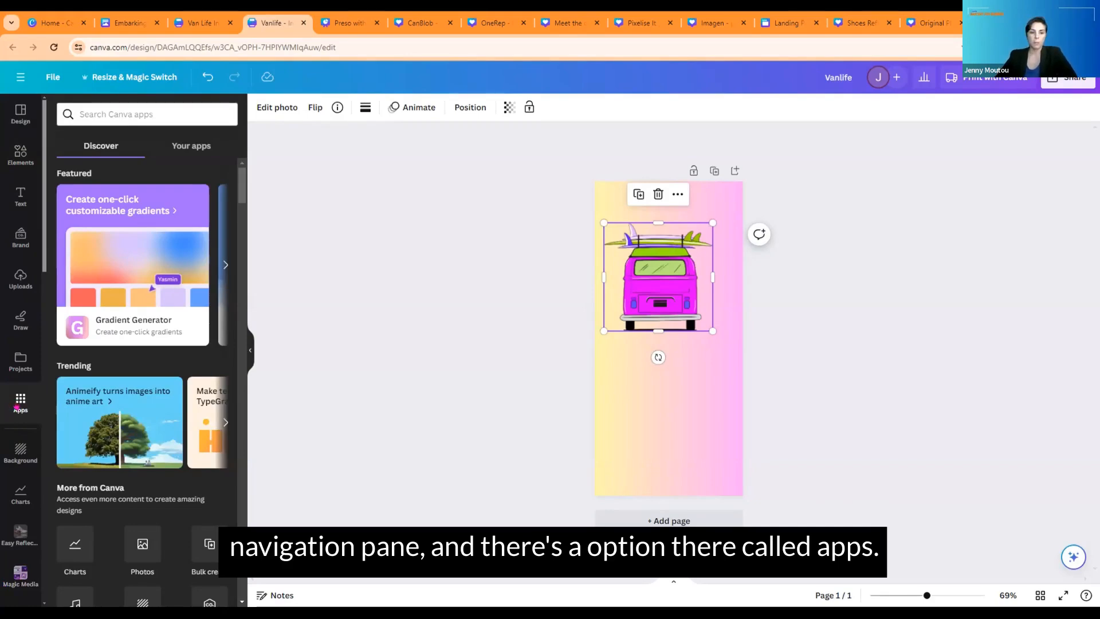
{"action": "scroll", "coordinate": [96, 374], "scroll_direction": "down", "scroll_amount": 5}
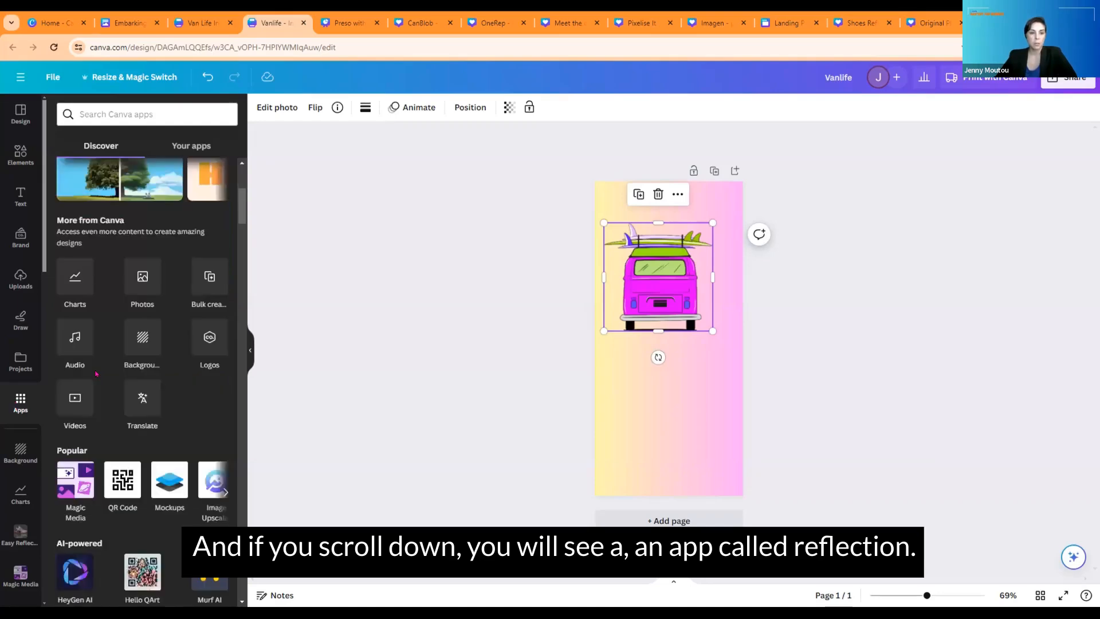
{"action": "scroll", "coordinate": [96, 373], "scroll_direction": "down", "scroll_amount": 5}
{"action": "scroll", "coordinate": [96, 374], "scroll_direction": "down", "scroll_amount": 15}
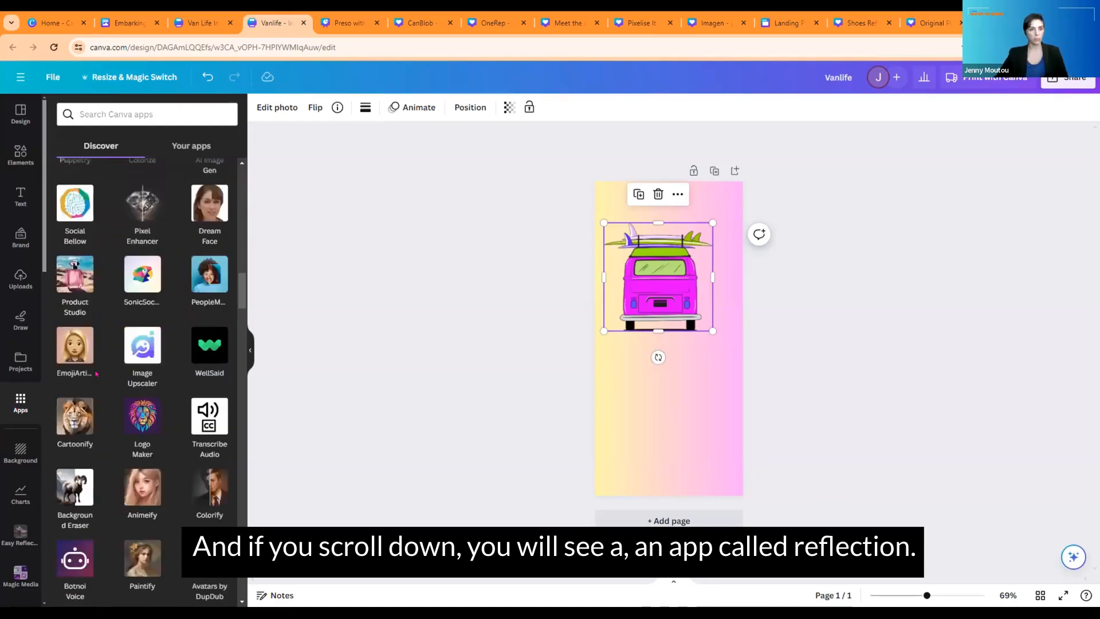
{"action": "left_click", "coordinate": [100, 113]}
{"action": "type", "text": "refe"}
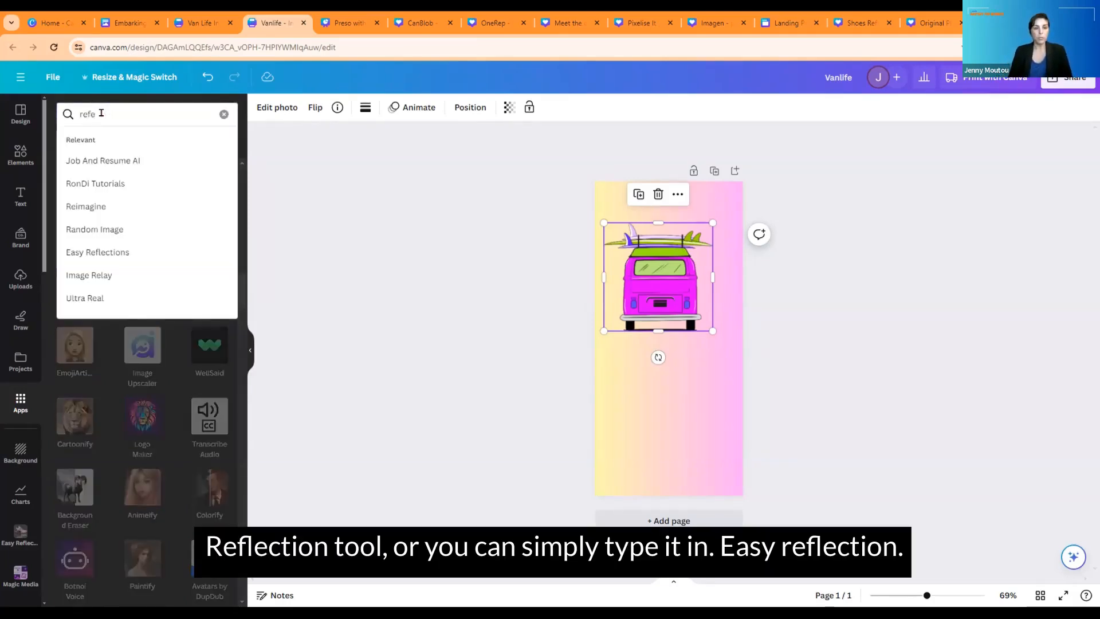
{"action": "key", "text": "BackSpace"}
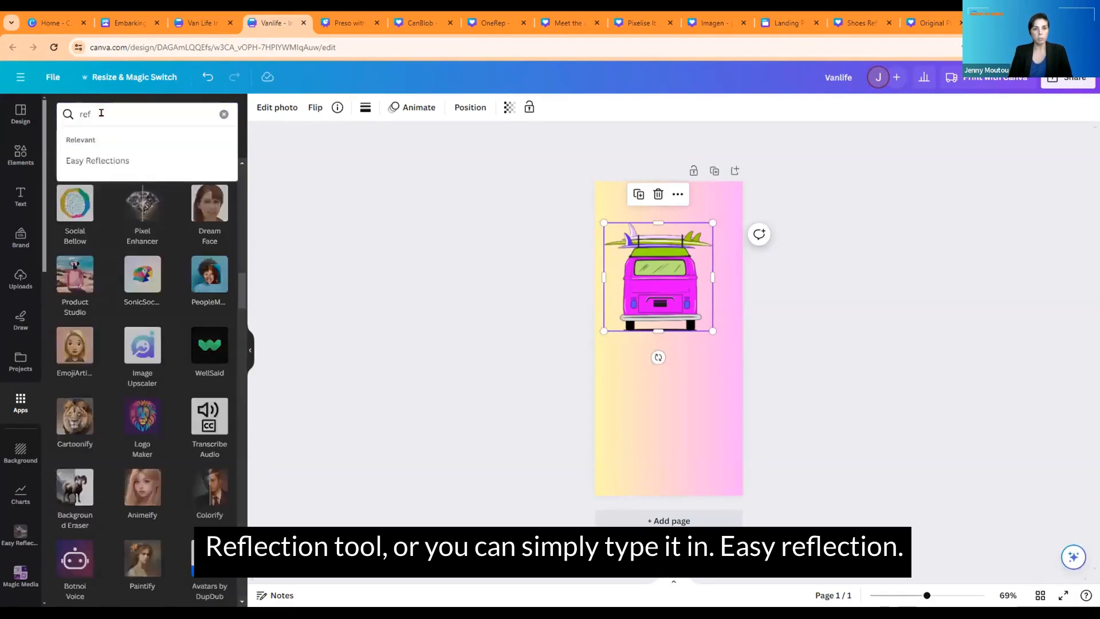
{"action": "left_click", "coordinate": [116, 158]}
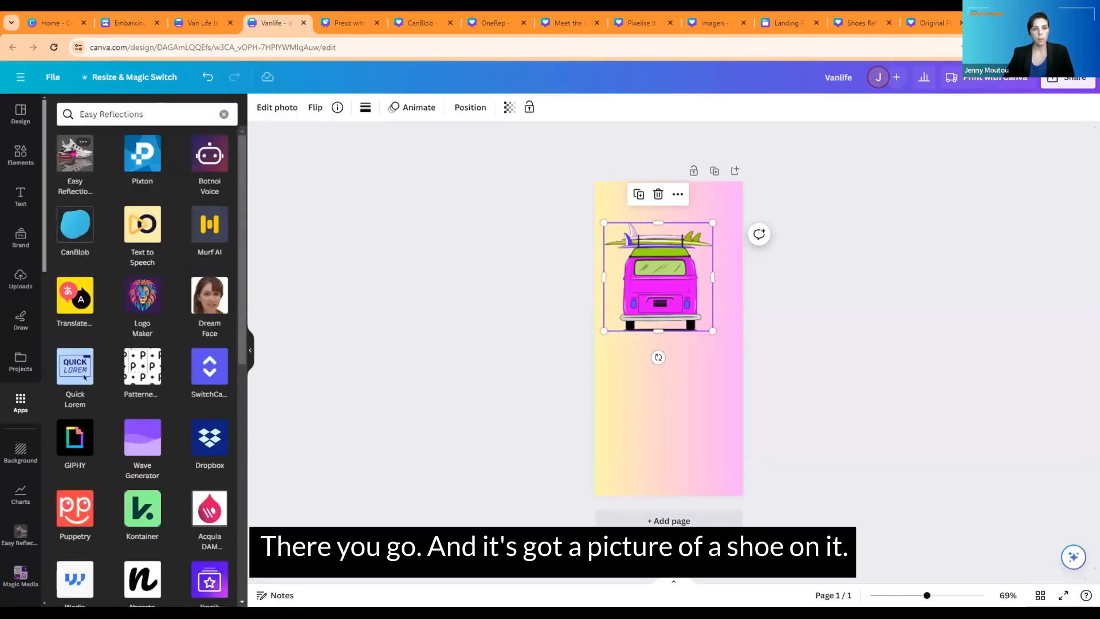
{"action": "left_click", "coordinate": [75, 152]}
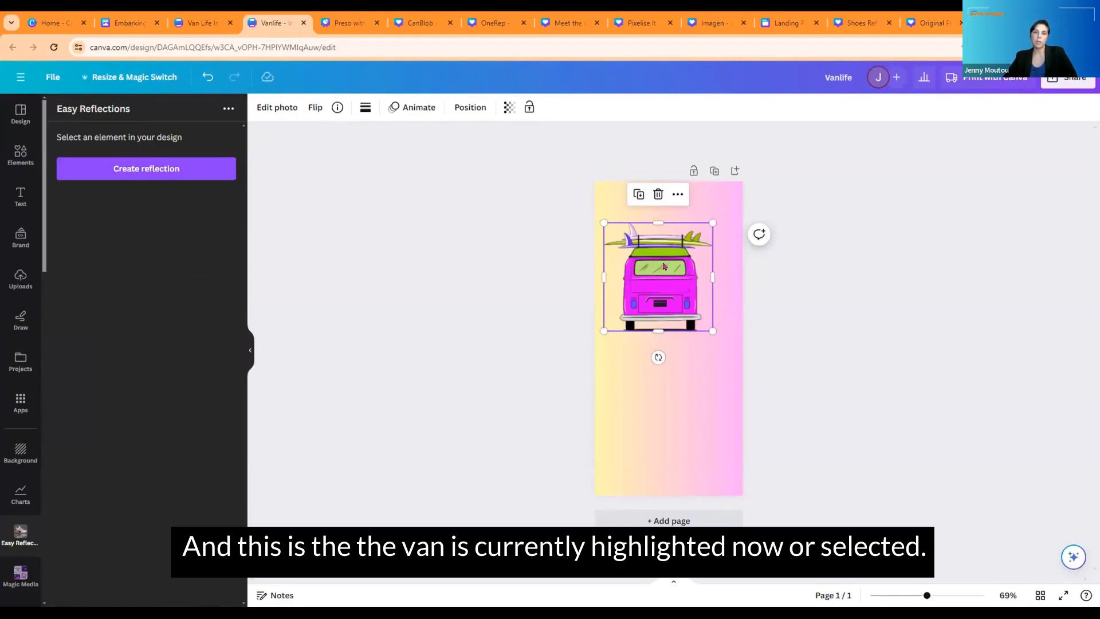
Create a reflection of the selected van and compare its Above, Left, Right and Below positions in the preview.
{"action": "left_click", "coordinate": [181, 174]}
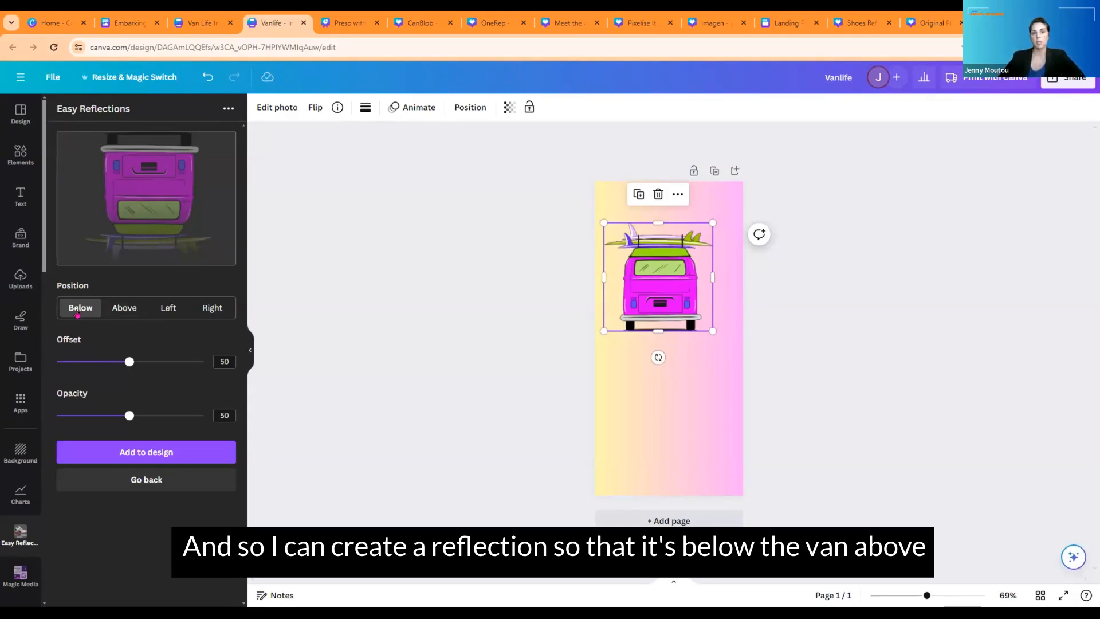
{"action": "left_click", "coordinate": [140, 310]}
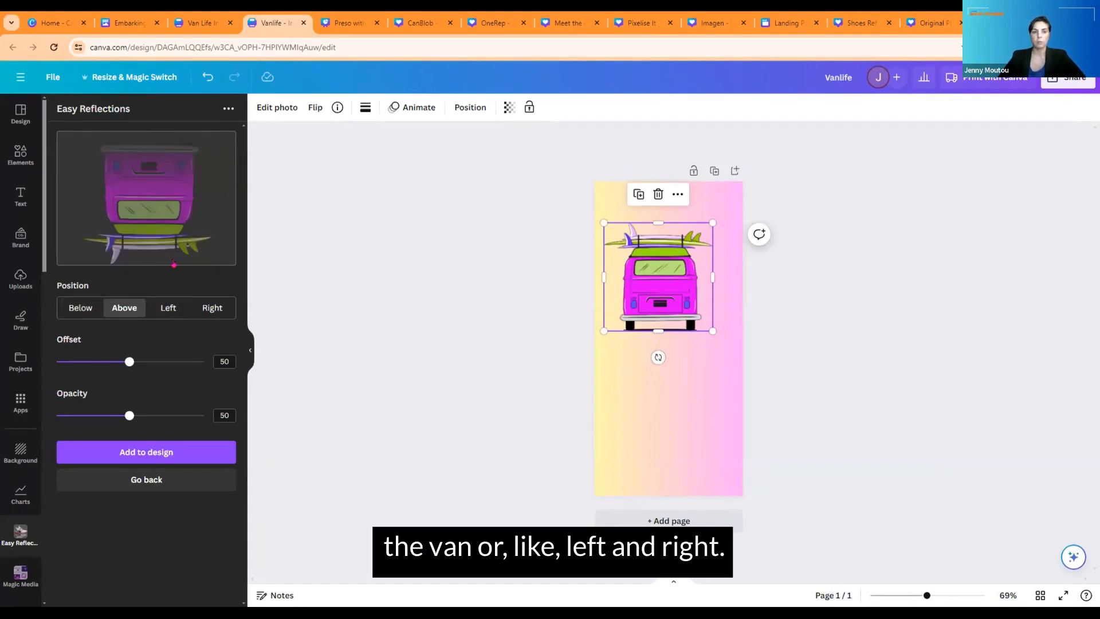
{"action": "left_click", "coordinate": [165, 304]}
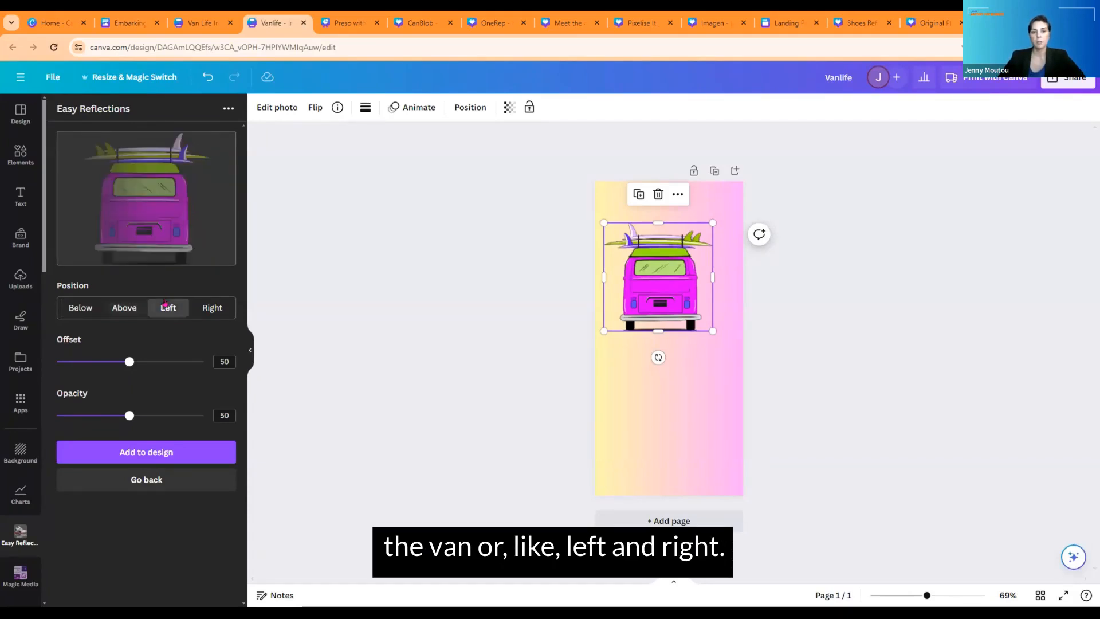
{"action": "left_click", "coordinate": [218, 309]}
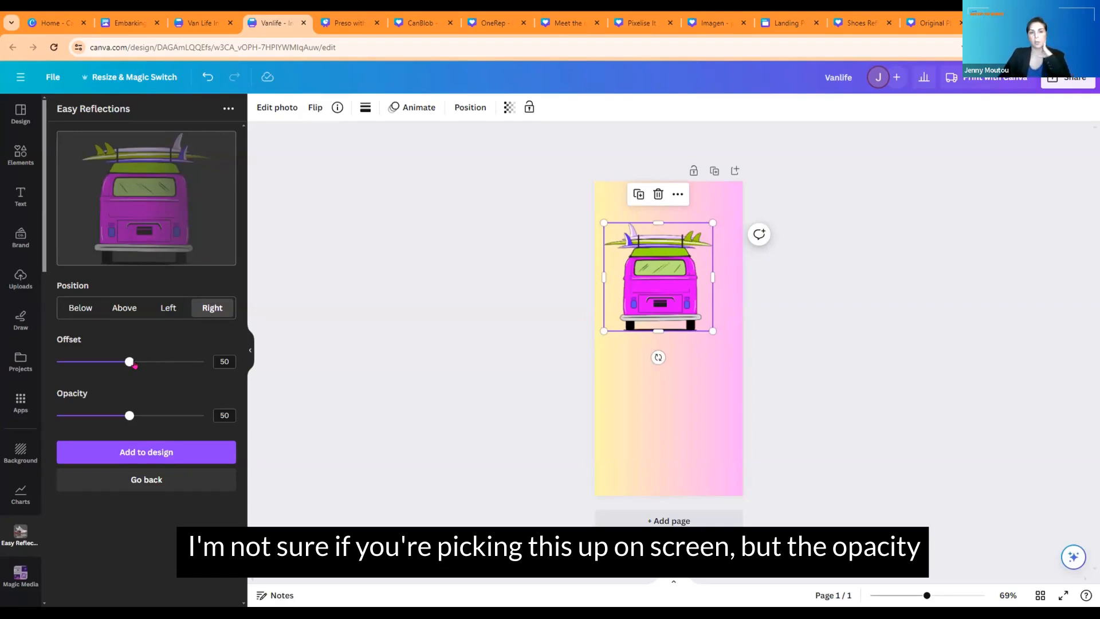
{"action": "left_click", "coordinate": [166, 309]}
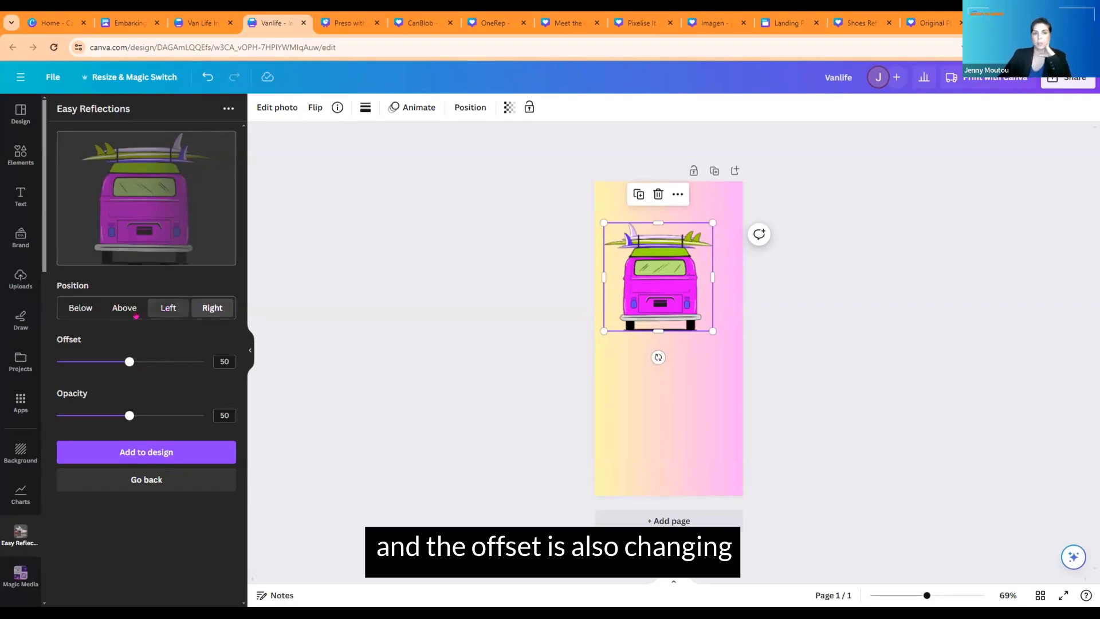
{"action": "left_click", "coordinate": [121, 310]}
{"action": "left_click", "coordinate": [68, 312]}
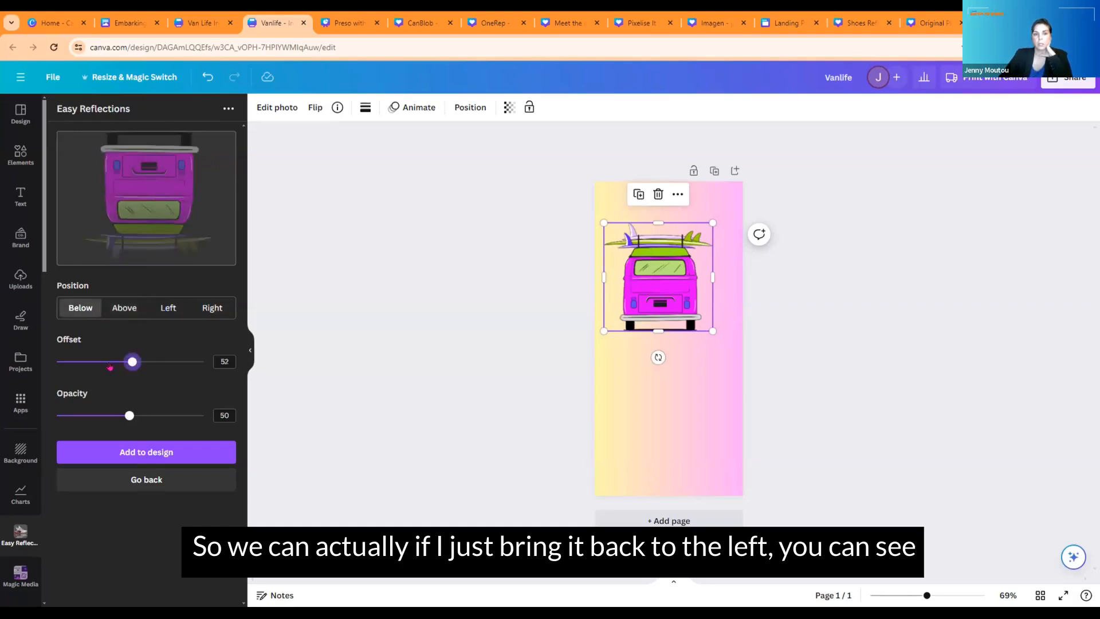
Try the Left reflection position with an offset of 42 and an opacity of 46.
{"action": "left_click_drag", "start_coordinate": [130, 361], "coordinate": [109, 362]}
{"action": "left_click", "coordinate": [164, 306]}
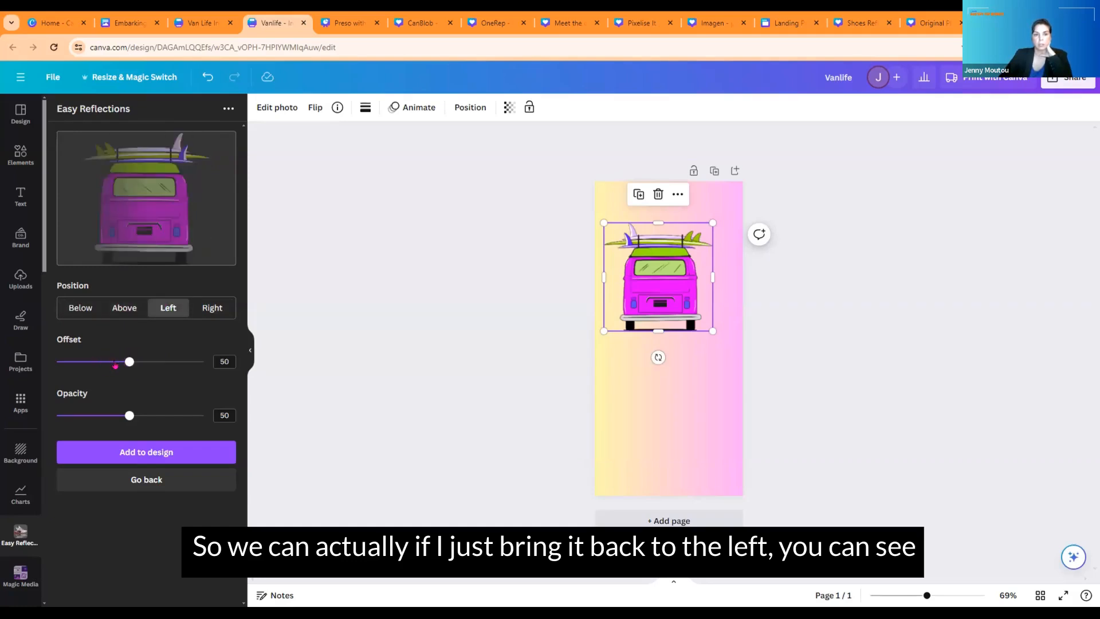
{"action": "left_click_drag", "start_coordinate": [129, 362], "coordinate": [109, 349]}
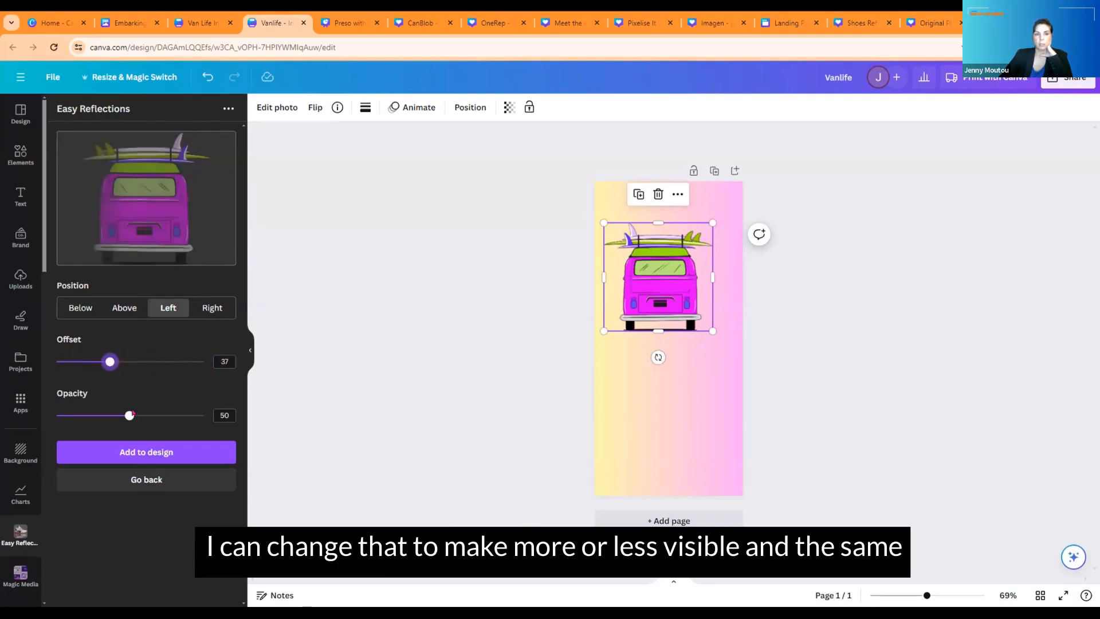
{"action": "mouse_move", "coordinate": [126, 416]}
{"action": "left_mouse_down"}
{"action": "mouse_move", "coordinate": [204, 415]}
{"action": "mouse_move", "coordinate": [82, 415]}
{"action": "mouse_move", "coordinate": [124, 415]}
{"action": "left_mouse_up"}
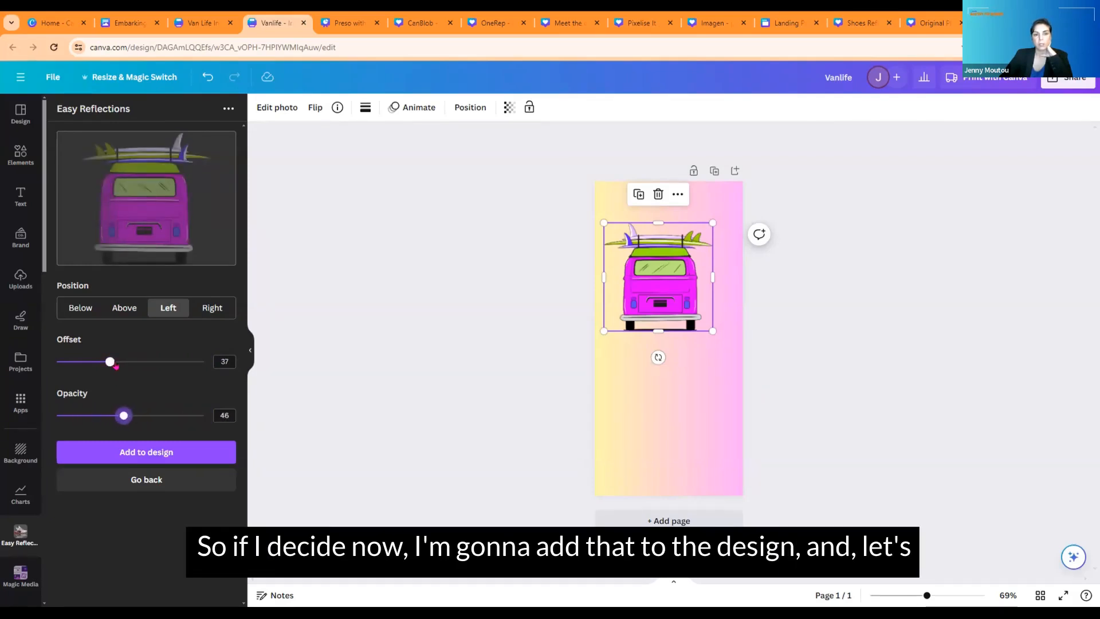
{"action": "left_click_drag", "start_coordinate": [110, 362], "coordinate": [117, 361]}
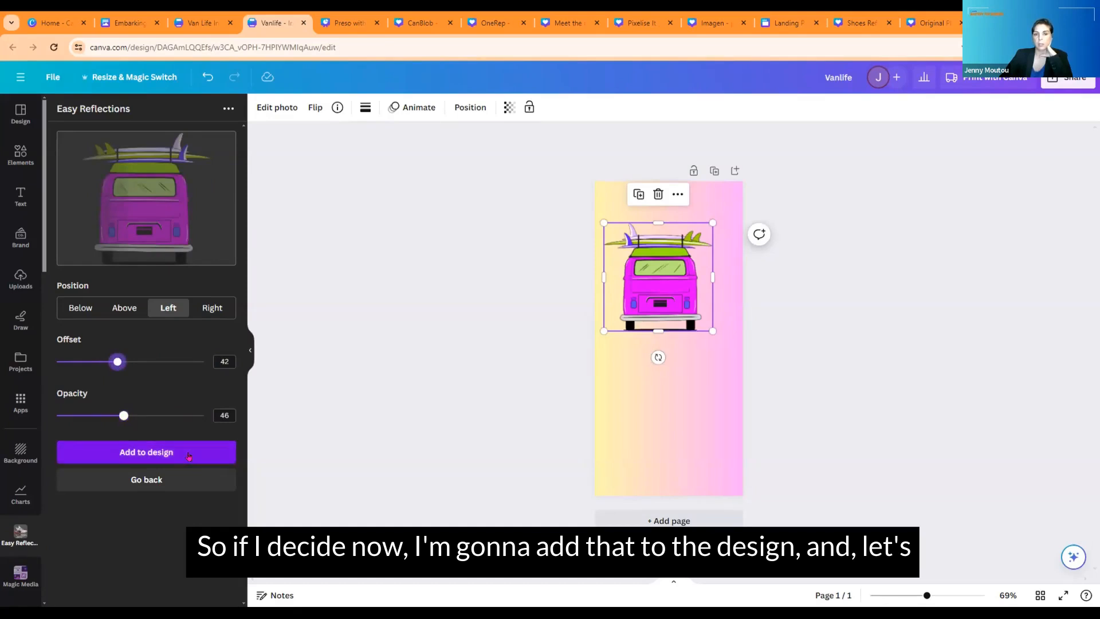
Set the reflection position to Below, add it to the design and enlarge it underneath the van.
{"action": "left_click", "coordinate": [80, 308]}
{"action": "left_click", "coordinate": [123, 456]}
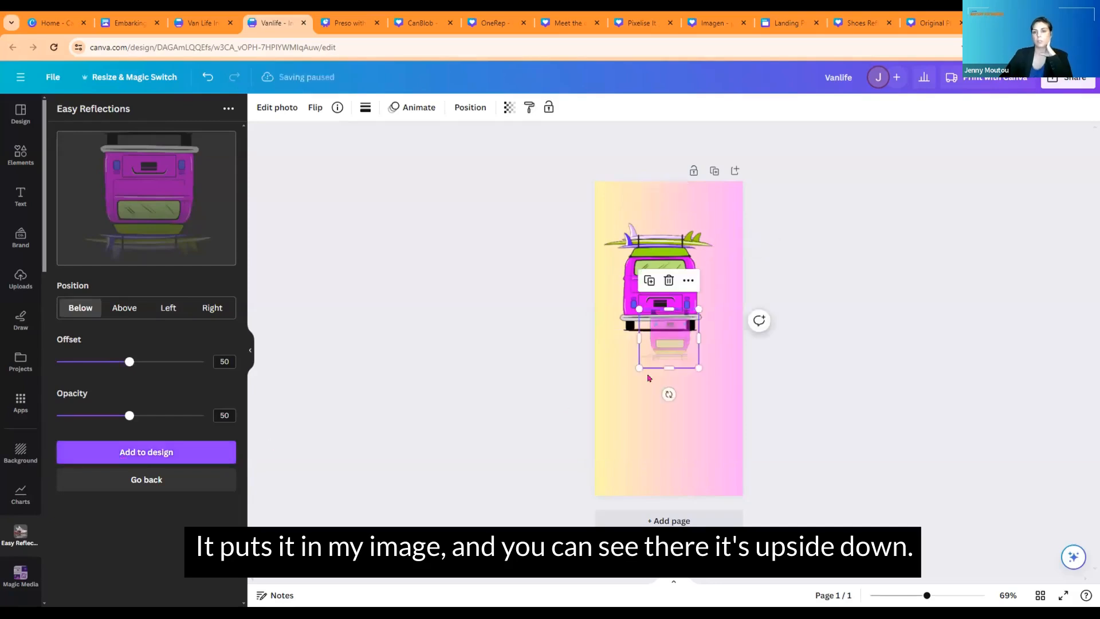
{"action": "left_click", "coordinate": [695, 374]}
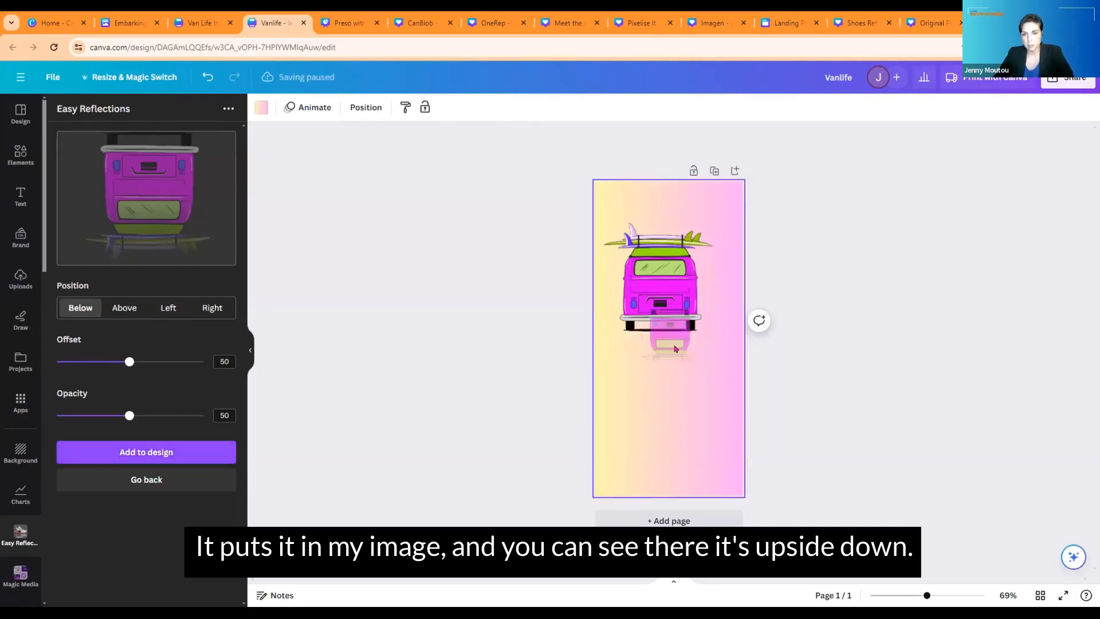
{"action": "left_click_drag", "start_coordinate": [669, 375], "coordinate": [710, 431]}
Align the van with its reflection, and resize and move the reflection to match the van's width directly beneath the wheels.
{"action": "left_click", "coordinate": [666, 292]}
{"action": "left_click_drag", "start_coordinate": [662, 349], "coordinate": [664, 351]}
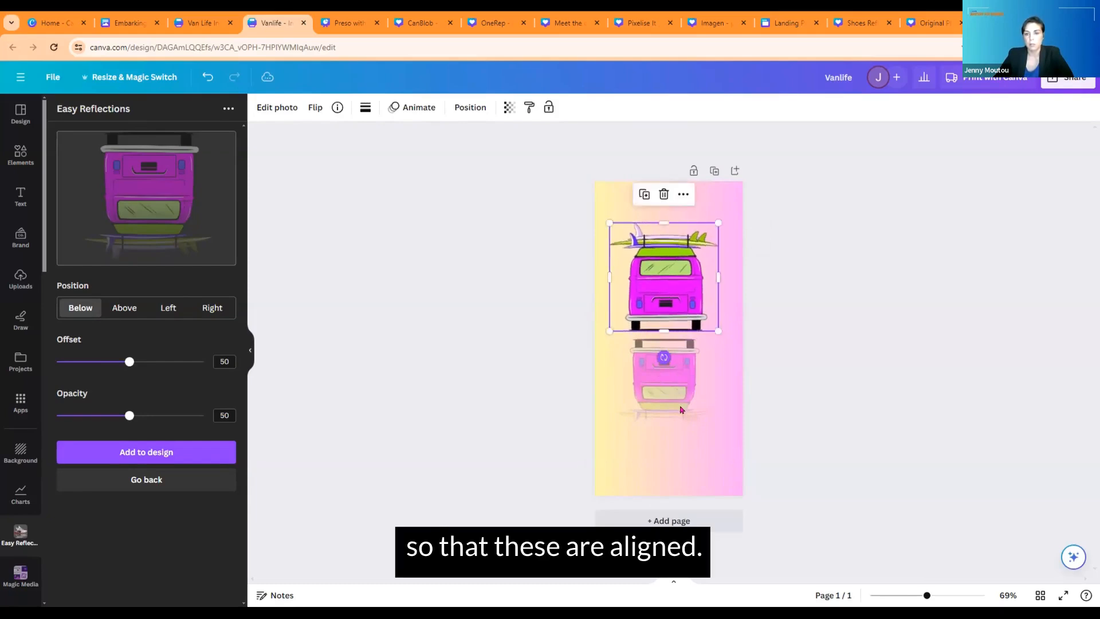
{"action": "left_click", "coordinate": [699, 425]}
{"action": "left_click_drag", "start_coordinate": [704, 430], "coordinate": [721, 443]}
{"action": "left_click_drag", "start_coordinate": [683, 397], "coordinate": [677, 390]}
{"action": "left_click", "coordinate": [934, 351]}
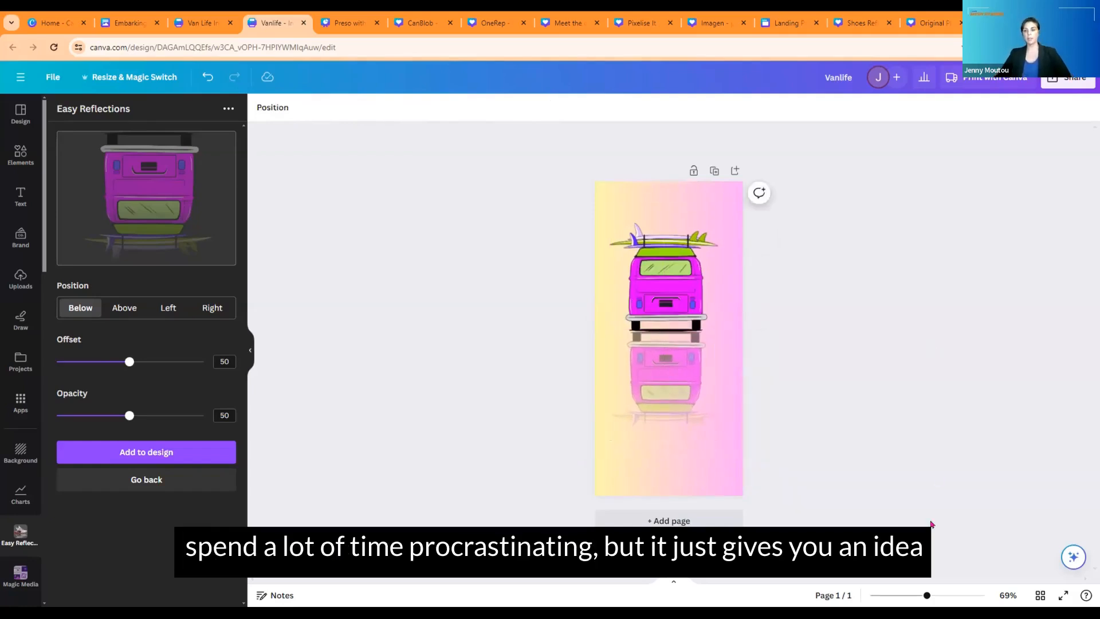
{"action": "mouse_move", "coordinate": [930, 597]}
{"action": "left_mouse_down"}
{"action": "mouse_move", "coordinate": [948, 603]}
{"action": "mouse_move", "coordinate": [939, 600]}
{"action": "left_mouse_up"}
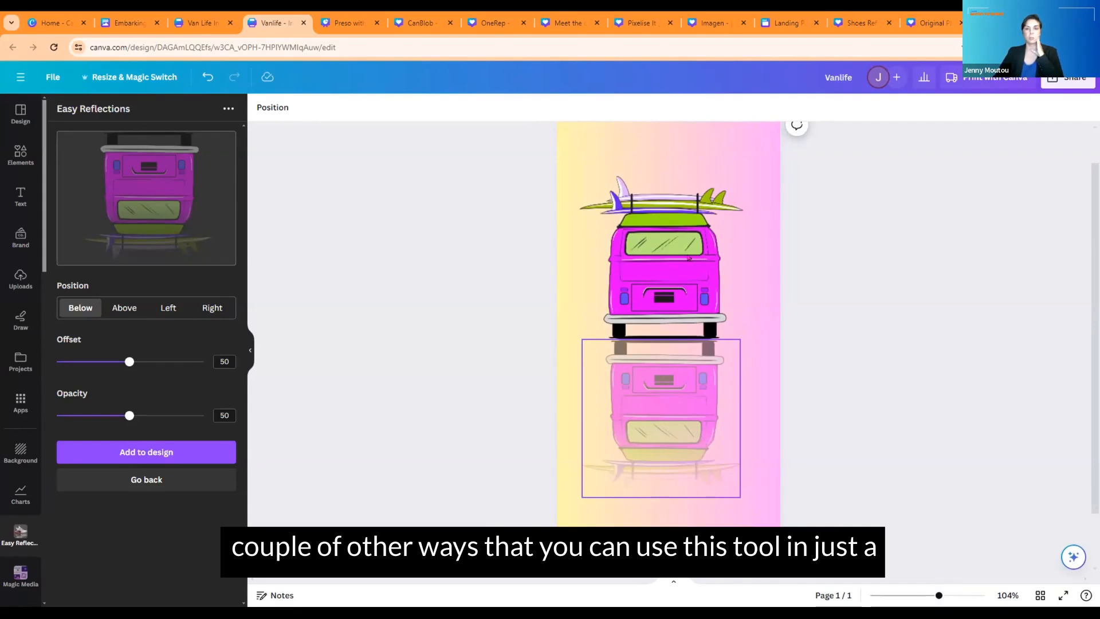
Delete the van's reflection and put a duplicate of the van in its place, directly below the original.
{"action": "left_click", "coordinate": [684, 427]}
{"action": "key", "text": "Delete"}
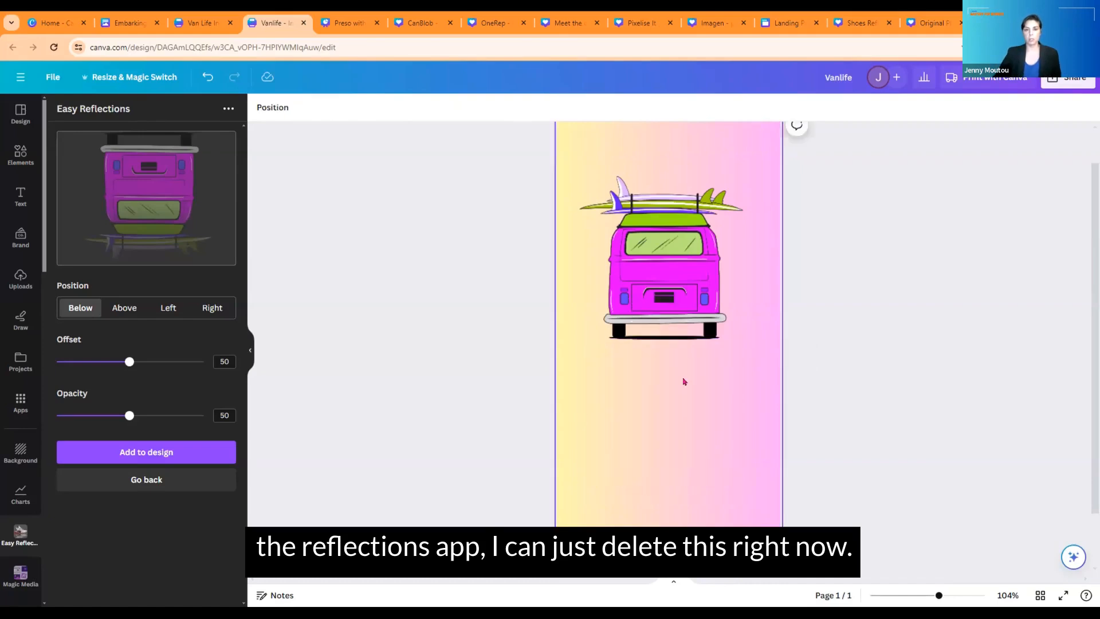
{"action": "left_click", "coordinate": [691, 292]}
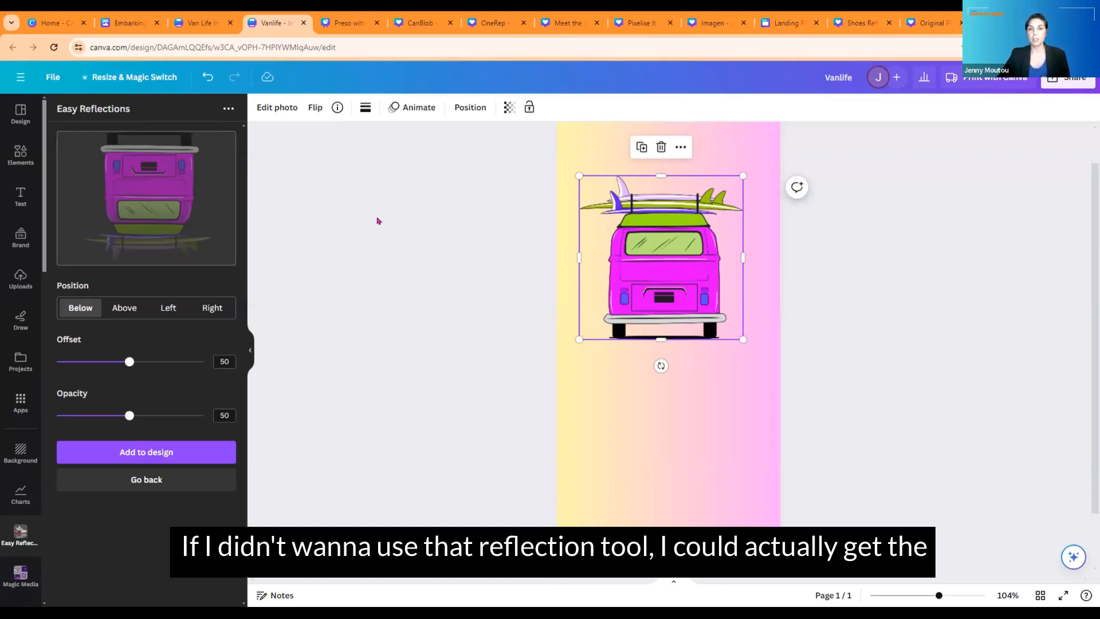
{"action": "left_click", "coordinate": [638, 149]}
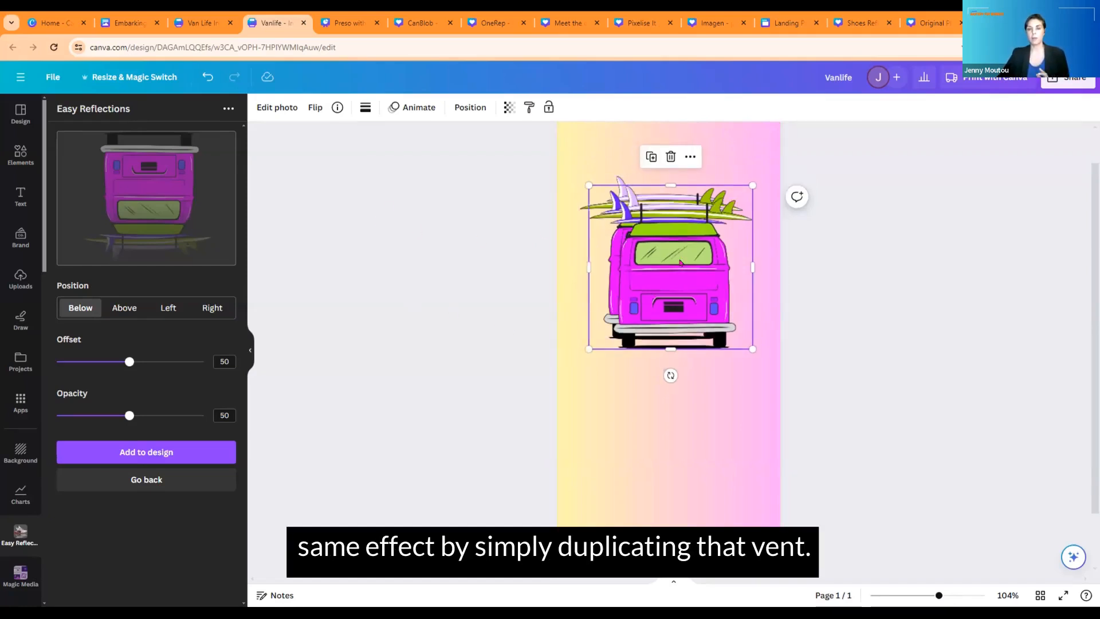
{"action": "left_click_drag", "start_coordinate": [681, 262], "coordinate": [668, 479]}
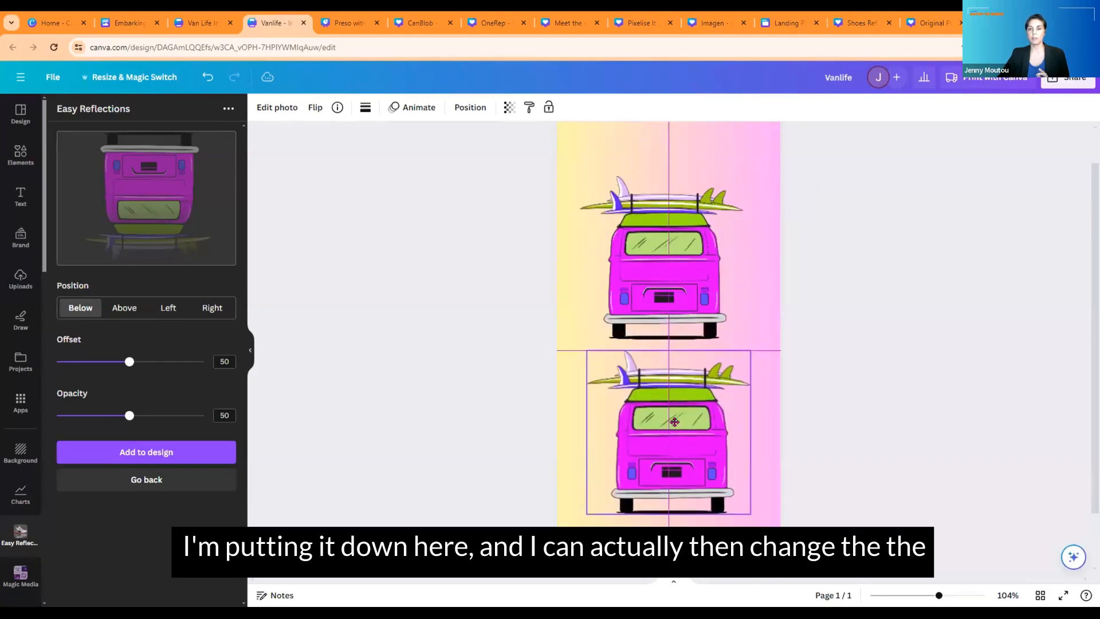
Set the transparency of the lower van copy to 23.
{"action": "left_click", "coordinate": [509, 107]}
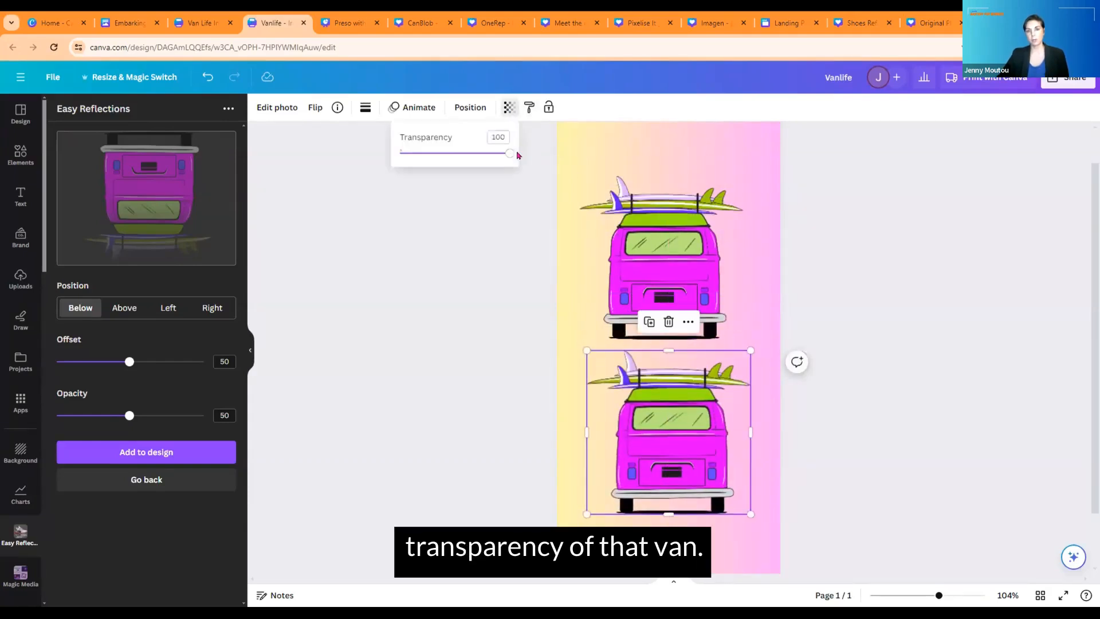
{"action": "left_click_drag", "start_coordinate": [514, 153], "coordinate": [423, 155]}
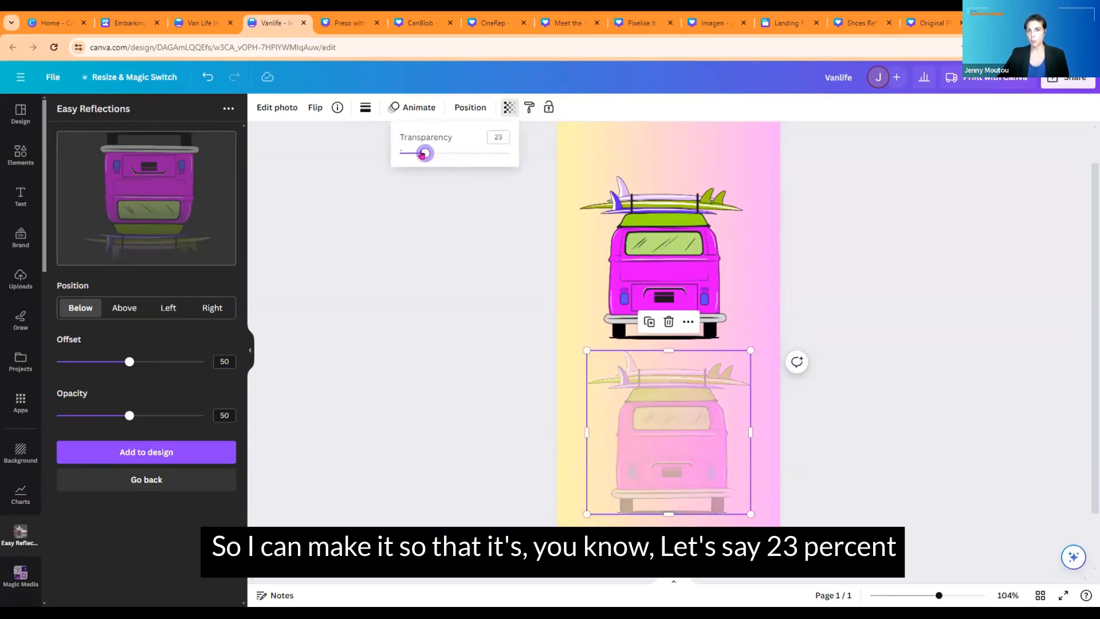
{"action": "left_click", "coordinate": [653, 411]}
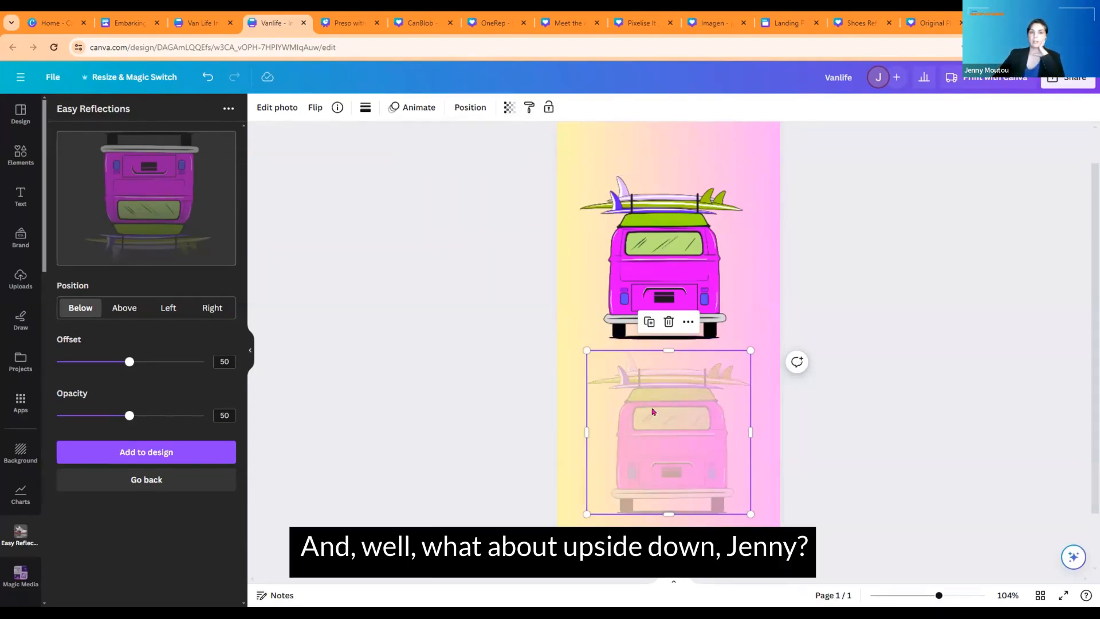
Flip the faded van copy horizontally and vertically, and move it up against the original van's wheels.
{"action": "left_click", "coordinate": [316, 109]}
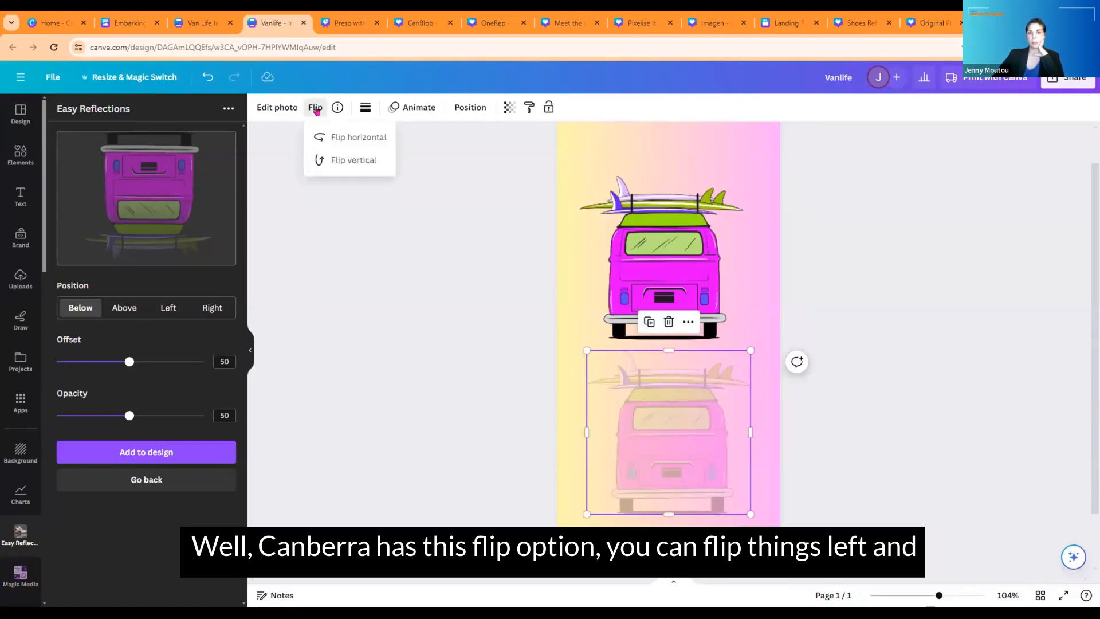
{"action": "left_click", "coordinate": [334, 137]}
{"action": "left_click", "coordinate": [336, 165]}
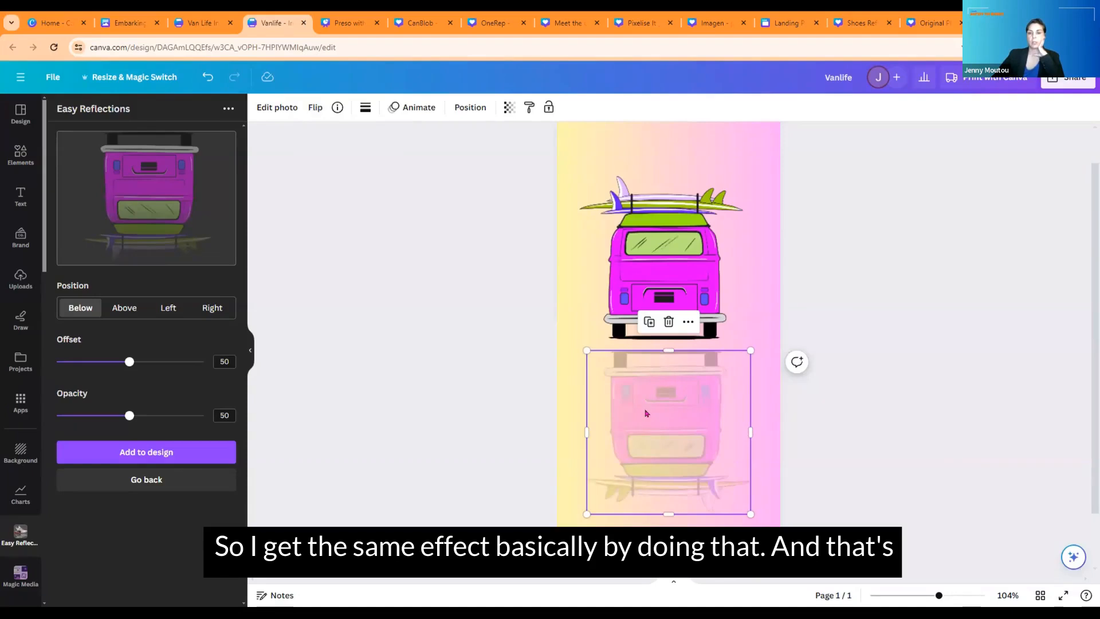
{"action": "left_click", "coordinate": [573, 358]}
{"action": "left_click_drag", "start_coordinate": [677, 419], "coordinate": [674, 402]}
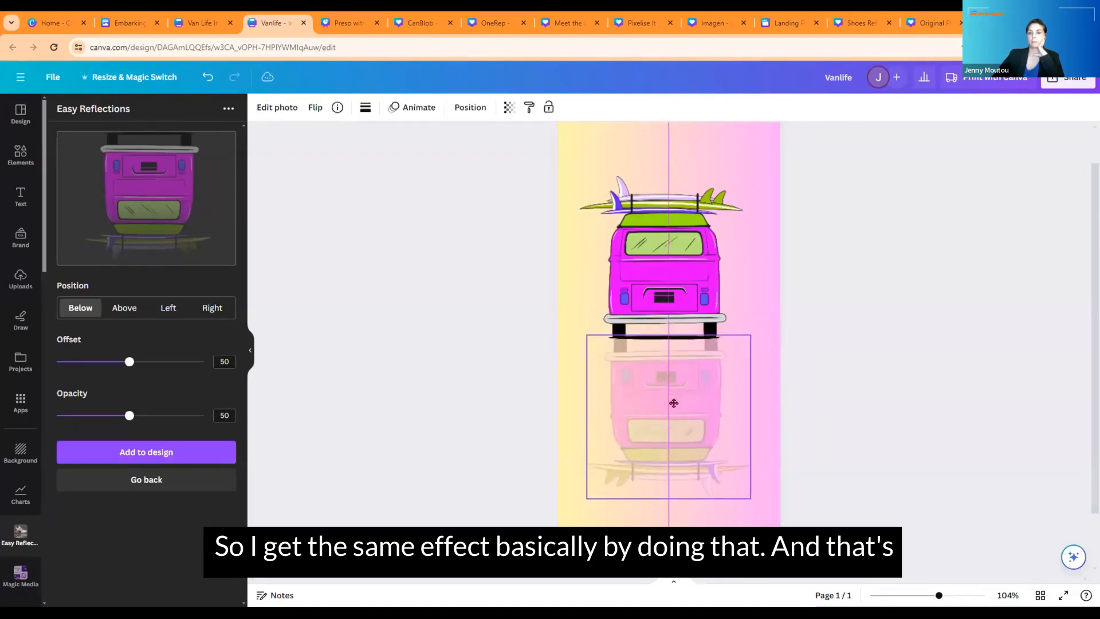
{"action": "left_click", "coordinate": [895, 363]}
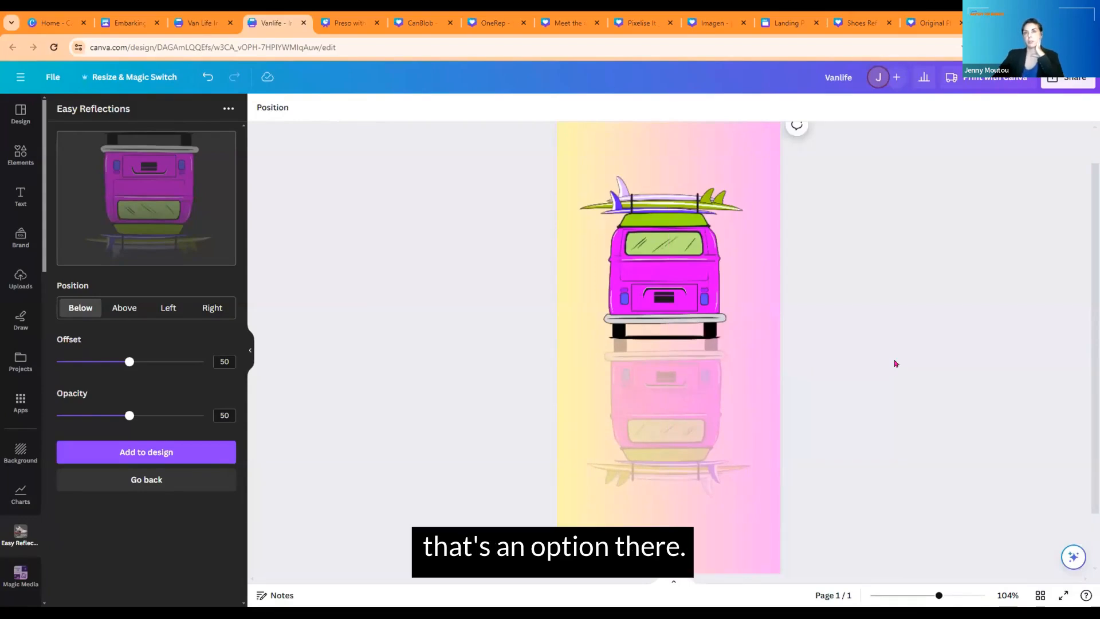
Review the Van Life Infographic from its header to its footer, and close both van infographic designs.
{"action": "left_click", "coordinate": [204, 24]}
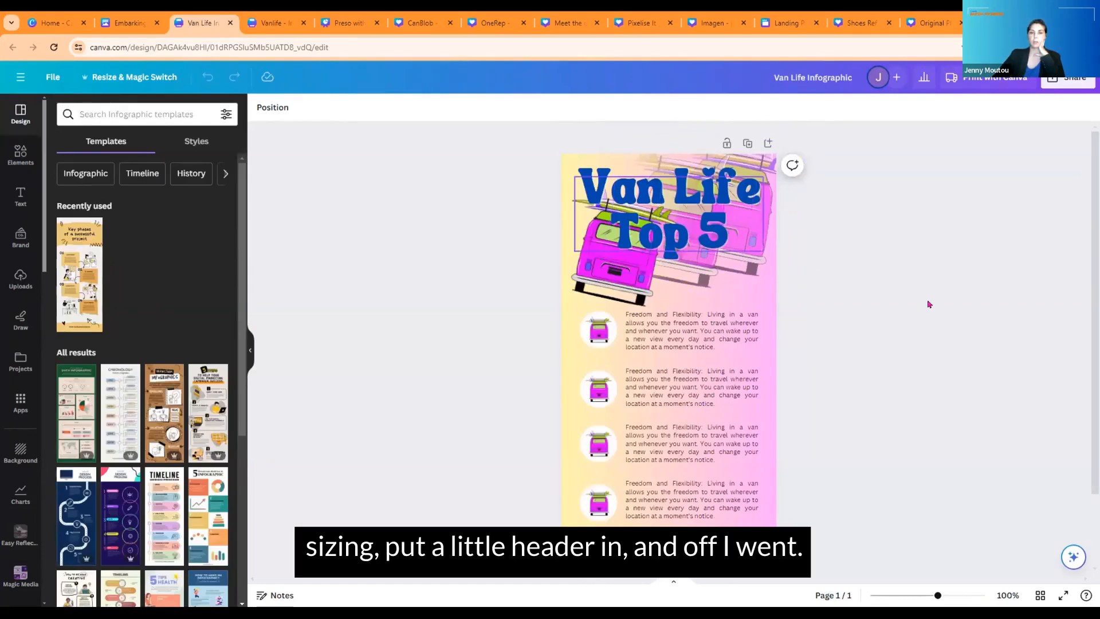
{"action": "scroll", "coordinate": [705, 506], "scroll_direction": "down", "scroll_amount": 3}
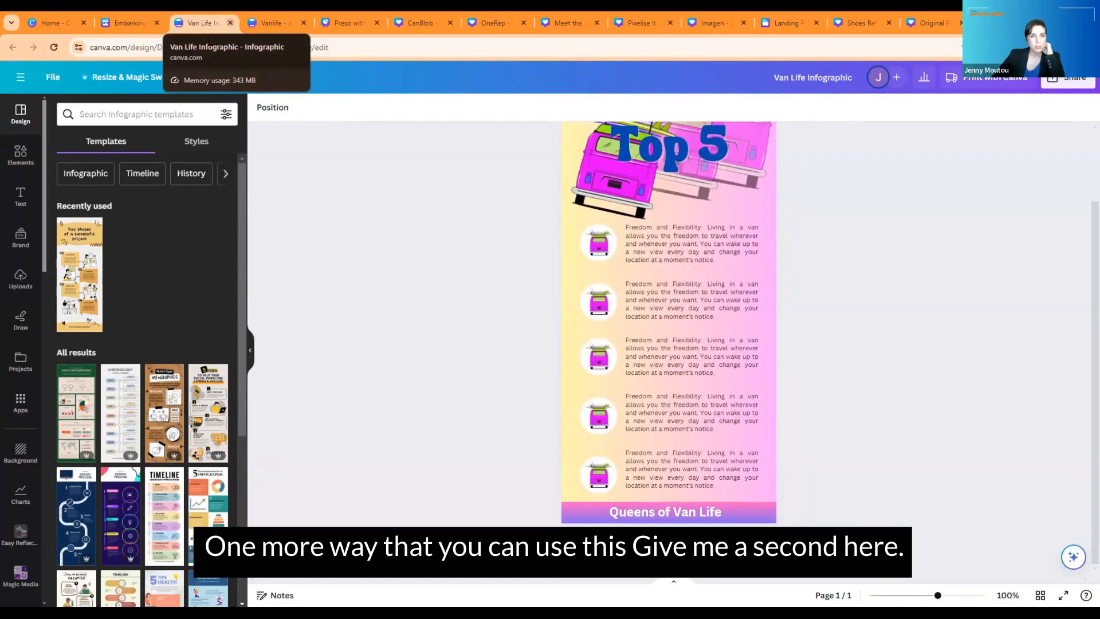
{"action": "left_click", "coordinate": [230, 23]}
{"action": "key", "text": "ctrl+w"}
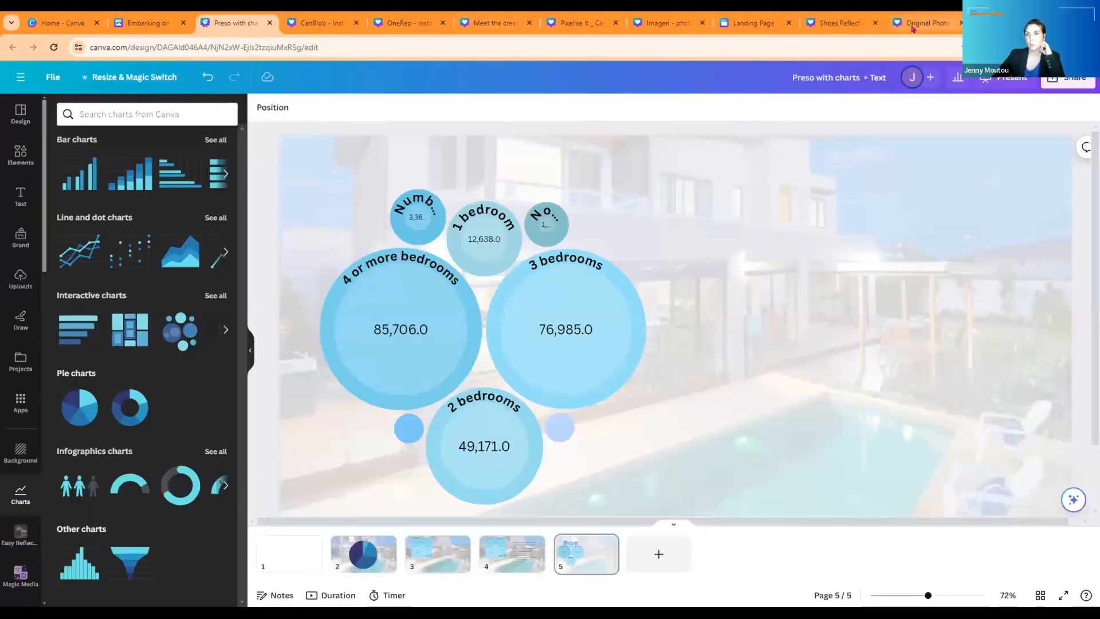
Switch to the Shoes Reflection design and add a blank second page.
{"action": "left_click", "coordinate": [920, 23]}
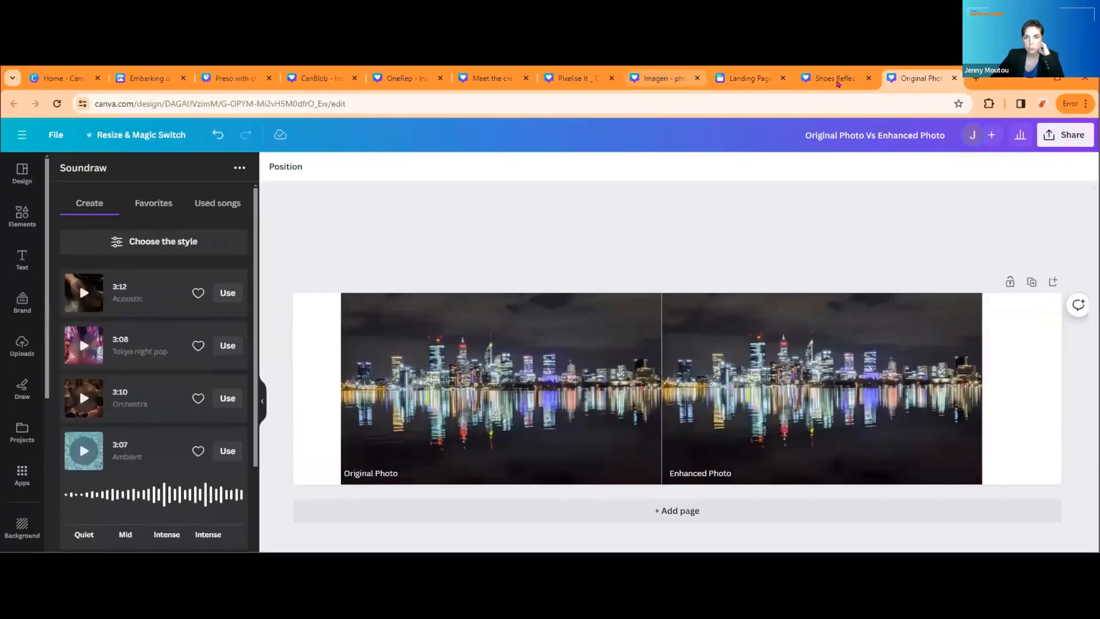
{"action": "left_click", "coordinate": [836, 22]}
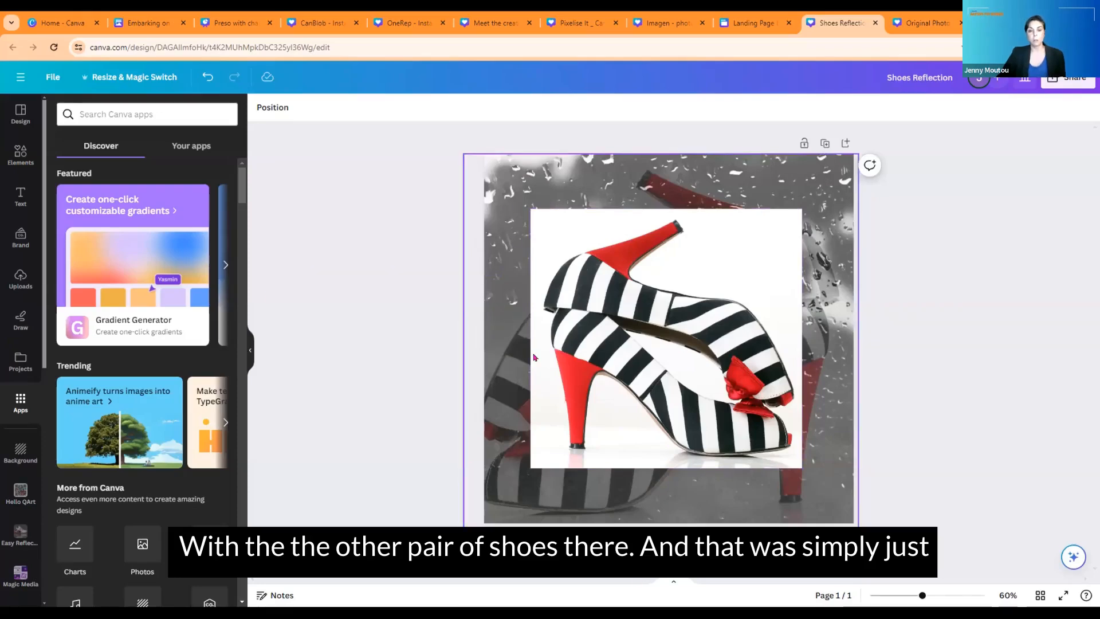
{"action": "key", "text": "ctrl+Return"}
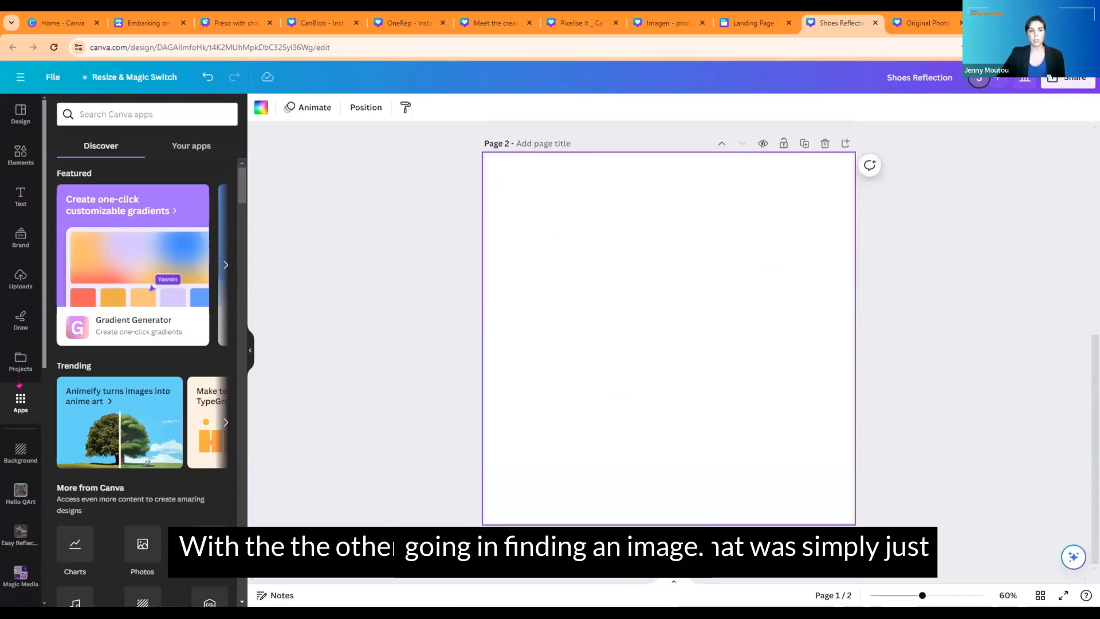
Place the uploaded photo of three women in sunglasses at the upper-left corner of page 2.
{"action": "left_click", "coordinate": [22, 277]}
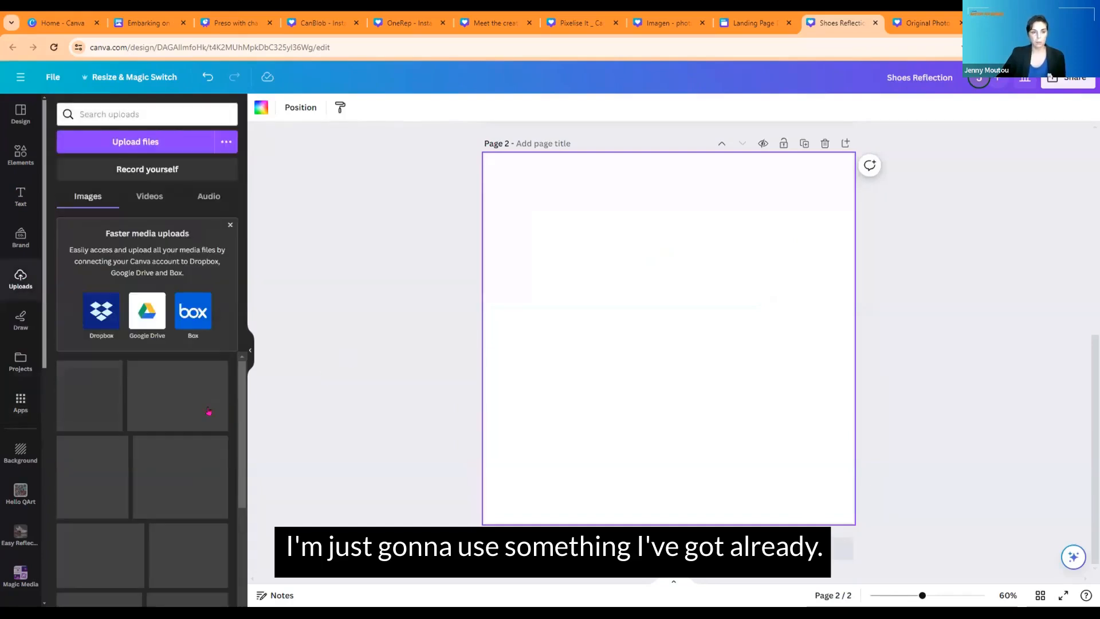
{"action": "scroll", "coordinate": [137, 493], "scroll_direction": "down", "scroll_amount": 10}
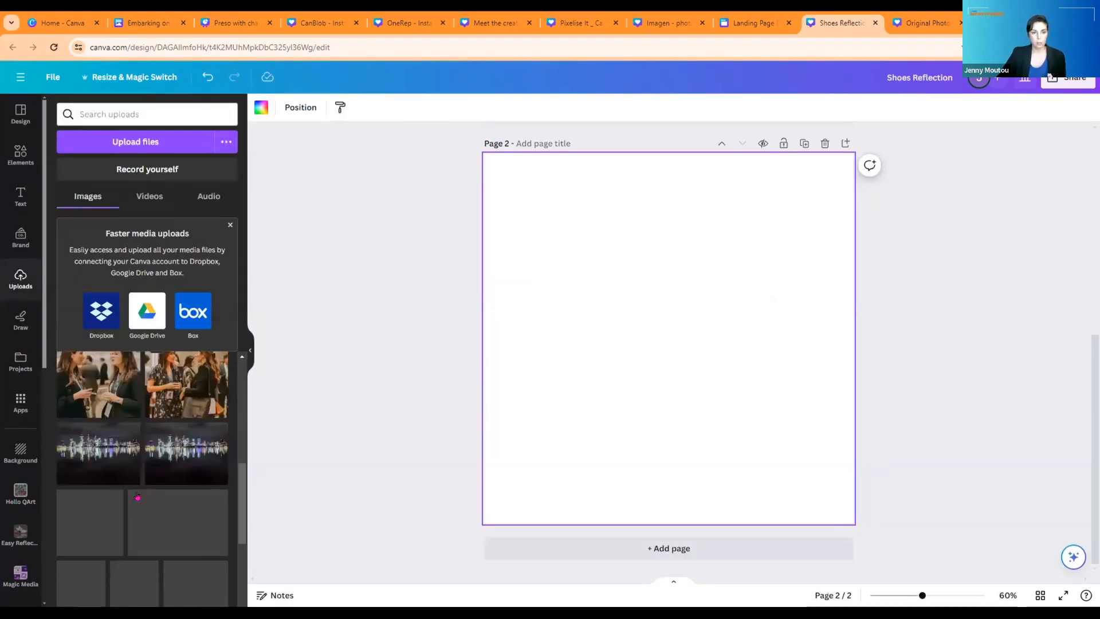
{"action": "scroll", "coordinate": [138, 497], "scroll_direction": "up", "scroll_amount": 10}
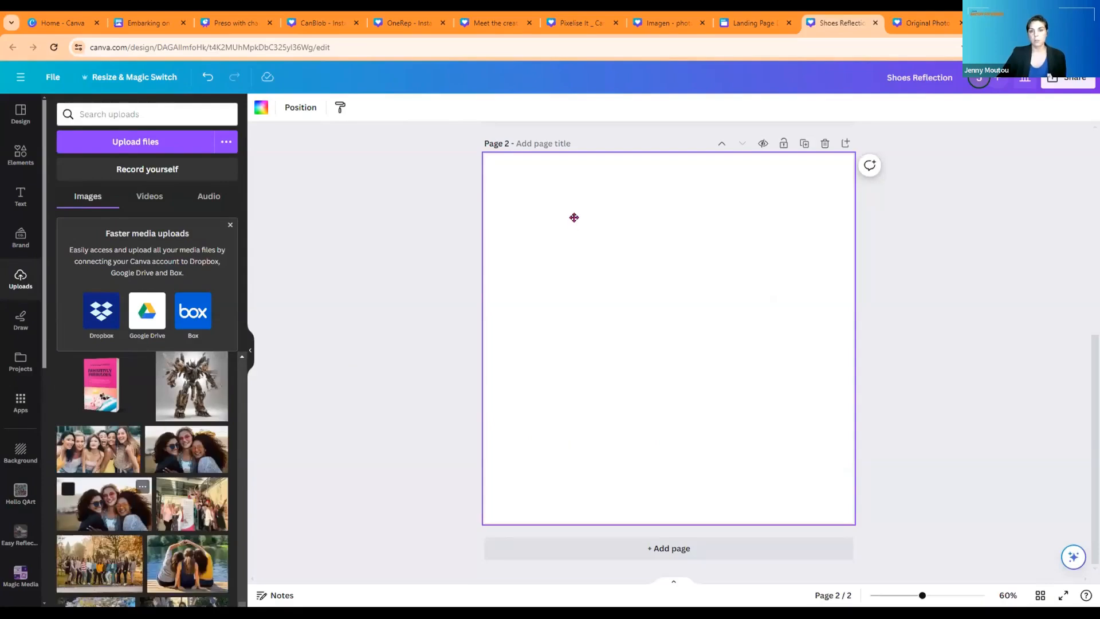
{"action": "left_click_drag", "start_coordinate": [105, 504], "coordinate": [622, 231]}
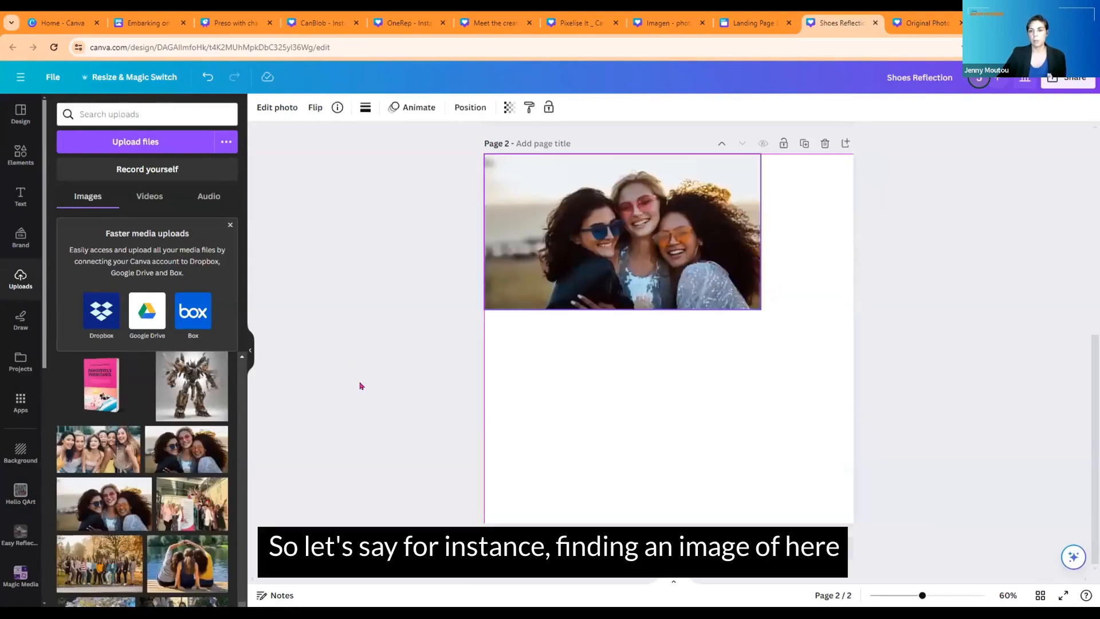
Enlarge the photo until it covers the whole of page 2, and set its transparency to 31.
{"action": "left_click_drag", "start_coordinate": [761, 310], "coordinate": [886, 379]}
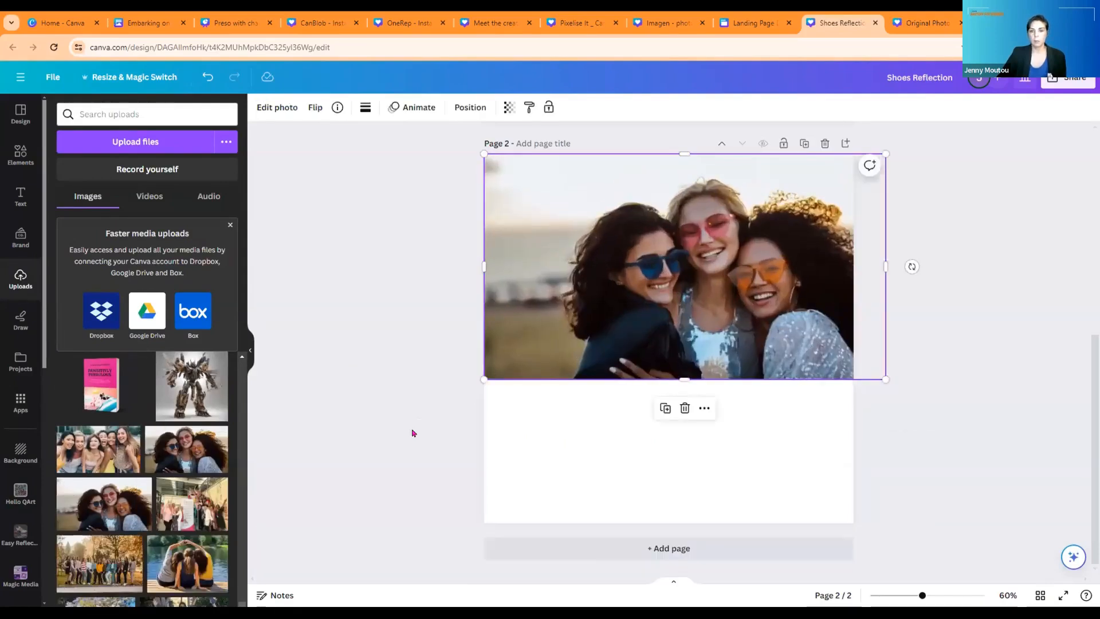
{"action": "left_click_drag", "start_coordinate": [484, 379], "coordinate": [407, 423]}
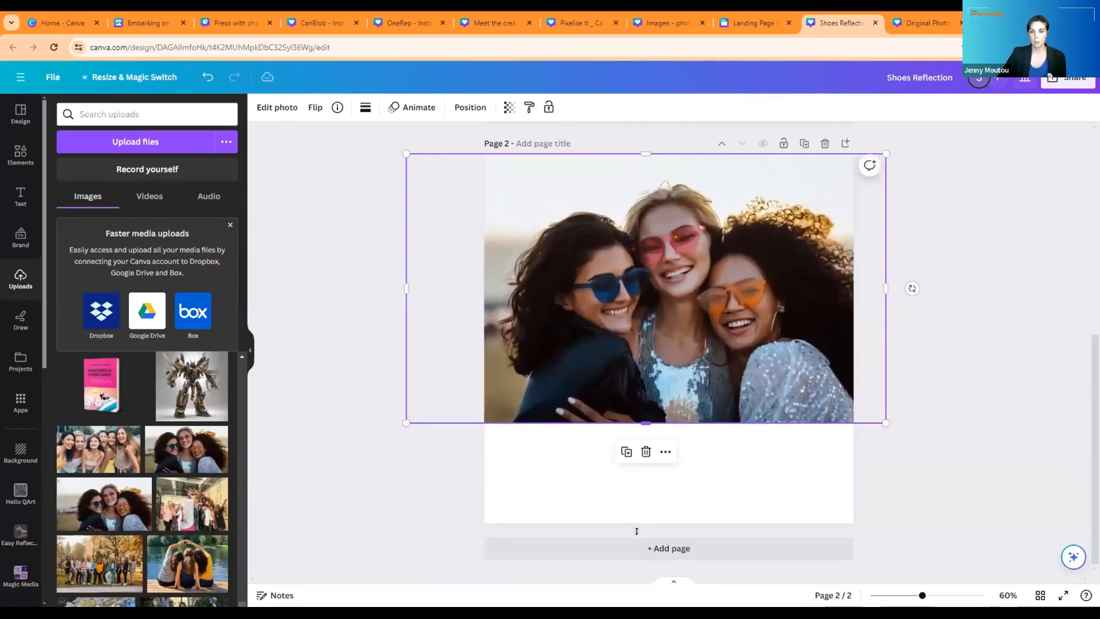
{"action": "left_click_drag", "start_coordinate": [646, 423], "coordinate": [646, 534]}
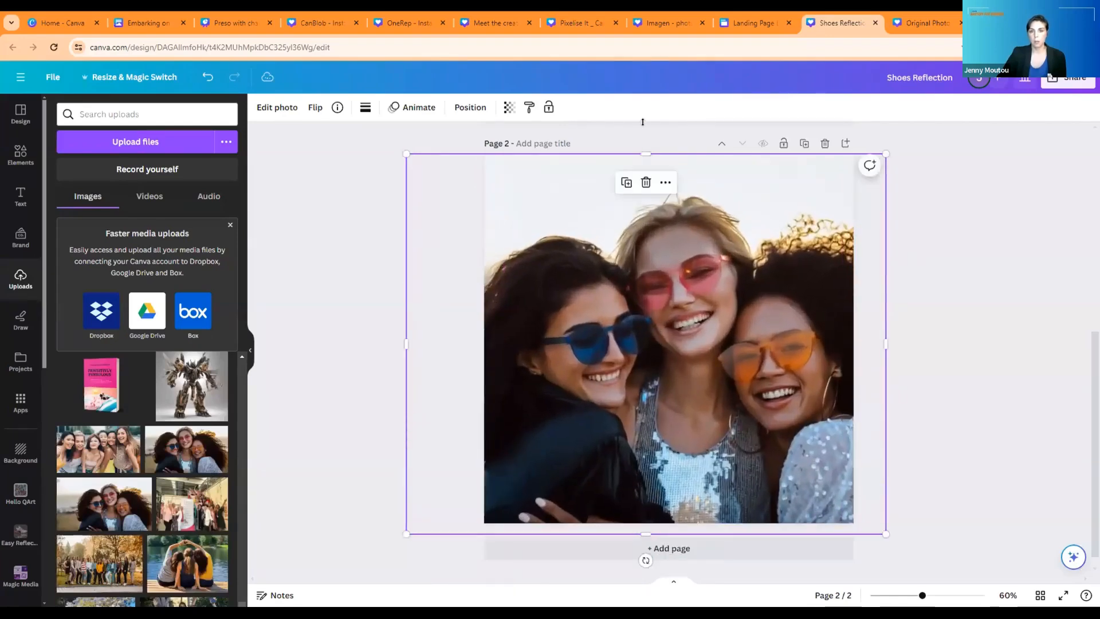
{"action": "left_click_drag", "start_coordinate": [645, 153], "coordinate": [645, 122]}
{"action": "left_click", "coordinate": [509, 107]}
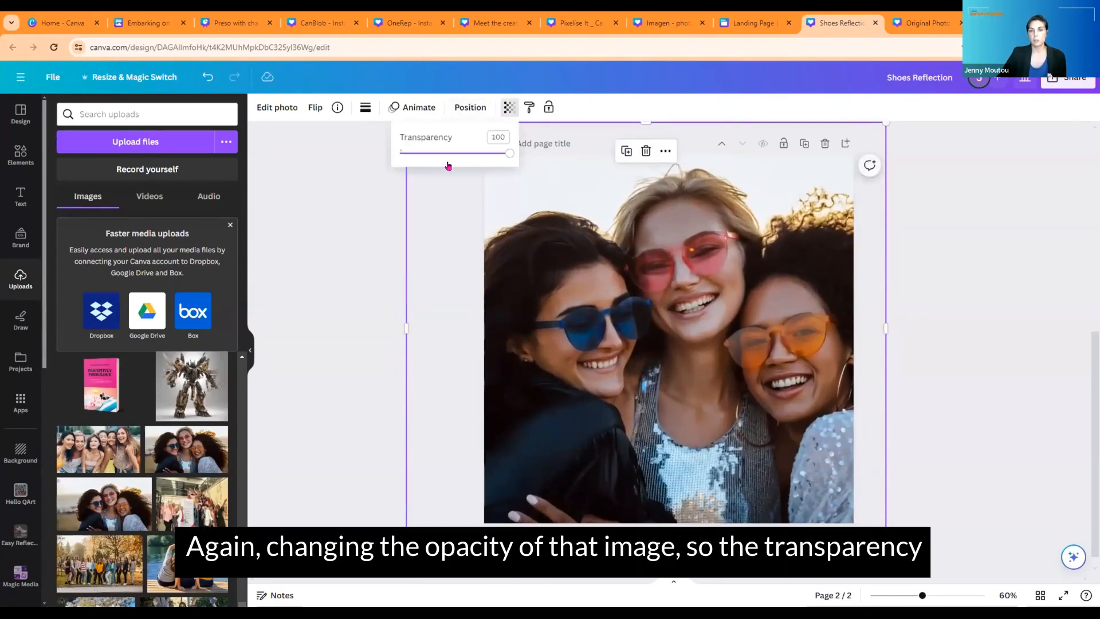
{"action": "left_click_drag", "start_coordinate": [459, 153], "coordinate": [433, 153]}
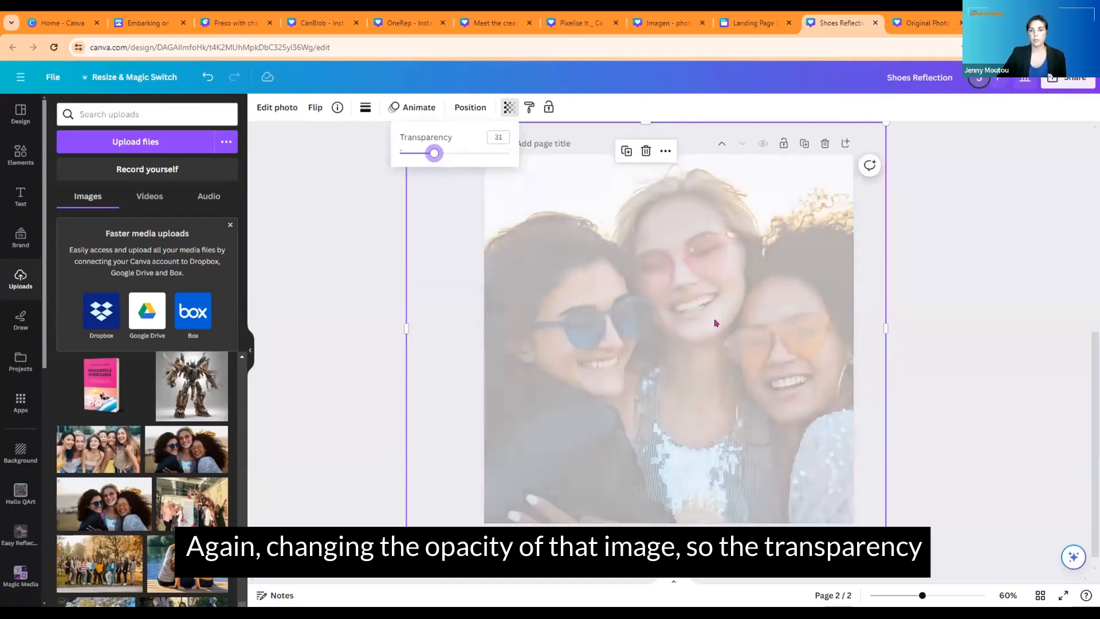
Overlay a second copy of the same photo on the faded background and enlarge it to nearly the page's width.
{"action": "left_click", "coordinate": [104, 504]}
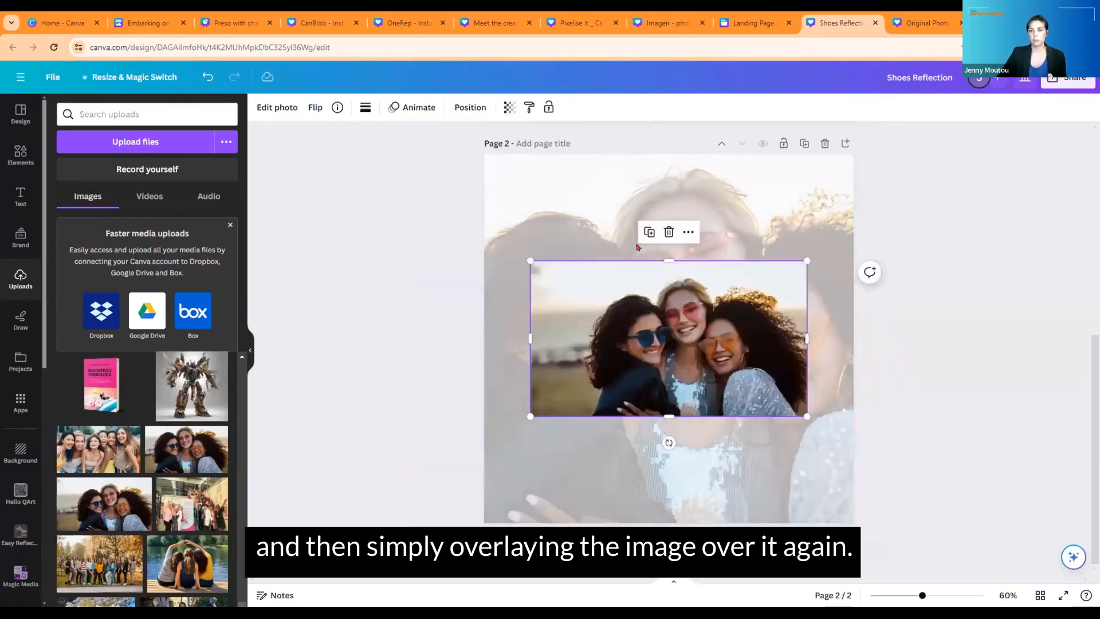
{"action": "left_click_drag", "start_coordinate": [807, 261], "coordinate": [848, 238]}
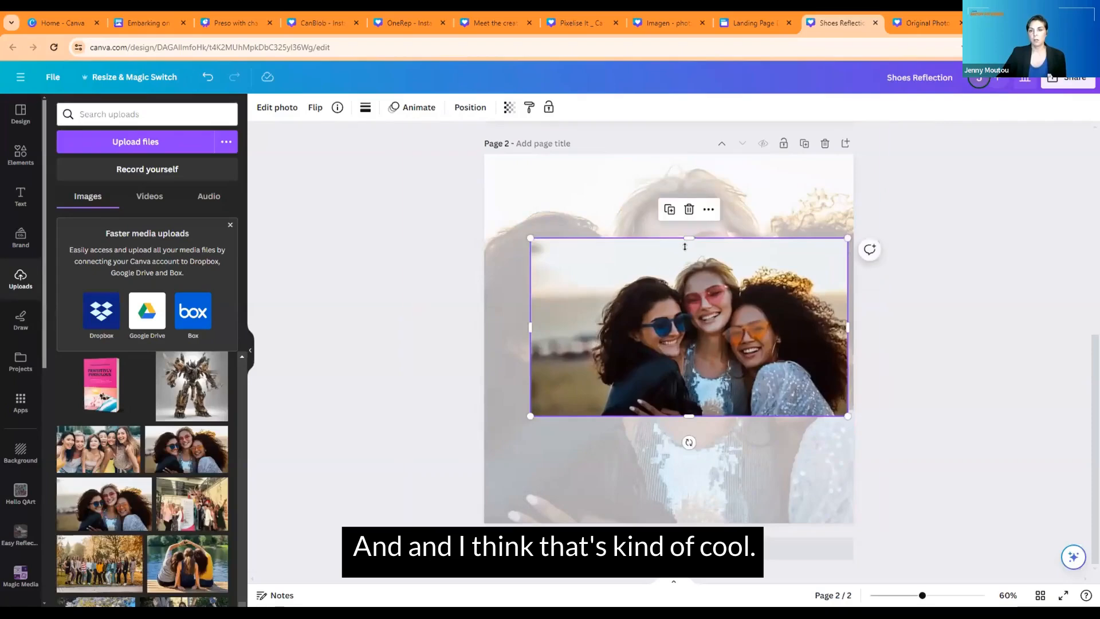
{"action": "left_click_drag", "start_coordinate": [527, 246], "coordinate": [488, 227]}
Extend the overlaid photo's frame downward and shift the image within its crop to centre the three women.
{"action": "left_click_drag", "start_coordinate": [668, 416], "coordinate": [667, 493]}
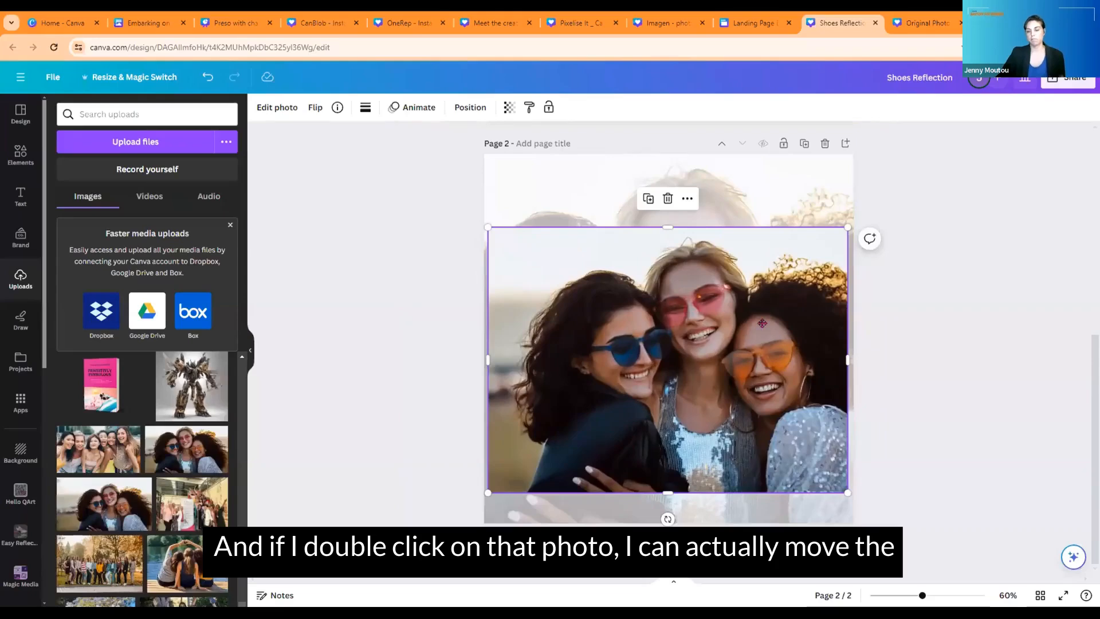
{"action": "double_click", "coordinate": [695, 327]}
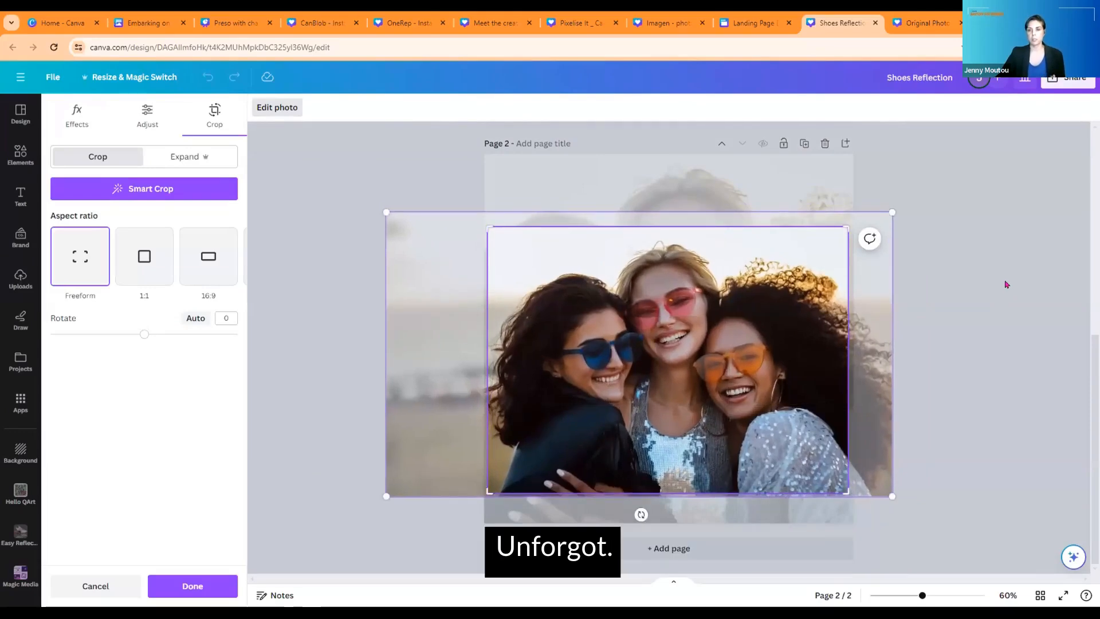
{"action": "left_click", "coordinate": [1005, 283]}
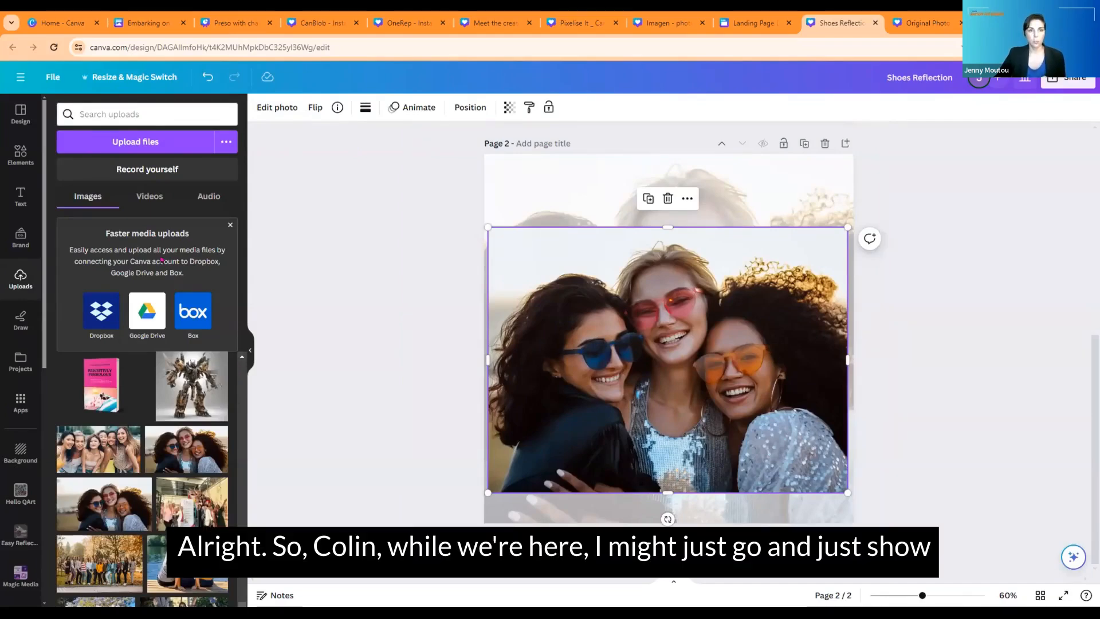
Return to the Canva home site, open the photo library and search it for "books".
{"action": "left_click", "coordinate": [67, 28]}
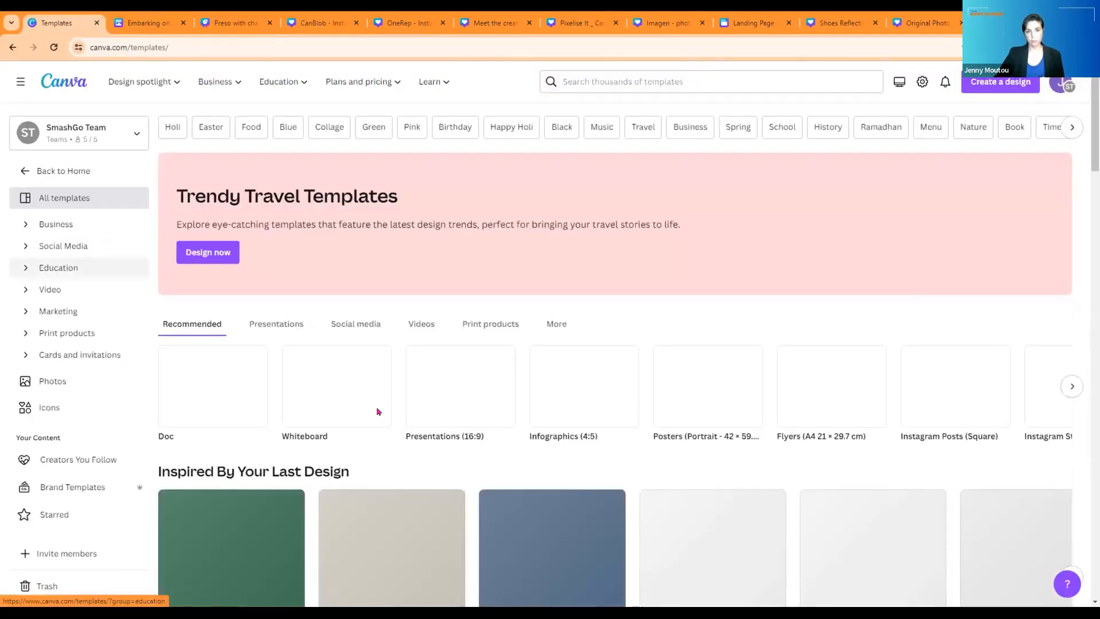
{"action": "left_click", "coordinate": [51, 290]}
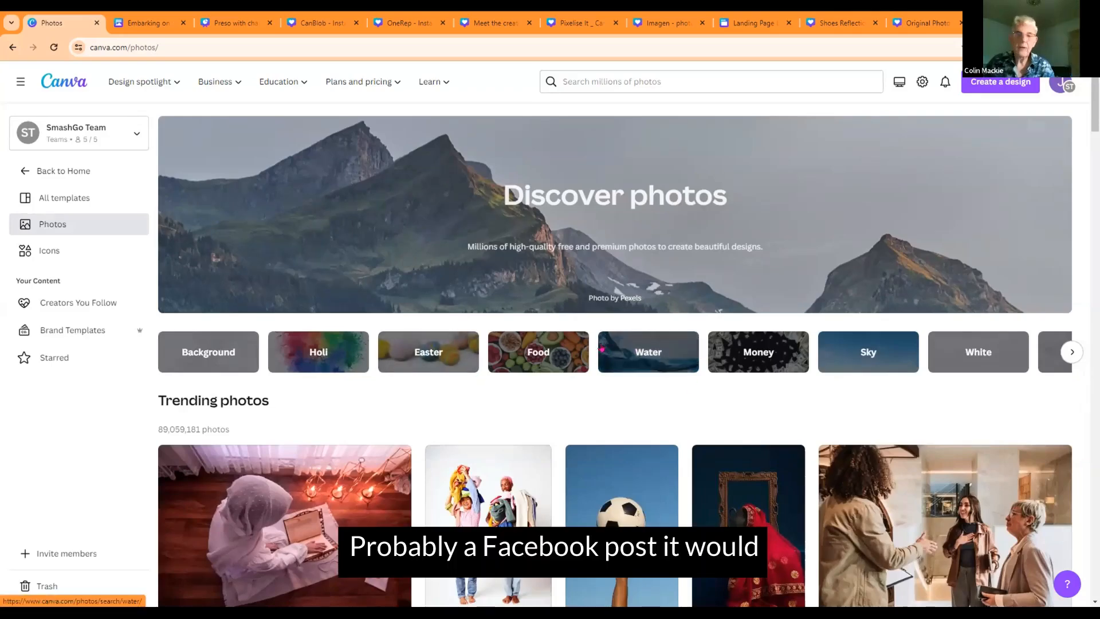
{"action": "left_click", "coordinate": [574, 81]}
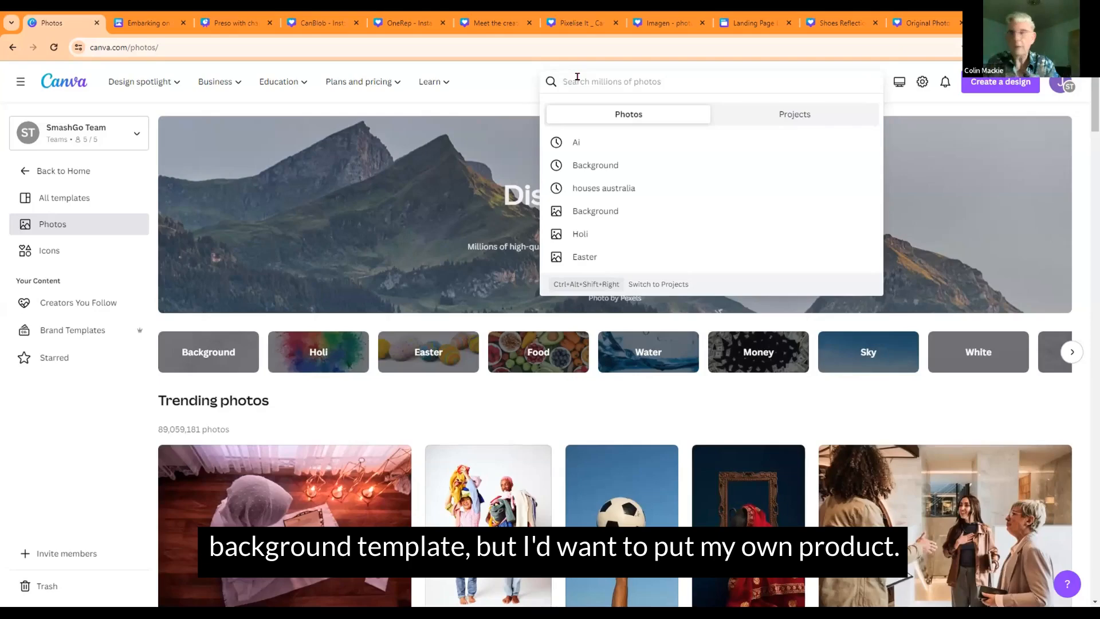
{"action": "type", "text": "b"}
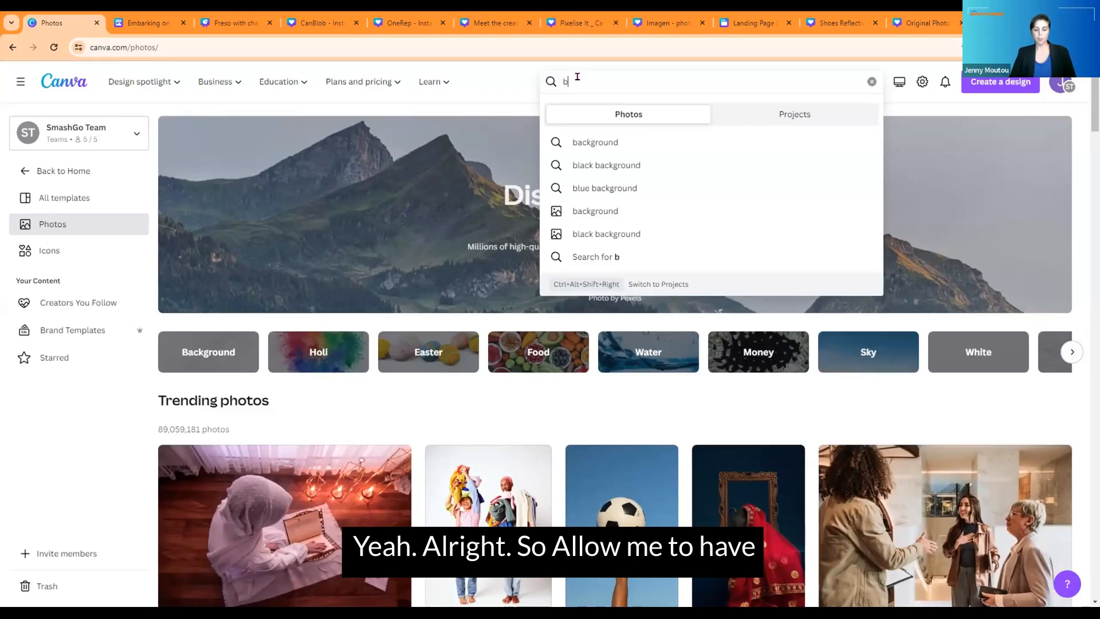
{"action": "type", "text": "ooks"}
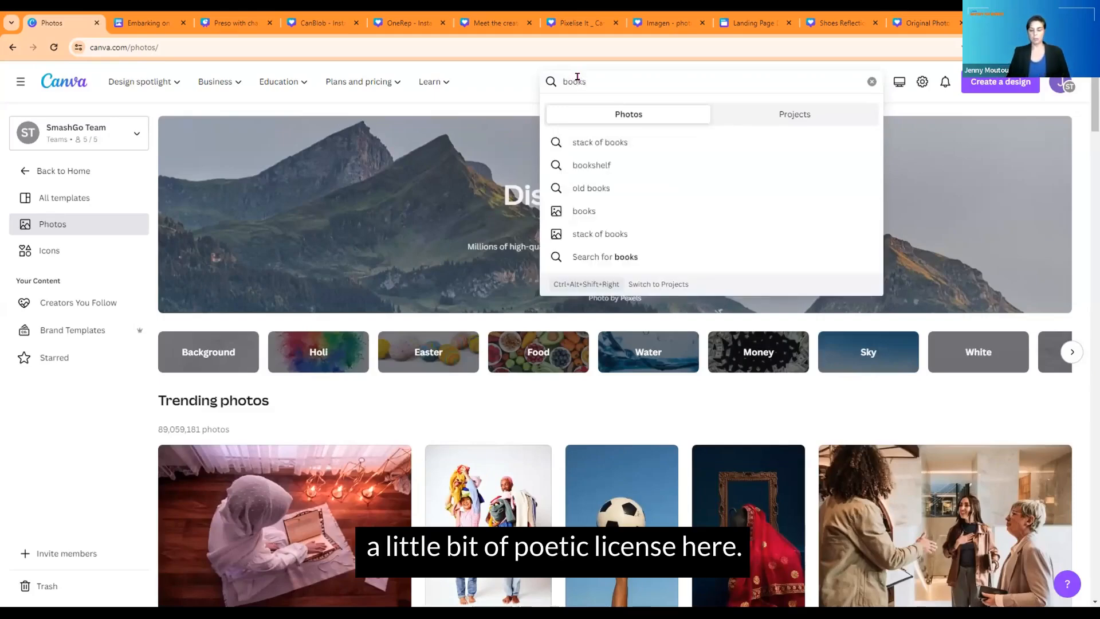
{"action": "key", "text": "Return"}
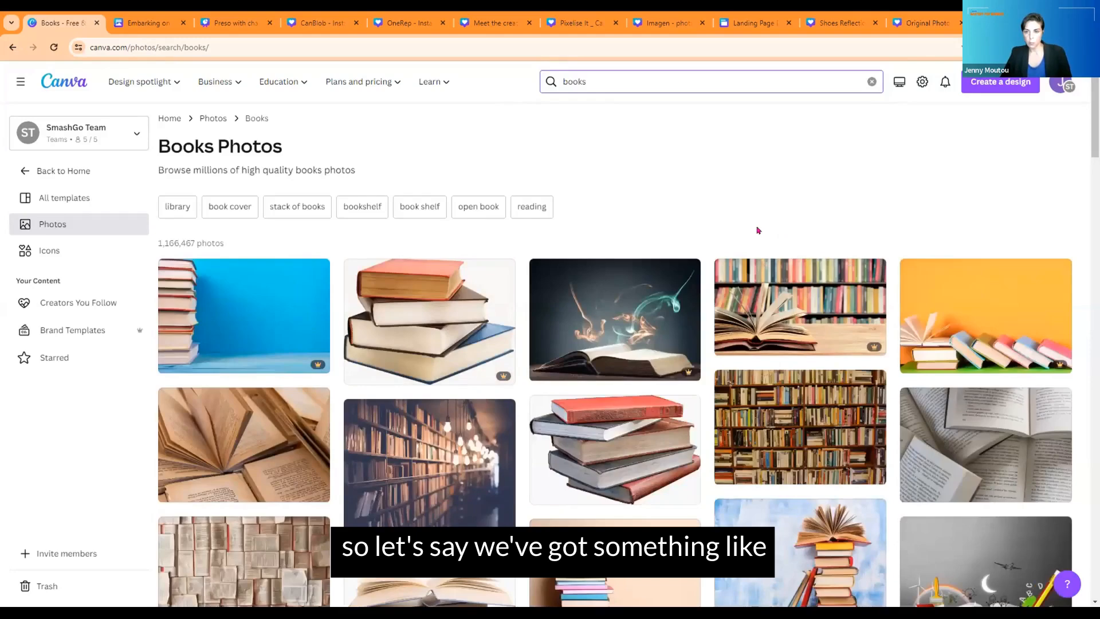
Choose the photo of several tall book stacks and use it in a new Facebook Post (Landscape) design.
{"action": "scroll", "coordinate": [756, 228], "scroll_direction": "down", "scroll_amount": 3}
{"action": "scroll", "coordinate": [710, 231], "scroll_direction": "down", "scroll_amount": 3}
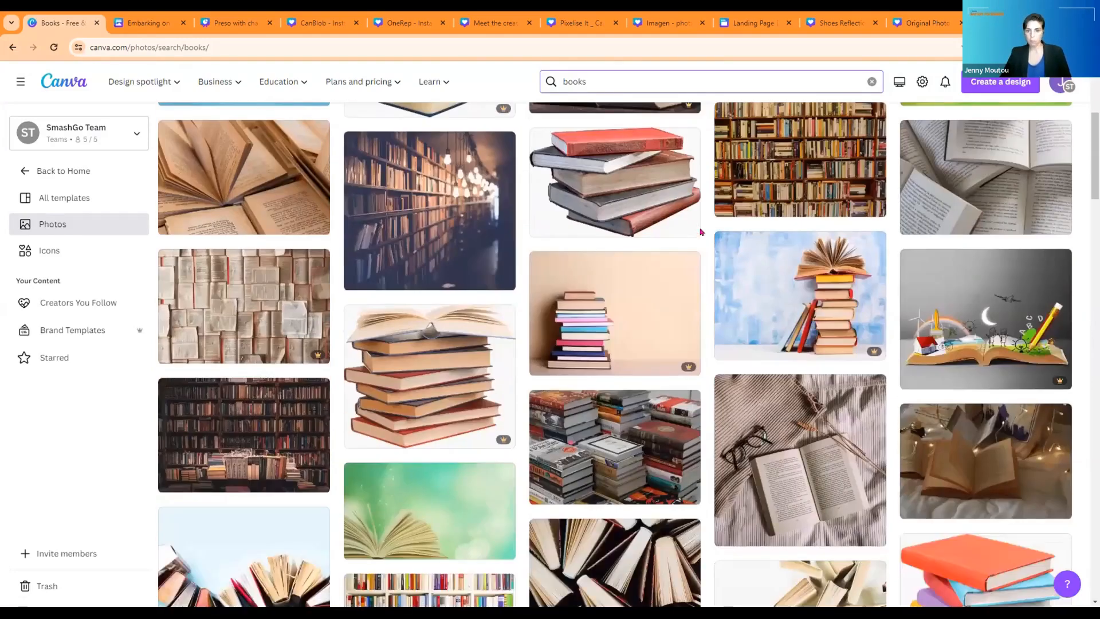
{"action": "scroll", "coordinate": [701, 232], "scroll_direction": "down", "scroll_amount": 6}
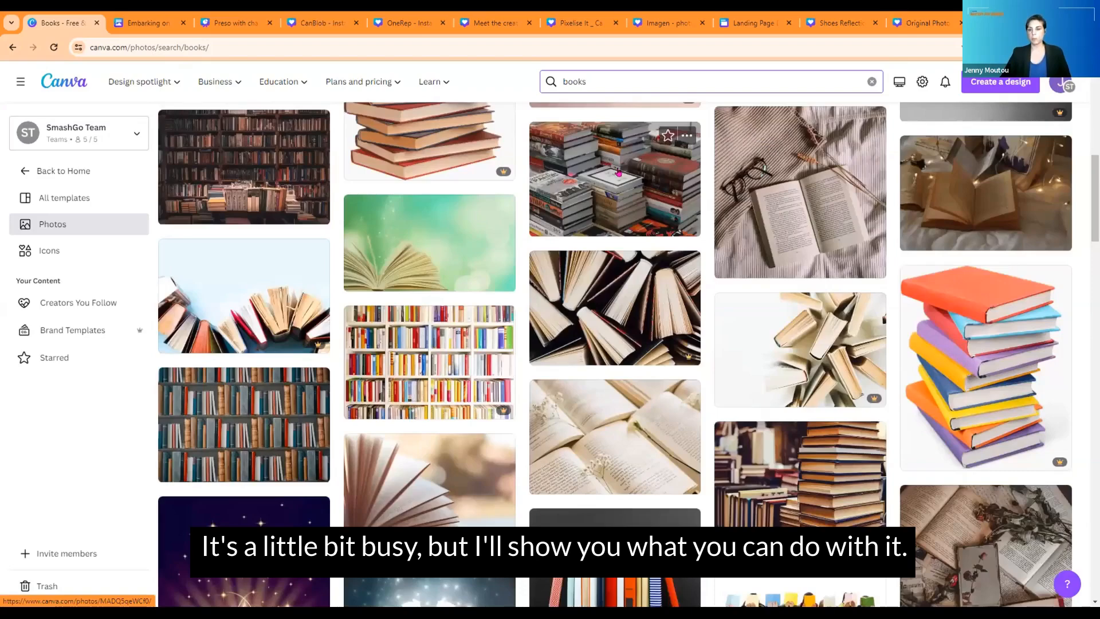
{"action": "left_click", "coordinate": [619, 172]}
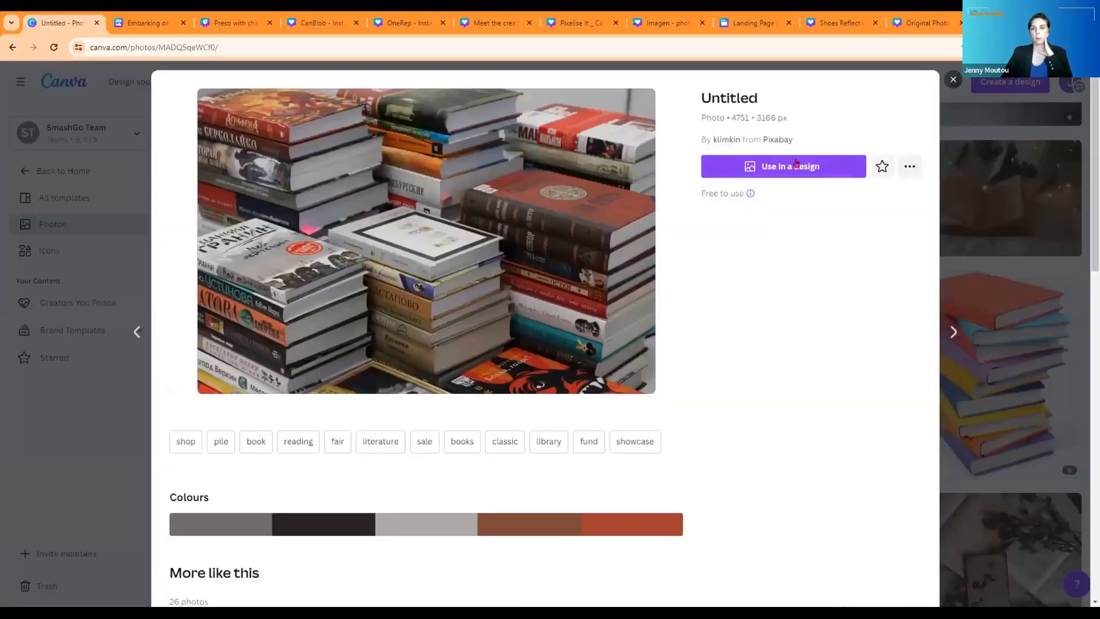
{"action": "left_click", "coordinate": [795, 166]}
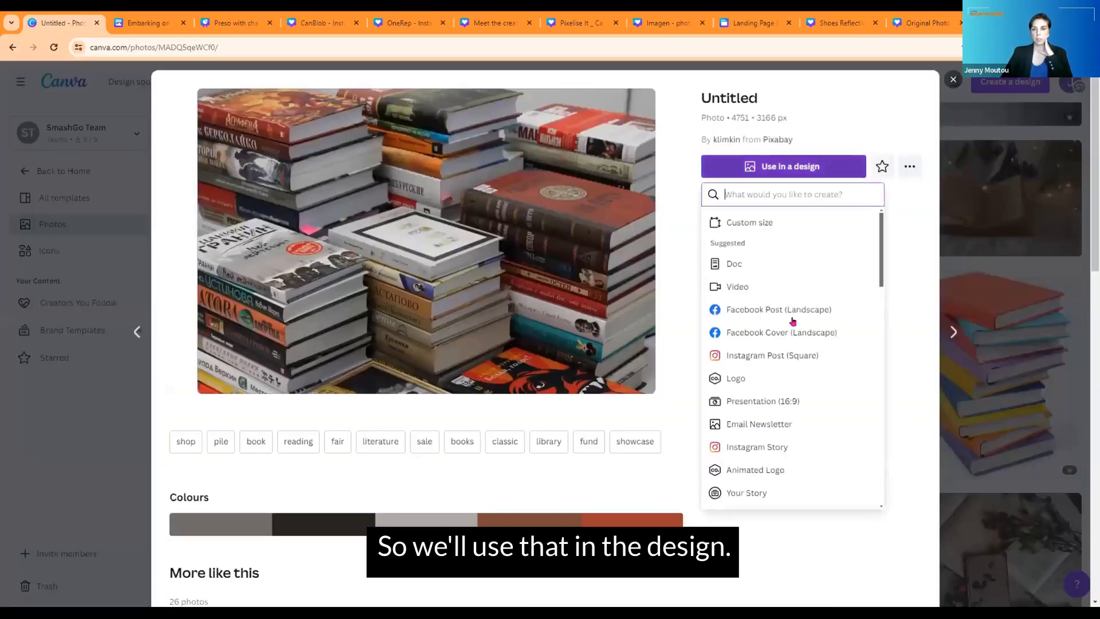
{"action": "left_click", "coordinate": [735, 310]}
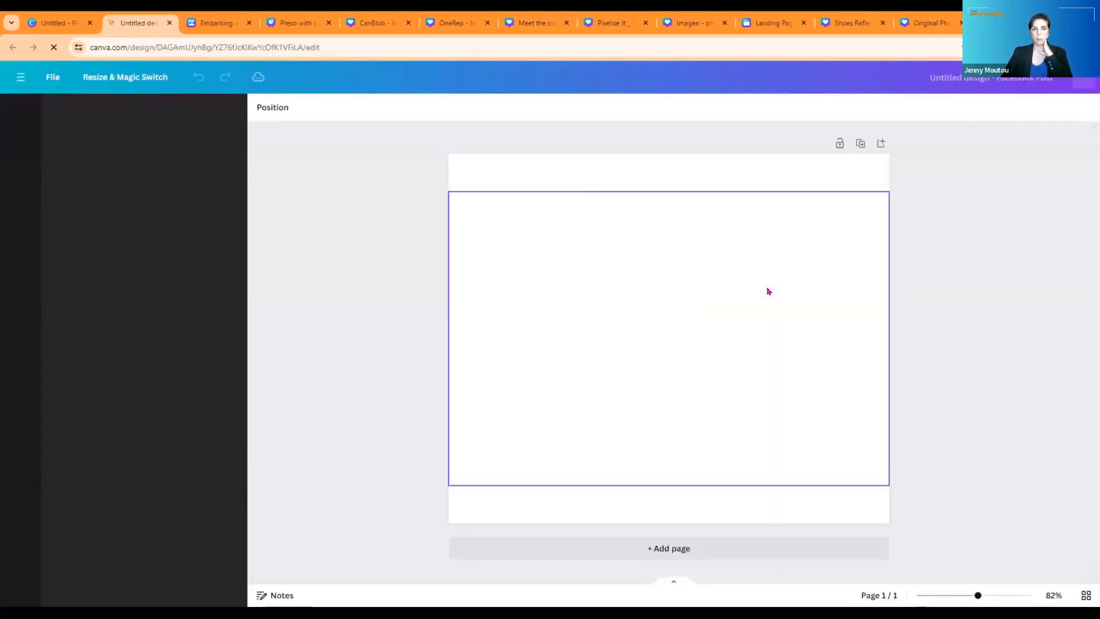
Reposition the book photo and stretch its frame downward and sideways until it covers the whole page.
{"action": "left_click_drag", "start_coordinate": [760, 306], "coordinate": [765, 240]}
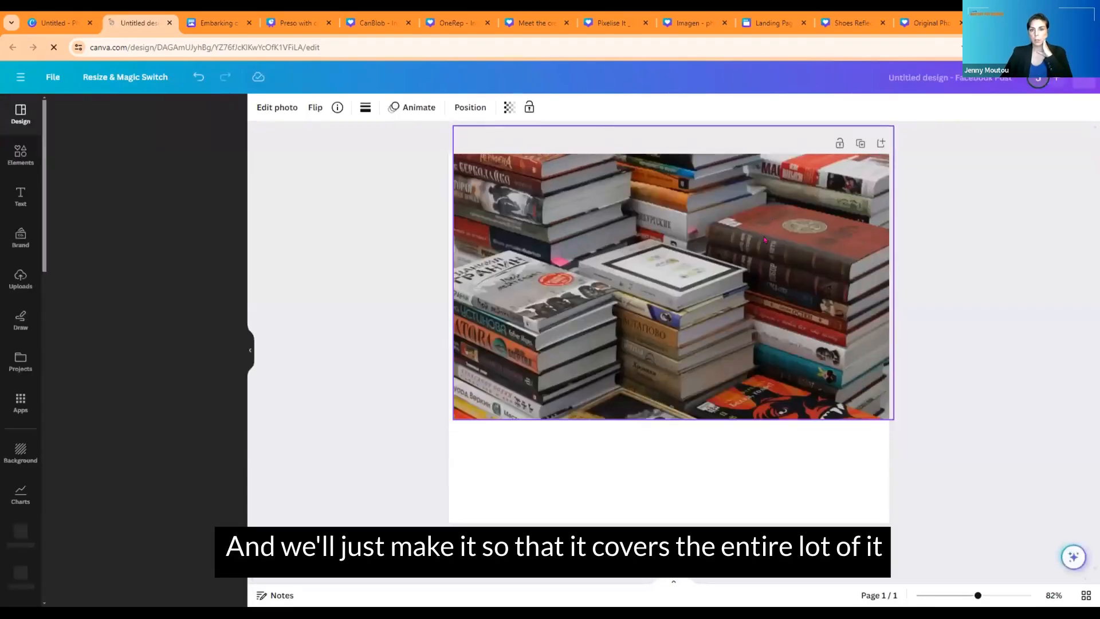
{"action": "left_click_drag", "start_coordinate": [727, 401], "coordinate": [673, 519]}
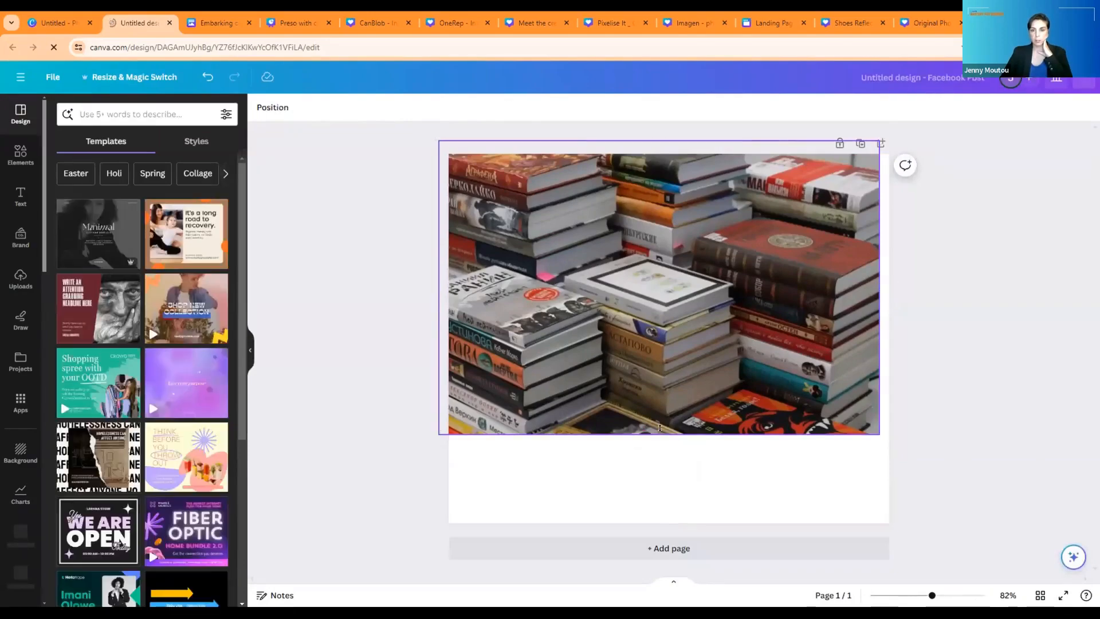
{"action": "left_click", "coordinate": [636, 414]}
{"action": "left_click_drag", "start_coordinate": [659, 435], "coordinate": [658, 521]}
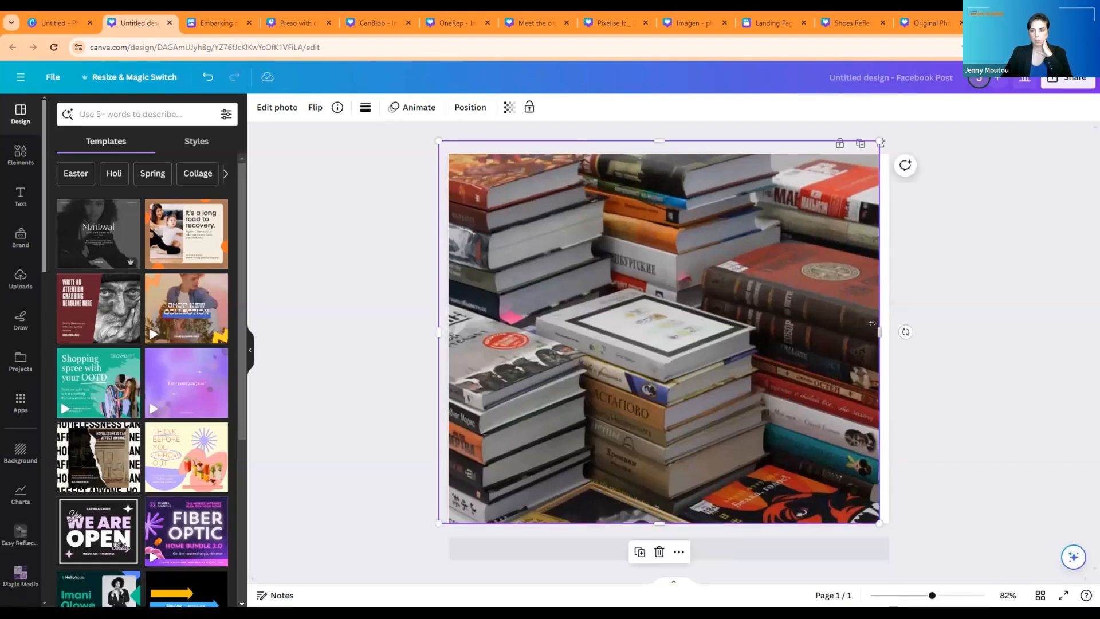
{"action": "left_click_drag", "start_coordinate": [878, 332], "coordinate": [912, 331]}
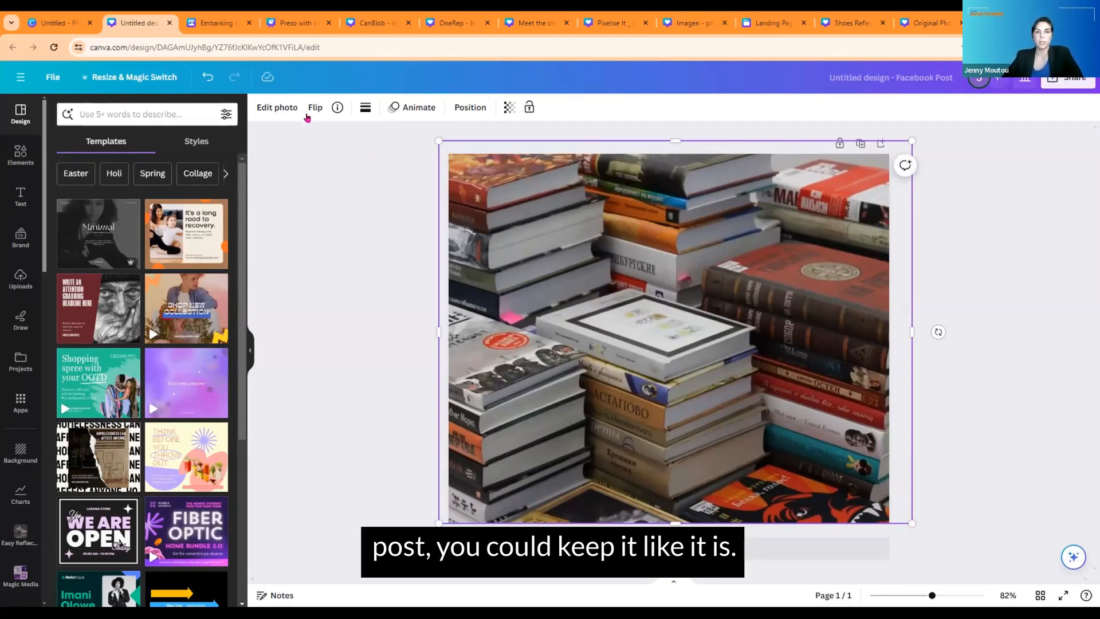
Look through the photo filters available for the book image, from Natural to Colour Pop.
{"action": "left_click", "coordinate": [264, 109]}
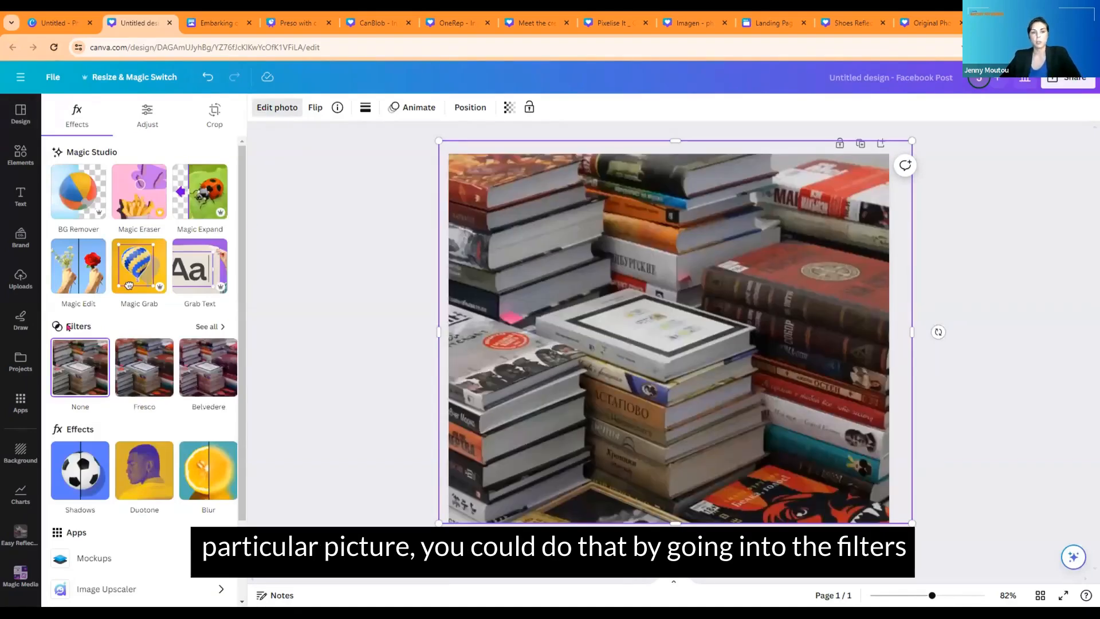
{"action": "left_click", "coordinate": [208, 326]}
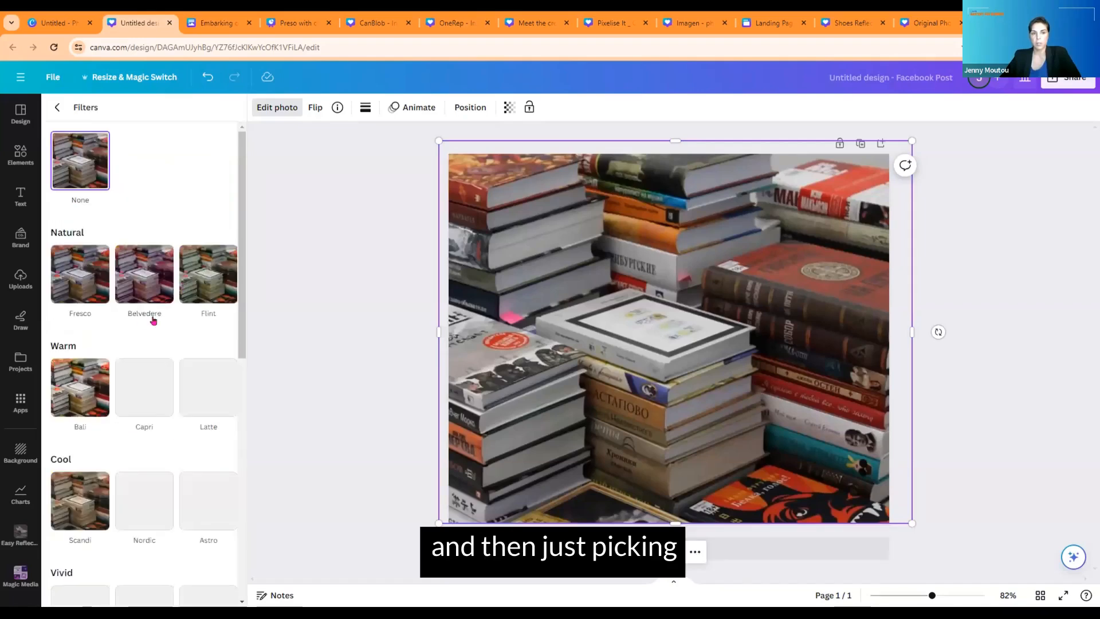
{"action": "scroll", "coordinate": [145, 272], "scroll_direction": "down", "scroll_amount": 5}
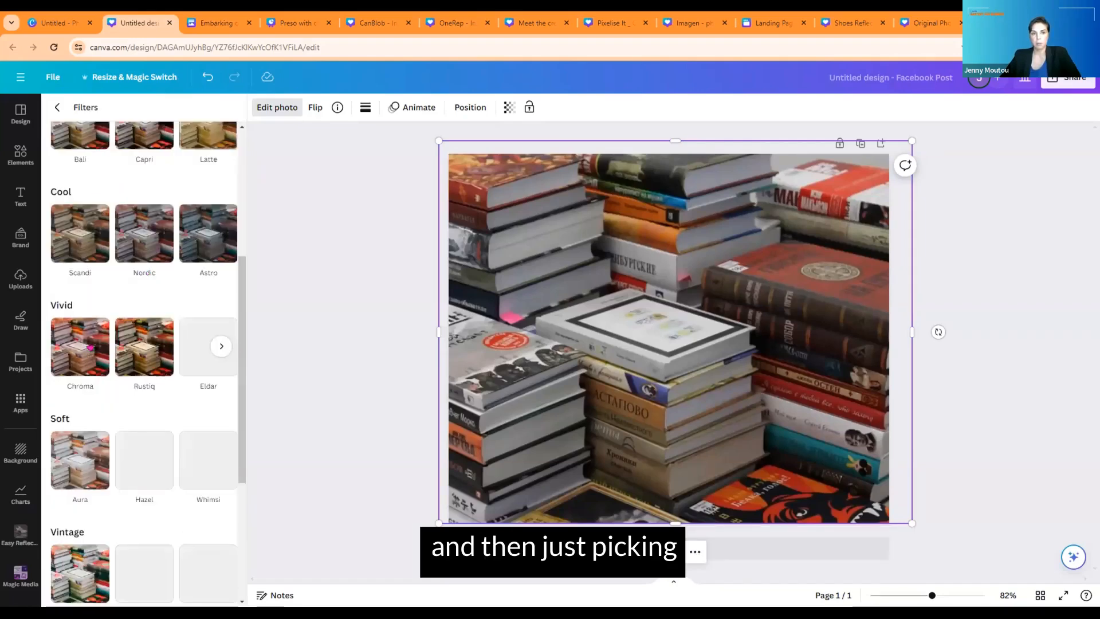
{"action": "scroll", "coordinate": [111, 392], "scroll_direction": "down", "scroll_amount": 3}
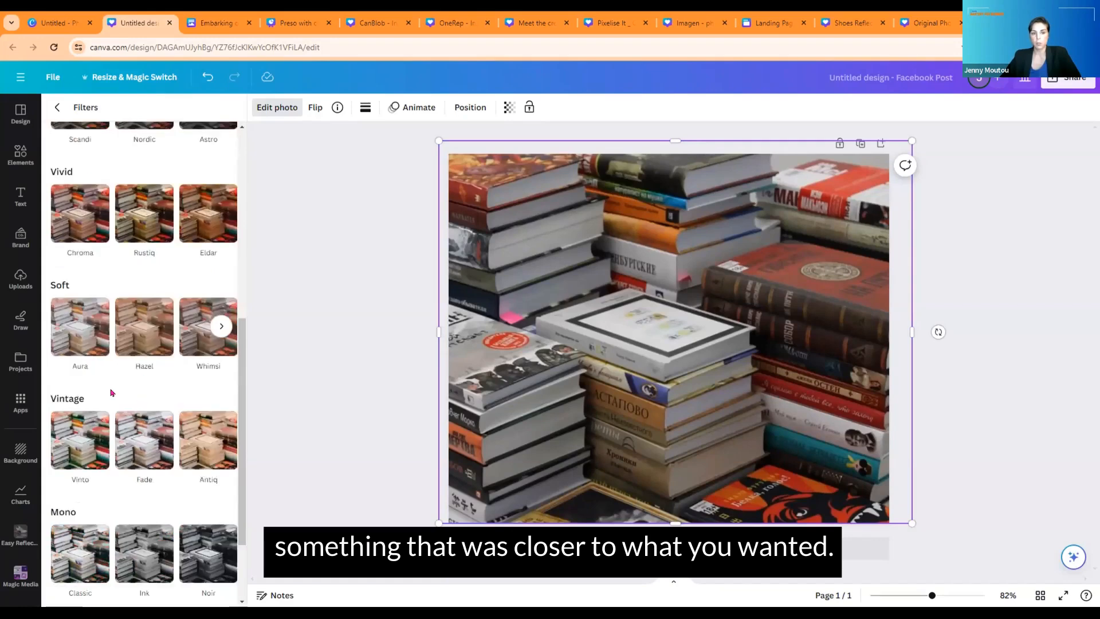
{"action": "scroll", "coordinate": [112, 392], "scroll_direction": "down", "scroll_amount": 2}
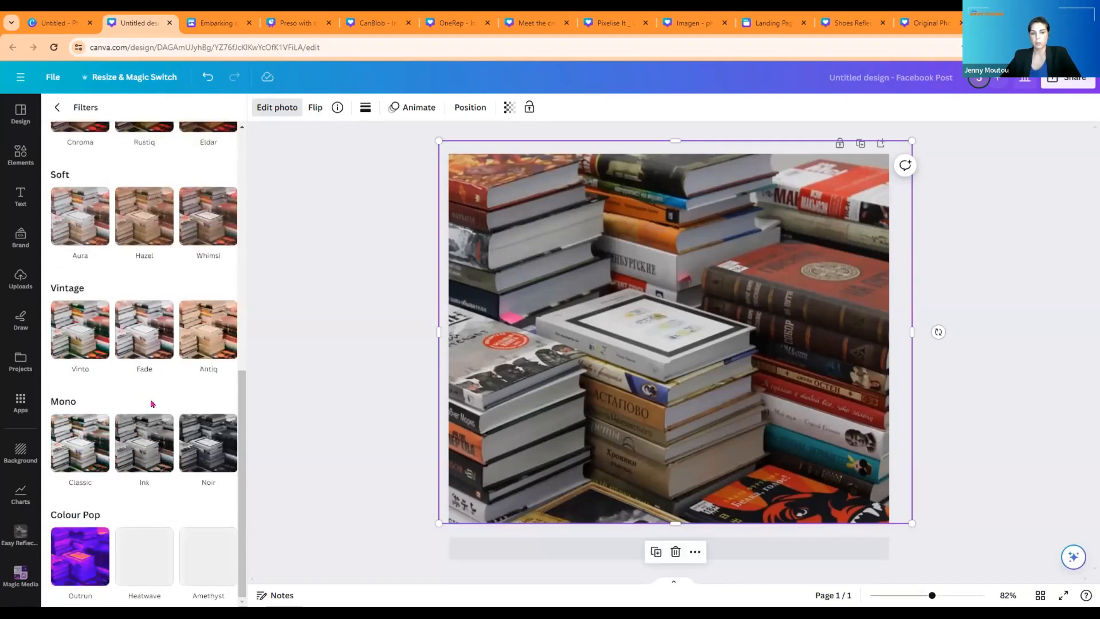
{"action": "left_click", "coordinate": [602, 202]}
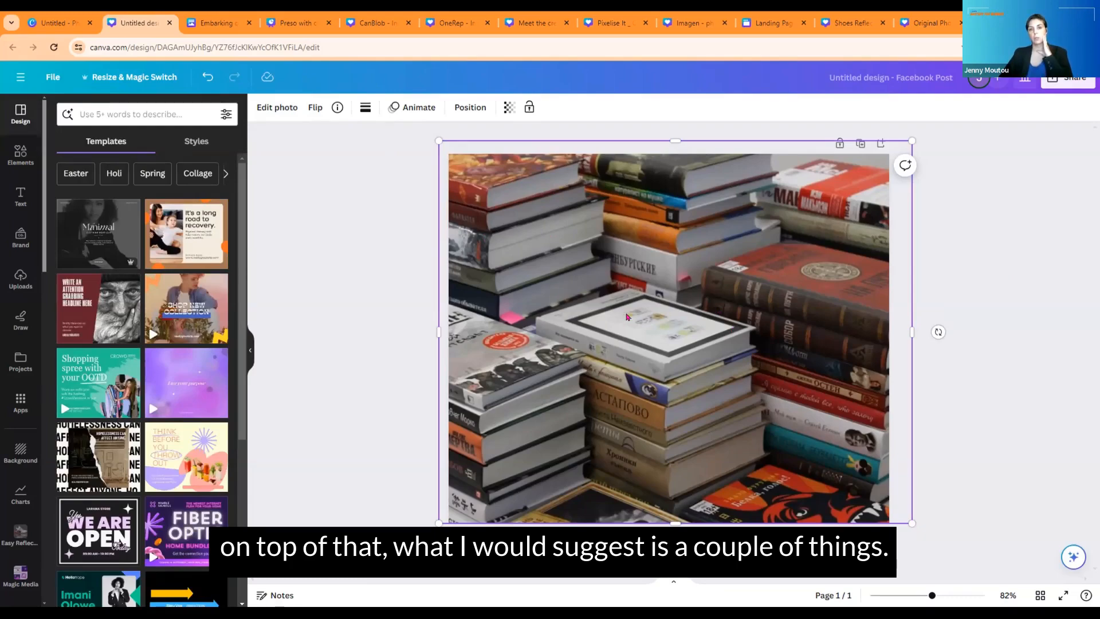
Fade the book photo to a light, washed-out background by adjusting its transparency.
{"action": "left_click", "coordinate": [509, 108]}
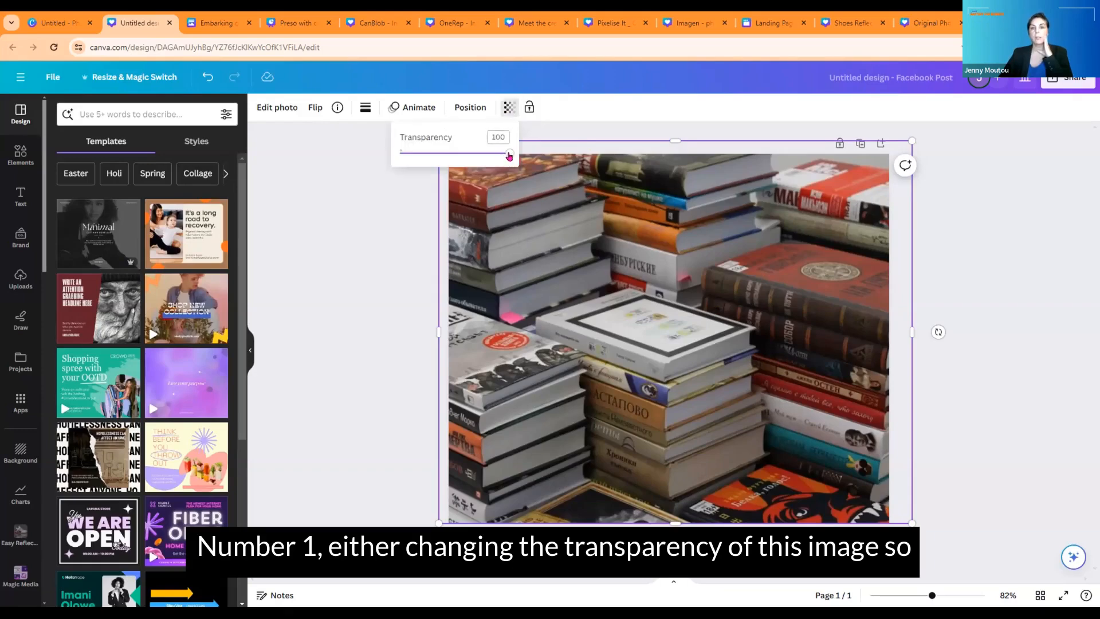
{"action": "left_click_drag", "start_coordinate": [483, 164], "coordinate": [420, 175]}
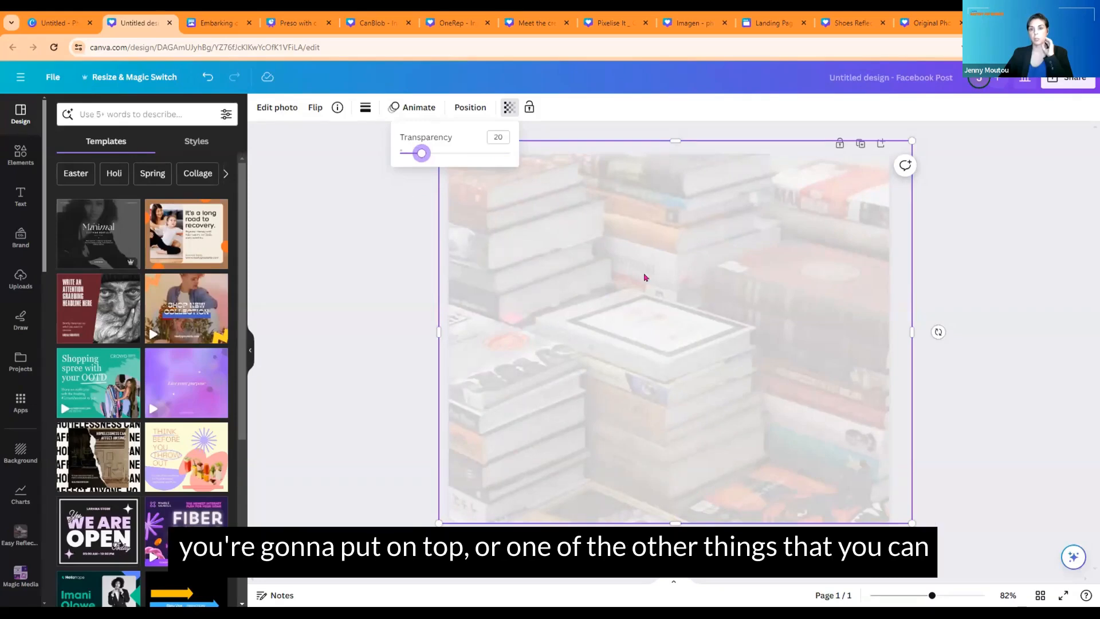
{"action": "left_click", "coordinate": [427, 155]}
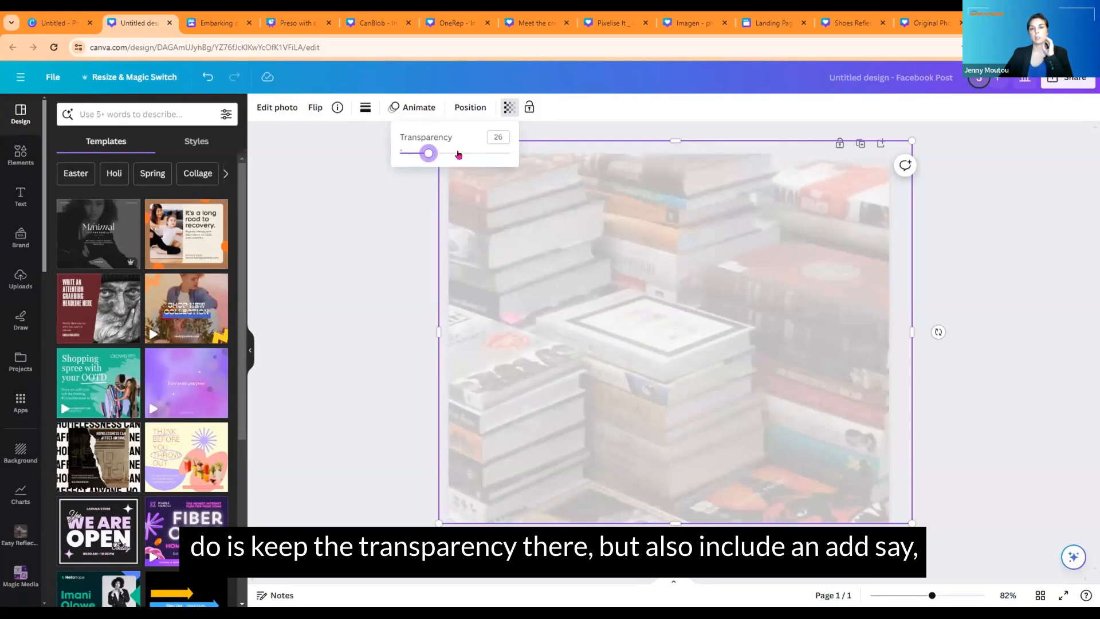
{"action": "left_click_drag", "start_coordinate": [430, 154], "coordinate": [438, 154]}
{"action": "left_click", "coordinate": [281, 212]}
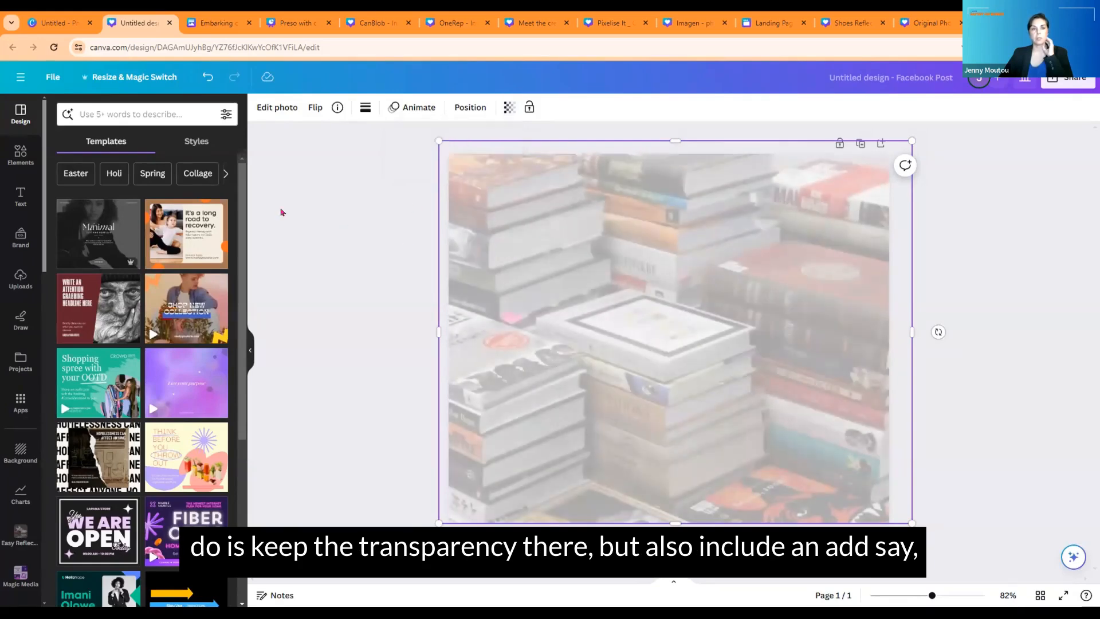
Add a square shape over the faded books and fill it with the photo colour #a43f2c.
{"action": "left_click", "coordinate": [19, 152]}
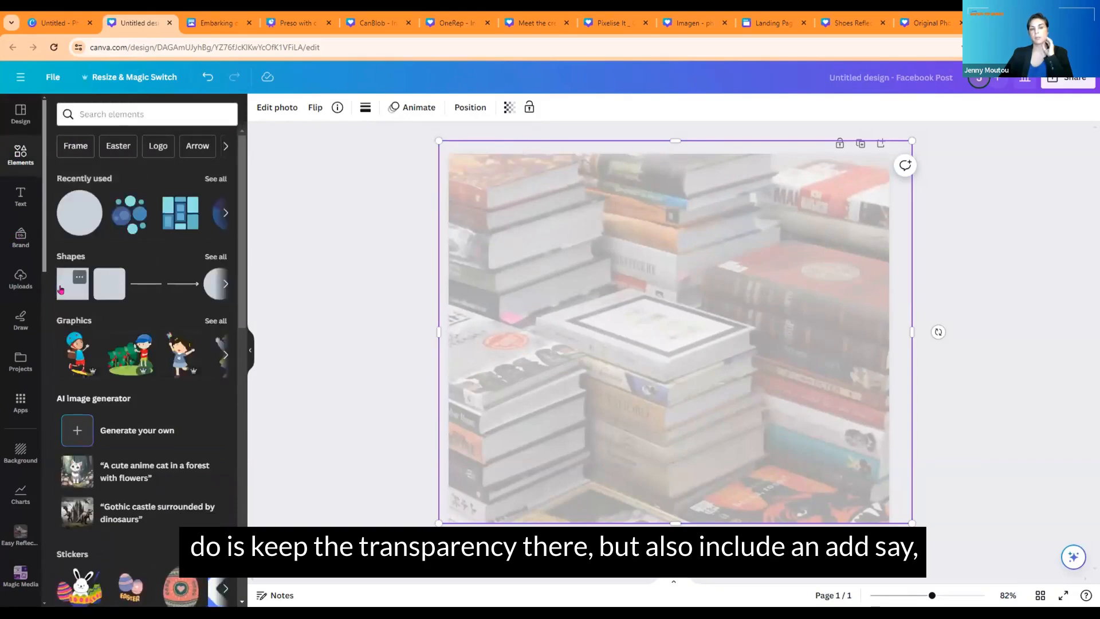
{"action": "left_click", "coordinate": [60, 290]}
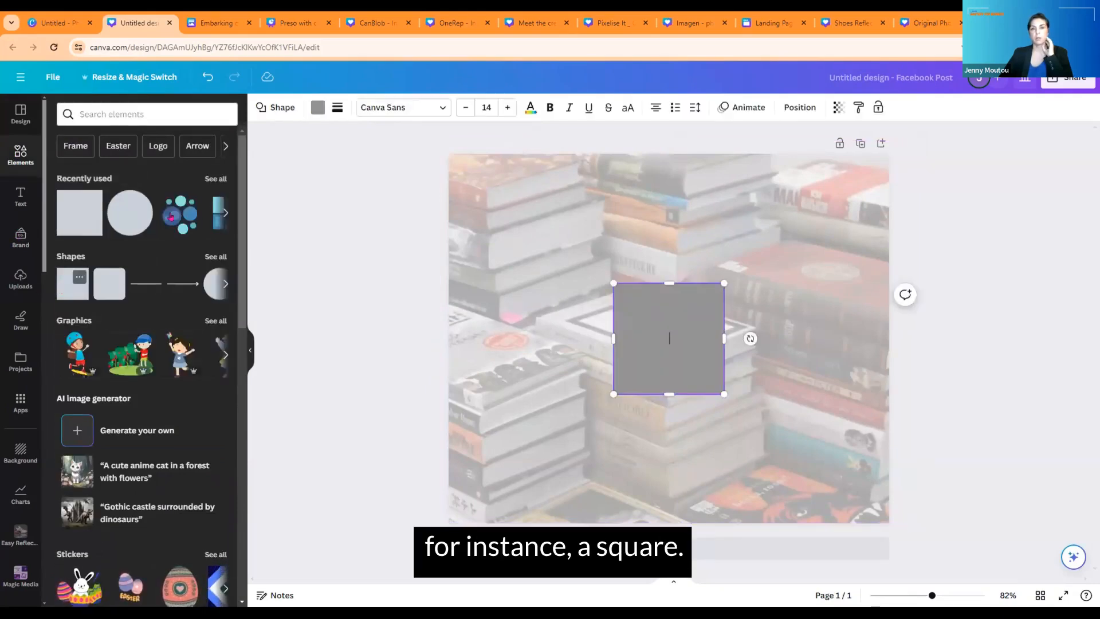
{"action": "left_click", "coordinate": [311, 111]}
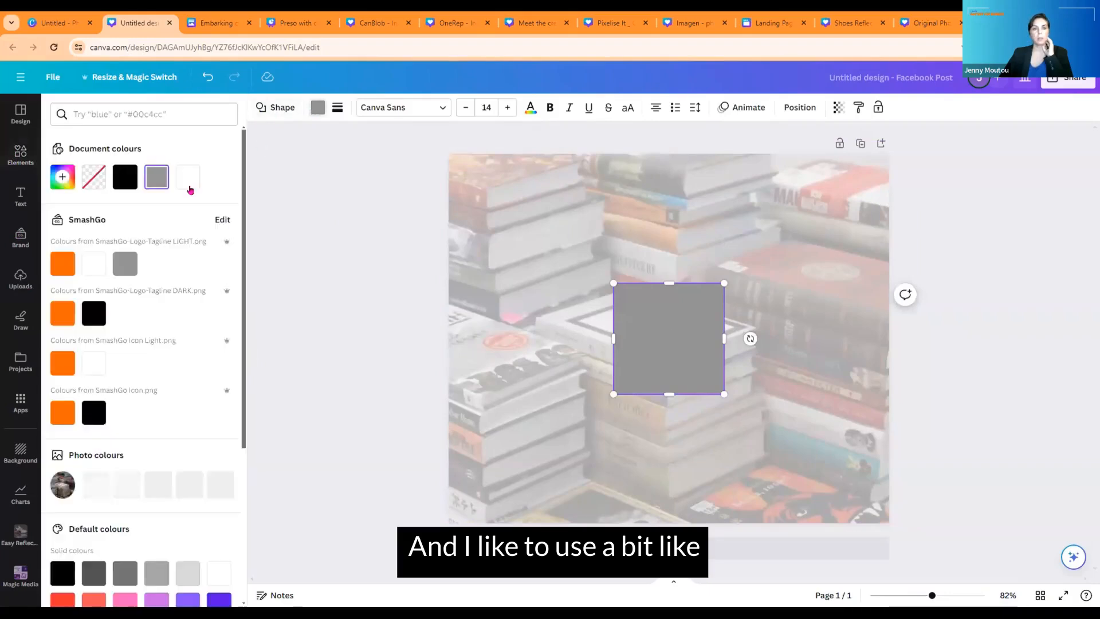
{"action": "scroll", "coordinate": [187, 200], "scroll_direction": "down", "scroll_amount": 5}
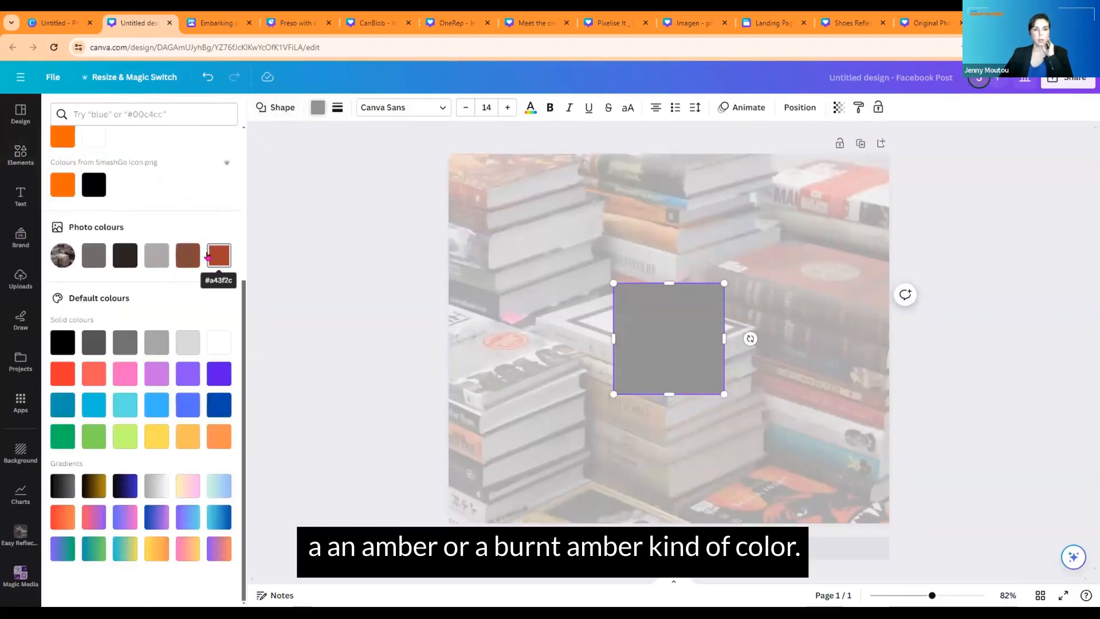
{"action": "left_click", "coordinate": [208, 256]}
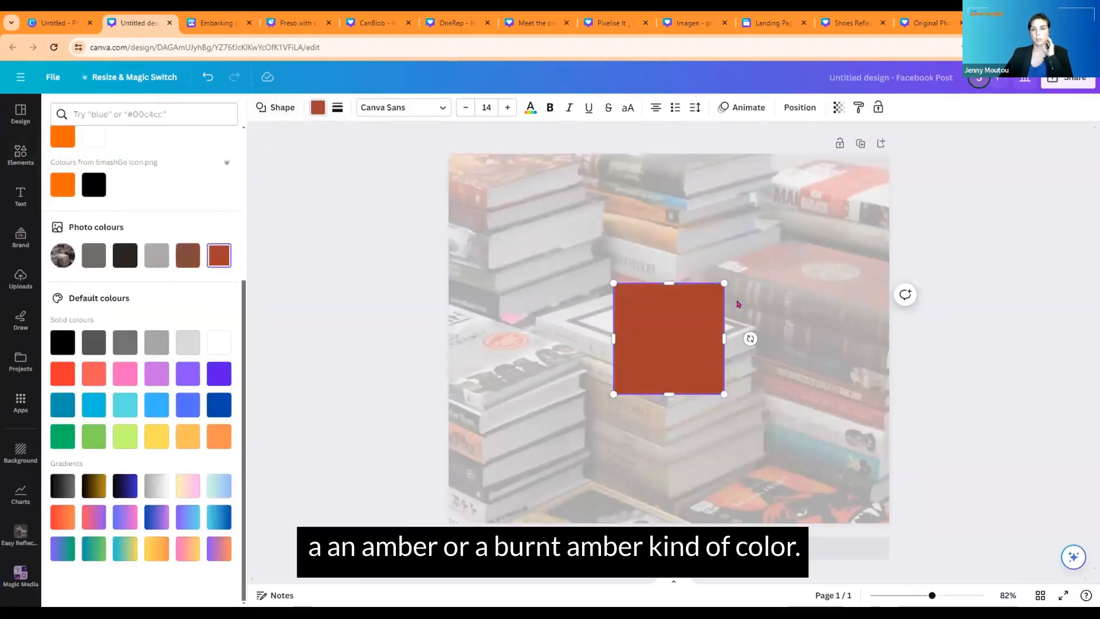
Make the burnt-amber square semi-transparent and enlarge it until it covers the entire page as a tint.
{"action": "left_click", "coordinate": [836, 108]}
{"action": "left_click_drag", "start_coordinate": [837, 153], "coordinate": [774, 166]}
{"action": "left_click_drag", "start_coordinate": [724, 283], "coordinate": [878, 145]}
{"action": "left_click_drag", "start_coordinate": [613, 393], "coordinate": [410, 534]}
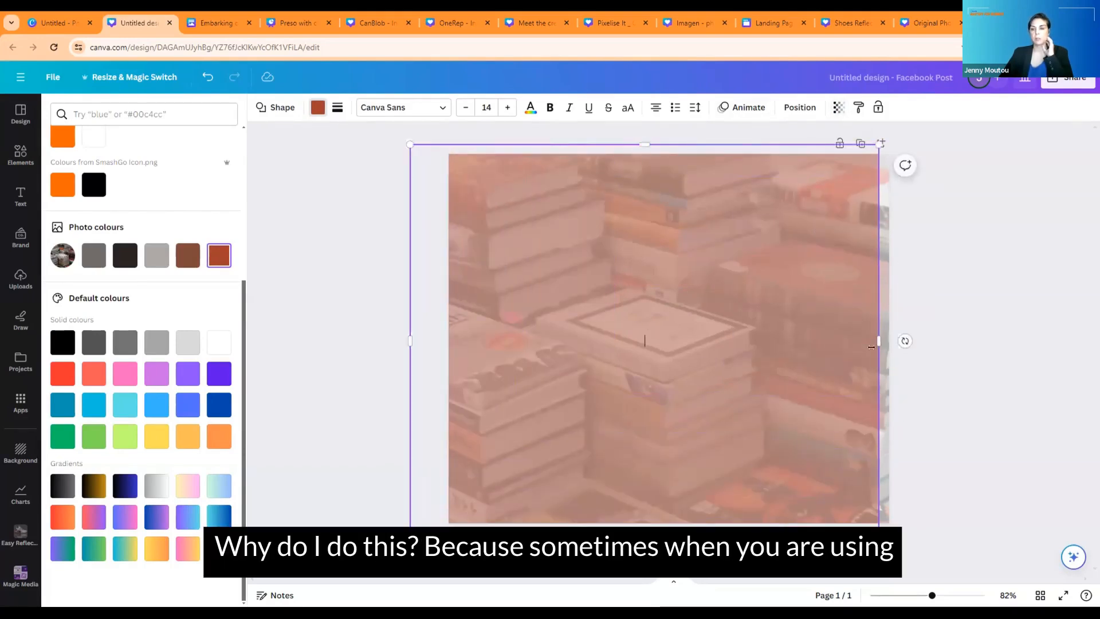
{"action": "left_click_drag", "start_coordinate": [876, 341], "coordinate": [943, 341]}
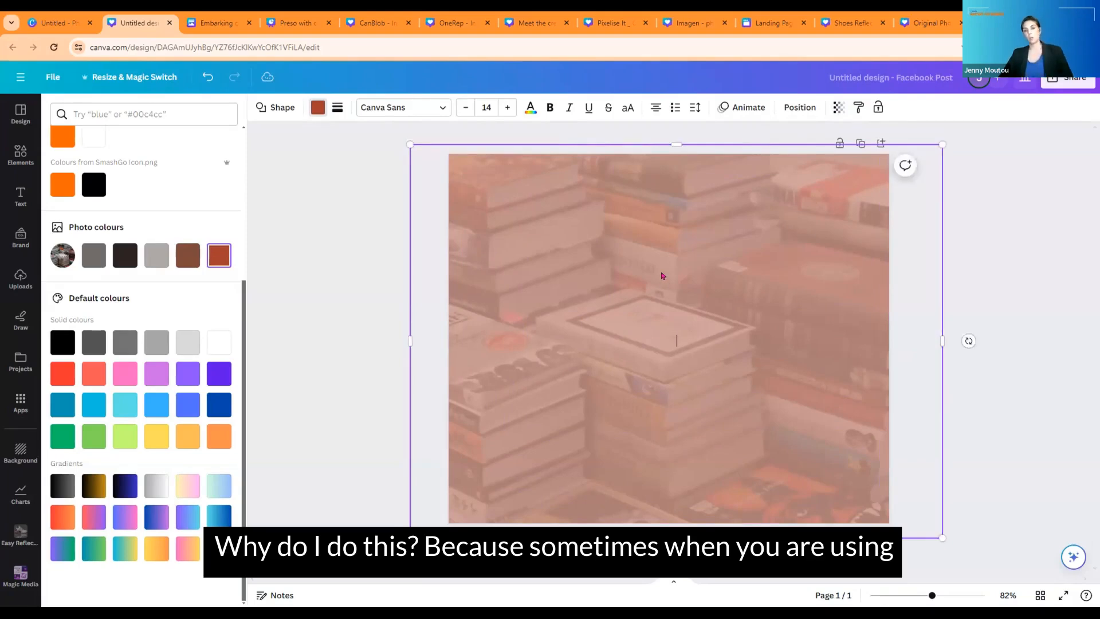
Move the tint square off the left part of the book photo and add the text "Enter your text here" in TAN Songbird.
{"action": "left_click_drag", "start_coordinate": [724, 292], "coordinate": [864, 312]}
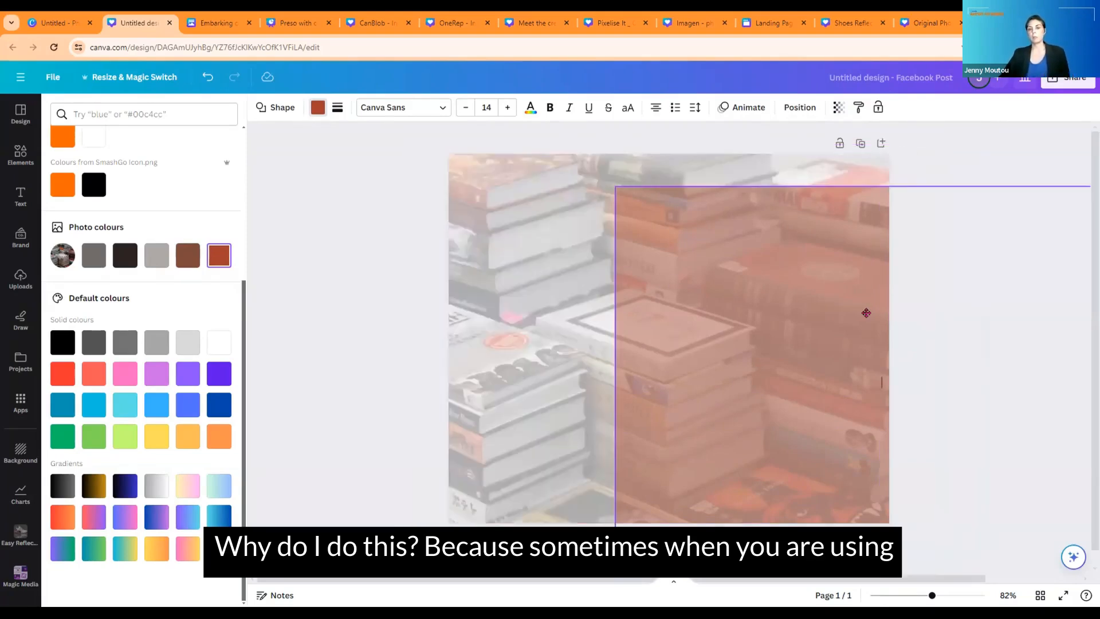
{"action": "left_click", "coordinate": [534, 257]}
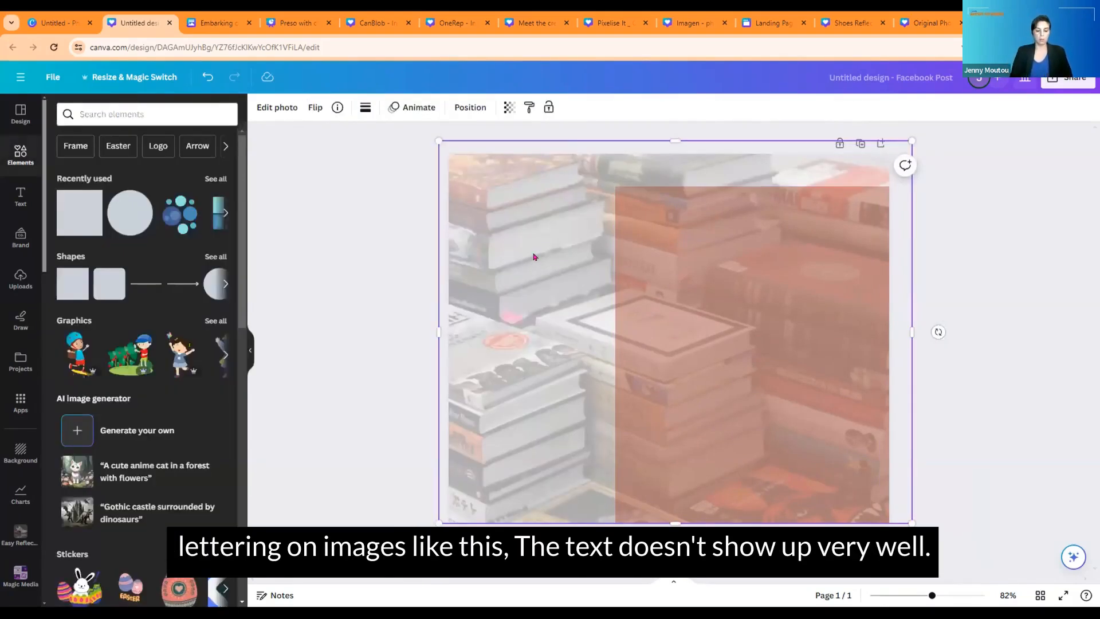
{"action": "key", "text": "t"}
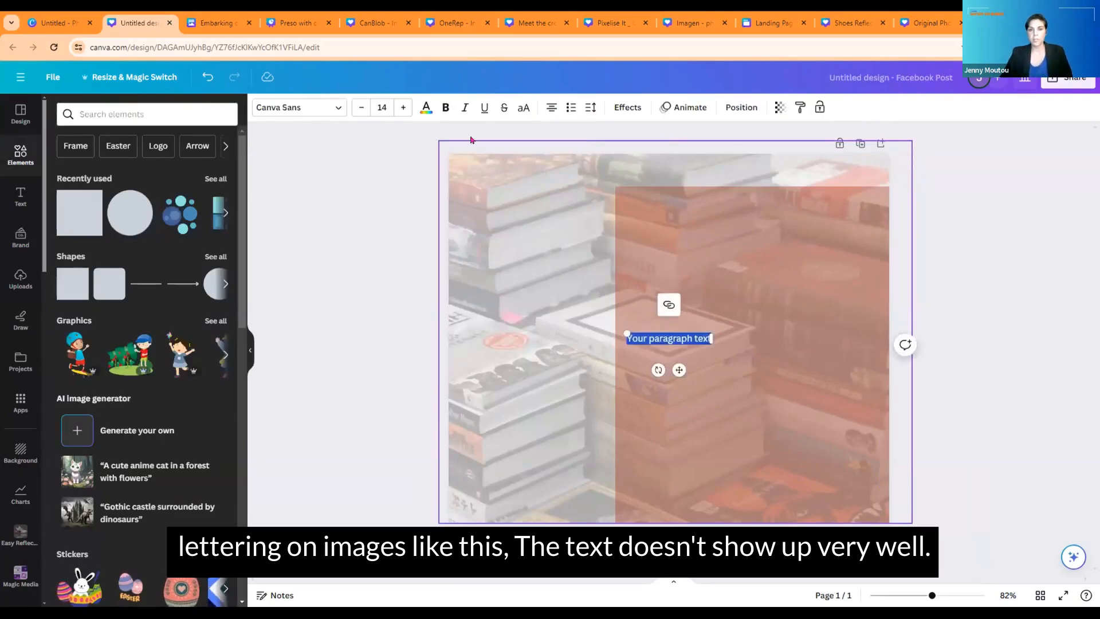
{"action": "left_click", "coordinate": [309, 111]}
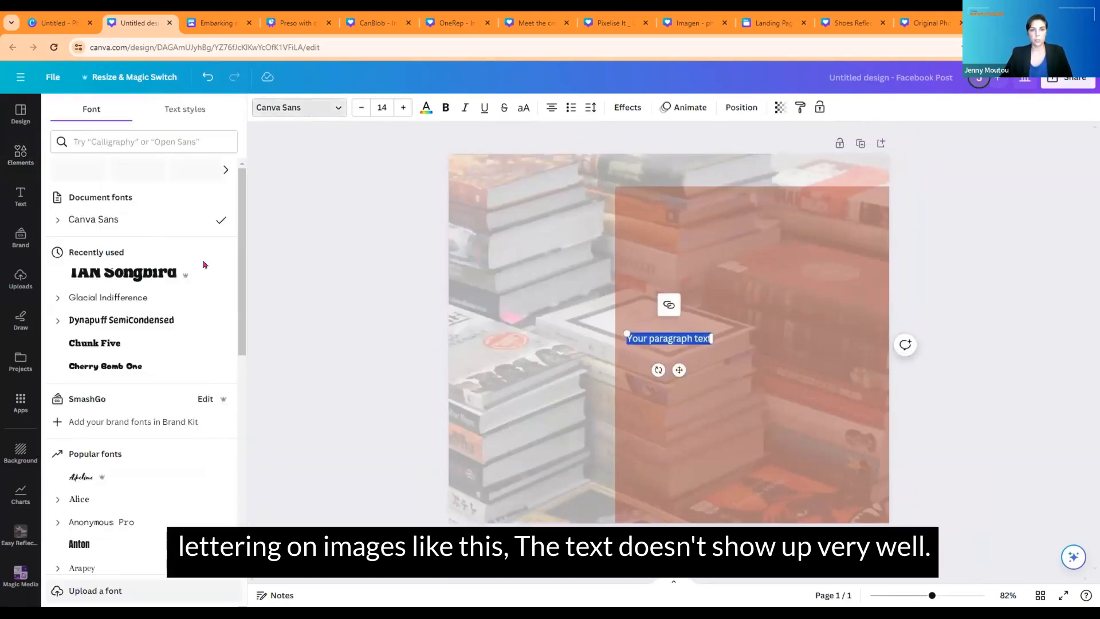
{"action": "left_click", "coordinate": [108, 275]}
{"action": "left_click", "coordinate": [100, 418]}
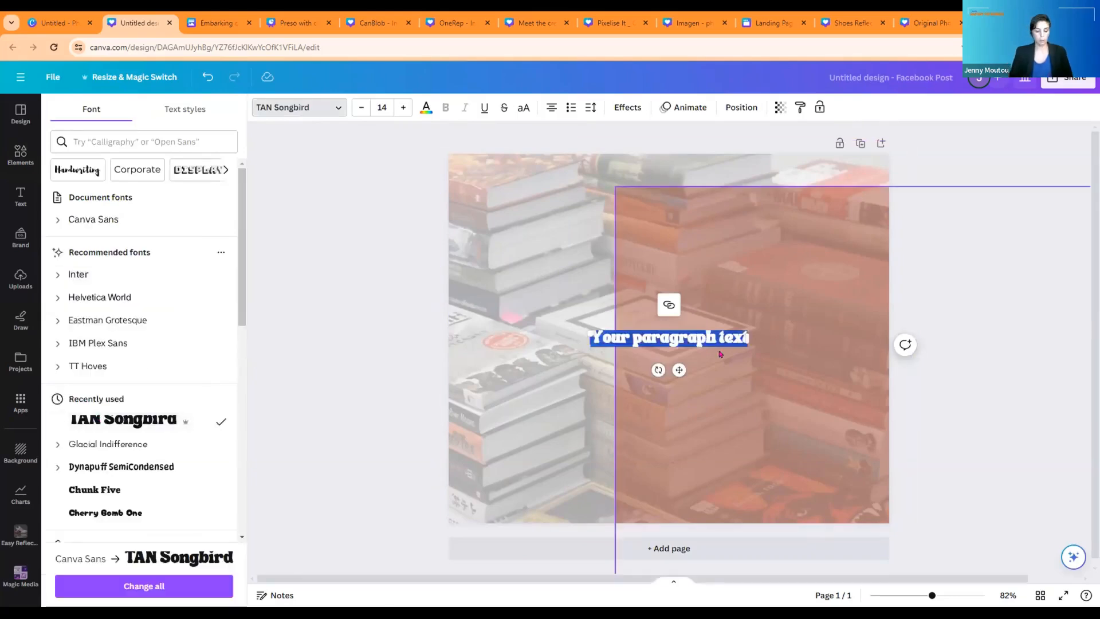
{"action": "type", "text": "Enter"}
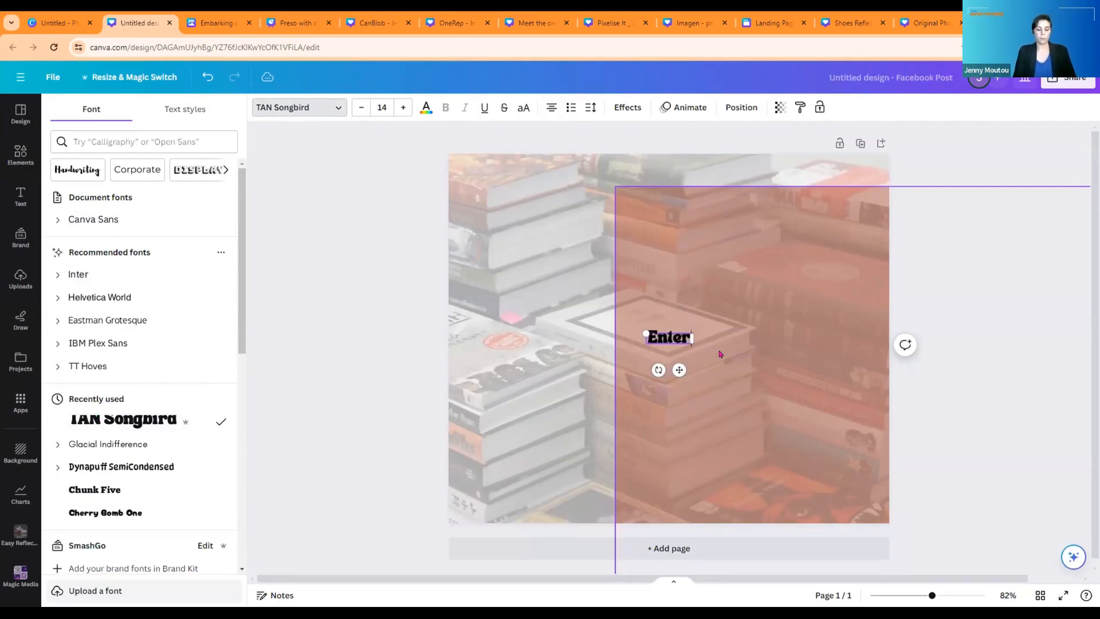
{"action": "type", "text": " your text5"}
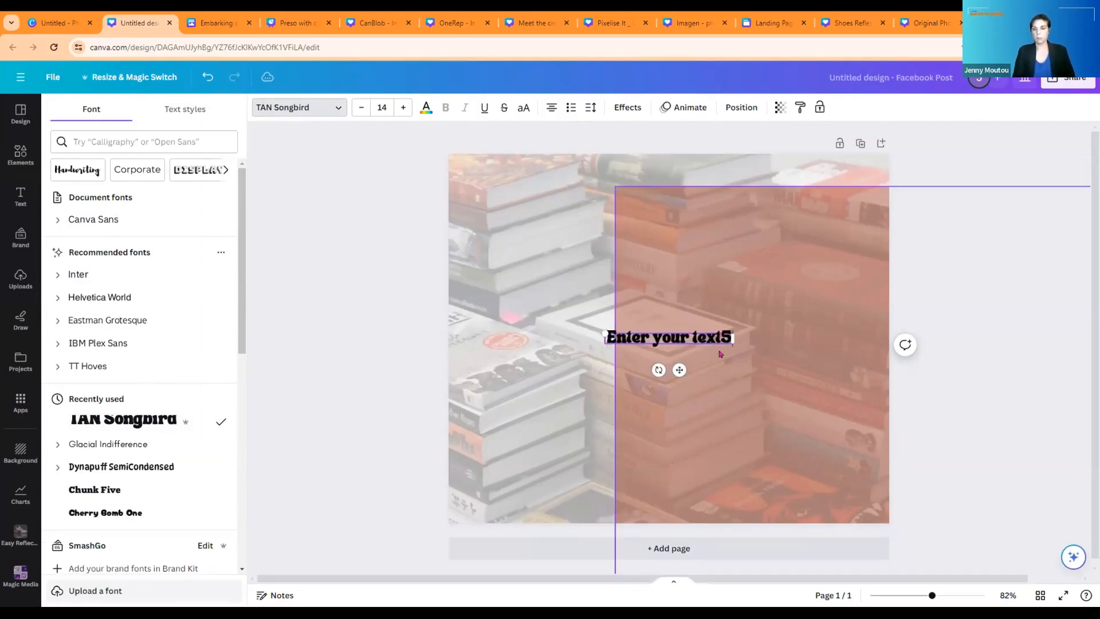
{"action": "type", "text": " here"}
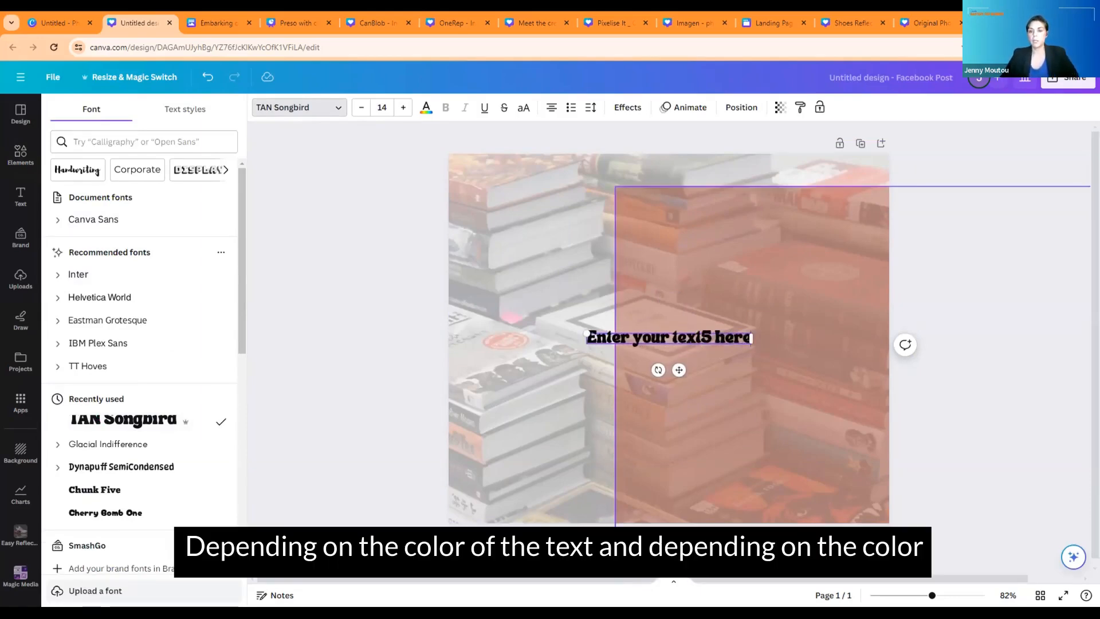
{"action": "left_click", "coordinate": [713, 336]}
{"action": "key", "text": "BackSpace"}
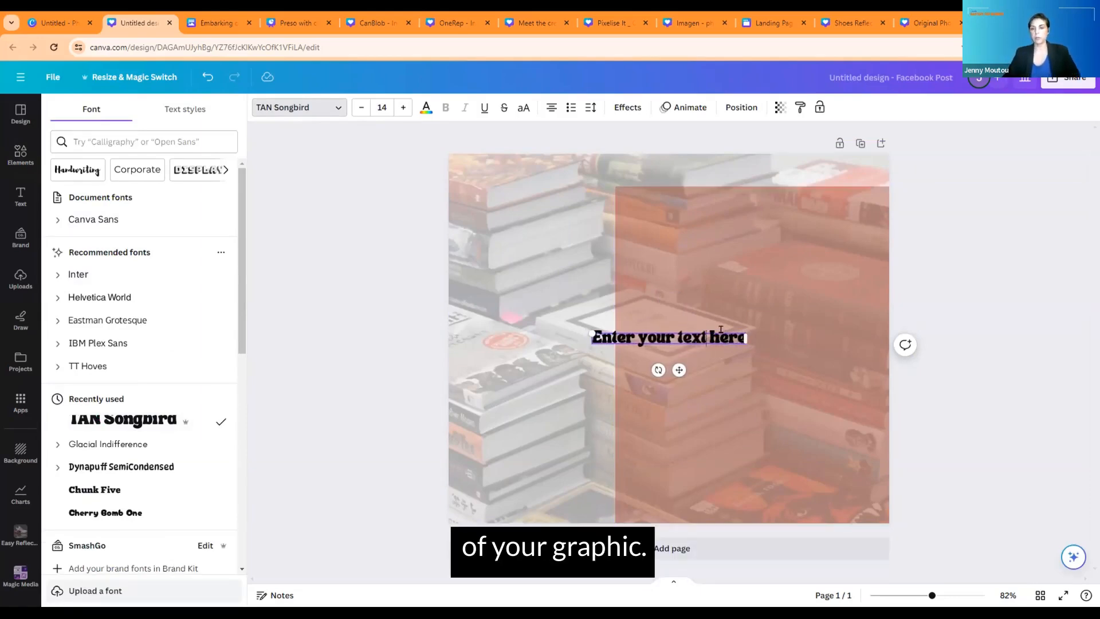
Place the text over the untinted books and put a duplicate of it over the tinted area for comparison.
{"action": "left_click_drag", "start_coordinate": [677, 369], "coordinate": [536, 277]}
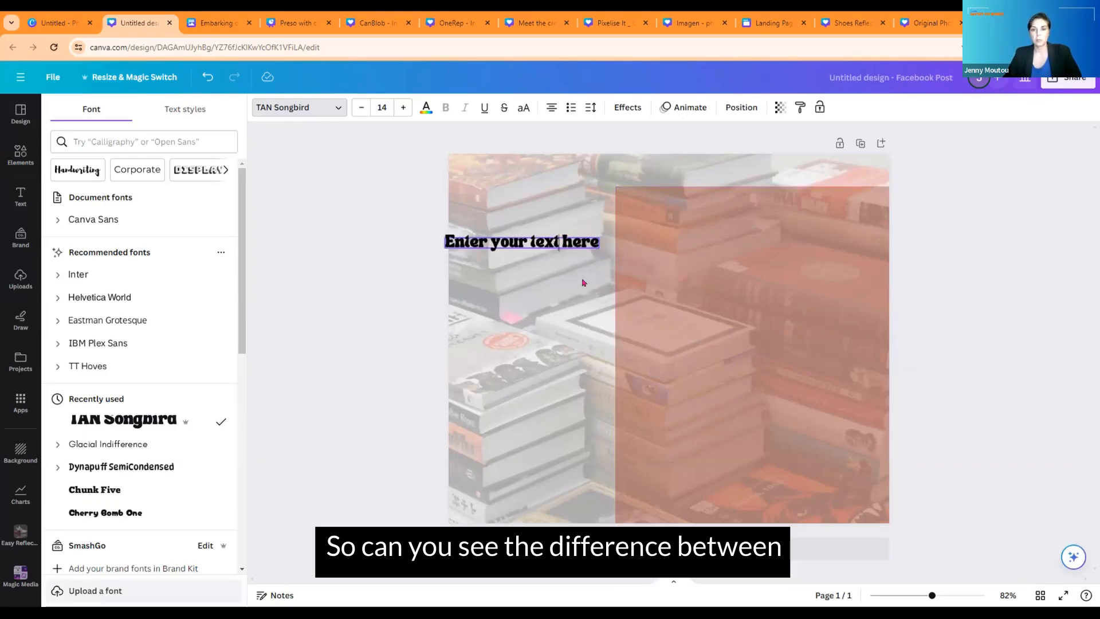
{"action": "left_click_drag", "start_coordinate": [817, 333], "coordinate": [961, 376]}
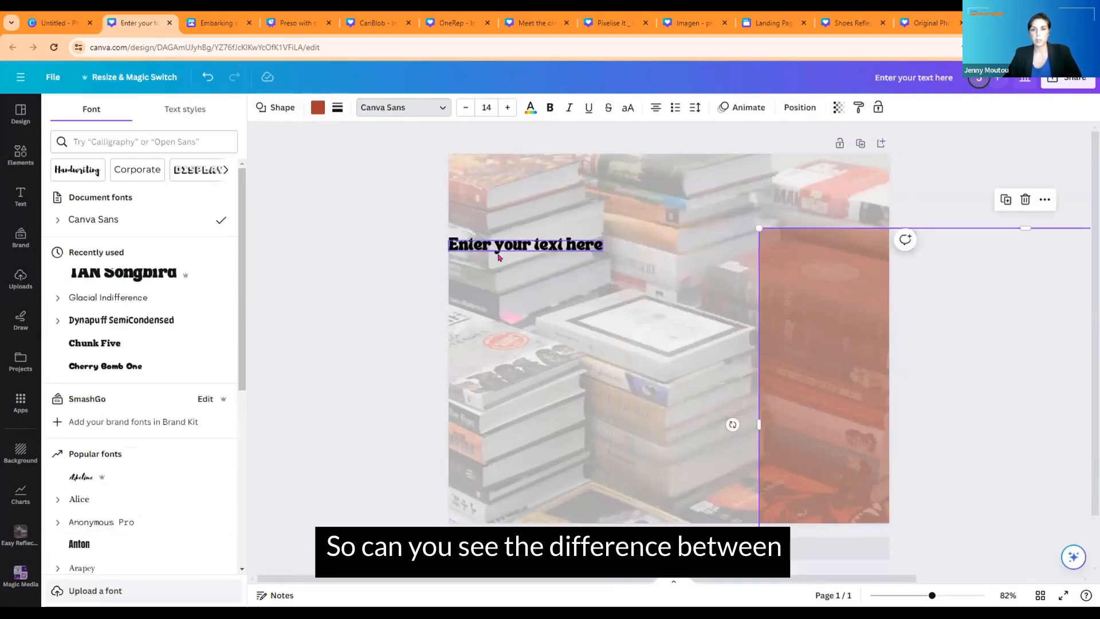
{"action": "left_click_drag", "start_coordinate": [497, 250], "coordinate": [535, 290]}
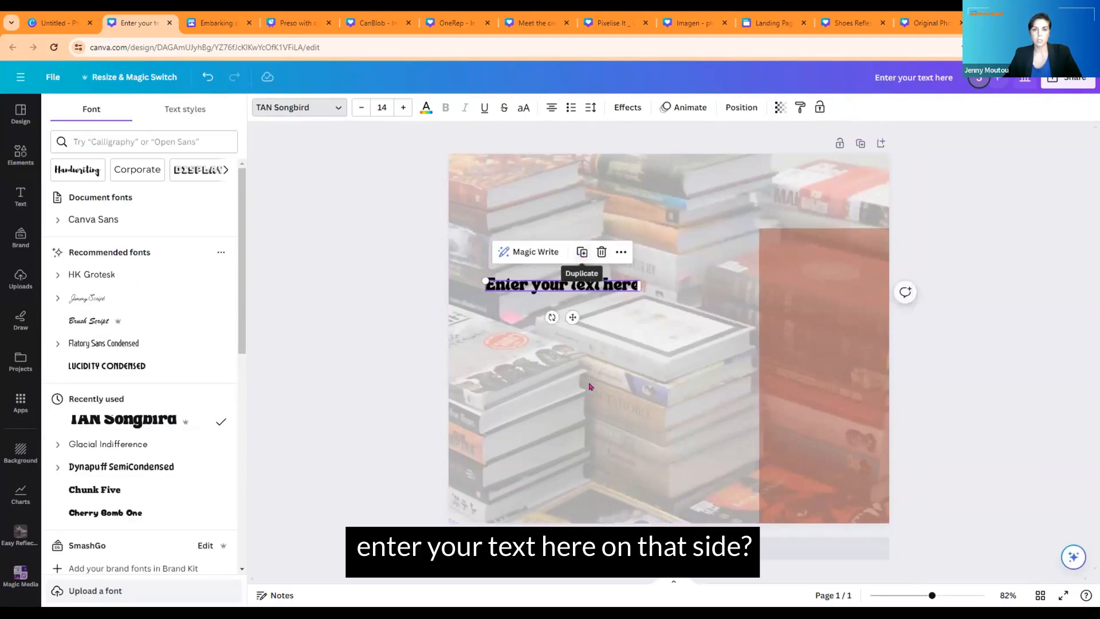
{"action": "left_click", "coordinate": [582, 252]}
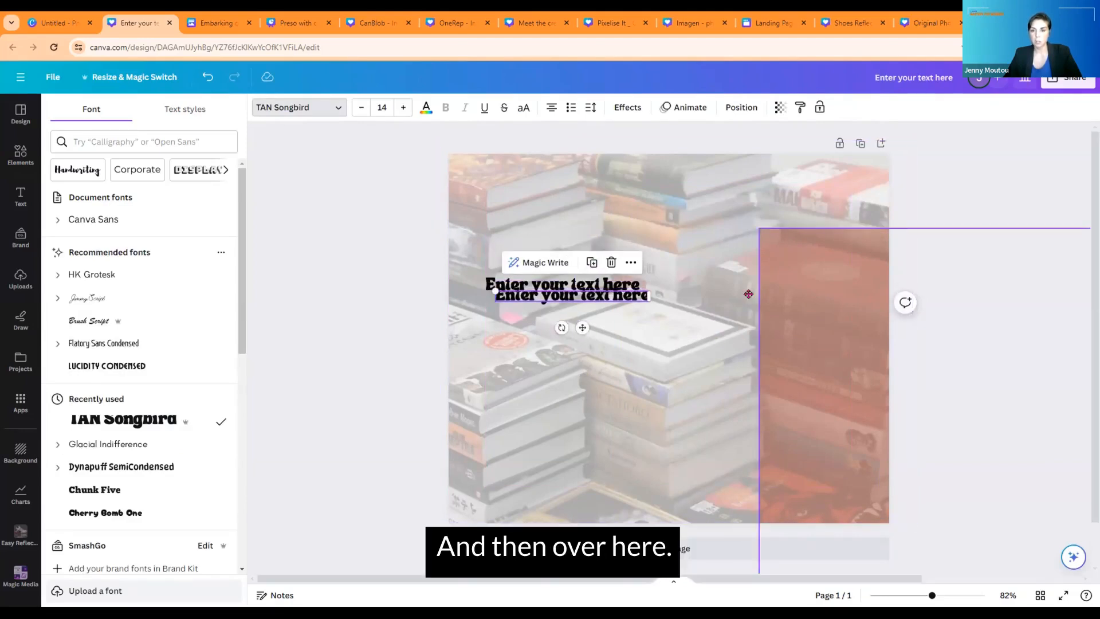
{"action": "left_click_drag", "start_coordinate": [749, 292], "coordinate": [691, 225]}
{"action": "left_click_drag", "start_coordinate": [561, 317], "coordinate": [777, 302]}
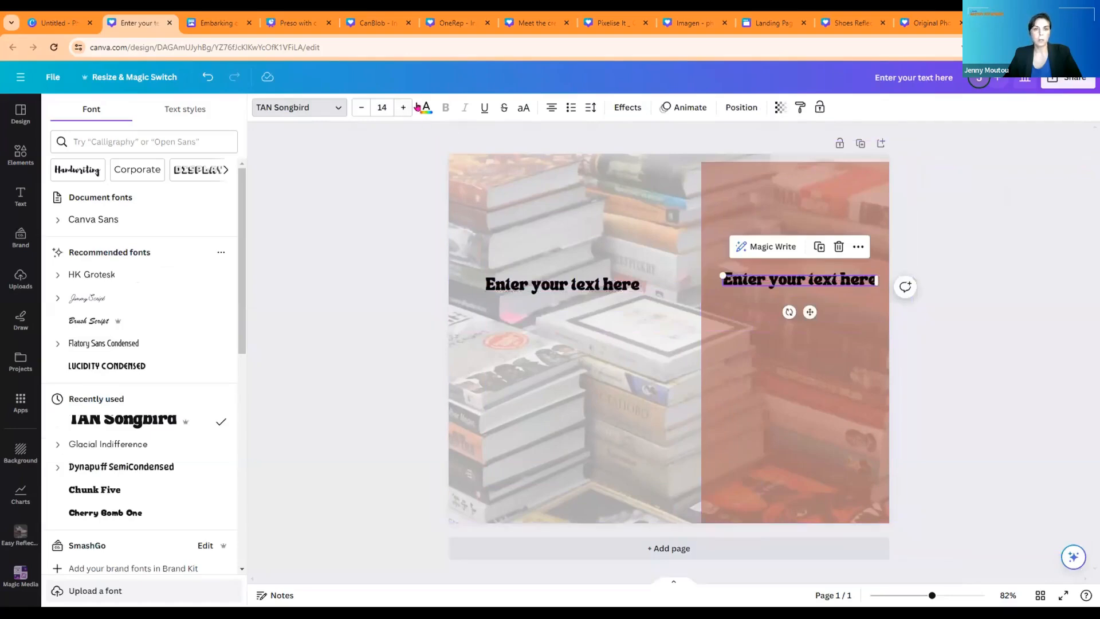
Change the colour of the duplicate text over the tinted area to white.
{"action": "left_click", "coordinate": [426, 107]}
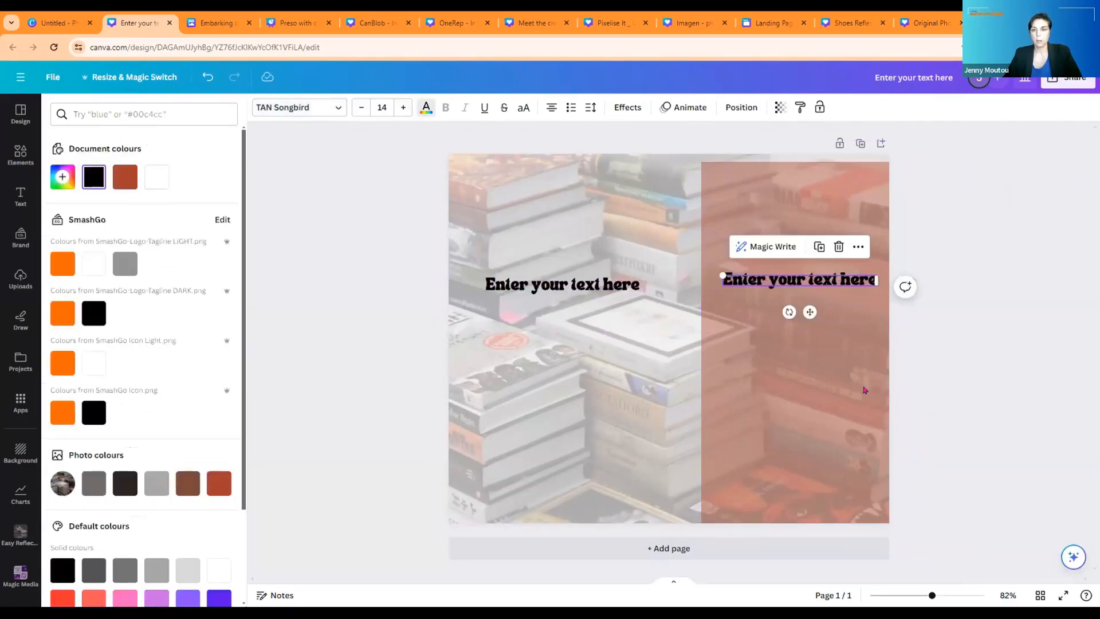
{"action": "double_click", "coordinate": [794, 287]}
{"action": "left_click", "coordinate": [757, 208]}
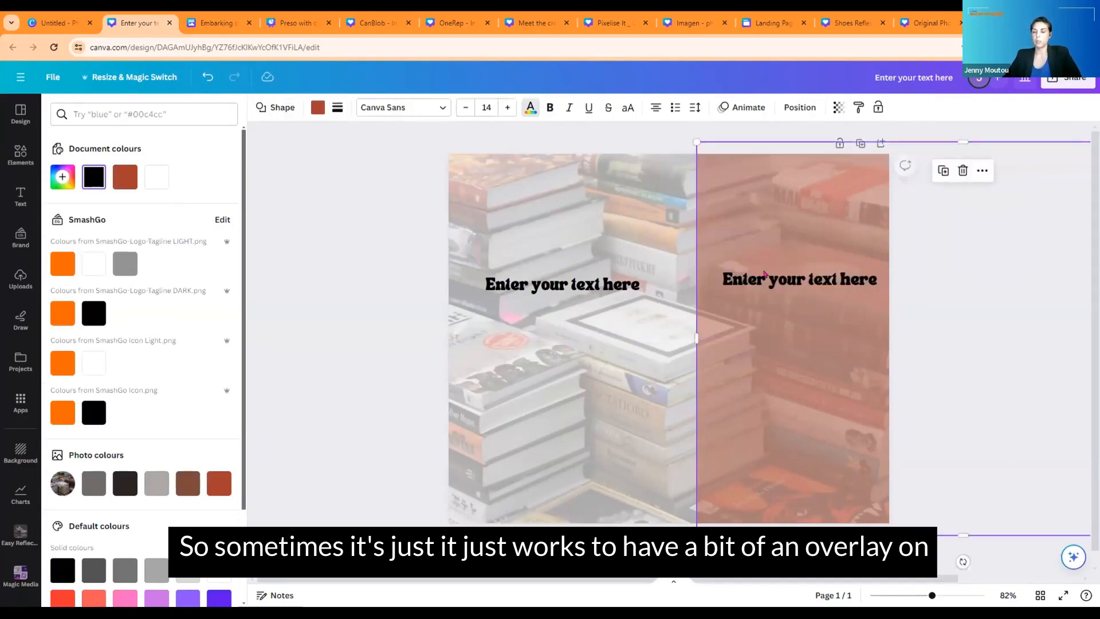
{"action": "left_click", "coordinate": [770, 282]}
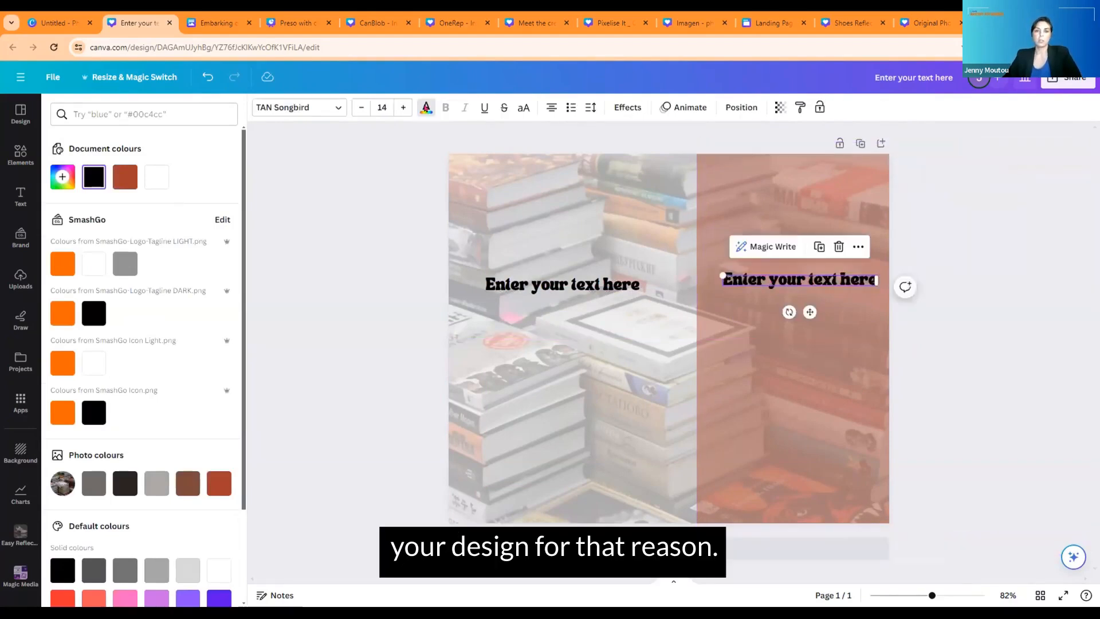
{"action": "left_click", "coordinate": [156, 177]}
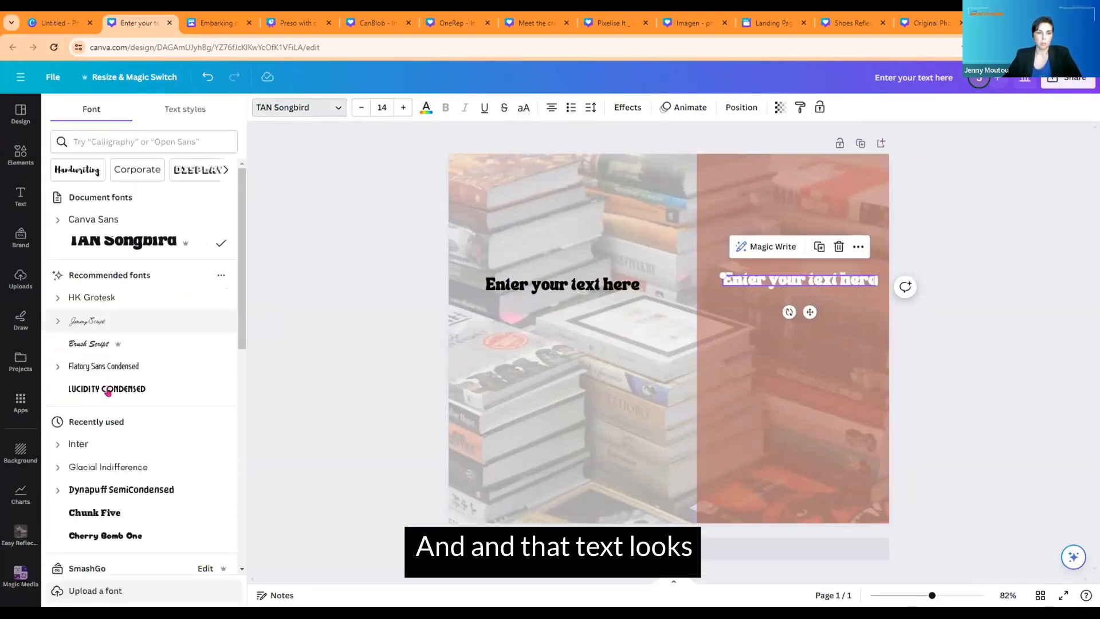
Set the white text to the Lucidity Condensed font and increase its size to 23.
{"action": "left_click", "coordinate": [106, 389]}
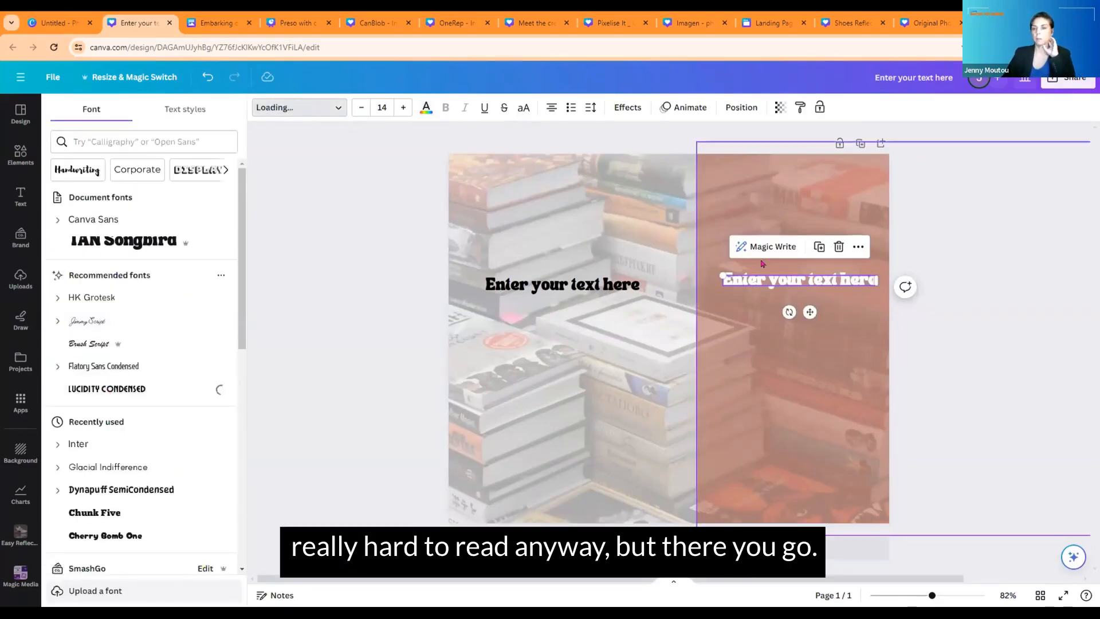
{"action": "left_click", "coordinate": [400, 105]}
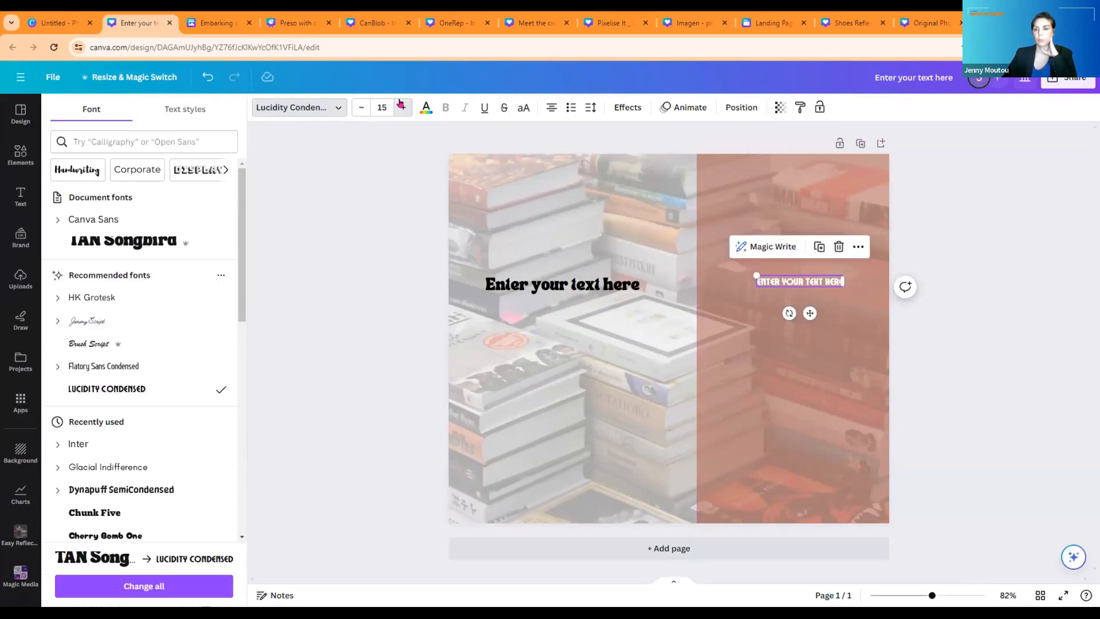
{"action": "left_click", "coordinate": [400, 105]}
{"action": "left_click", "coordinate": [401, 106]}
{"action": "left_click", "coordinate": [400, 106]}
{"action": "left_click", "coordinate": [400, 105]}
{"action": "left_click", "coordinate": [400, 105]}
{"action": "left_click", "coordinate": [401, 105]}
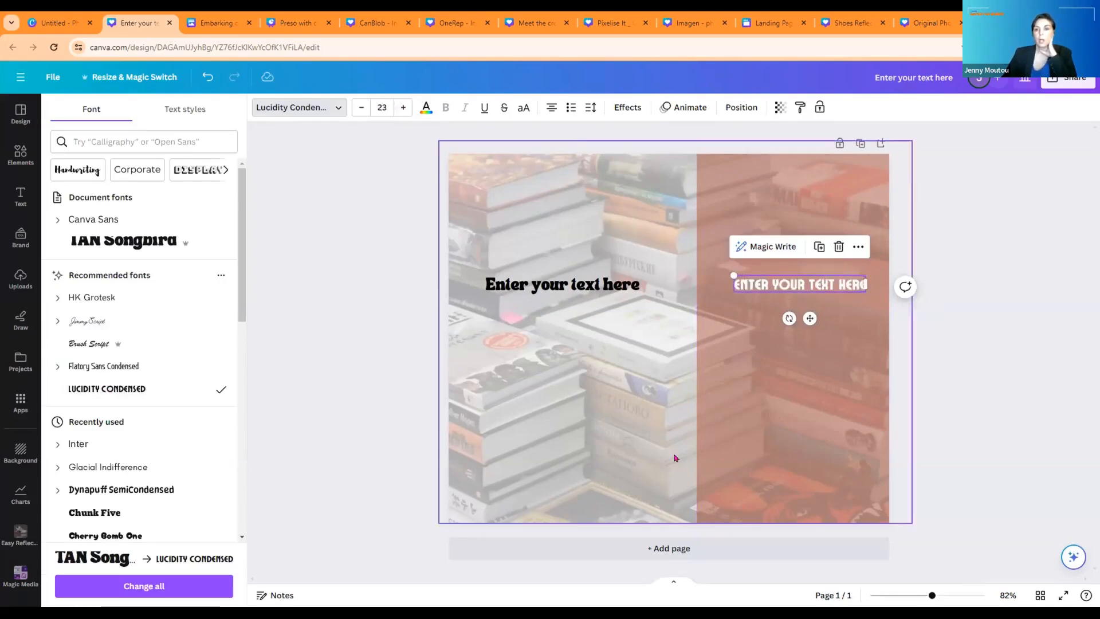
Delete both text boxes and the burnt-amber tint square, leaving only the faded book photo.
{"action": "left_click", "coordinate": [838, 247]}
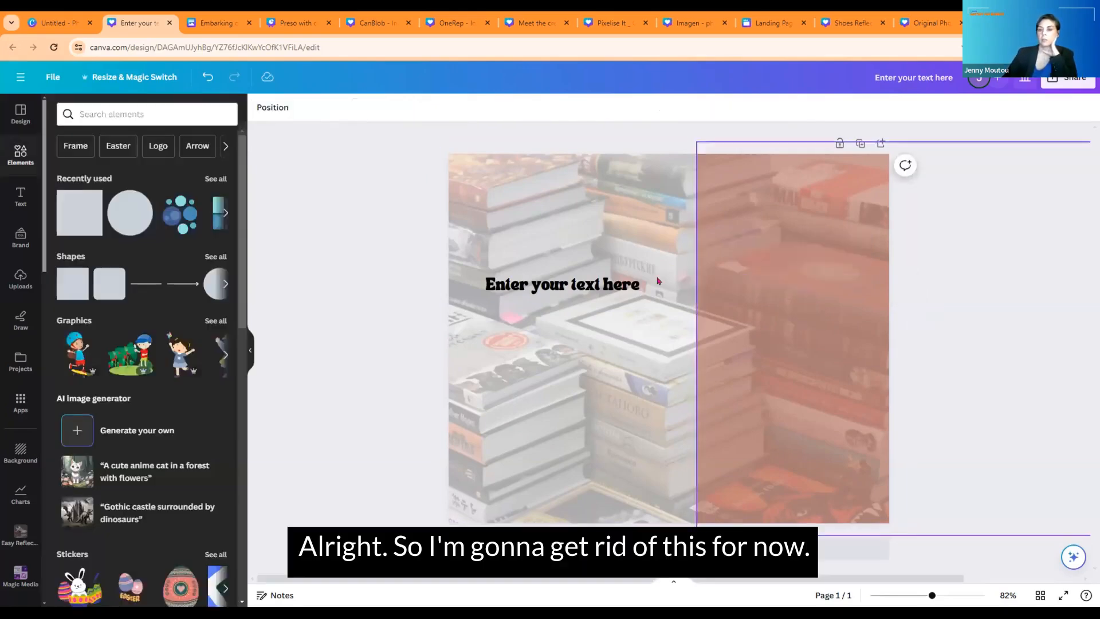
{"action": "left_click", "coordinate": [625, 285]}
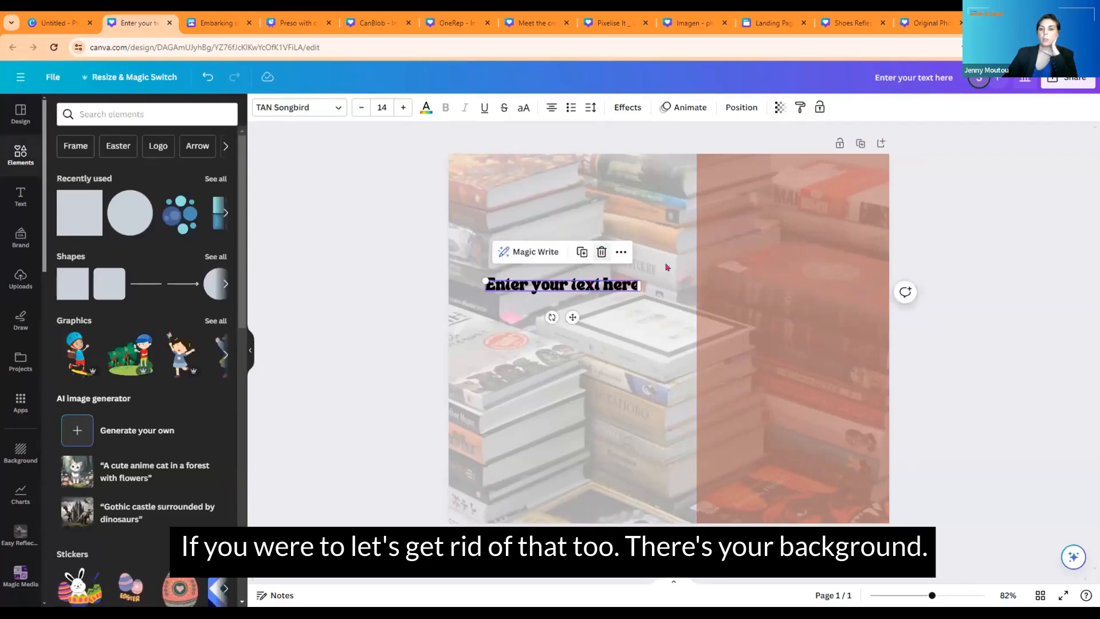
{"action": "left_click", "coordinate": [601, 250]}
{"action": "left_click", "coordinate": [744, 225]}
{"action": "left_click", "coordinate": [962, 170]}
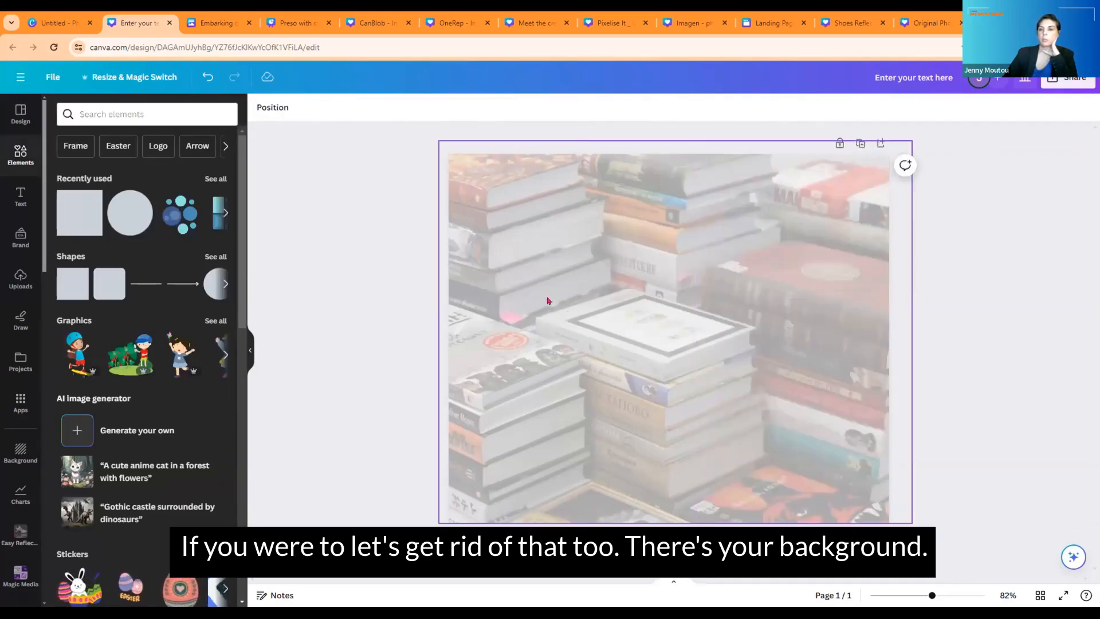
Lock the faded book photo in place and add the uploaded photographer picture over it, enlarged to cover most of the page.
{"action": "left_click", "coordinate": [600, 291]}
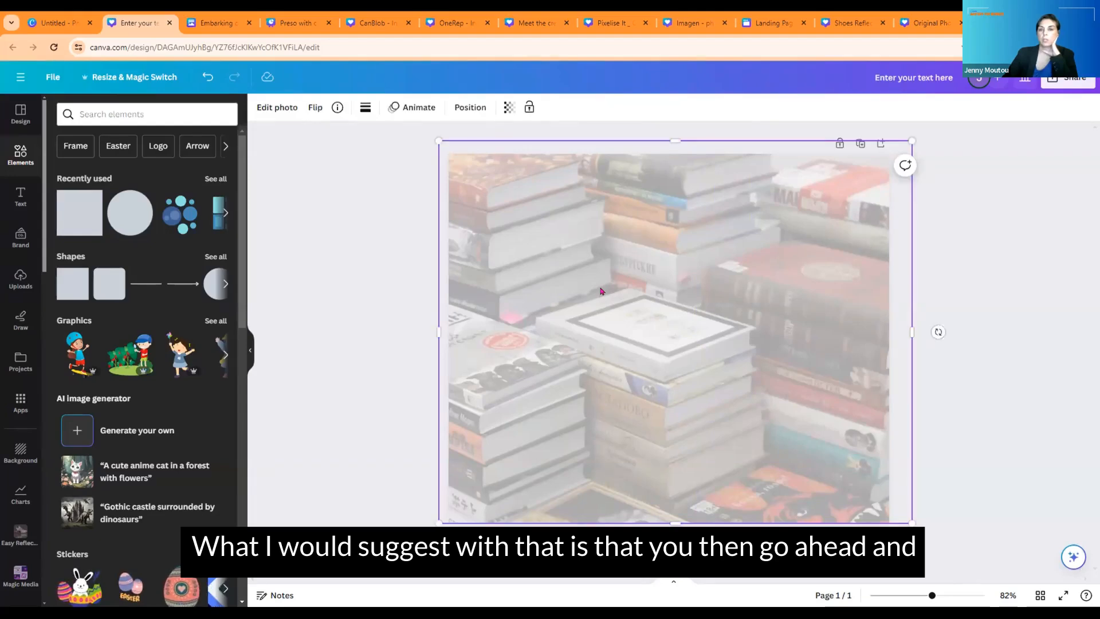
{"action": "left_click", "coordinate": [530, 108]}
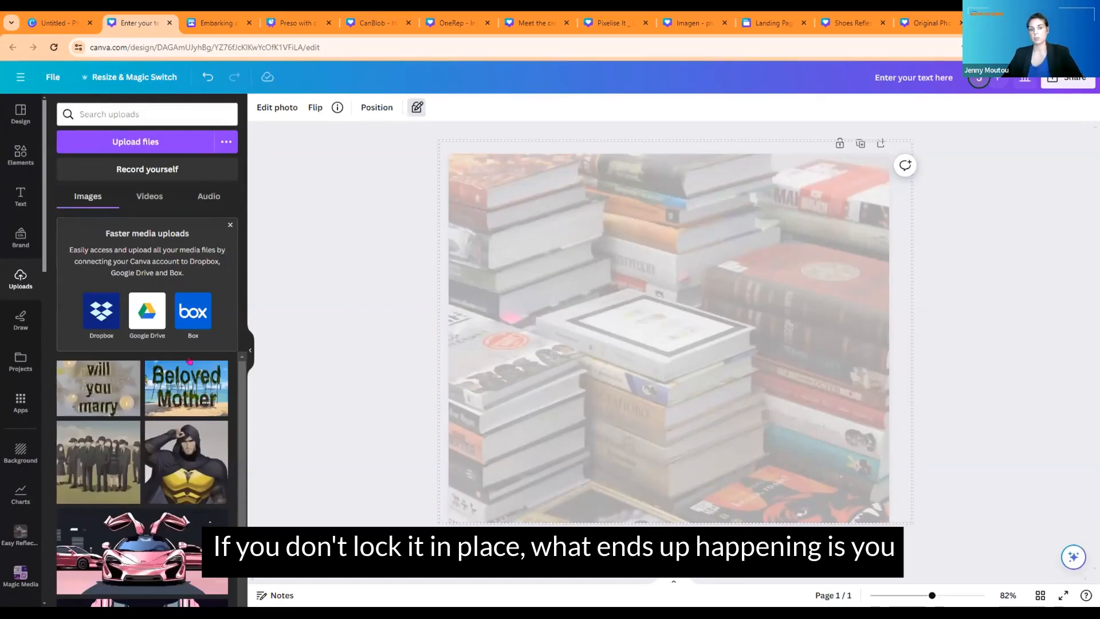
{"action": "scroll", "coordinate": [189, 367], "scroll_direction": "down", "scroll_amount": 3}
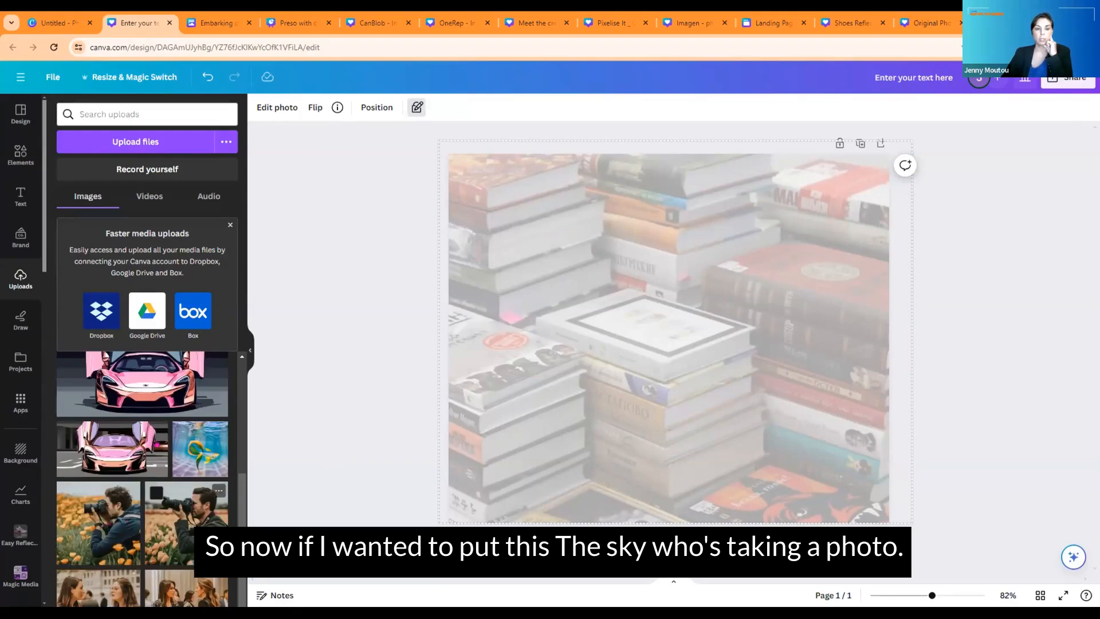
{"action": "left_click_drag", "start_coordinate": [601, 249], "coordinate": [601, 250]}
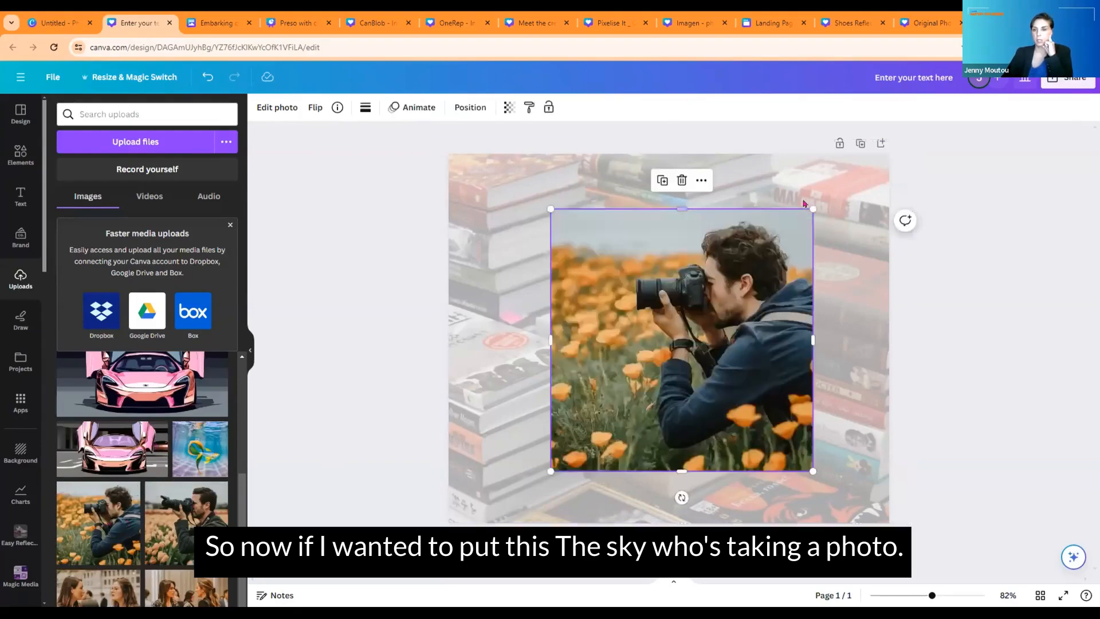
{"action": "left_click_drag", "start_coordinate": [812, 208], "coordinate": [850, 172]}
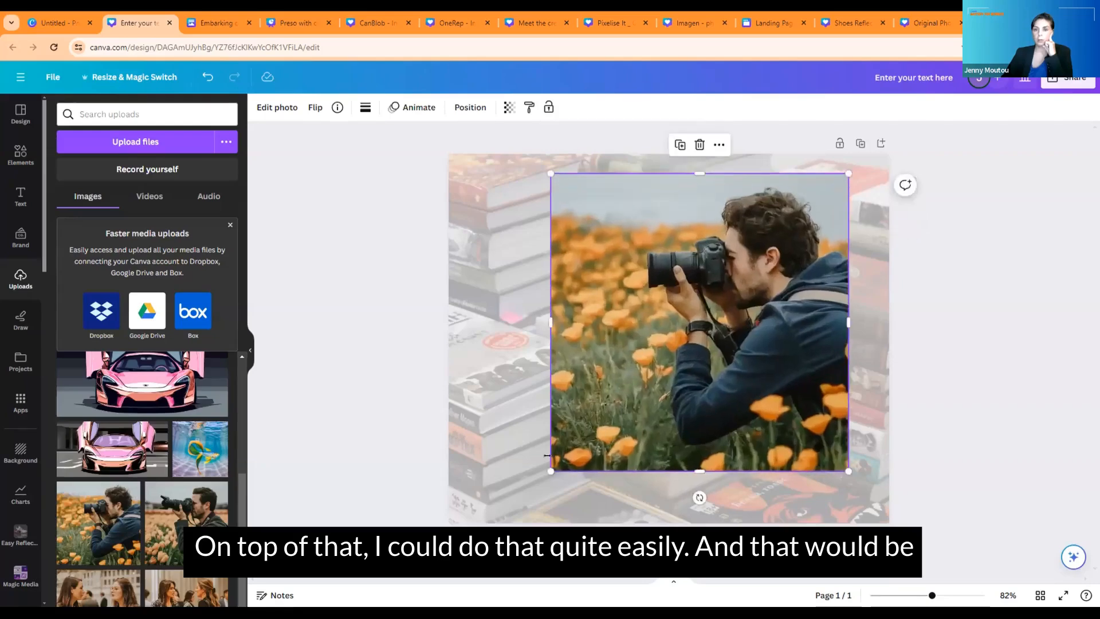
{"action": "left_click_drag", "start_coordinate": [550, 471], "coordinate": [480, 519]}
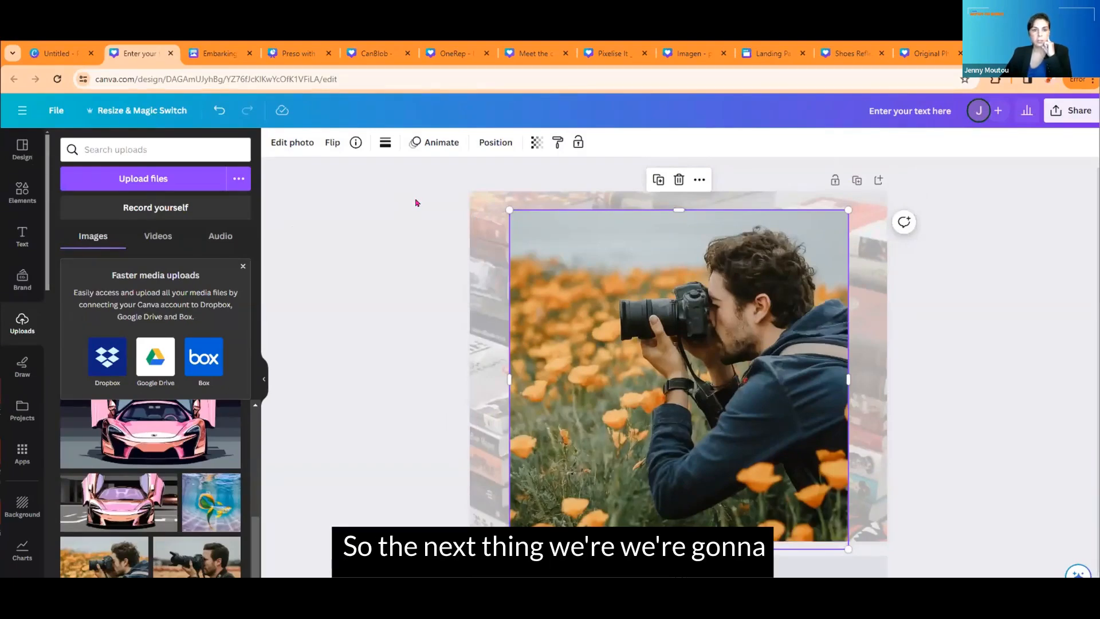
Close the Facebook post design and bring up the "Original Photo Vs Enhanced Photo" design, slightly enlarged for comparison.
{"action": "left_click", "coordinate": [170, 53]}
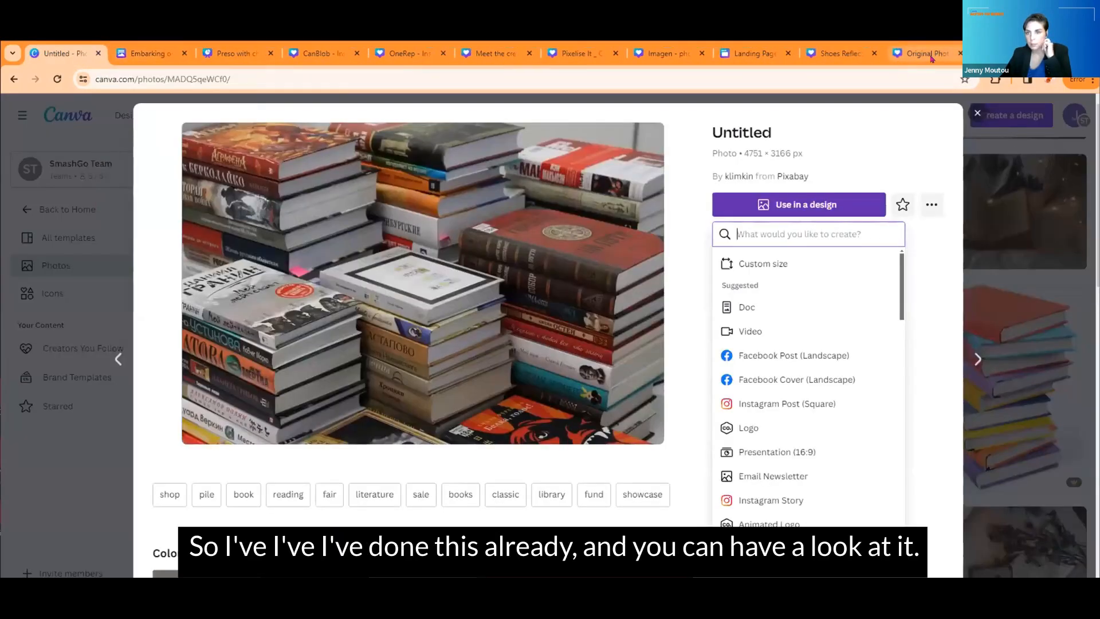
{"action": "left_click", "coordinate": [931, 55]}
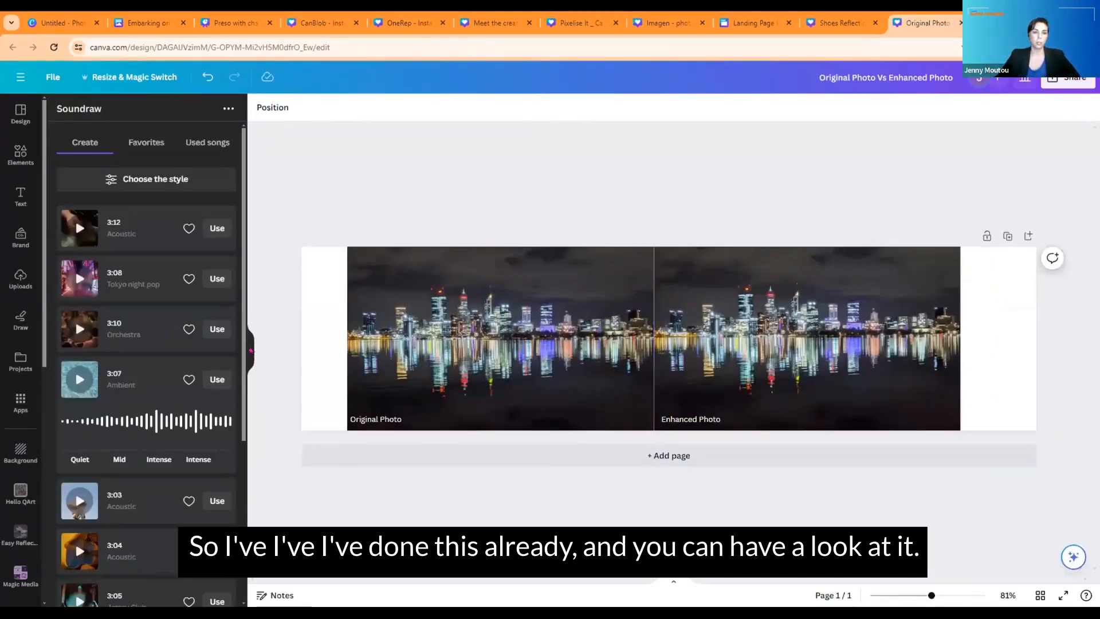
{"action": "left_click", "coordinate": [251, 350]}
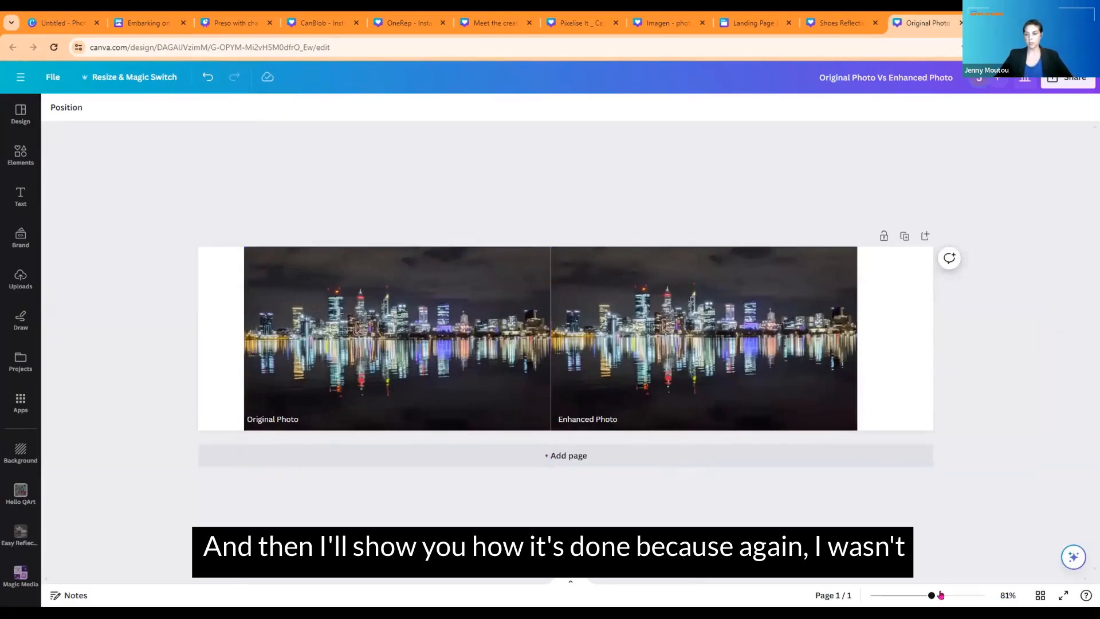
{"action": "left_click_drag", "start_coordinate": [931, 595], "coordinate": [934, 596]}
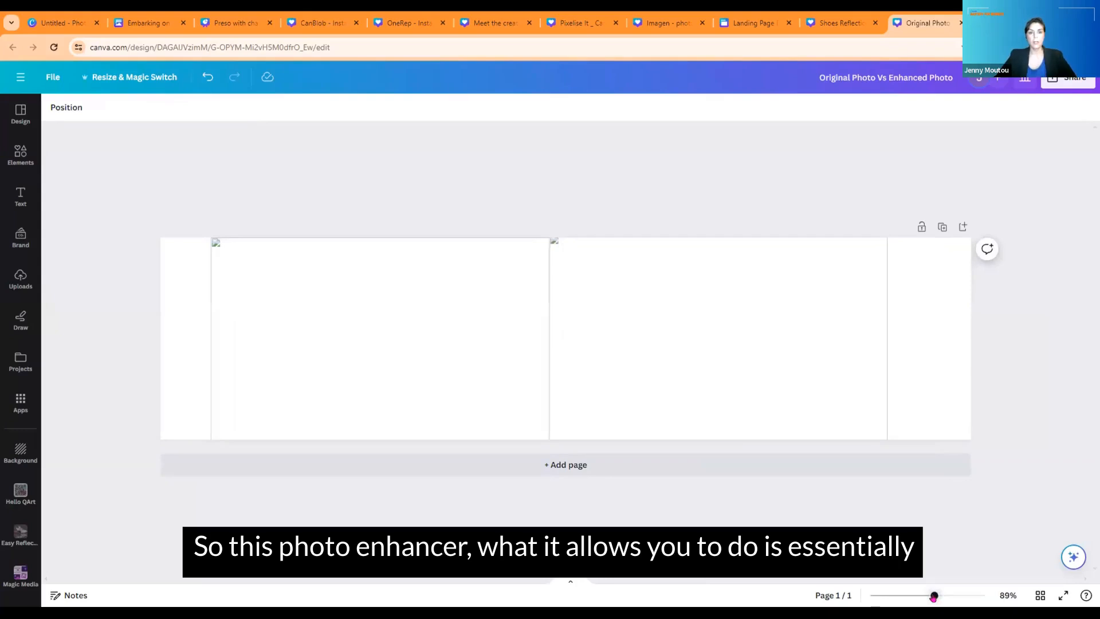
{"action": "mouse_move", "coordinate": [934, 595]}
{"action": "left_mouse_down"}
{"action": "mouse_move", "coordinate": [953, 595]}
{"action": "mouse_move", "coordinate": [931, 595]}
{"action": "left_mouse_up"}
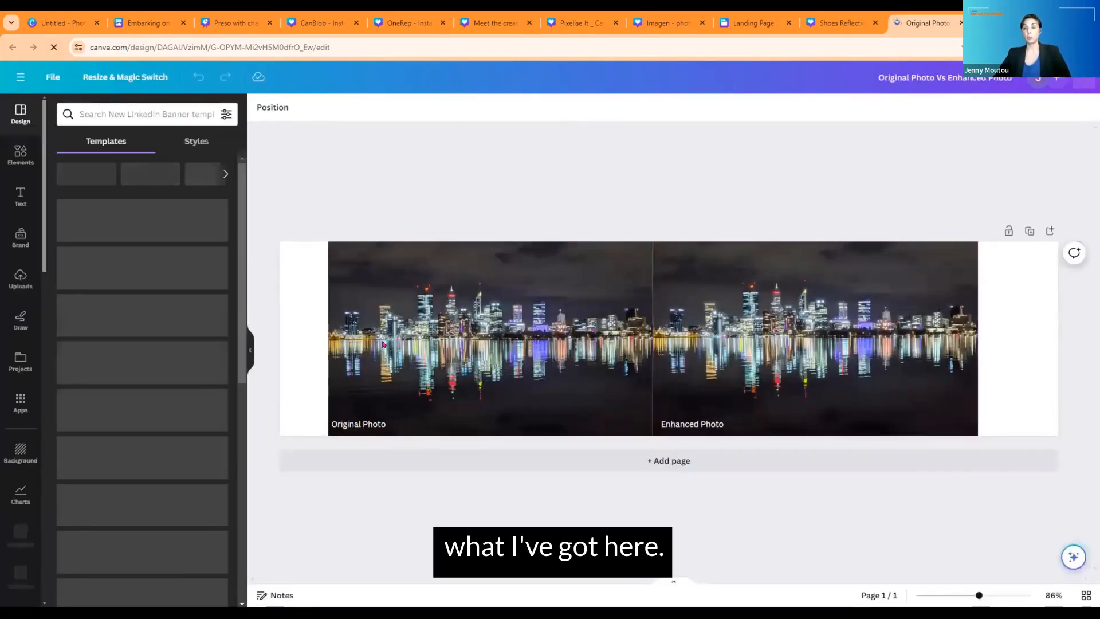
Compare the lights and water reflections of the night skyline in the original and enhanced photos.
{"action": "left_click", "coordinate": [250, 350]}
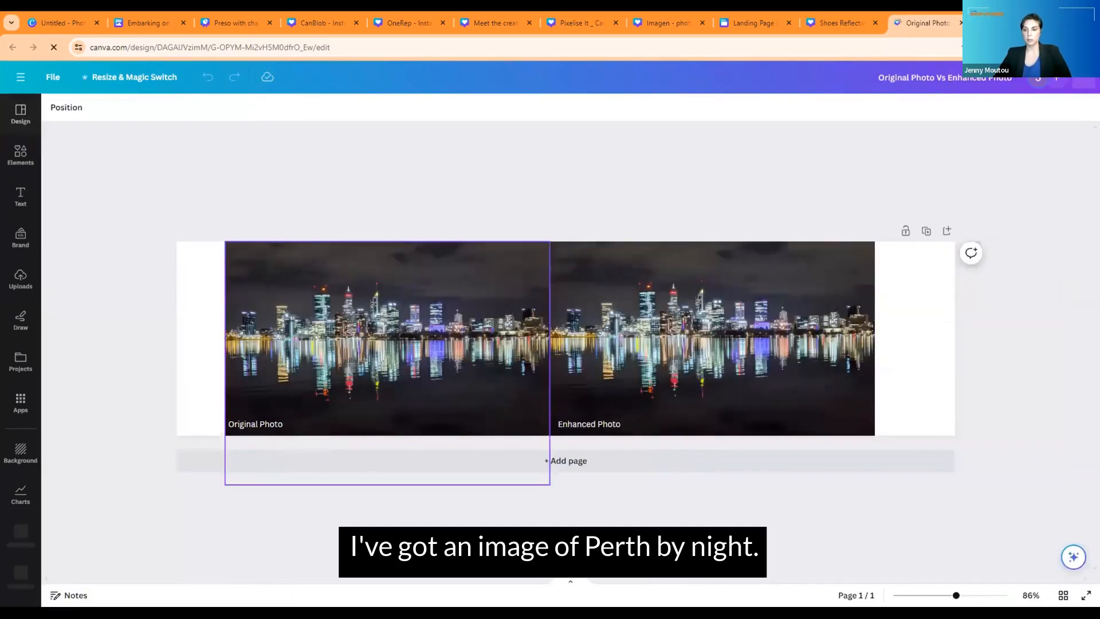
{"action": "left_click", "coordinate": [963, 596]}
{"action": "left_click_drag", "start_coordinate": [962, 597], "coordinate": [991, 596]}
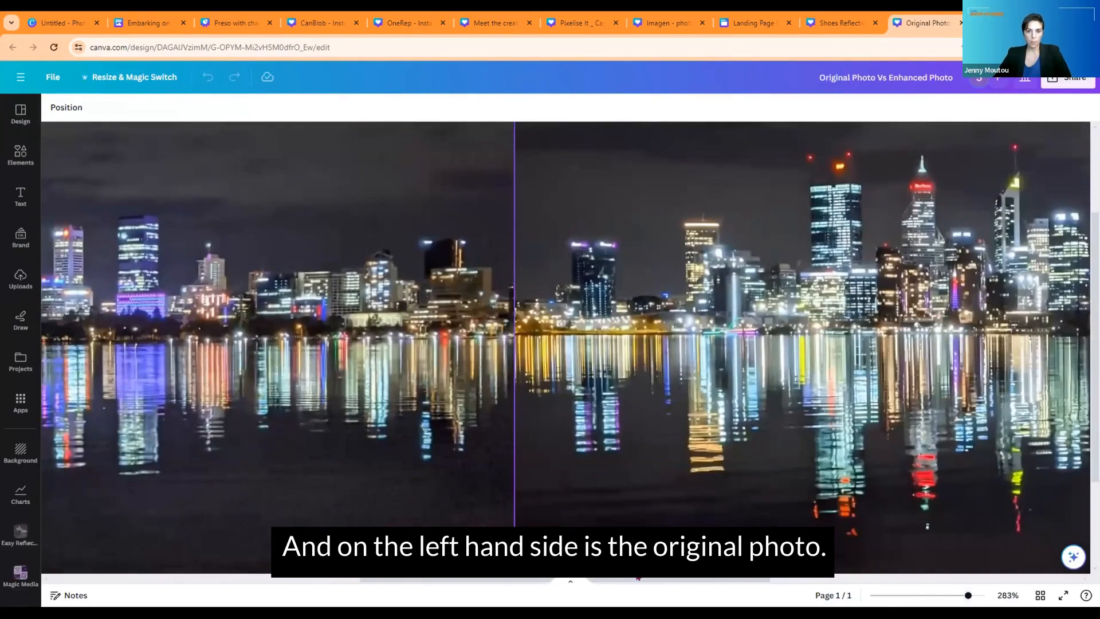
{"action": "left_click_drag", "start_coordinate": [600, 570], "coordinate": [505, 589]}
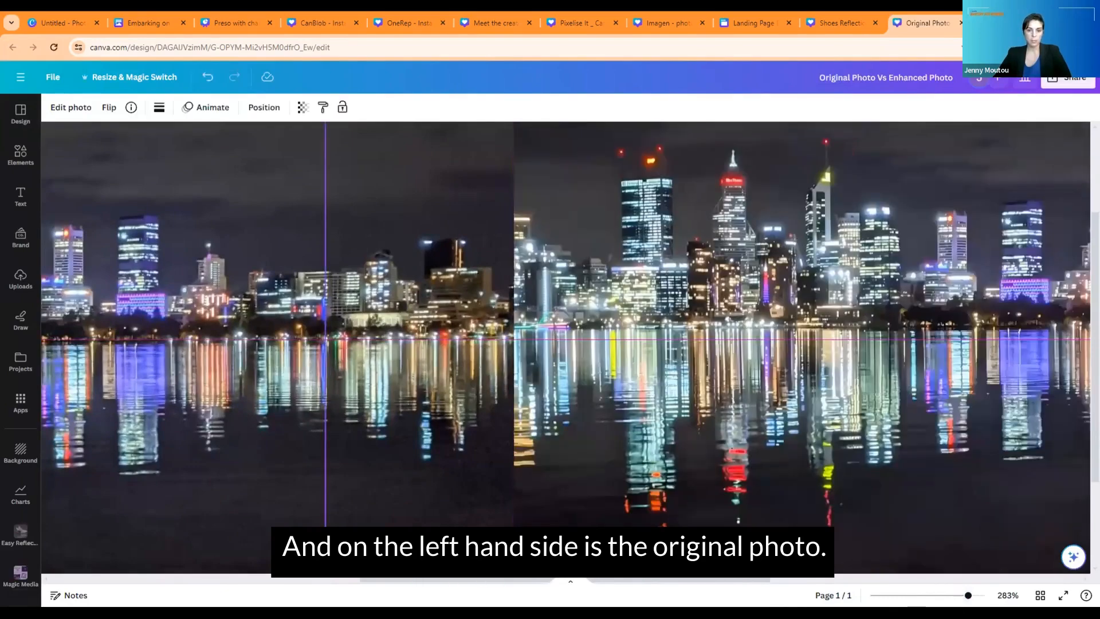
{"action": "left_click_drag", "start_coordinate": [850, 263], "coordinate": [847, 261]}
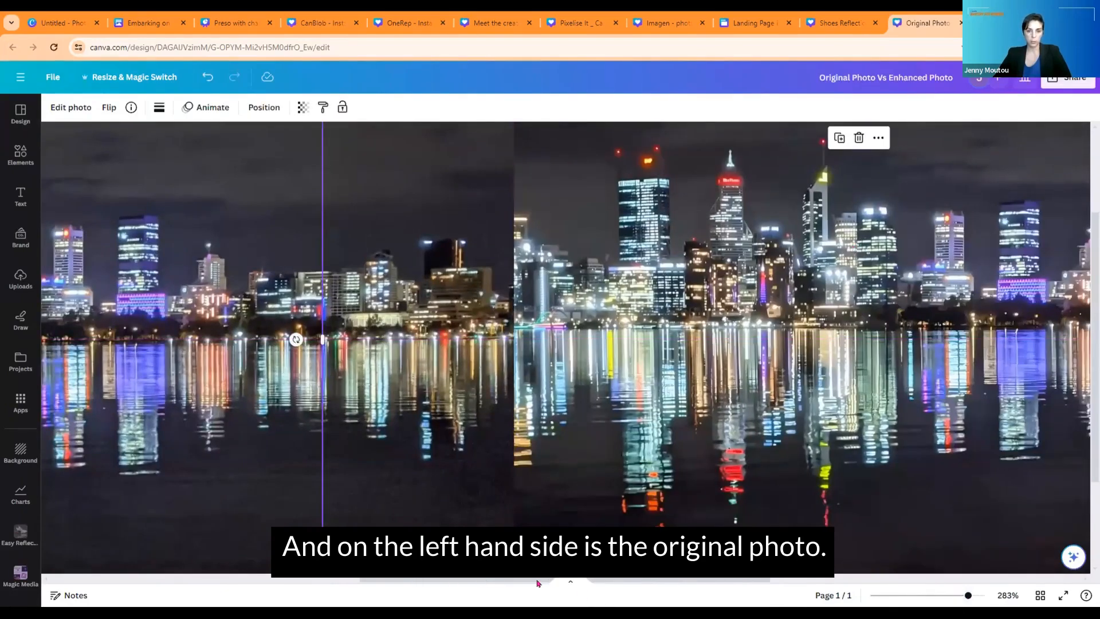
{"action": "left_click_drag", "start_coordinate": [500, 581], "coordinate": [289, 578]}
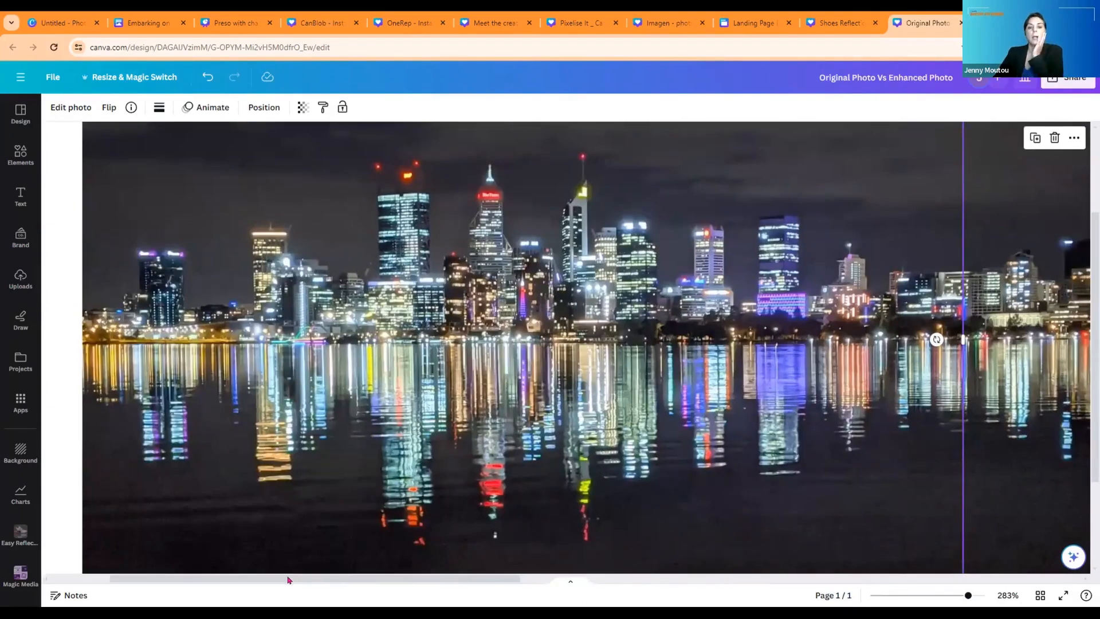
{"action": "left_click_drag", "start_coordinate": [508, 579], "coordinate": [812, 579]}
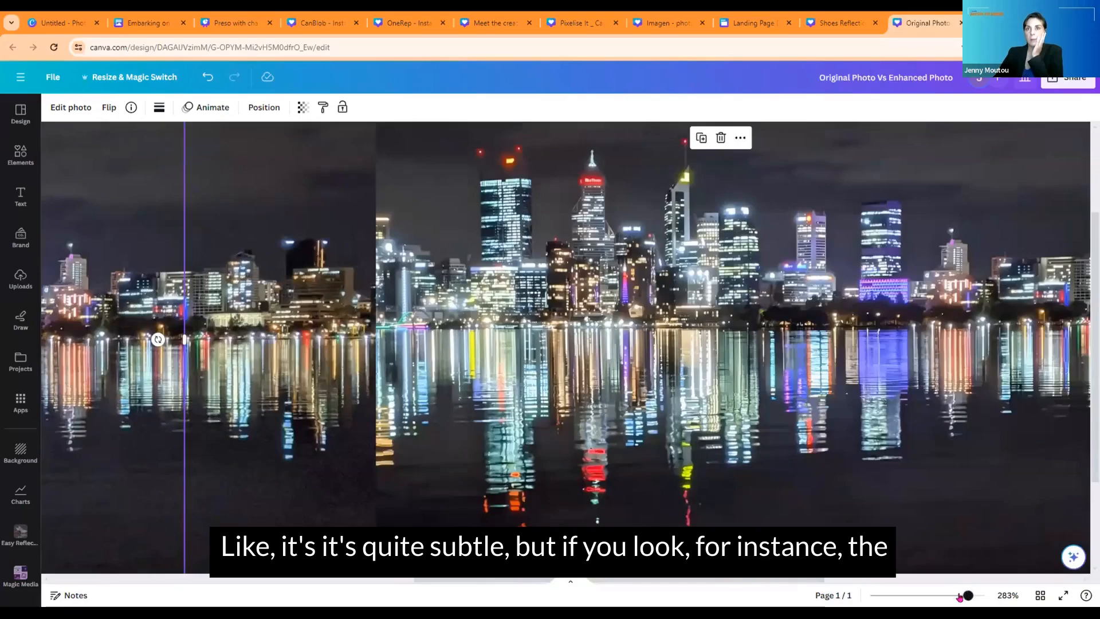
Add a blank second page below the skyline photo comparison.
{"action": "left_click_drag", "start_coordinate": [963, 595], "coordinate": [949, 597]}
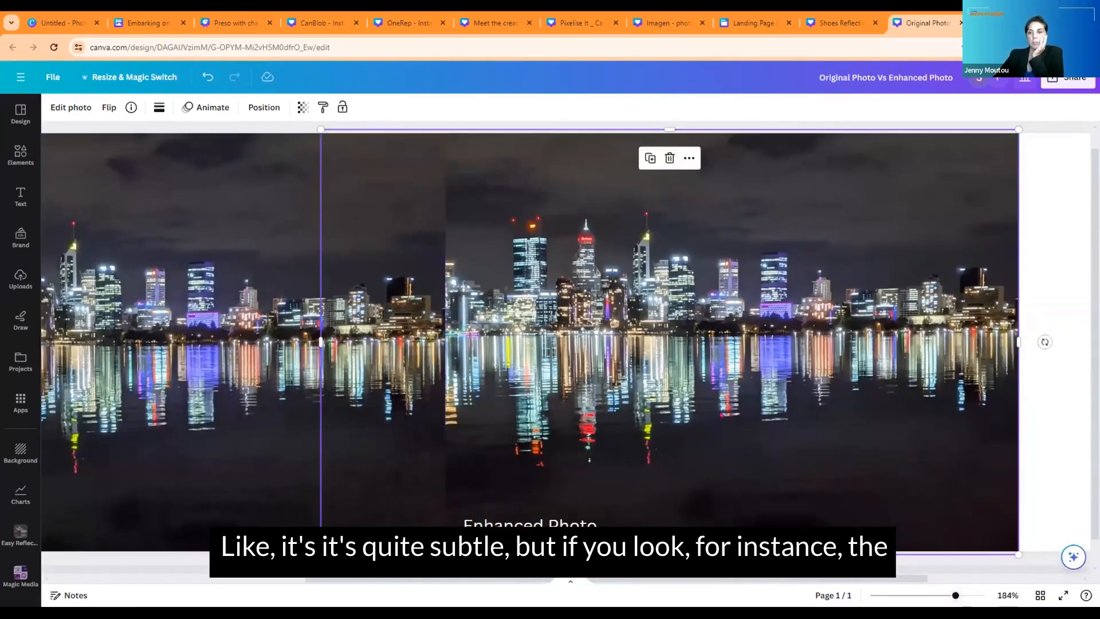
{"action": "left_click", "coordinate": [501, 573]}
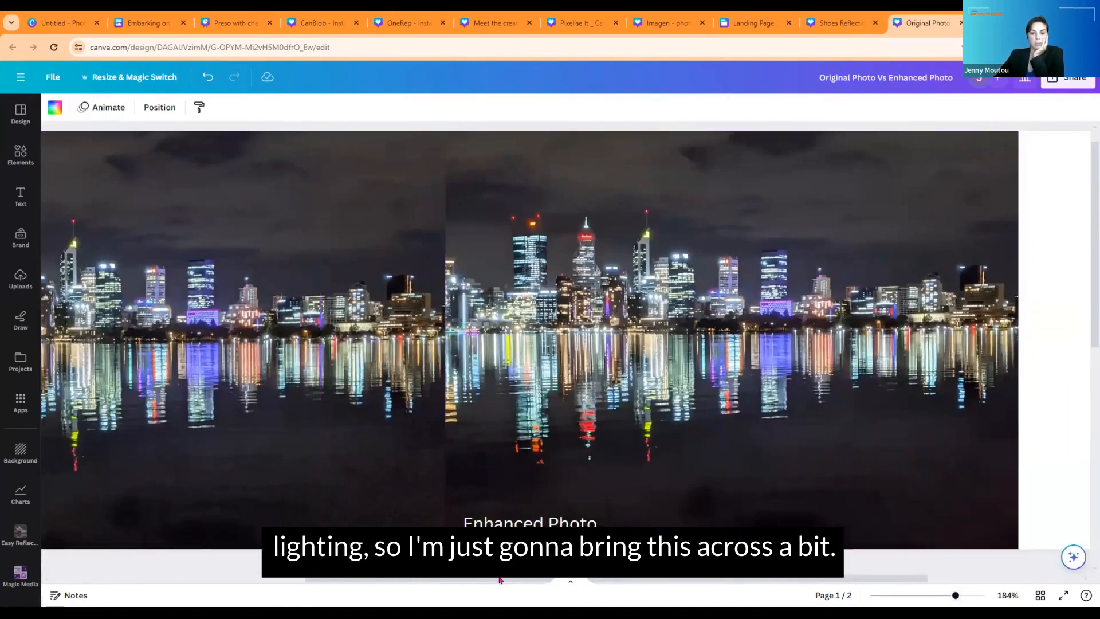
{"action": "left_click_drag", "start_coordinate": [567, 578], "coordinate": [534, 578]}
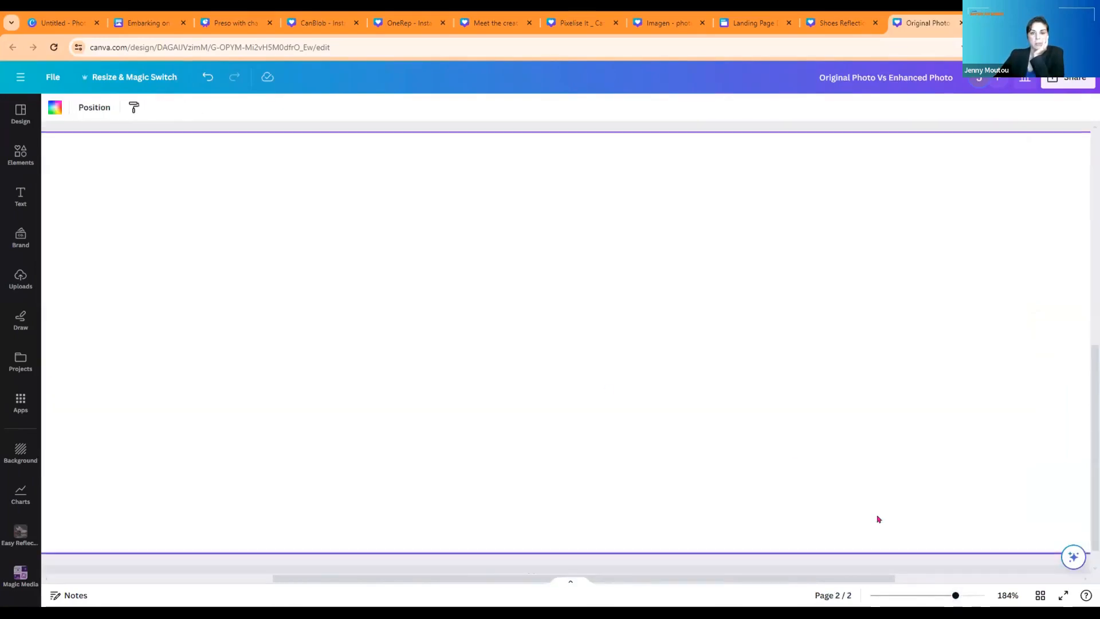
{"action": "scroll", "coordinate": [896, 510], "scroll_direction": "up", "scroll_amount": 5}
{"action": "scroll", "coordinate": [739, 419], "scroll_direction": "up", "scroll_amount": 3}
{"action": "scroll", "coordinate": [738, 423], "scroll_direction": "up", "scroll_amount": 2}
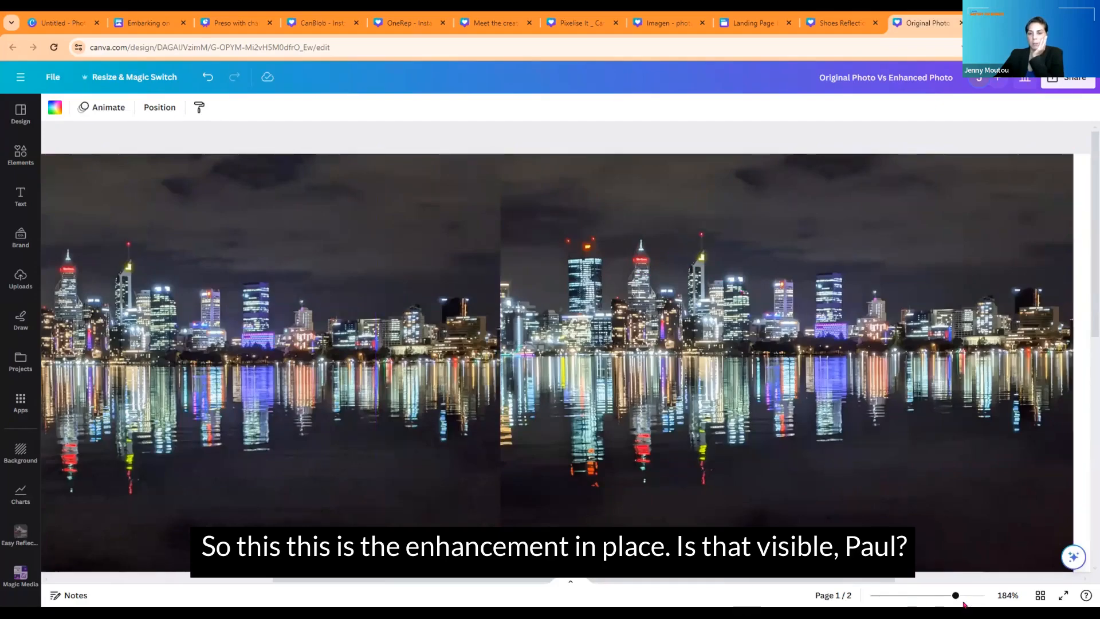
Move the enhanced skyline photo on page 1 so that it sits directly beside the original without overlapping it.
{"action": "left_click_drag", "start_coordinate": [956, 596], "coordinate": [963, 596]}
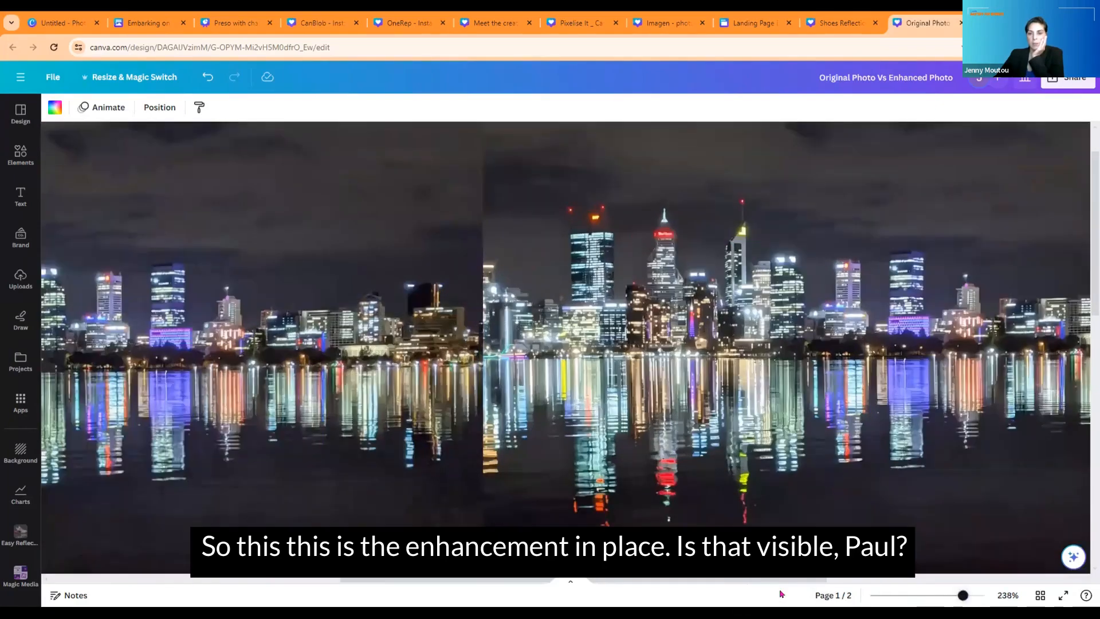
{"action": "left_click_drag", "start_coordinate": [780, 582], "coordinate": [488, 593]}
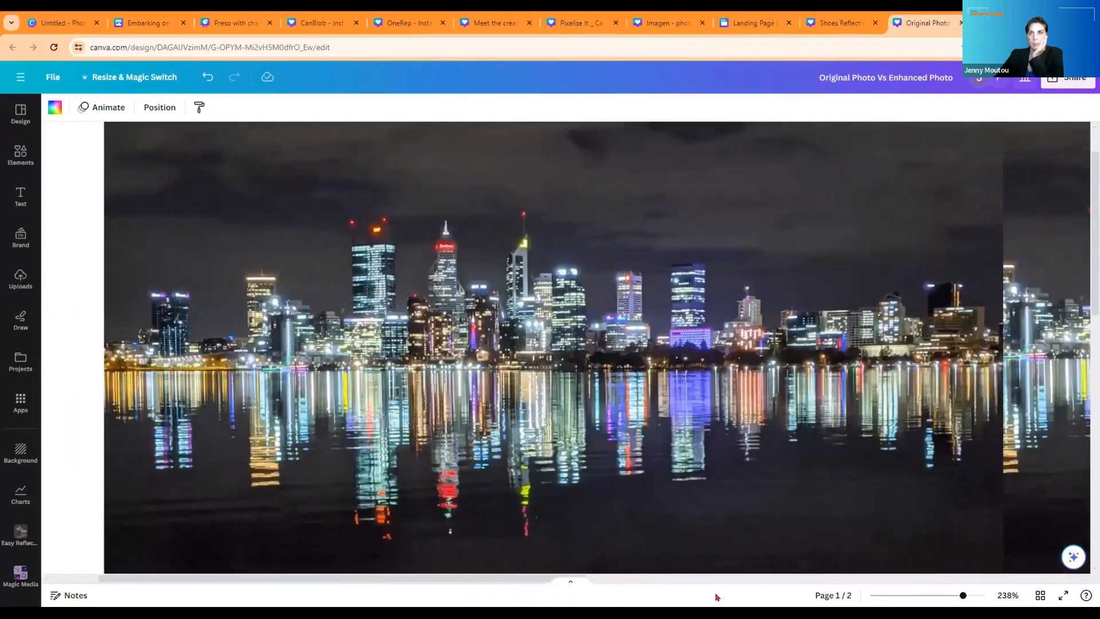
{"action": "left_click_drag", "start_coordinate": [716, 597], "coordinate": [795, 605]}
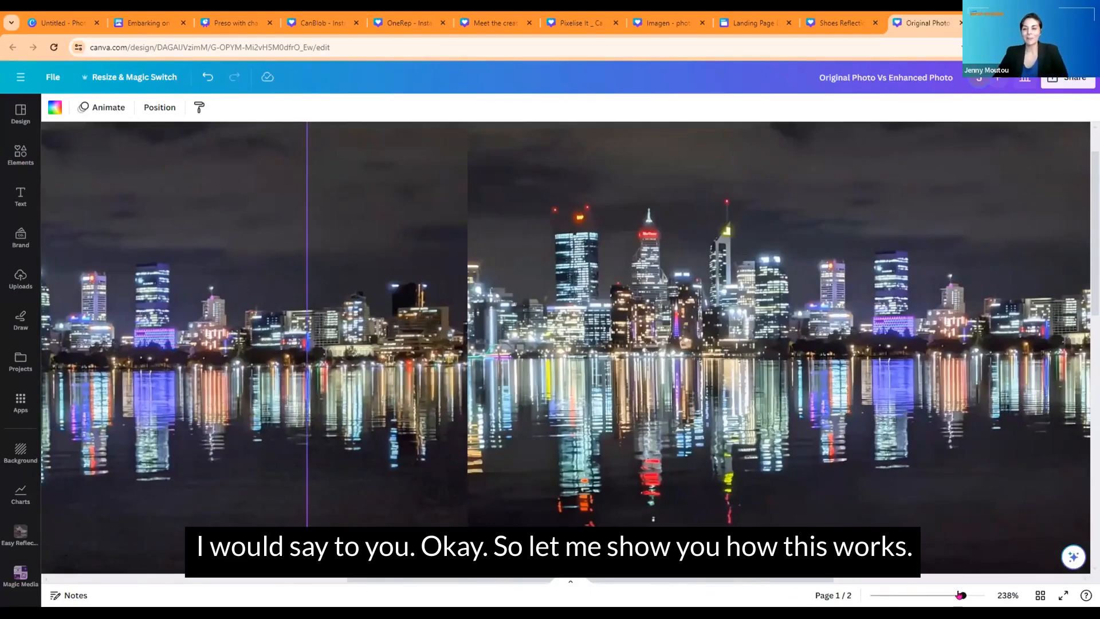
{"action": "left_click_drag", "start_coordinate": [960, 595], "coordinate": [935, 595]}
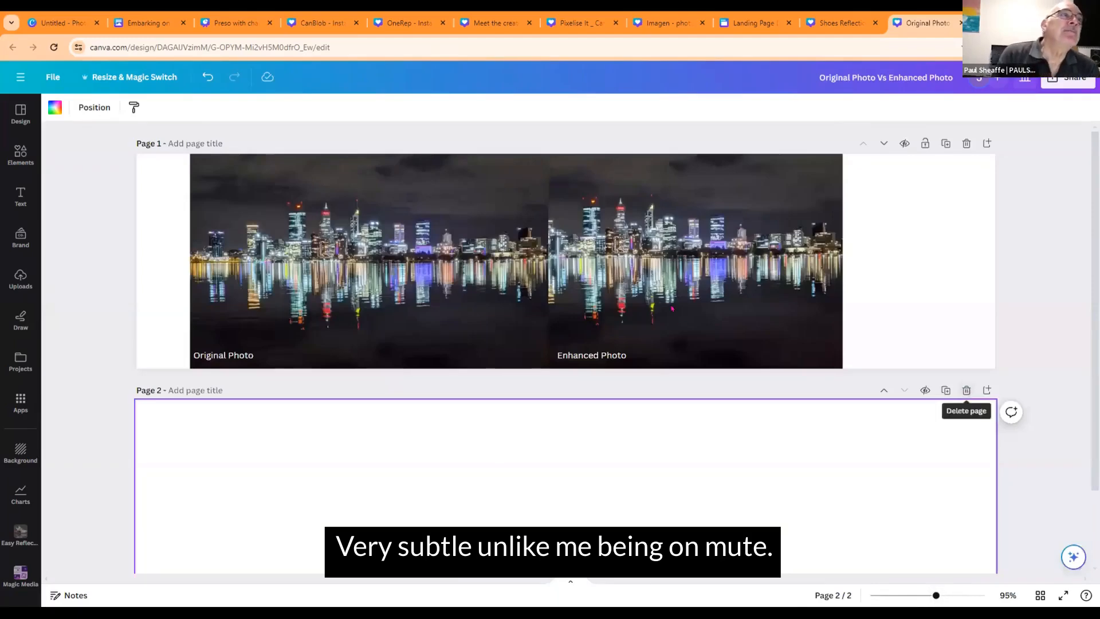
{"action": "left_click_drag", "start_coordinate": [672, 309], "coordinate": [648, 276]}
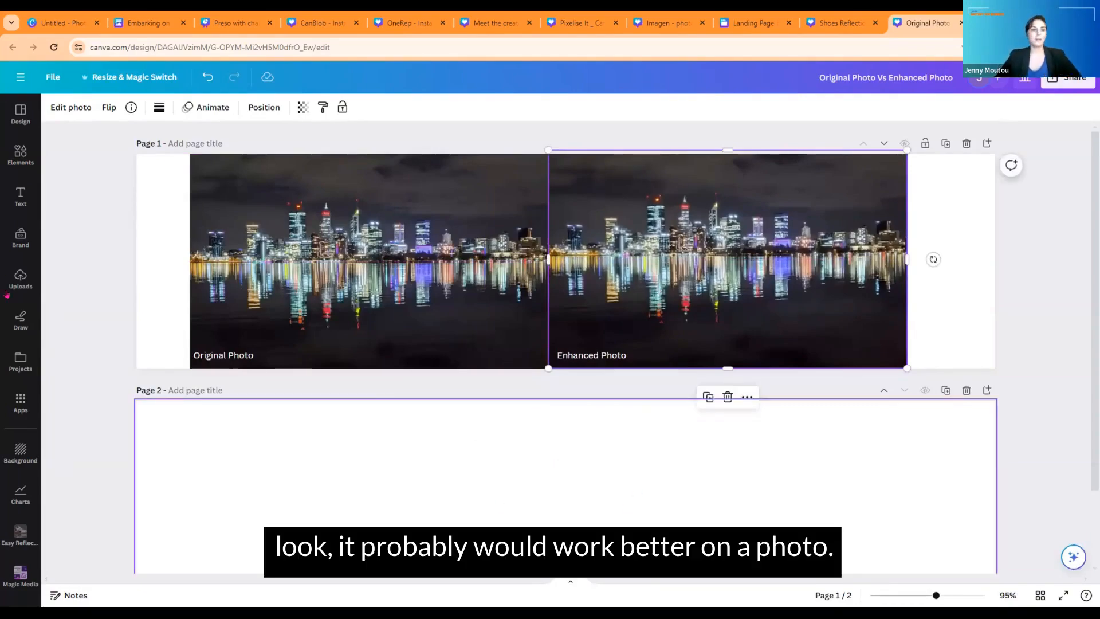
Find the Enhancer among the AI-powered apps and open it.
{"action": "left_click", "coordinate": [19, 408]}
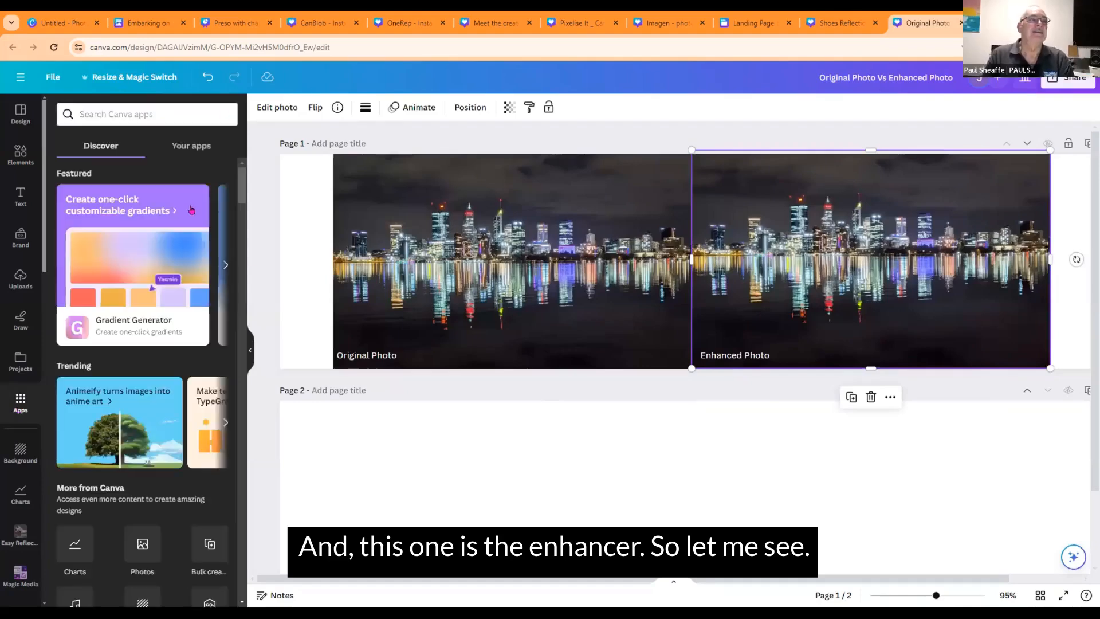
{"action": "scroll", "coordinate": [135, 289], "scroll_direction": "down", "scroll_amount": 2}
{"action": "scroll", "coordinate": [135, 290], "scroll_direction": "down", "scroll_amount": 6}
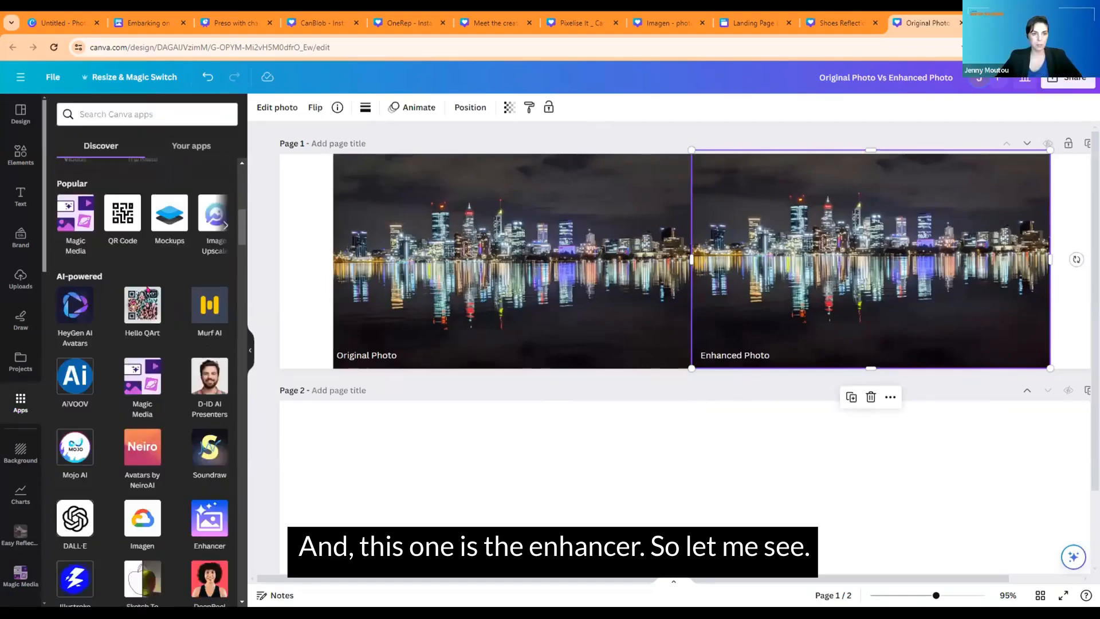
{"action": "scroll", "coordinate": [200, 385], "scroll_direction": "down", "scroll_amount": 2}
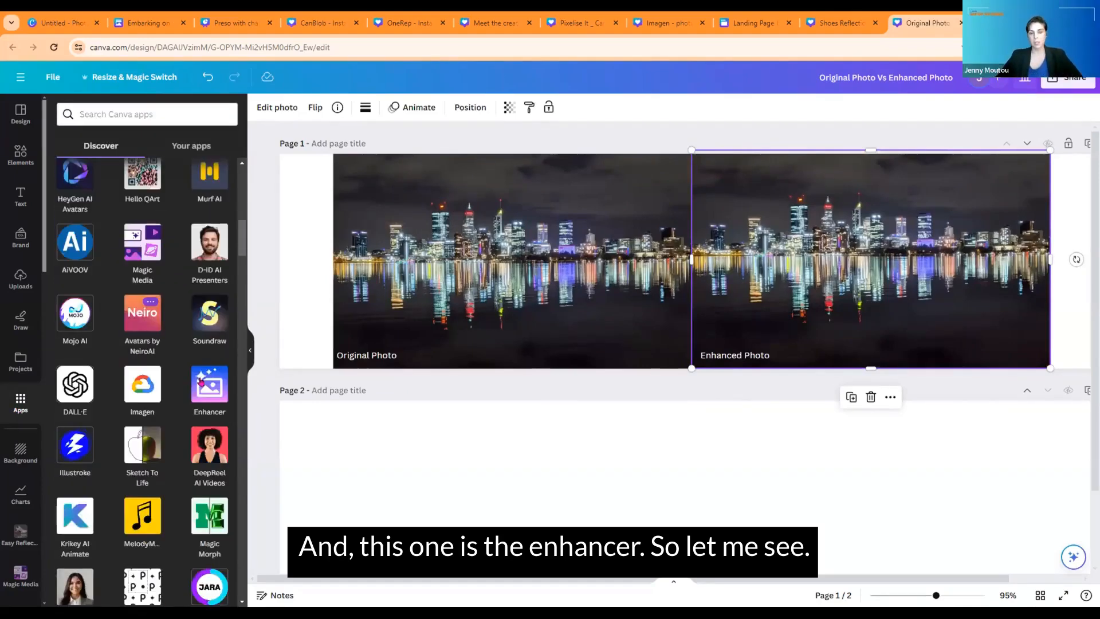
{"action": "left_click", "coordinate": [200, 383]}
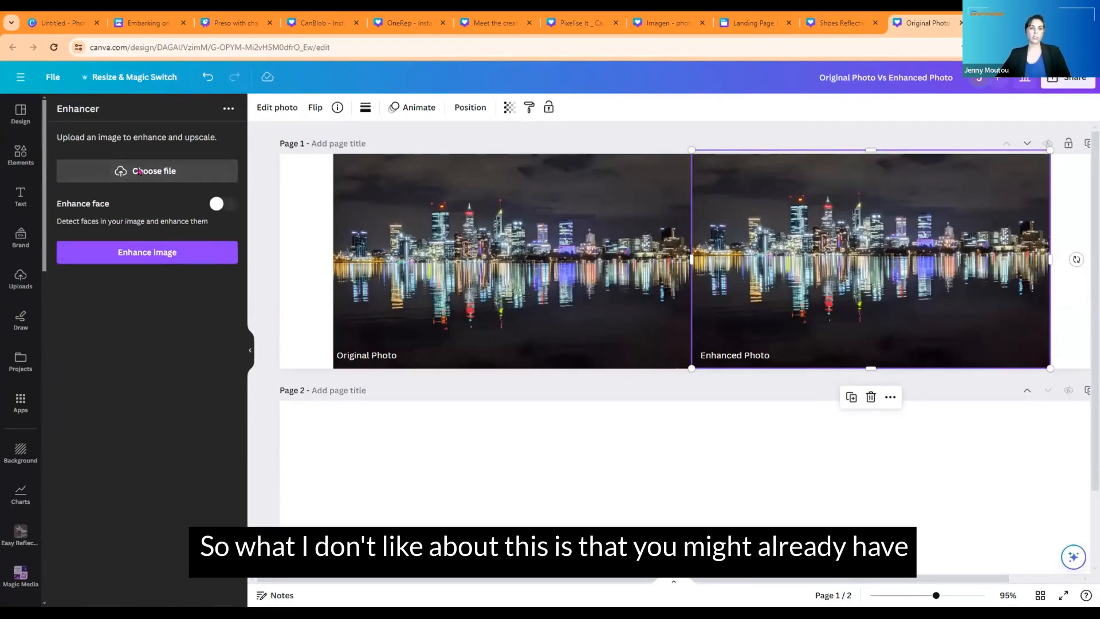
Load the sunset cityscape photo with the person on the rooftop edge from the Canva downloads folder and enhance it.
{"action": "left_click", "coordinate": [139, 171]}
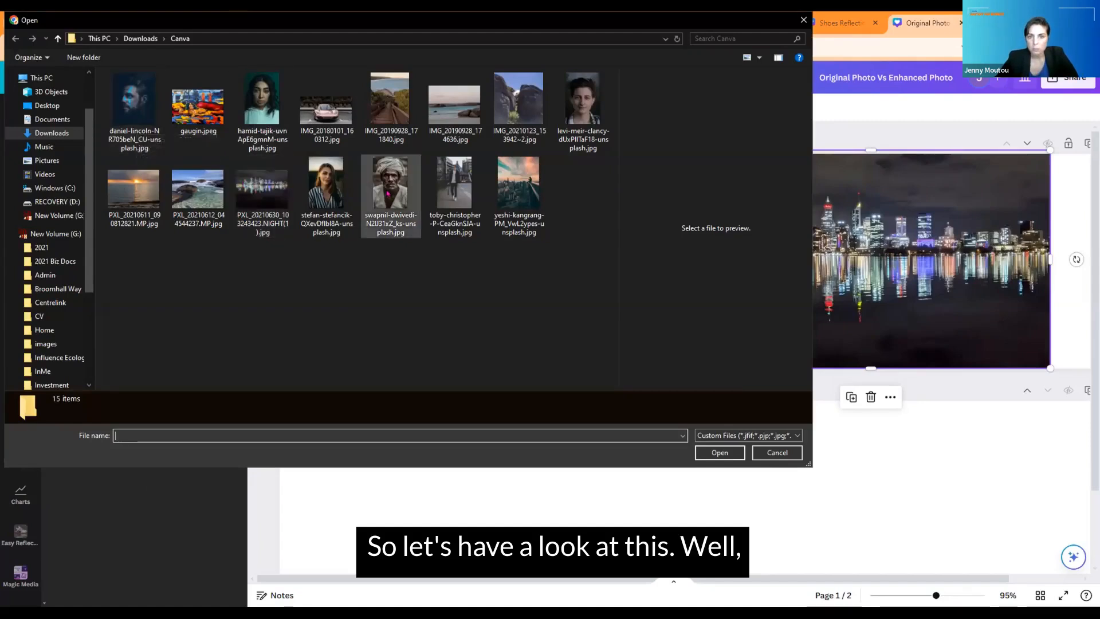
{"action": "left_click", "coordinate": [523, 193]}
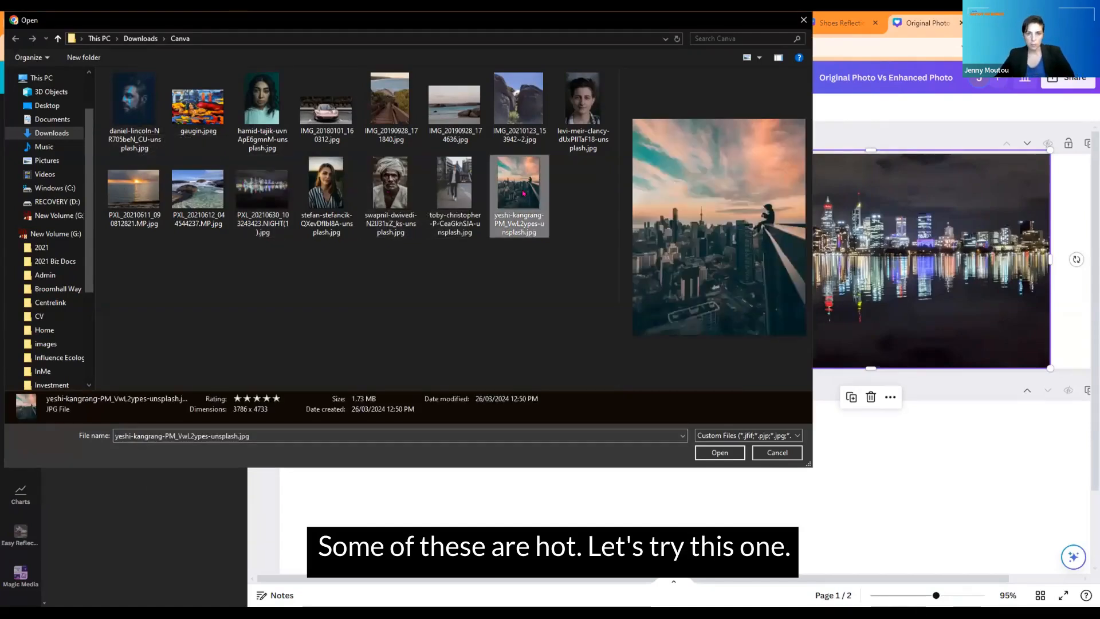
{"action": "left_click", "coordinate": [718, 453]}
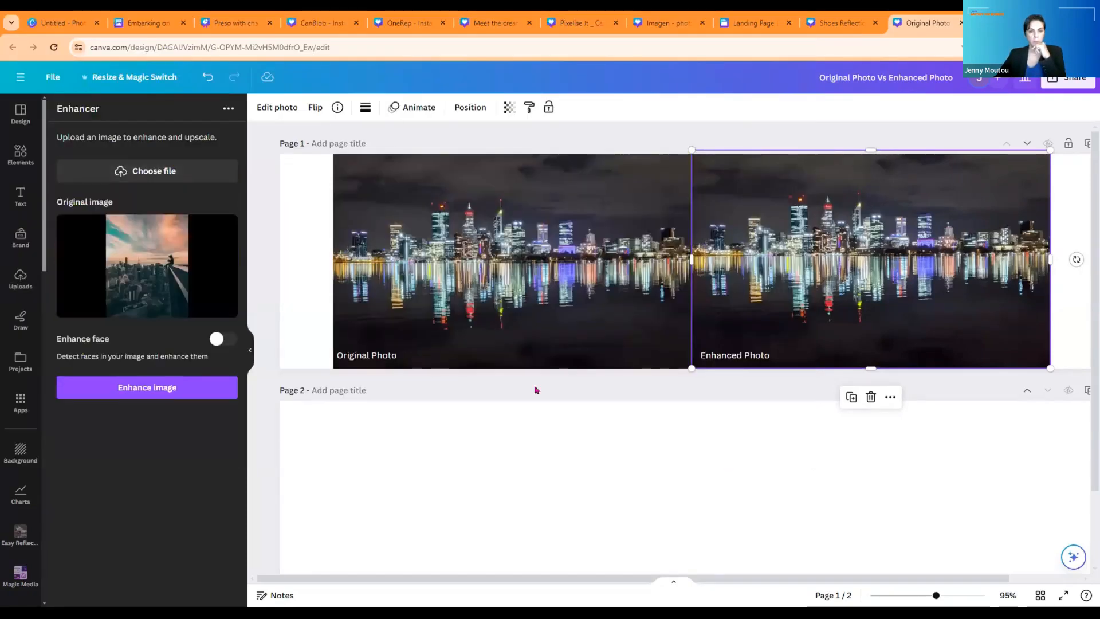
{"action": "scroll", "coordinate": [754, 417], "scroll_direction": "down", "scroll_amount": 2}
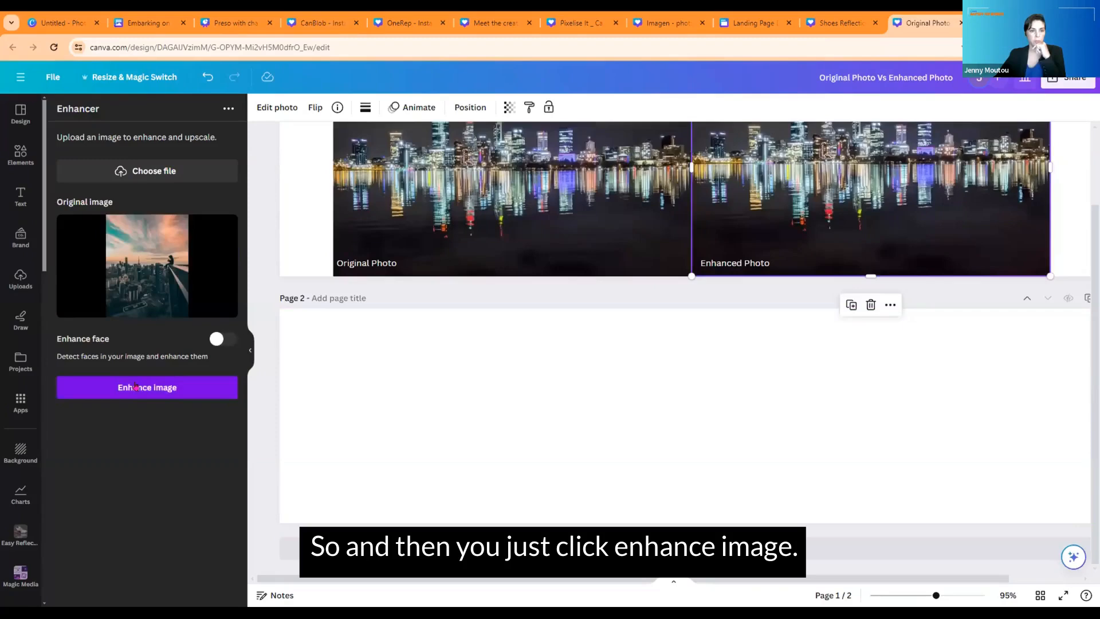
{"action": "left_click", "coordinate": [134, 386]}
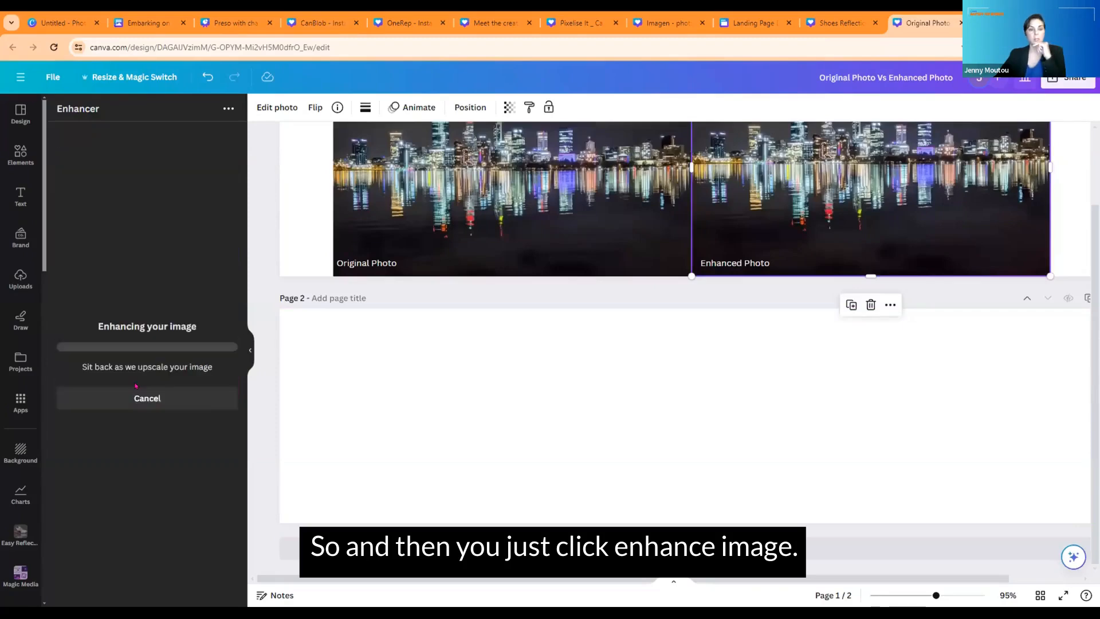
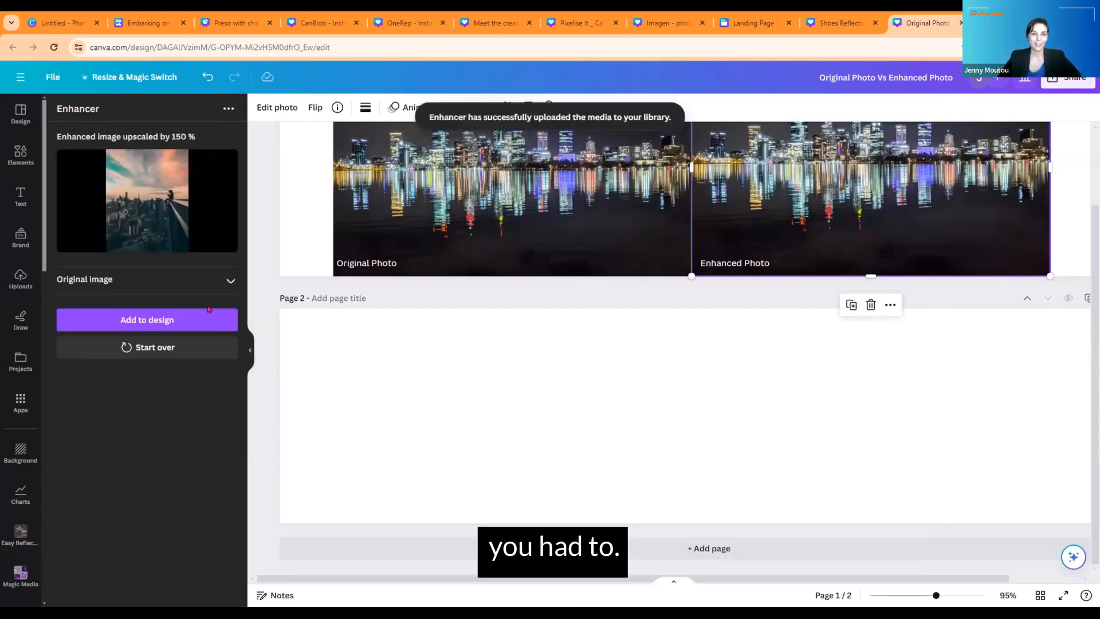
Add the enhanced cityscape image to page 2, enlarge it beyond the page's full height and place it left of centre.
{"action": "left_click", "coordinate": [89, 322]}
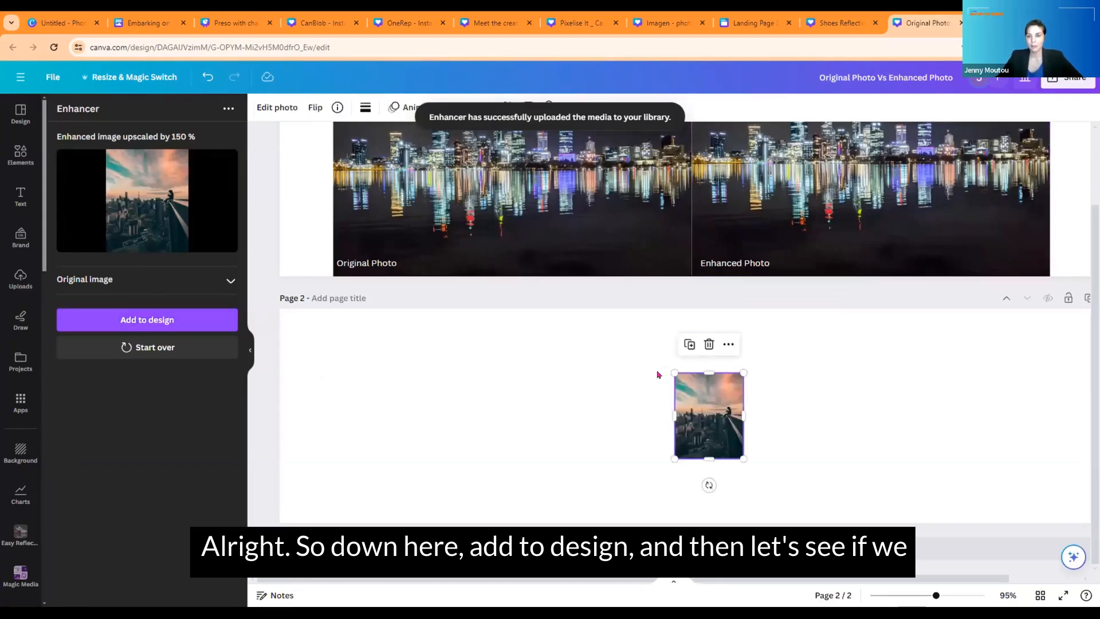
{"action": "left_click_drag", "start_coordinate": [675, 373], "coordinate": [557, 322]}
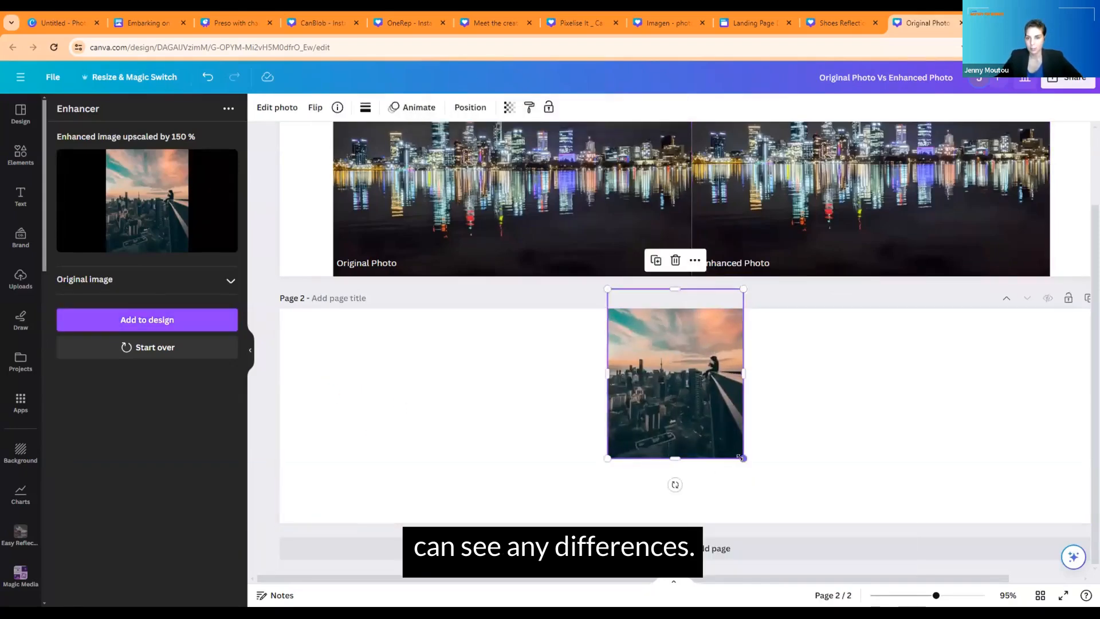
{"action": "left_click_drag", "start_coordinate": [743, 459], "coordinate": [822, 513]}
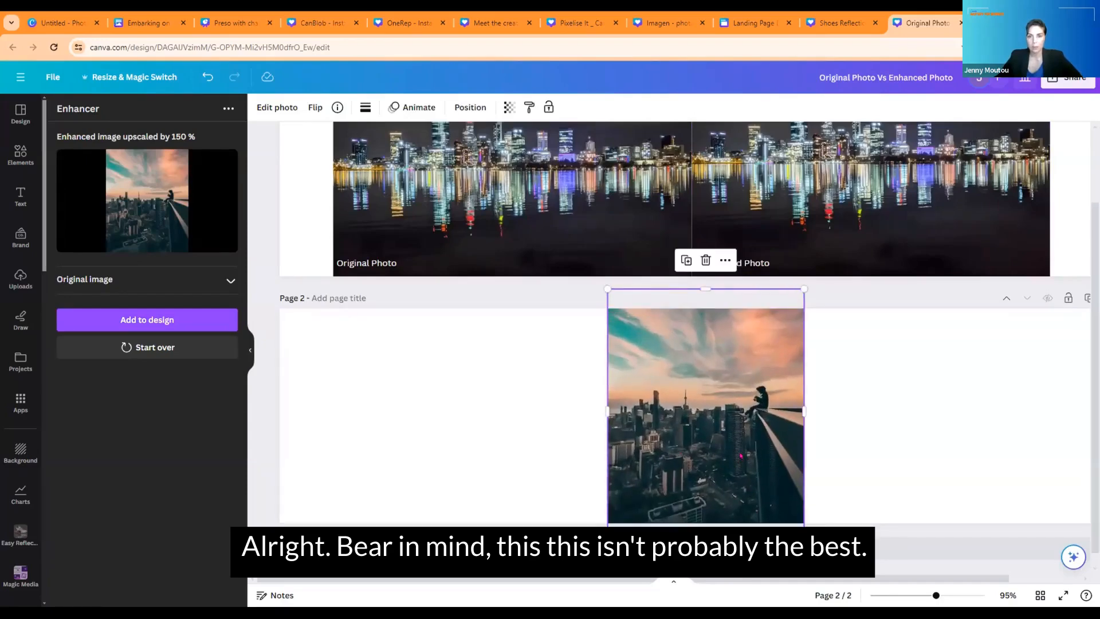
{"action": "left_click_drag", "start_coordinate": [649, 414], "coordinate": [513, 418]}
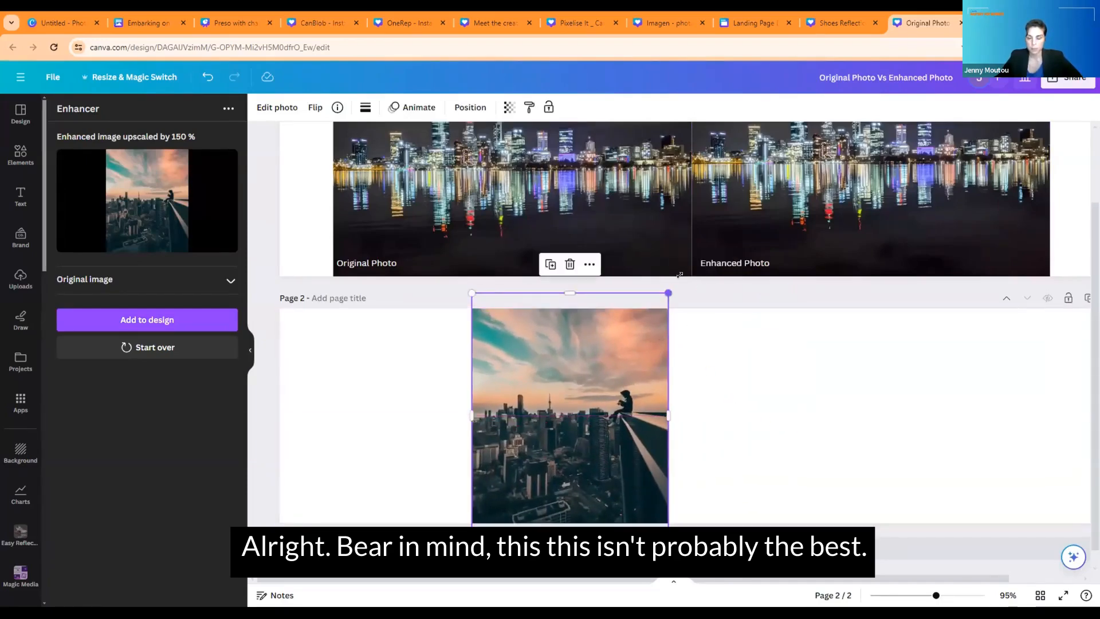
{"action": "left_click_drag", "start_coordinate": [668, 292], "coordinate": [681, 277]}
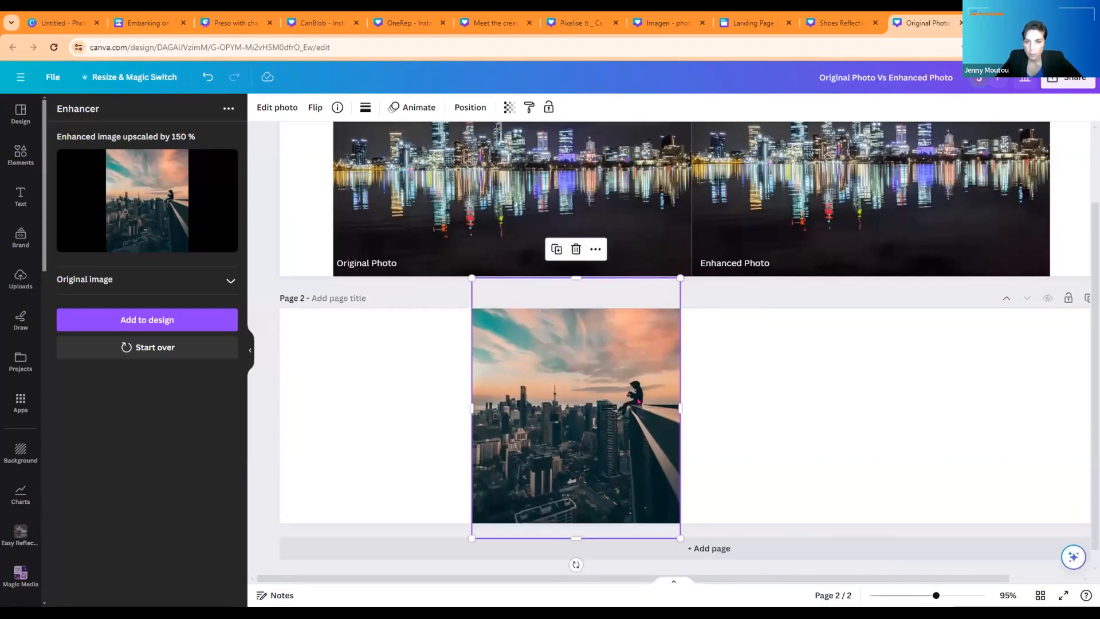
Bring up the available actions for the enhanced cityscape image on page 2.
{"action": "right_click", "coordinate": [637, 401]}
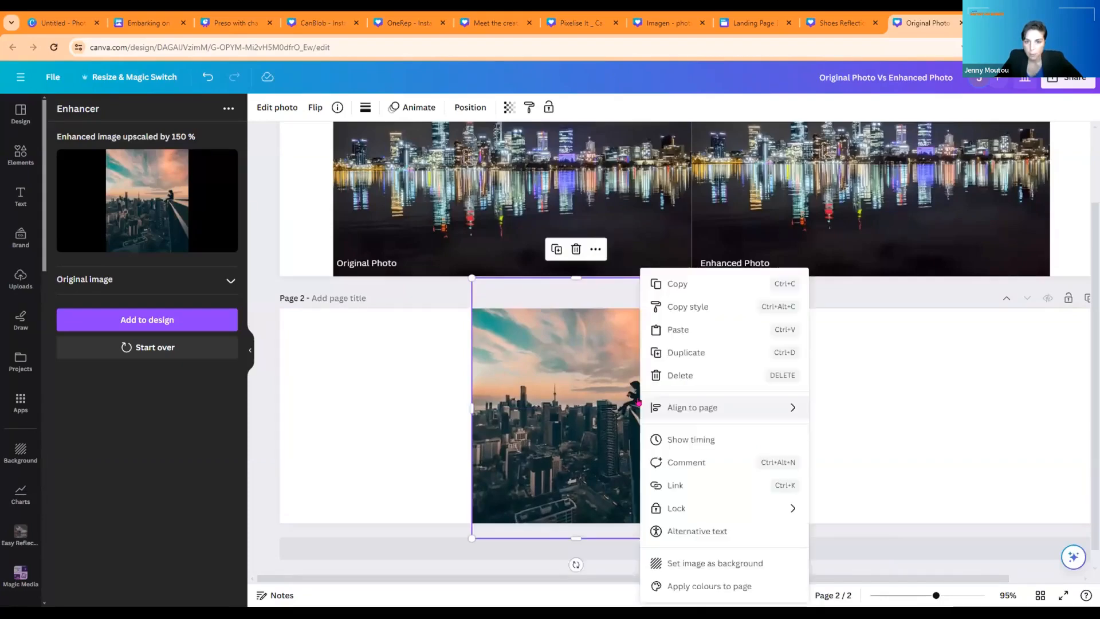
Examine the enhanced skyline photo on page 2 at 262% zoom.
{"action": "left_click", "coordinate": [552, 387]}
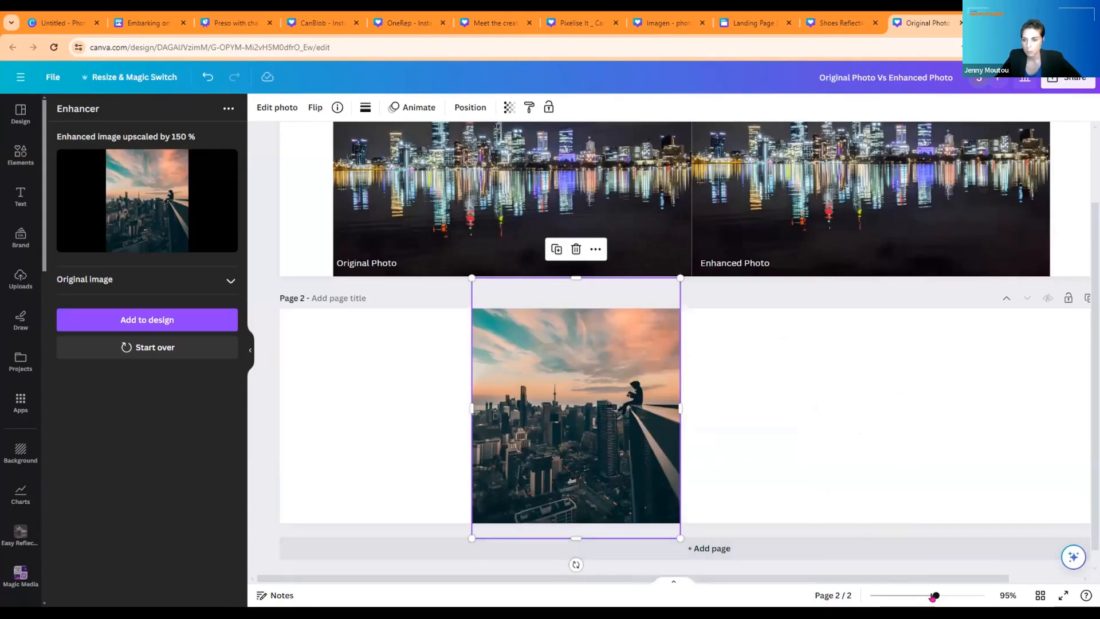
{"action": "left_click_drag", "start_coordinate": [936, 595], "coordinate": [966, 596]}
{"action": "scroll", "coordinate": [942, 399], "scroll_direction": "left", "scroll_amount": 5}
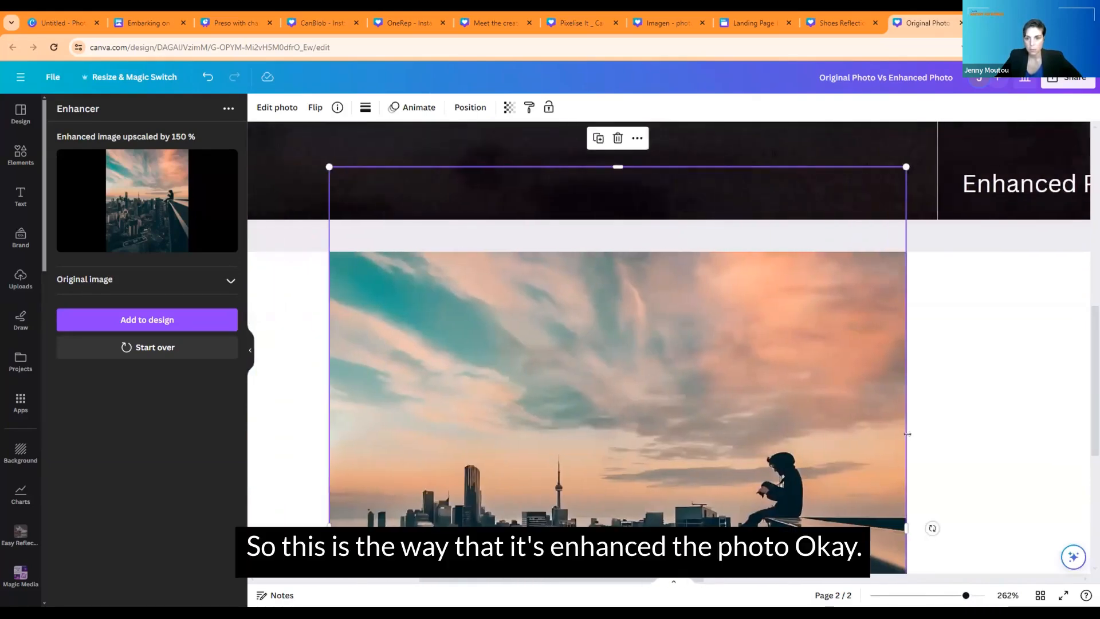
{"action": "scroll", "coordinate": [943, 399], "scroll_direction": "down", "scroll_amount": 2}
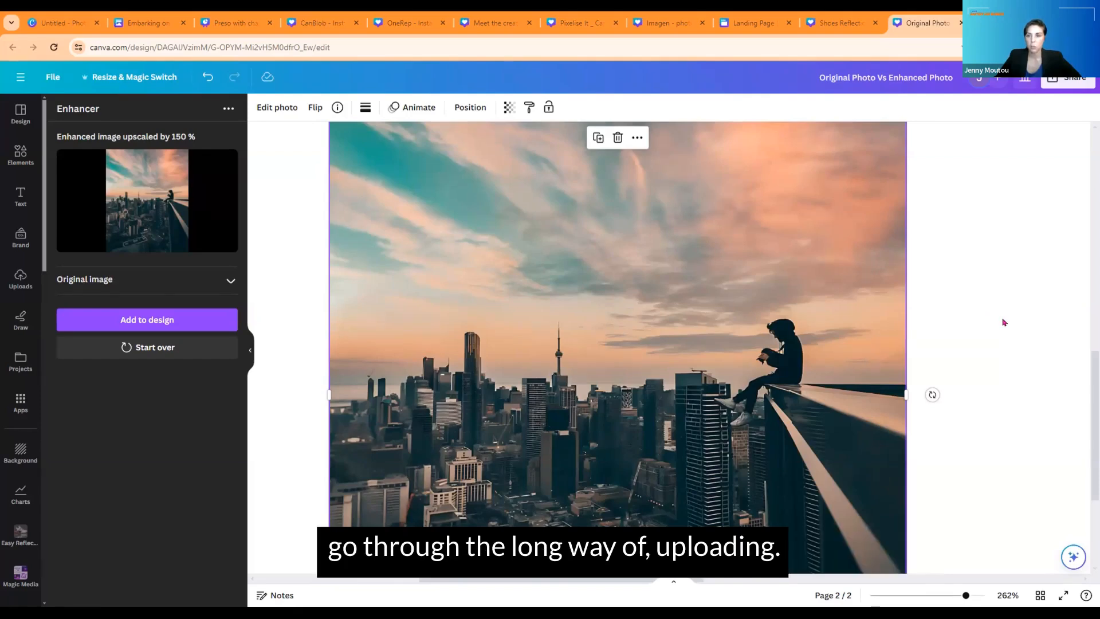
Add the original skyline photo to page 2 and place it directly left of the enhanced one.
{"action": "left_click_drag", "start_coordinate": [1003, 322], "coordinate": [1003, 322]}
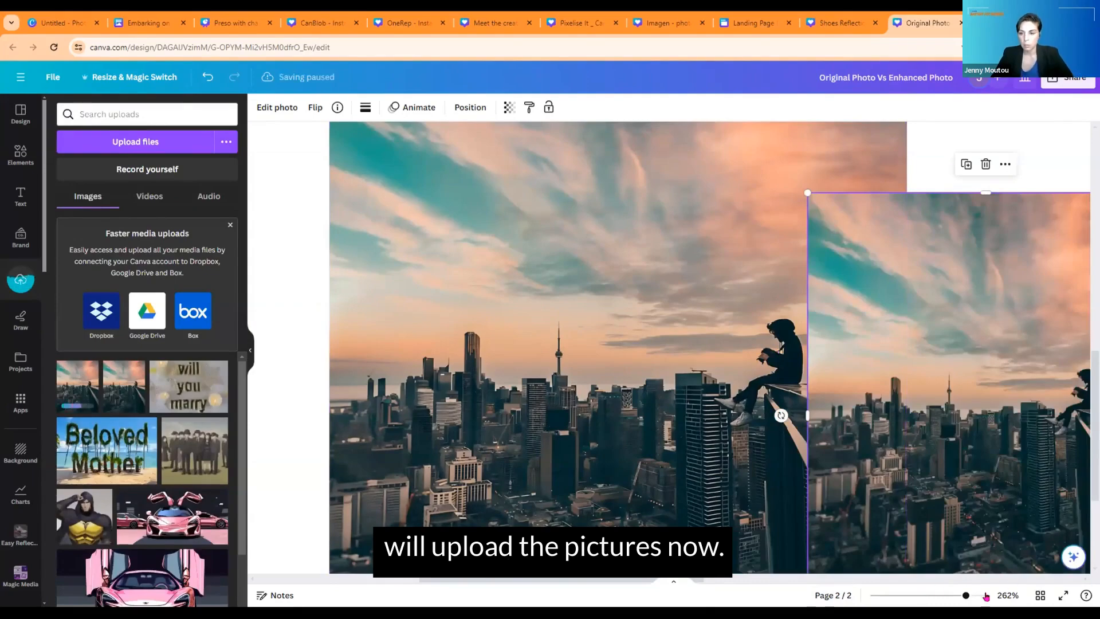
{"action": "left_click_drag", "start_coordinate": [966, 600], "coordinate": [947, 597]}
{"action": "mouse_move", "coordinate": [627, 434]}
{"action": "left_mouse_down"}
{"action": "mouse_move", "coordinate": [575, 444]}
{"action": "mouse_move", "coordinate": [383, 434]}
{"action": "left_mouse_up"}
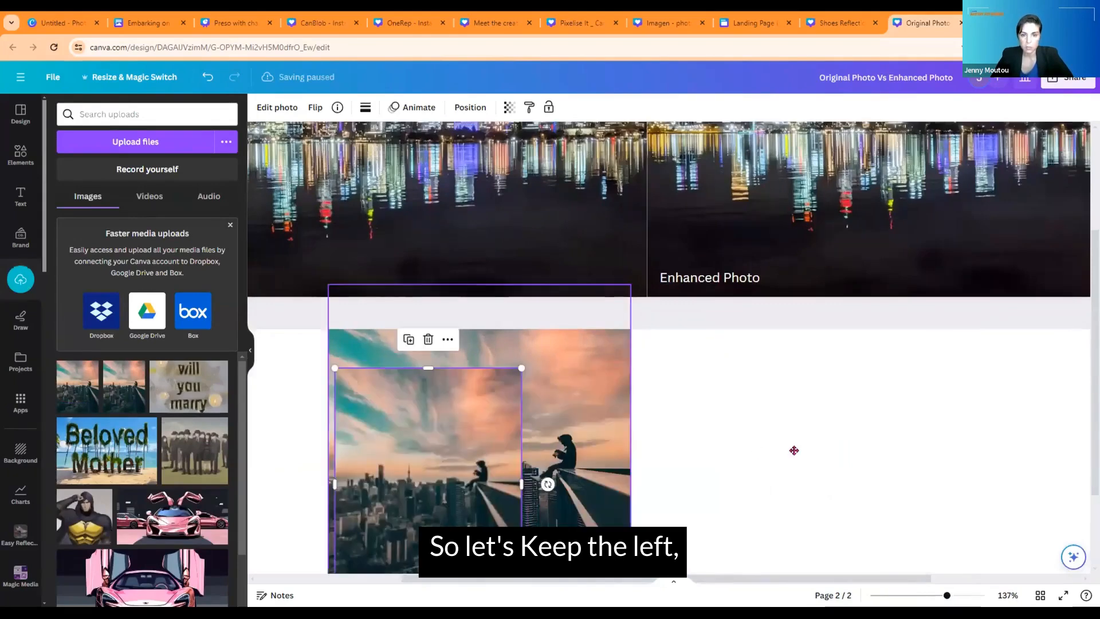
{"action": "left_click_drag", "start_coordinate": [570, 440], "coordinate": [918, 462]}
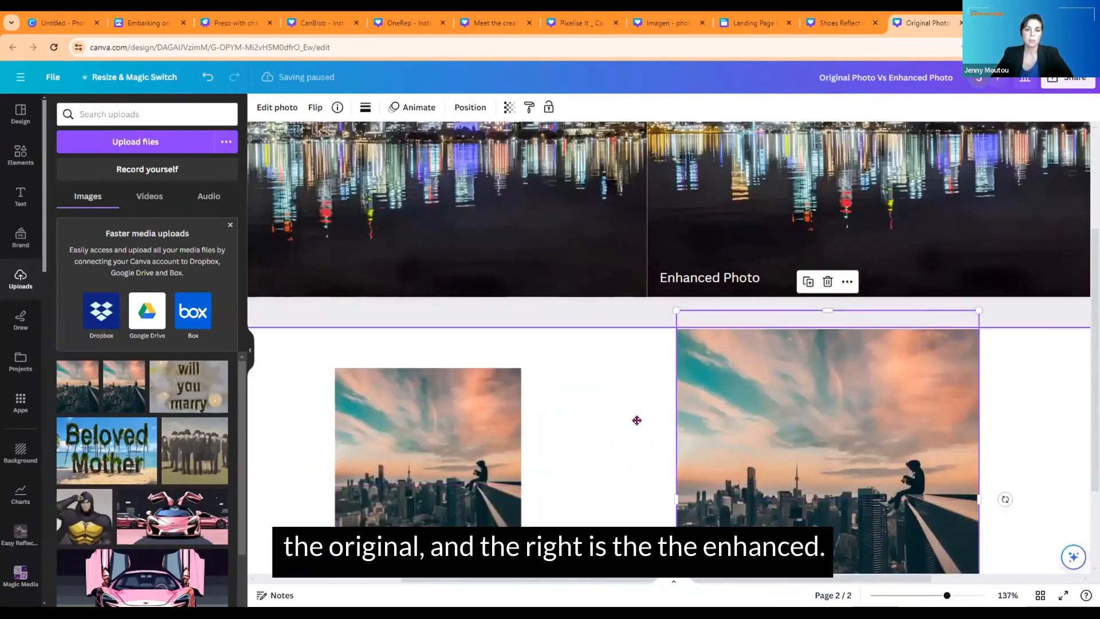
{"action": "left_click_drag", "start_coordinate": [441, 483], "coordinate": [592, 448]}
{"action": "left_click_drag", "start_coordinate": [517, 469], "coordinate": [516, 469]}
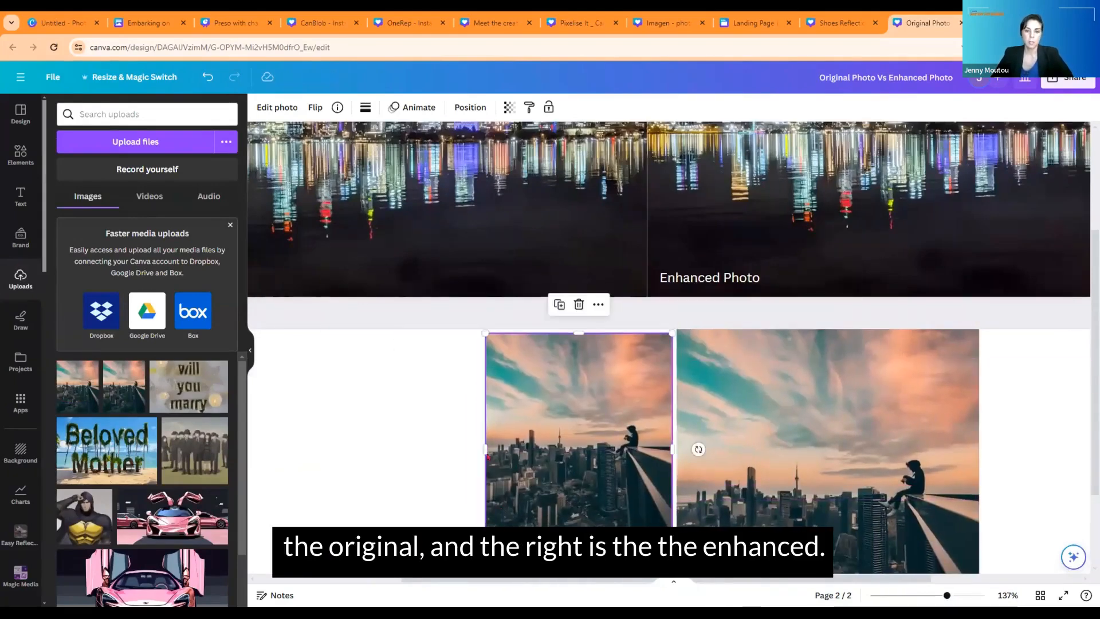
Enlarge the original skyline photo and set it flush against the enhanced photo's left edge.
{"action": "scroll", "coordinate": [446, 496], "scroll_direction": "down", "scroll_amount": 2}
{"action": "left_click_drag", "start_coordinate": [419, 512], "coordinate": [429, 547]}
{"action": "left_click_drag", "start_coordinate": [548, 401], "coordinate": [552, 397]}
Compare the sharpness of the original and enhanced skyline photos side by side at 262% zoom.
{"action": "left_click_drag", "start_coordinate": [947, 595], "coordinate": [966, 597]}
{"action": "left_click", "coordinate": [966, 597]}
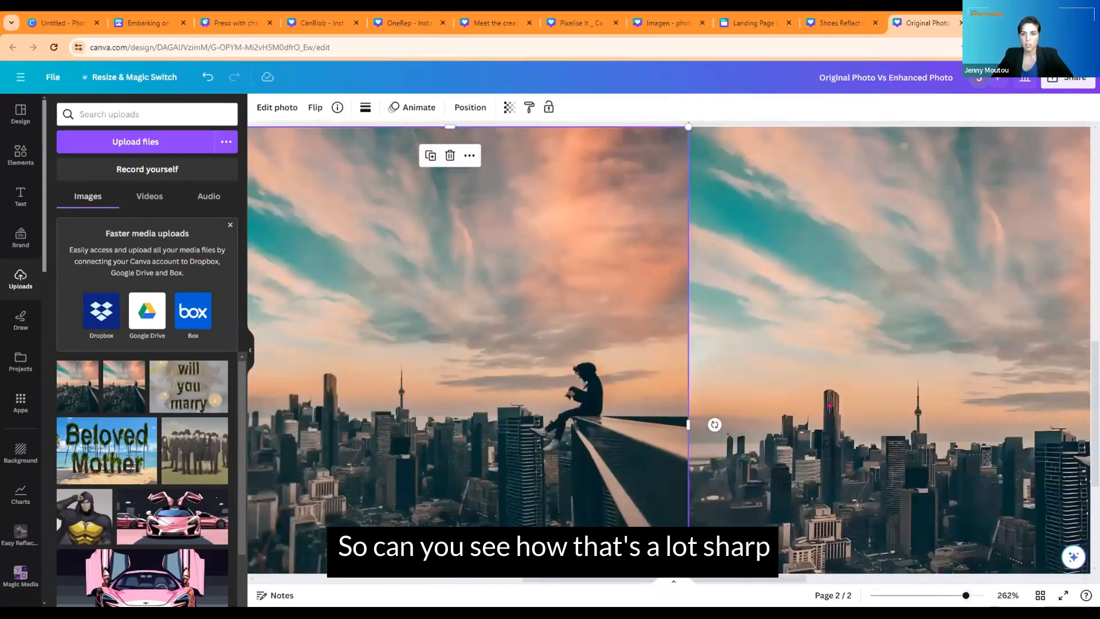
{"action": "left_click", "coordinate": [247, 350]}
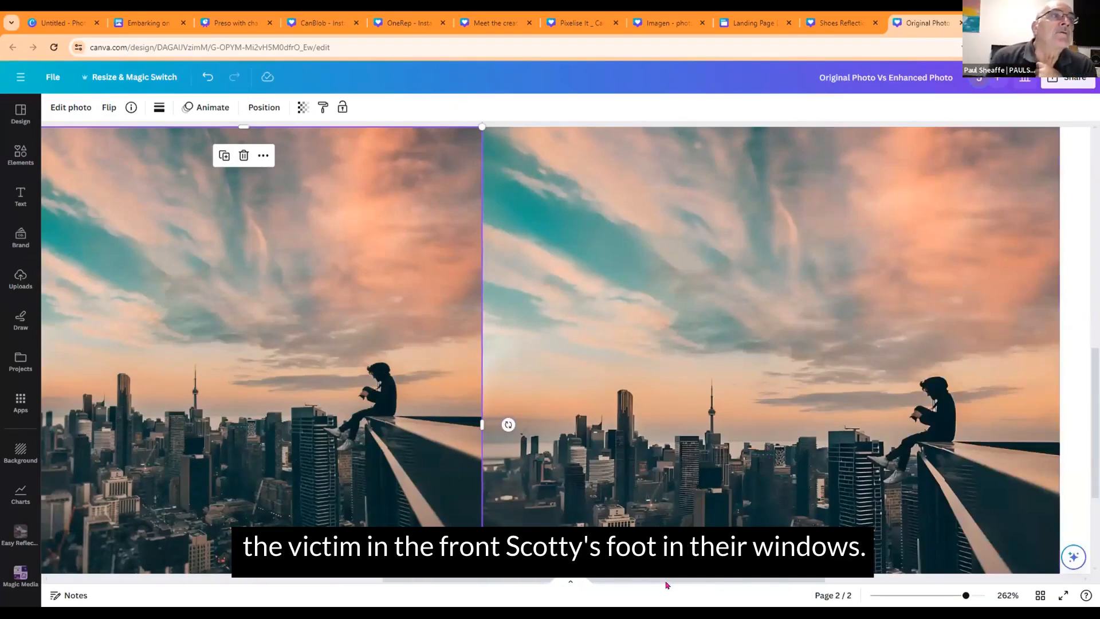
{"action": "left_click_drag", "start_coordinate": [666, 582], "coordinate": [626, 588]}
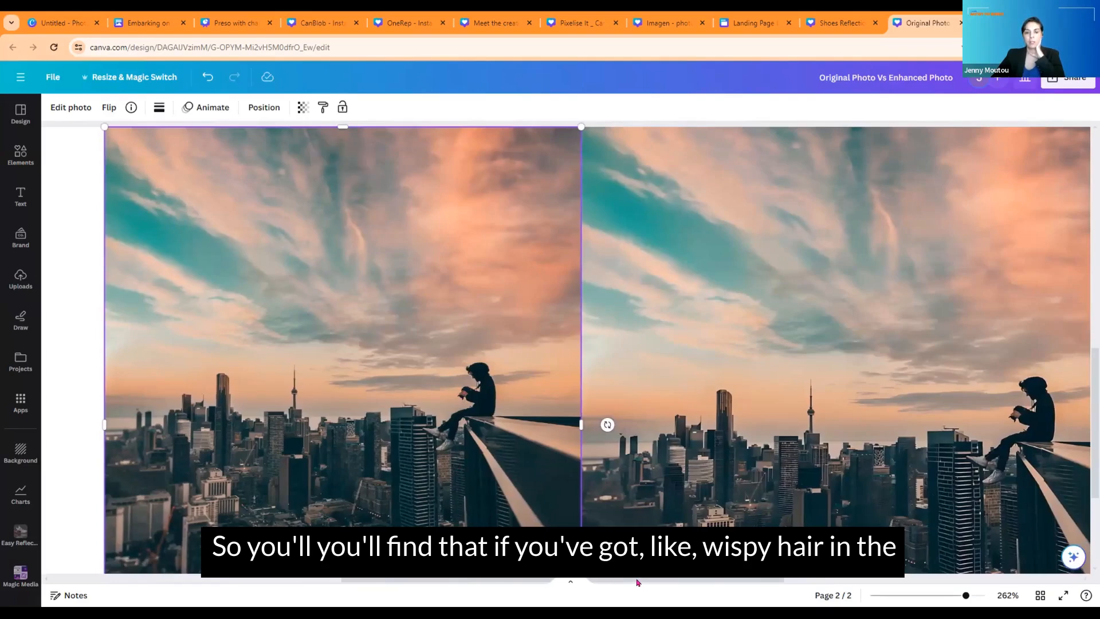
{"action": "left_click_drag", "start_coordinate": [638, 582], "coordinate": [658, 585]}
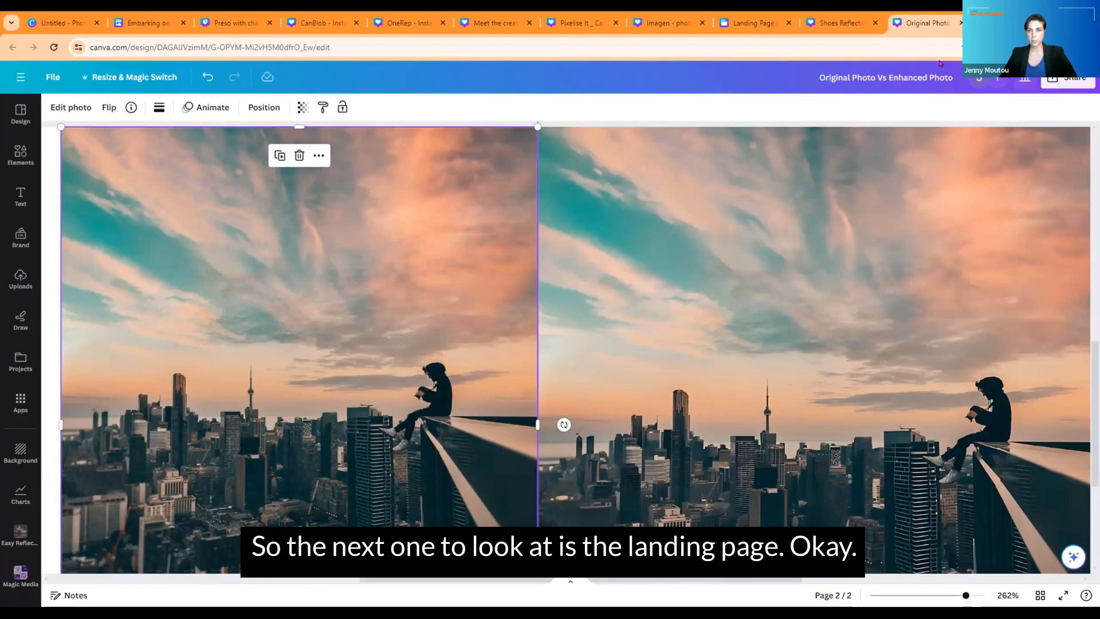
Close the photo comparison and shoe reflection designs, and return to the apps list in the dog wash landing page design.
{"action": "left_click", "coordinate": [960, 26]}
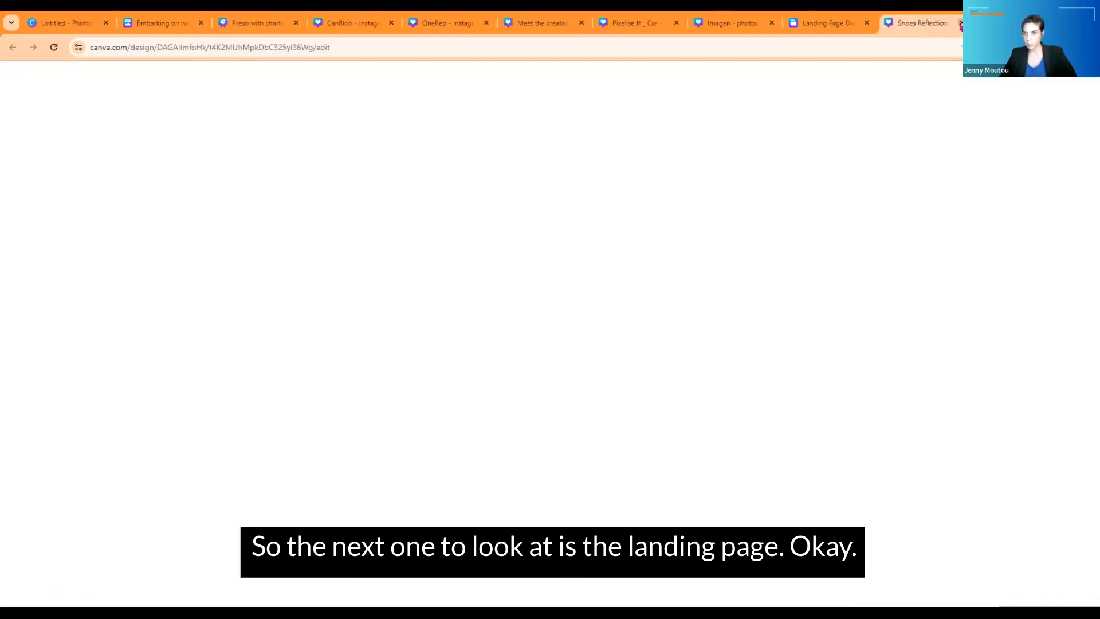
{"action": "left_click", "coordinate": [960, 26]}
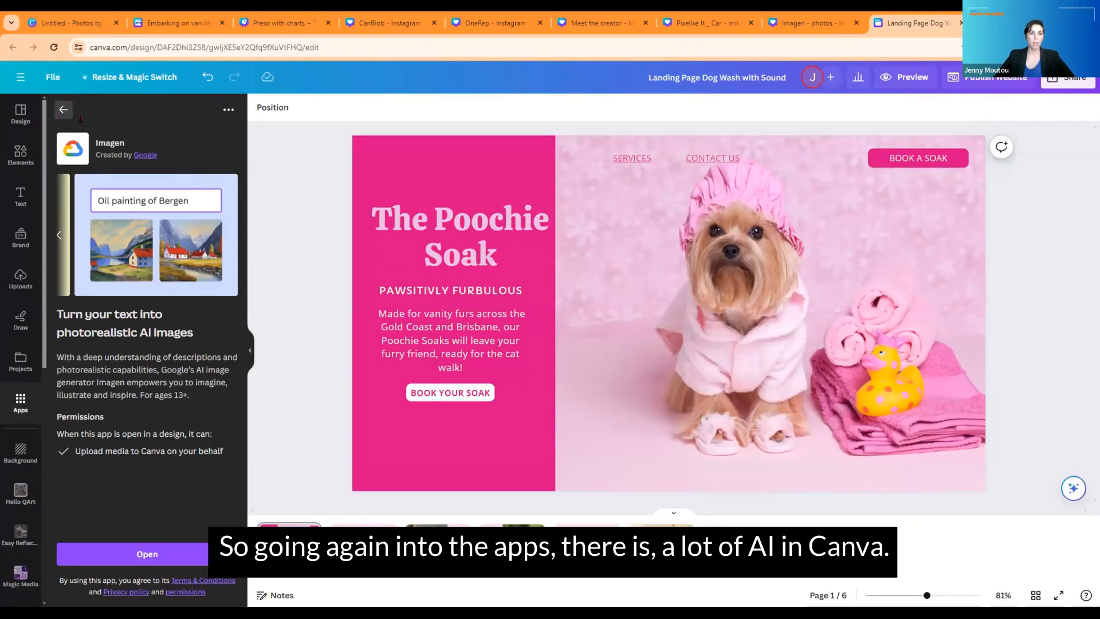
{"action": "left_click", "coordinate": [64, 109]}
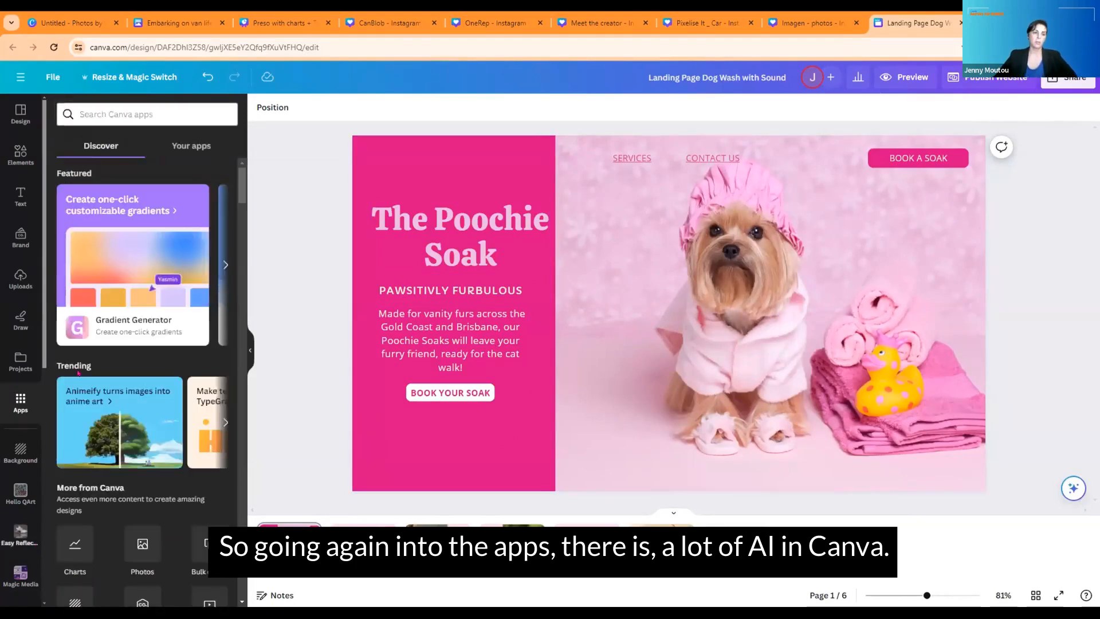
Browse the AI-powered apps and open the description of D-ID AI Presenters.
{"action": "scroll", "coordinate": [86, 378], "scroll_direction": "down", "scroll_amount": 5}
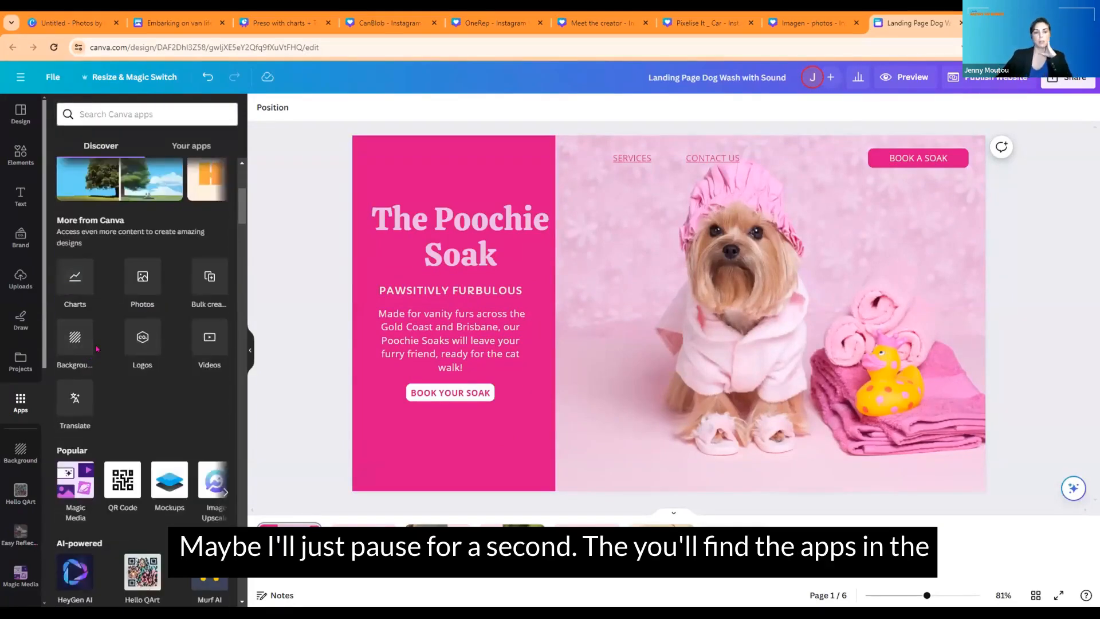
{"action": "scroll", "coordinate": [98, 348], "scroll_direction": "down", "scroll_amount": 5}
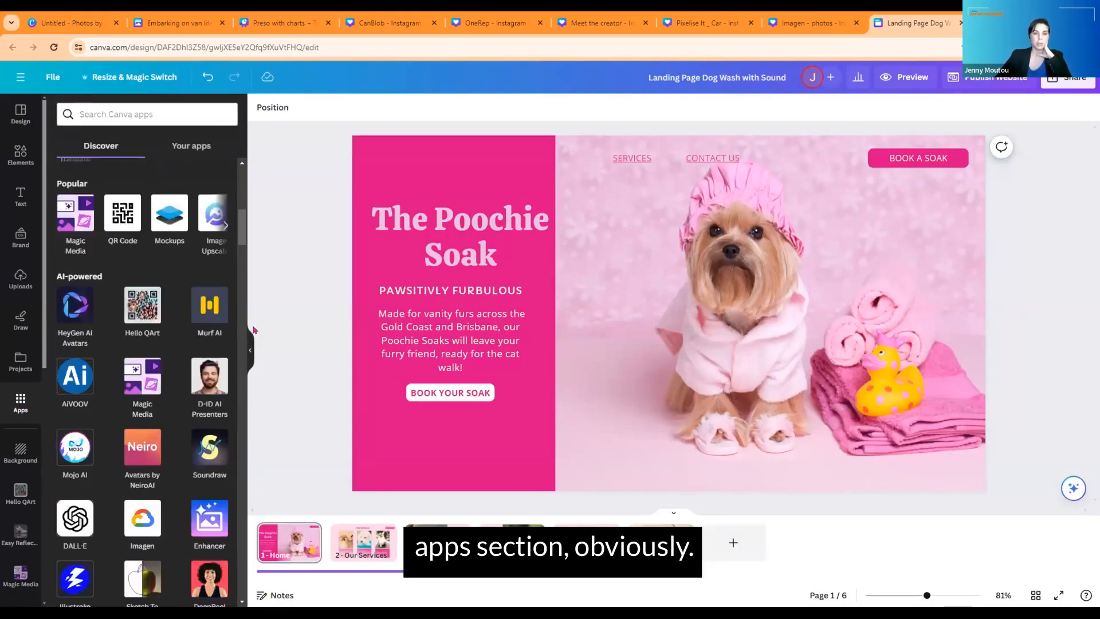
{"action": "scroll", "coordinate": [200, 254], "scroll_direction": "down", "scroll_amount": 3}
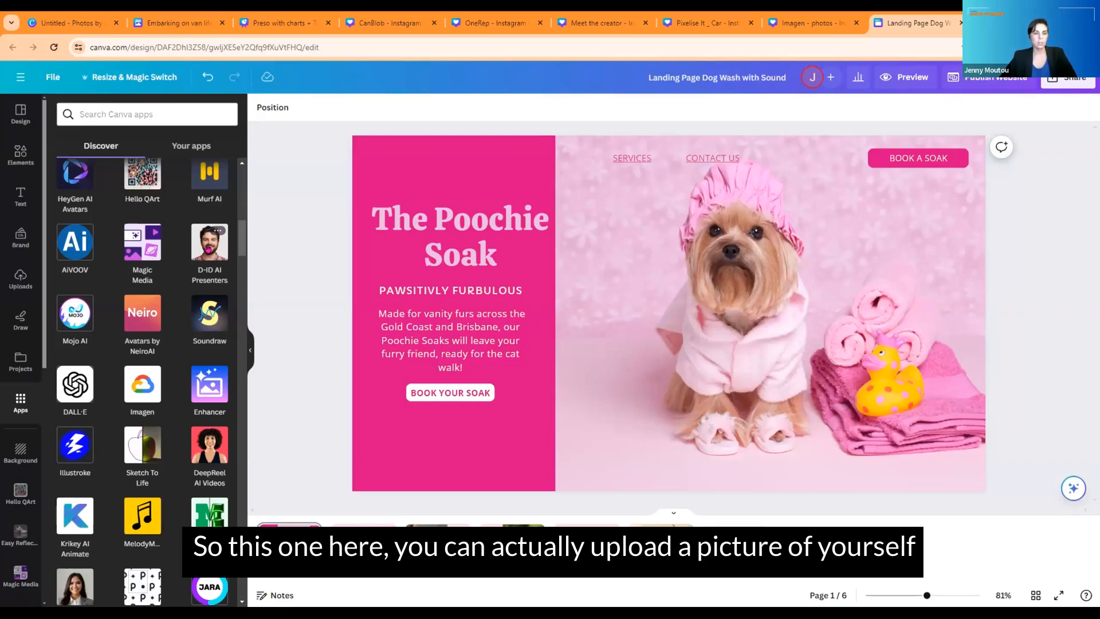
{"action": "left_click", "coordinate": [209, 241]}
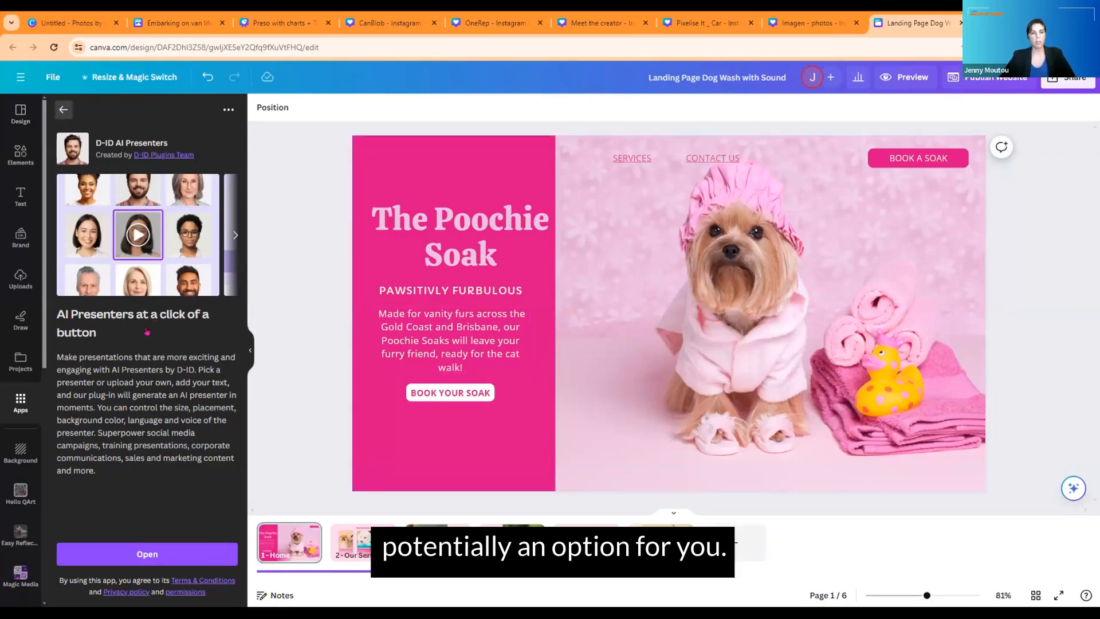
Return to the apps list and open the AI-powered app Soundraw.
{"action": "left_click", "coordinate": [5, 412]}
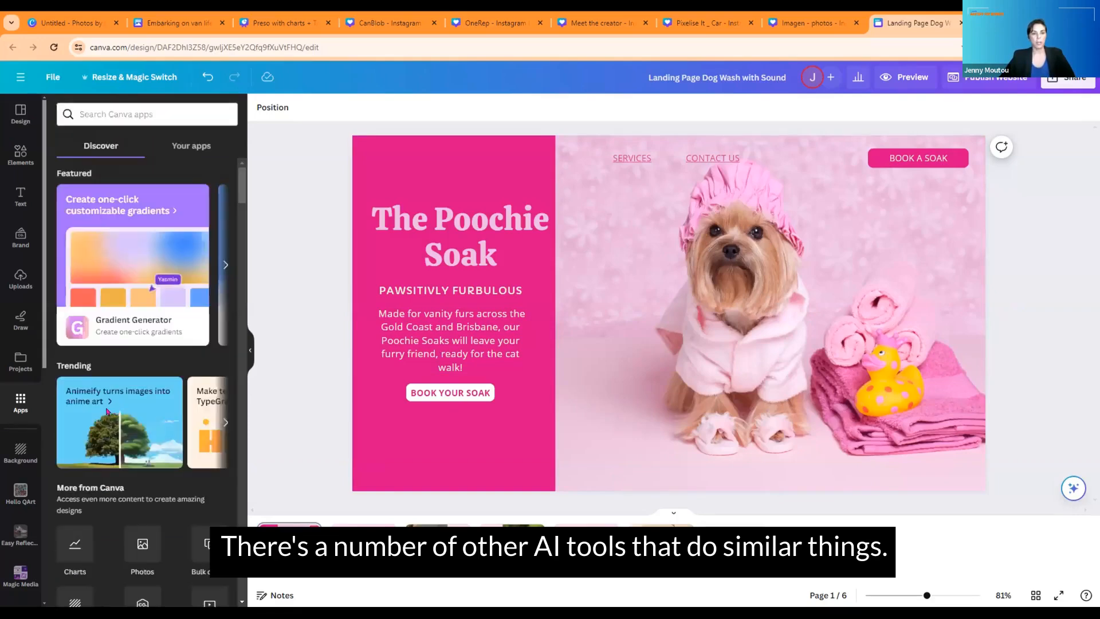
{"action": "scroll", "coordinate": [109, 407], "scroll_direction": "down", "scroll_amount": 5}
{"action": "scroll", "coordinate": [86, 385], "scroll_direction": "down", "scroll_amount": 5}
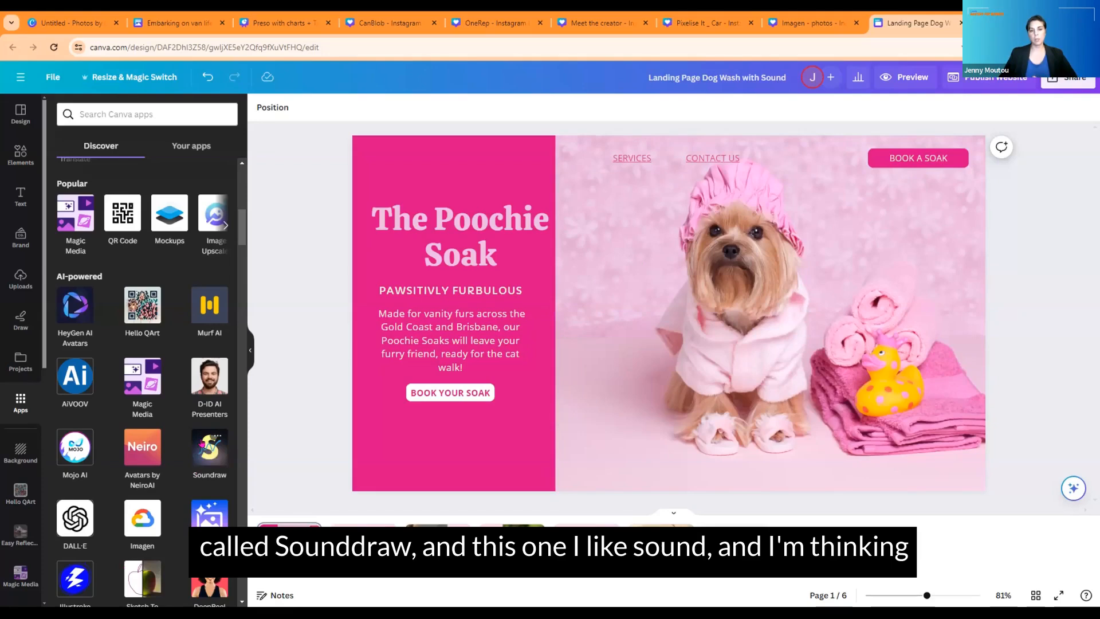
{"action": "left_click", "coordinate": [205, 442]}
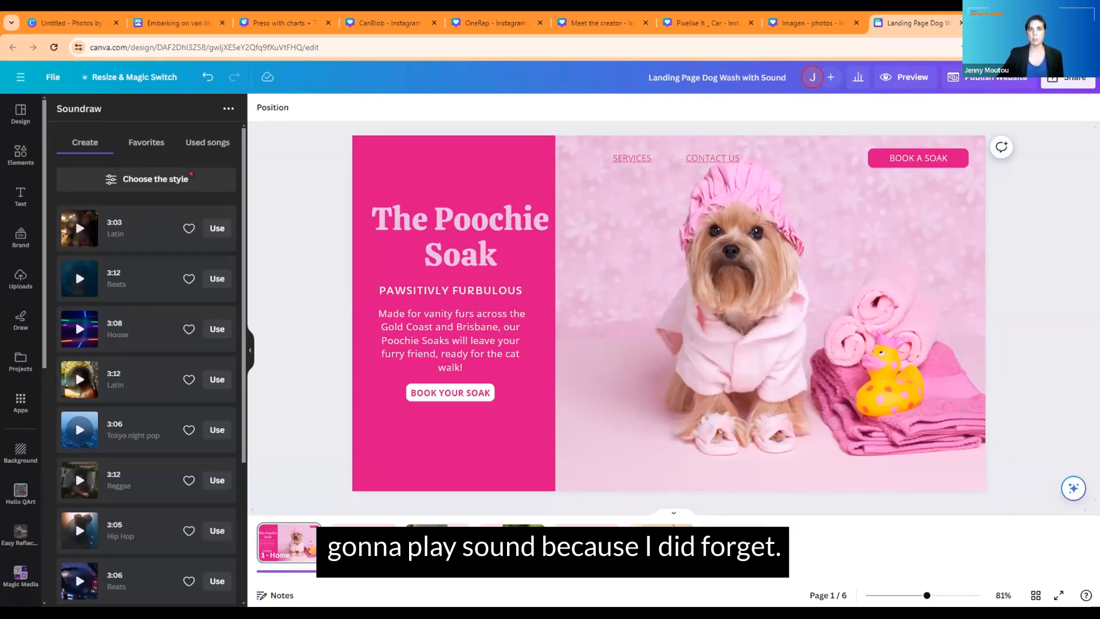
Preview the 3:03 Latin track in Soundraw and stop playback.
{"action": "left_click", "coordinate": [80, 228]}
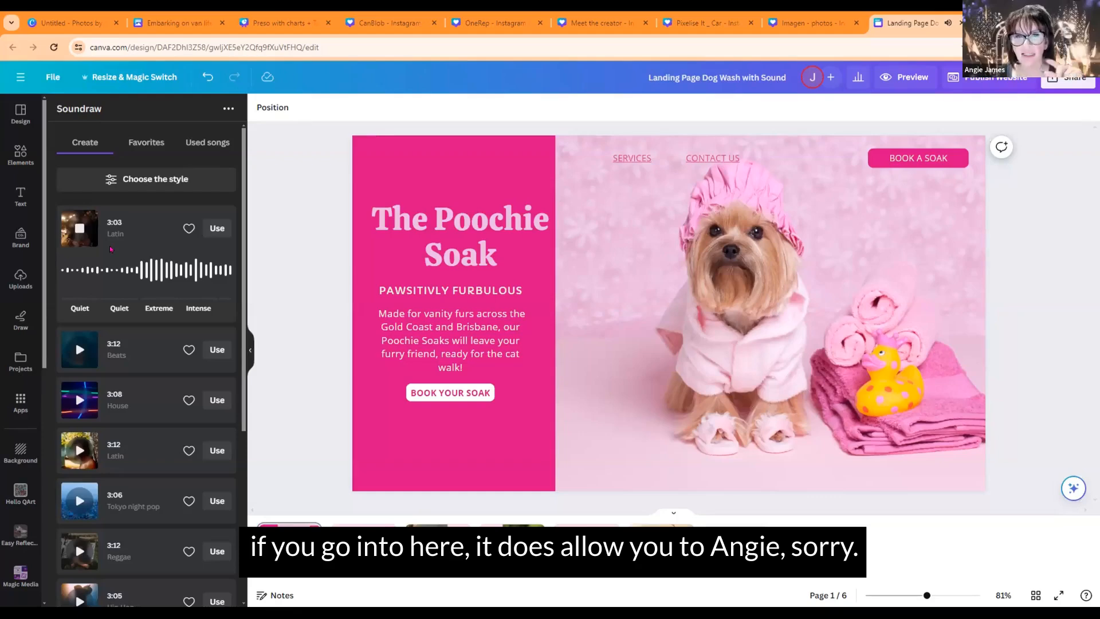
{"action": "mouse_move", "coordinate": [73, 303]}
{"action": "mouse_move", "coordinate": [153, 316]}
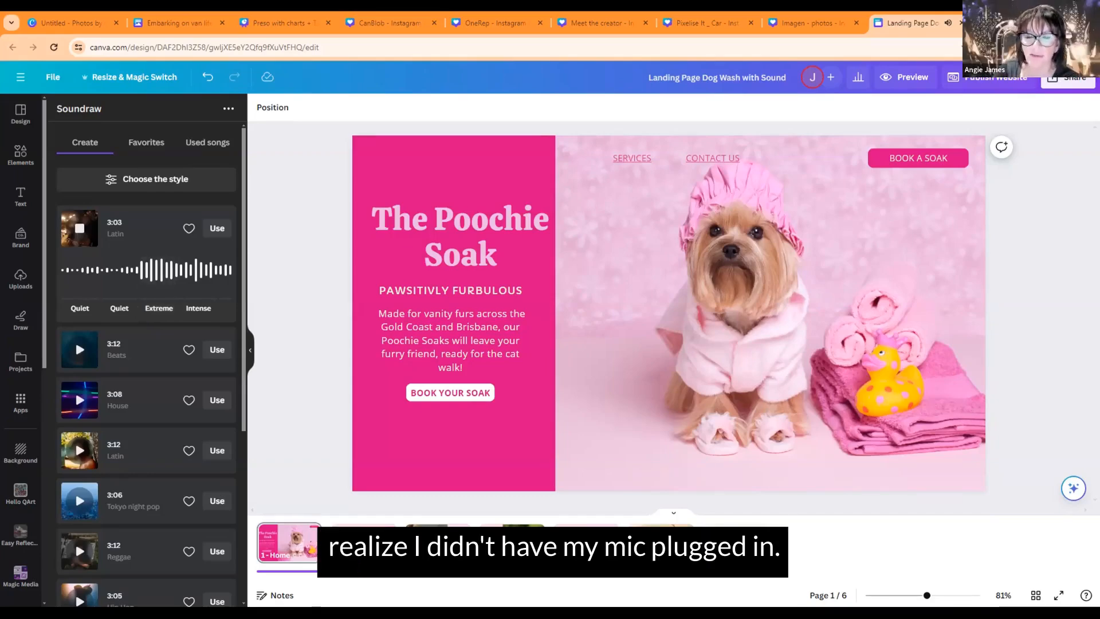
{"action": "left_click", "coordinate": [81, 235]}
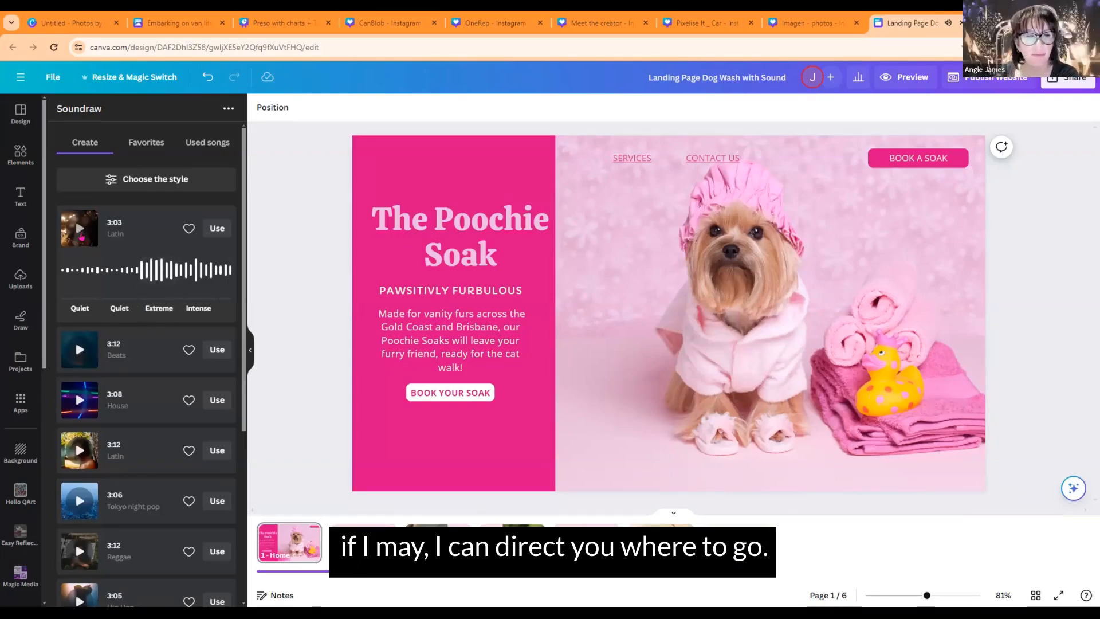
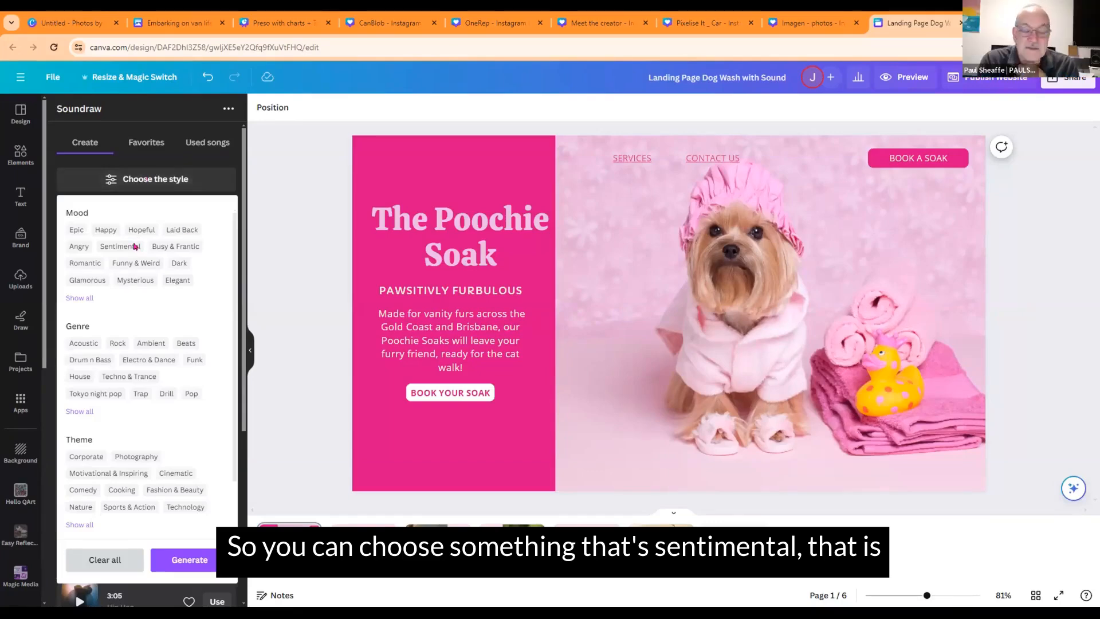
Generate Soundraw music with the mood Sentimental, genre Ambient, theme Motivational & Inspiring and length 10s.
{"action": "left_click", "coordinate": [135, 247]}
{"action": "left_click", "coordinate": [152, 344]}
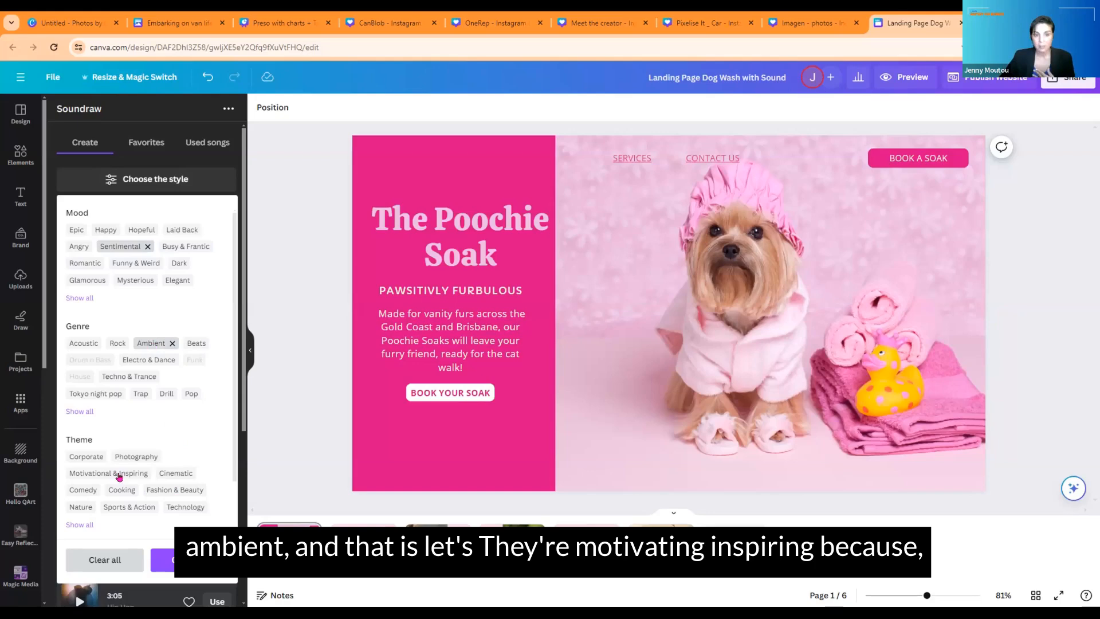
{"action": "left_click", "coordinate": [119, 474]}
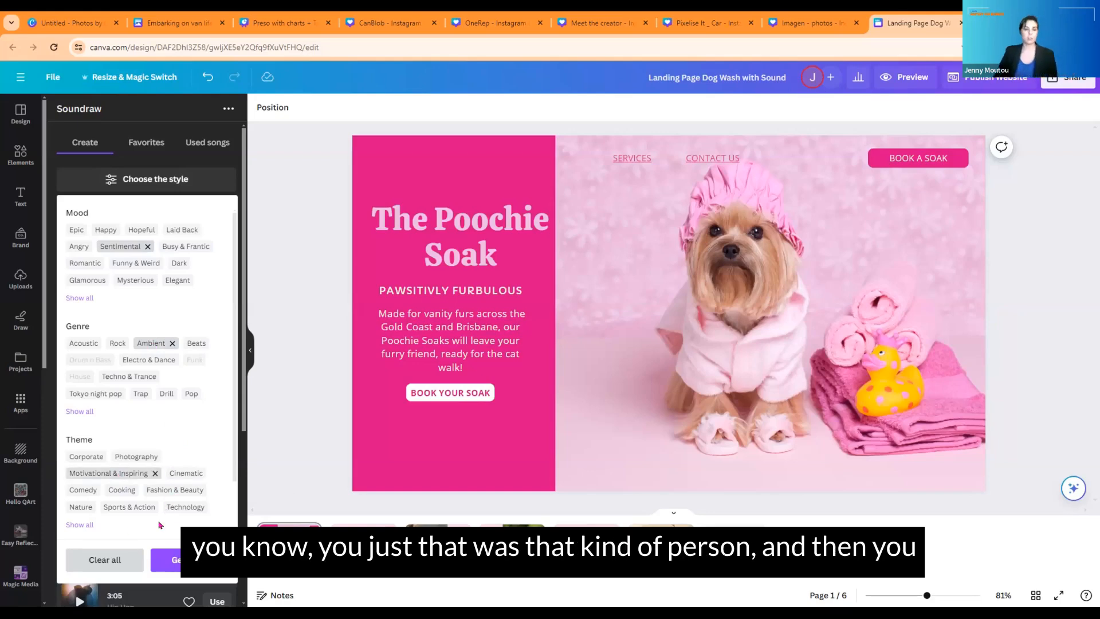
{"action": "scroll", "coordinate": [126, 516], "scroll_direction": "down", "scroll_amount": 1}
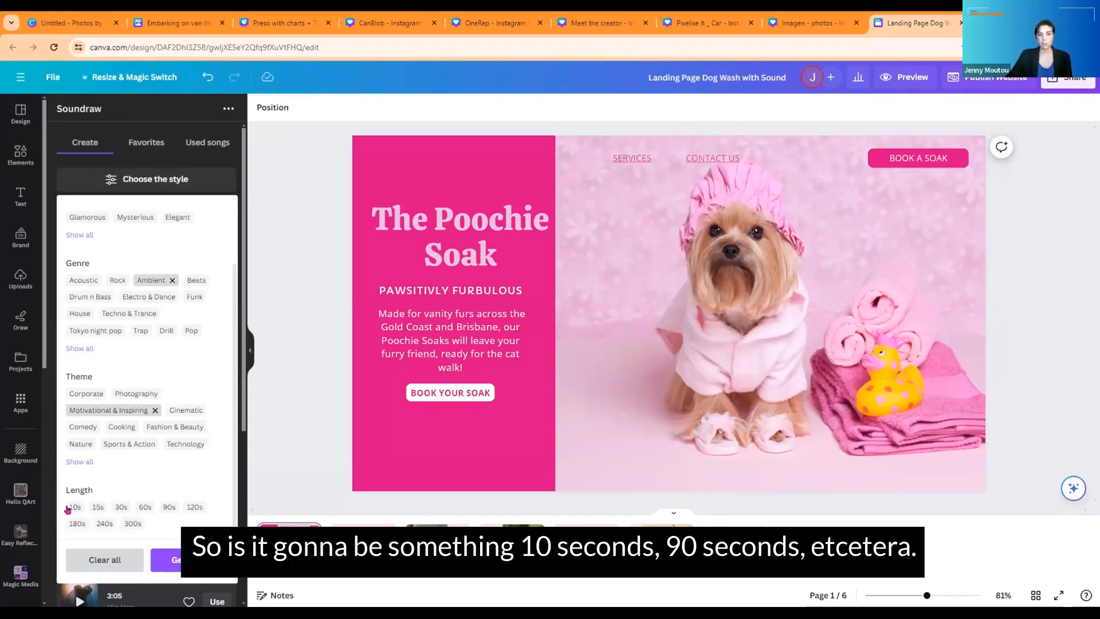
{"action": "left_click", "coordinate": [67, 509]}
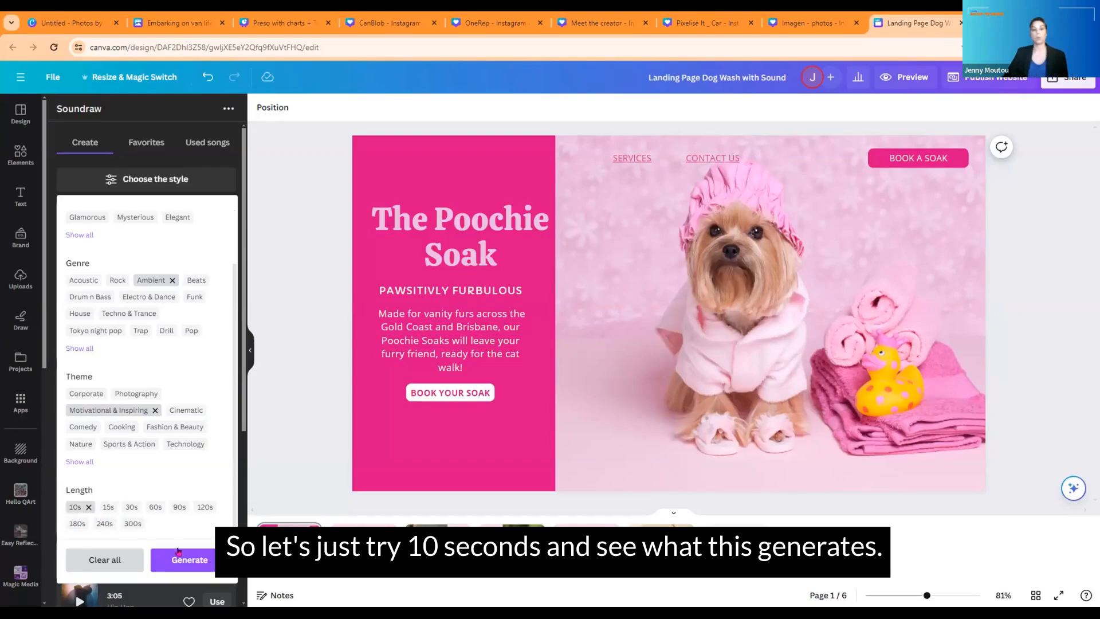
{"action": "left_click", "coordinate": [177, 551]}
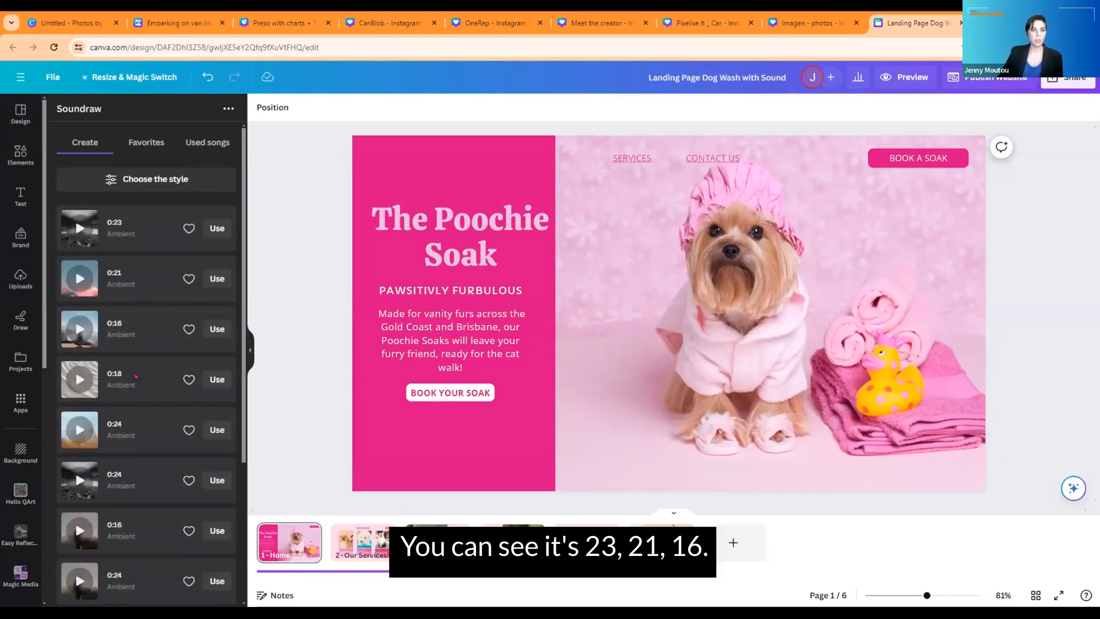
Preview the 0:16 Ambient track, add it to the design, and delete the 30.0s audio track from the timeline.
{"action": "left_click", "coordinate": [75, 331]}
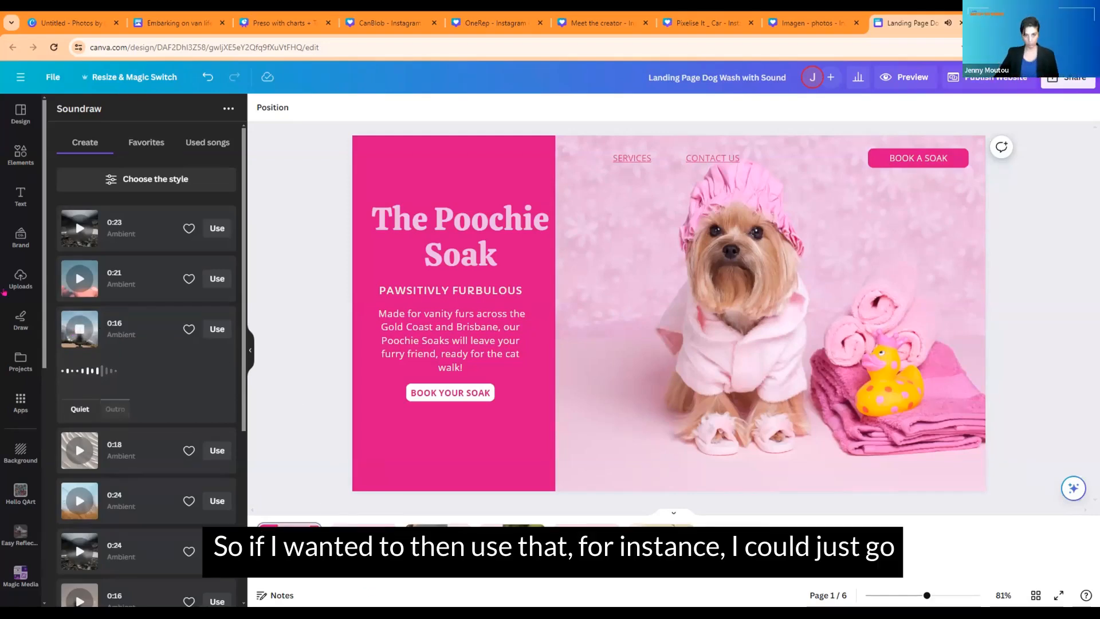
{"action": "left_click", "coordinate": [222, 330]}
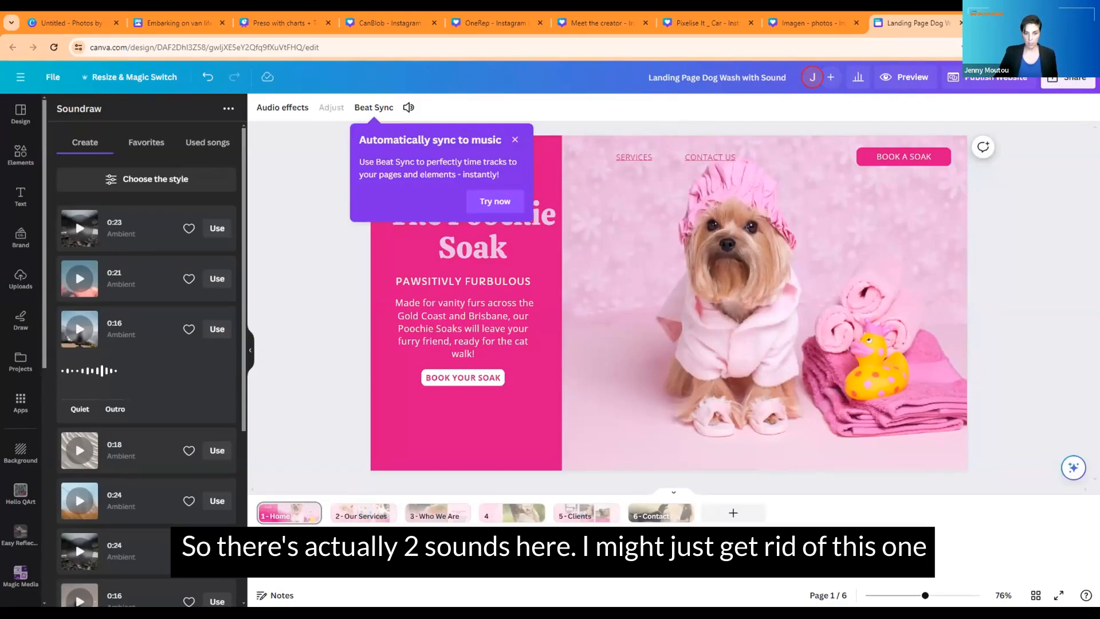
{"action": "left_click", "coordinate": [321, 551]}
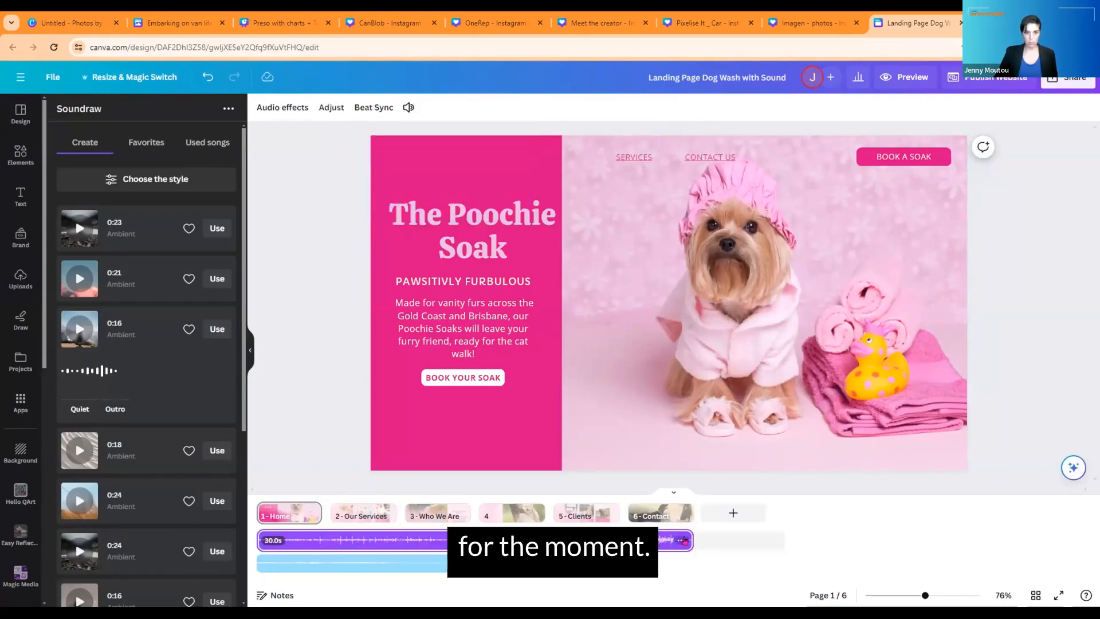
{"action": "left_click", "coordinate": [661, 549]}
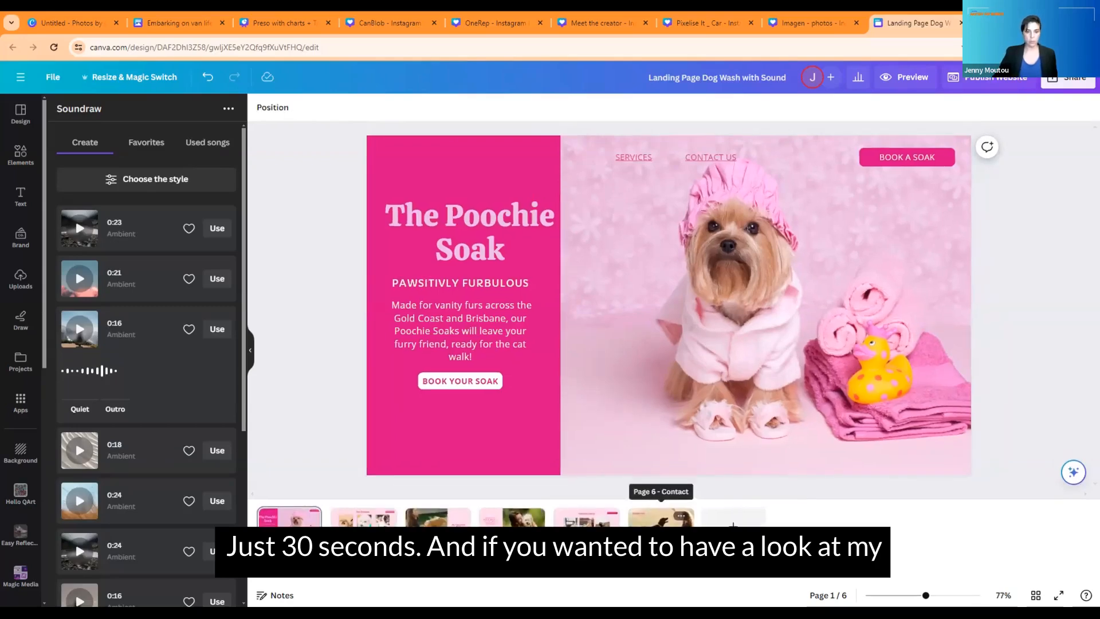
View the dog wash landing page in full screen.
{"action": "left_click", "coordinate": [1060, 596]}
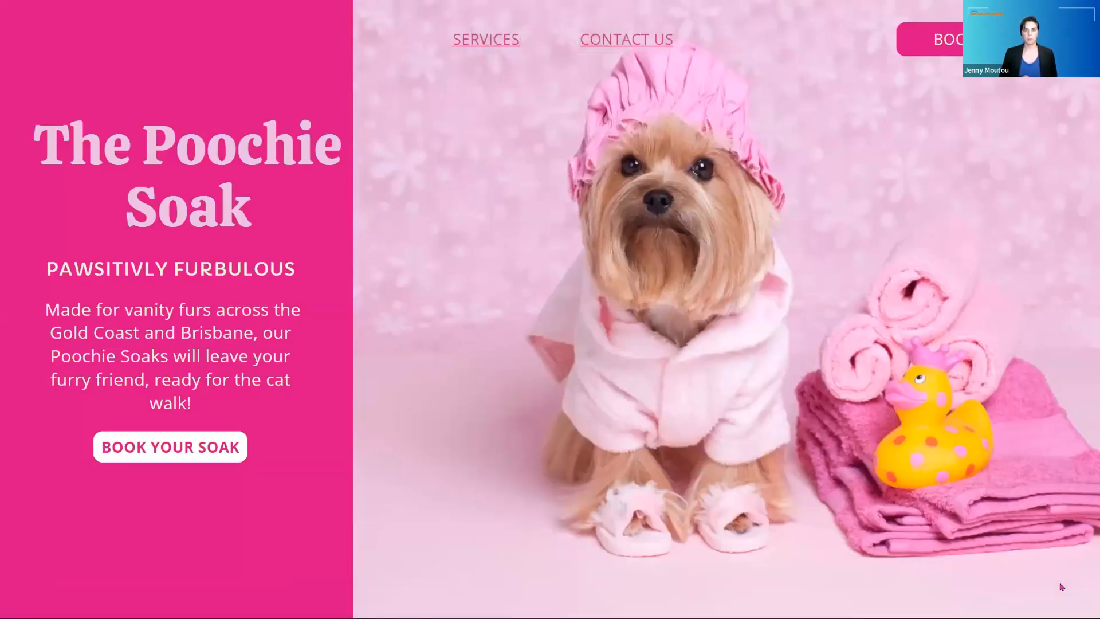
View the landing page's following pages in full screen, from Our Services onward, and return to the editor.
{"action": "key", "text": "Right"}
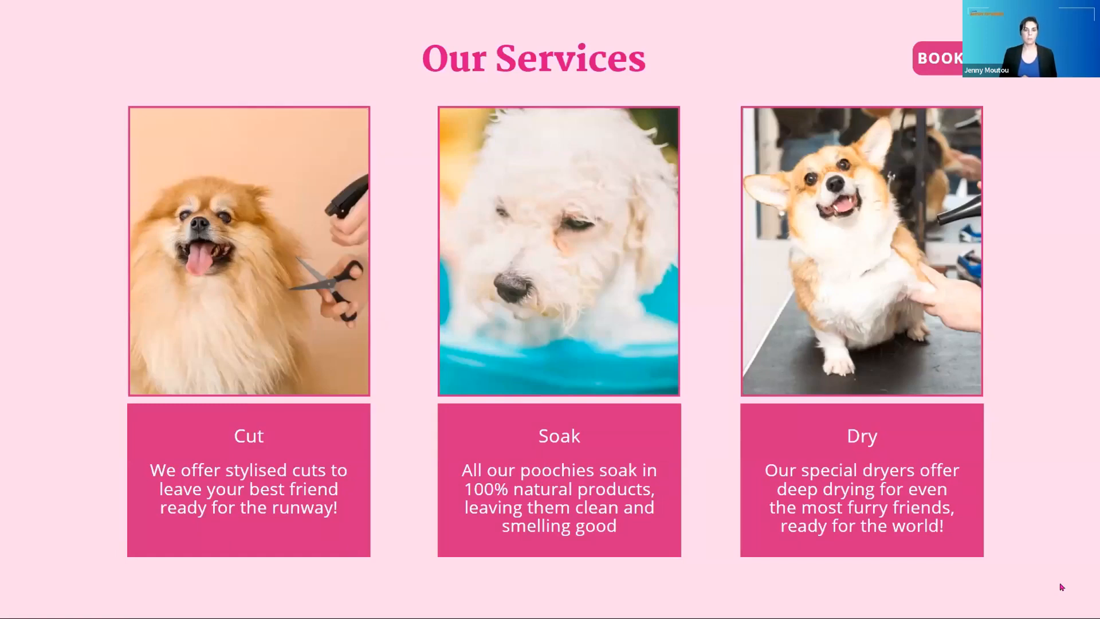
{"action": "key", "text": "Right"}
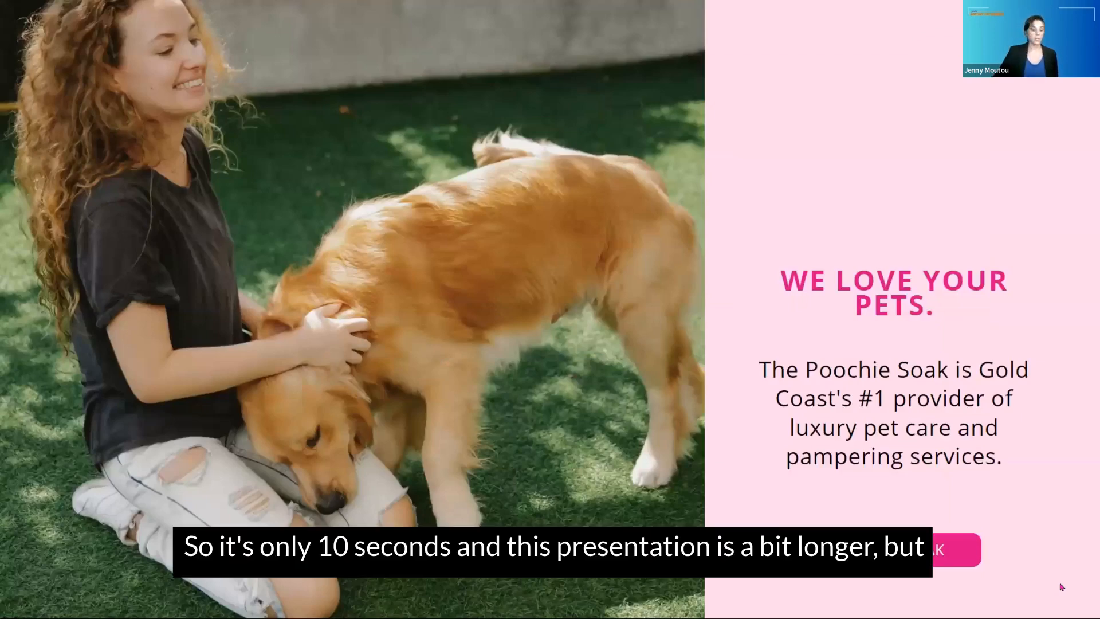
{"action": "key", "text": "Escape"}
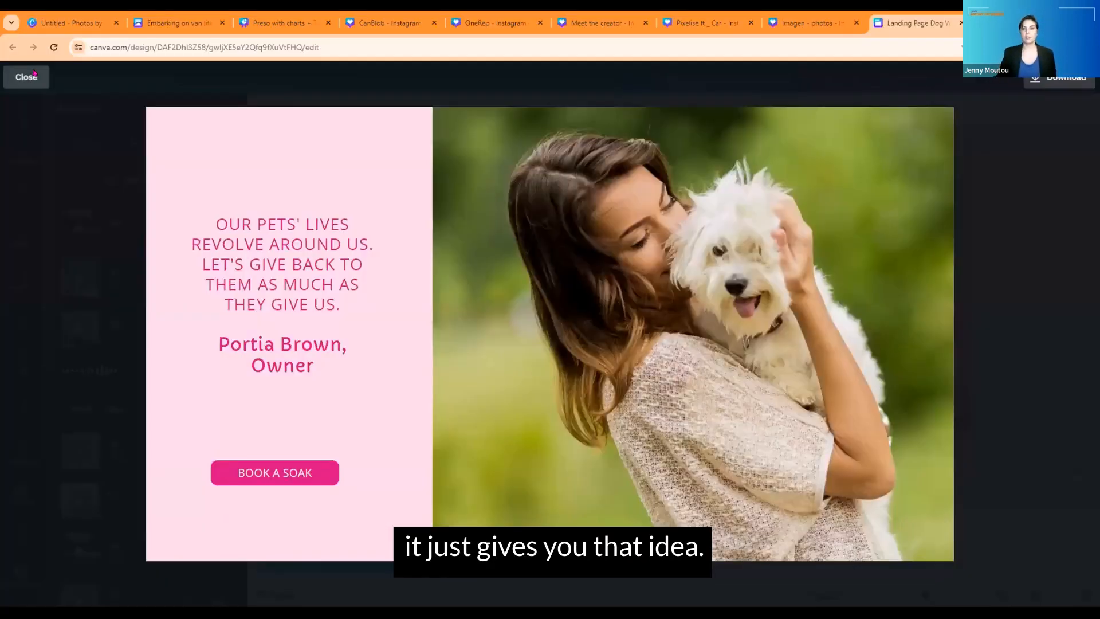
{"action": "left_click", "coordinate": [34, 73]}
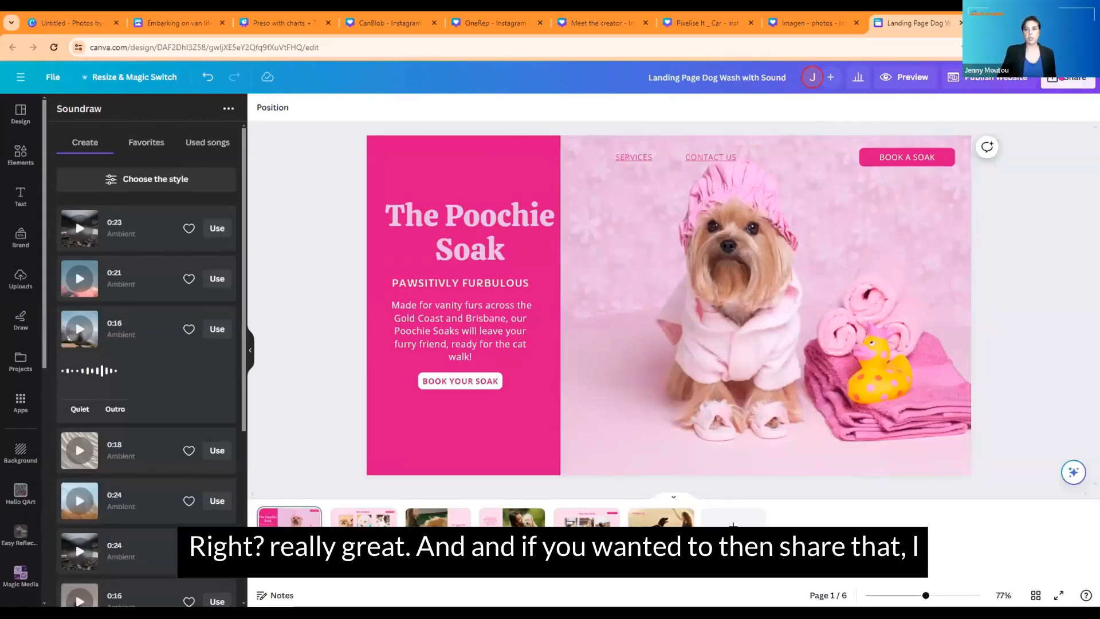
Copy the landing page design's collaboration link and close the sharing options.
{"action": "left_click", "coordinate": [1062, 78]}
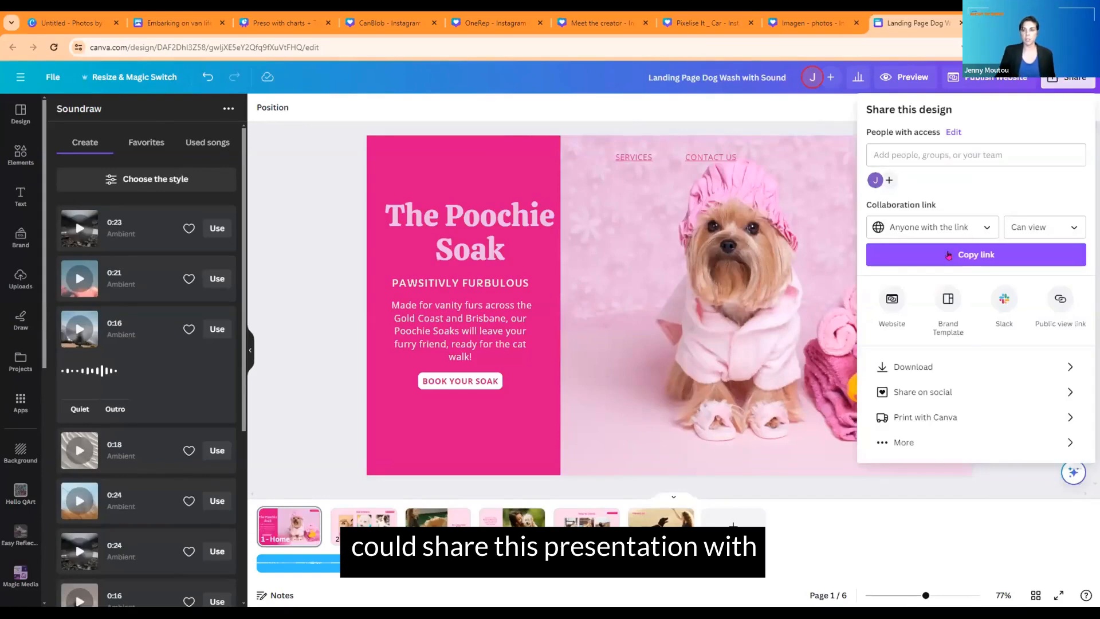
{"action": "left_click", "coordinate": [949, 255]}
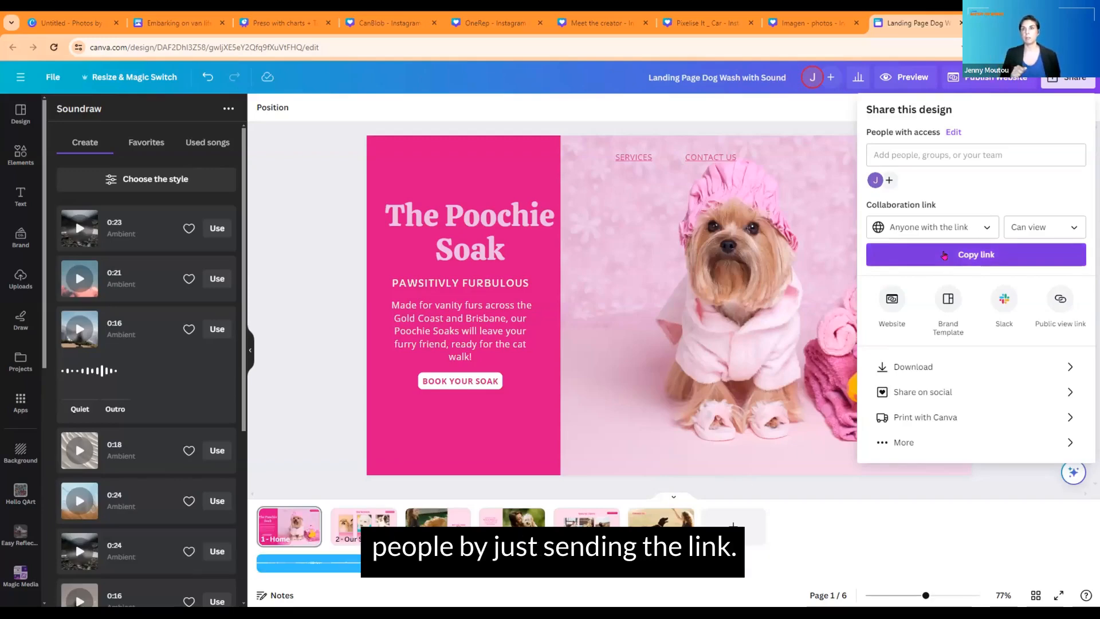
{"action": "left_click", "coordinate": [296, 239]}
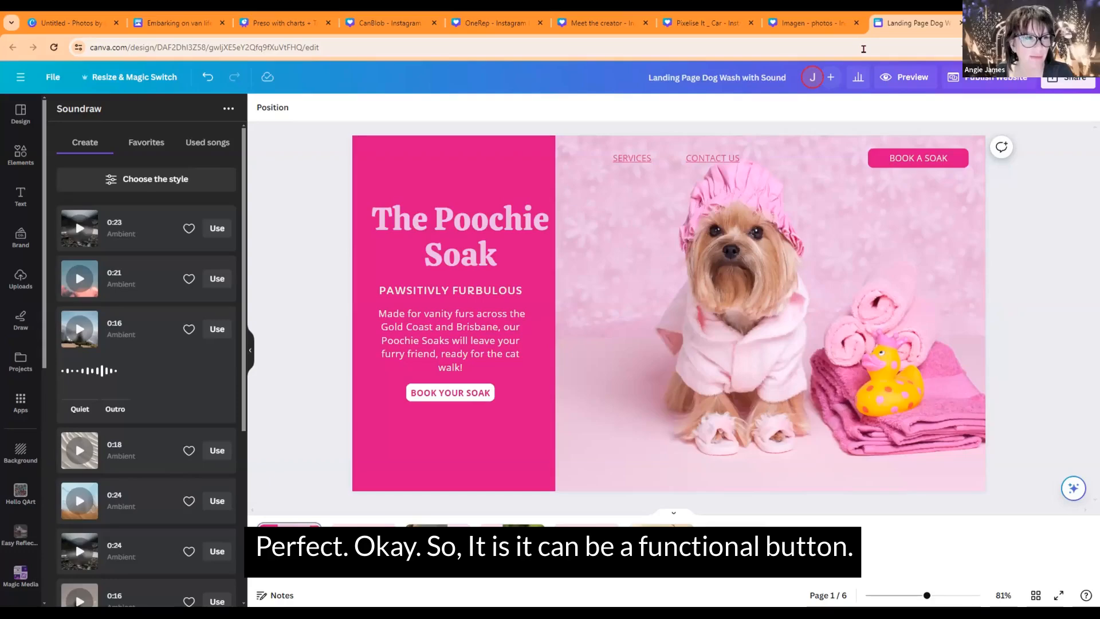
Link the BOOK YOUR SOAK button to the document page "6 - Contact".
{"action": "left_click", "coordinate": [450, 393]}
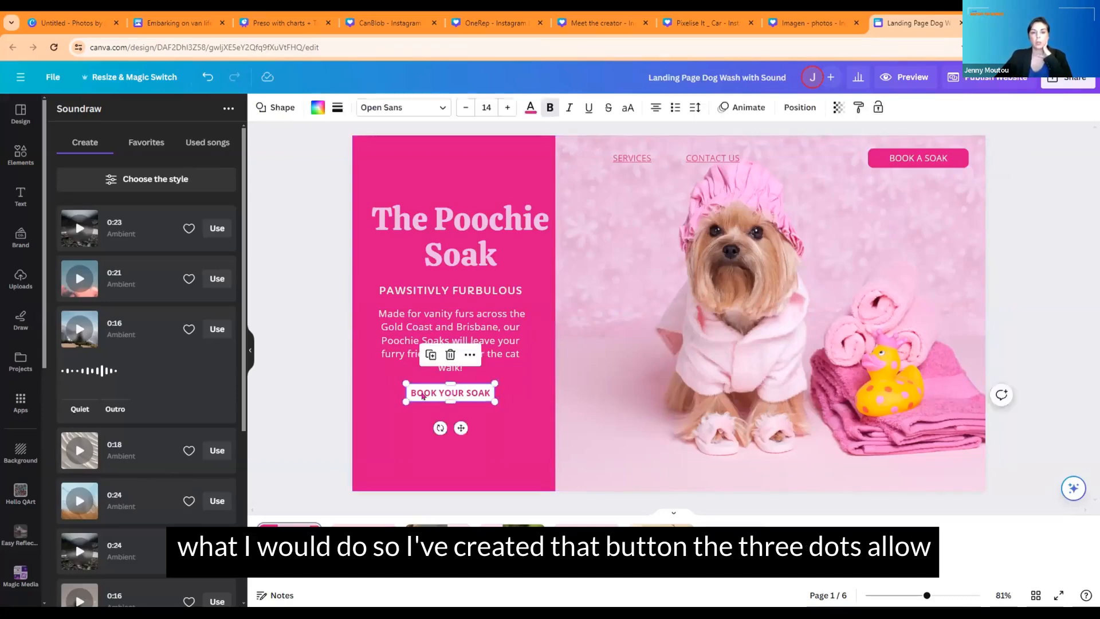
{"action": "left_click", "coordinate": [470, 354]}
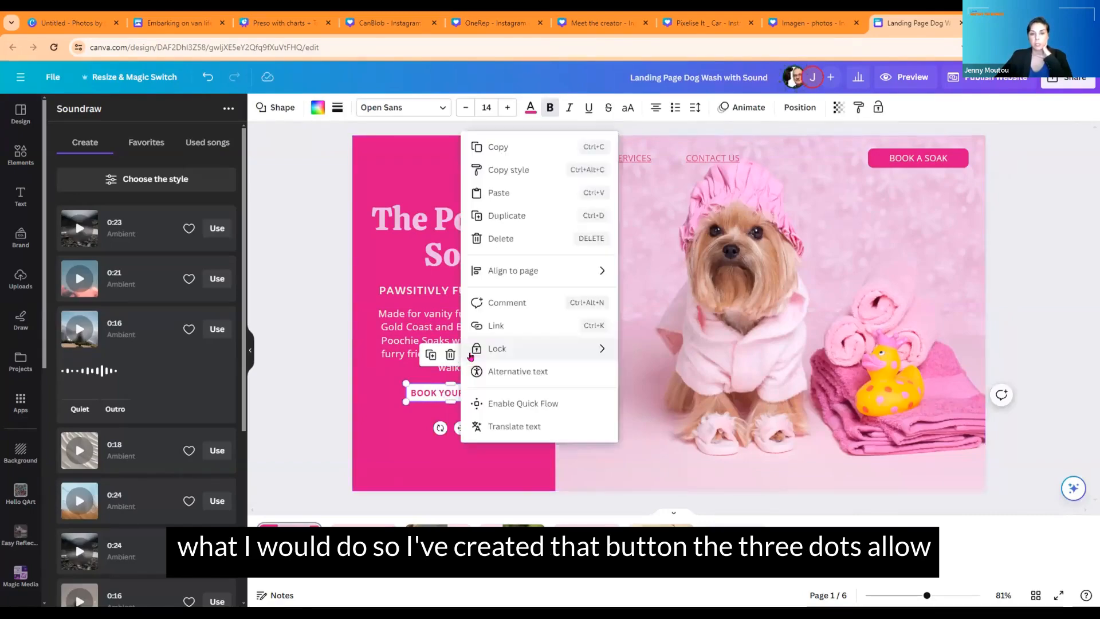
{"action": "left_click", "coordinate": [491, 326]}
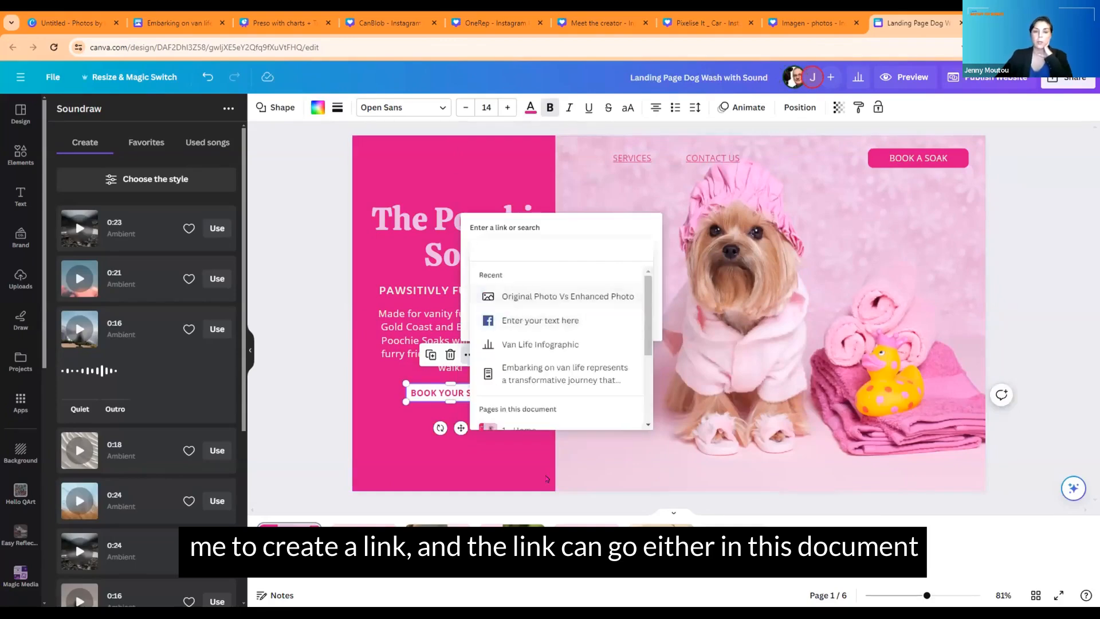
{"action": "scroll", "coordinate": [568, 328], "scroll_direction": "down", "scroll_amount": 1}
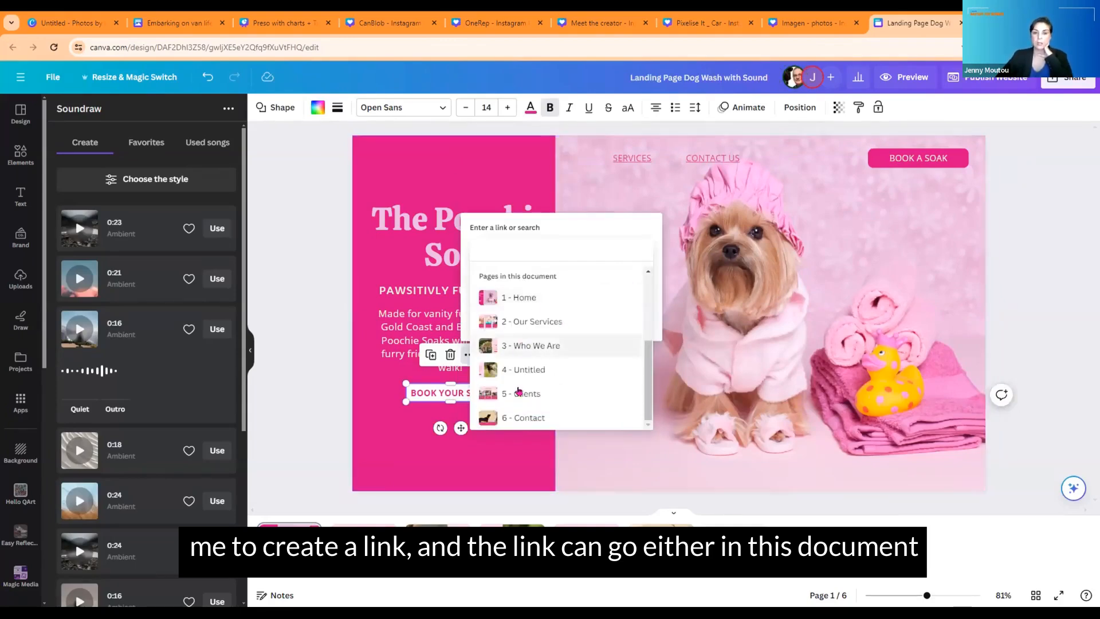
{"action": "left_click", "coordinate": [530, 418]}
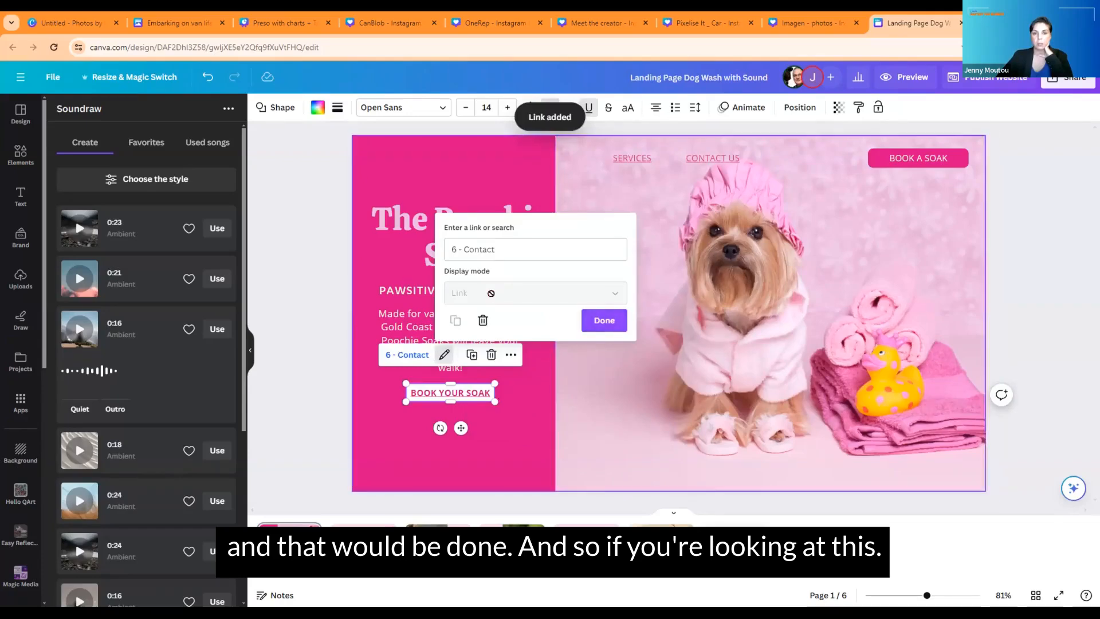
{"action": "left_click", "coordinate": [601, 321]}
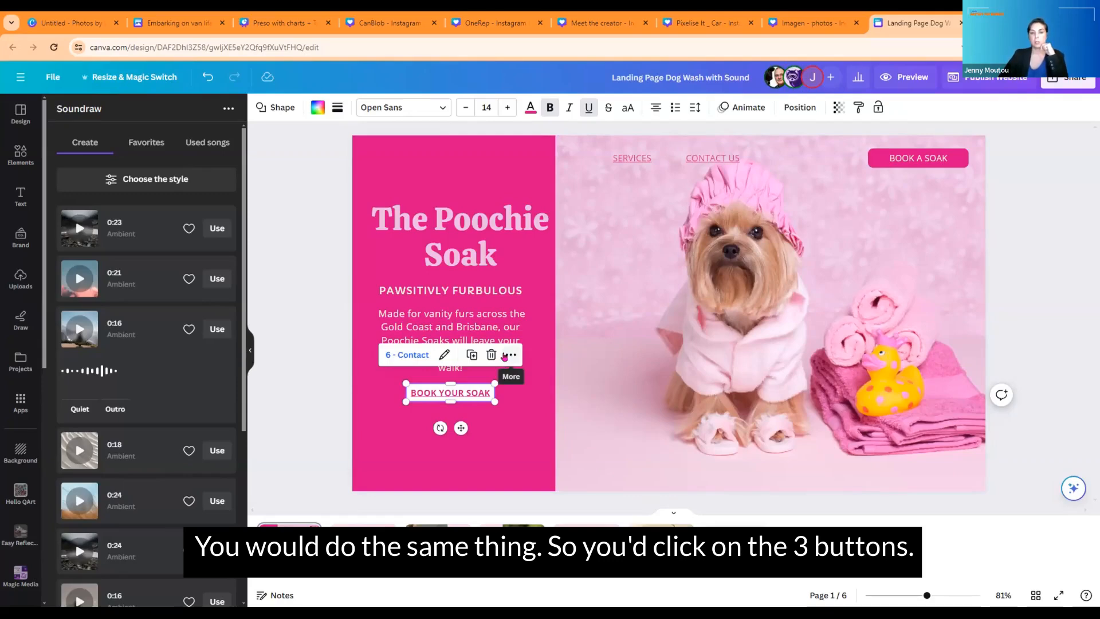
Edit the BOOK YOUR SOAK button's link, replacing the page reference with "calednly".
{"action": "left_click", "coordinate": [509, 355]}
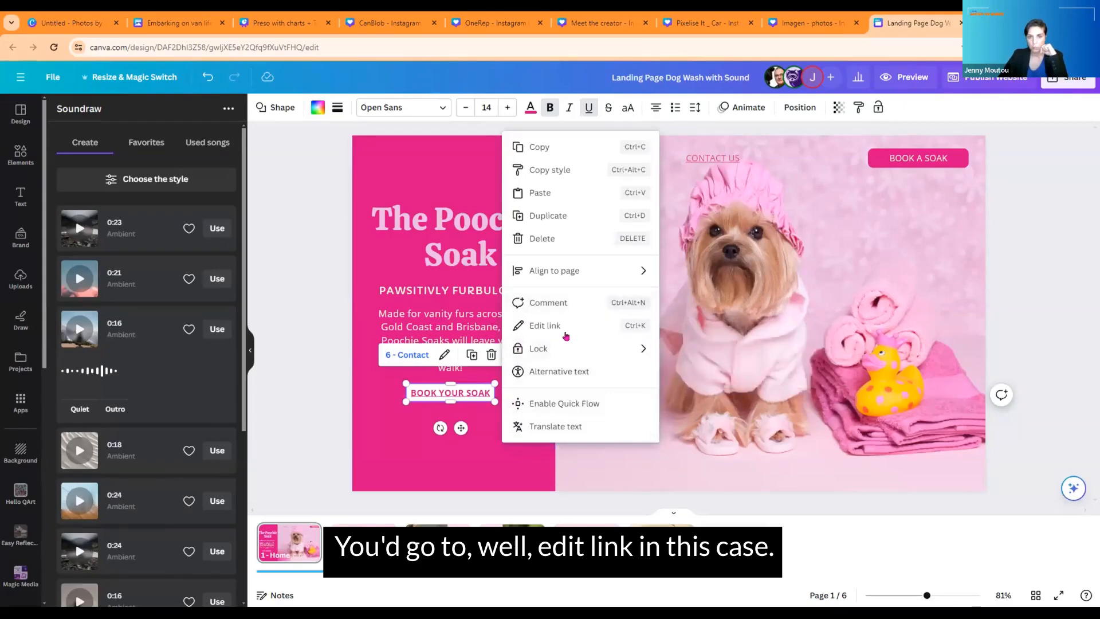
{"action": "left_click", "coordinate": [549, 325]}
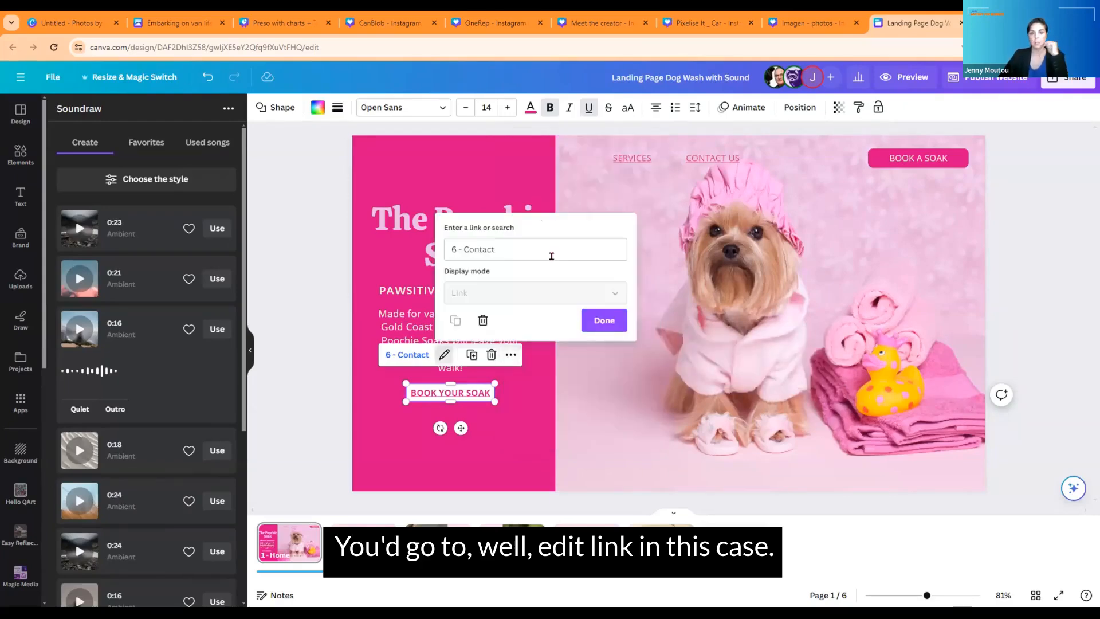
{"action": "left_click", "coordinate": [615, 250]}
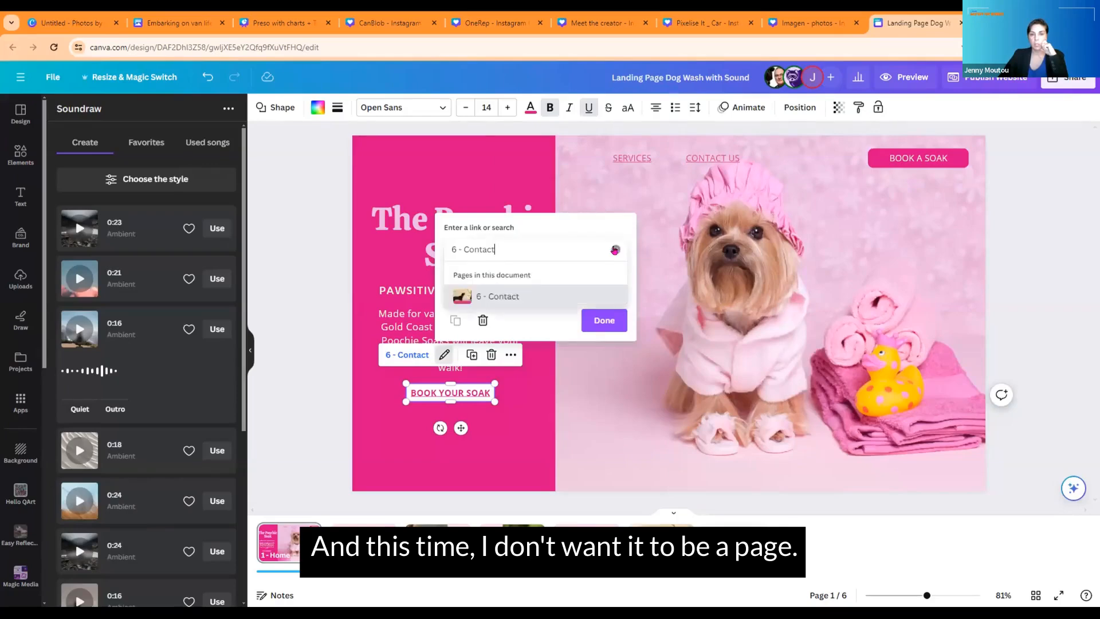
{"action": "left_click", "coordinate": [615, 249]}
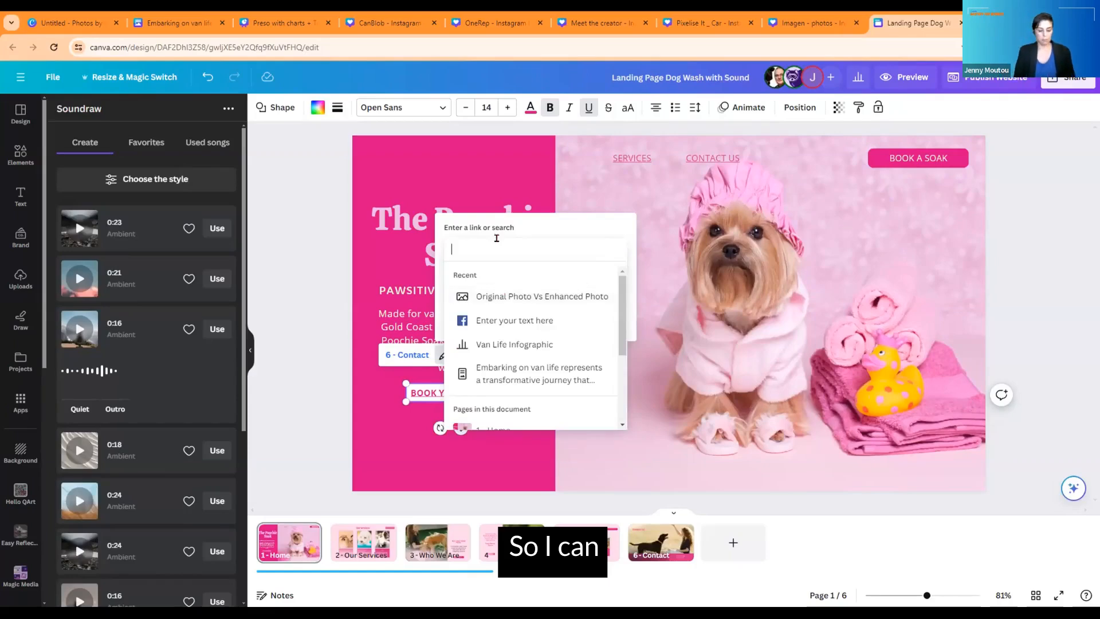
{"action": "type", "text": "ca"}
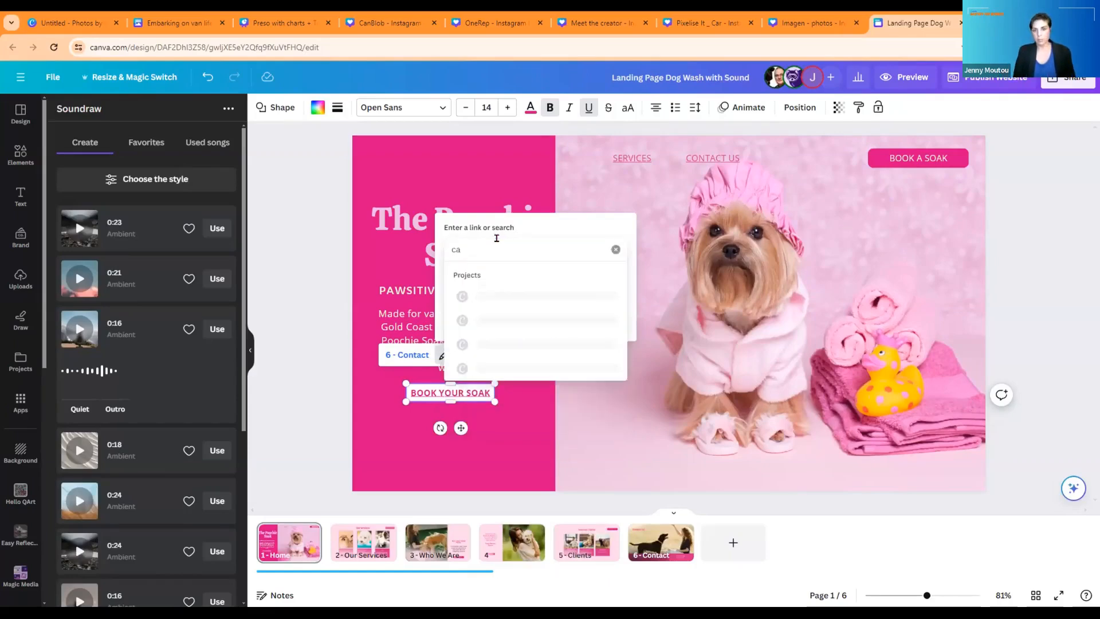
{"action": "type", "text": "lednly"}
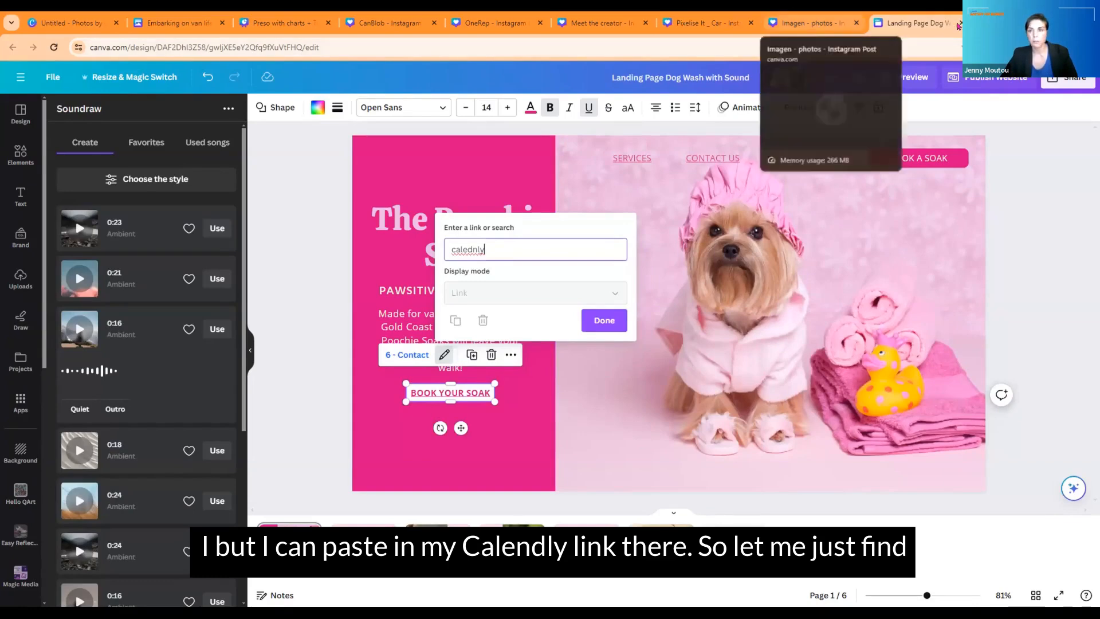
Open smashgo.co in a new browser tab and copy its web address.
{"action": "key", "text": "ctrl+t"}
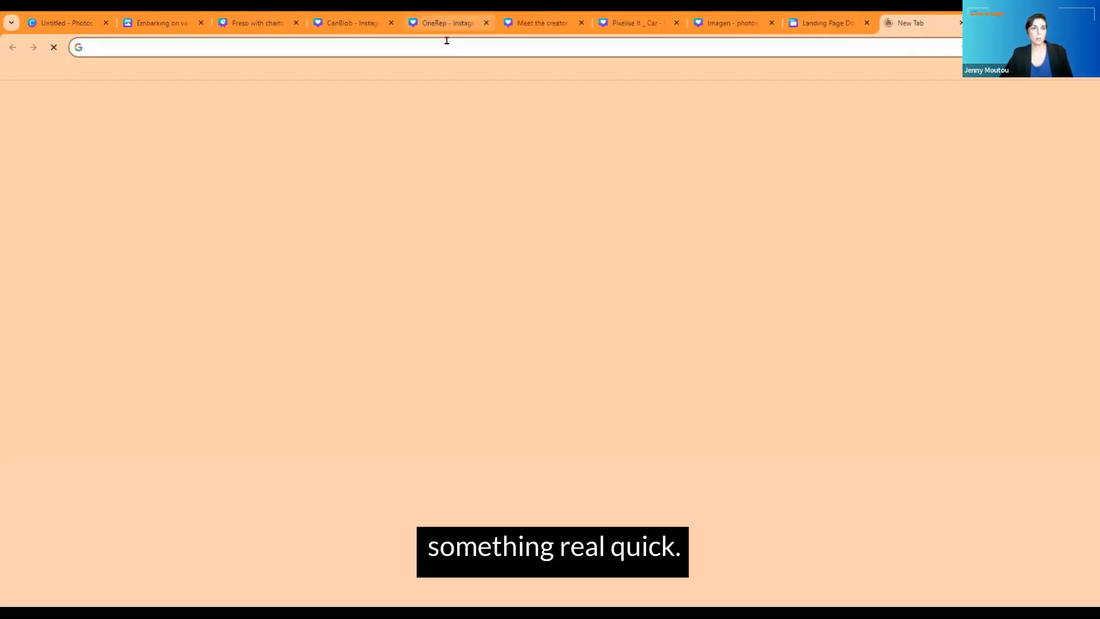
{"action": "type", "text": "sm"}
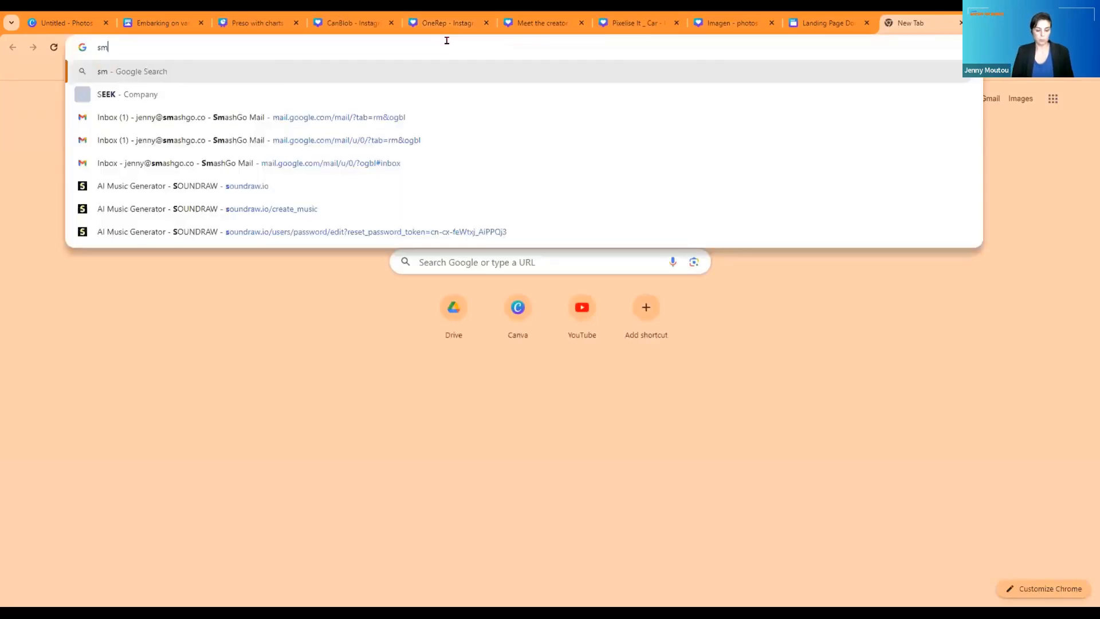
{"action": "type", "text": "ashgo.co"}
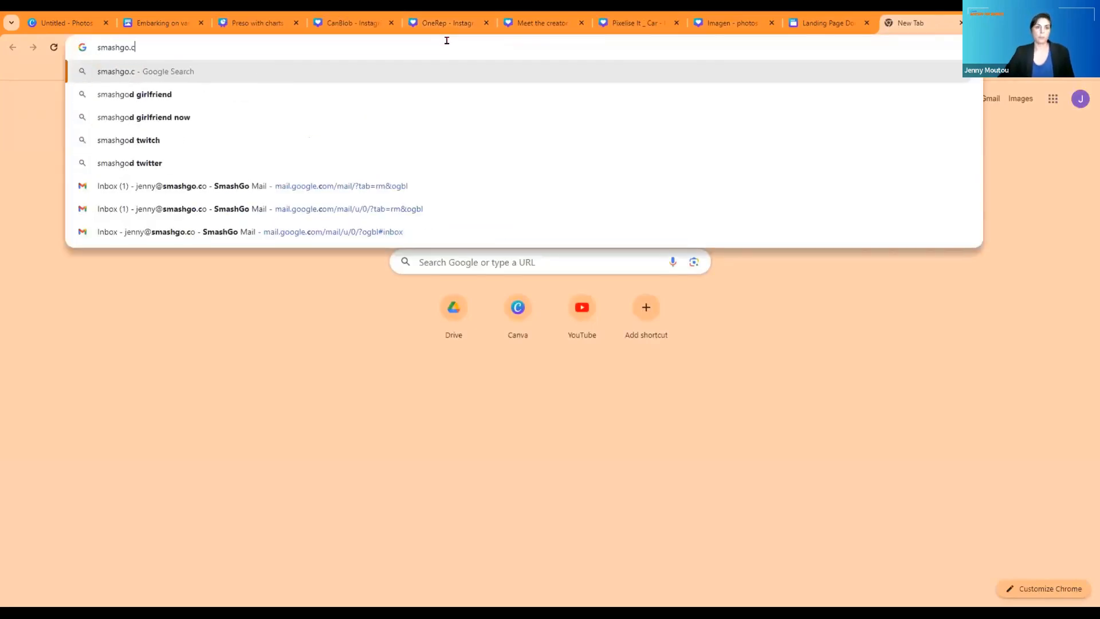
{"action": "key", "text": "Return"}
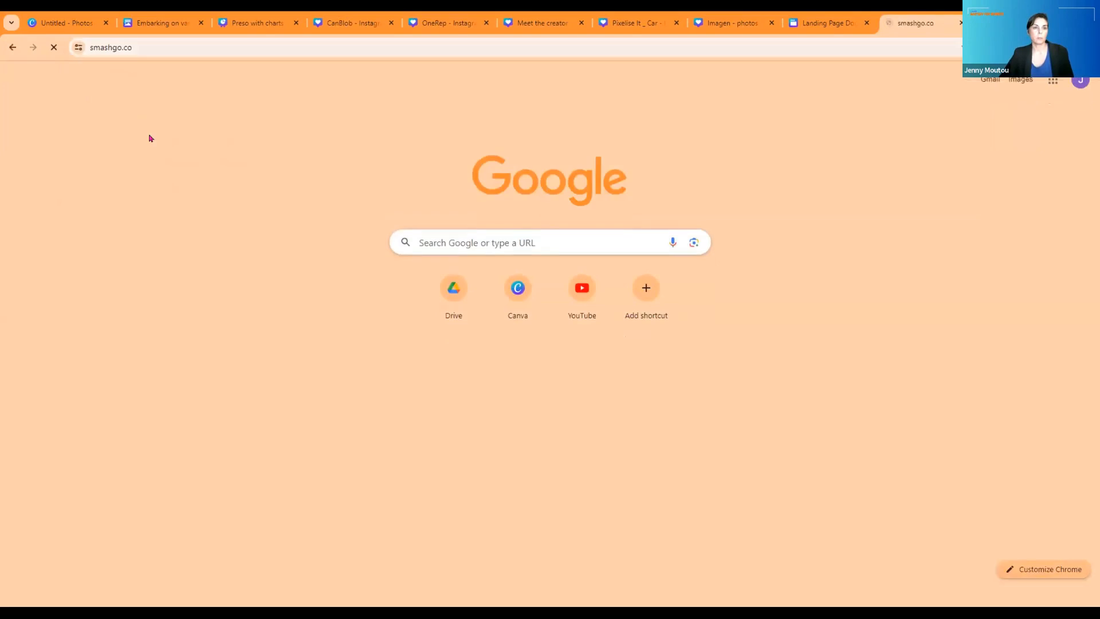
{"action": "right_click", "coordinate": [110, 47]}
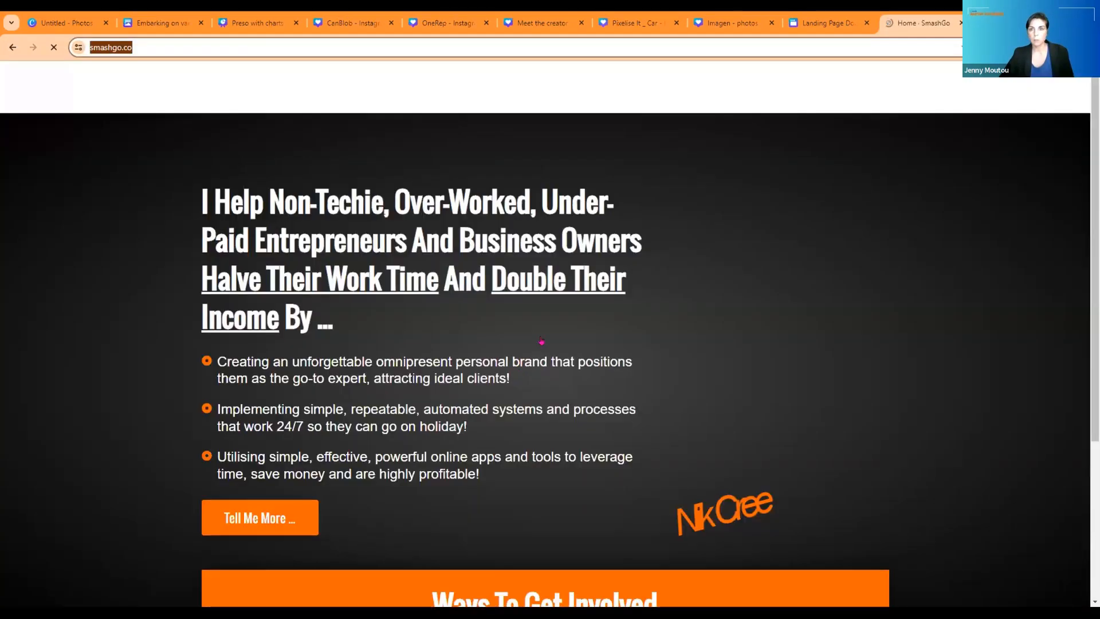
Return to the landing page design, replace the BOOK YOUR SOAK button's link with the copied smashgo.co address, and deselect the button.
{"action": "left_click", "coordinate": [808, 25]}
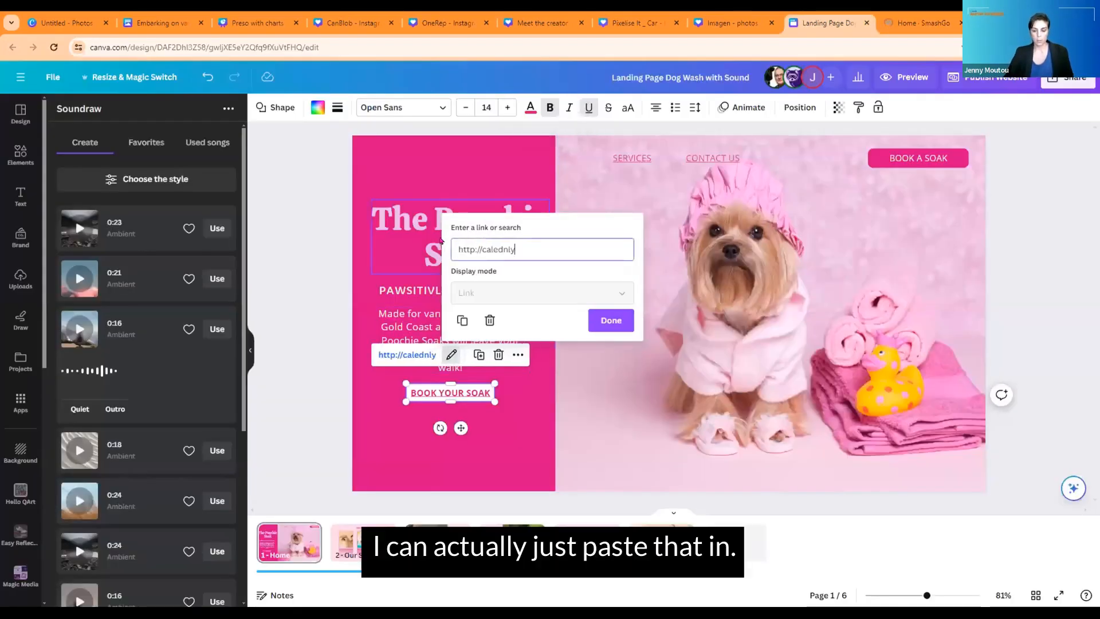
{"action": "key", "text": "BackSpace"}
{"action": "key", "text": "BackSpace"}
{"action": "key", "text": "BackSpace"}
{"action": "key", "text": "BackSpace"}
{"action": "key", "text": "BackSpace"}
{"action": "key", "text": "BackSpace"}
{"action": "key", "text": "BackSpace"}
{"action": "key", "text": "BackSpace"}
{"action": "key", "text": "BackSpace"}
{"action": "key", "text": "BackSpace"}
{"action": "key", "text": "BackSpace"}
{"action": "key", "text": "BackSpace"}
{"action": "key", "text": "BackSpace"}
{"action": "key", "text": "BackSpace"}
{"action": "key", "text": "BackSpace"}
{"action": "key", "text": "ctrl+v"}
{"action": "key", "text": "Return"}
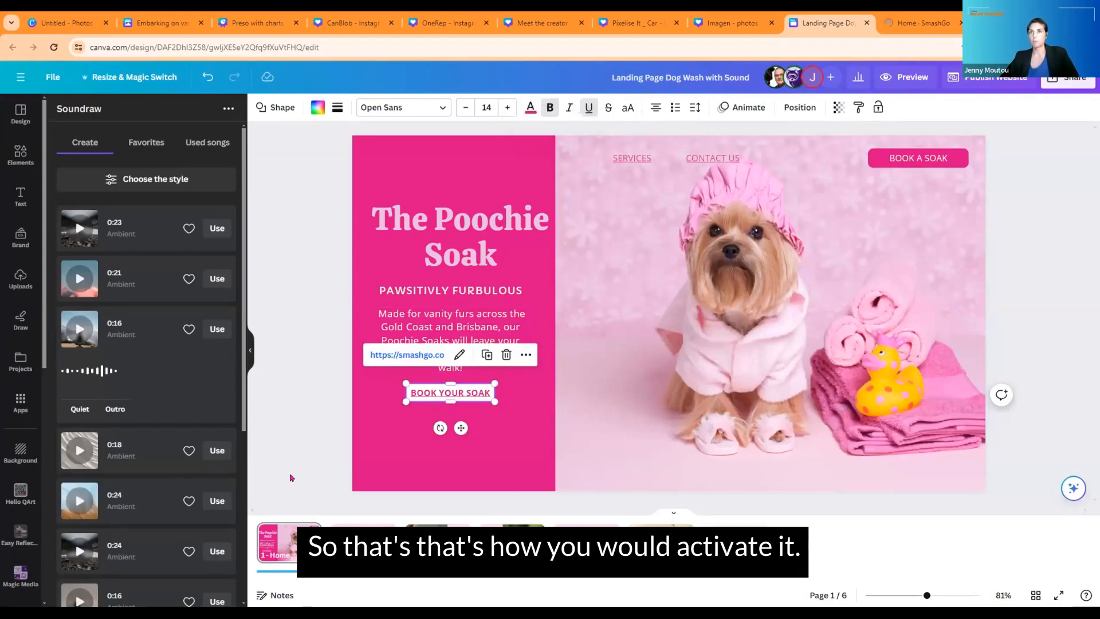
{"action": "left_click", "coordinate": [305, 420]}
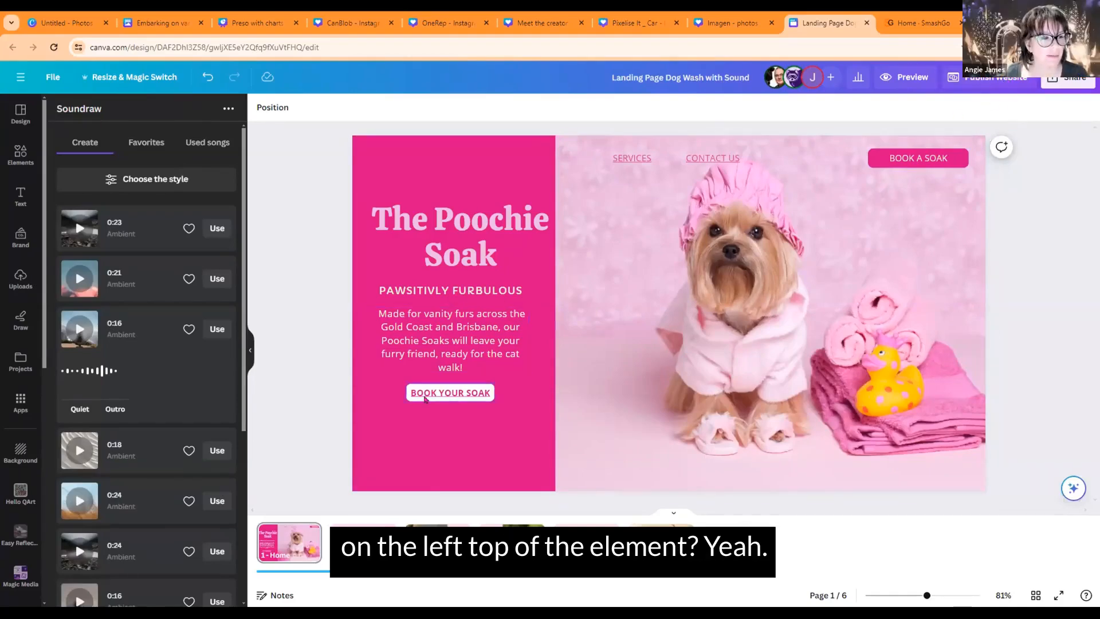
{"action": "left_click", "coordinate": [419, 433]}
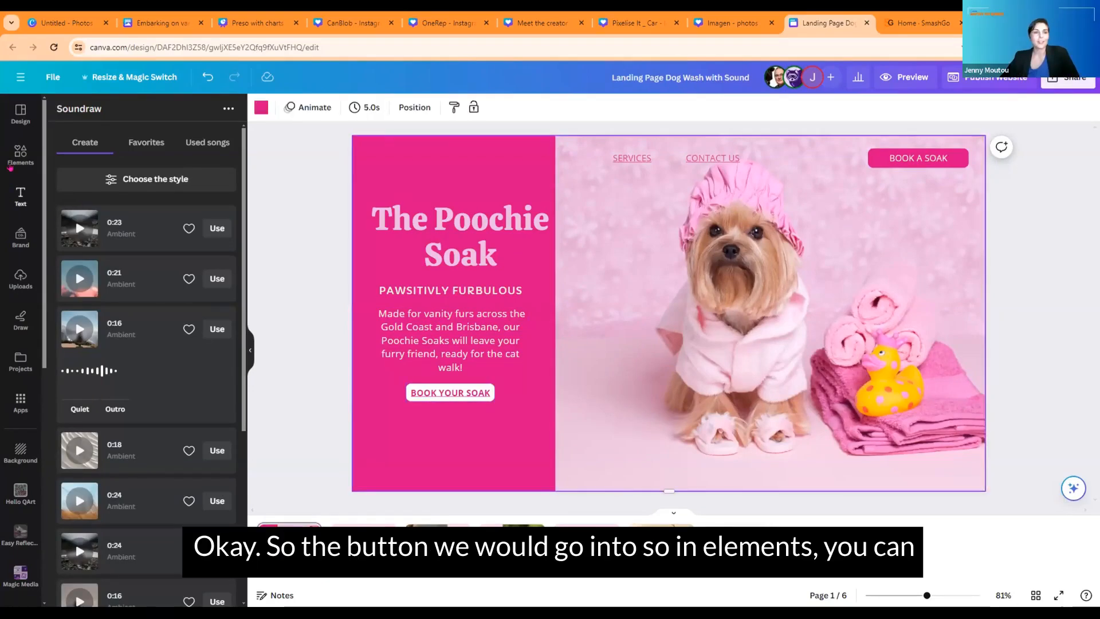
Search the elements for "button" graphics and place the plain yellow rounded button below the BOOK YOUR SOAK button.
{"action": "left_click", "coordinate": [10, 166]}
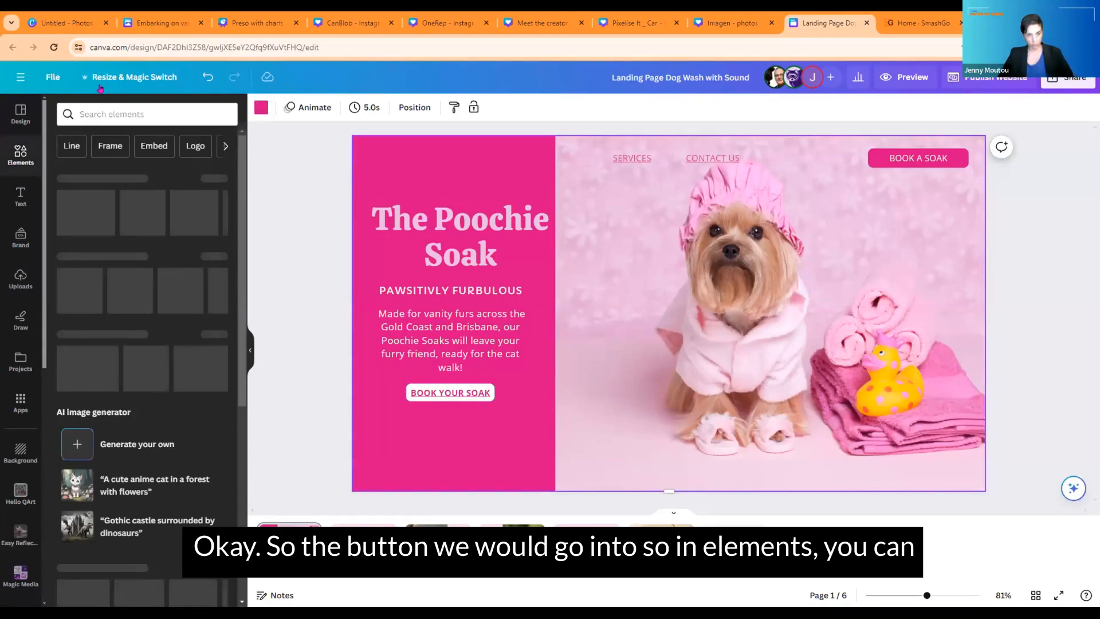
{"action": "left_click", "coordinate": [105, 115]}
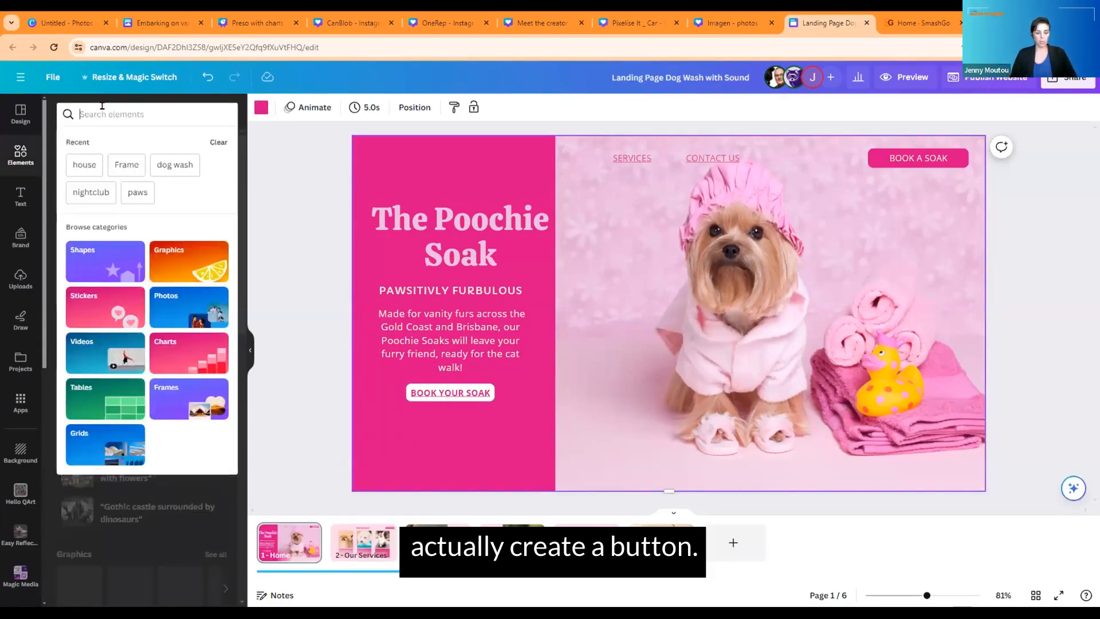
{"action": "type", "text": "button"}
{"action": "key", "text": "Return"}
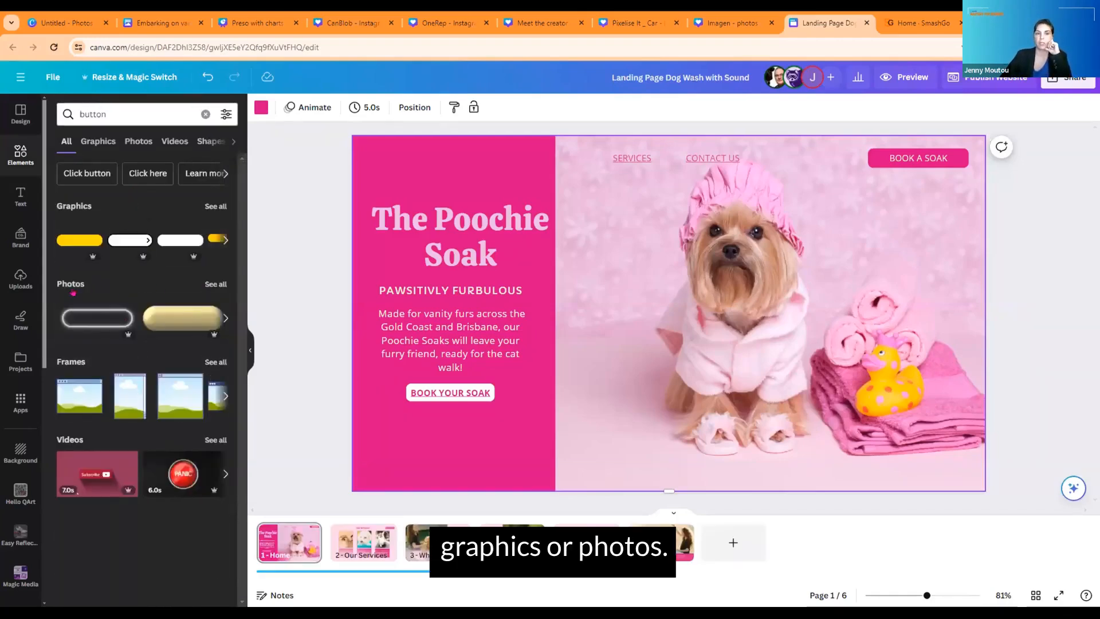
{"action": "left_click", "coordinate": [216, 206]}
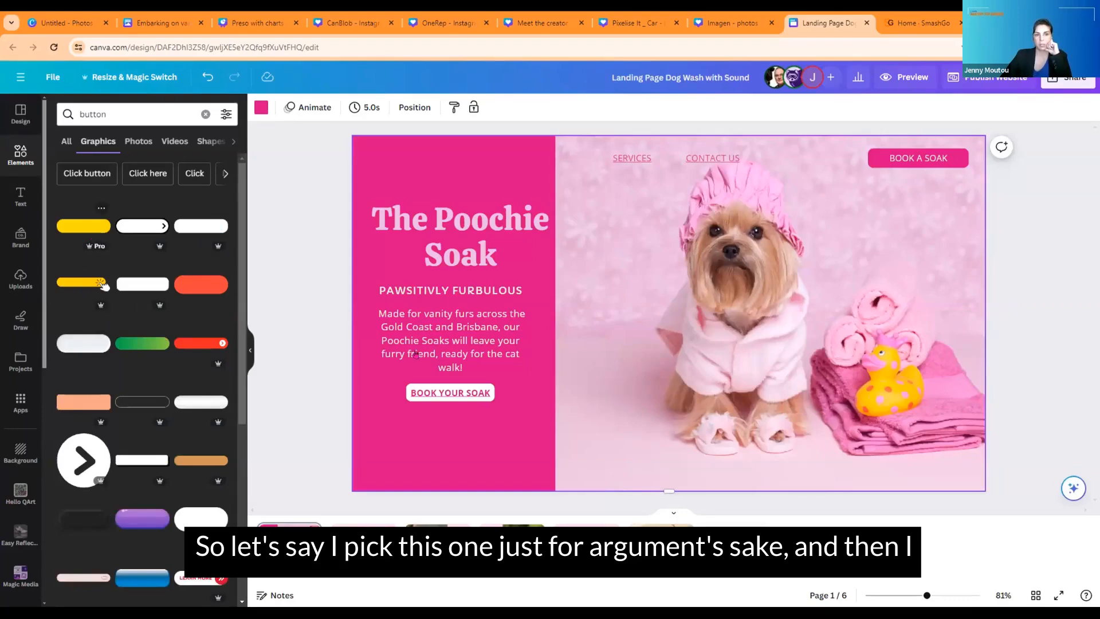
{"action": "left_click_drag", "start_coordinate": [416, 437], "coordinate": [460, 437]}
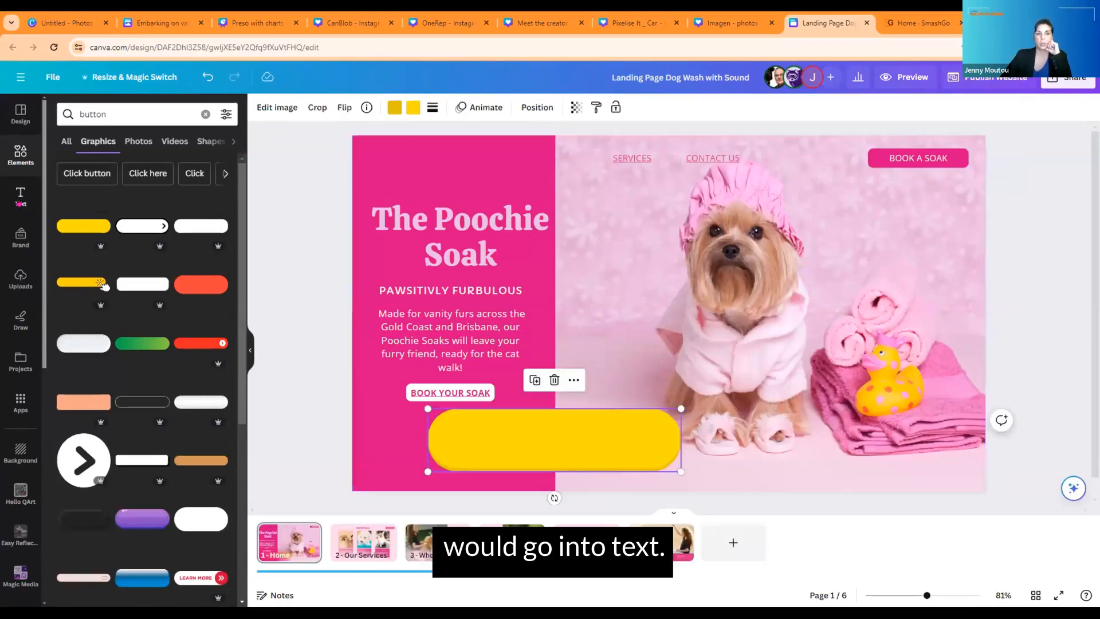
Add a default subheading, place it over the yellow button, and group the text with the button.
{"action": "left_click", "coordinate": [20, 195]}
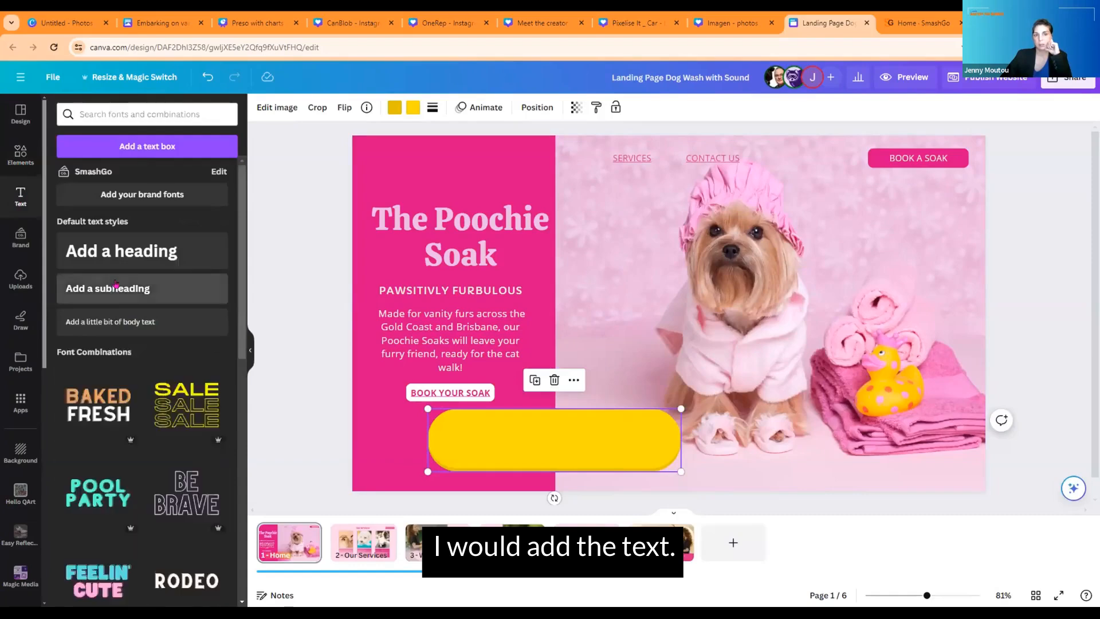
{"action": "left_click", "coordinate": [115, 286]}
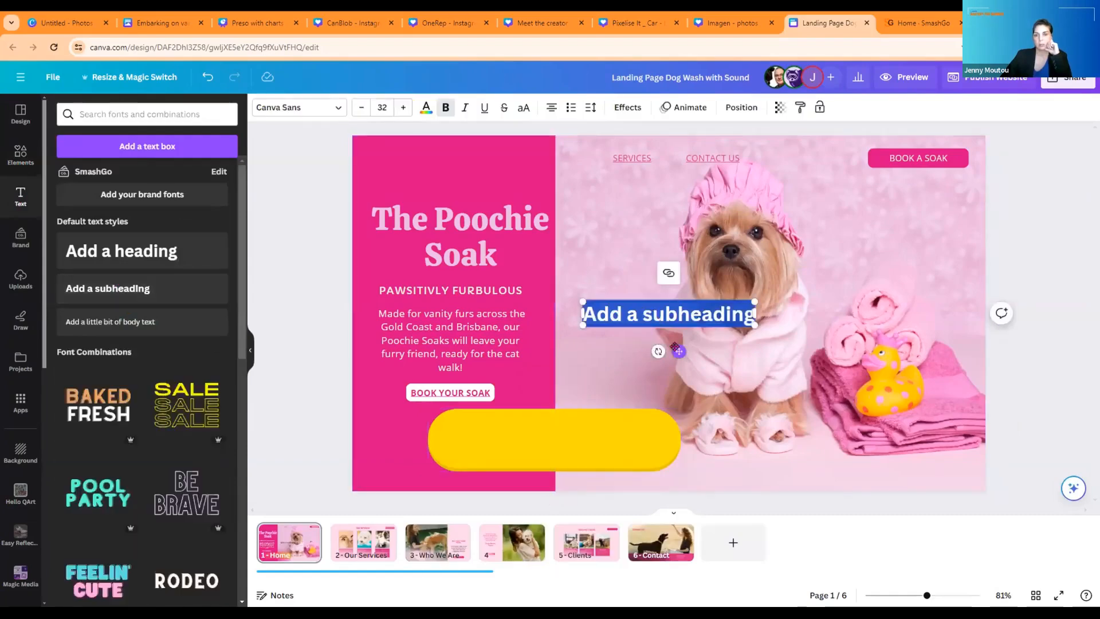
{"action": "left_click_drag", "start_coordinate": [676, 353], "coordinate": [552, 417]}
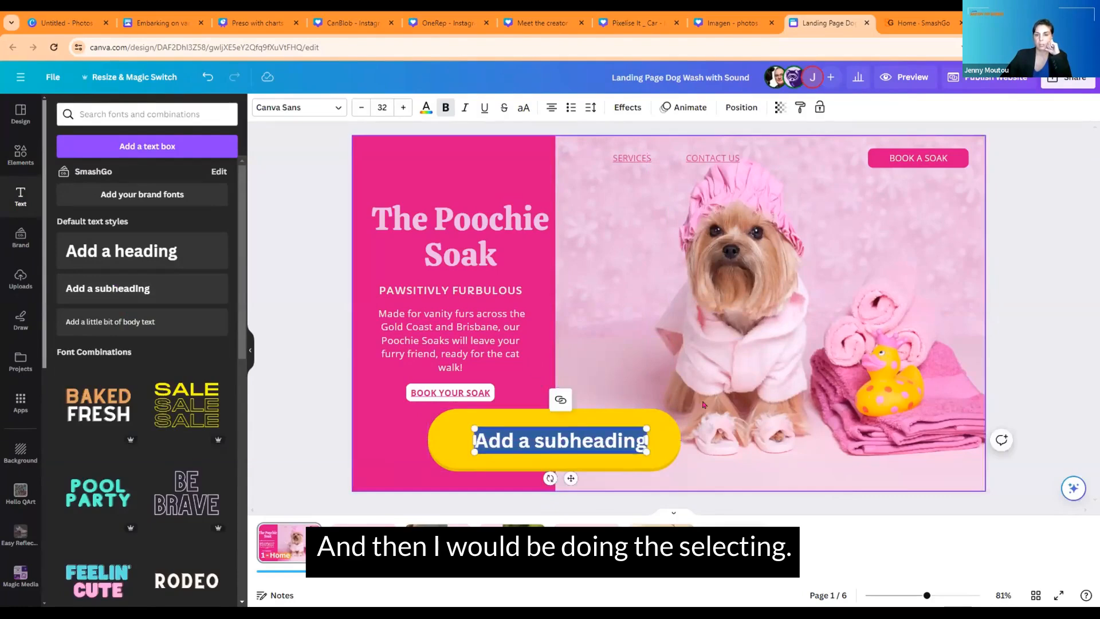
{"action": "left_click_drag", "start_coordinate": [526, 393], "coordinate": [542, 440]}
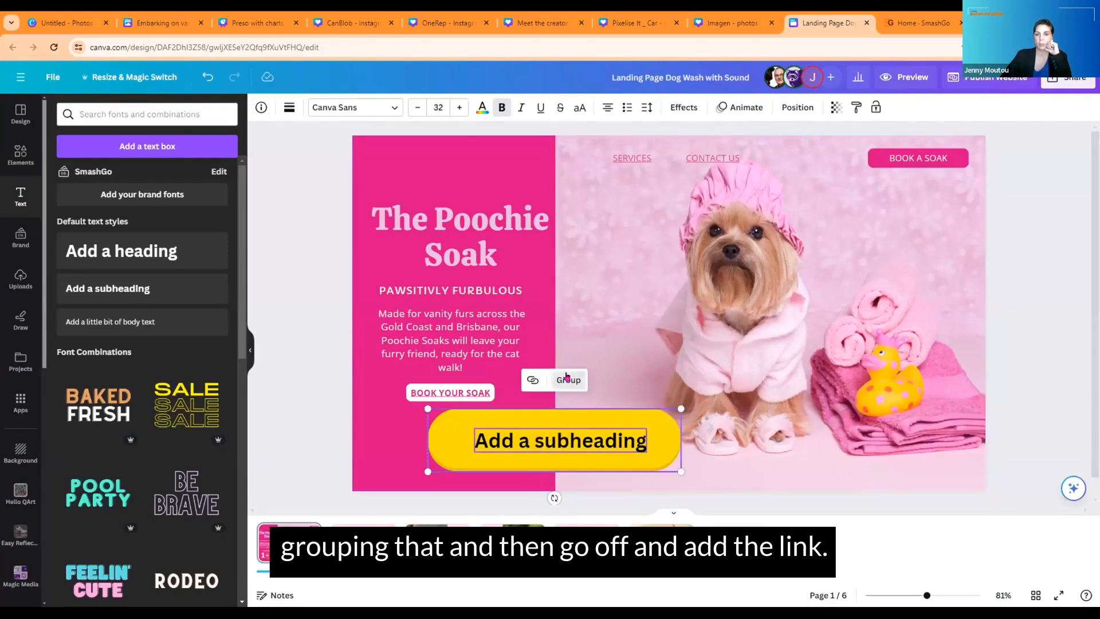
{"action": "left_click", "coordinate": [567, 379]}
{"action": "left_click", "coordinate": [595, 381]}
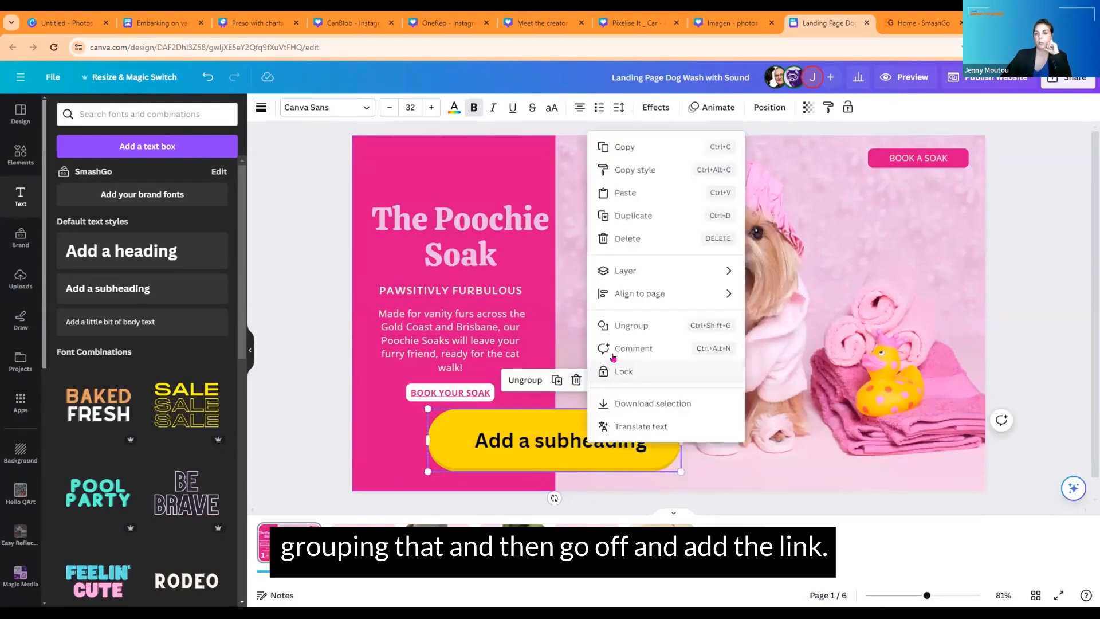
{"action": "mouse_move", "coordinate": [624, 294]}
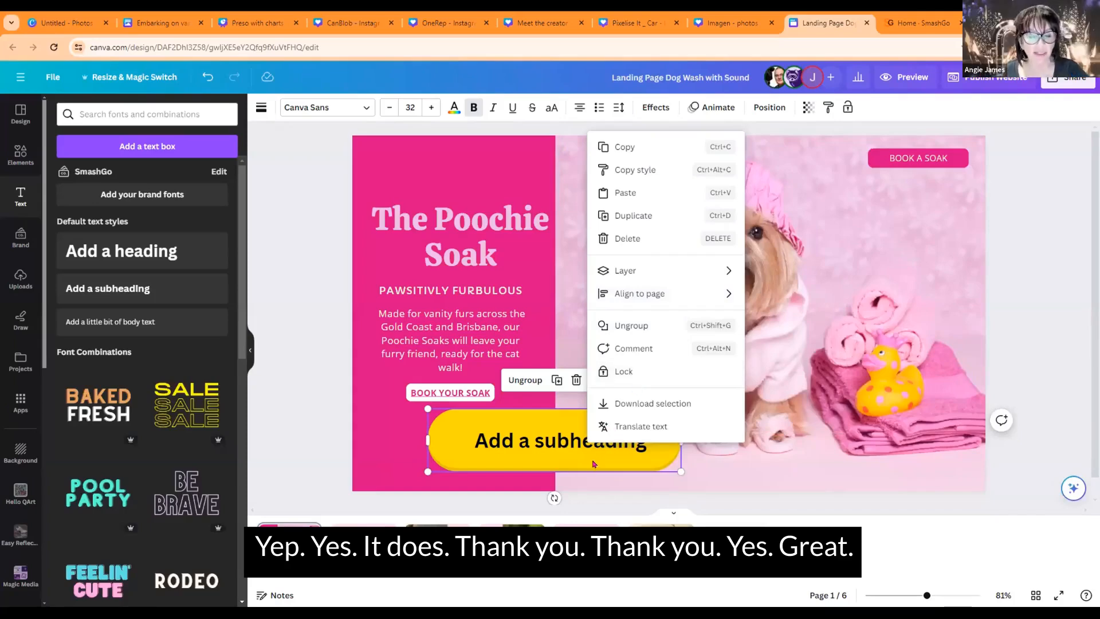
Delete the yellow button graphic and the subheading text from the home page.
{"action": "left_click", "coordinate": [593, 459]}
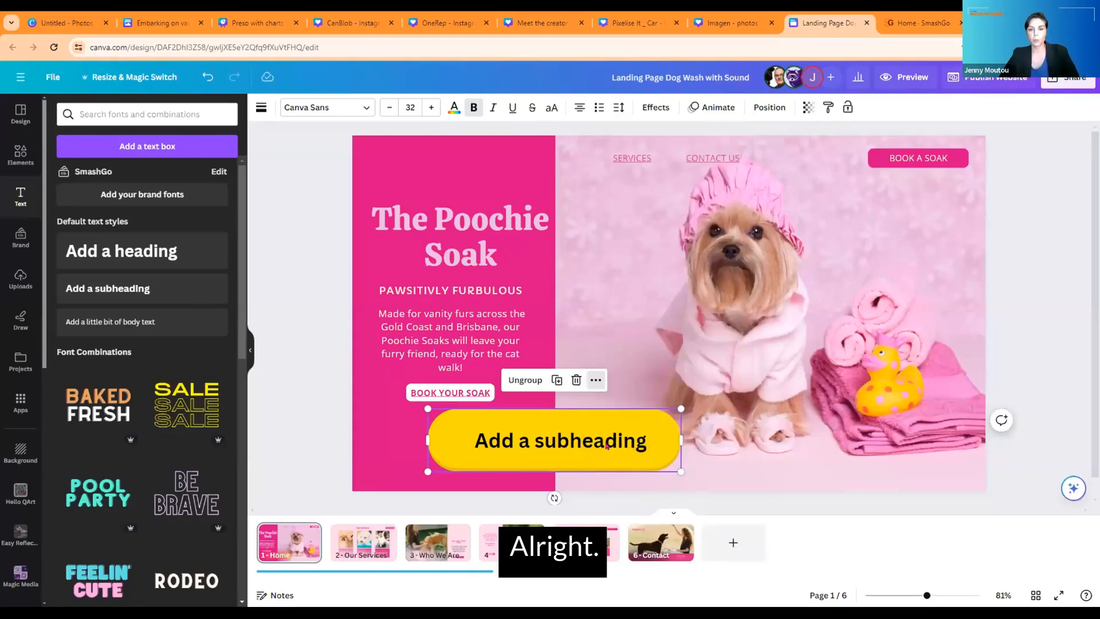
{"action": "left_click", "coordinate": [577, 380]}
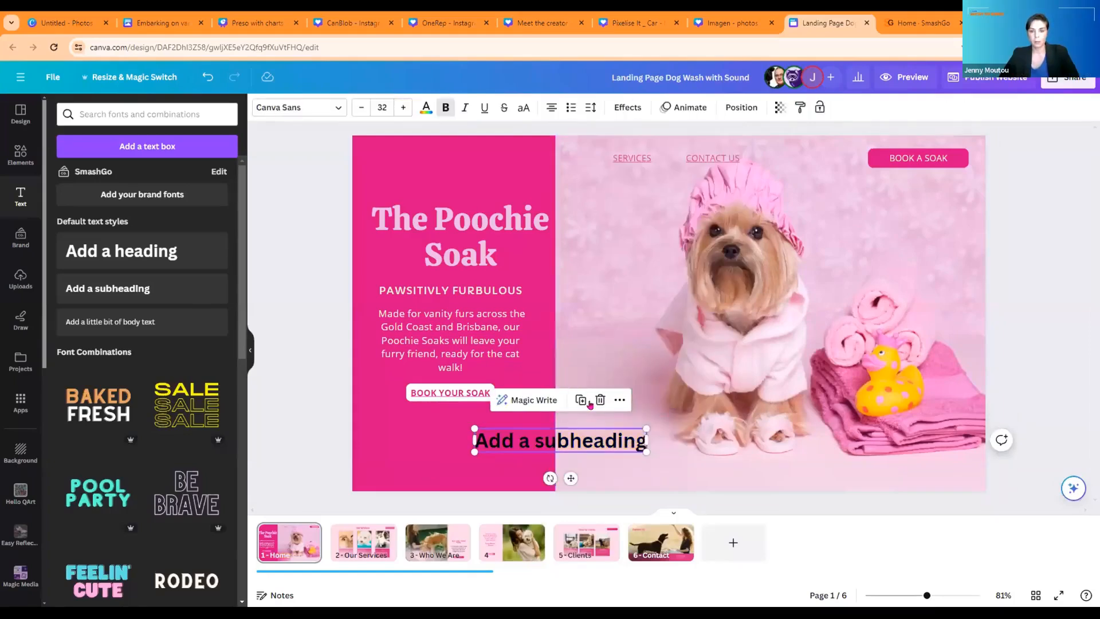
{"action": "key", "text": "Delete"}
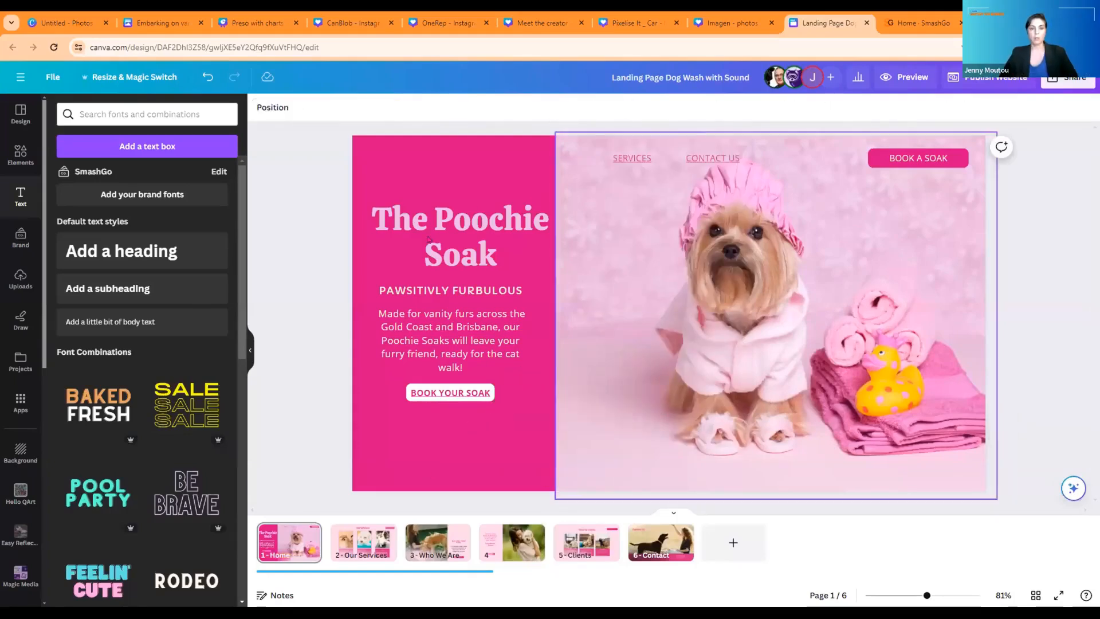
Switch to the "Imagen - photos" design, search the apps for "imagen", and open the Imagen app.
{"action": "left_click", "coordinate": [723, 23]}
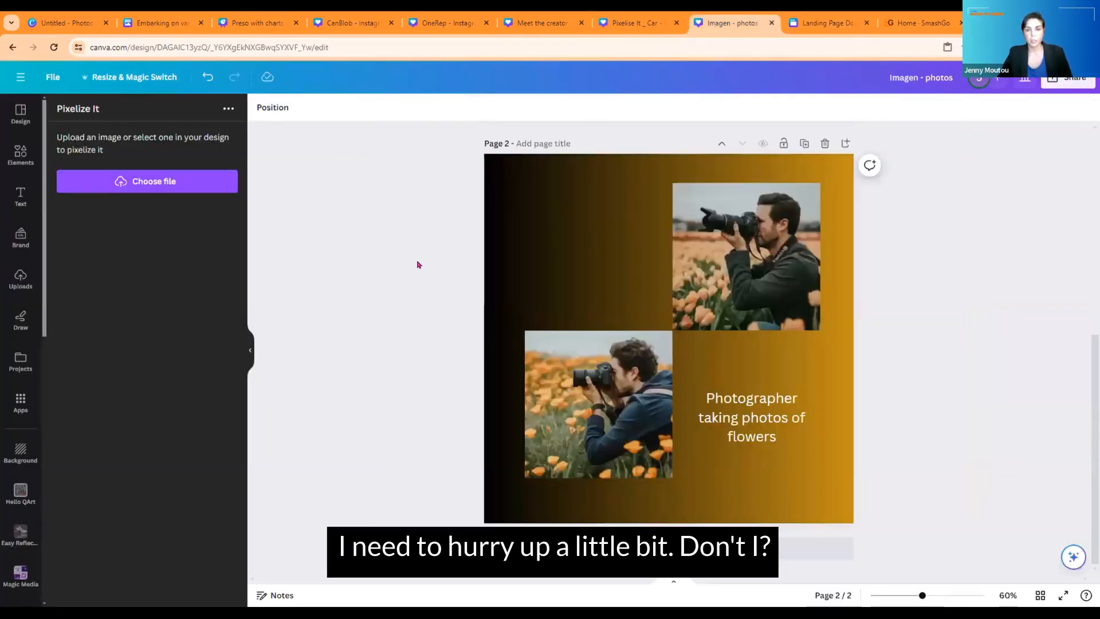
{"action": "scroll", "coordinate": [417, 264], "scroll_direction": "up", "scroll_amount": 5}
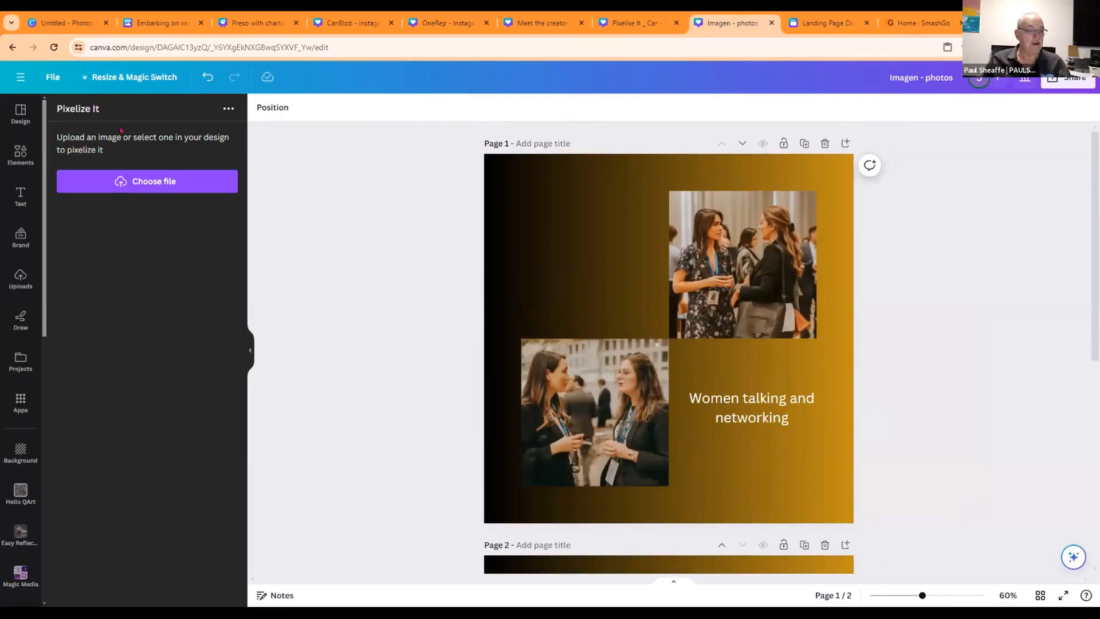
{"action": "left_click", "coordinate": [10, 411]}
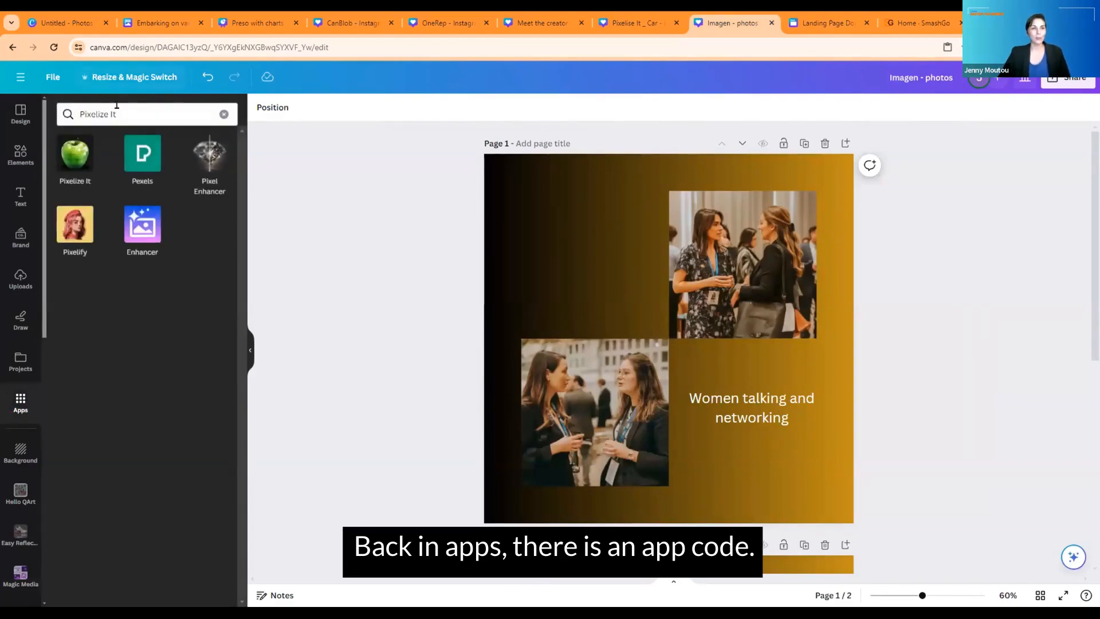
{"action": "left_click", "coordinate": [224, 114]}
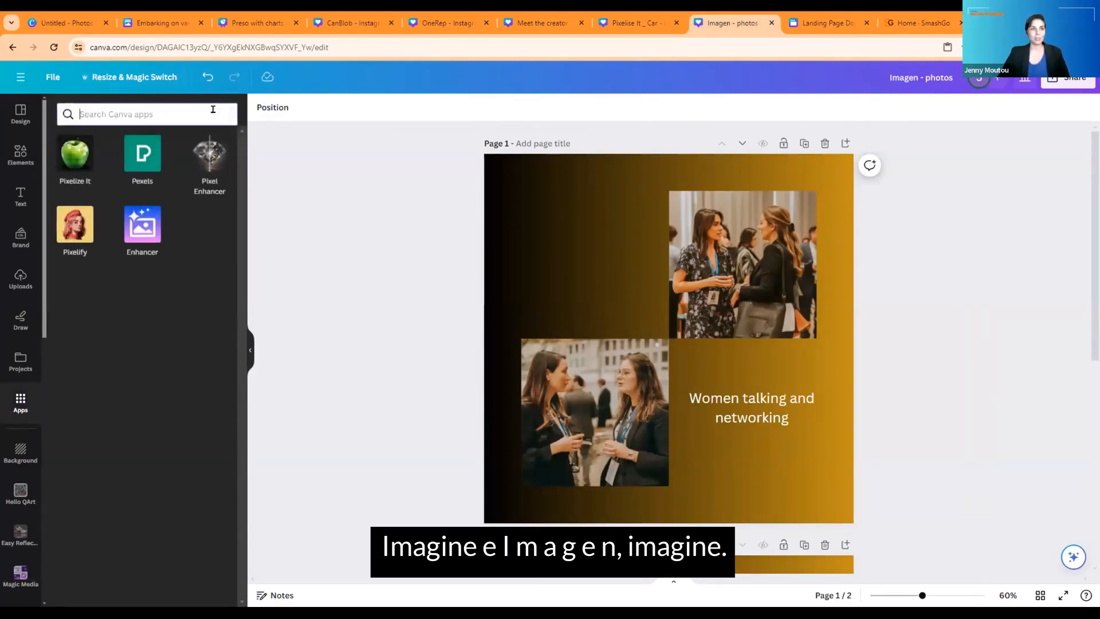
{"action": "type", "text": "im"}
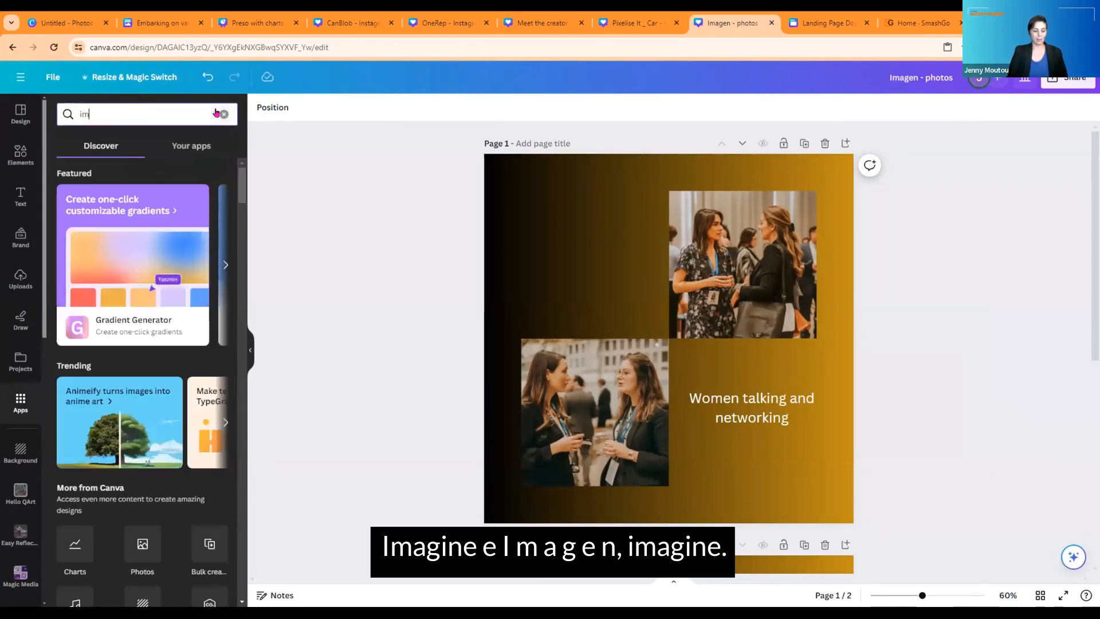
{"action": "type", "text": "agen"}
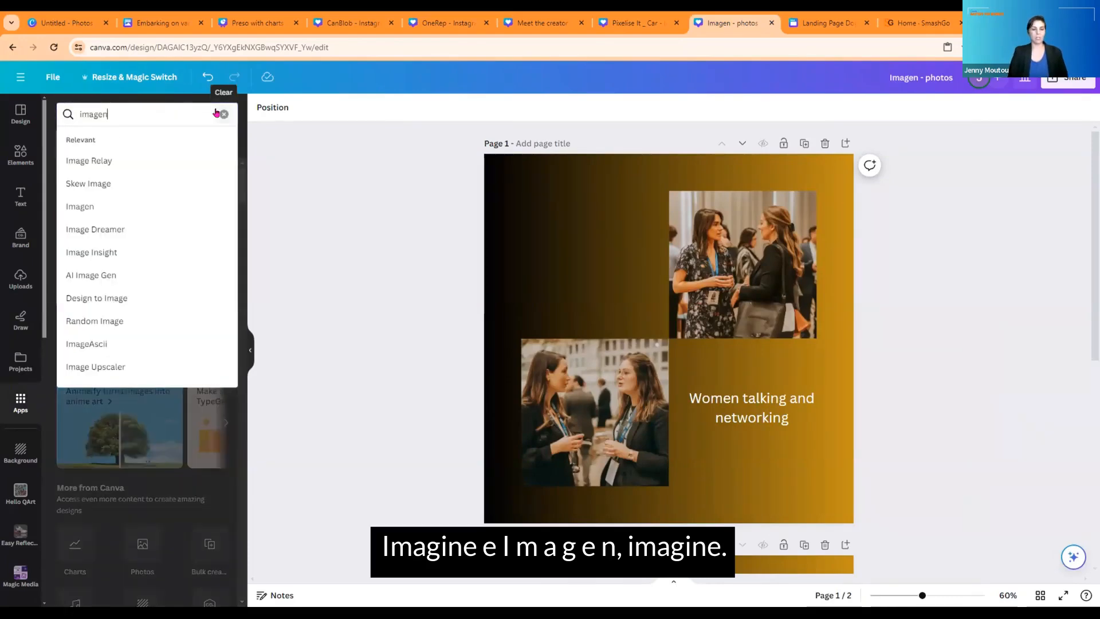
{"action": "key", "text": "Return"}
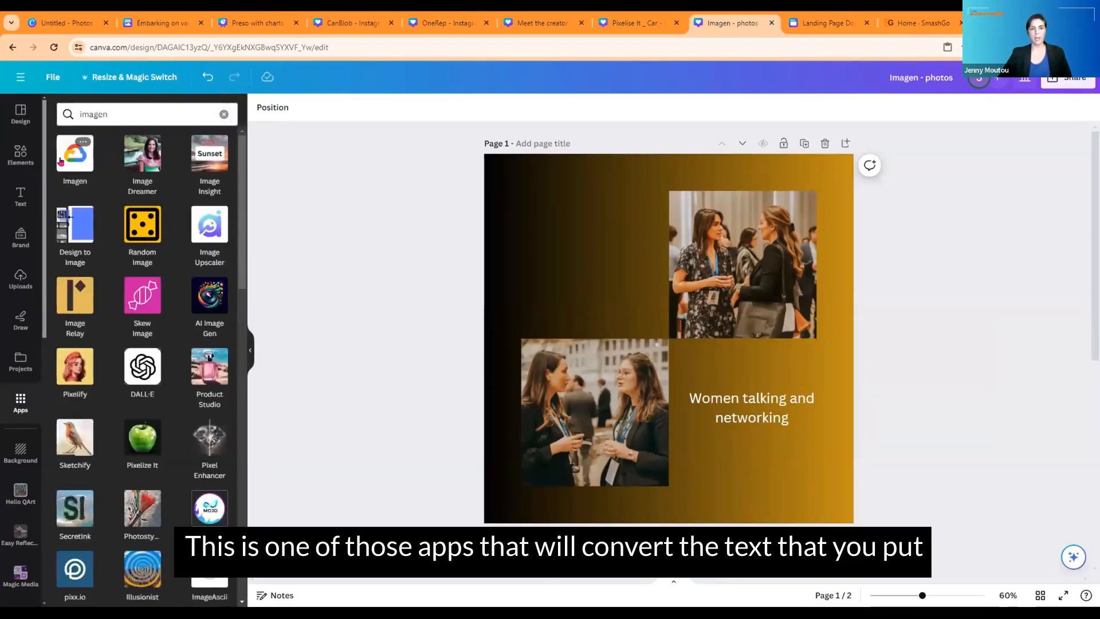
{"action": "left_click", "coordinate": [61, 162]}
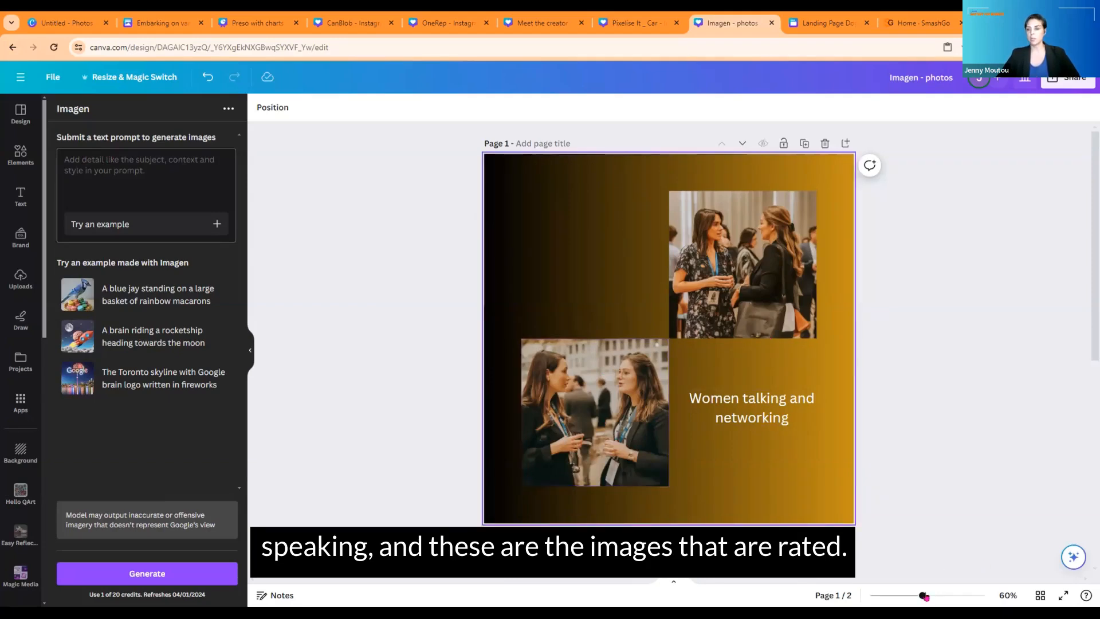
Hide the Imagen app and enlarge the upper photo of the two women talking on page 1.
{"action": "left_click", "coordinate": [946, 595]}
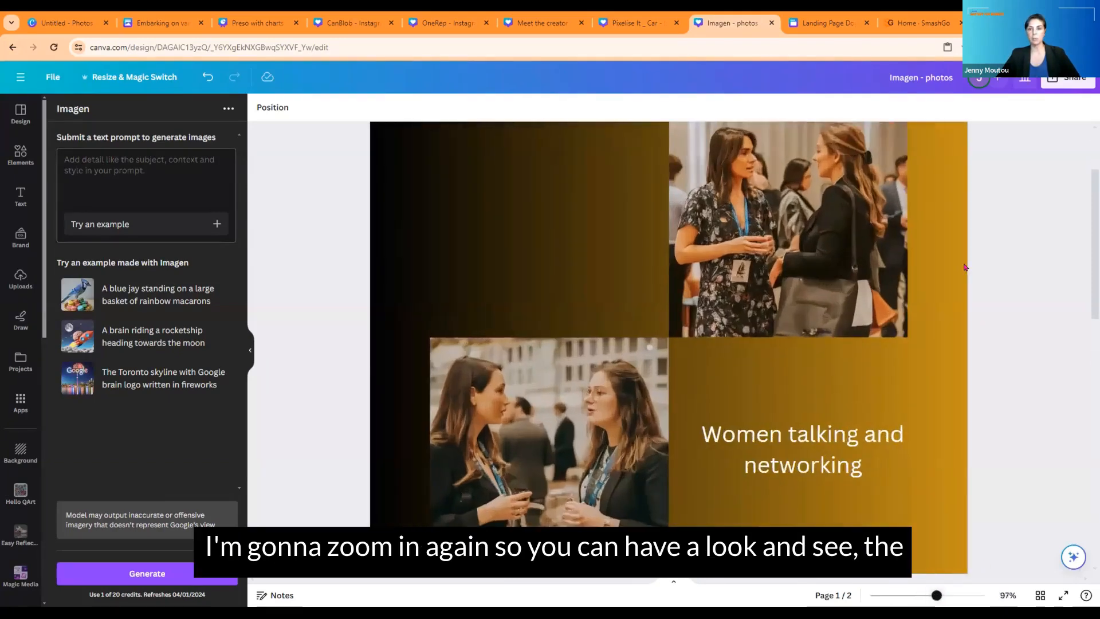
{"action": "scroll", "coordinate": [800, 256], "scroll_direction": "down", "scroll_amount": 2}
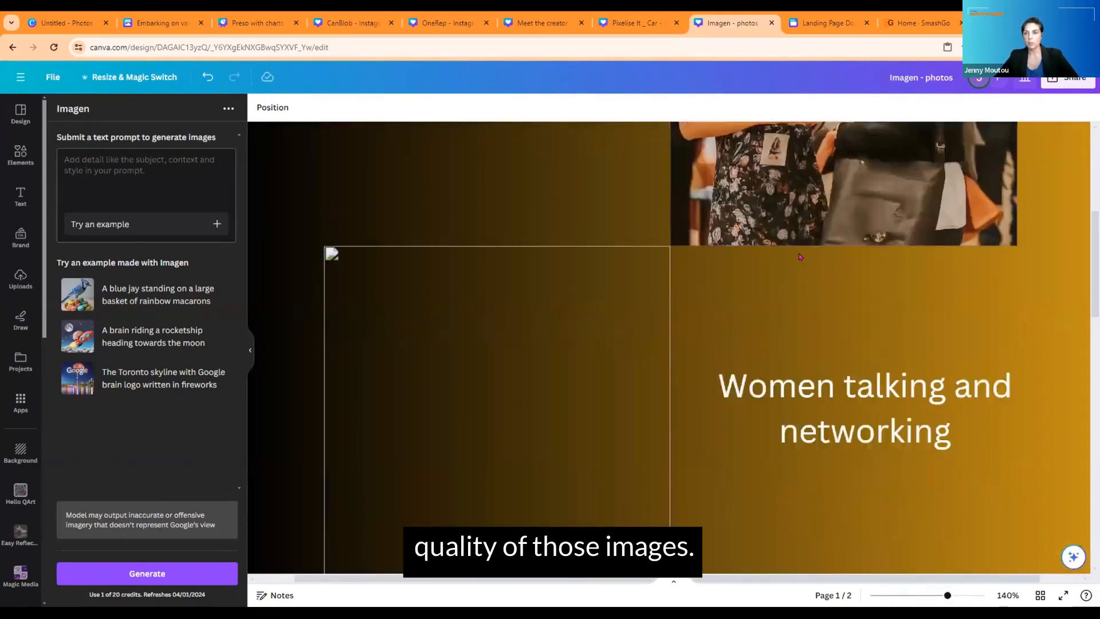
{"action": "scroll", "coordinate": [800, 256], "scroll_direction": "up", "scroll_amount": 6}
{"action": "scroll", "coordinate": [800, 256], "scroll_direction": "down", "scroll_amount": 2}
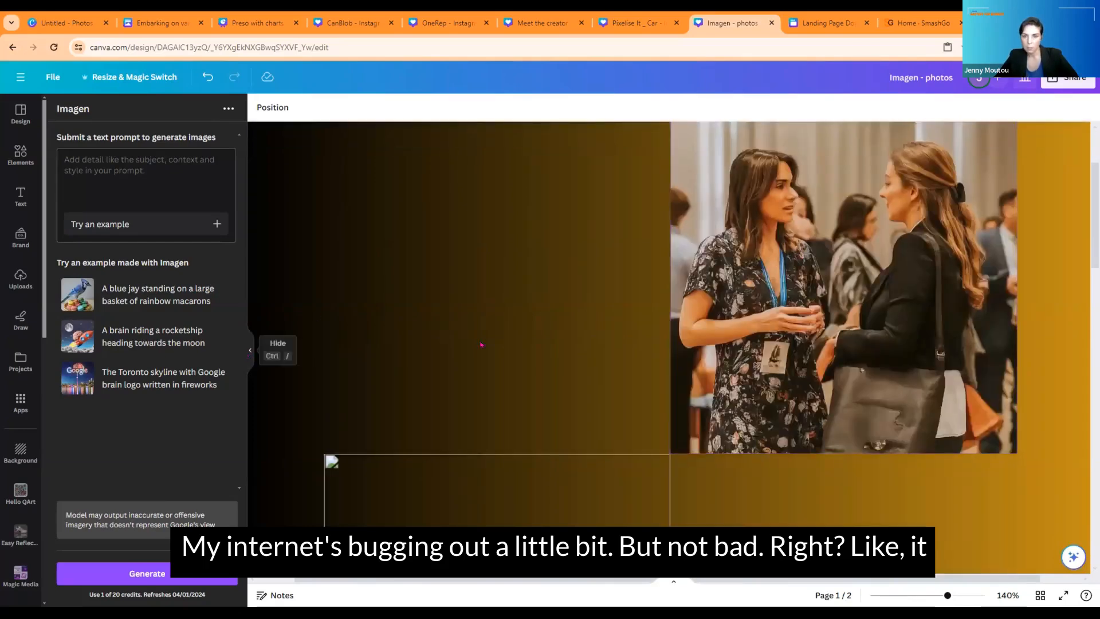
{"action": "left_click", "coordinate": [248, 351]}
{"action": "scroll", "coordinate": [722, 317], "scroll_direction": "up", "scroll_amount": 2}
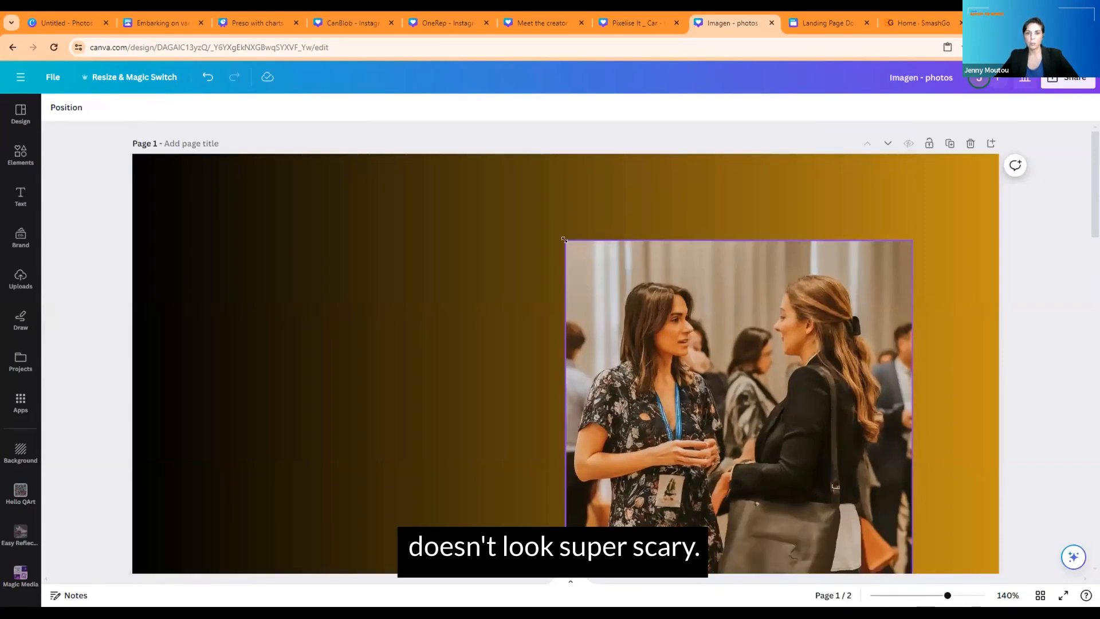
{"action": "left_click", "coordinate": [589, 255]}
{"action": "left_click_drag", "start_coordinate": [521, 190], "coordinate": [487, 161]}
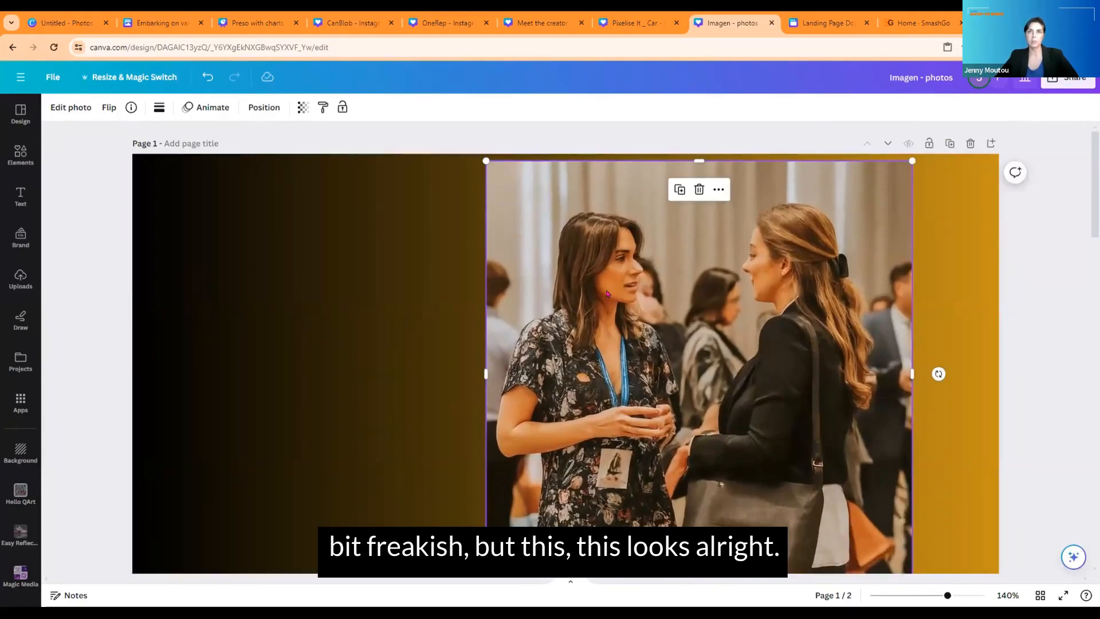
Enlarge the upper photo of the photographer among the tulips on page 2.
{"action": "scroll", "coordinate": [599, 311], "scroll_direction": "down", "scroll_amount": 1}
{"action": "scroll", "coordinate": [599, 310], "scroll_direction": "down", "scroll_amount": 10}
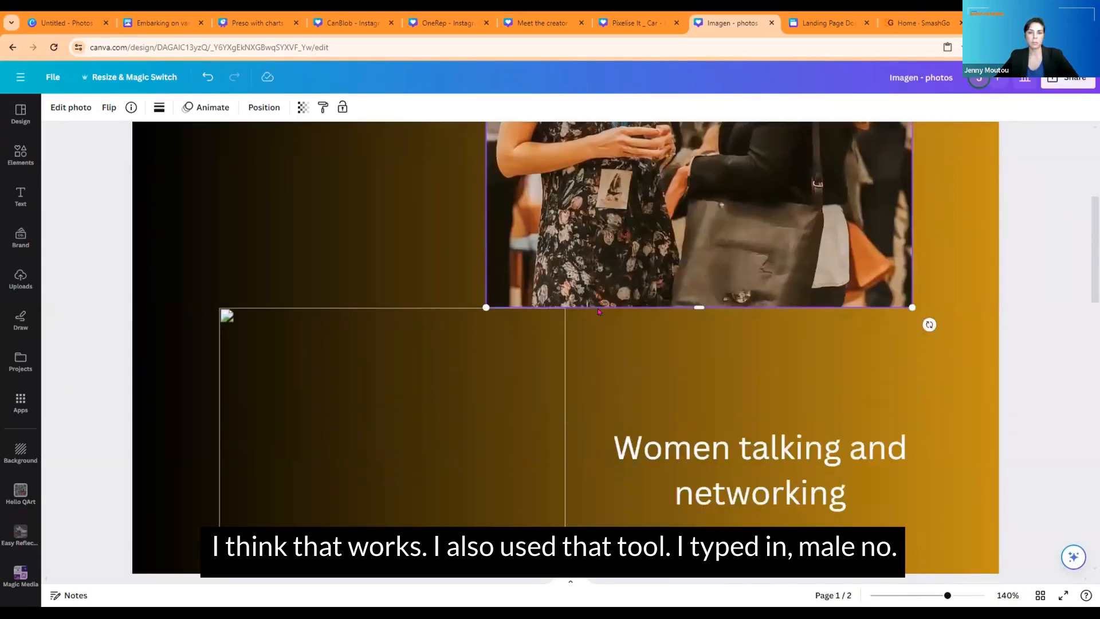
{"action": "scroll", "coordinate": [130, 255], "scroll_direction": "down", "scroll_amount": 8}
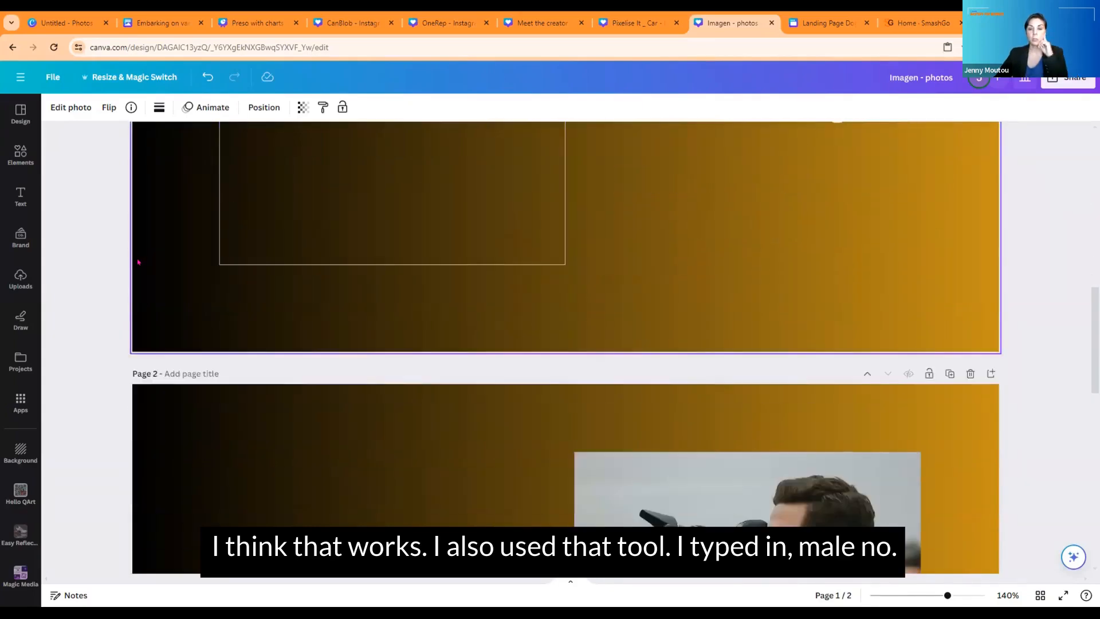
{"action": "scroll", "coordinate": [138, 262], "scroll_direction": "down", "scroll_amount": 2}
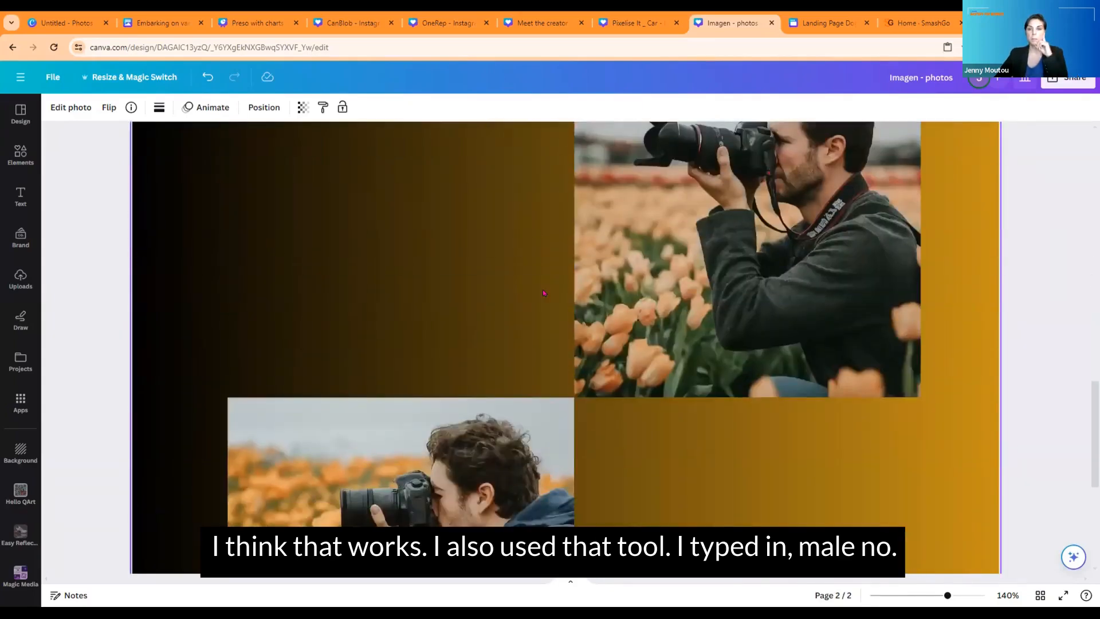
{"action": "scroll", "coordinate": [546, 293], "scroll_direction": "down", "scroll_amount": 2}
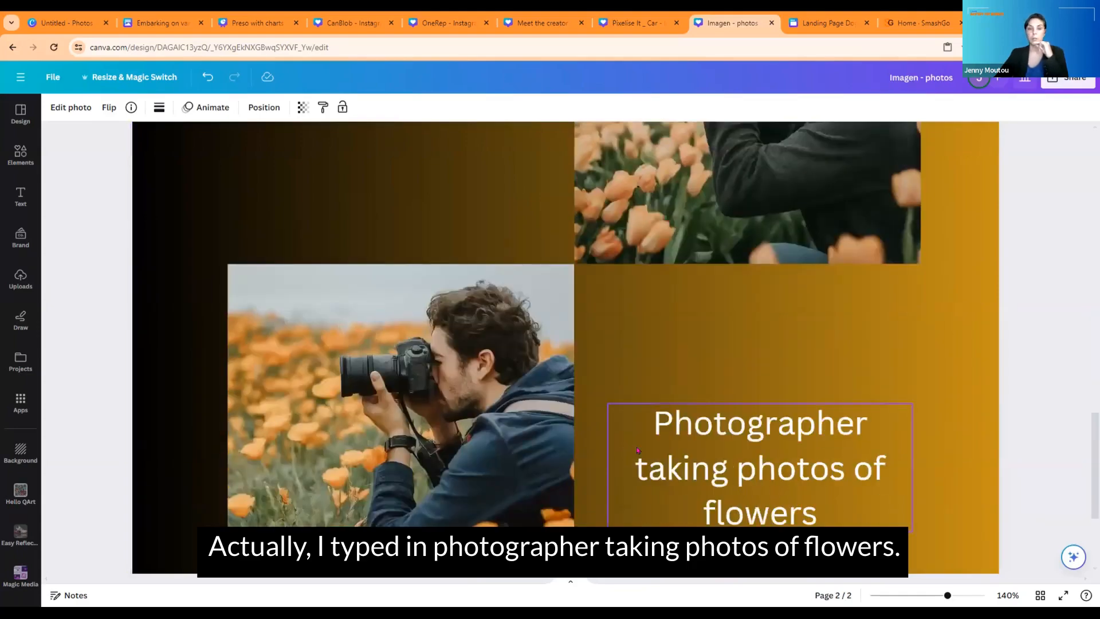
{"action": "scroll", "coordinate": [645, 400], "scroll_direction": "up", "scroll_amount": 4}
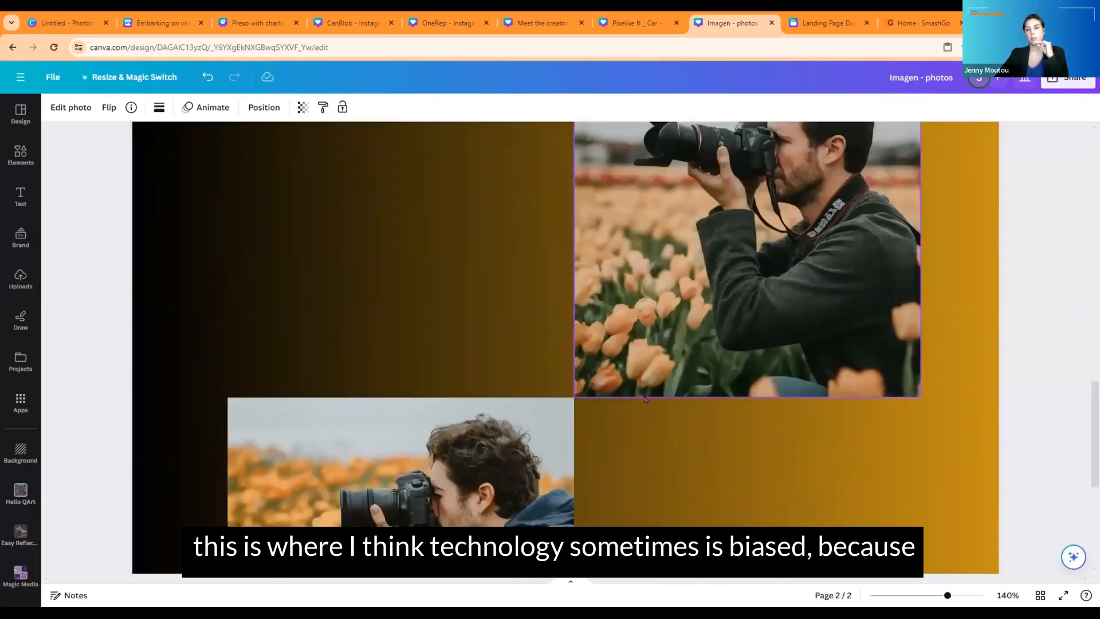
{"action": "left_click", "coordinate": [758, 276]}
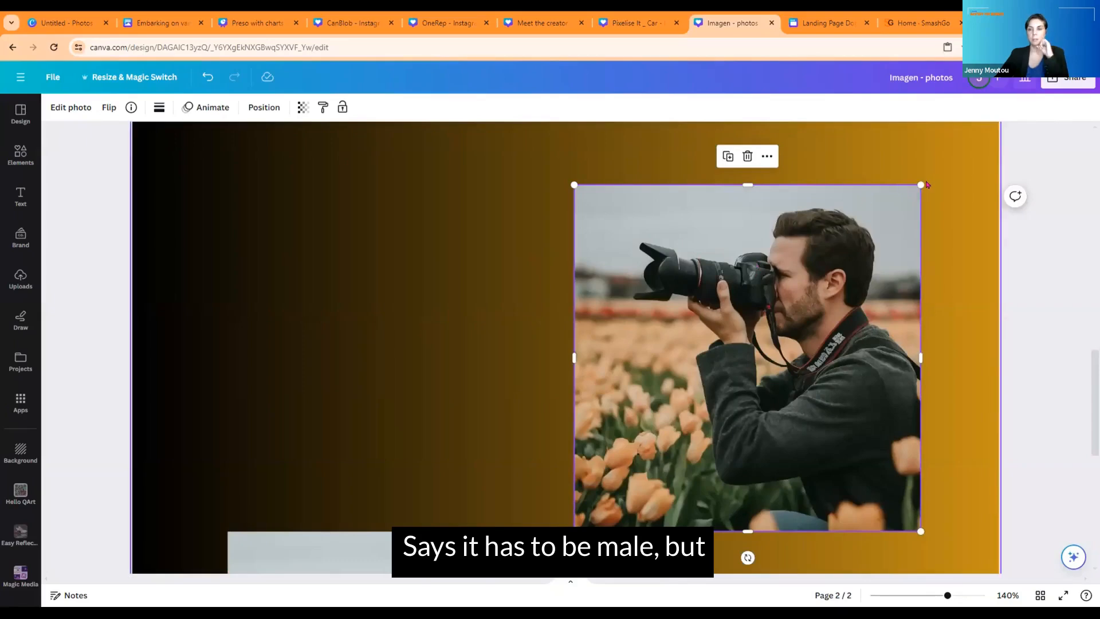
{"action": "left_click_drag", "start_coordinate": [921, 185], "coordinate": [967, 138]}
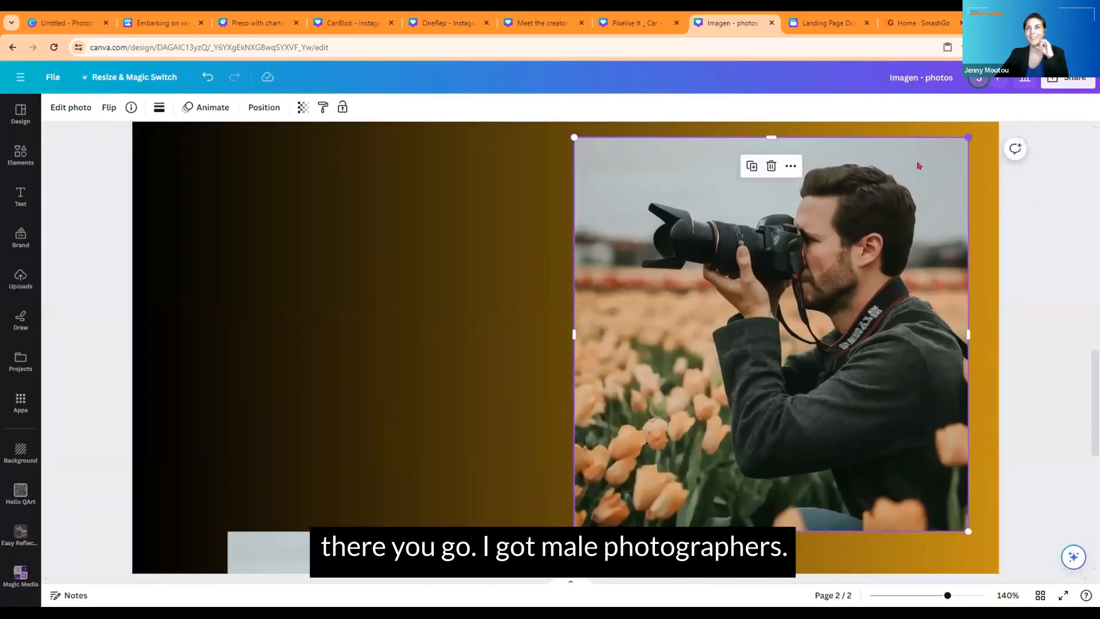
Examine the lower photographer image and its caption on page 2, and close the SmashGo browser tab.
{"action": "scroll", "coordinate": [782, 303], "scroll_direction": "down", "scroll_amount": 7}
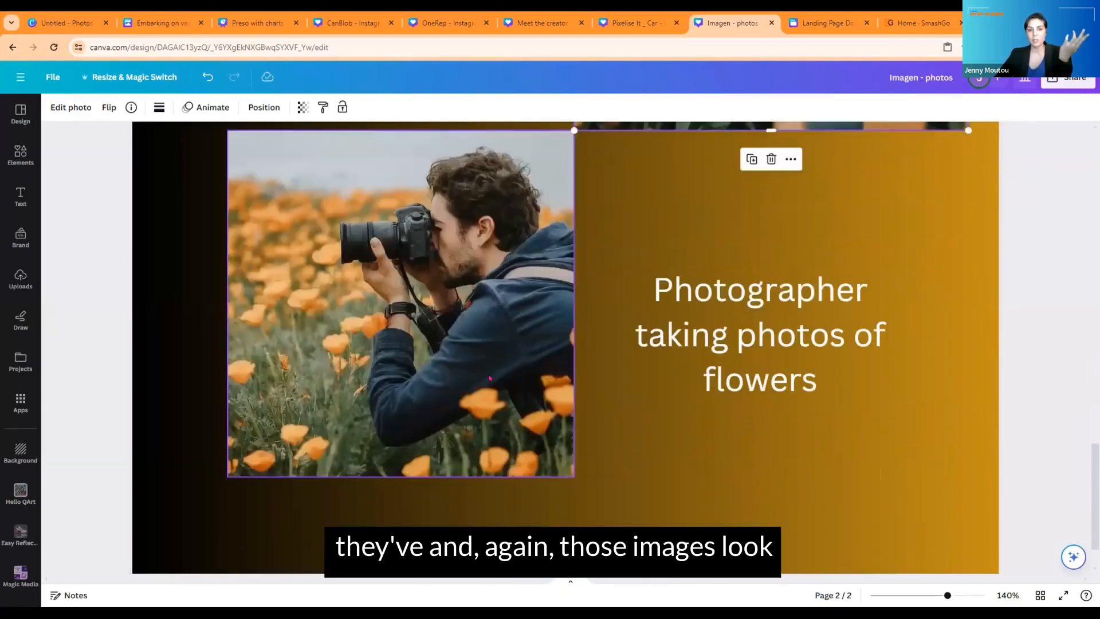
{"action": "scroll", "coordinate": [470, 369], "scroll_direction": "up", "scroll_amount": 2}
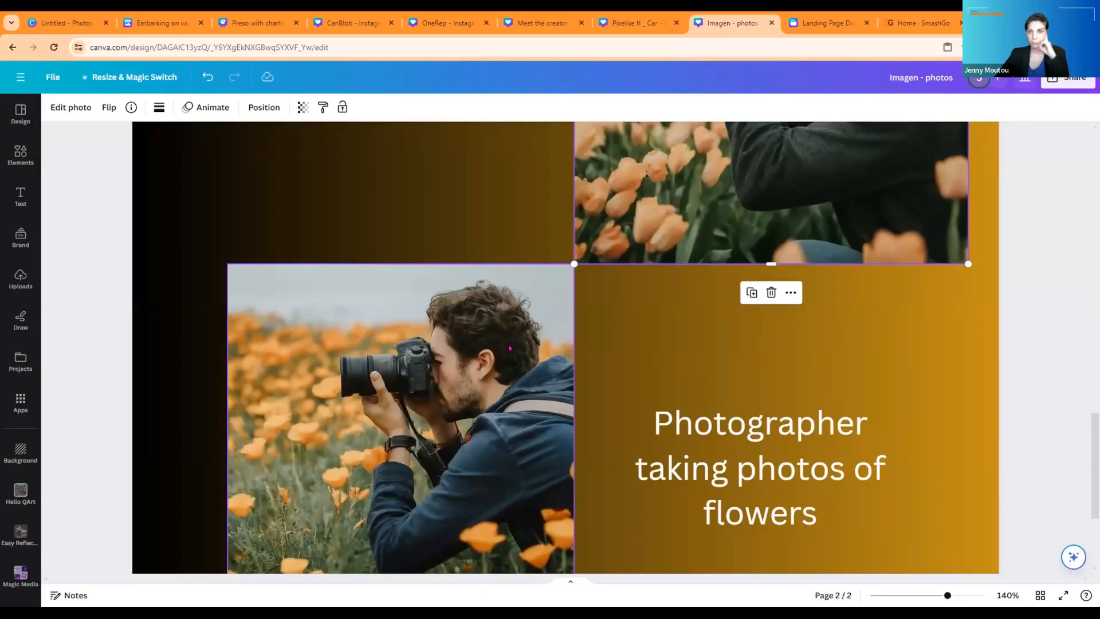
{"action": "left_click", "coordinate": [961, 23]}
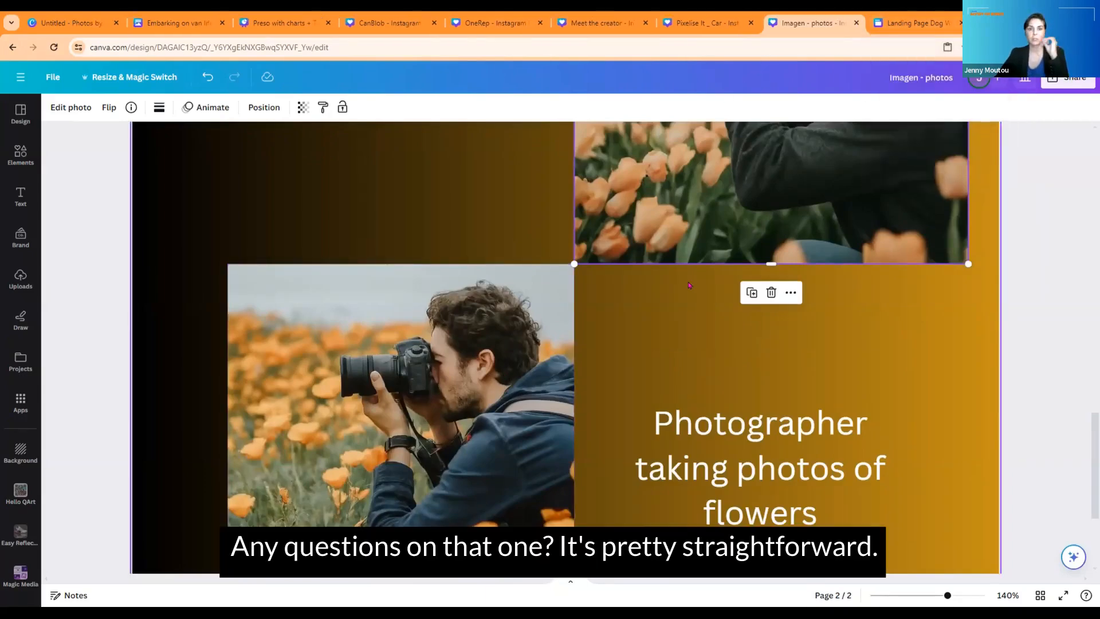
{"action": "scroll", "coordinate": [688, 284], "scroll_direction": "down", "scroll_amount": 2}
{"action": "scroll", "coordinate": [689, 284], "scroll_direction": "down", "scroll_amount": 1}
{"action": "scroll", "coordinate": [689, 285], "scroll_direction": "up", "scroll_amount": 2}
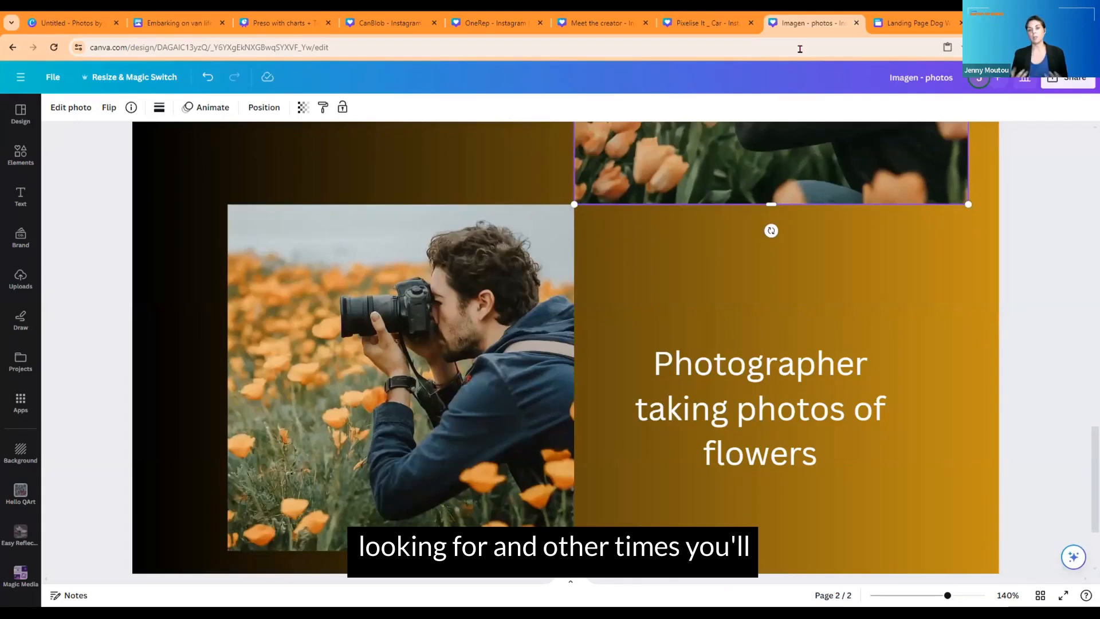
Switch to the "Pixelise It _ Car" design, shrink the pink car image on page 1, and reposition it over the page.
{"action": "left_click", "coordinate": [716, 28]}
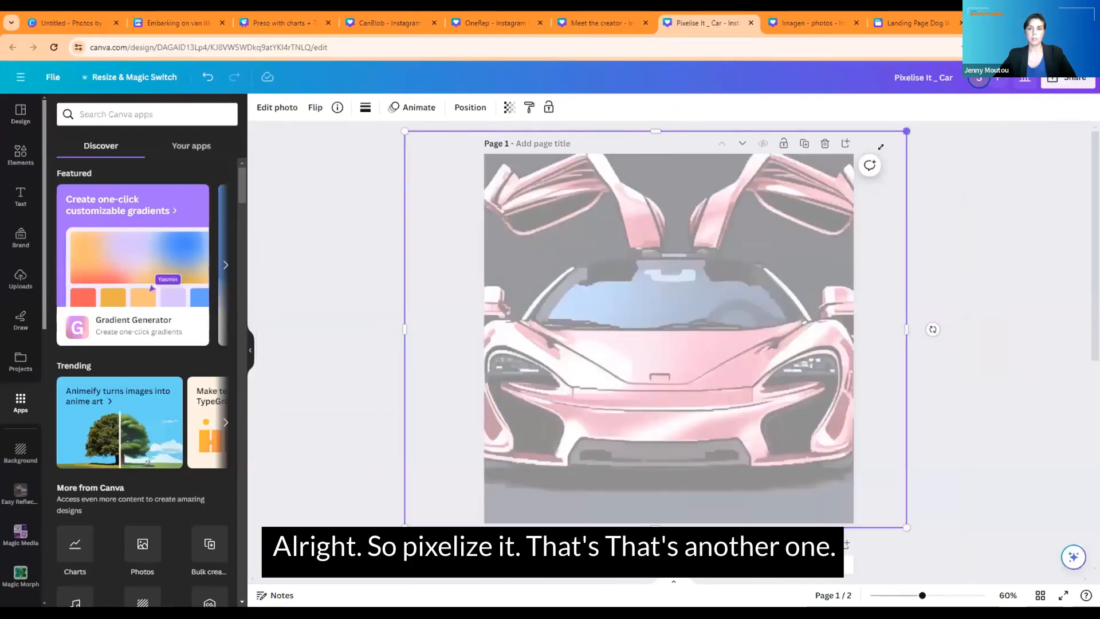
{"action": "left_click_drag", "start_coordinate": [881, 147], "coordinate": [808, 206]}
{"action": "left_click_drag", "start_coordinate": [720, 286], "coordinate": [779, 261]}
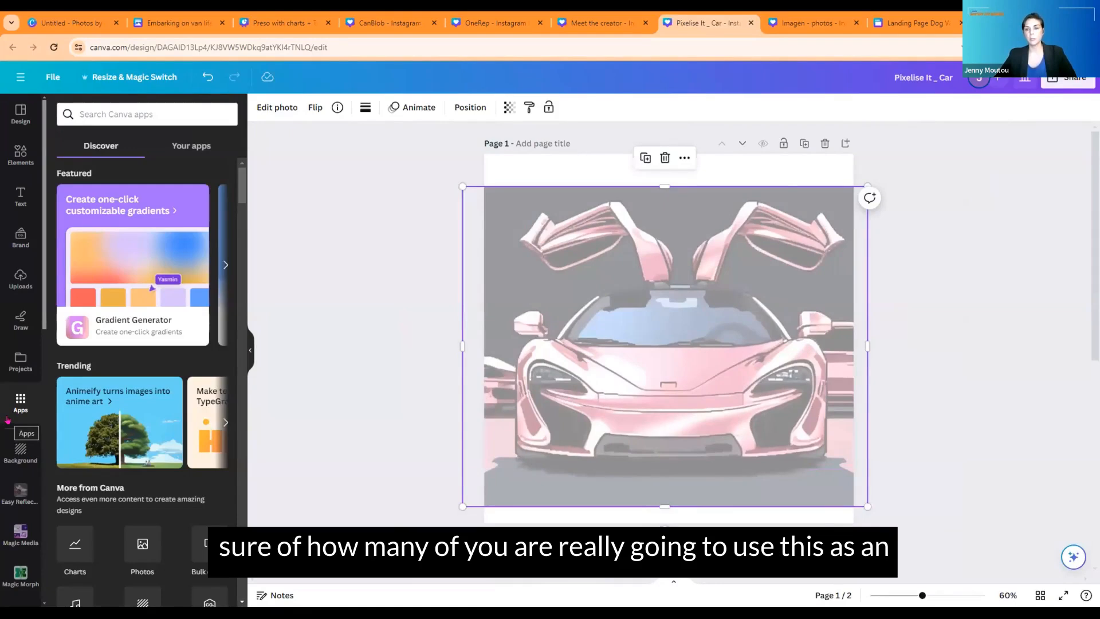
Restore the pink car image on page 1 to full opacity with the transparency setting.
{"action": "left_click", "coordinate": [986, 364]}
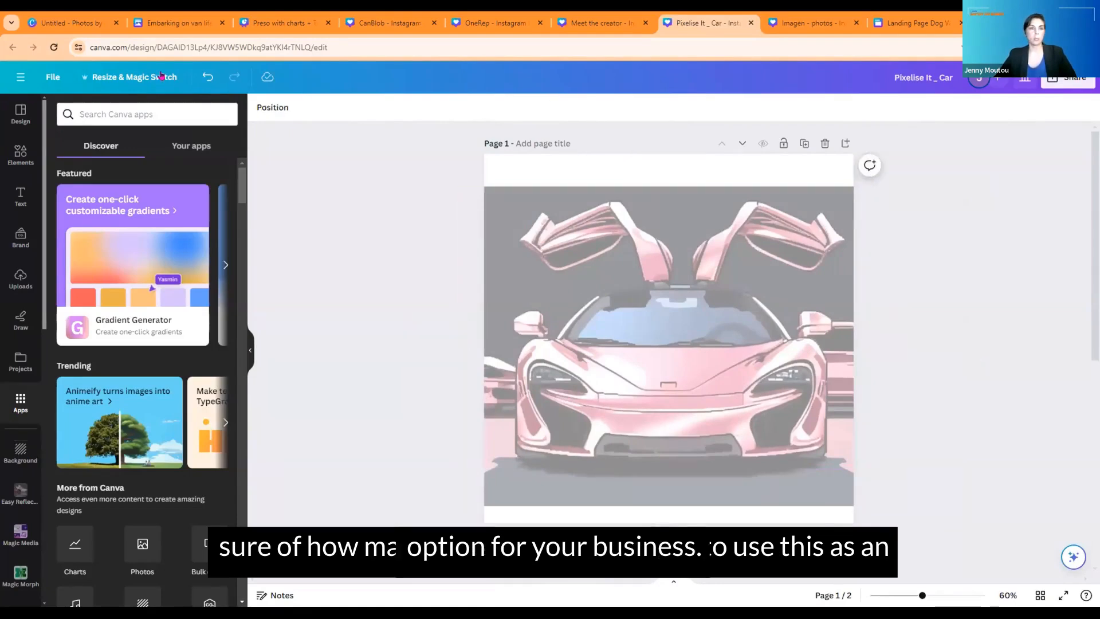
{"action": "left_click", "coordinate": [593, 229]}
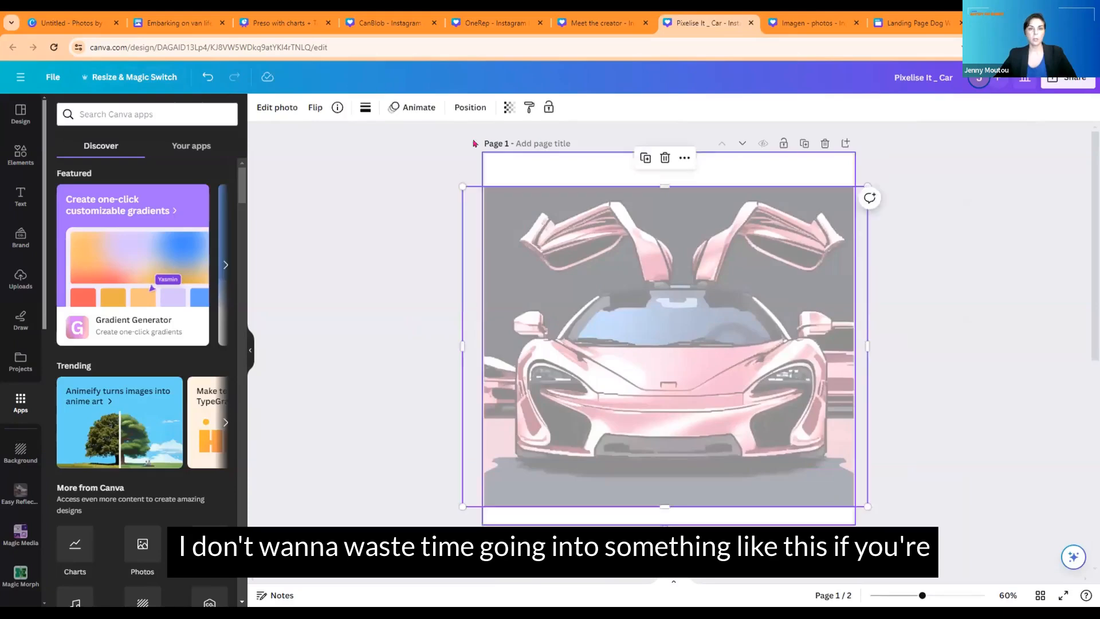
{"action": "left_click", "coordinate": [509, 107]}
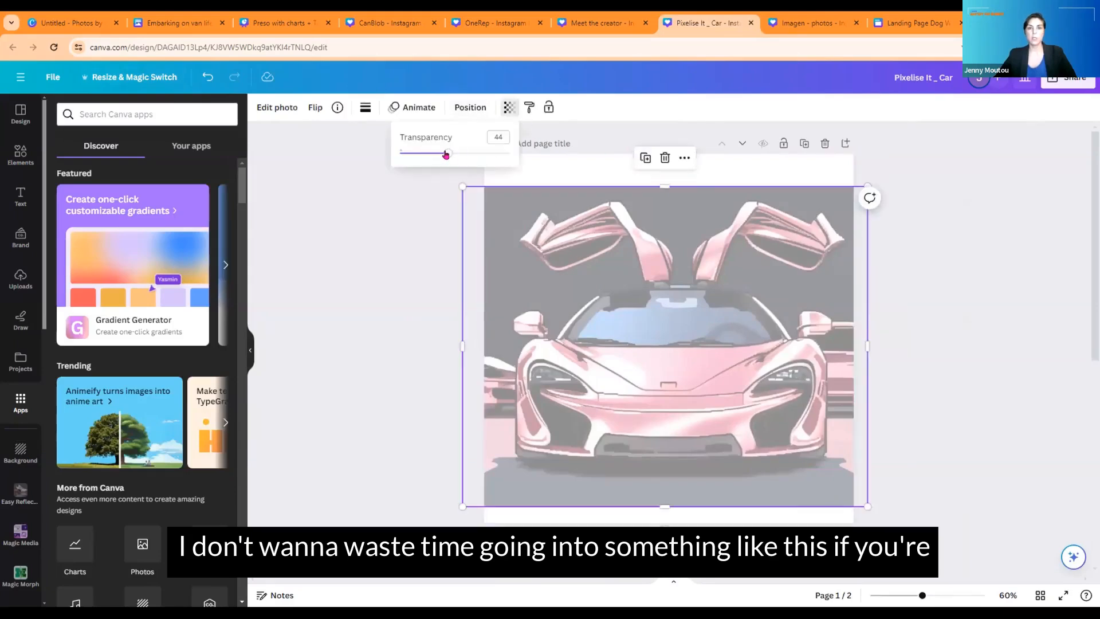
{"action": "left_click_drag", "start_coordinate": [449, 153], "coordinate": [526, 154]}
{"action": "left_click", "coordinate": [341, 229]}
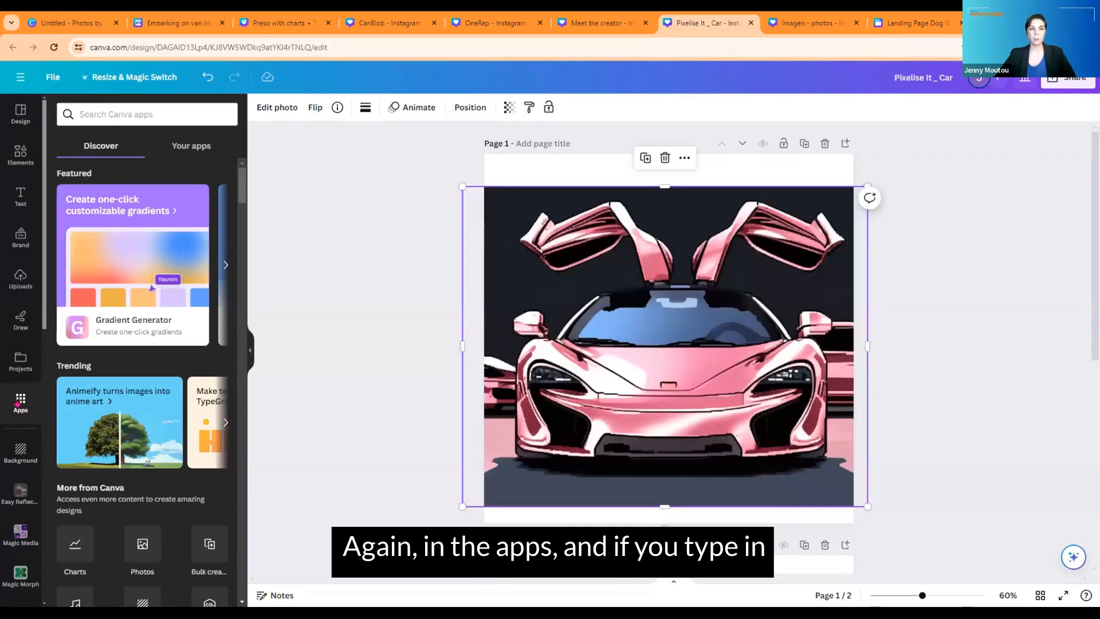
Search the Canva apps for "Pixelize It" and look over the cartoon-style car image on page 1.
{"action": "left_click", "coordinate": [102, 113]}
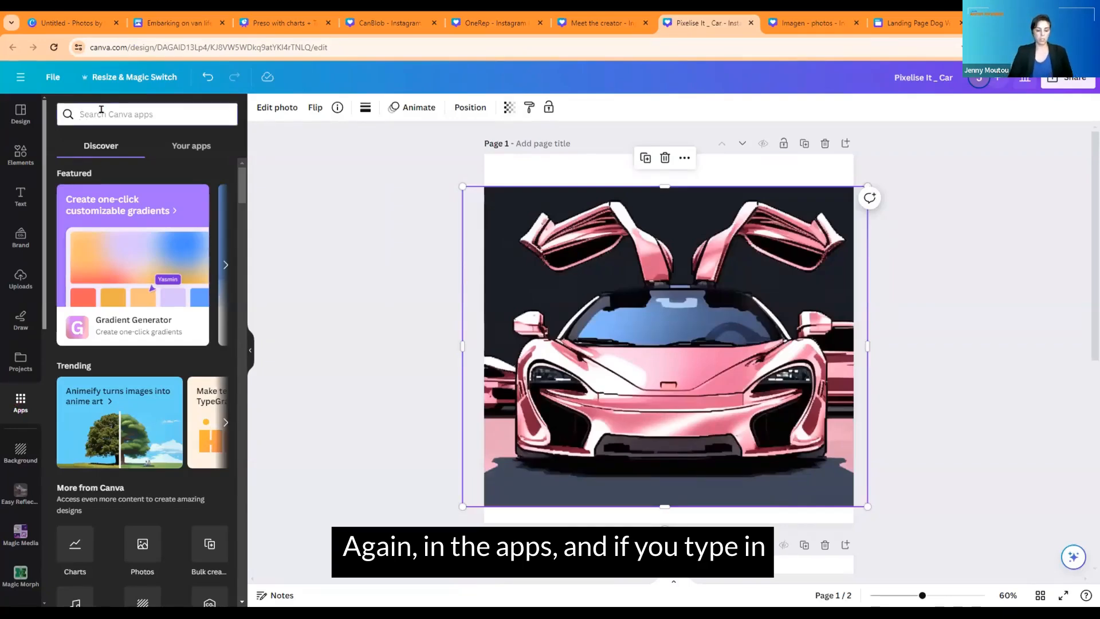
{"action": "type", "text": "pixel"}
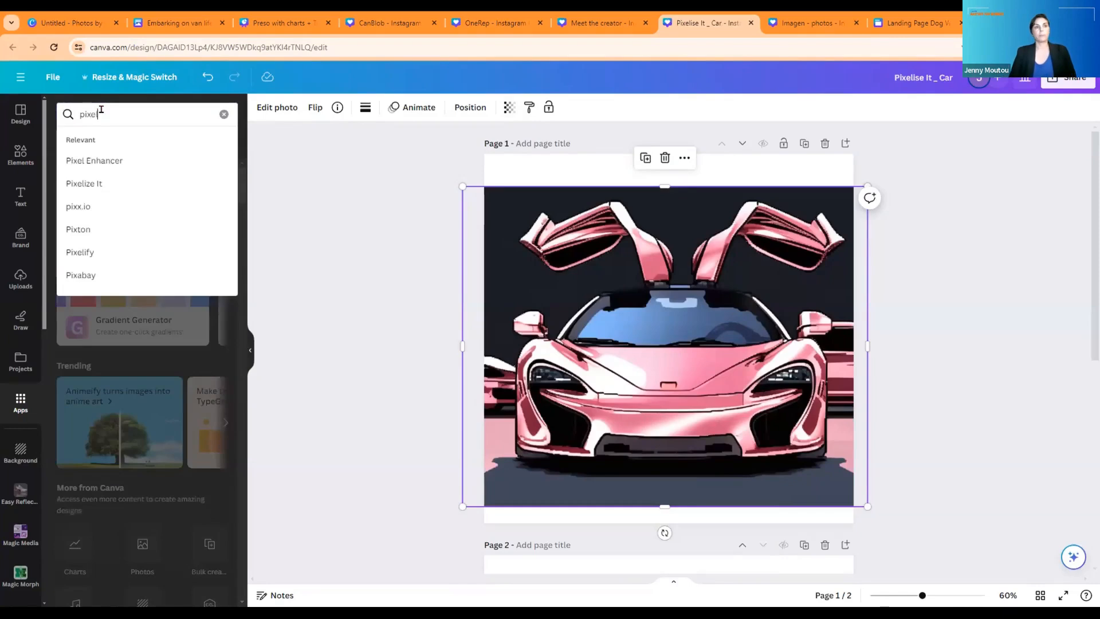
{"action": "type", "text": "i"}
{"action": "left_click", "coordinate": [123, 182]}
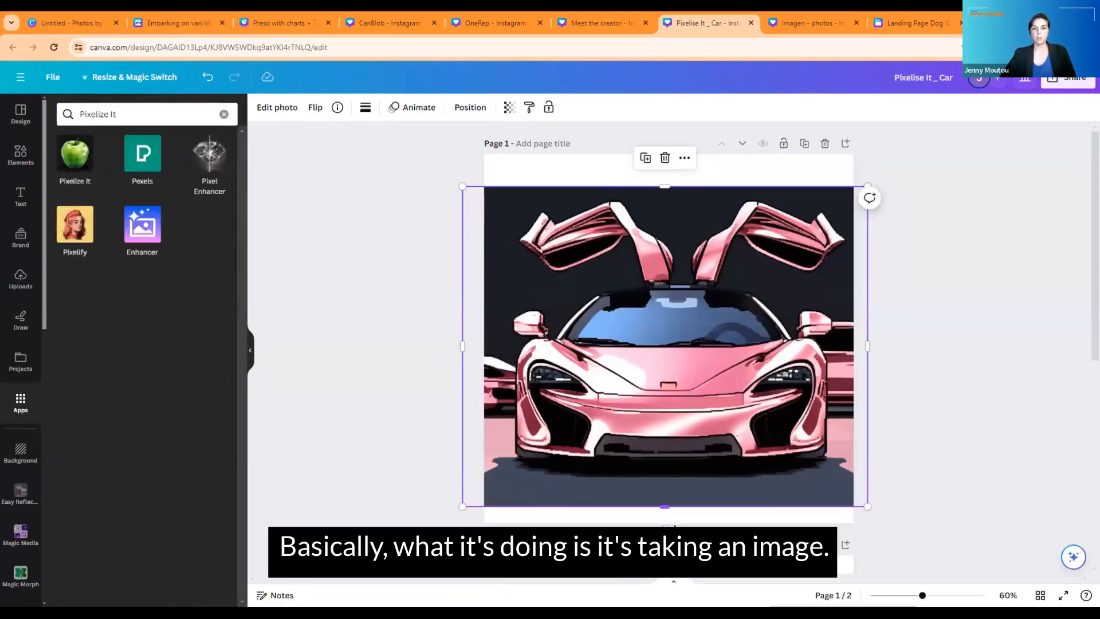
{"action": "scroll", "coordinate": [653, 451], "scroll_direction": "down", "scroll_amount": 3}
{"action": "scroll", "coordinate": [653, 451], "scroll_direction": "up", "scroll_amount": 3}
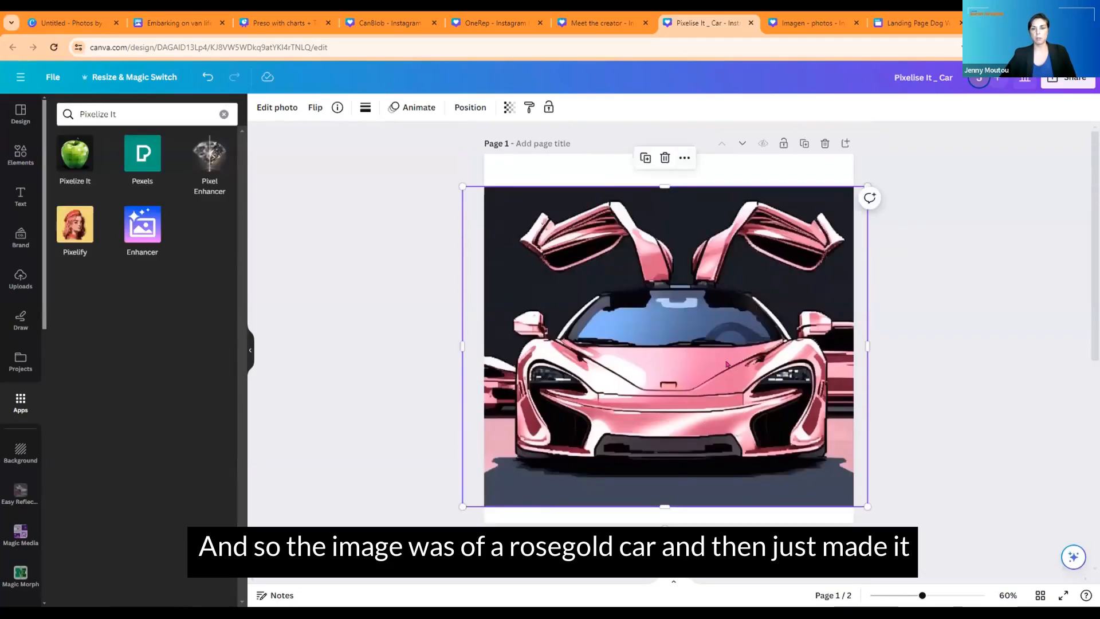
{"action": "scroll", "coordinate": [653, 451], "scroll_direction": "down", "scroll_amount": 3}
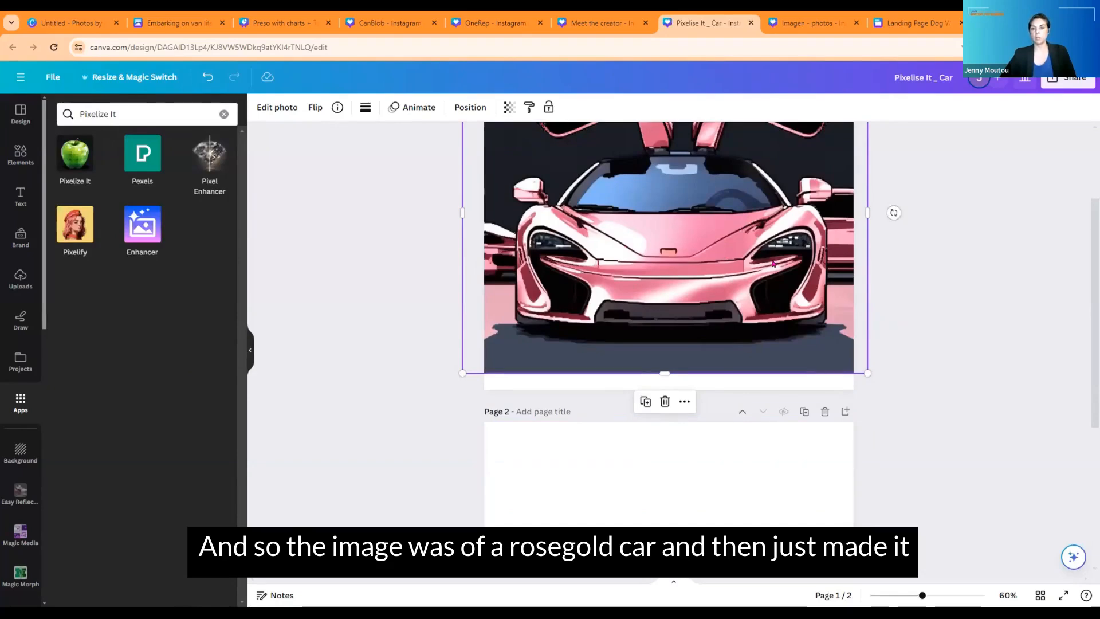
{"action": "scroll", "coordinate": [781, 268], "scroll_direction": "up", "scroll_amount": 3}
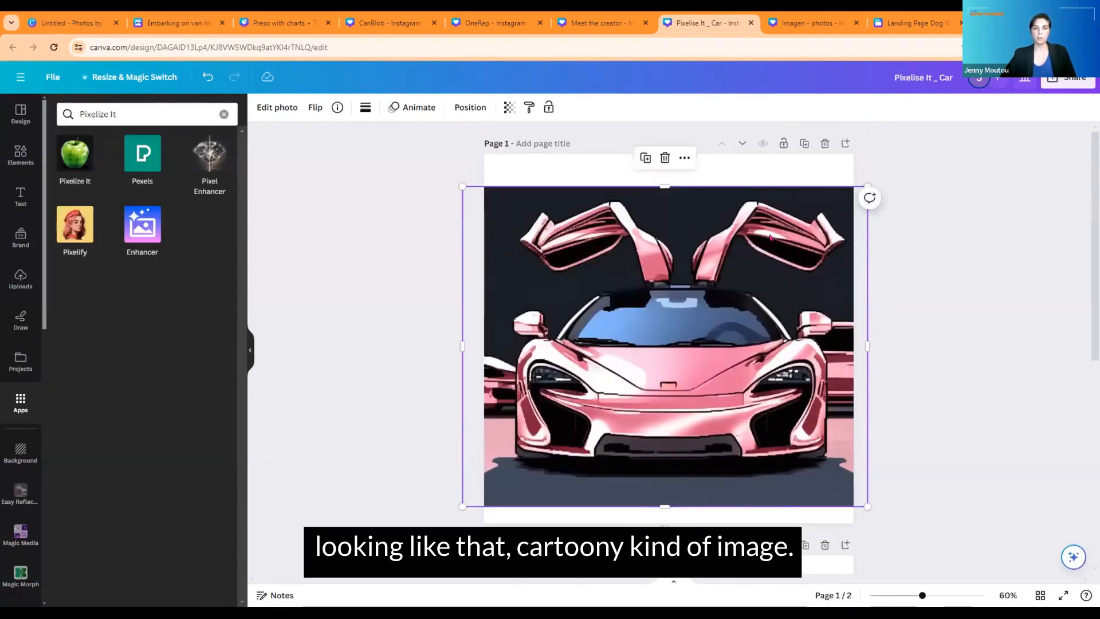
Close the "Pixelise It _ Car" design, switch to "Meet the creator", and return to OpenRep's post description form.
{"action": "left_click", "coordinate": [750, 24]}
{"action": "left_click", "coordinate": [625, 26]}
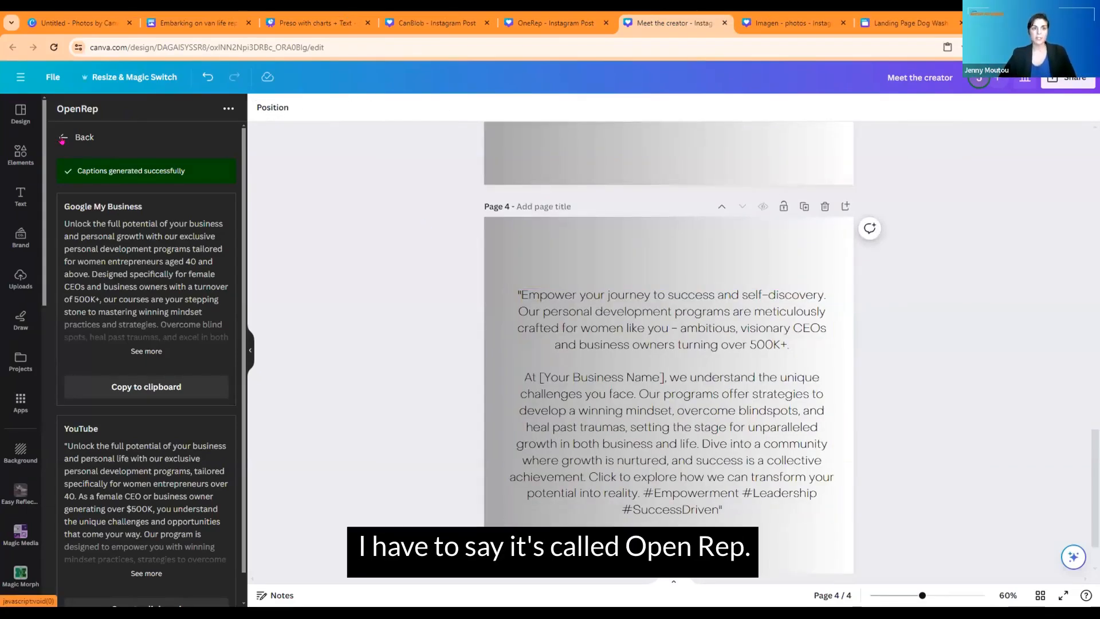
{"action": "left_click", "coordinate": [62, 139]}
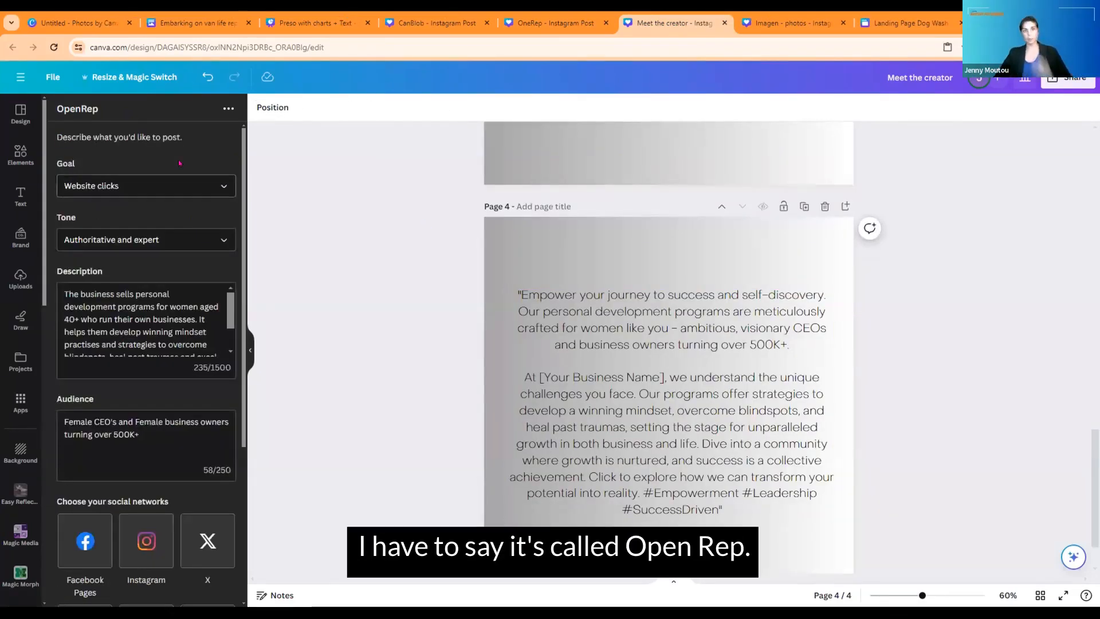
Enlarge the view of the page 4 caption to 84% and review OpenRep's goal options, keeping "Website clicks".
{"action": "scroll", "coordinate": [912, 318], "scroll_direction": "up", "scroll_amount": 1}
{"action": "scroll", "coordinate": [912, 318], "scroll_direction": "up", "scroll_amount": 15}
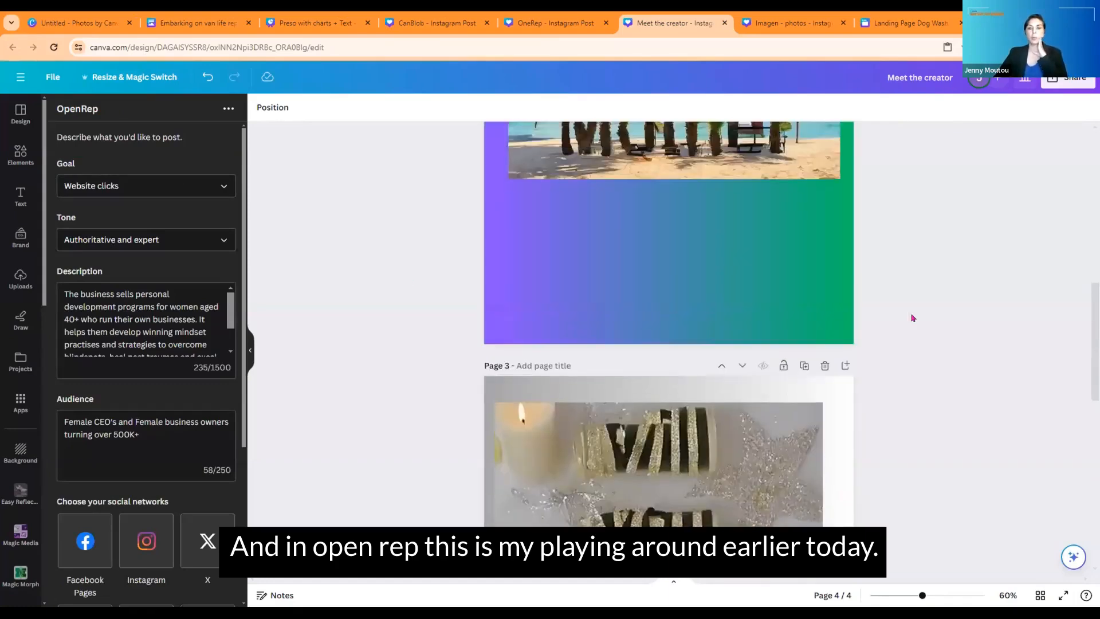
{"action": "scroll", "coordinate": [913, 318], "scroll_direction": "down", "scroll_amount": 17}
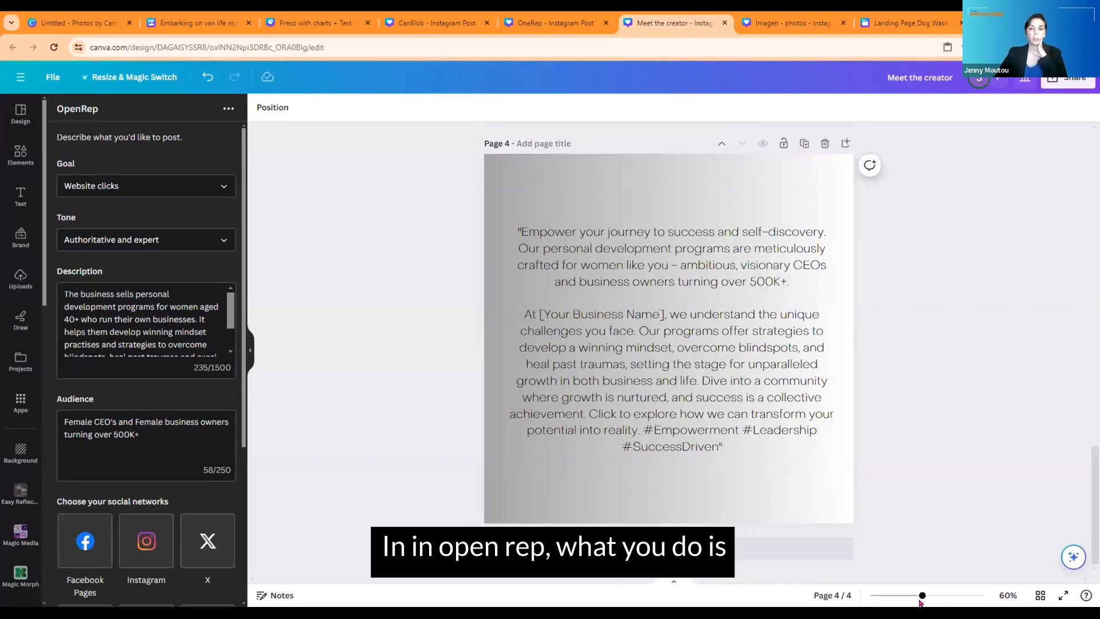
{"action": "left_click_drag", "start_coordinate": [922, 595], "coordinate": [933, 595]}
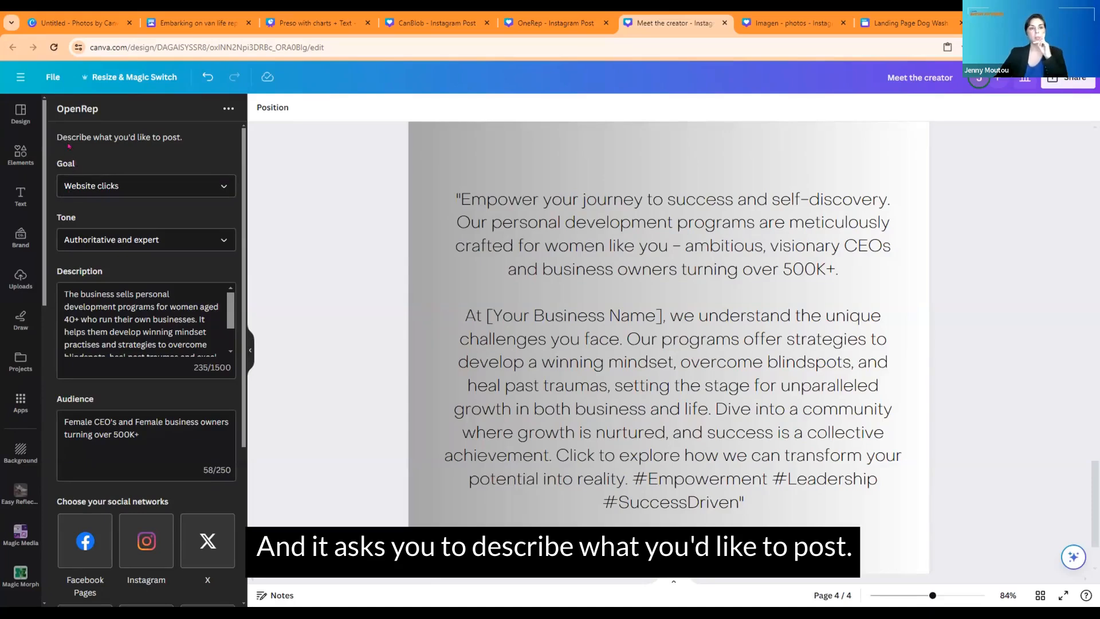
{"action": "left_click", "coordinate": [108, 188]}
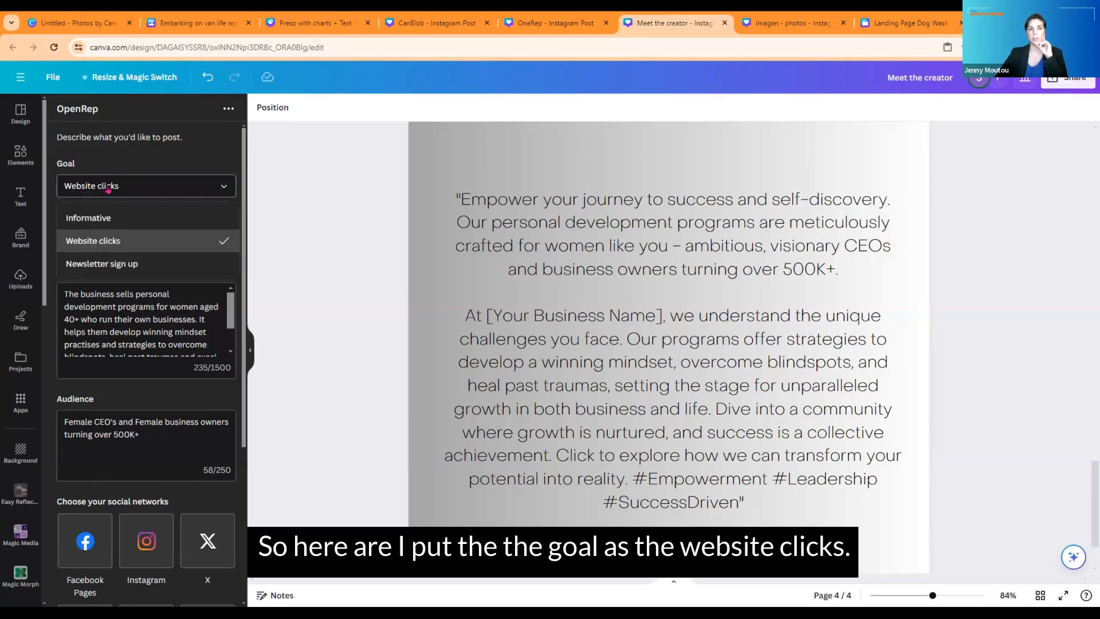
{"action": "left_click", "coordinate": [109, 246]}
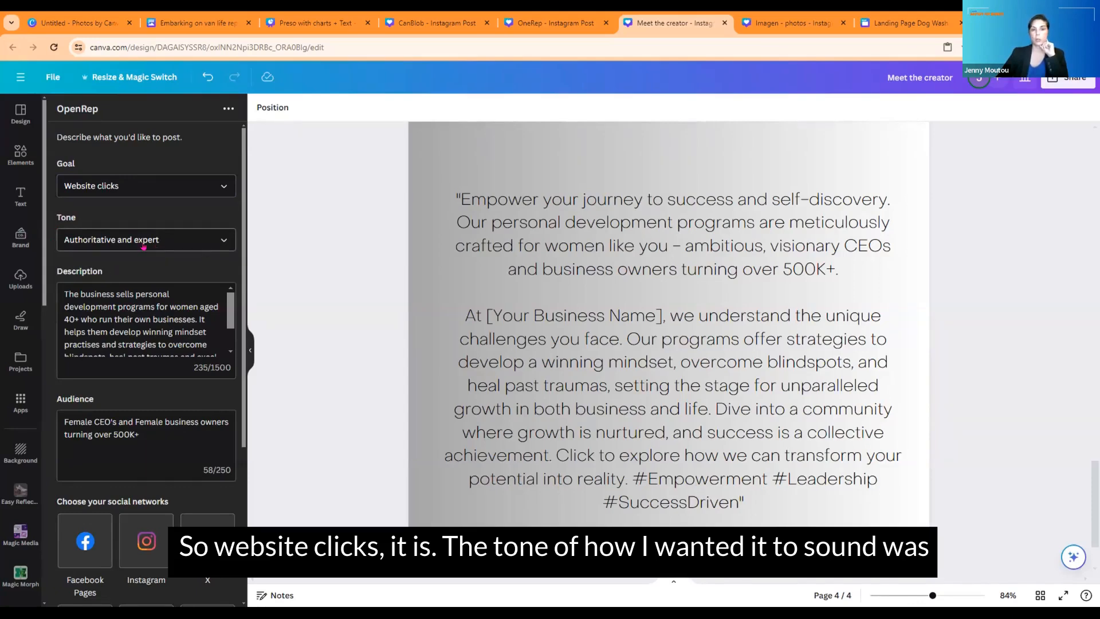
Review OpenRep's tone options, keeping "Authoritative and expert", and examine the audience and social network choices.
{"action": "left_click", "coordinate": [171, 245]}
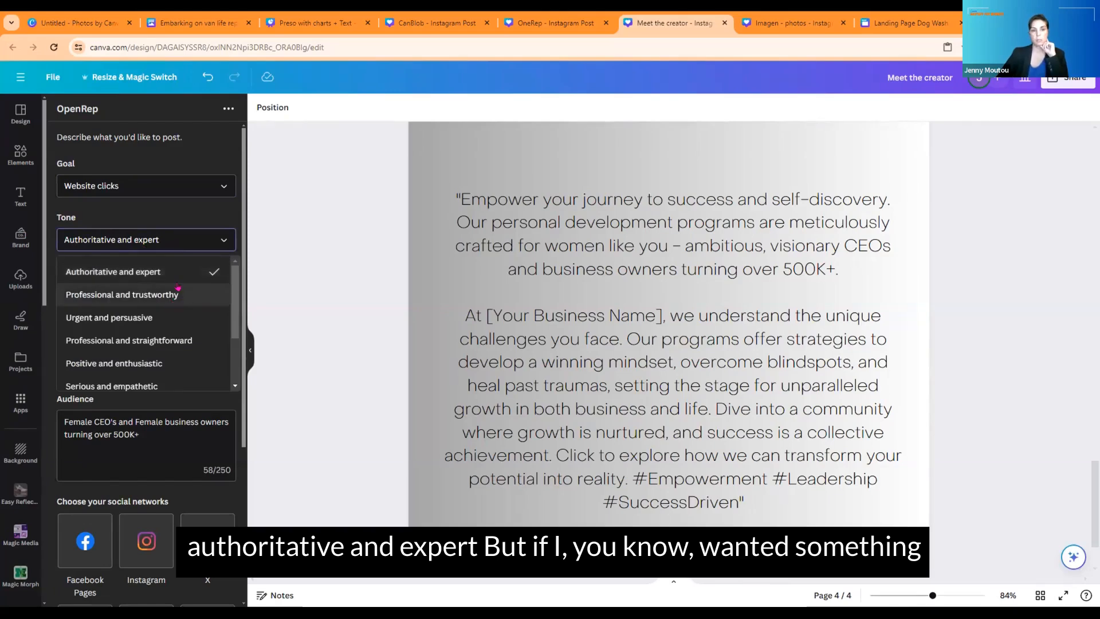
{"action": "scroll", "coordinate": [171, 302], "scroll_direction": "down", "scroll_amount": 2}
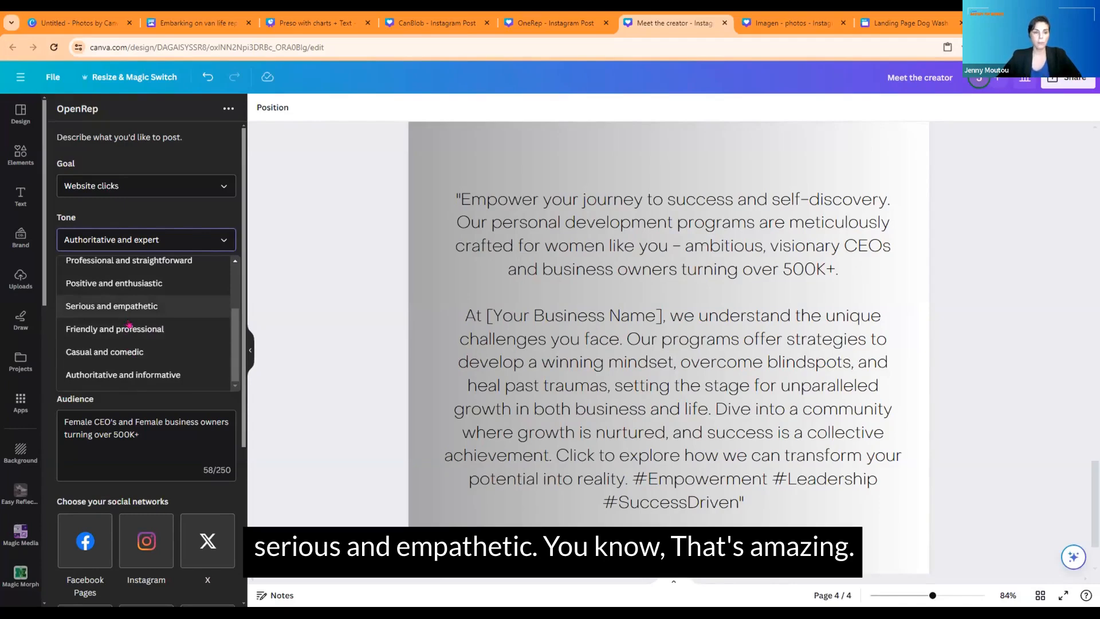
{"action": "left_click", "coordinate": [193, 217]}
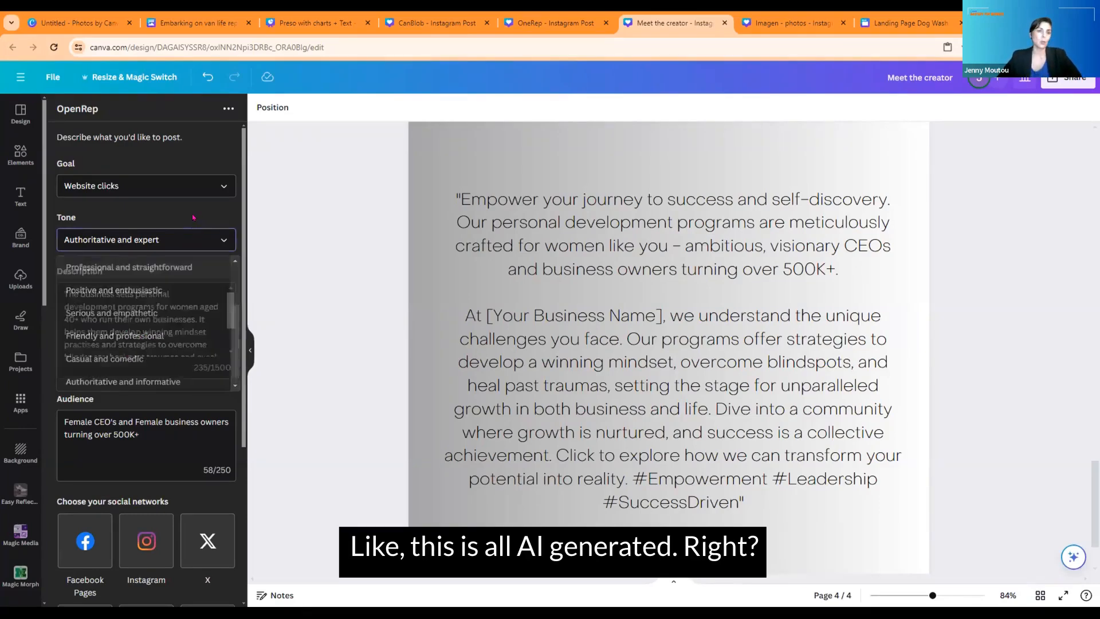
{"action": "left_click", "coordinate": [193, 218]}
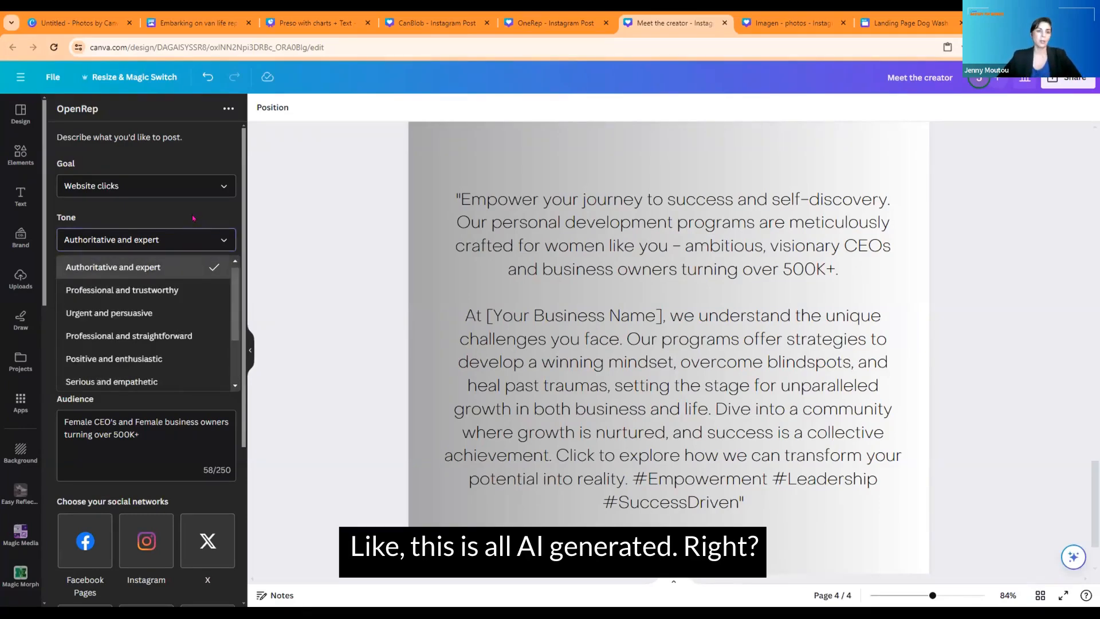
{"action": "left_click", "coordinate": [193, 217]}
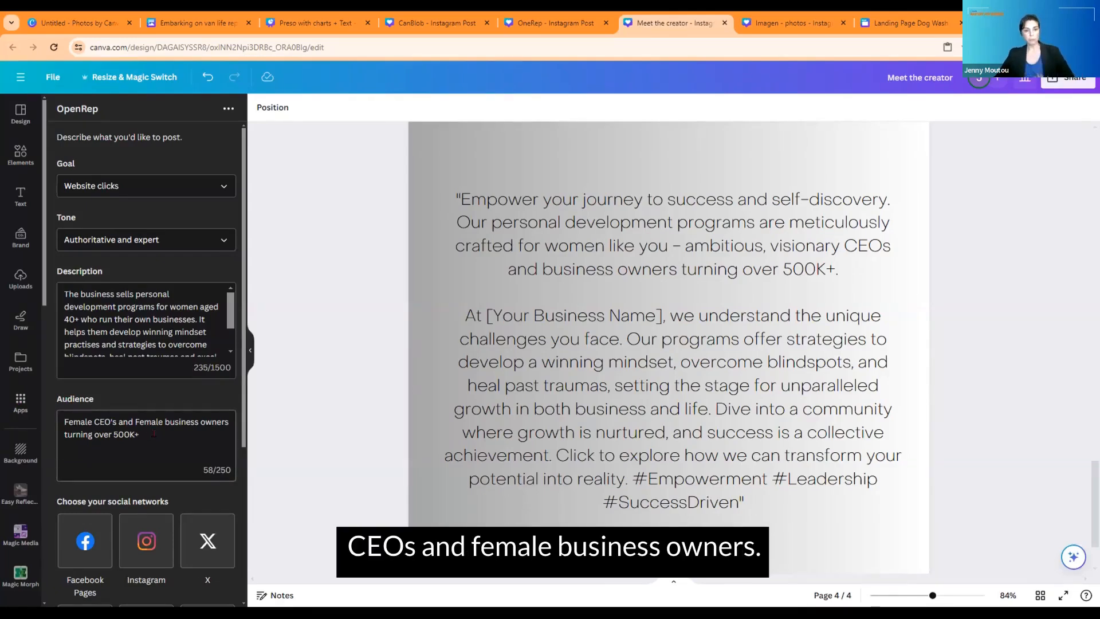
{"action": "scroll", "coordinate": [138, 403], "scroll_direction": "down", "scroll_amount": 2}
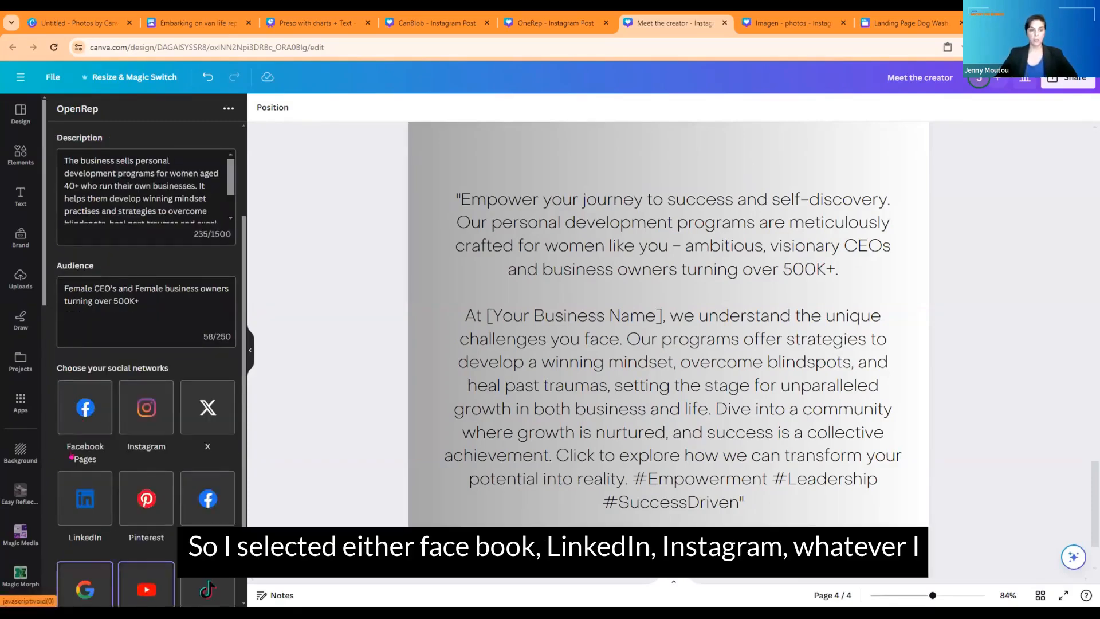
{"action": "scroll", "coordinate": [165, 414], "scroll_direction": "down", "scroll_amount": 2}
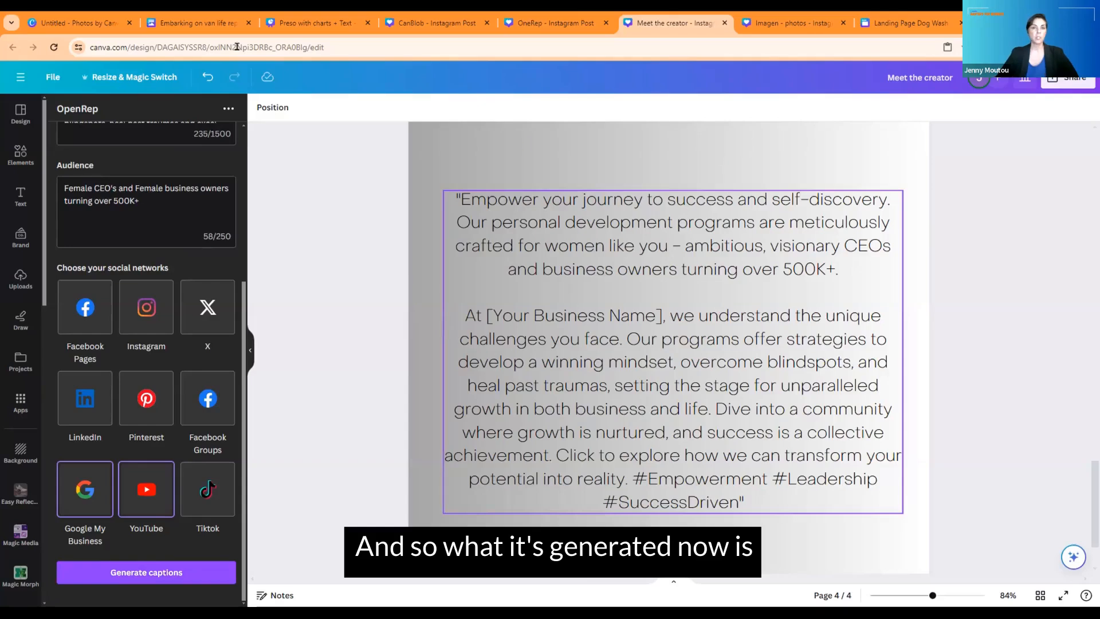
Change the gradient background of page 4 to white.
{"action": "left_click", "coordinate": [261, 107]}
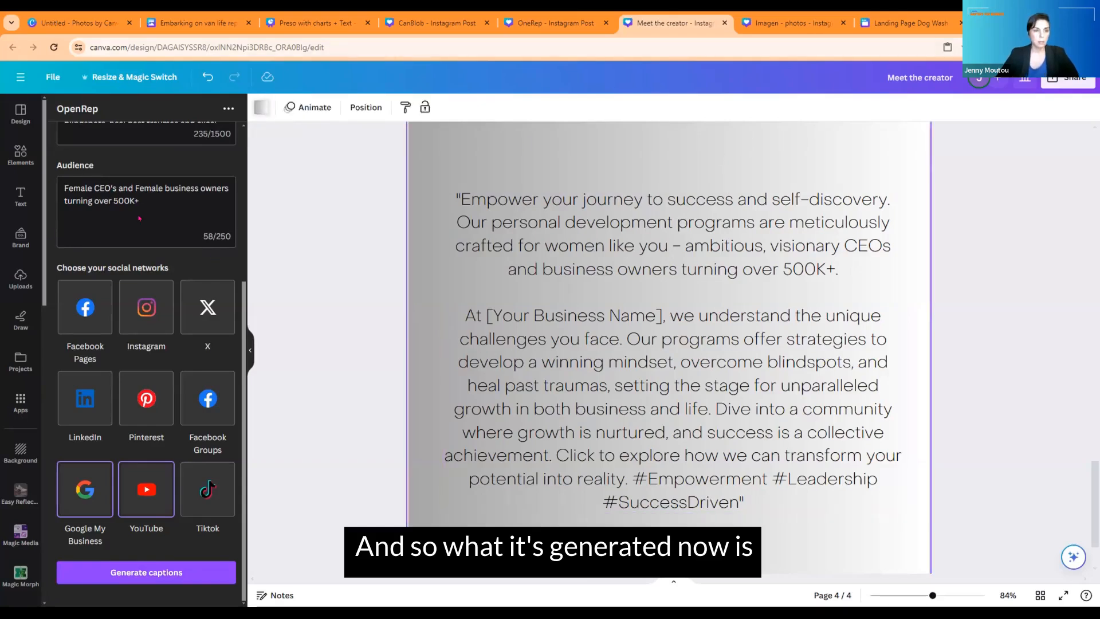
{"action": "left_click", "coordinate": [188, 177]}
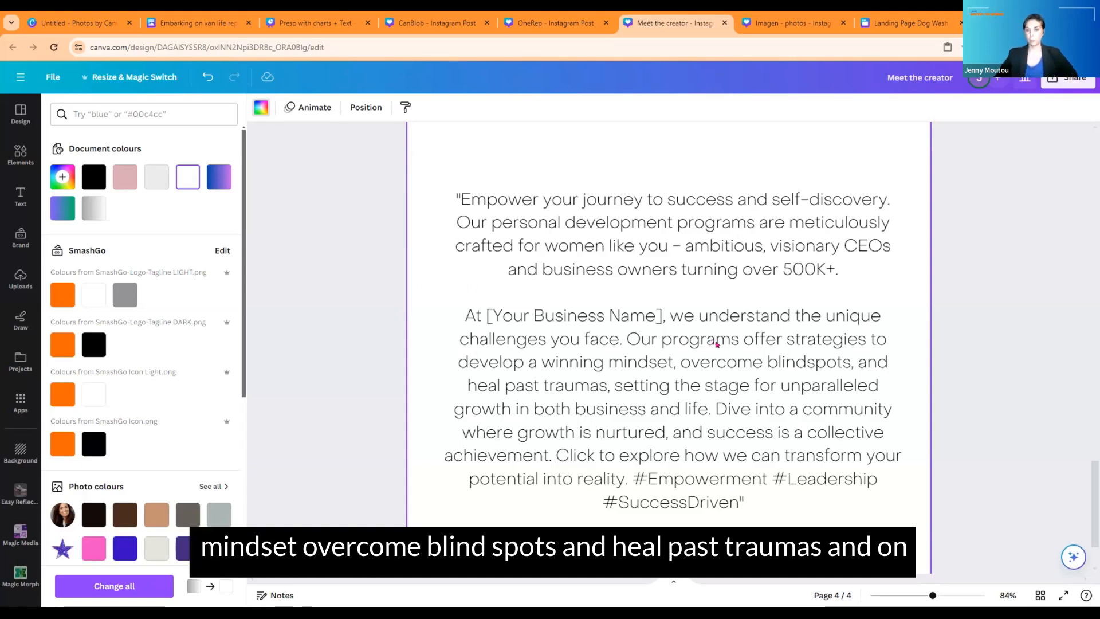
Split the page 4 caption with blank lines before the hashtags and before "Dive into a community".
{"action": "left_click", "coordinate": [627, 482]}
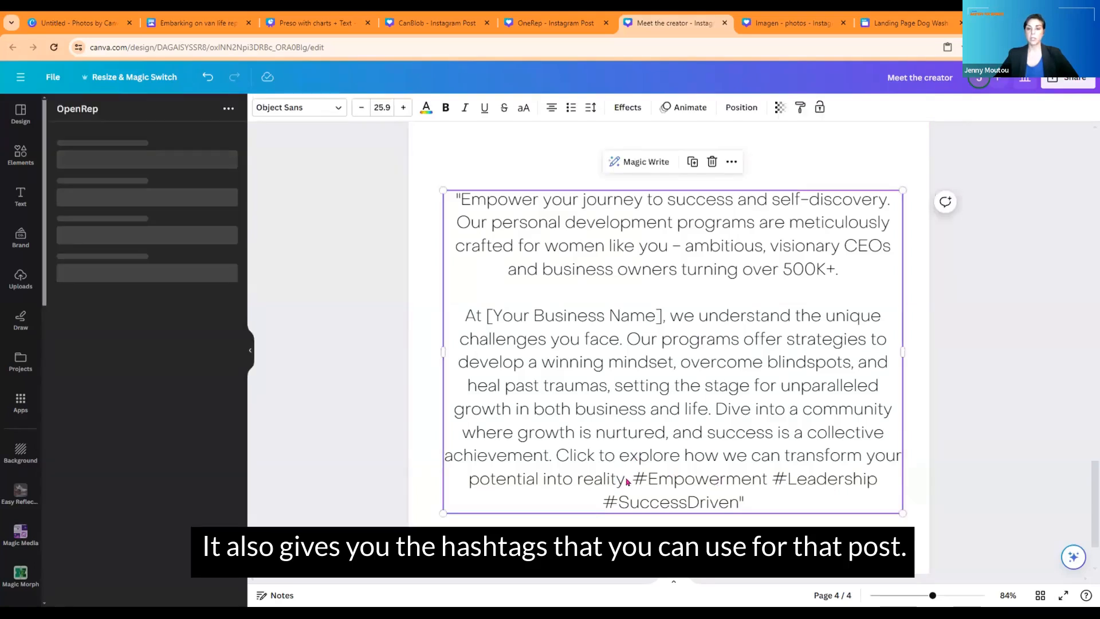
{"action": "left_click", "coordinate": [638, 478]}
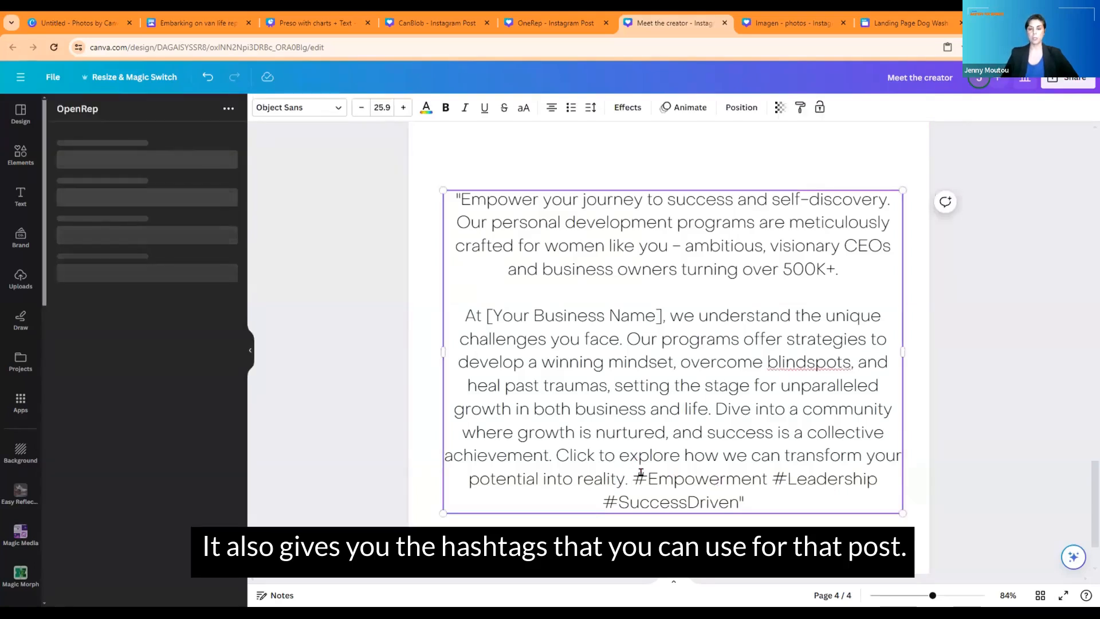
{"action": "key", "text": "Return"}
{"action": "key", "text": "Return"}
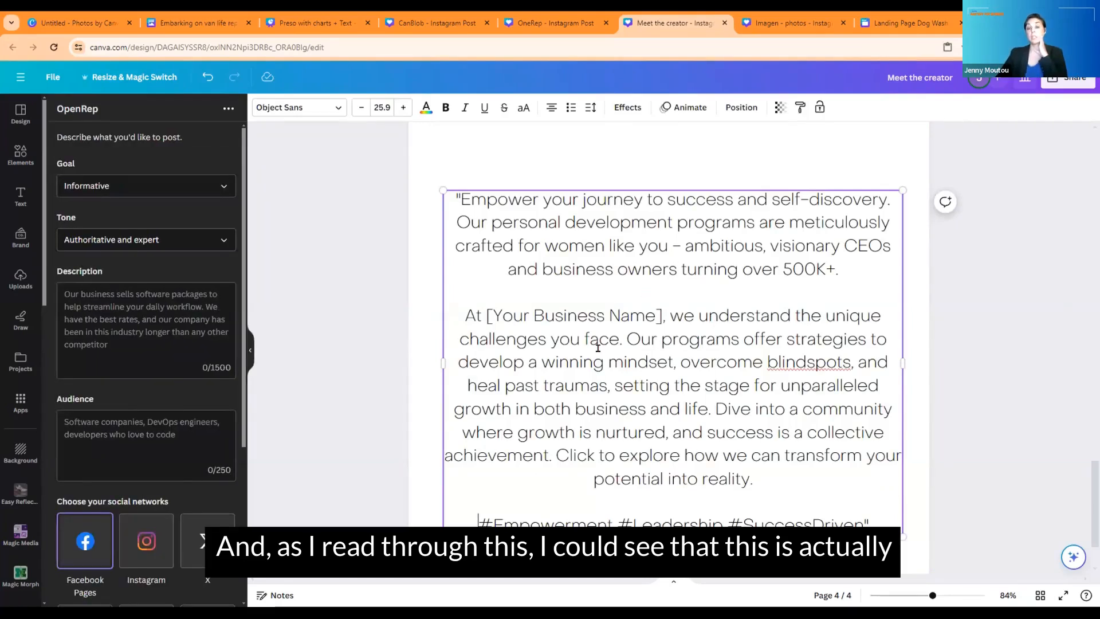
{"action": "left_click", "coordinate": [715, 405]}
{"action": "key", "text": "Return"}
{"action": "key", "text": "Return"}
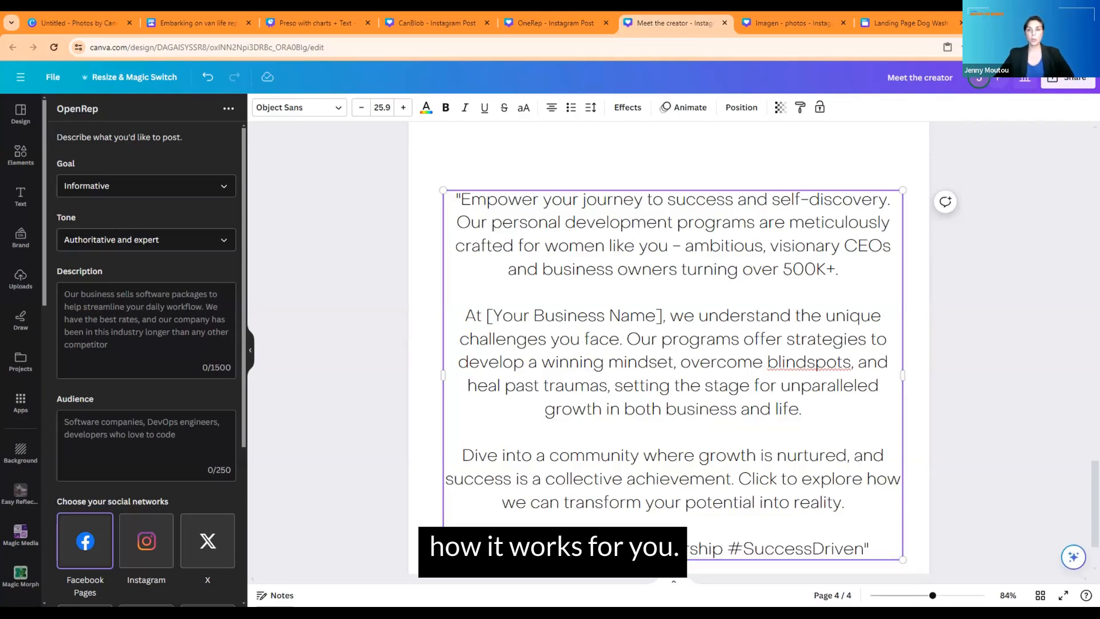
Review the Facebook, LinkedIn, Google My Business and YouTube captions in the OneRep design, enlarging the YouTube page to 81%.
{"action": "left_click", "coordinate": [538, 25]}
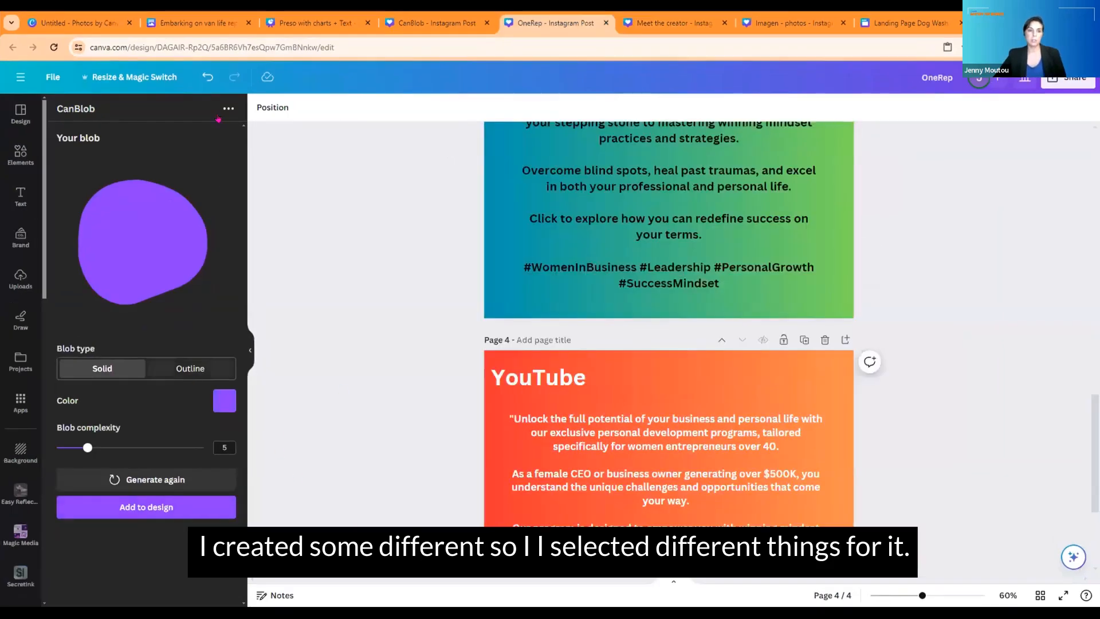
{"action": "scroll", "coordinate": [768, 189], "scroll_direction": "up", "scroll_amount": 10}
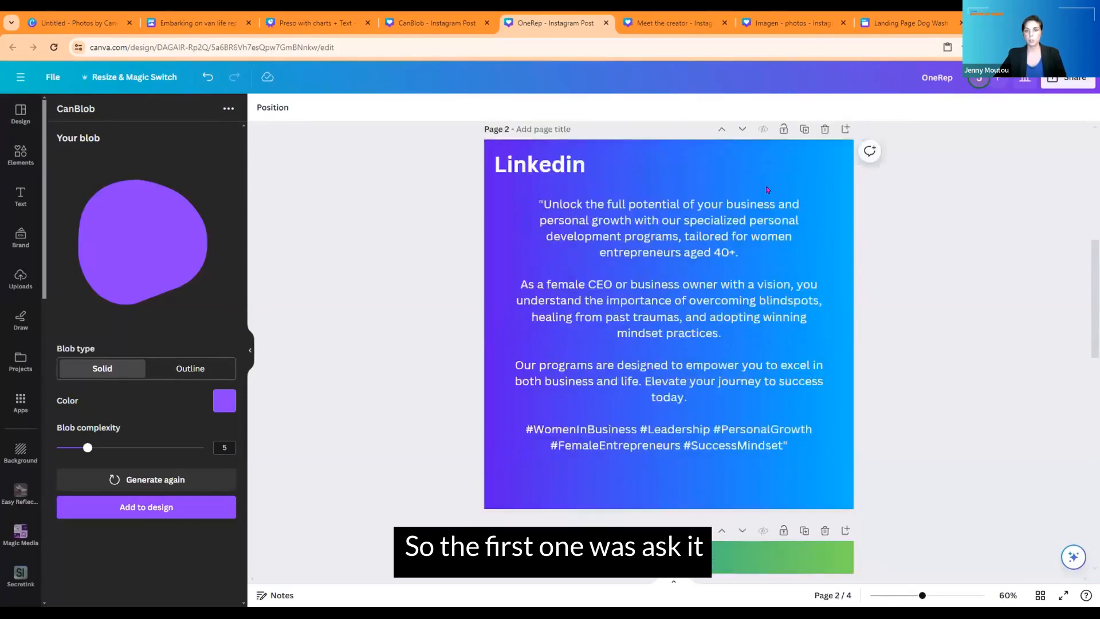
{"action": "scroll", "coordinate": [768, 189], "scroll_direction": "up", "scroll_amount": 5}
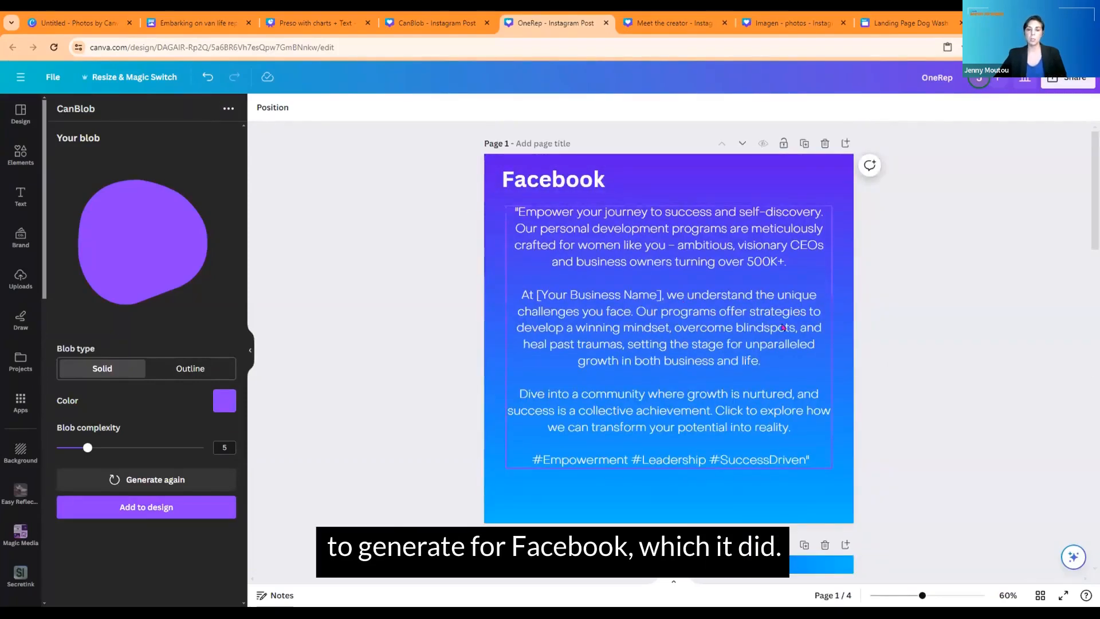
{"action": "scroll", "coordinate": [783, 327], "scroll_direction": "down", "scroll_amount": 5}
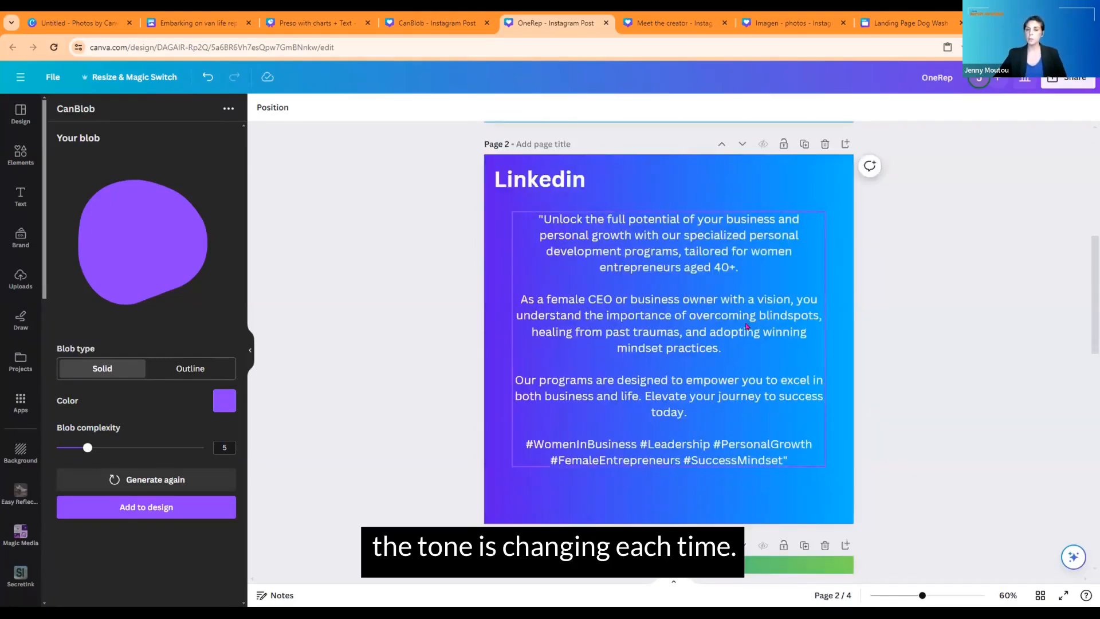
{"action": "scroll", "coordinate": [746, 326], "scroll_direction": "down", "scroll_amount": 5}
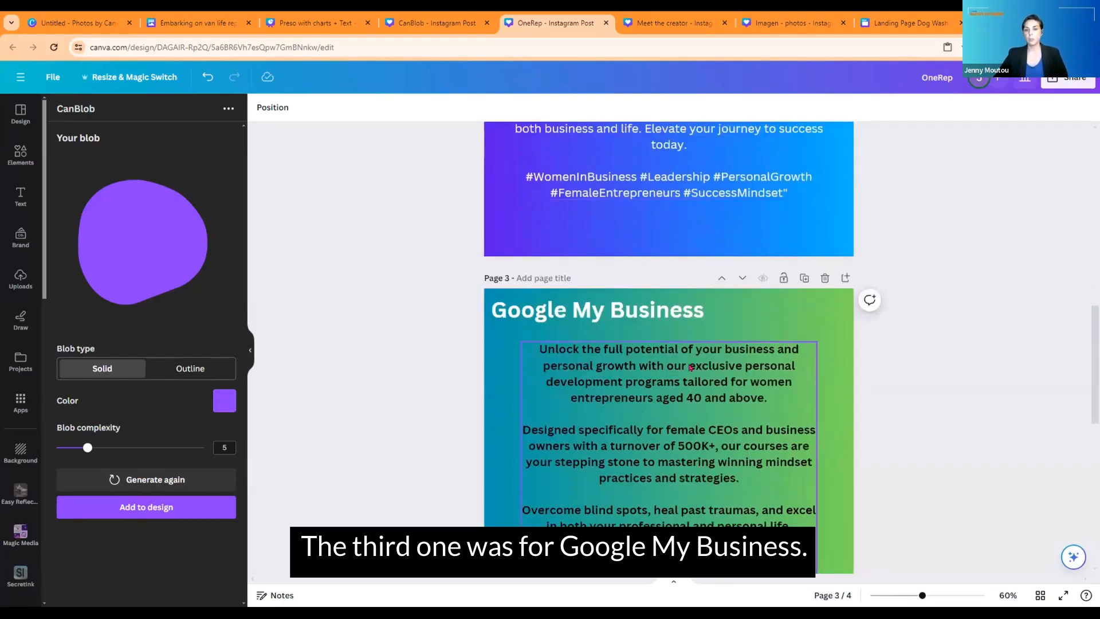
{"action": "scroll", "coordinate": [690, 368], "scroll_direction": "down", "scroll_amount": 2}
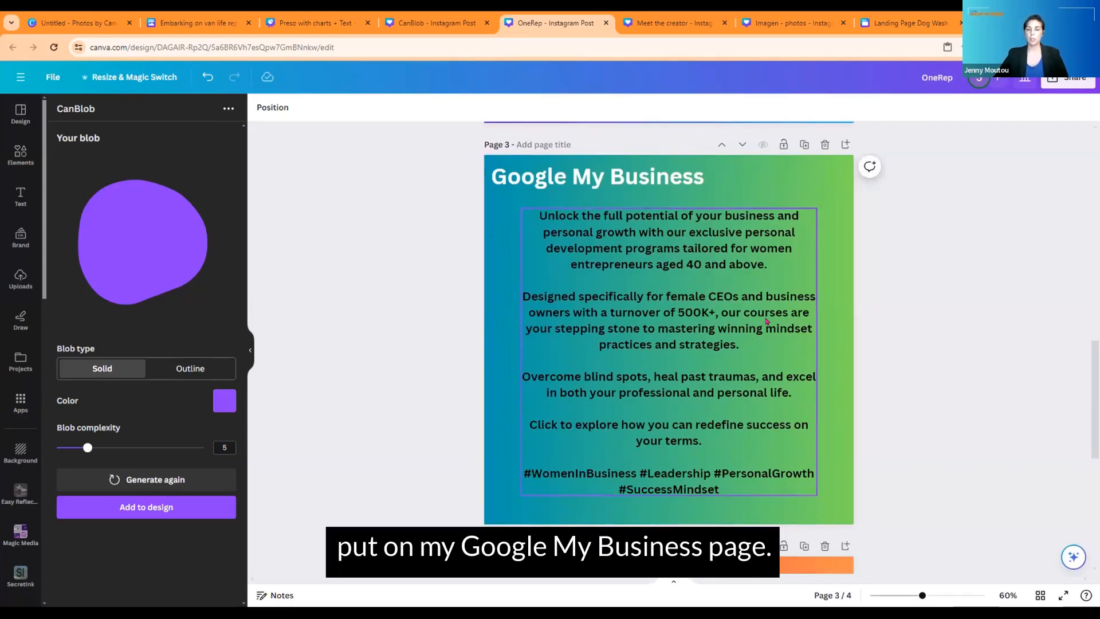
{"action": "scroll", "coordinate": [767, 321], "scroll_direction": "down", "scroll_amount": 5}
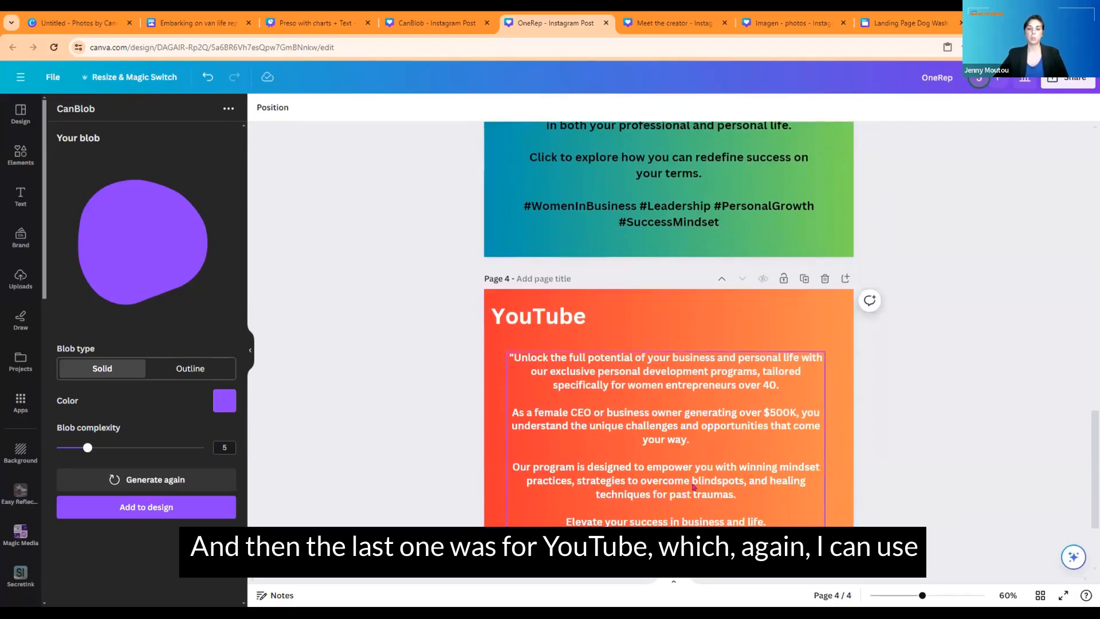
{"action": "scroll", "coordinate": [692, 458], "scroll_direction": "down", "scroll_amount": 2}
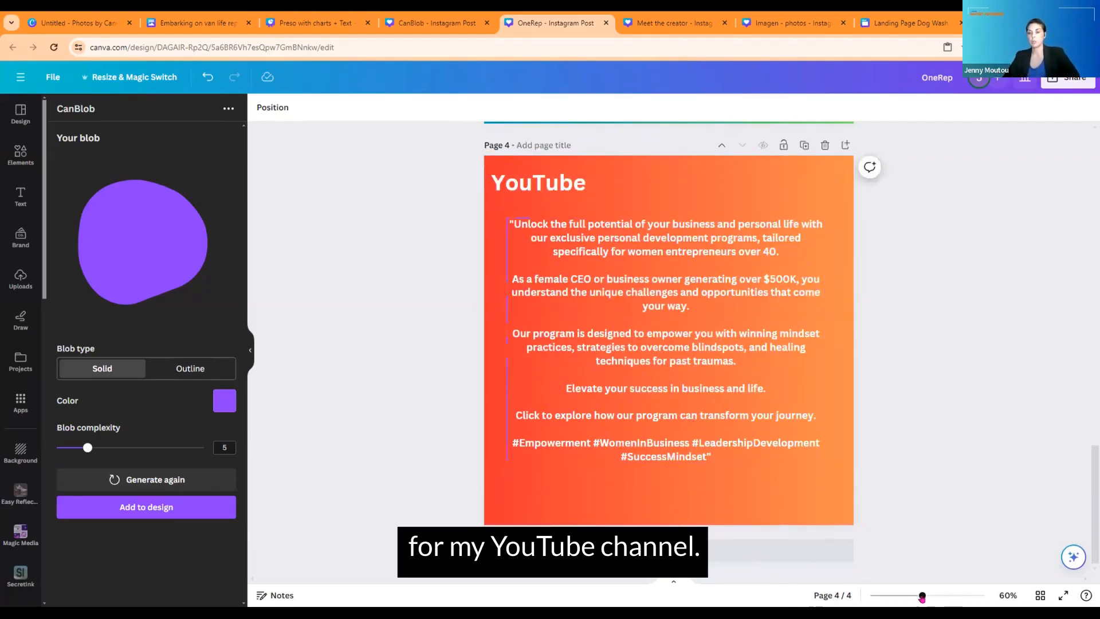
{"action": "left_click_drag", "start_coordinate": [922, 597], "coordinate": [931, 596]}
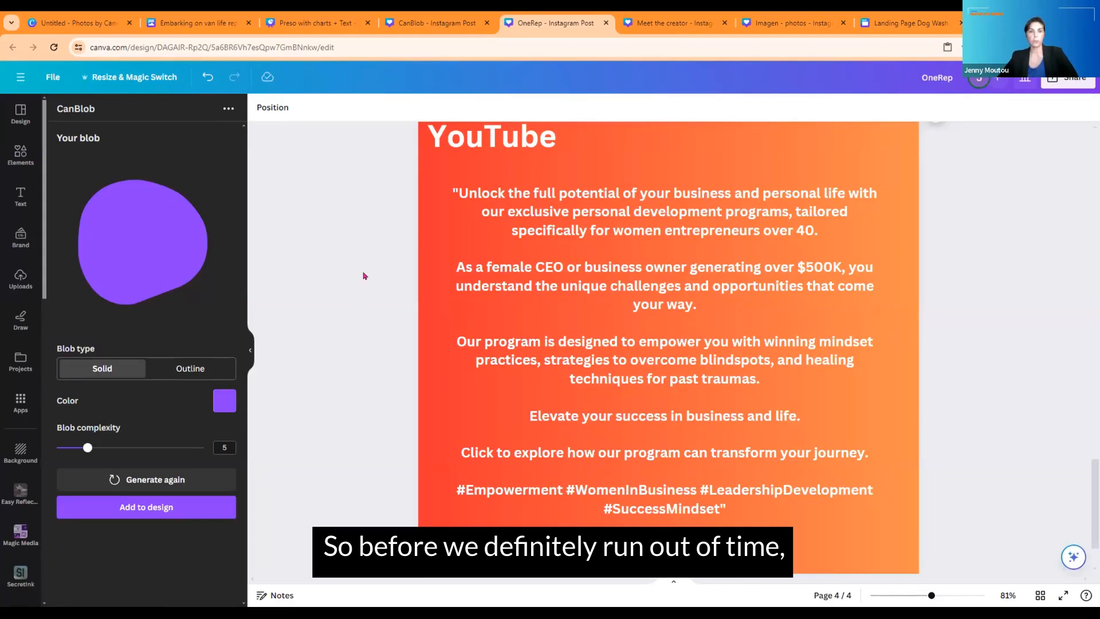
Close the van life document and bring up the "Preso with charts + Text" presentation.
{"action": "left_click", "coordinate": [410, 25]}
{"action": "left_click", "coordinate": [351, 24]}
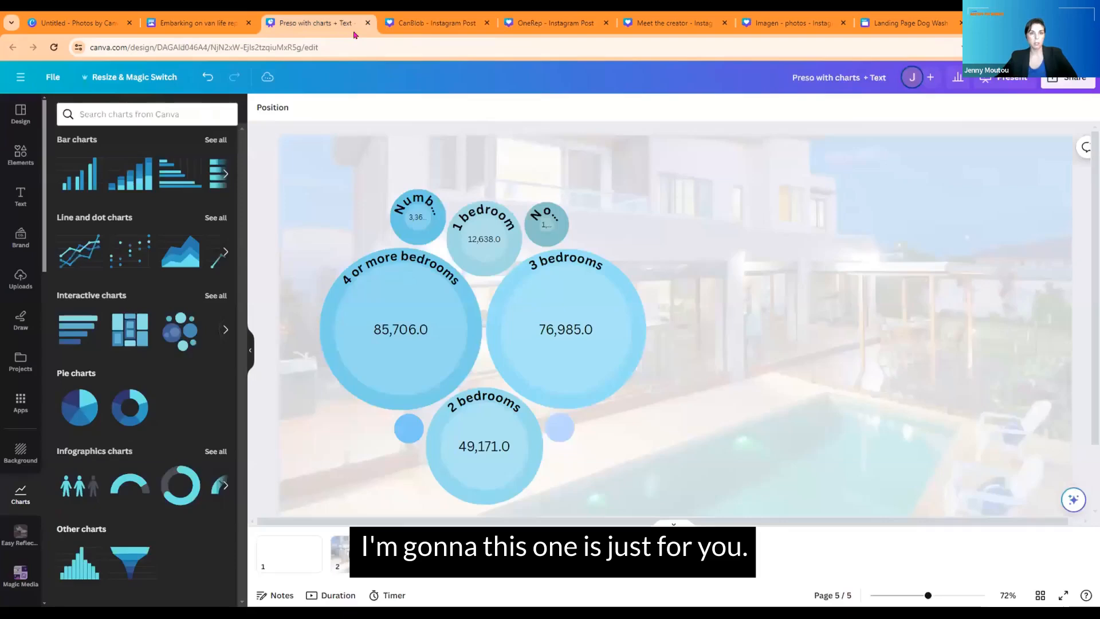
{"action": "left_click", "coordinate": [240, 25]}
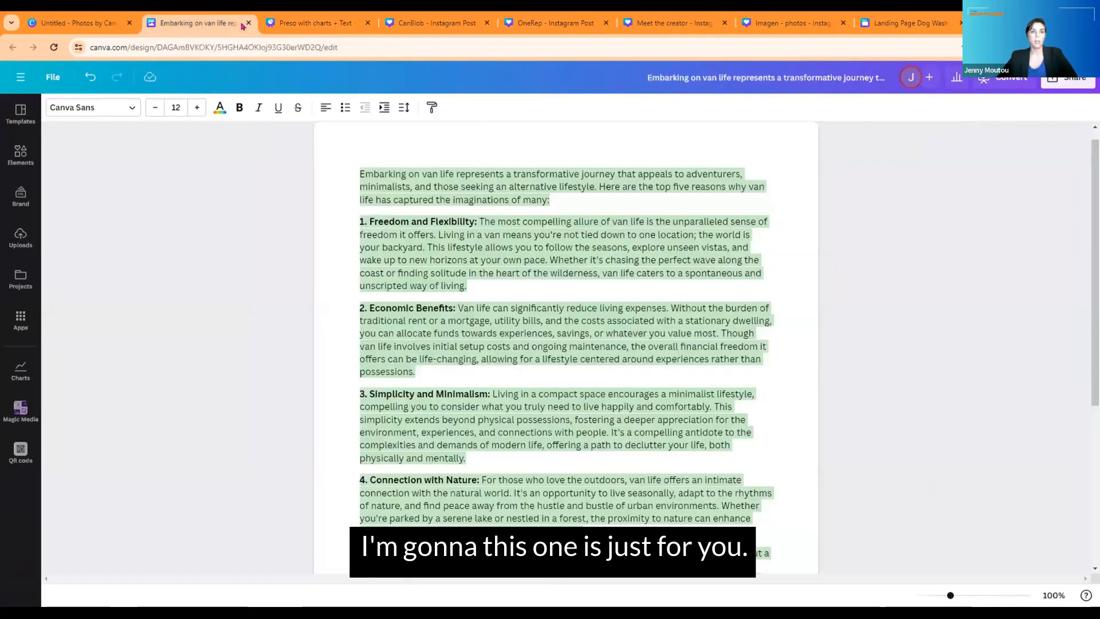
{"action": "key", "text": "ctrl+Tab"}
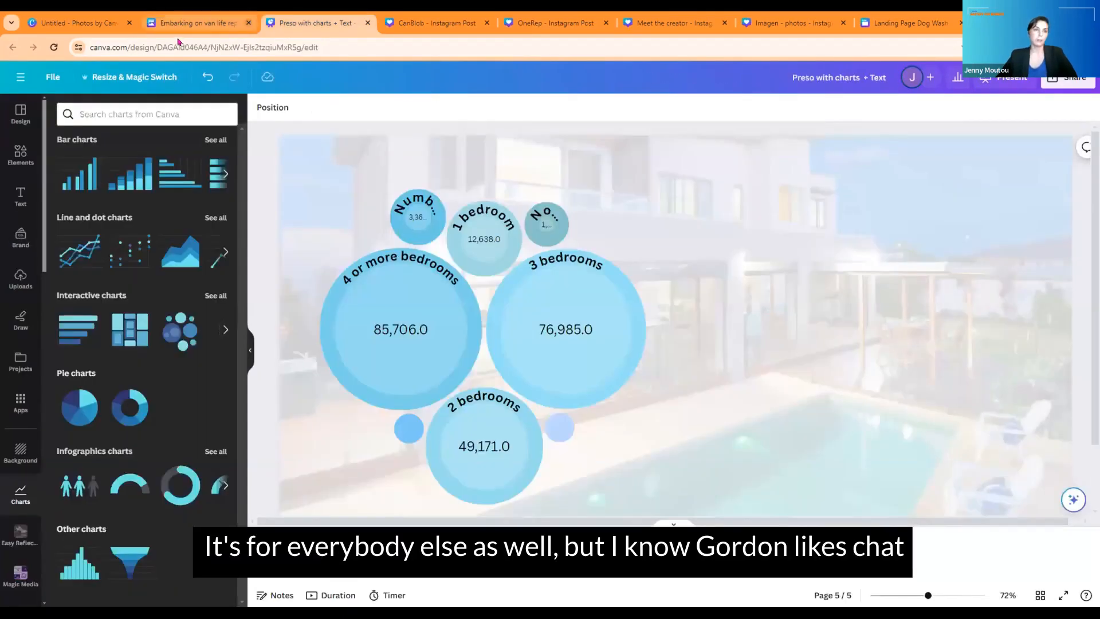
{"action": "left_click", "coordinate": [248, 23]}
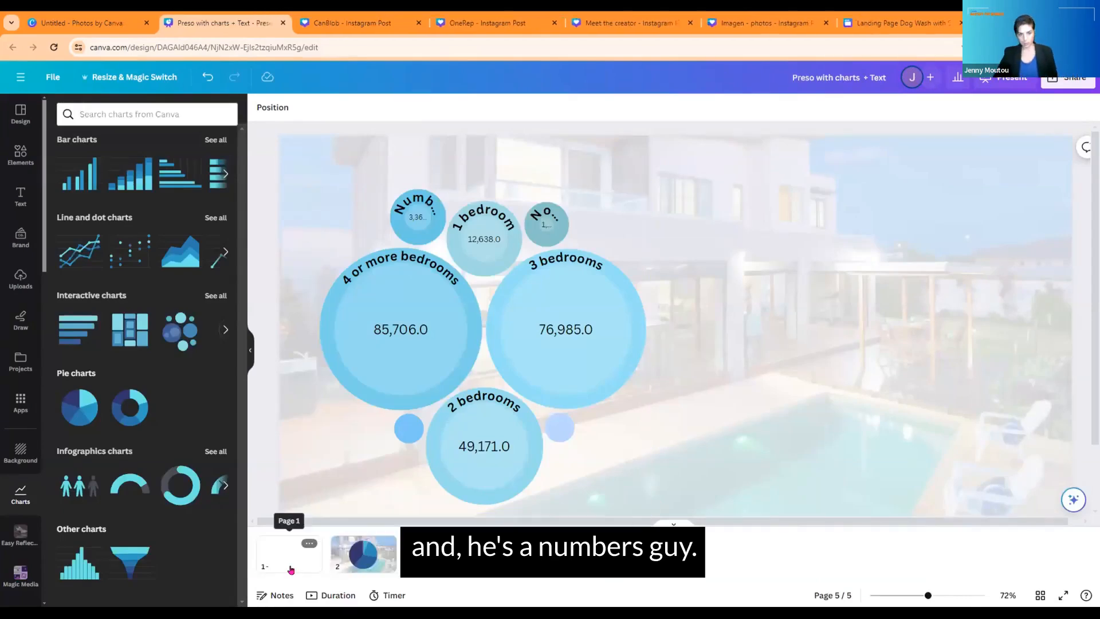
Go to the blank page 1 of the presentation and check the bar chart category before returning to all chart types.
{"action": "left_click", "coordinate": [290, 569]}
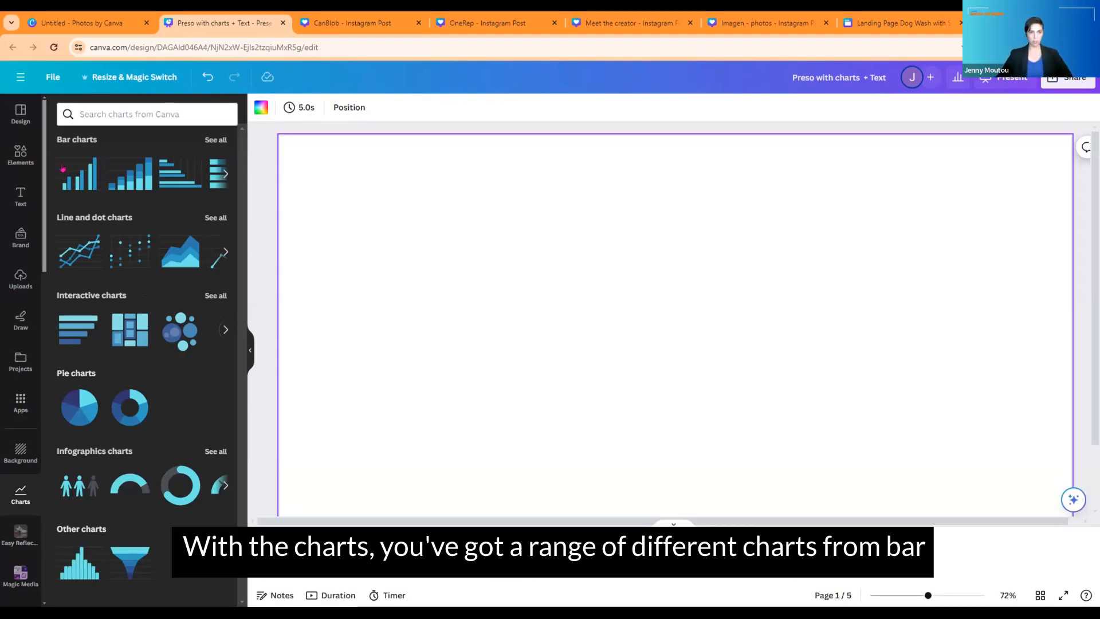
{"action": "left_click", "coordinate": [80, 139]}
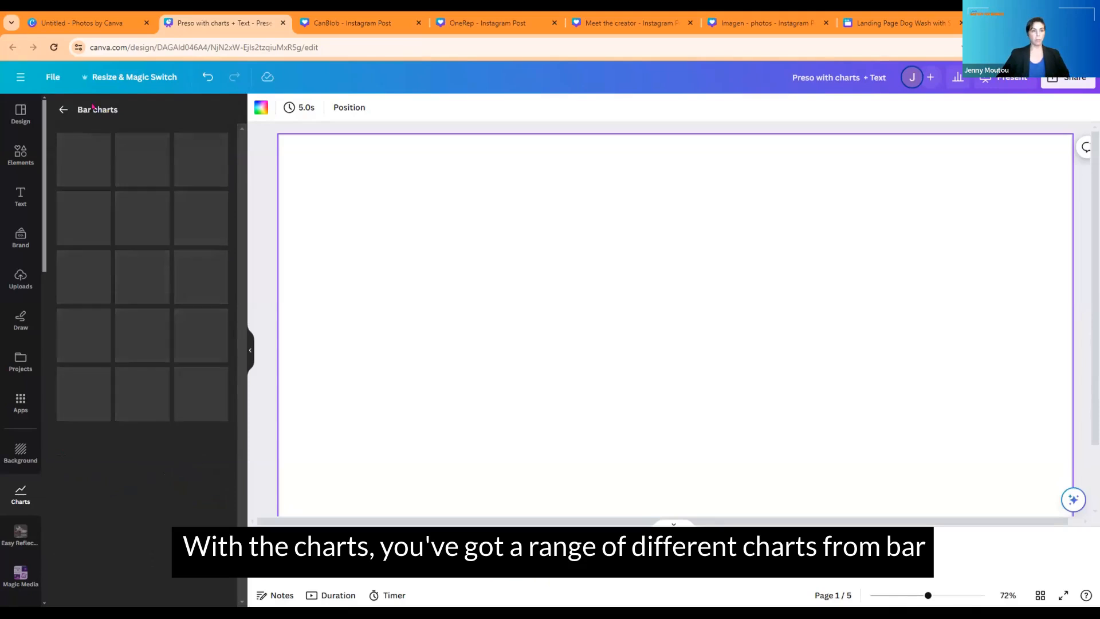
{"action": "left_click", "coordinate": [63, 110]}
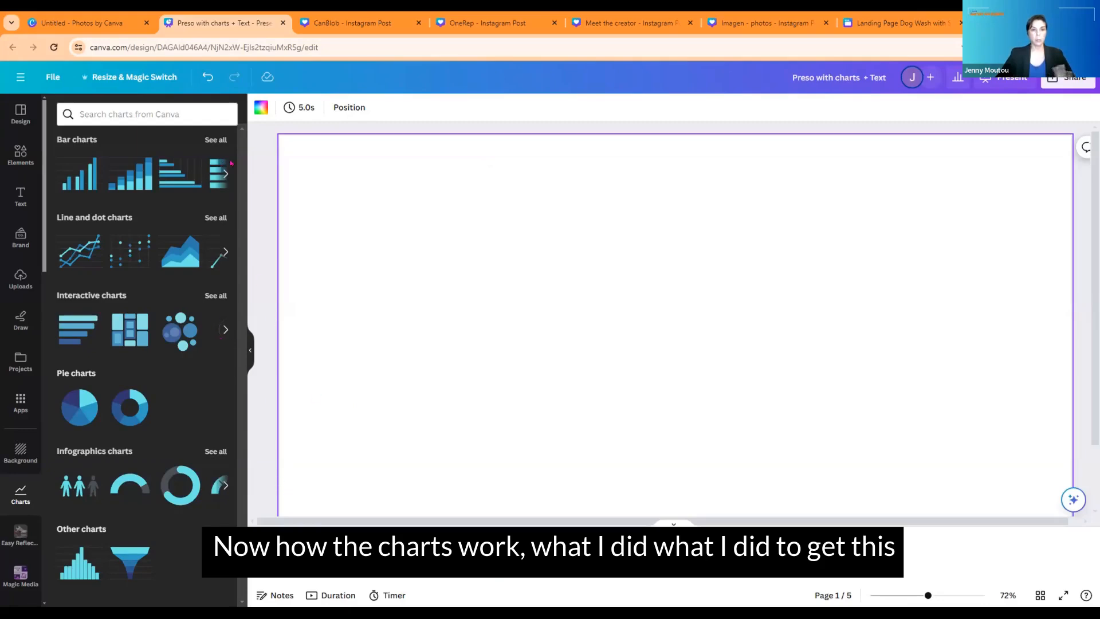
Switch to the Canva photo library and close the book photo's details to return to the books results.
{"action": "left_click", "coordinate": [80, 23]}
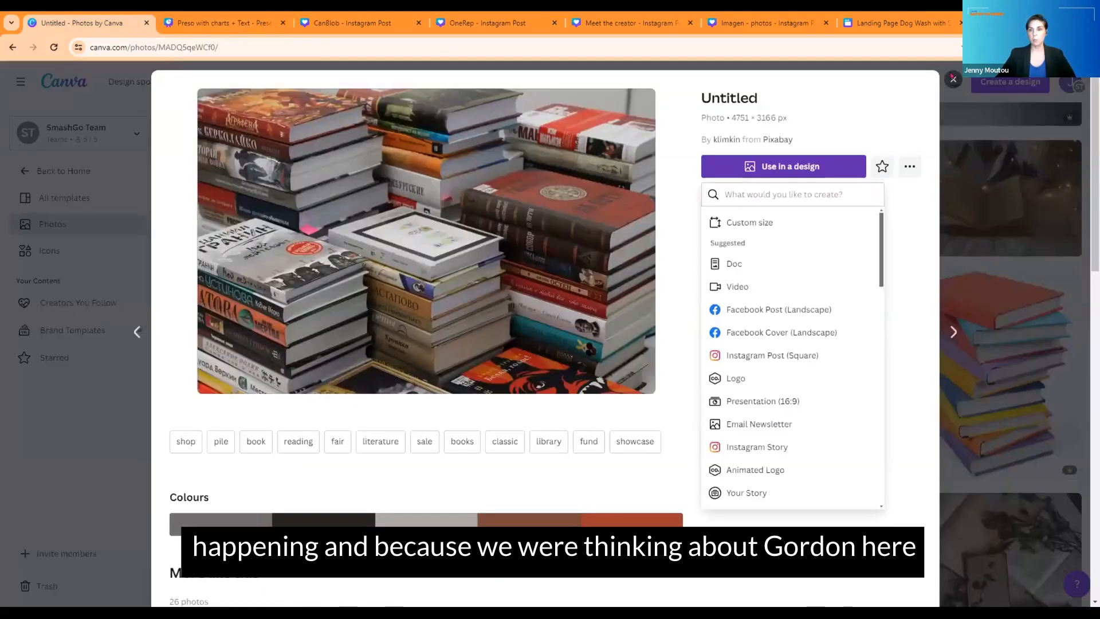
{"action": "left_click", "coordinate": [953, 79]}
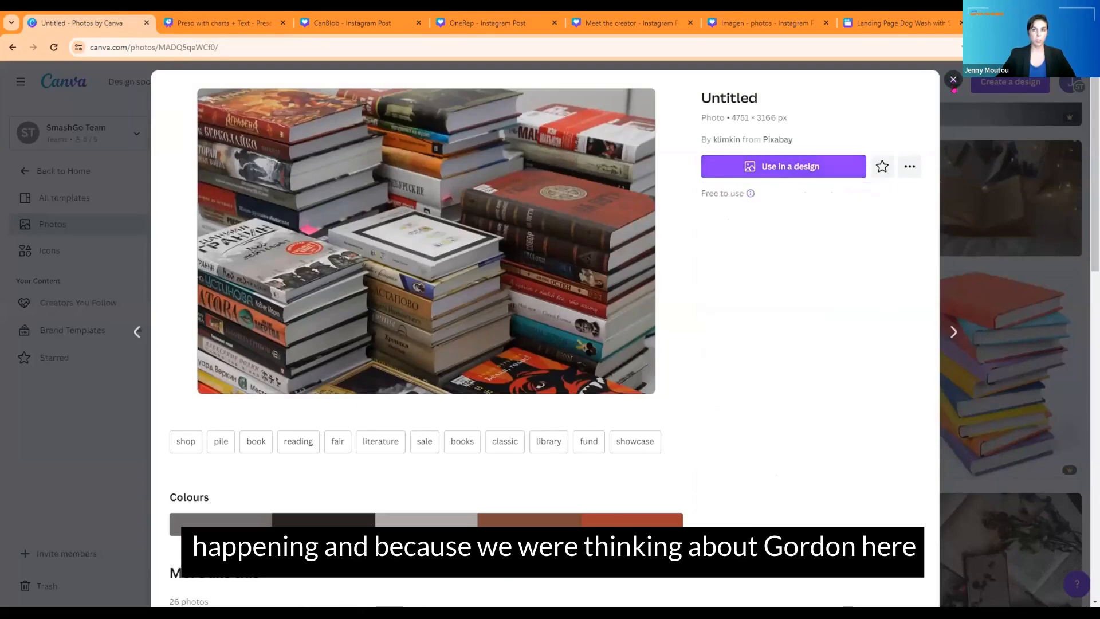
{"action": "left_click", "coordinate": [952, 79]}
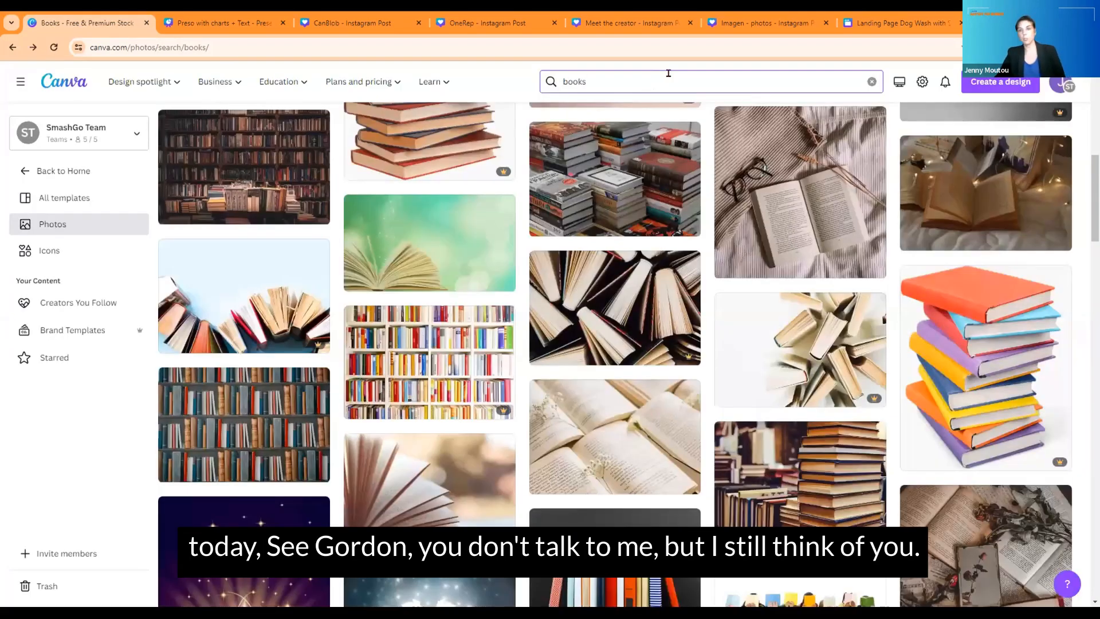
Replace the "books" query and search the photo library for "house australian".
{"action": "left_click", "coordinate": [671, 75]}
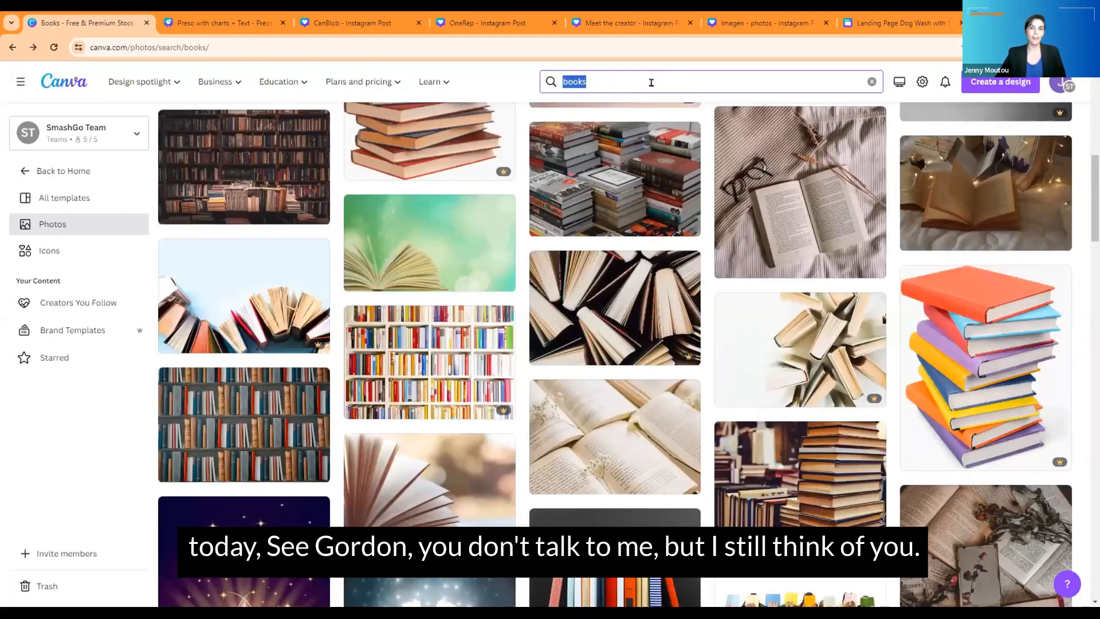
{"action": "left_click", "coordinate": [345, 228]}
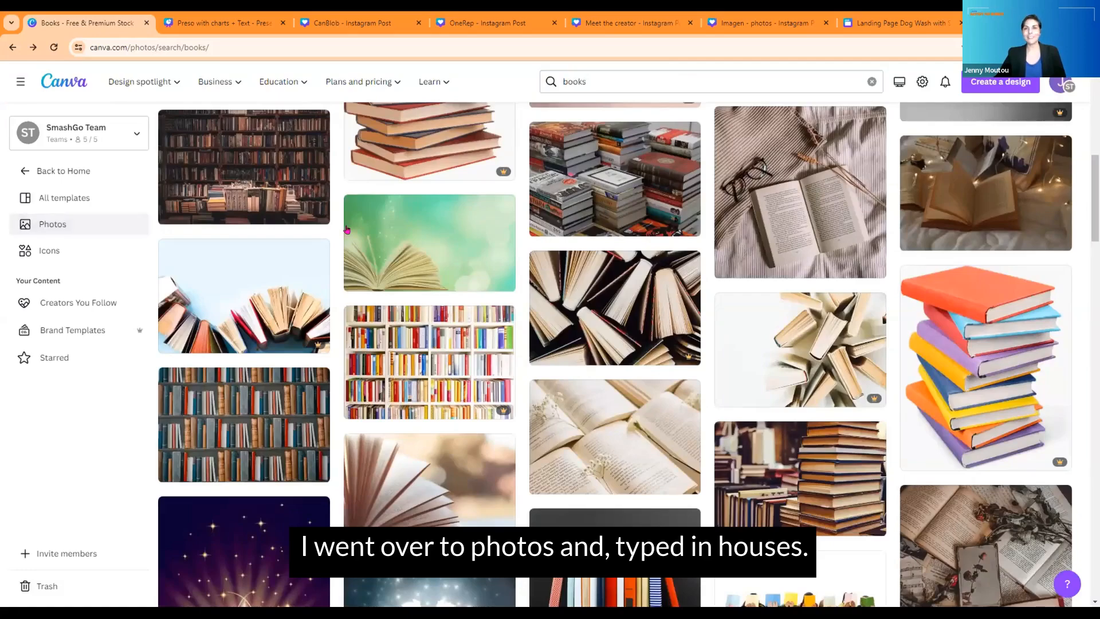
{"action": "left_click", "coordinate": [823, 85]}
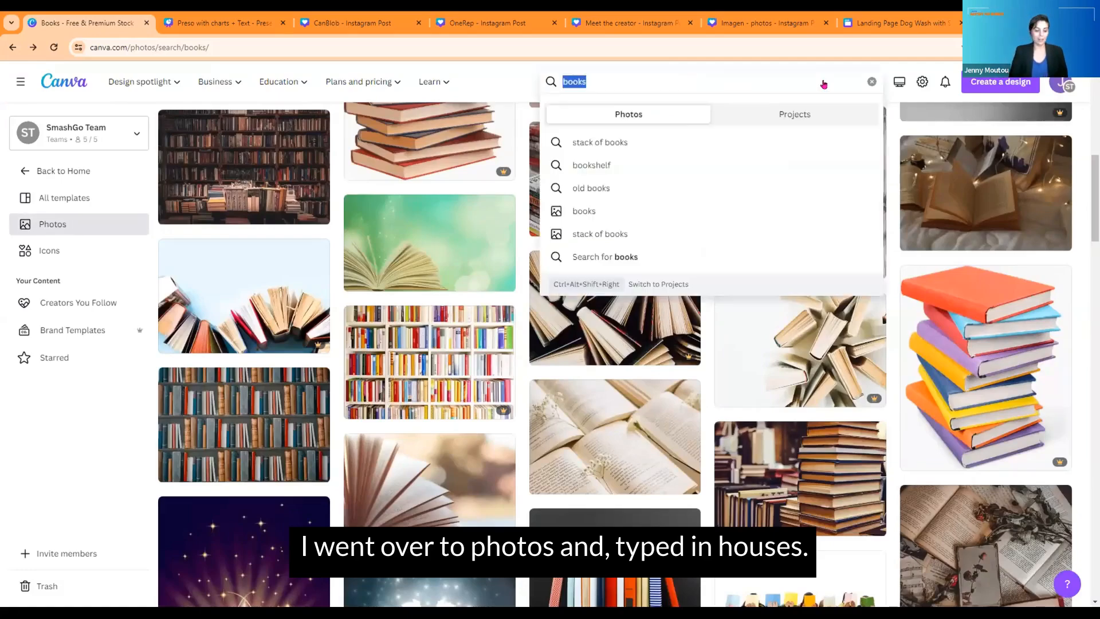
{"action": "type", "text": "hu"}
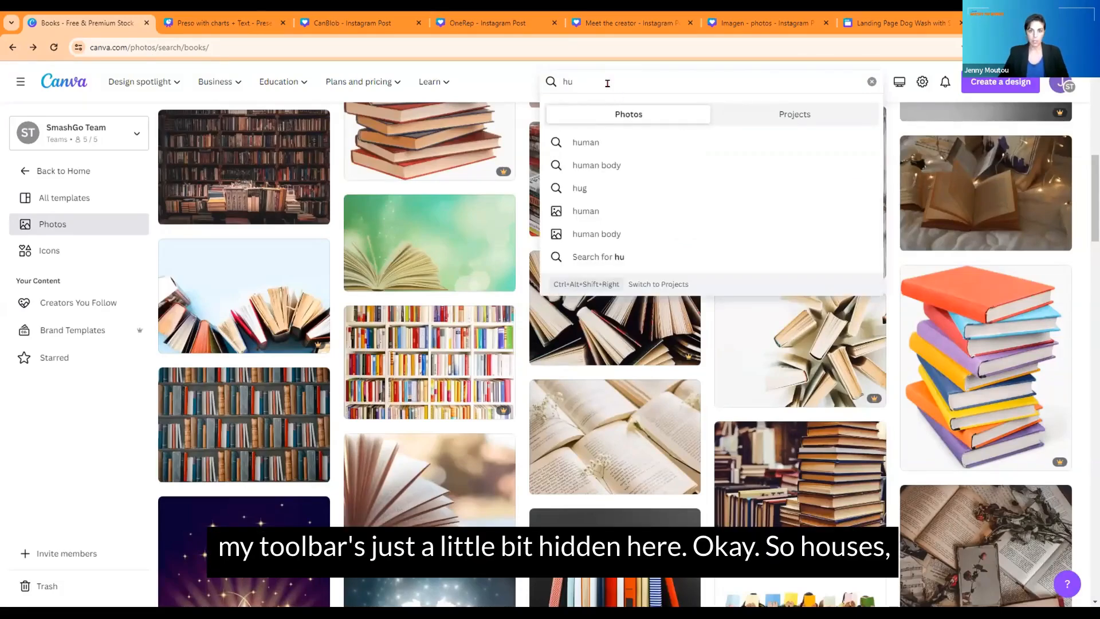
{"action": "key", "text": "BackSpace"}
{"action": "type", "text": "ouses"}
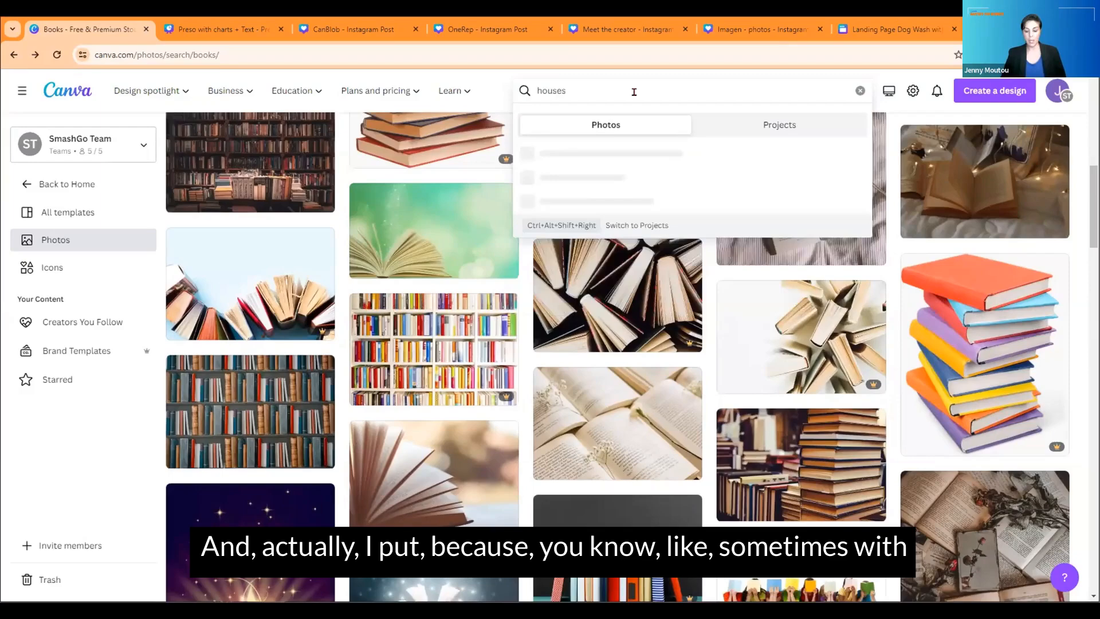
{"action": "key", "text": "BackSpace"}
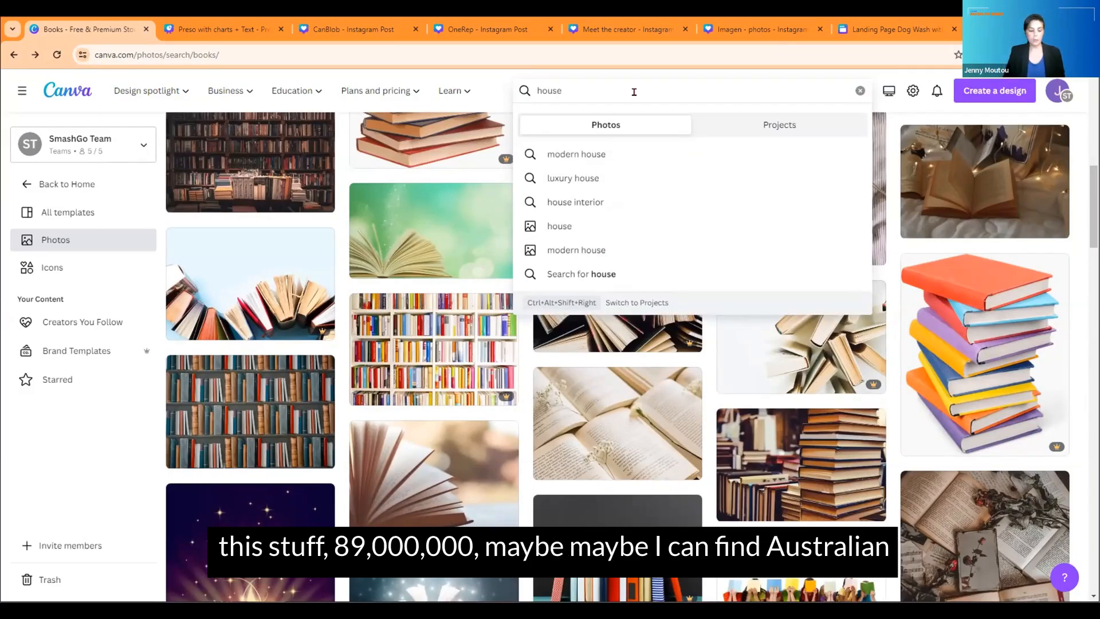
{"action": "key", "text": "Down"}
{"action": "type", "text": "aust"}
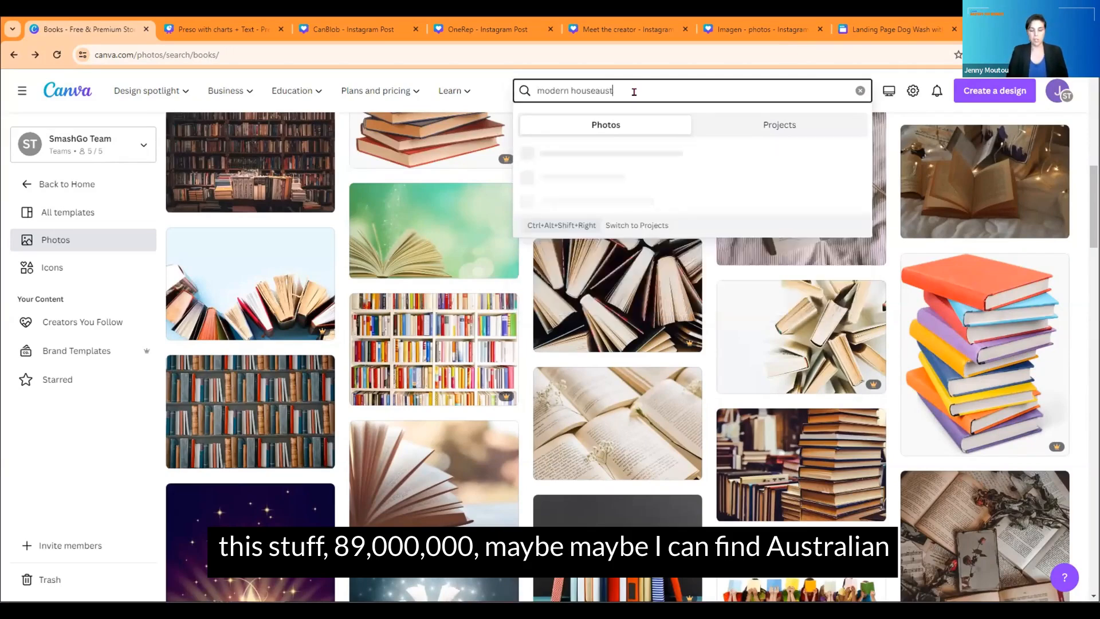
{"action": "type", "text": "ralian"}
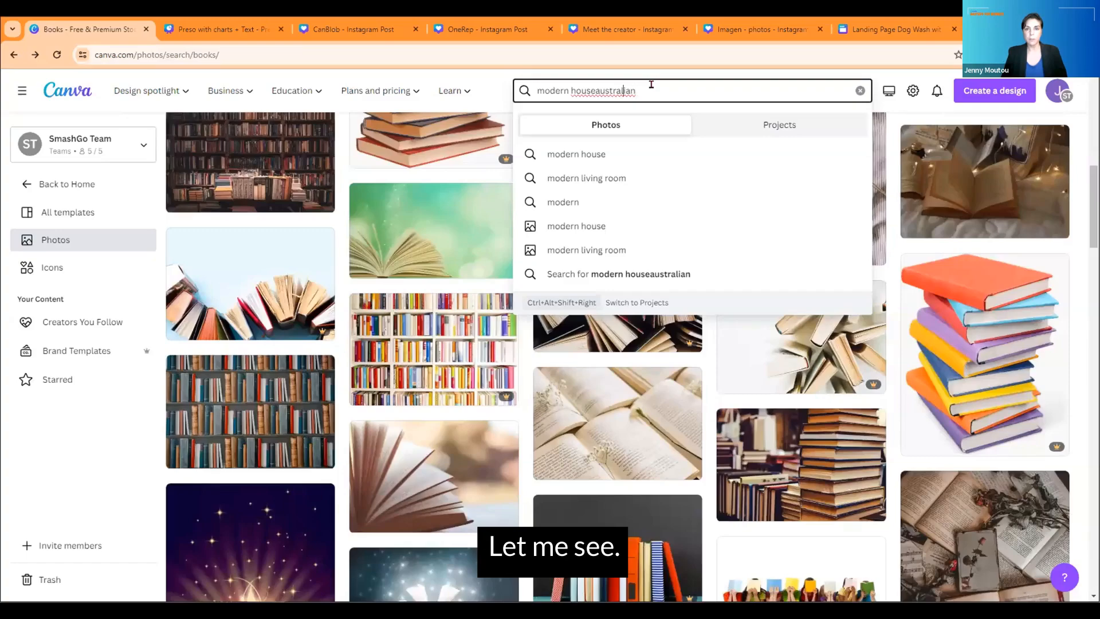
{"action": "key", "text": "Left"}
{"action": "key", "text": "Left"}
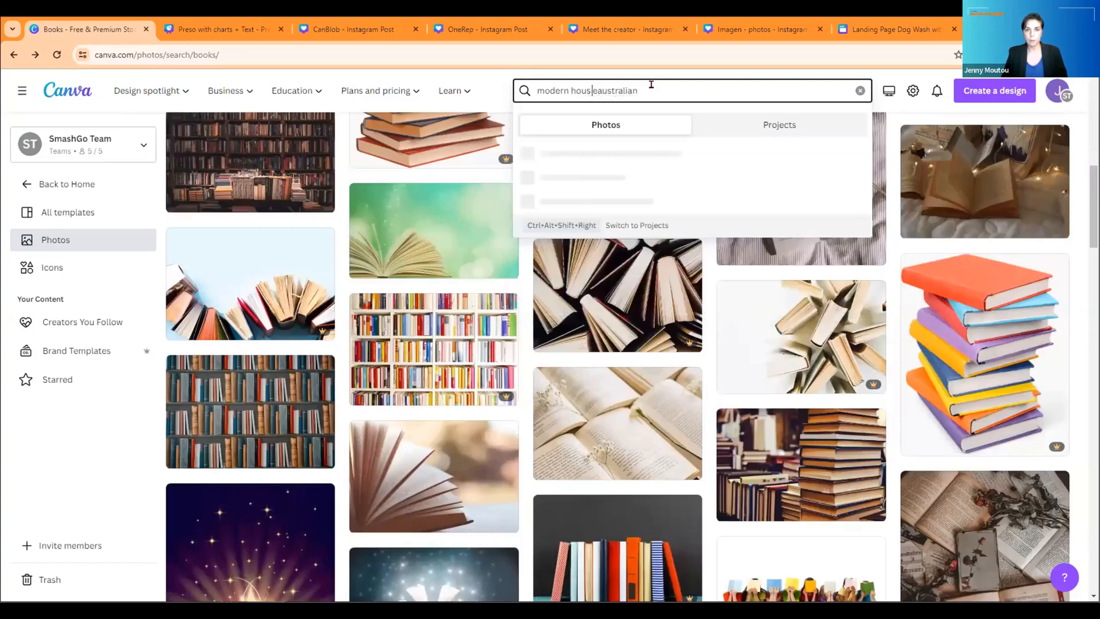
{"action": "key", "text": "BackSpace"}
{"action": "key", "text": "Right"}
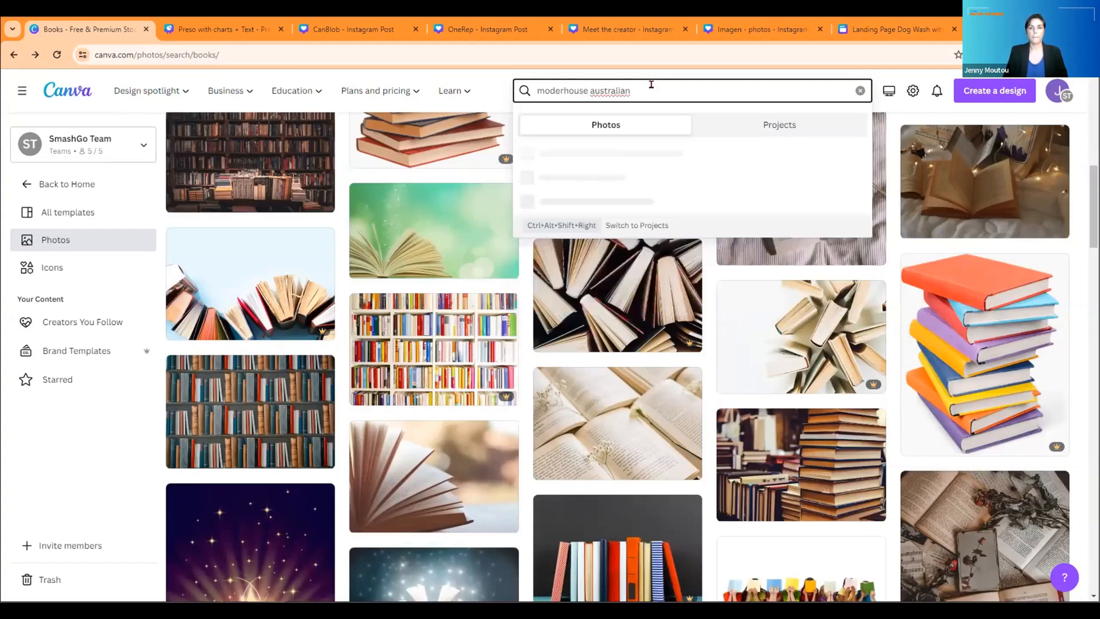
{"action": "key", "text": "BackSpace"}
{"action": "key", "text": "BackSpace"}
{"action": "key", "text": "BackSpace"}
{"action": "key", "text": "BackSpace"}
{"action": "key", "text": "BackSpace"}
{"action": "key", "text": "BackSpace"}
{"action": "key", "text": "BackSpace"}
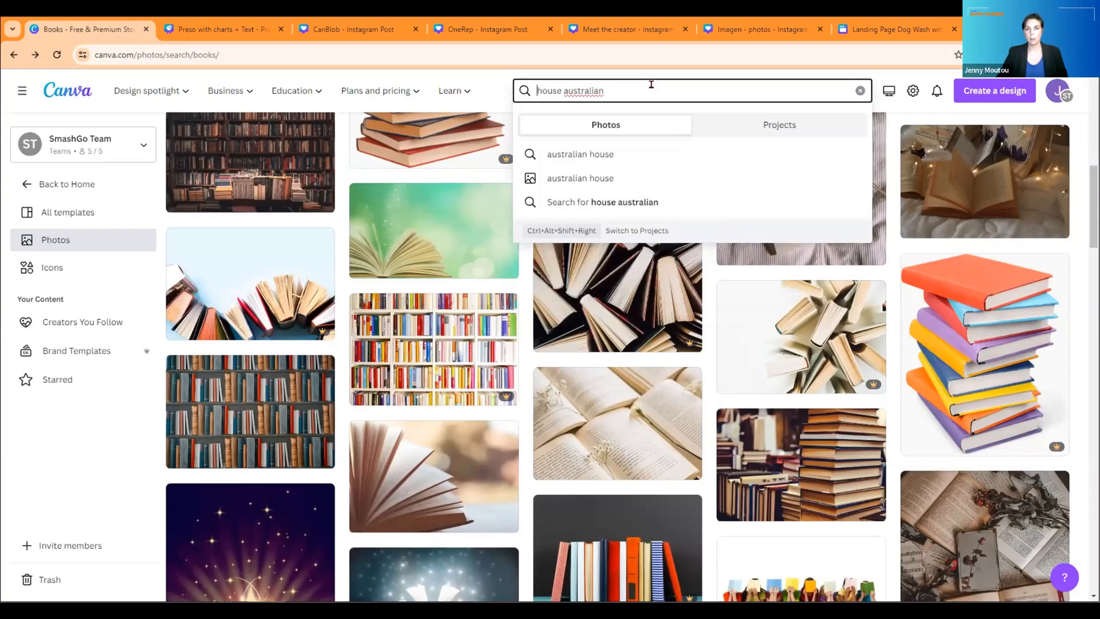
{"action": "key", "text": "Return"}
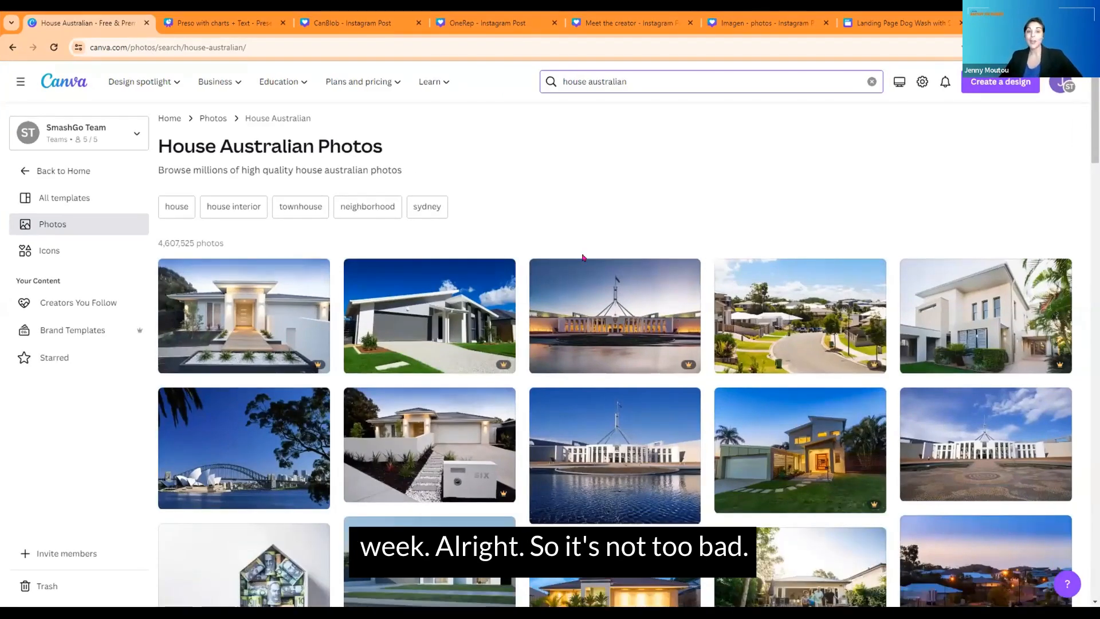
Browse the Australian house photos for images suited to a property presentation.
{"action": "scroll", "coordinate": [582, 257], "scroll_direction": "down", "scroll_amount": 8}
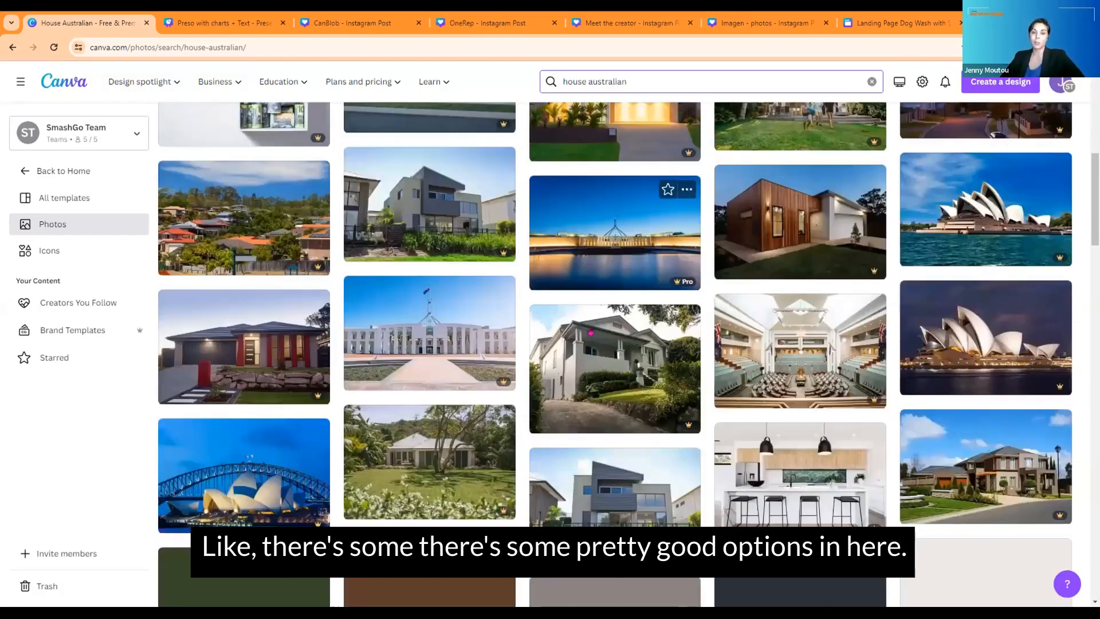
{"action": "scroll", "coordinate": [590, 332], "scroll_direction": "down", "scroll_amount": 1}
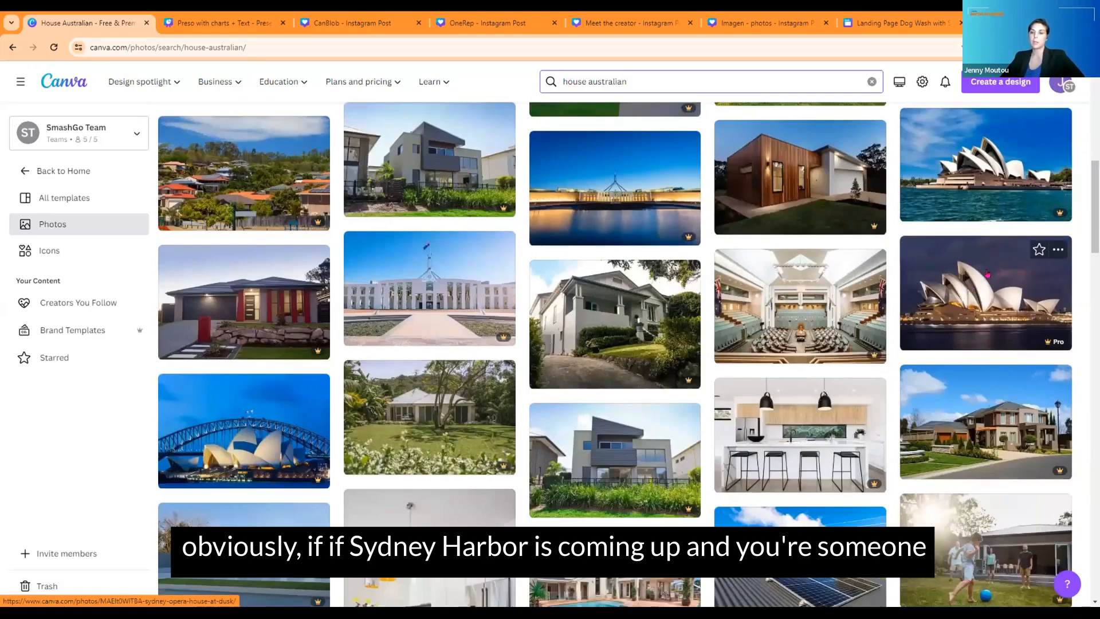
{"action": "scroll", "coordinate": [987, 274], "scroll_direction": "down", "scroll_amount": 3}
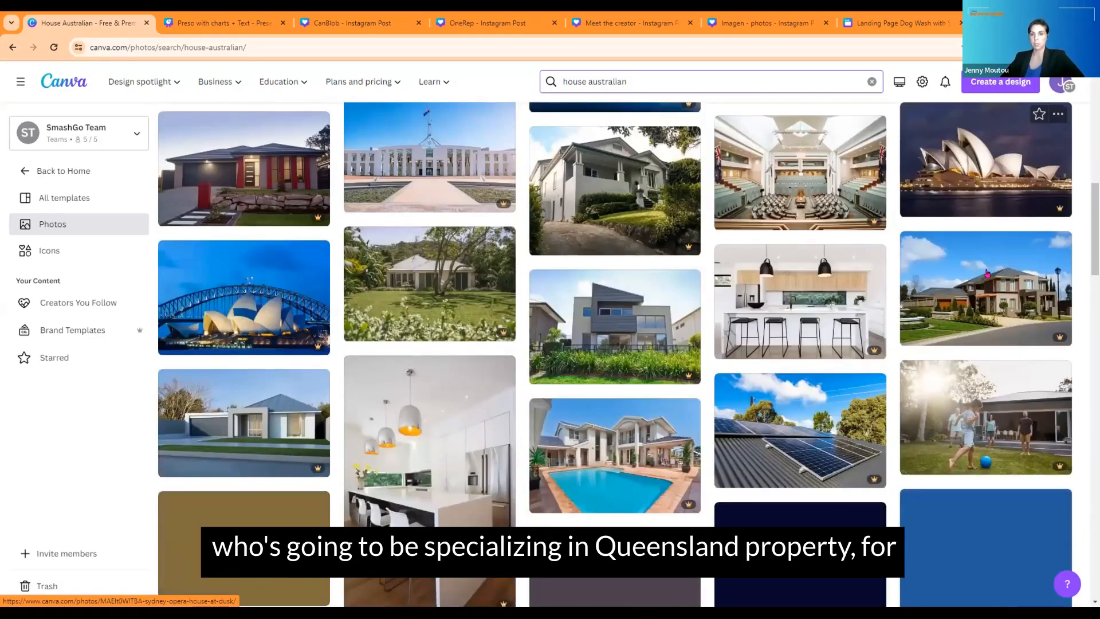
{"action": "scroll", "coordinate": [987, 275], "scroll_direction": "down", "scroll_amount": 3}
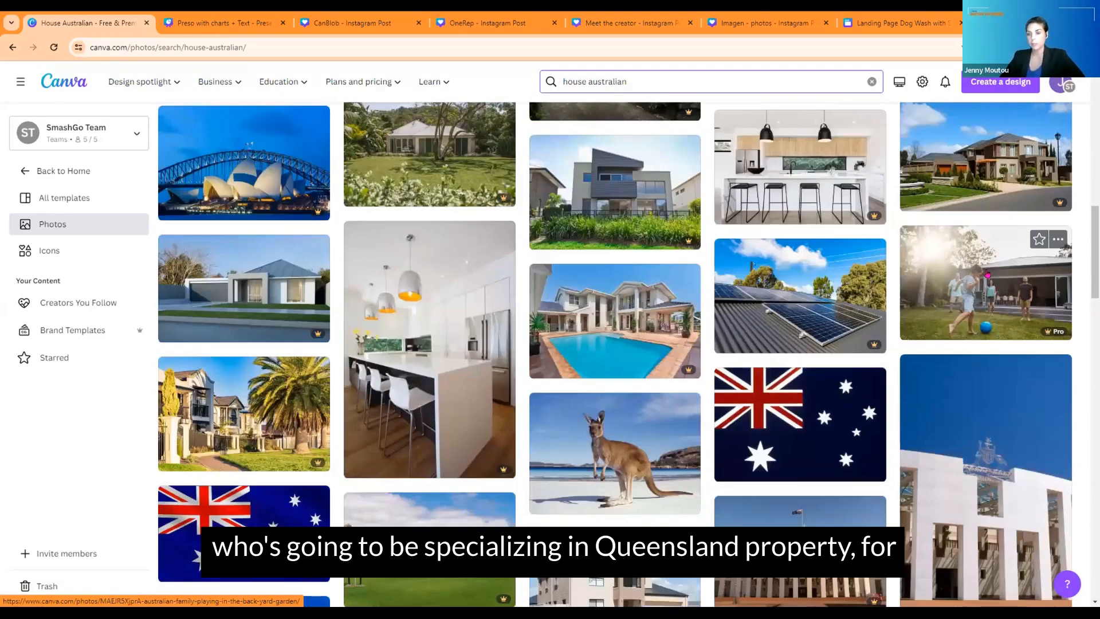
Skim the Australian house photo results and bring up the list of design types for a new design.
{"action": "scroll", "coordinate": [814, 260], "scroll_direction": "up", "scroll_amount": 6}
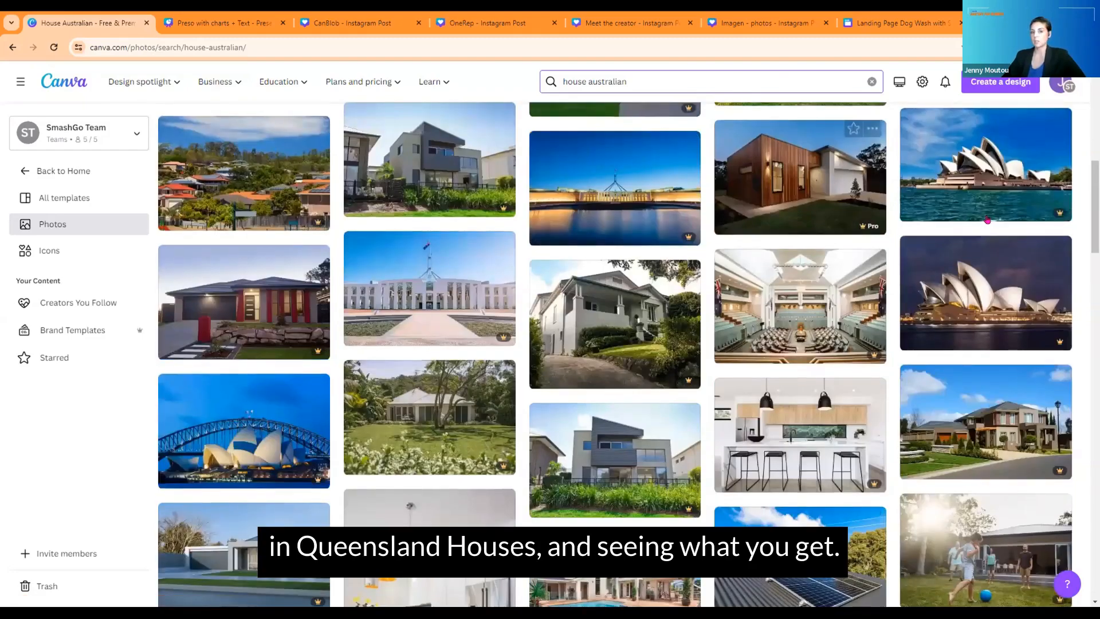
{"action": "scroll", "coordinate": [713, 368], "scroll_direction": "down", "scroll_amount": 7}
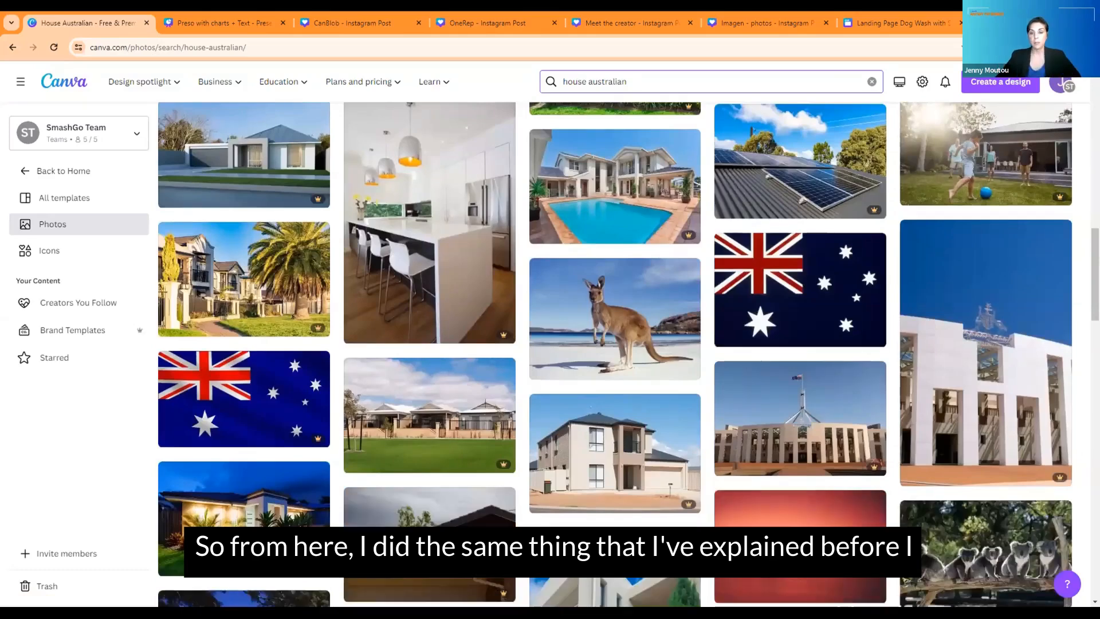
{"action": "left_click", "coordinate": [1003, 88]}
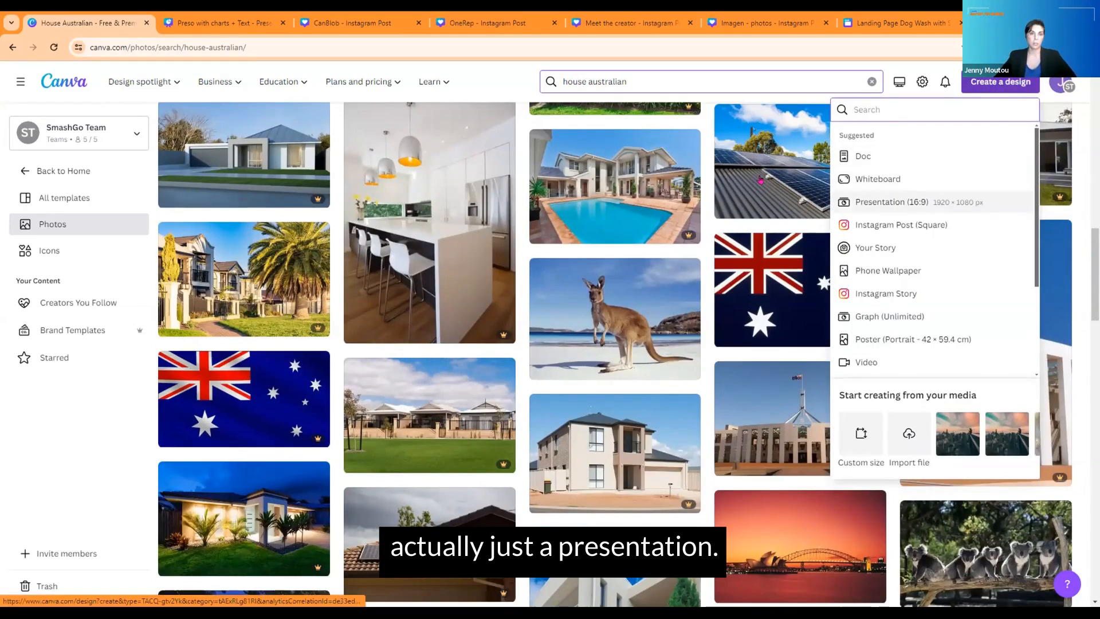
On page 2 of the "Preso with charts + Text" presentation, replace the bedroom pie chart with a row chart centred over the house photo.
{"action": "left_click", "coordinate": [194, 26]}
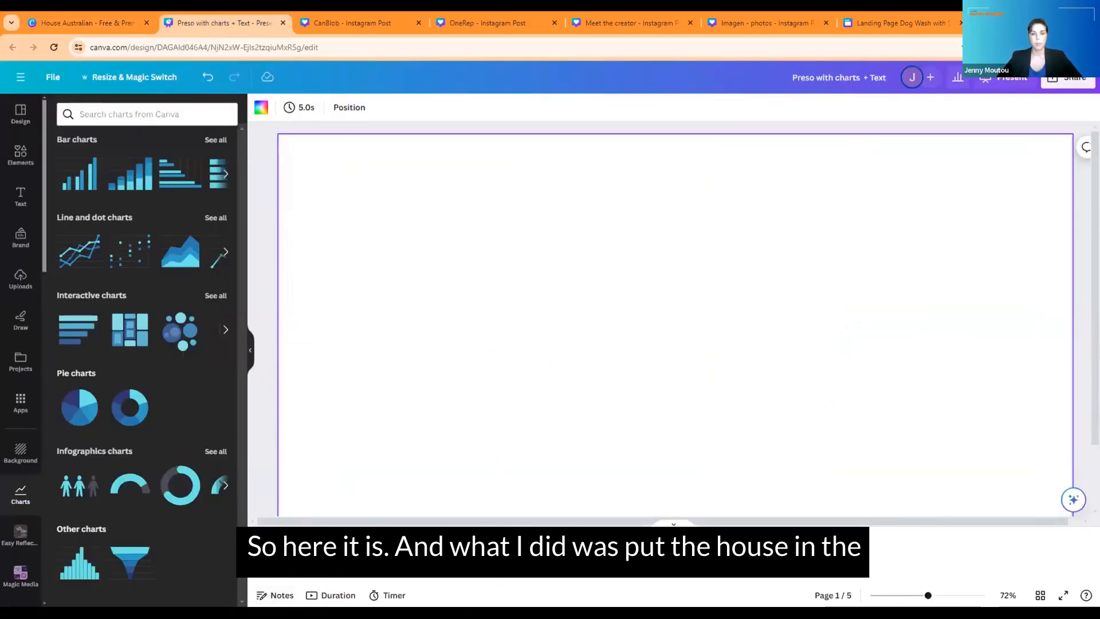
{"action": "left_click", "coordinate": [365, 551]}
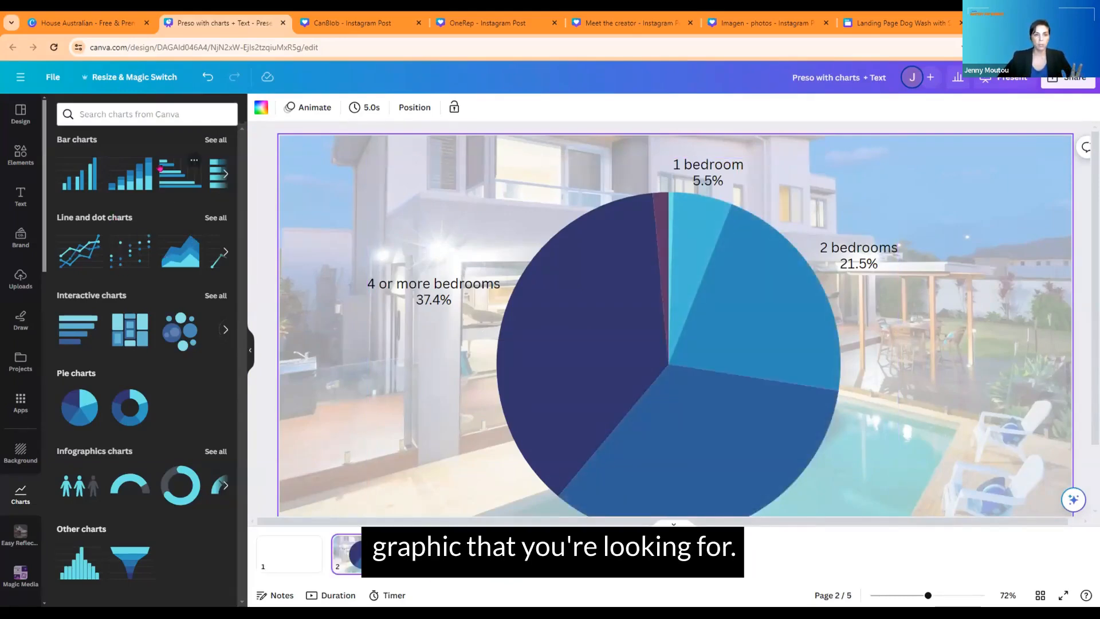
{"action": "left_click", "coordinate": [178, 185]}
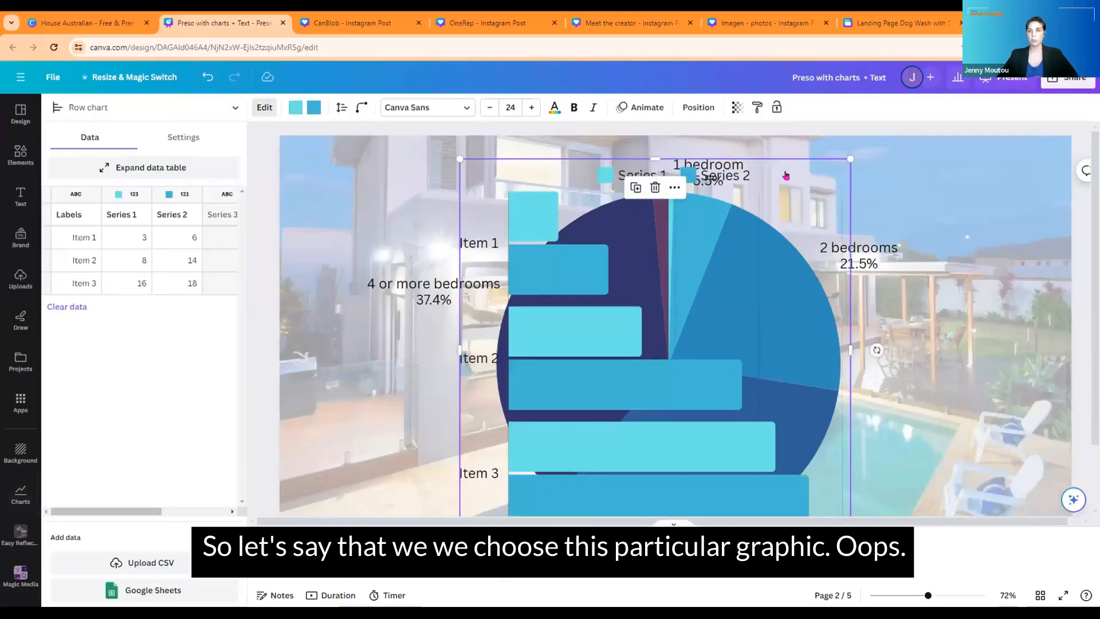
{"action": "left_click_drag", "start_coordinate": [810, 180], "coordinate": [399, 264]}
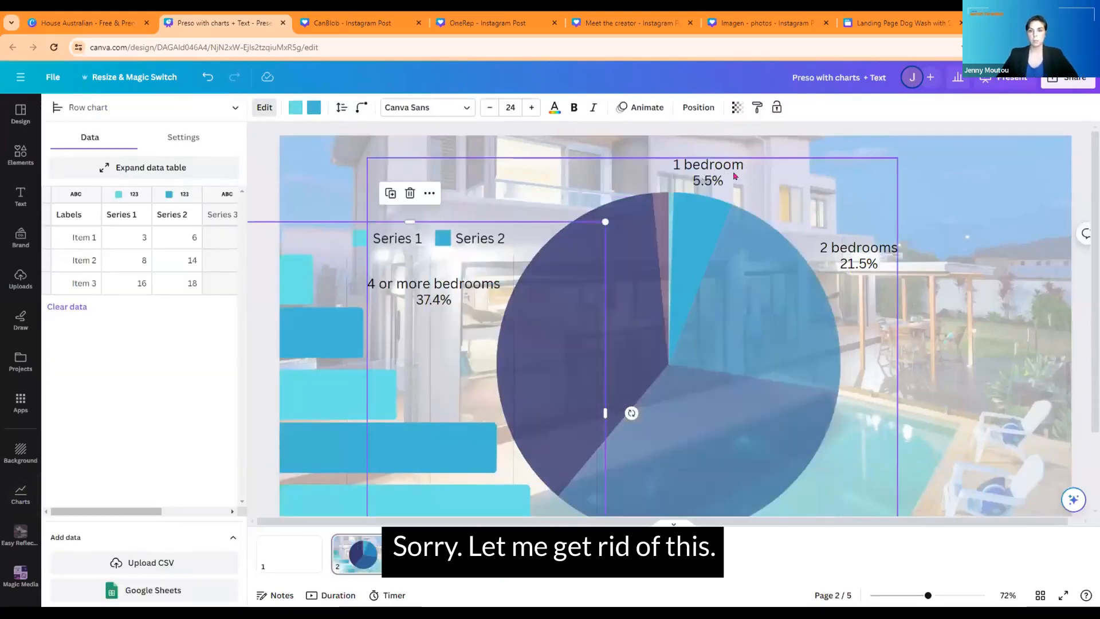
{"action": "left_click", "coordinate": [717, 175]}
{"action": "left_click", "coordinate": [632, 188]}
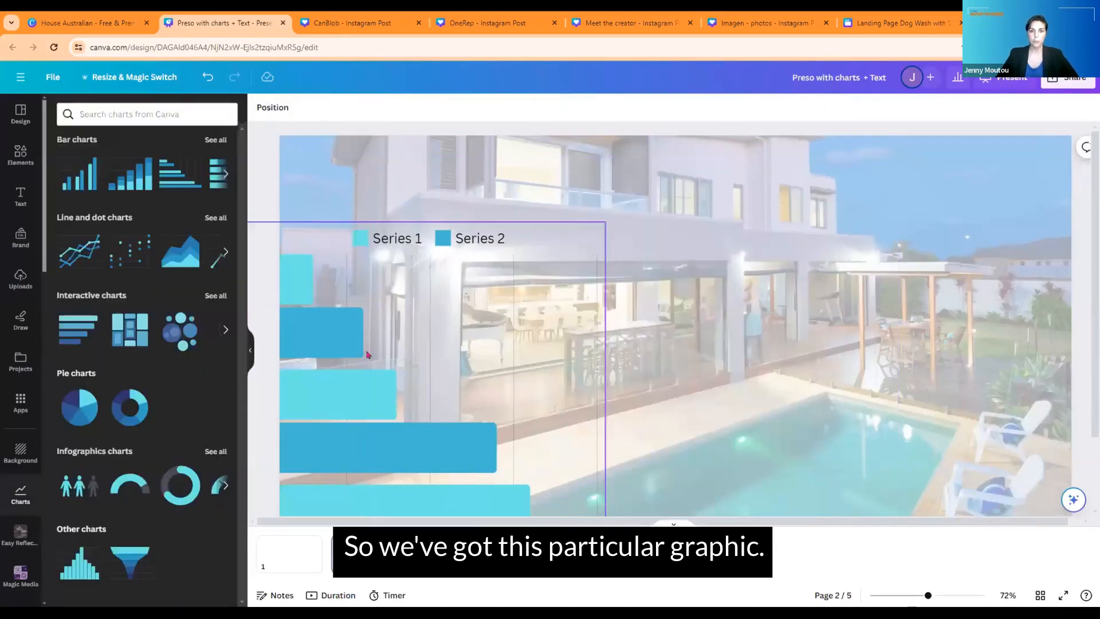
{"action": "left_click_drag", "start_coordinate": [439, 341], "coordinate": [697, 271]}
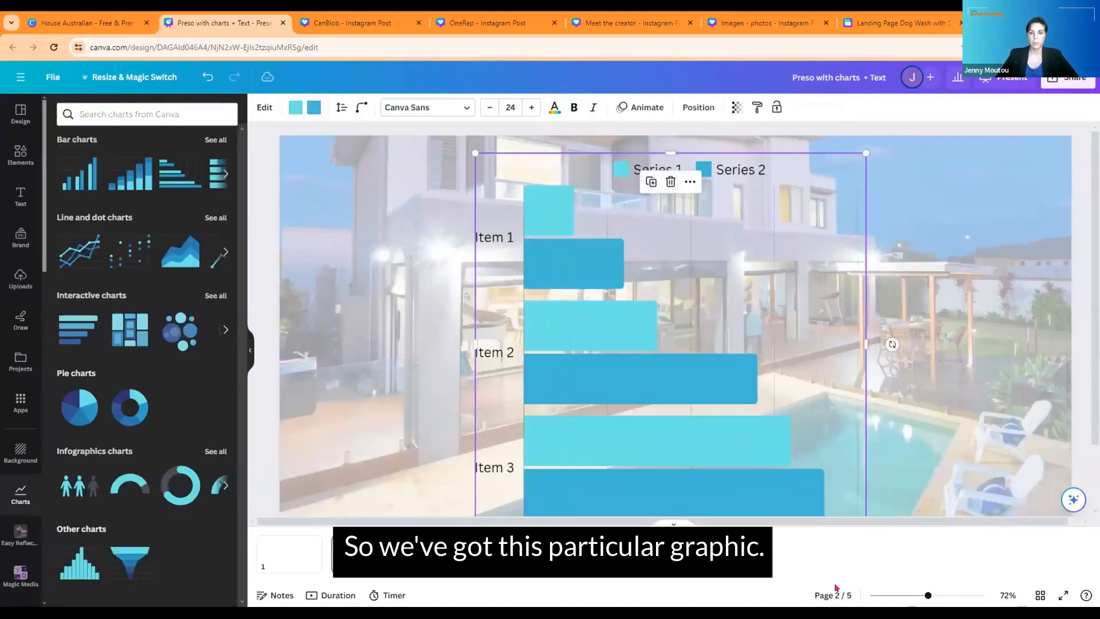
Import the CopilotAnswers CSV file from the Canva downloads folder as the row chart's data.
{"action": "left_click_drag", "start_coordinate": [929, 596], "coordinate": [920, 595]}
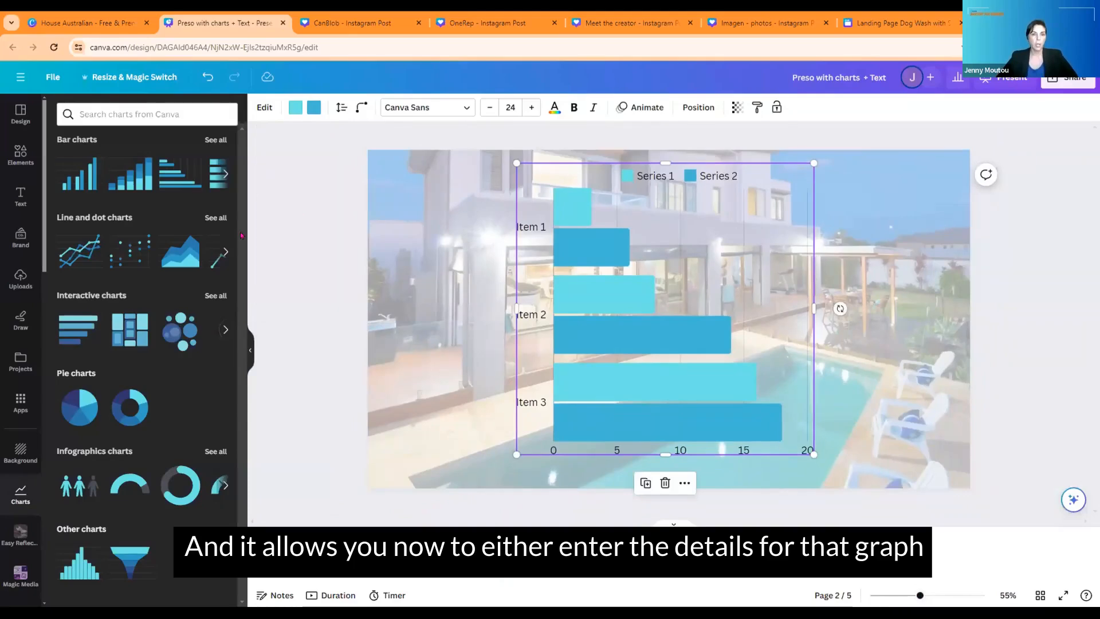
{"action": "left_click", "coordinate": [662, 241]}
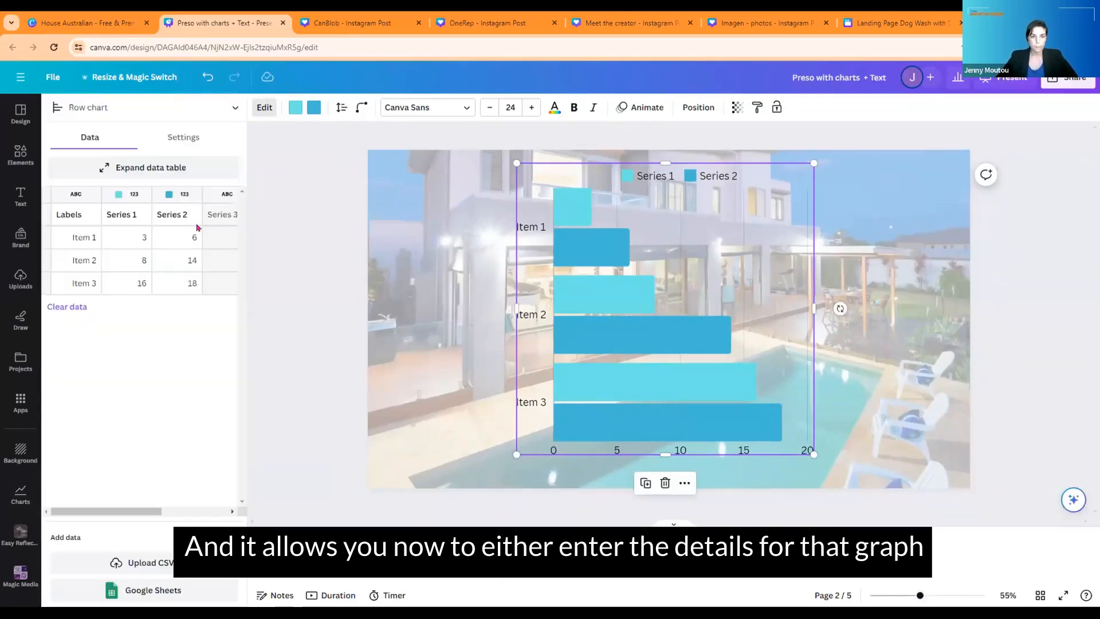
{"action": "left_click", "coordinate": [79, 245]}
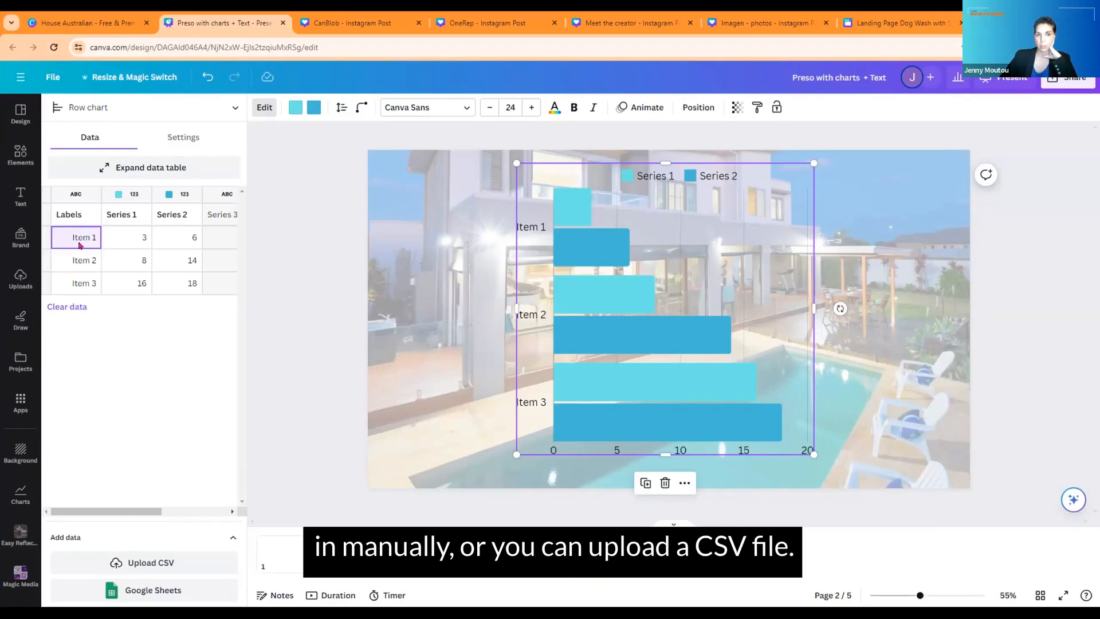
{"action": "left_click", "coordinate": [140, 563]}
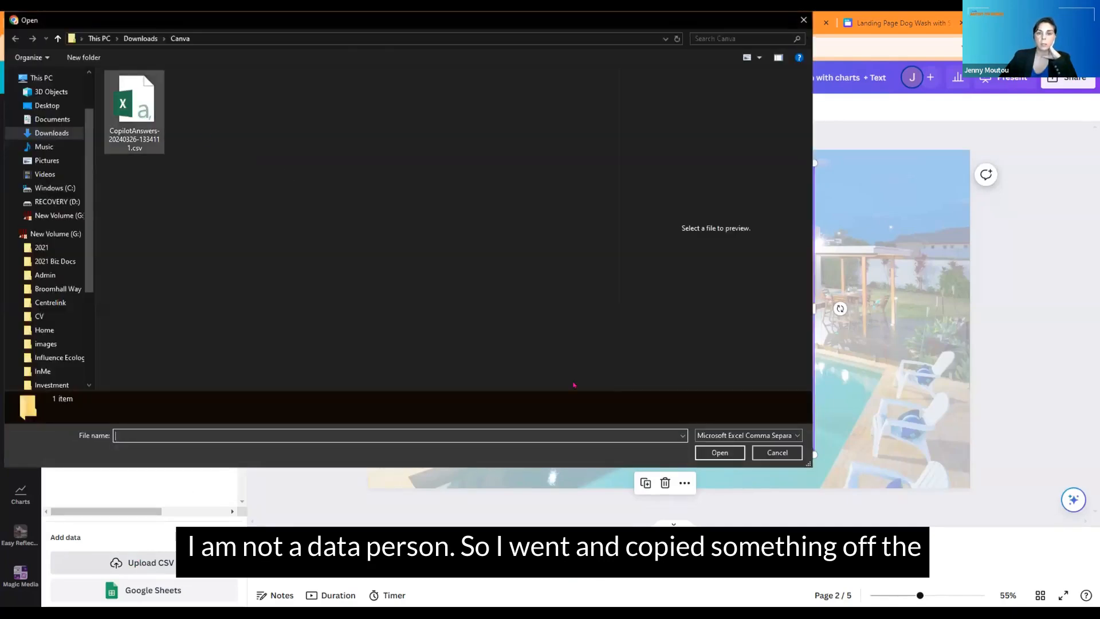
{"action": "left_click", "coordinate": [134, 111]}
{"action": "left_click", "coordinate": [717, 452]}
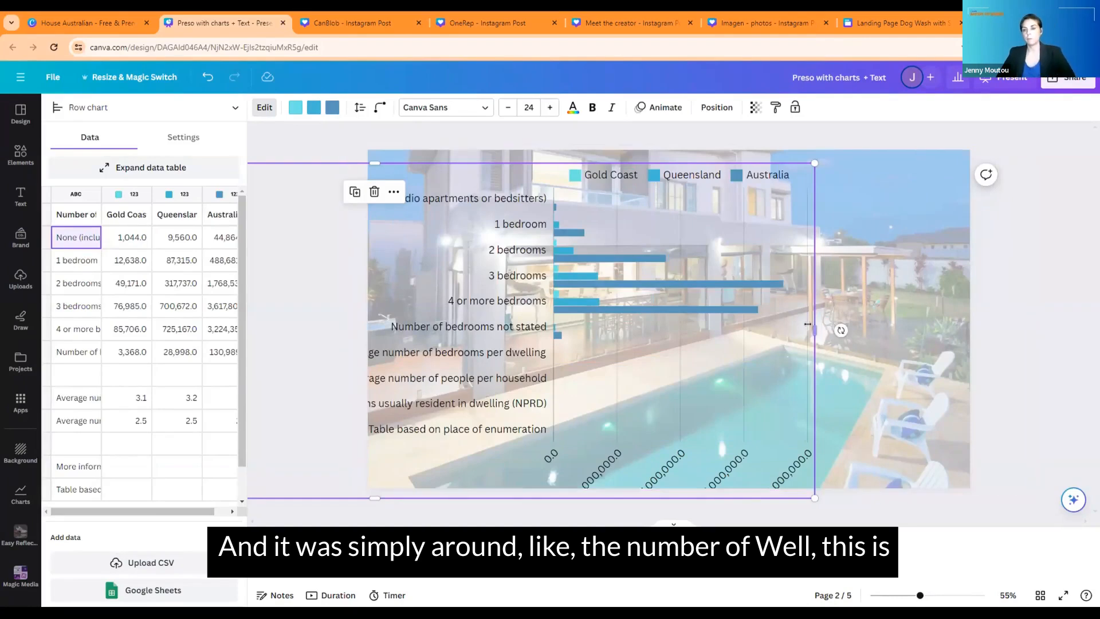
Resize the row chart's width and shift it right so that more of its bedroom labels fit on the page.
{"action": "left_click_drag", "start_coordinate": [807, 325], "coordinate": [912, 318]}
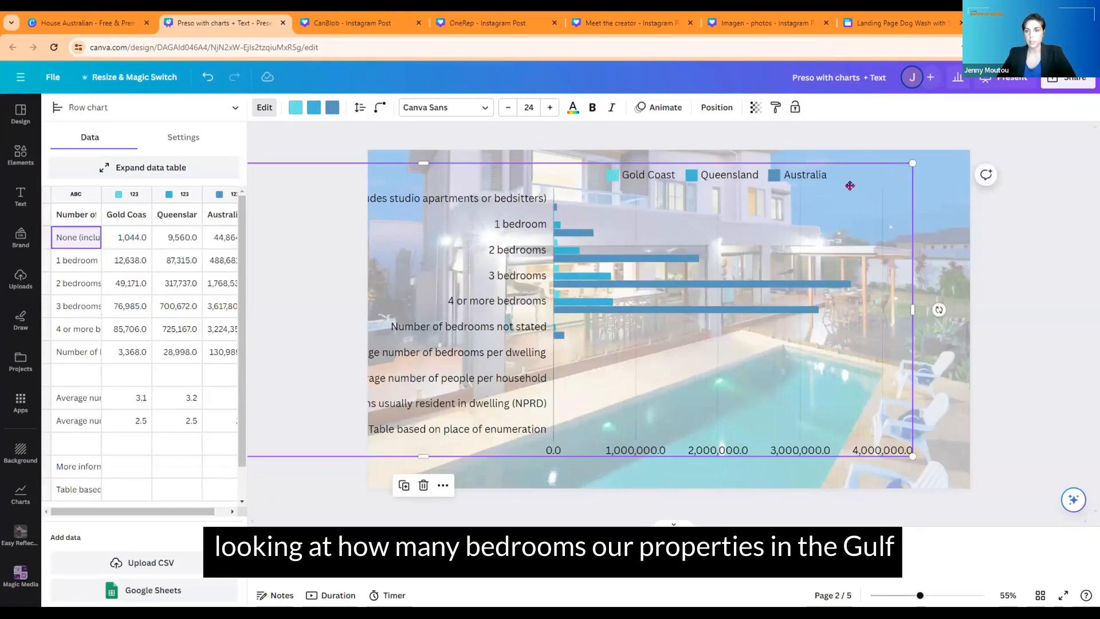
{"action": "left_click_drag", "start_coordinate": [849, 185], "coordinate": [899, 183]}
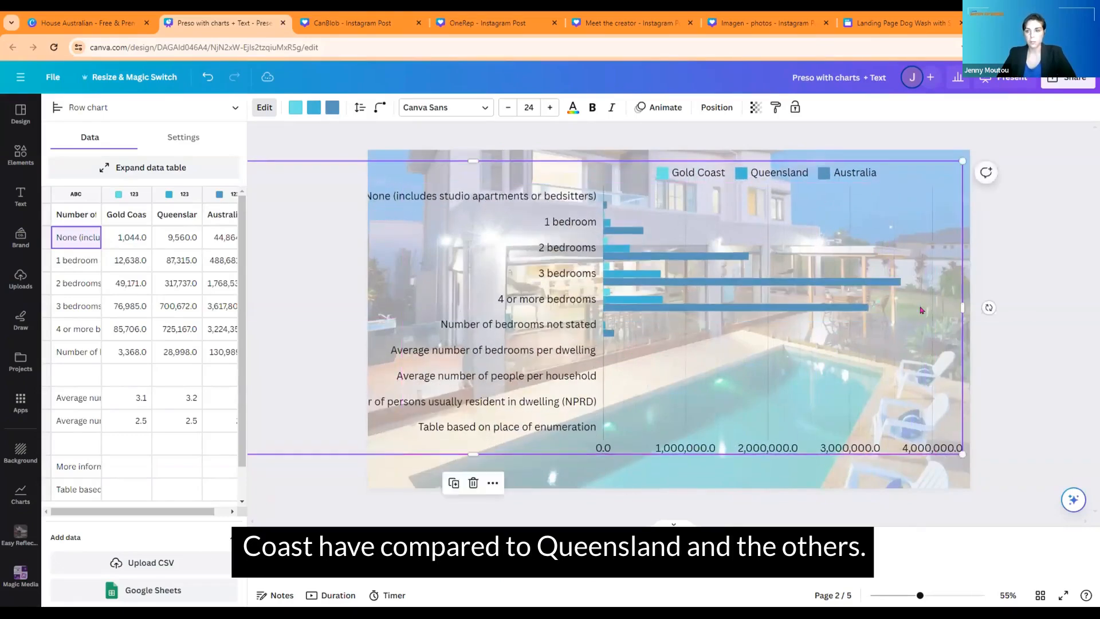
{"action": "left_click_drag", "start_coordinate": [917, 304], "coordinate": [904, 307]}
Unlock the background house photo on page 2, set its transparency to 16, and lock it again.
{"action": "left_click", "coordinate": [941, 231]}
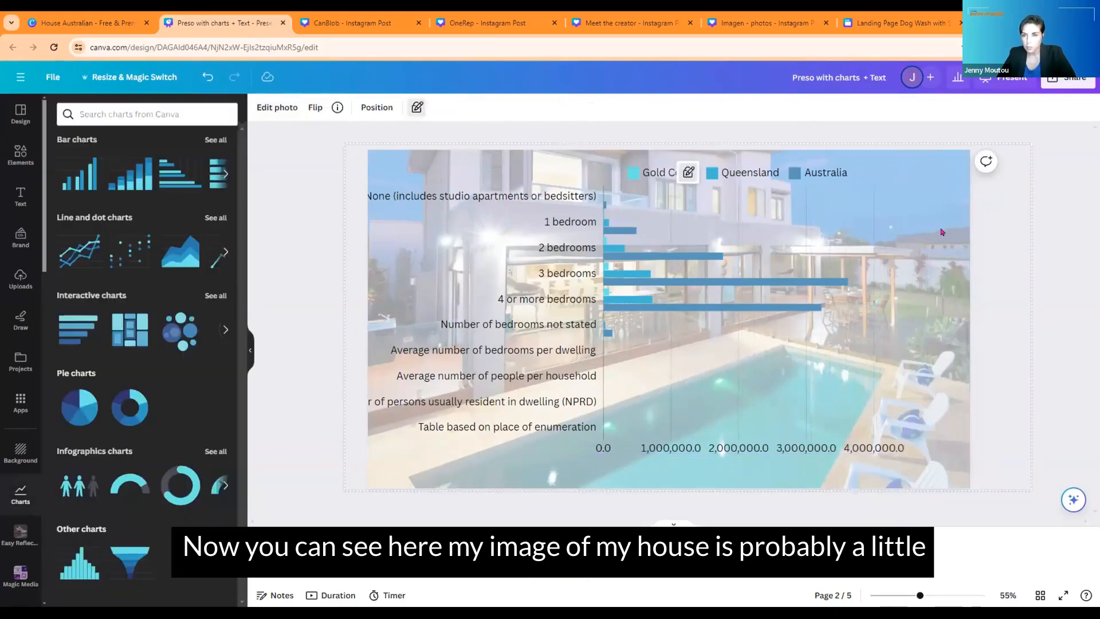
{"action": "left_click", "coordinate": [416, 107]}
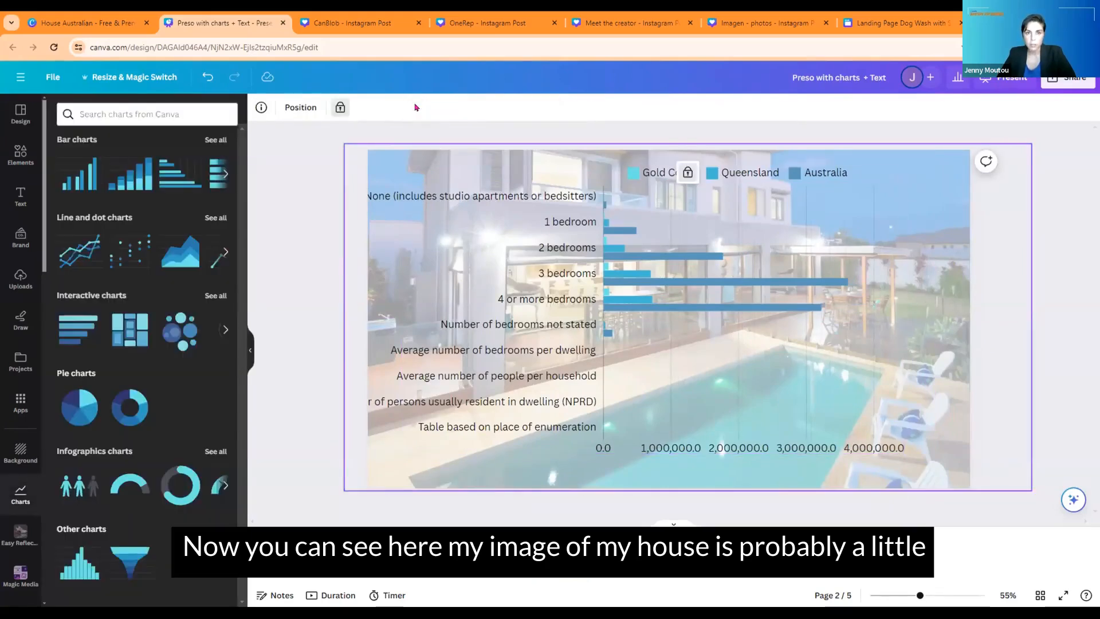
{"action": "left_click", "coordinate": [341, 107]}
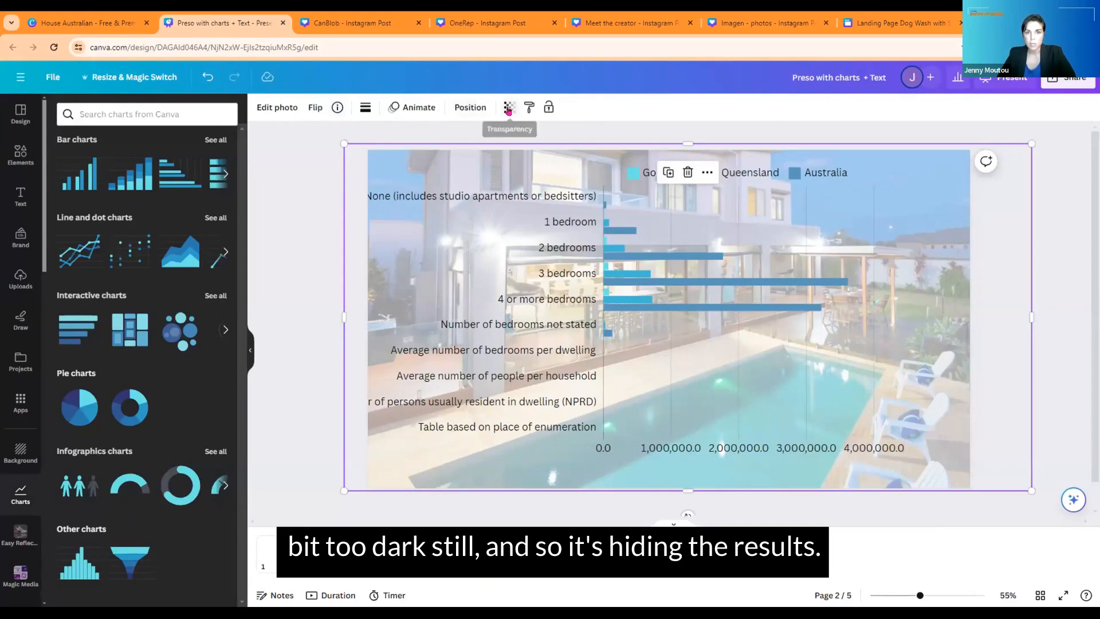
{"action": "left_click", "coordinate": [509, 107]}
{"action": "left_click_drag", "start_coordinate": [442, 154], "coordinate": [416, 153]}
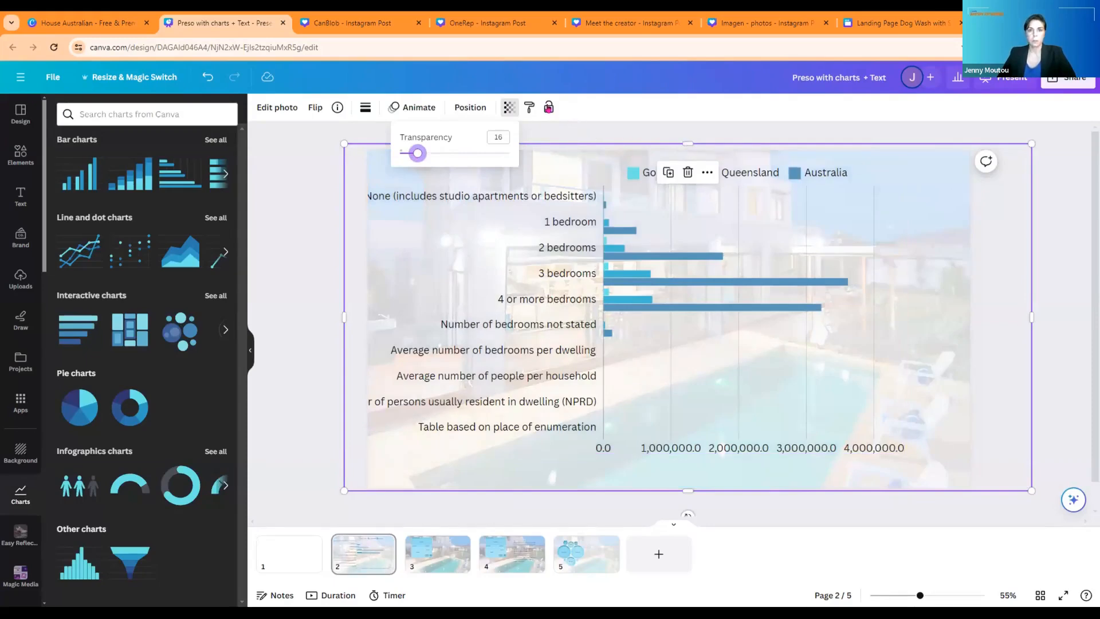
{"action": "left_click", "coordinate": [548, 108]}
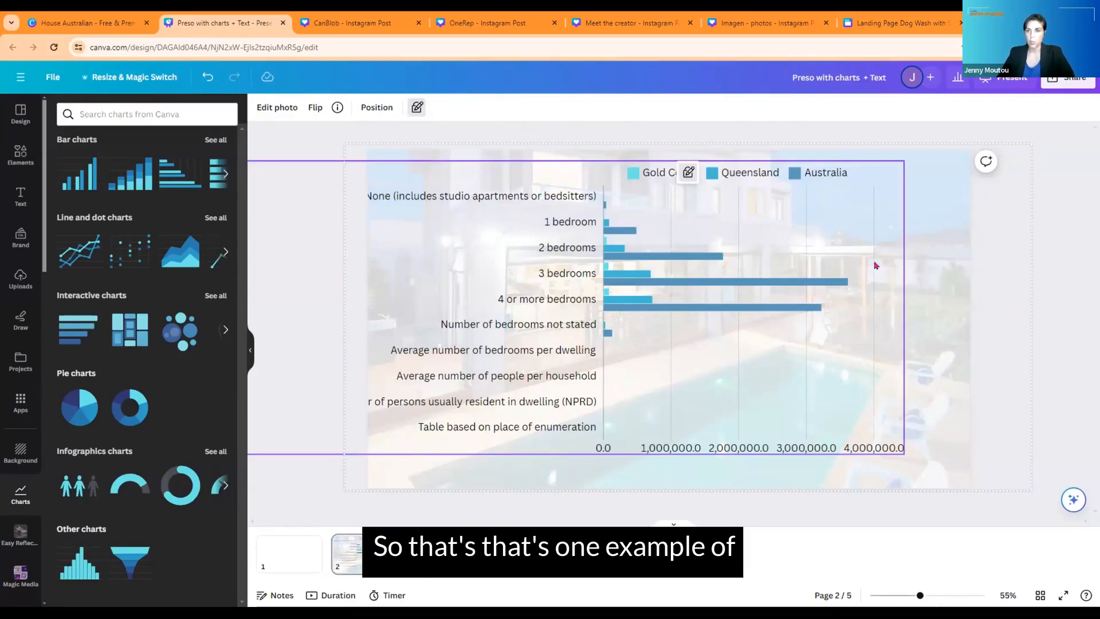
{"action": "left_click", "coordinate": [1068, 179]}
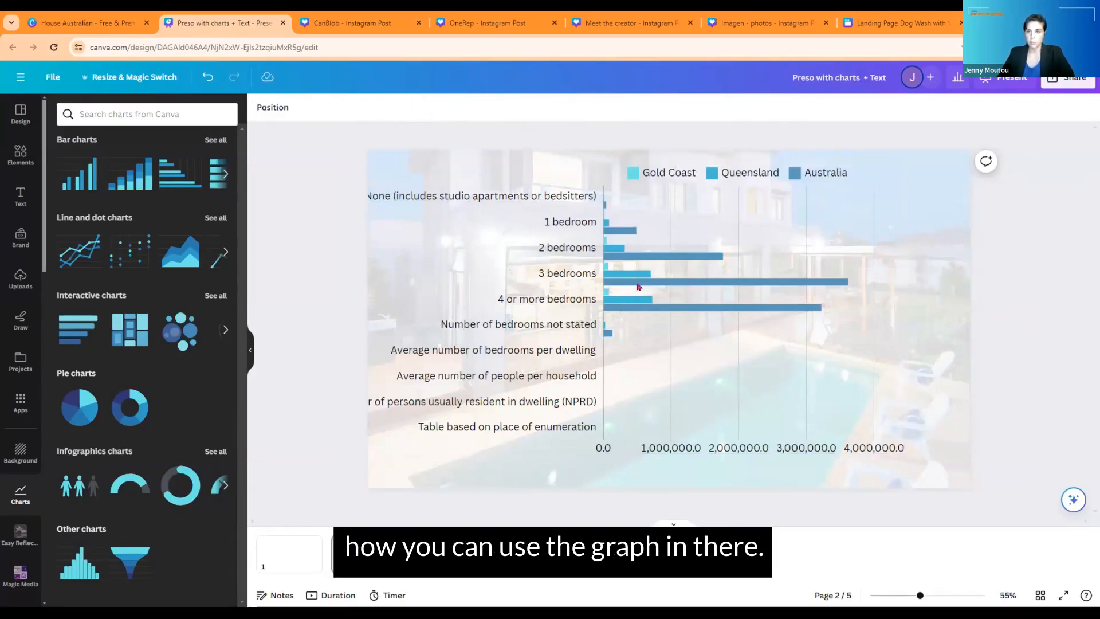
Move the row chart further right, narrow it to fit the page's right edge, and reduce its height to fit the photo.
{"action": "left_click", "coordinate": [874, 248]}
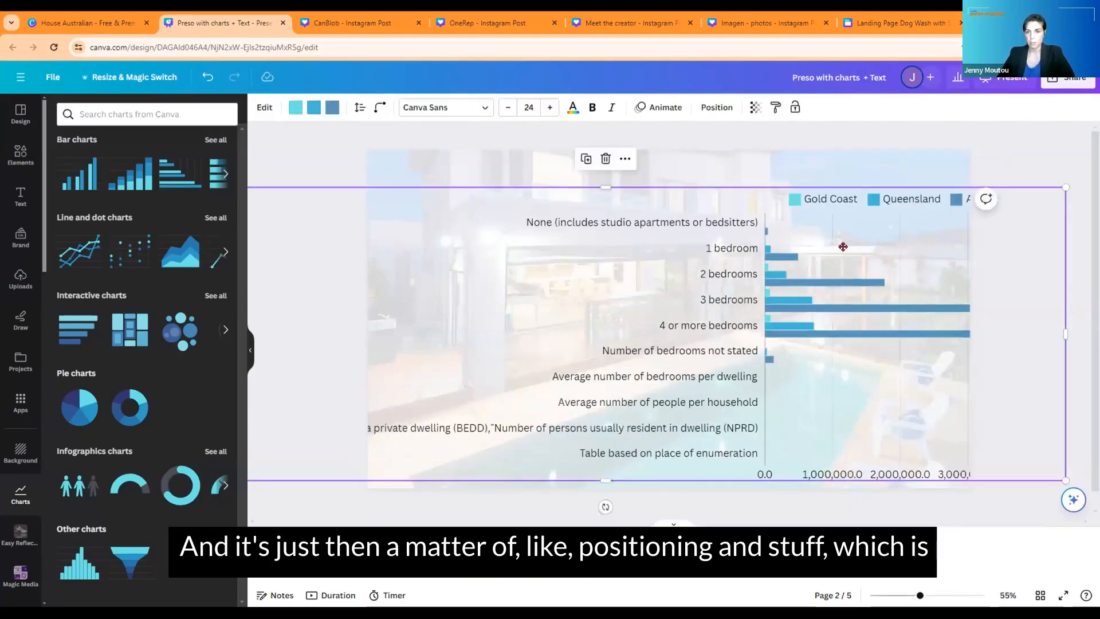
{"action": "left_click_drag", "start_coordinate": [991, 335], "coordinate": [894, 349]}
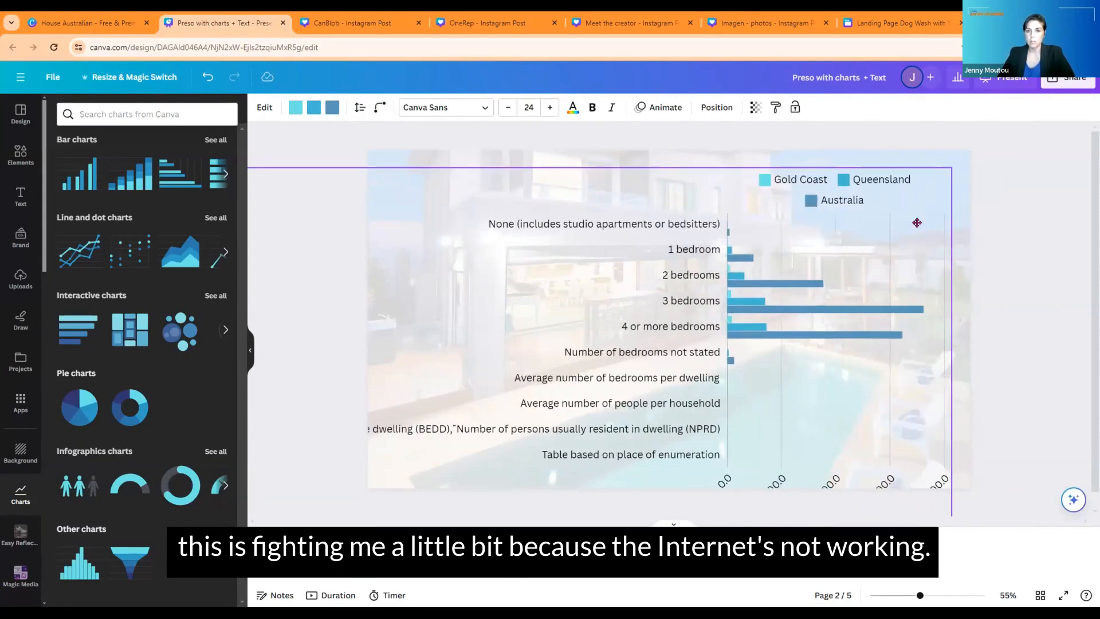
{"action": "scroll", "coordinate": [655, 438], "scroll_direction": "down", "scroll_amount": 1}
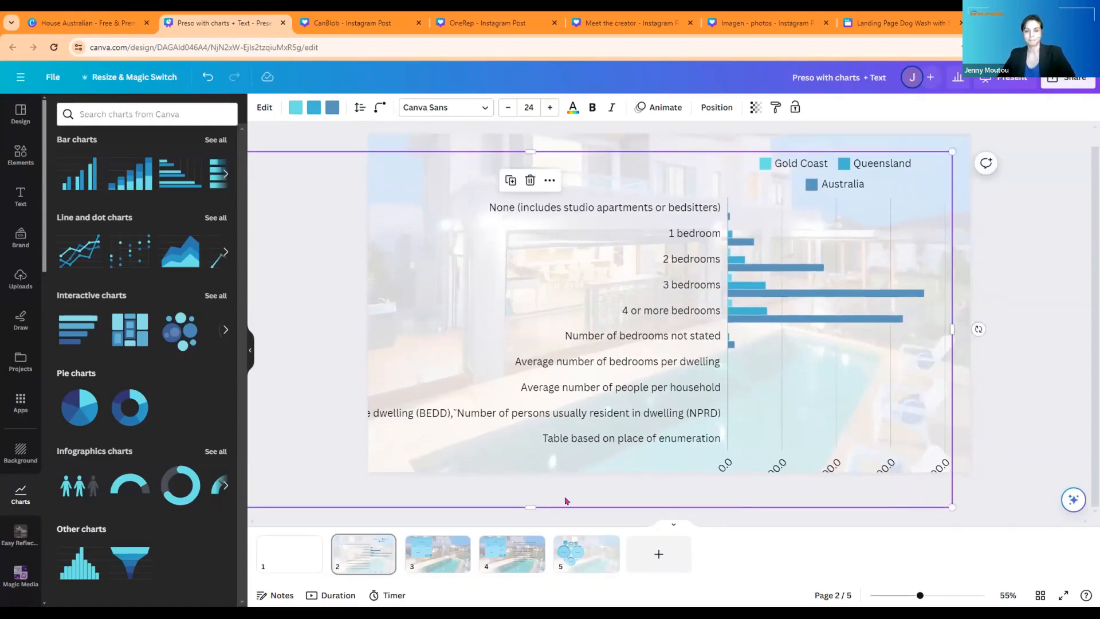
{"action": "left_click_drag", "start_coordinate": [532, 475], "coordinate": [533, 465]}
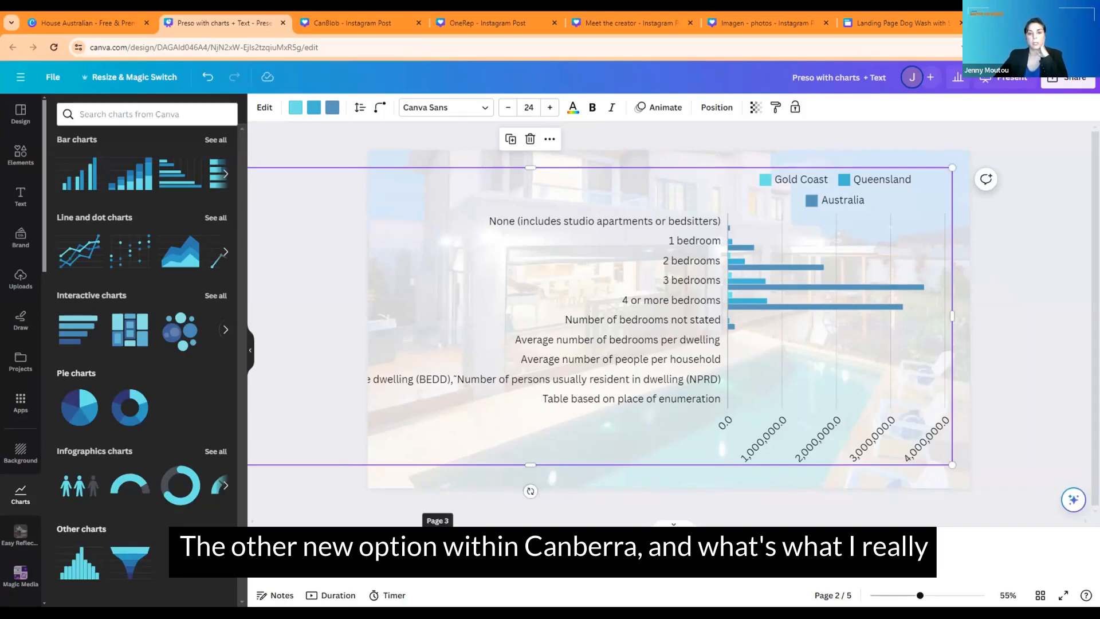
Go to page 3, show all interactive chart types, and enlarge the bedroom treemap on the house photo.
{"action": "left_click", "coordinate": [437, 552]}
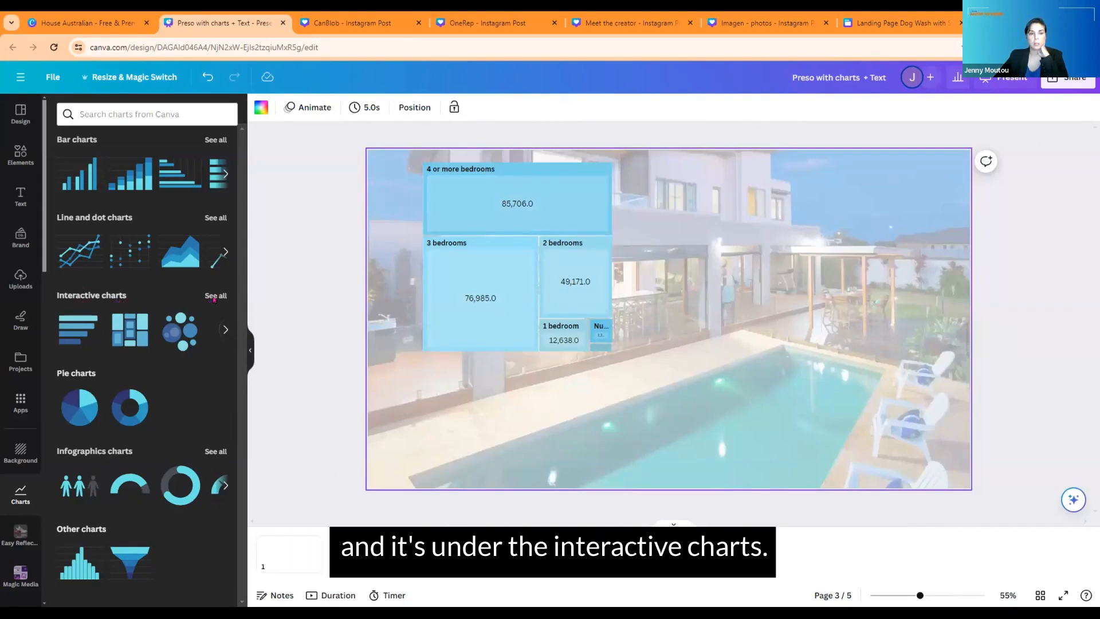
{"action": "left_click", "coordinate": [216, 295]}
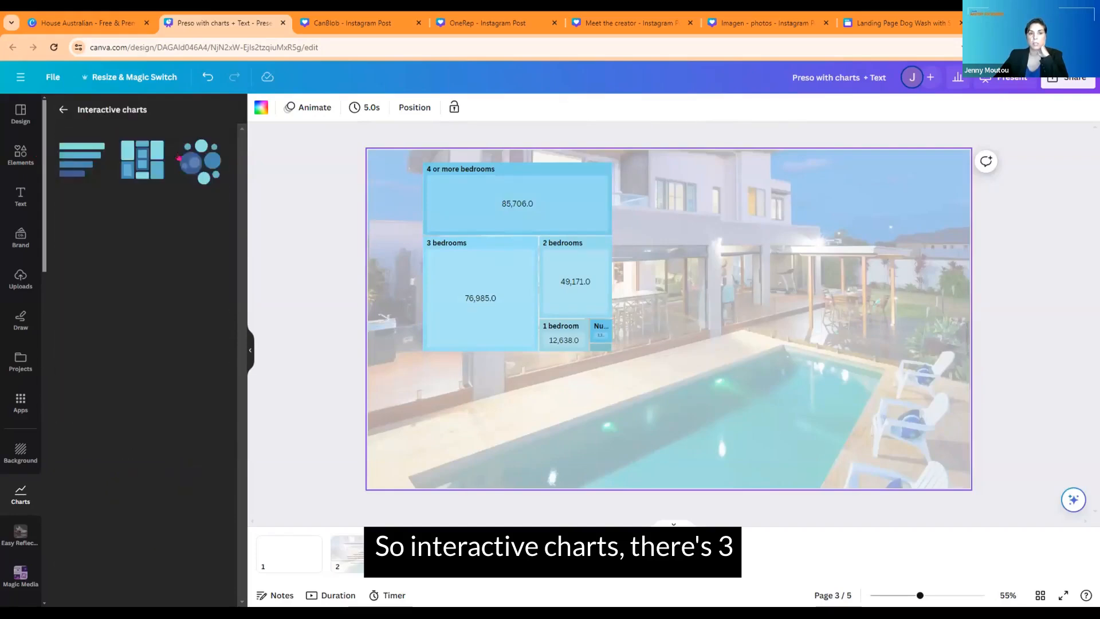
{"action": "left_click", "coordinate": [444, 200]}
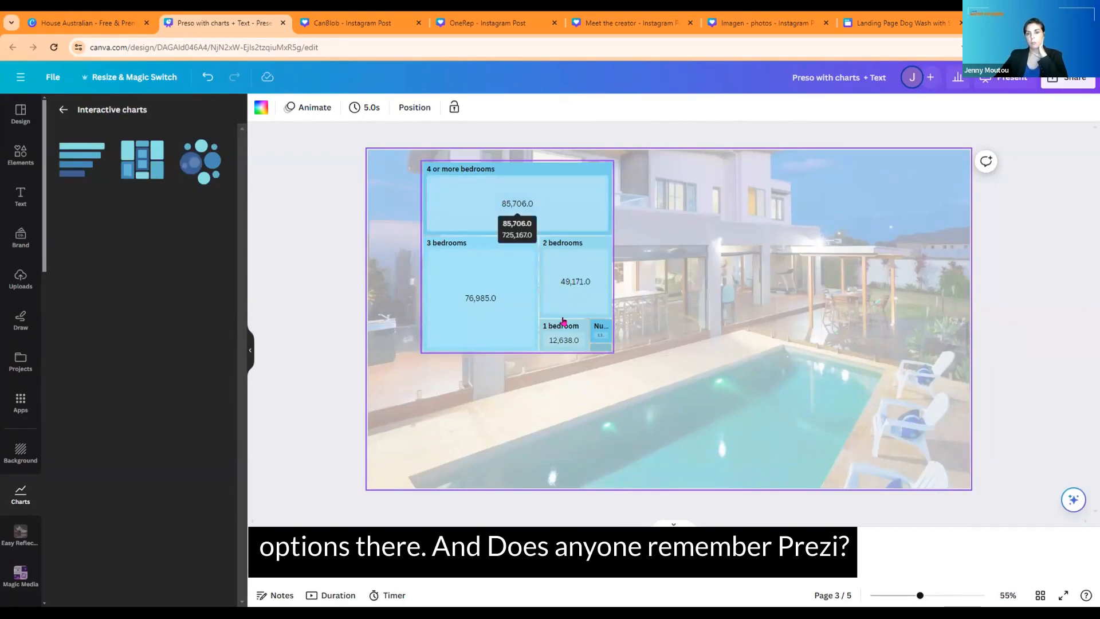
{"action": "mouse_move", "coordinate": [563, 321]}
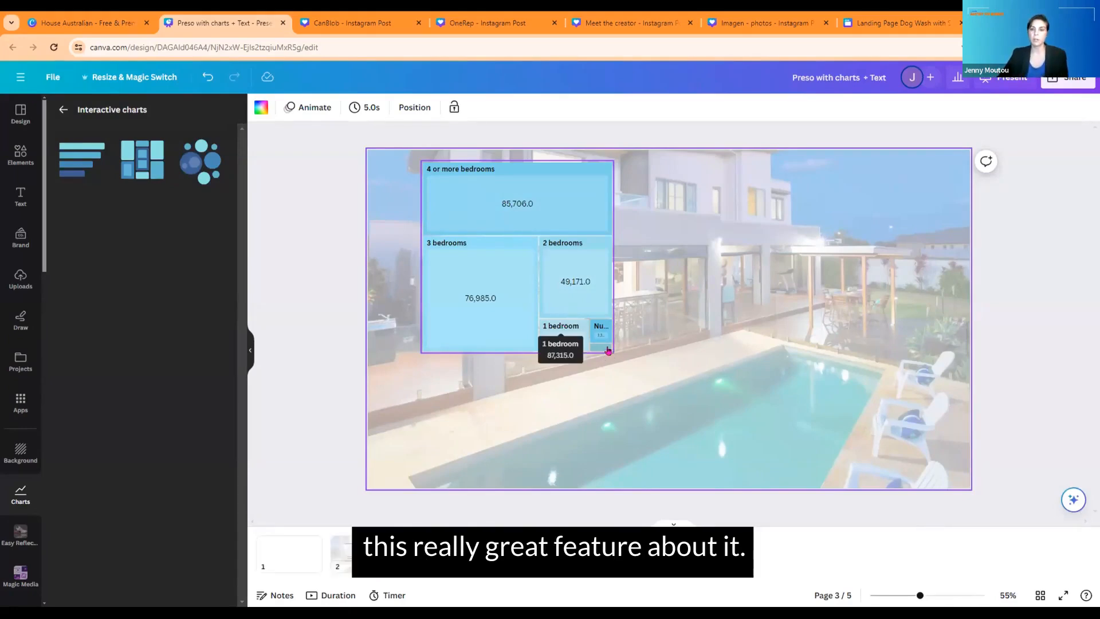
{"action": "left_click", "coordinate": [602, 346]}
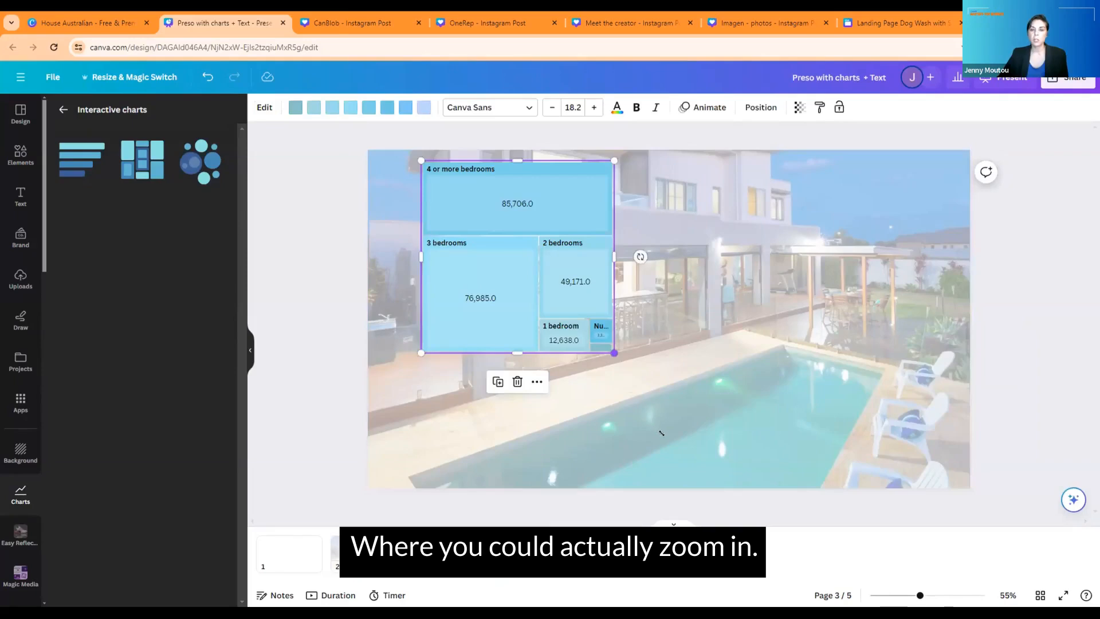
{"action": "left_click_drag", "start_coordinate": [612, 352], "coordinate": [666, 441]}
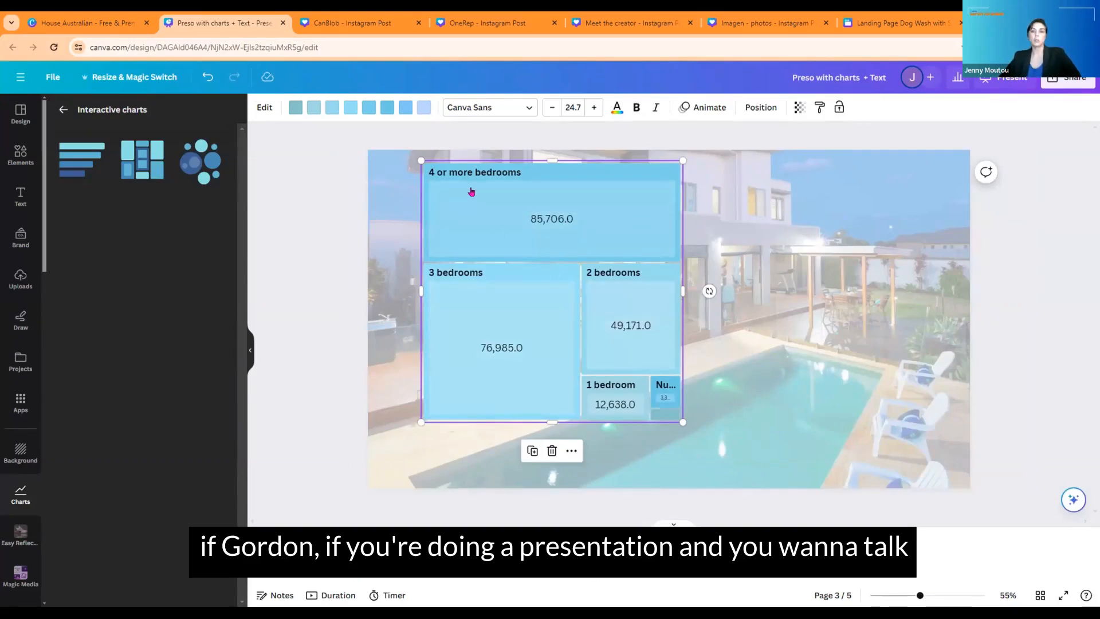
Go to page 4 and zoom the bedroom treemap into its "4 or more bedrooms" section beside the text.
{"action": "mouse_move", "coordinate": [472, 200]}
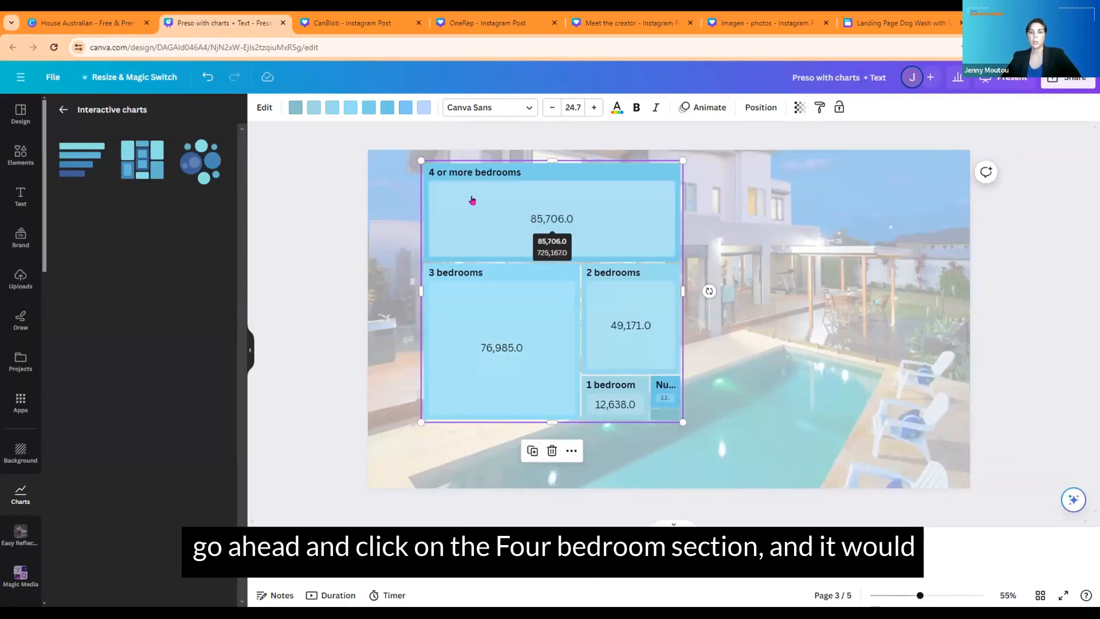
{"action": "left_click", "coordinate": [472, 200]}
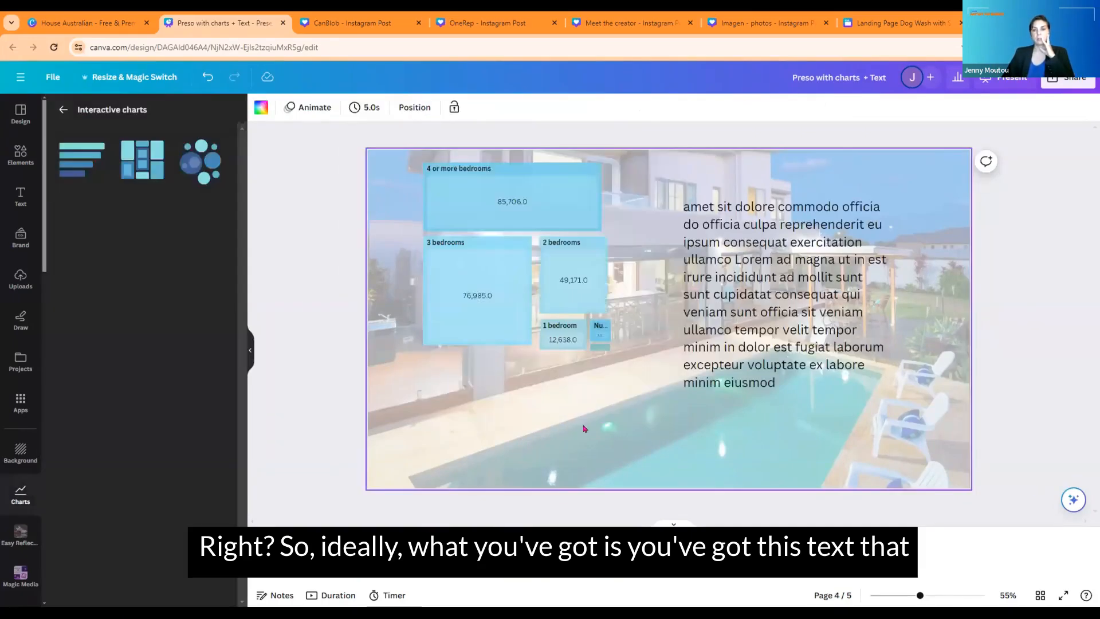
{"action": "left_click", "coordinate": [500, 209]}
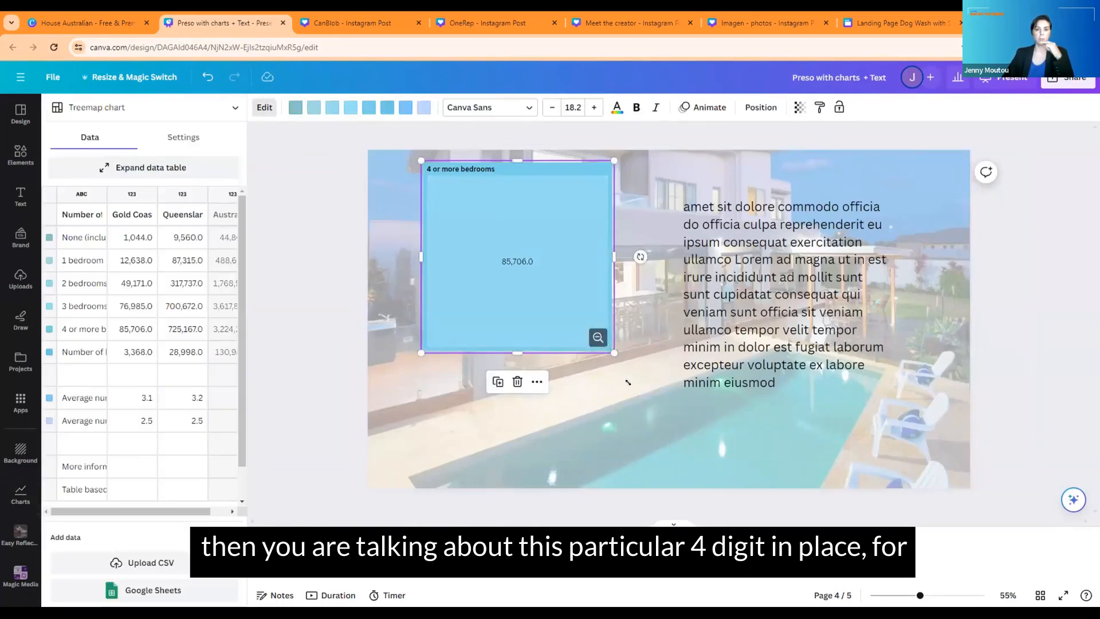
Enlarge the page 4 treemap until it nearly reaches the text, zoom it back out, and select its "2 bedrooms" section.
{"action": "left_click_drag", "start_coordinate": [614, 353], "coordinate": [672, 412]}
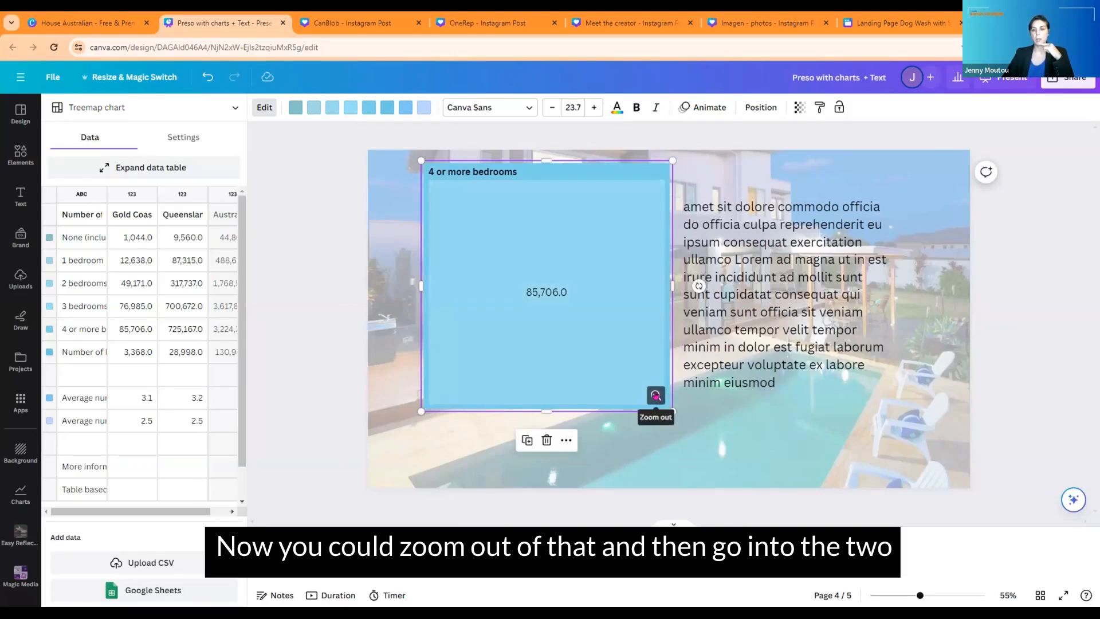
{"action": "left_click", "coordinate": [655, 395]}
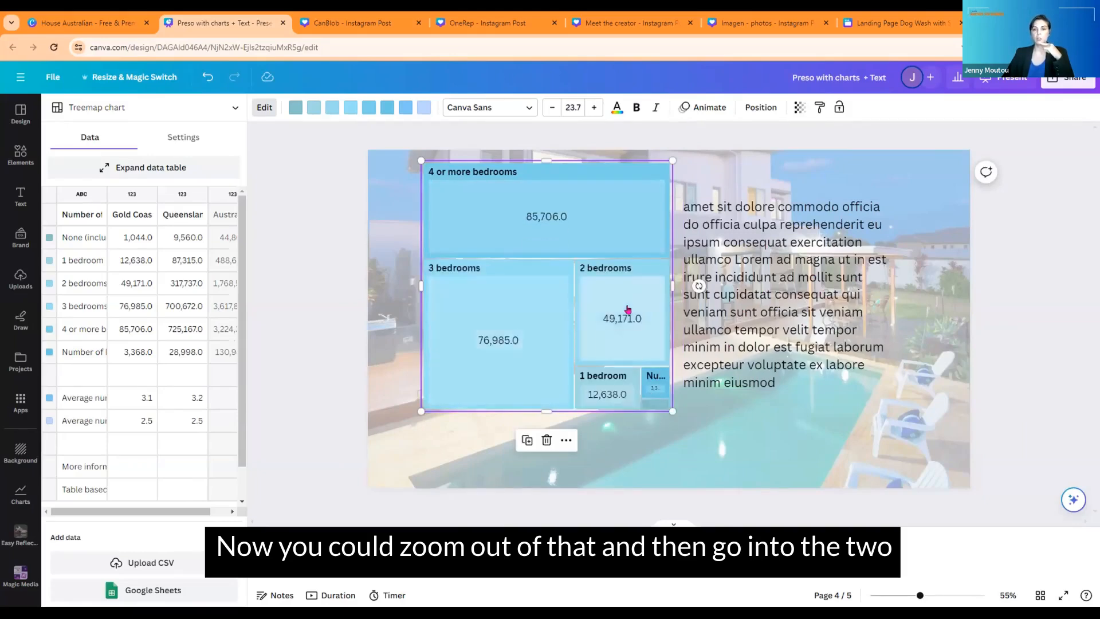
{"action": "left_click", "coordinate": [627, 311]}
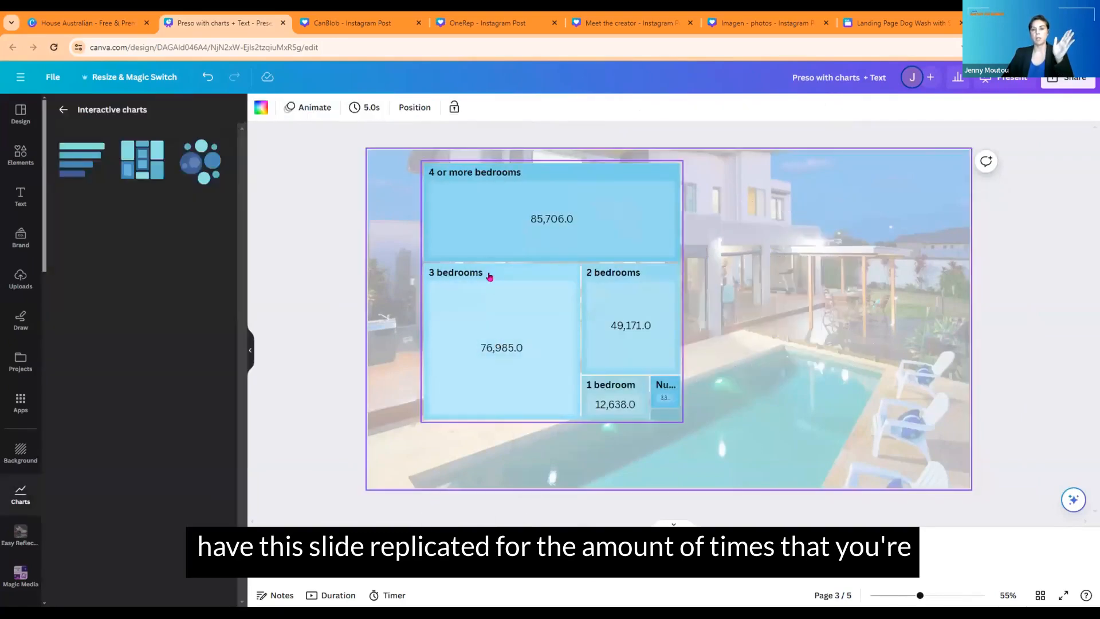
Review the treemap's bedroom sections on page 3 and the text block beside the treemap on page 4.
{"action": "left_click", "coordinate": [1077, 318]}
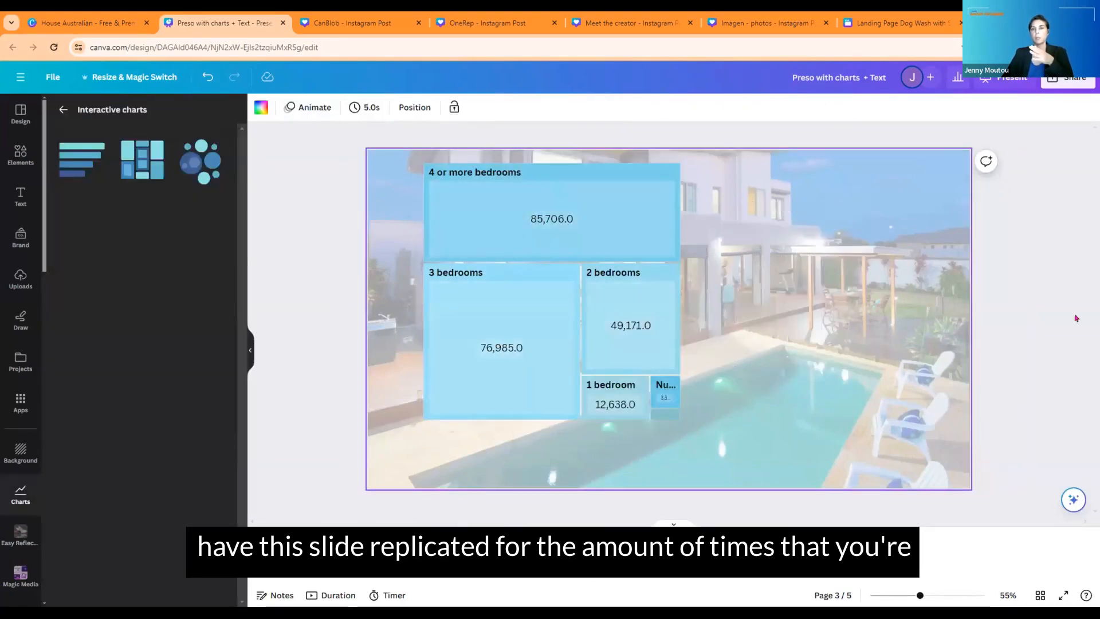
{"action": "mouse_move", "coordinate": [559, 199]}
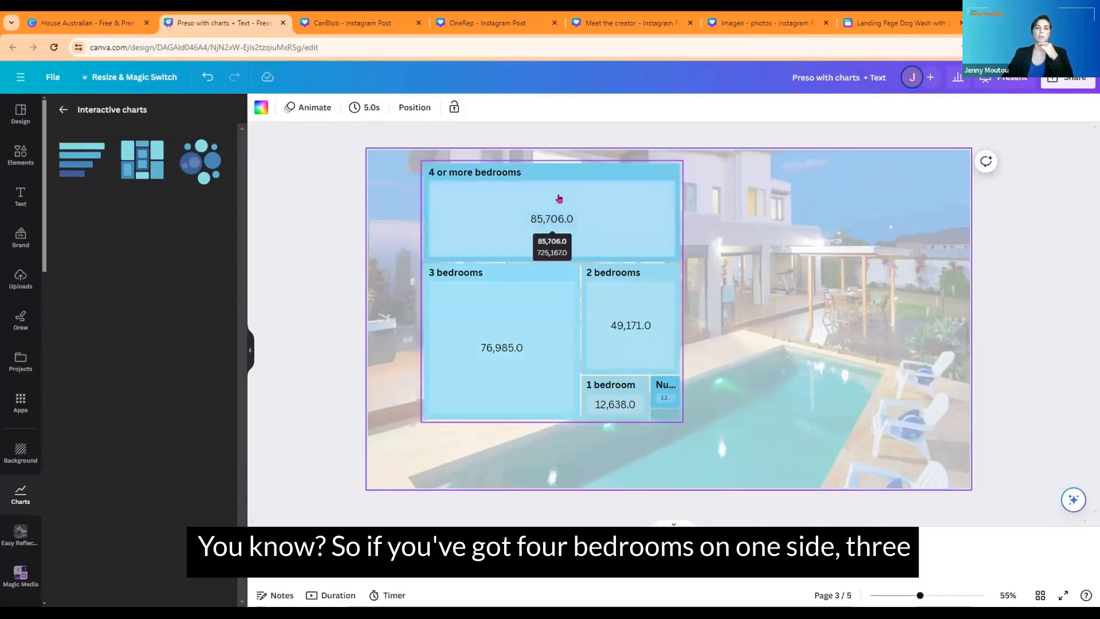
{"action": "mouse_move", "coordinate": [459, 346]}
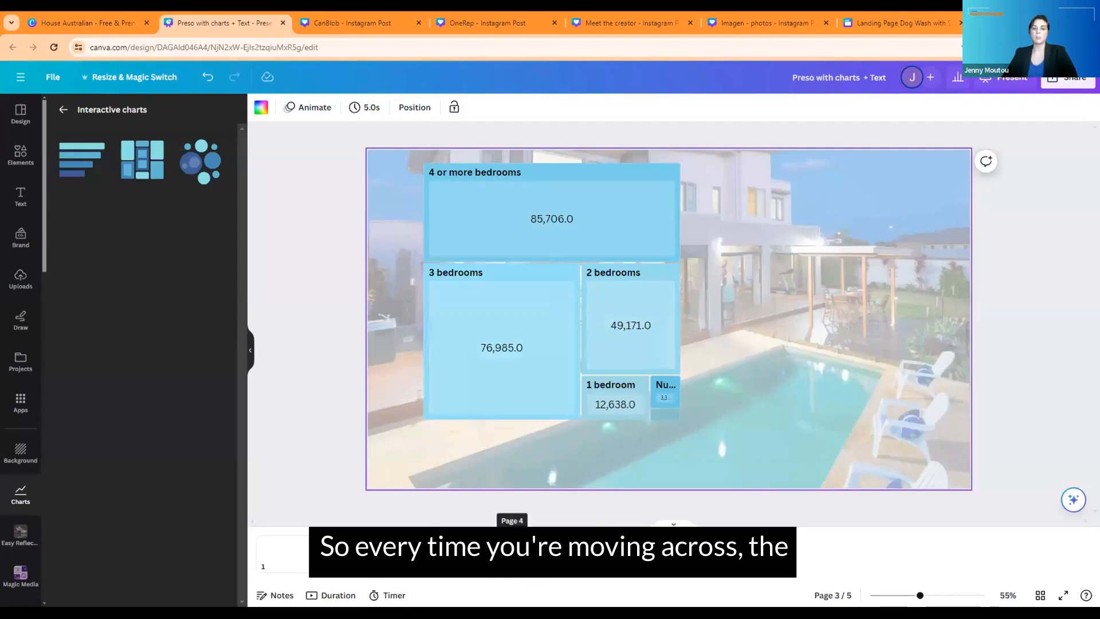
{"action": "left_click", "coordinate": [511, 553]}
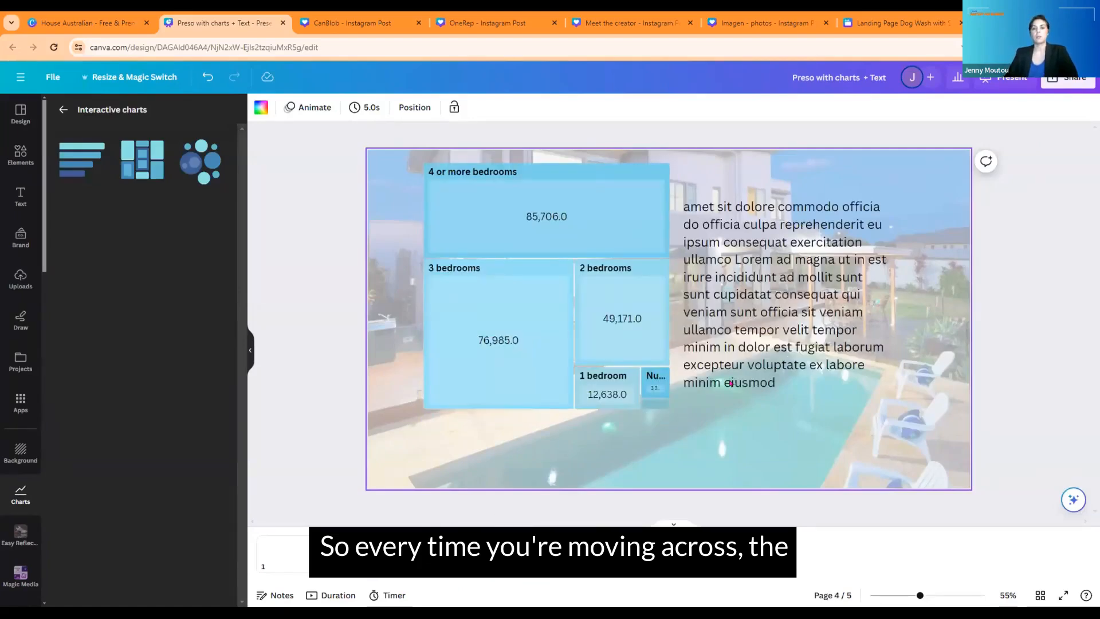
{"action": "left_click", "coordinate": [812, 315]}
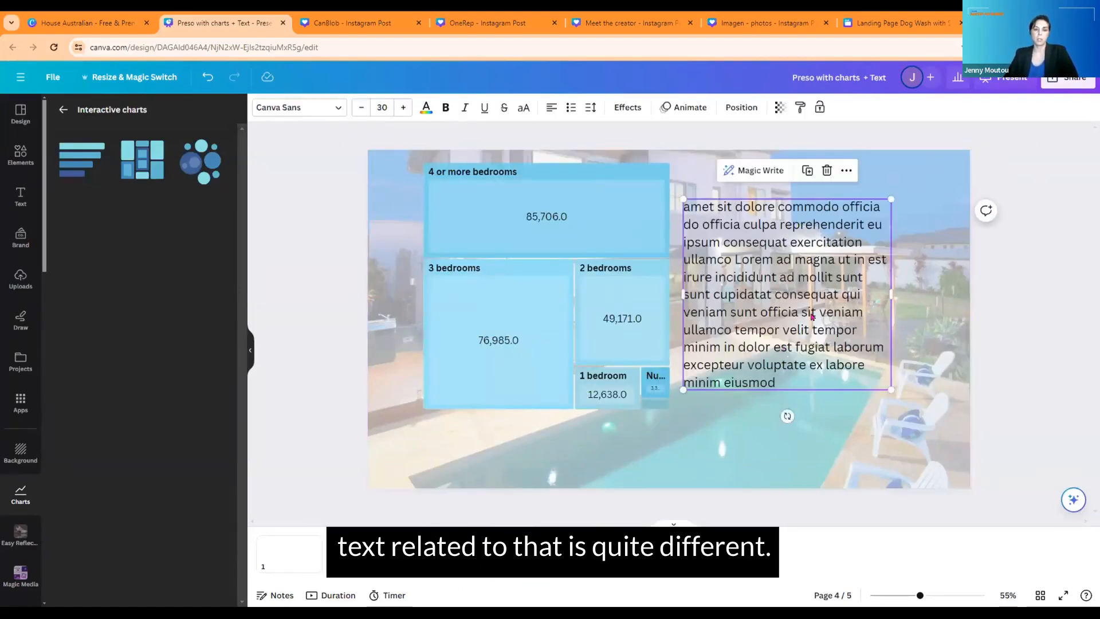
Zoom the packed circles chart on page 5 into its "4 or more bedrooms" circle and return to the full chart type list.
{"action": "left_click", "coordinate": [587, 552]}
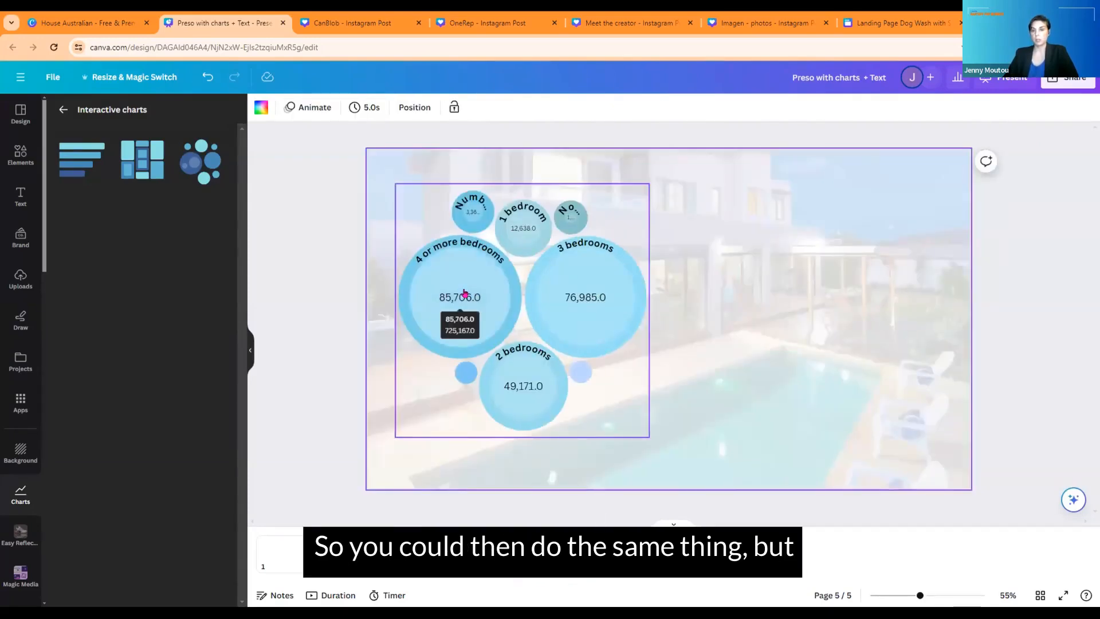
{"action": "left_click", "coordinate": [464, 293]}
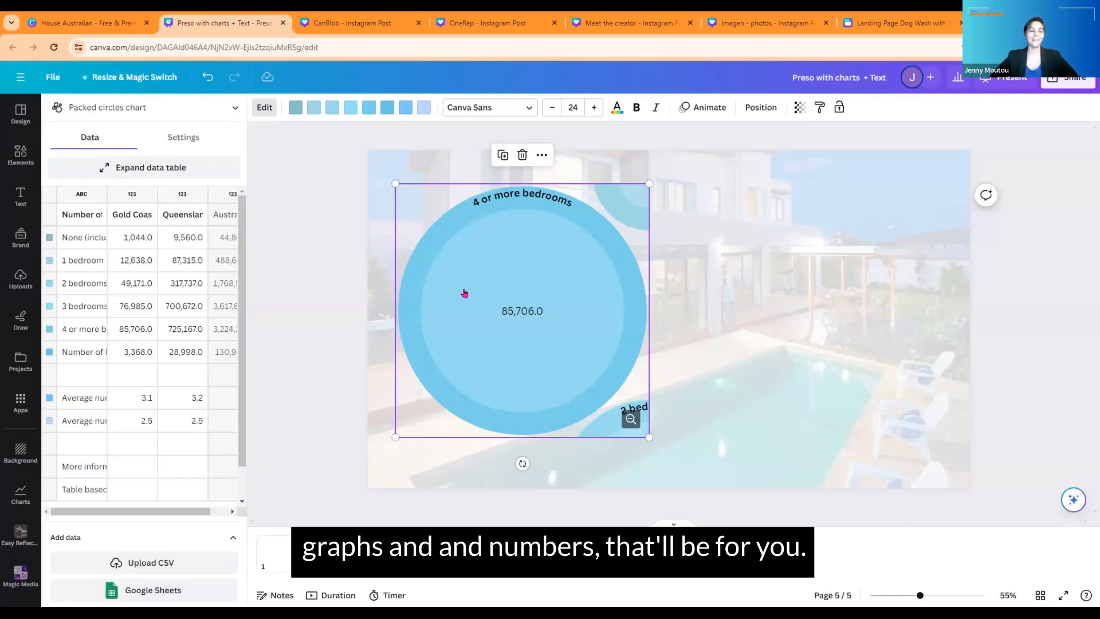
{"action": "left_click", "coordinate": [758, 202]}
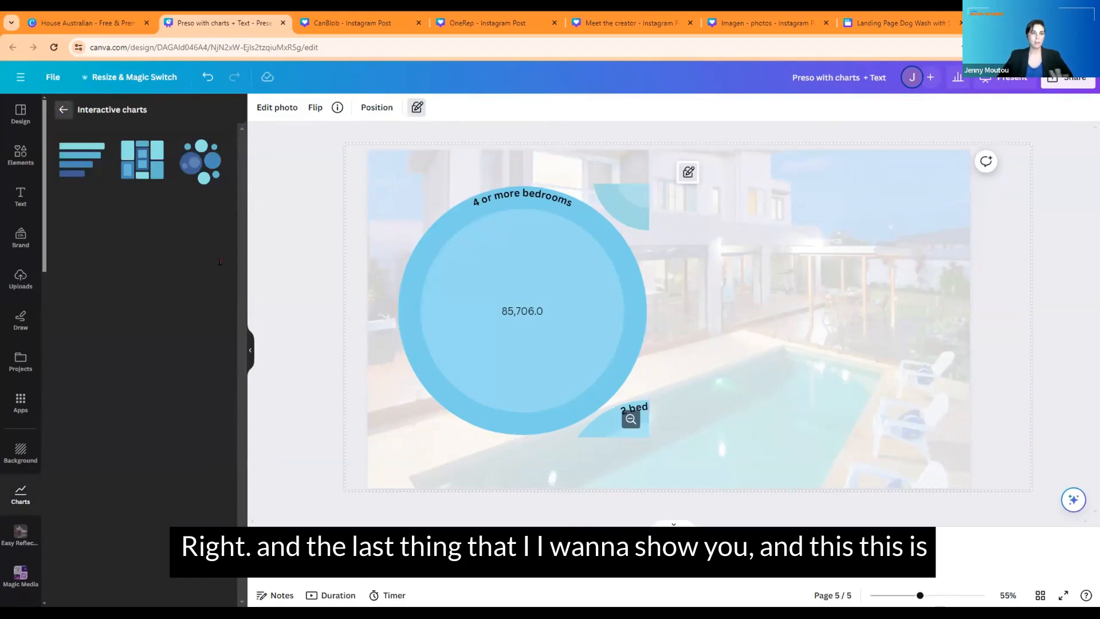
{"action": "left_click", "coordinate": [63, 109]}
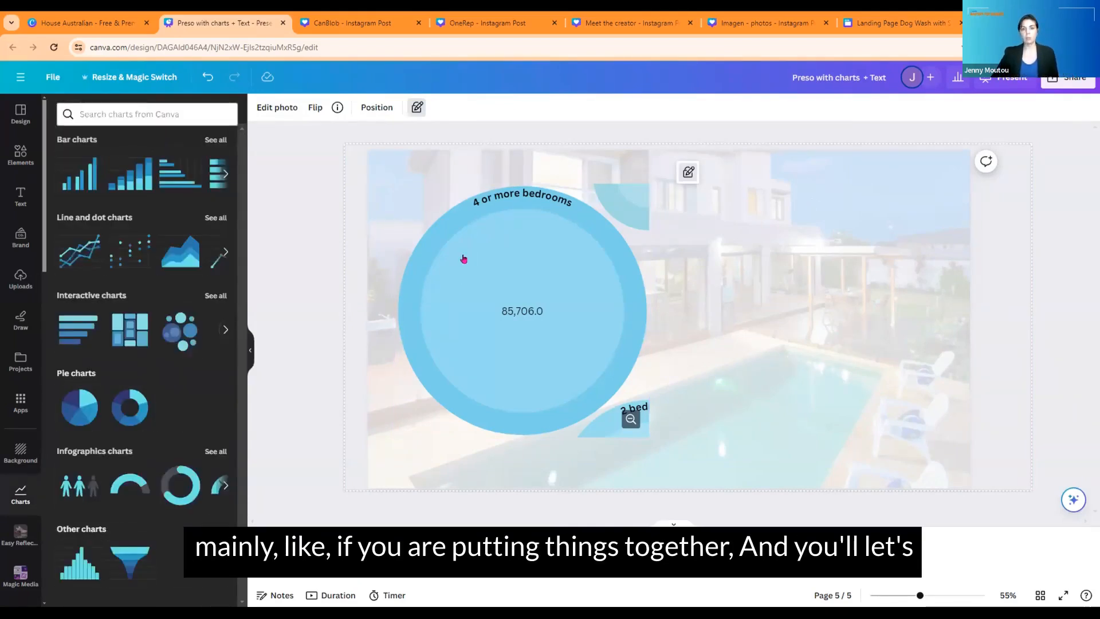
{"action": "left_click", "coordinate": [468, 322]}
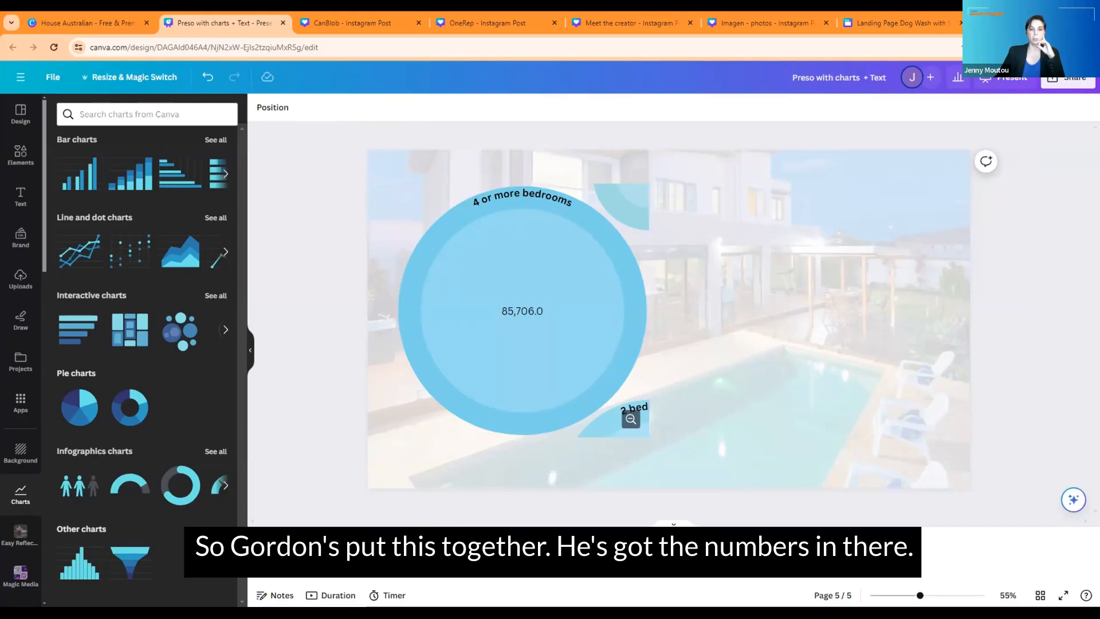
Go to page 3 and browse the Canva apps for a placeholder text generator.
{"action": "left_click", "coordinate": [440, 552]}
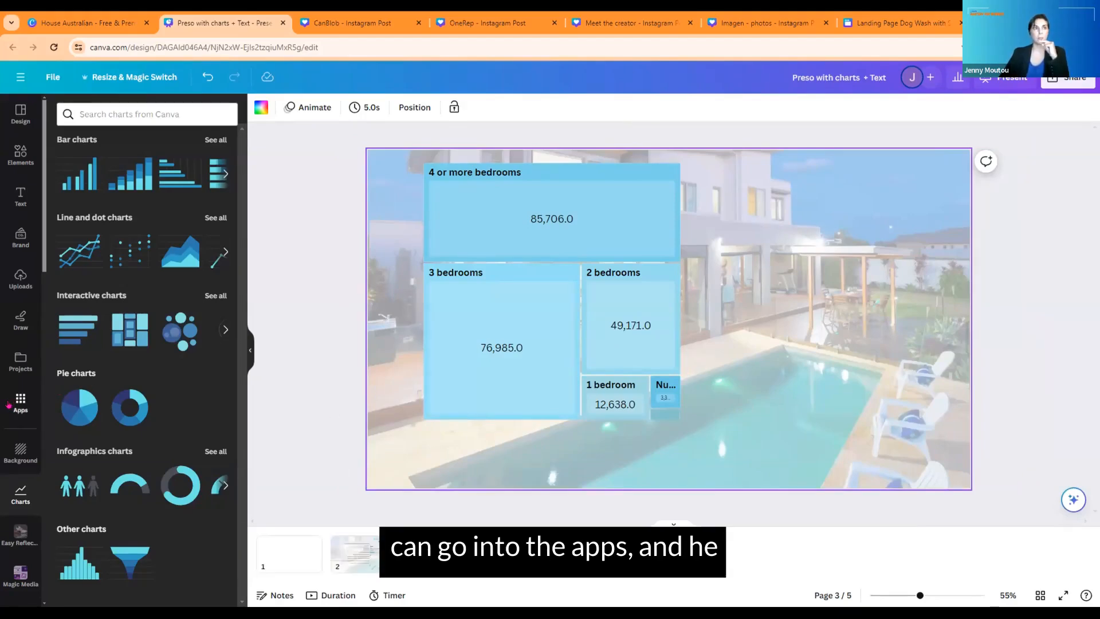
{"action": "left_click", "coordinate": [10, 404]}
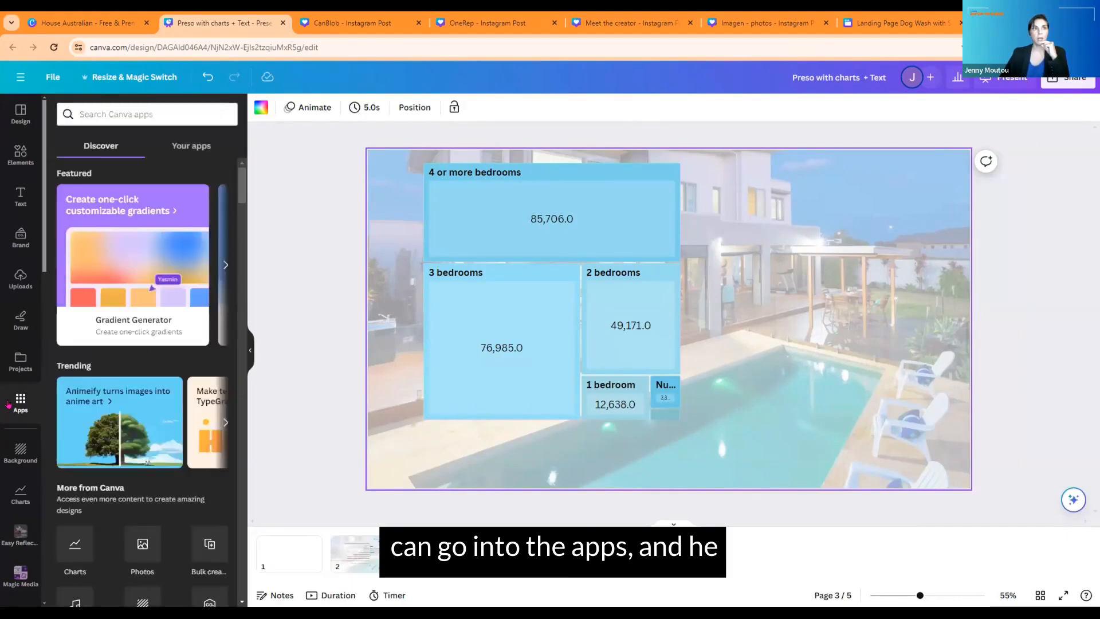
{"action": "scroll", "coordinate": [177, 217], "scroll_direction": "down", "scroll_amount": 5}
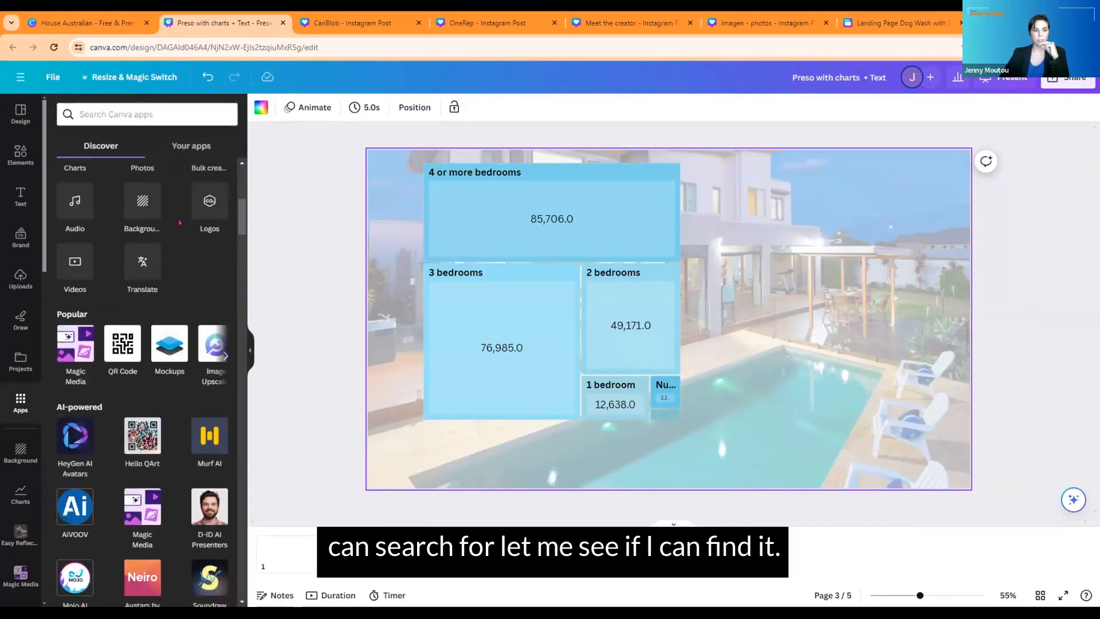
{"action": "scroll", "coordinate": [179, 222], "scroll_direction": "down", "scroll_amount": 2}
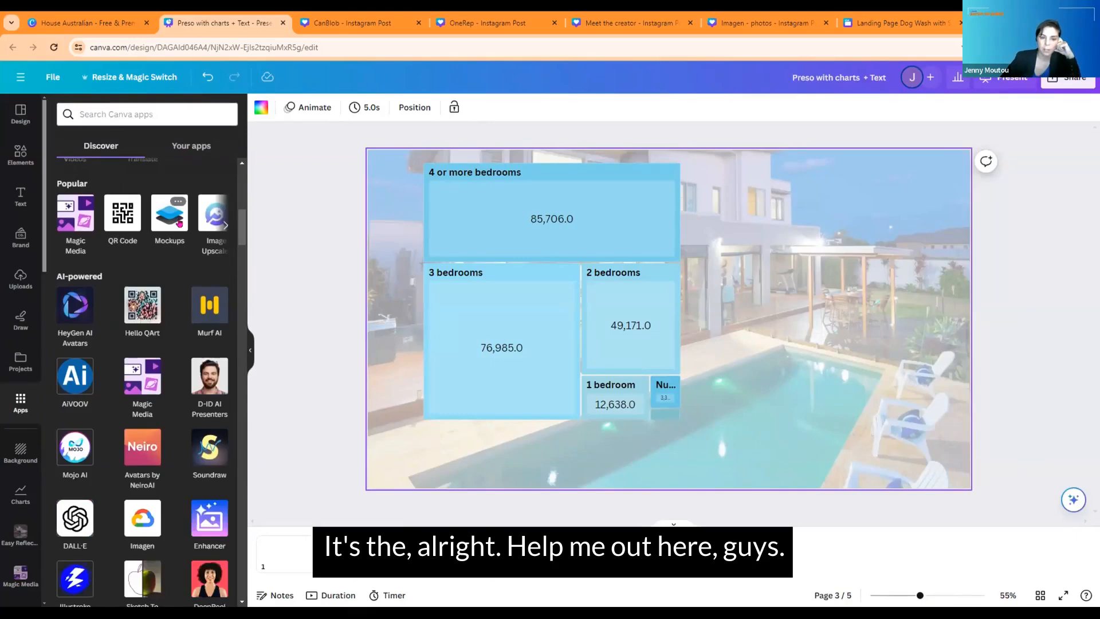
{"action": "scroll", "coordinate": [179, 222], "scroll_direction": "down", "scroll_amount": 3}
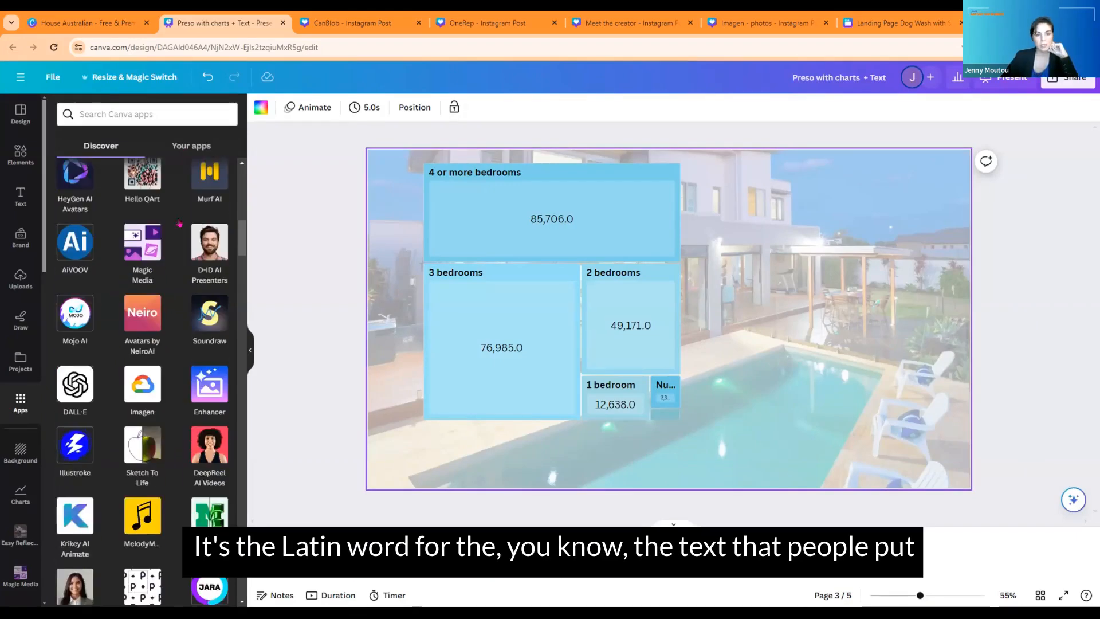
{"action": "scroll", "coordinate": [179, 222], "scroll_direction": "down", "scroll_amount": 5}
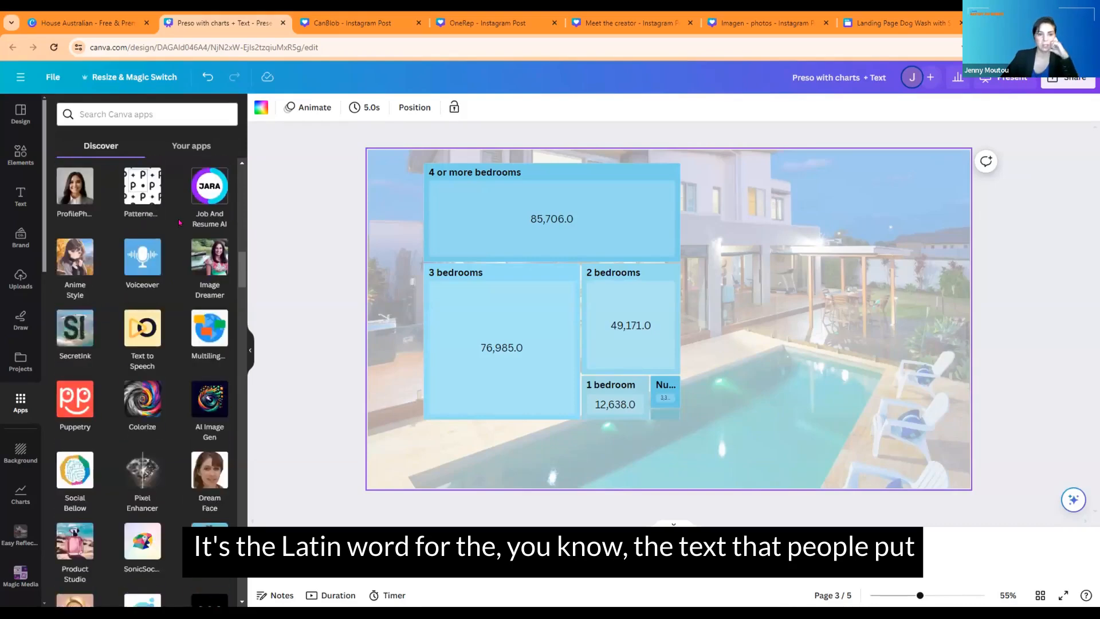
{"action": "scroll", "coordinate": [179, 223], "scroll_direction": "down", "scroll_amount": 2}
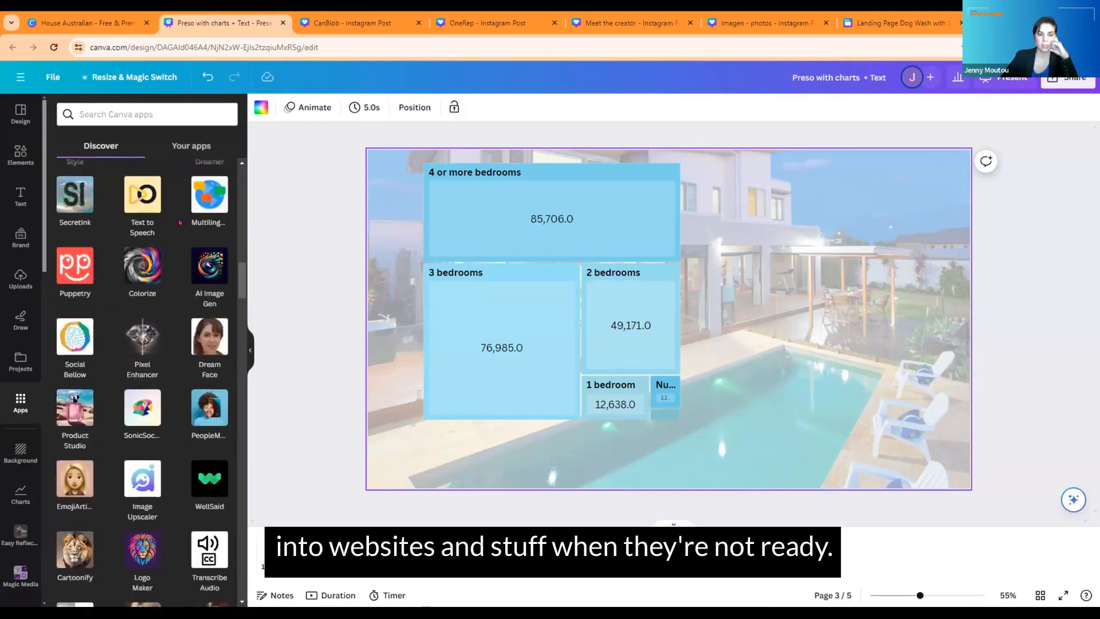
{"action": "scroll", "coordinate": [179, 223], "scroll_direction": "down", "scroll_amount": 4}
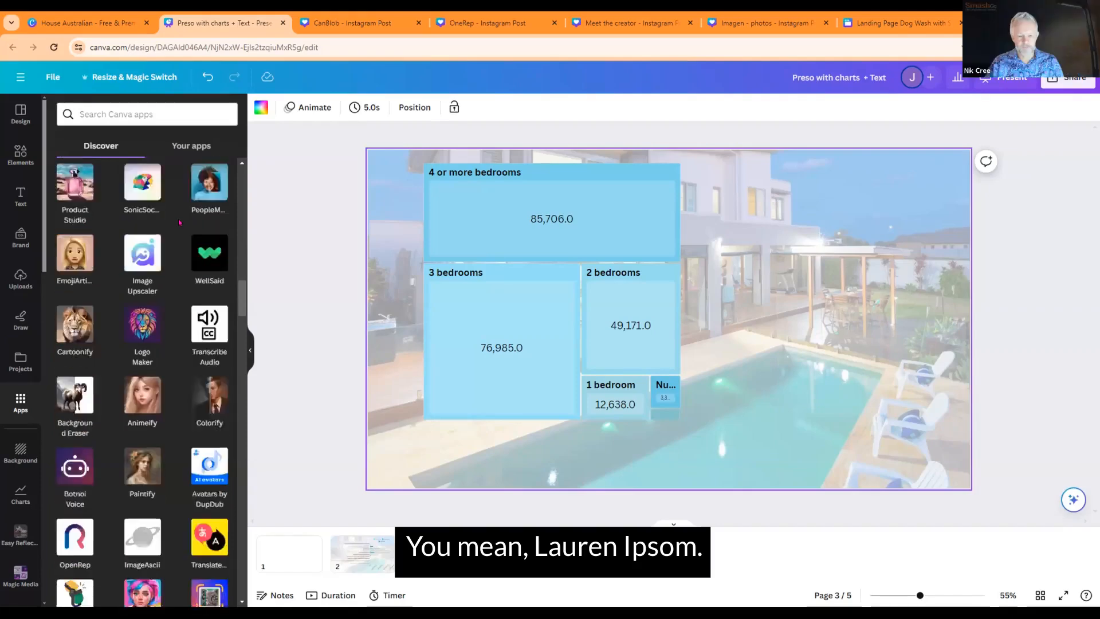
{"action": "scroll", "coordinate": [179, 223], "scroll_direction": "down", "scroll_amount": 2}
Search the apps for Lorem Ipsum and open the CanLorem placeholder text app.
{"action": "left_click", "coordinate": [143, 120]}
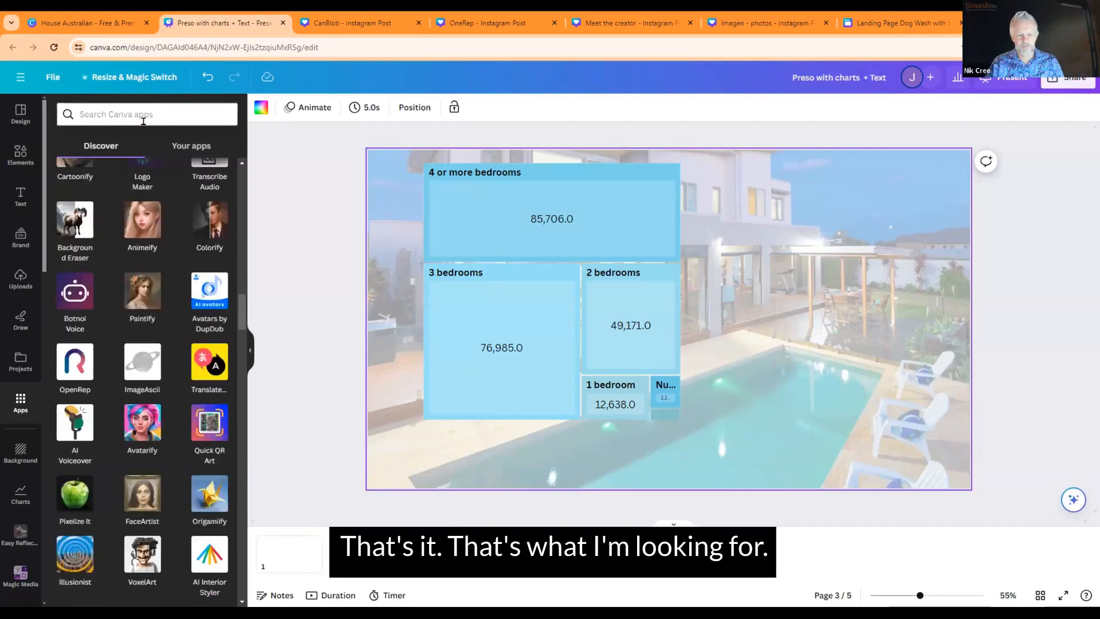
{"action": "type", "text": "lorem"}
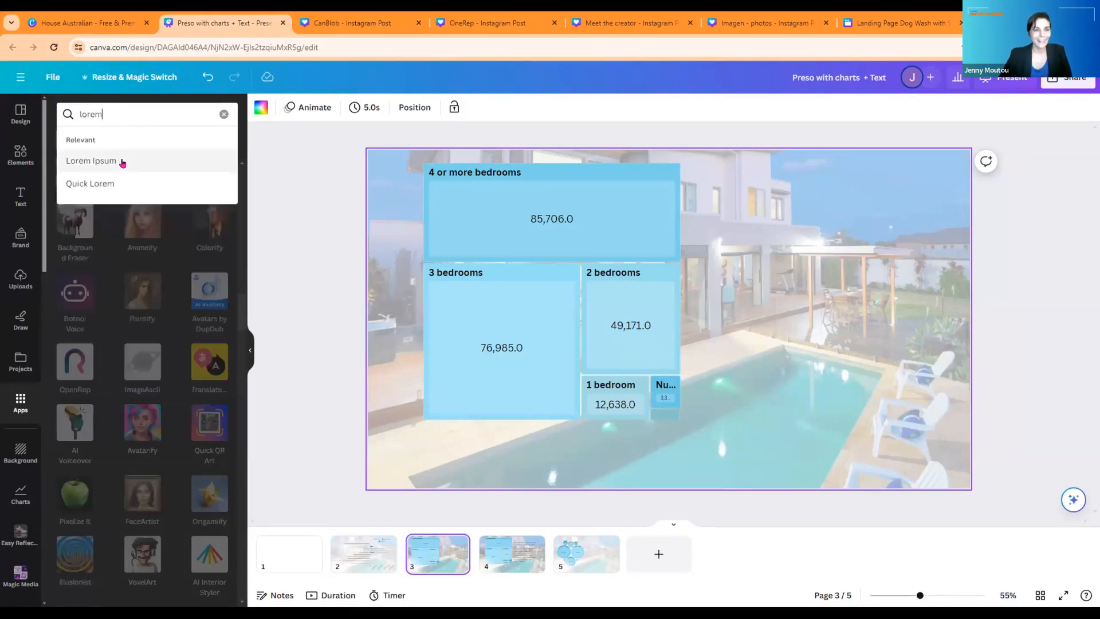
{"action": "left_click", "coordinate": [123, 162]}
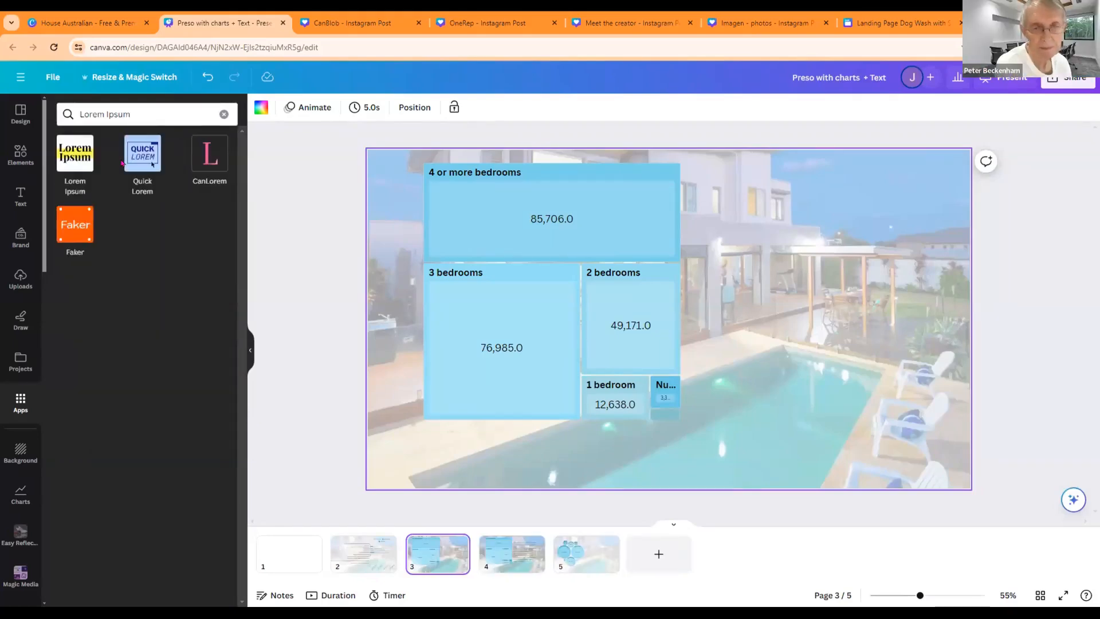
{"action": "left_click", "coordinate": [206, 155]}
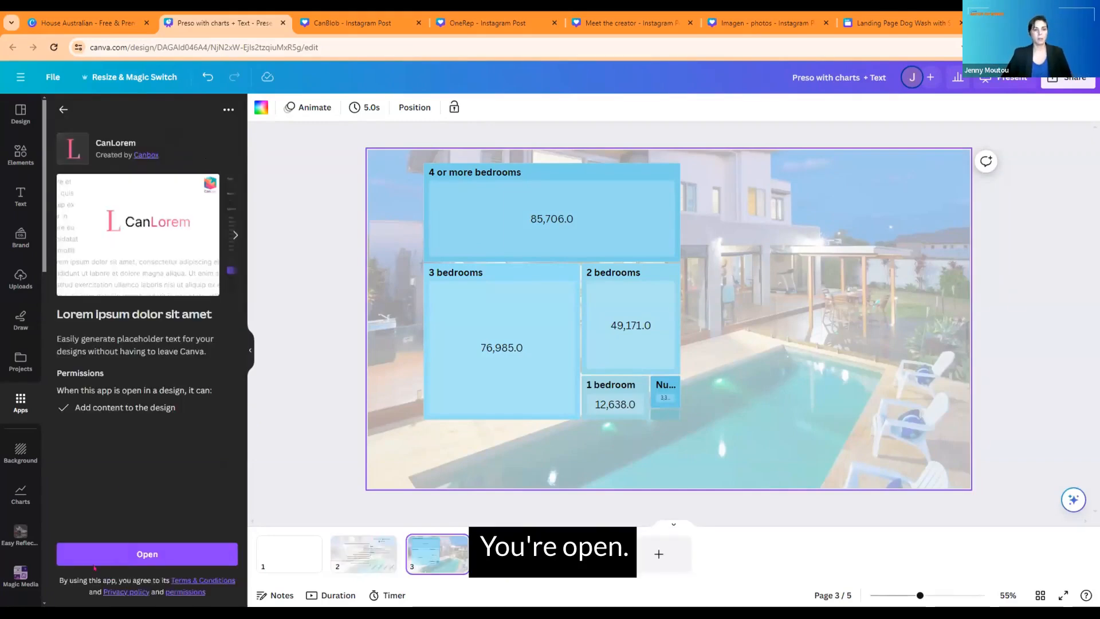
{"action": "left_click", "coordinate": [143, 551]}
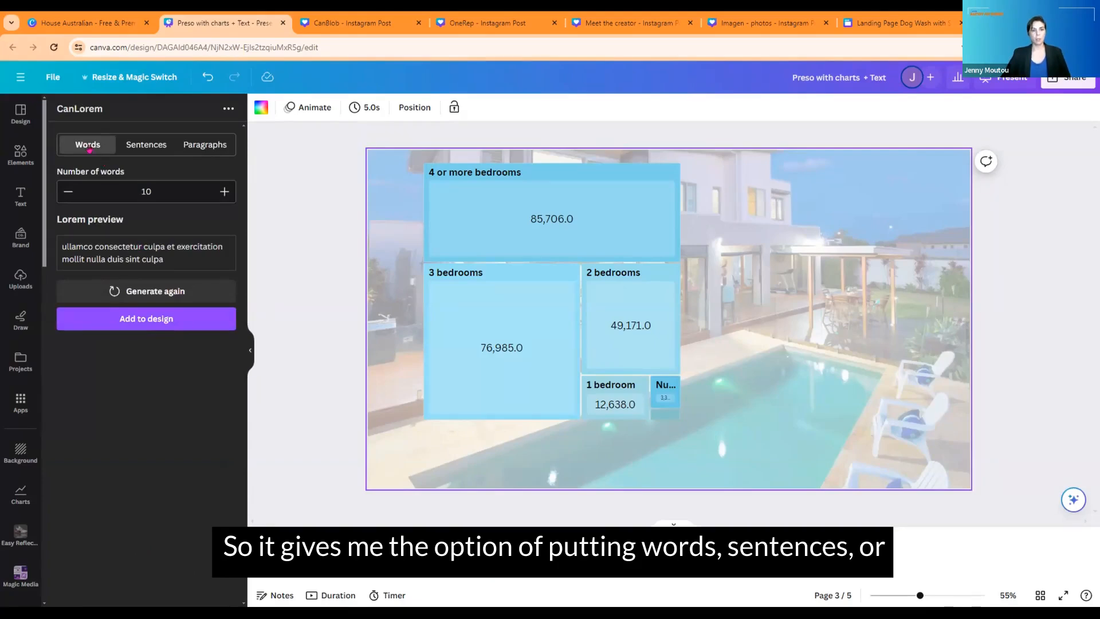
Switch CanLorem from words through sentences to paragraphs, preview 3 paragraphs, and set the number of paragraphs back to 1.
{"action": "left_click", "coordinate": [146, 145]}
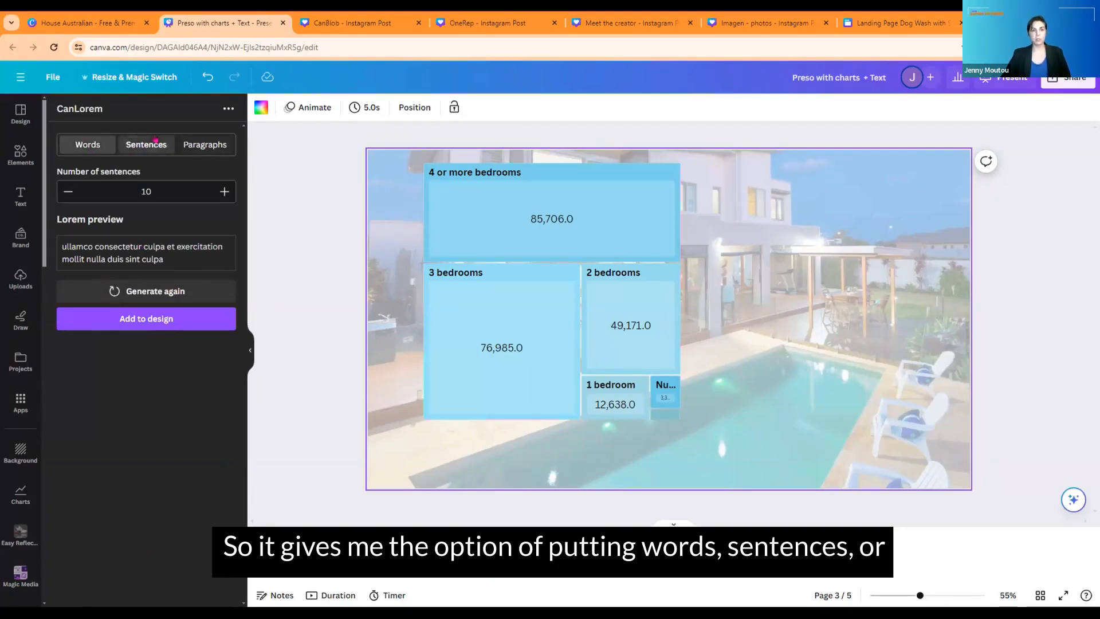
{"action": "left_click", "coordinate": [204, 144]}
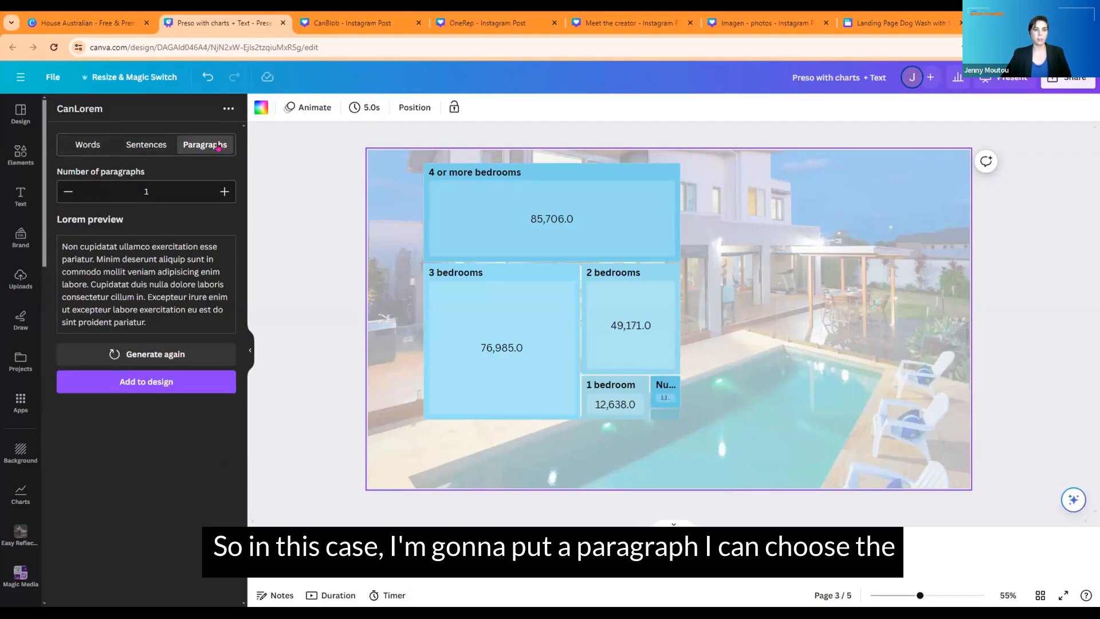
{"action": "left_click", "coordinate": [71, 193]}
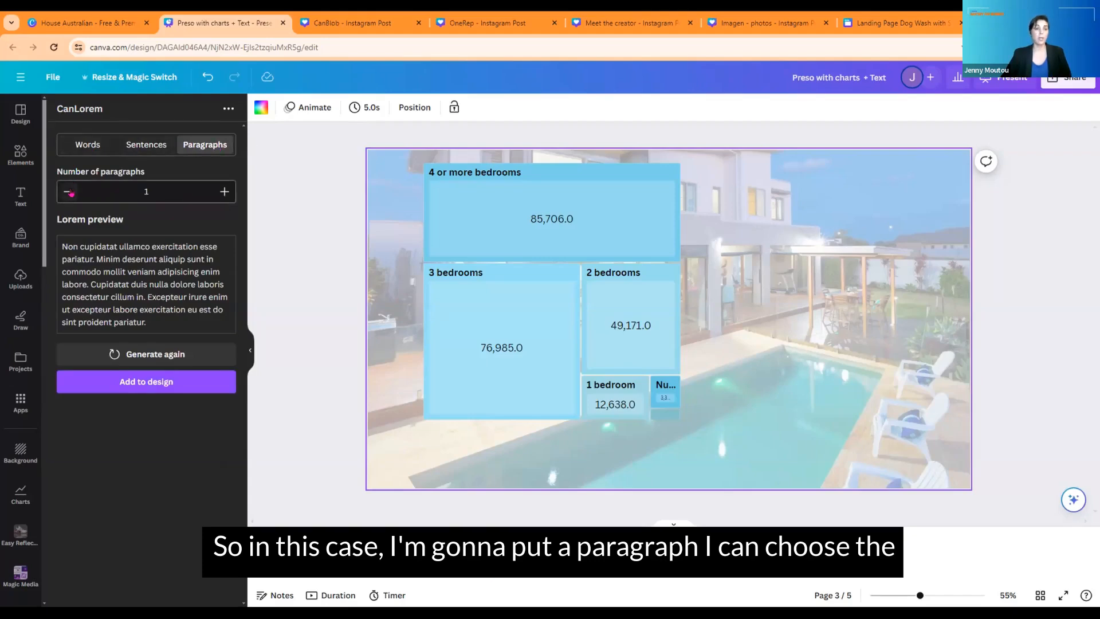
{"action": "left_click", "coordinate": [224, 191]}
{"action": "left_click", "coordinate": [224, 191]}
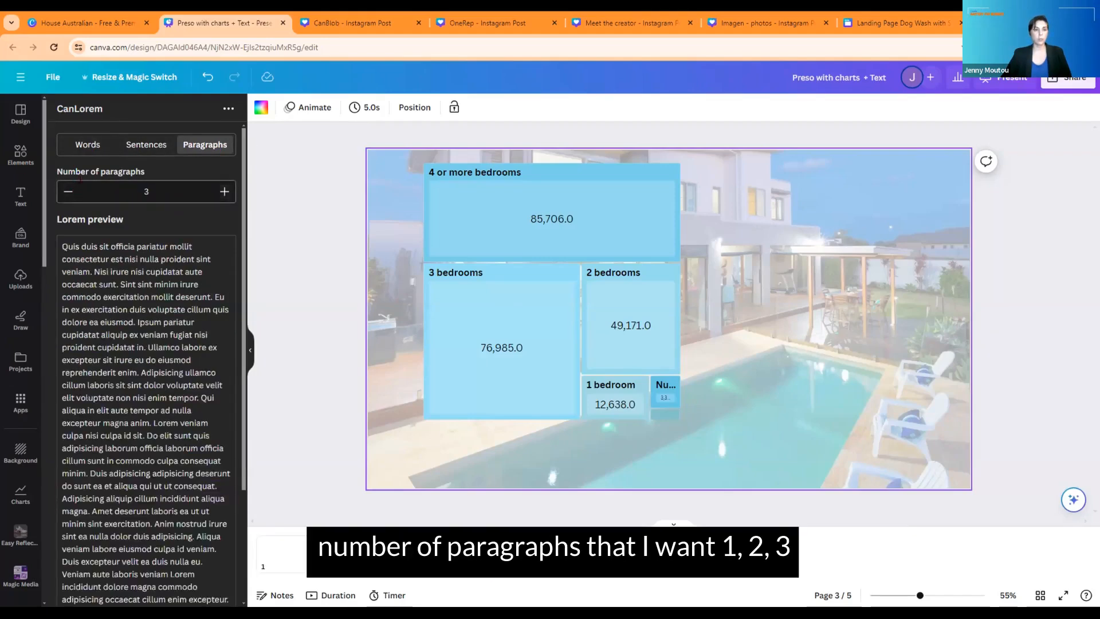
{"action": "left_click", "coordinate": [69, 192]}
{"action": "left_click", "coordinate": [69, 191]}
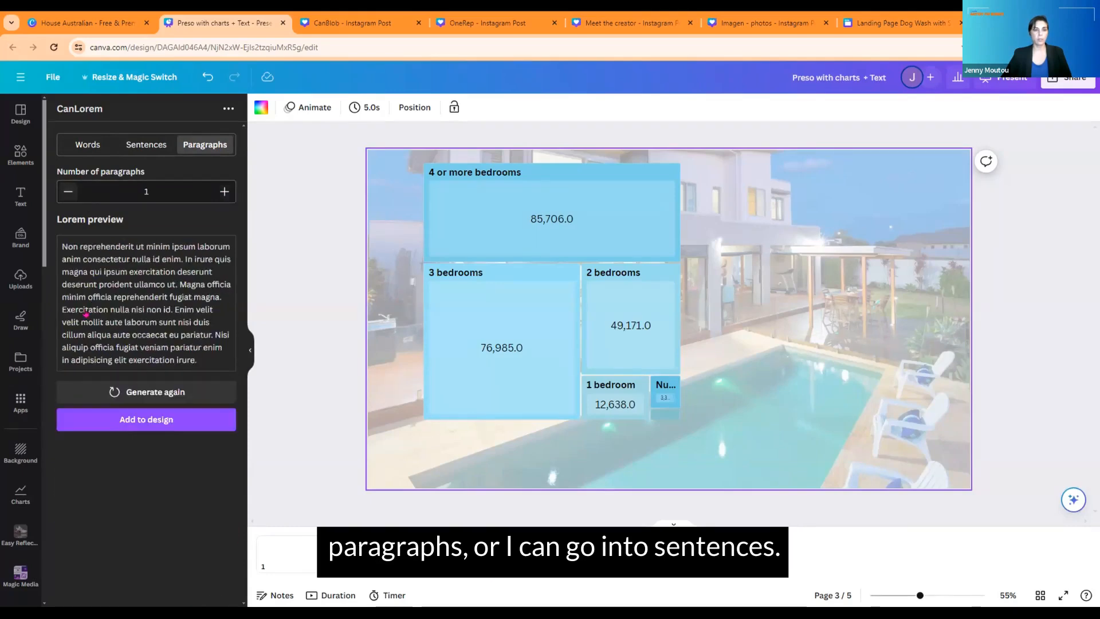
Preview placeholder text as 2 sentences and as 10 words, and switch CanLorem back to 1 paragraph.
{"action": "left_click", "coordinate": [146, 145]}
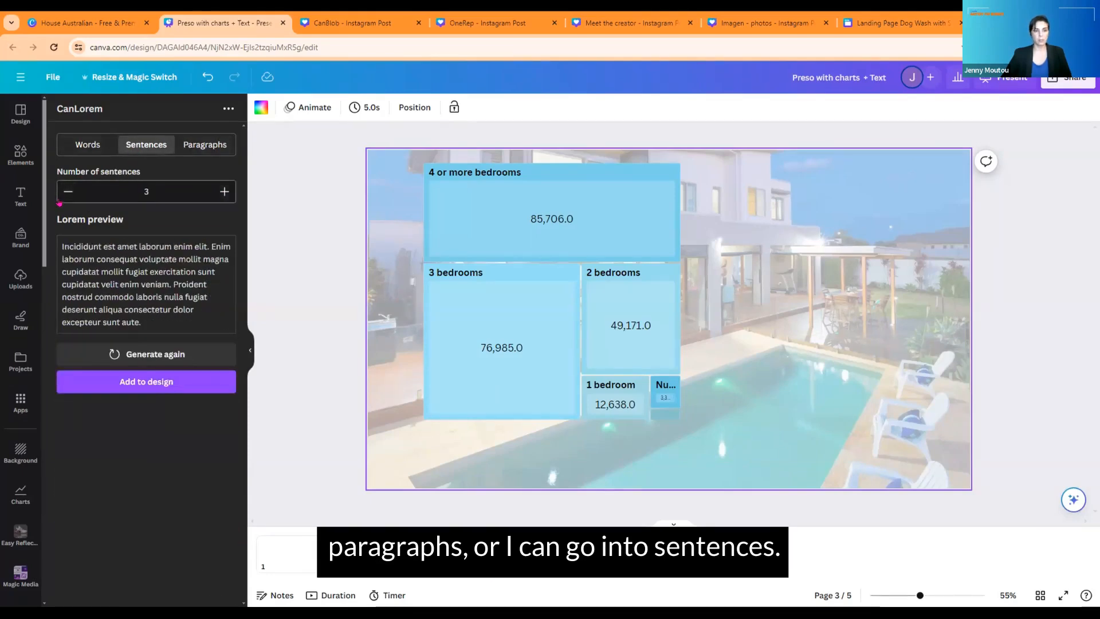
{"action": "left_click", "coordinate": [67, 192]}
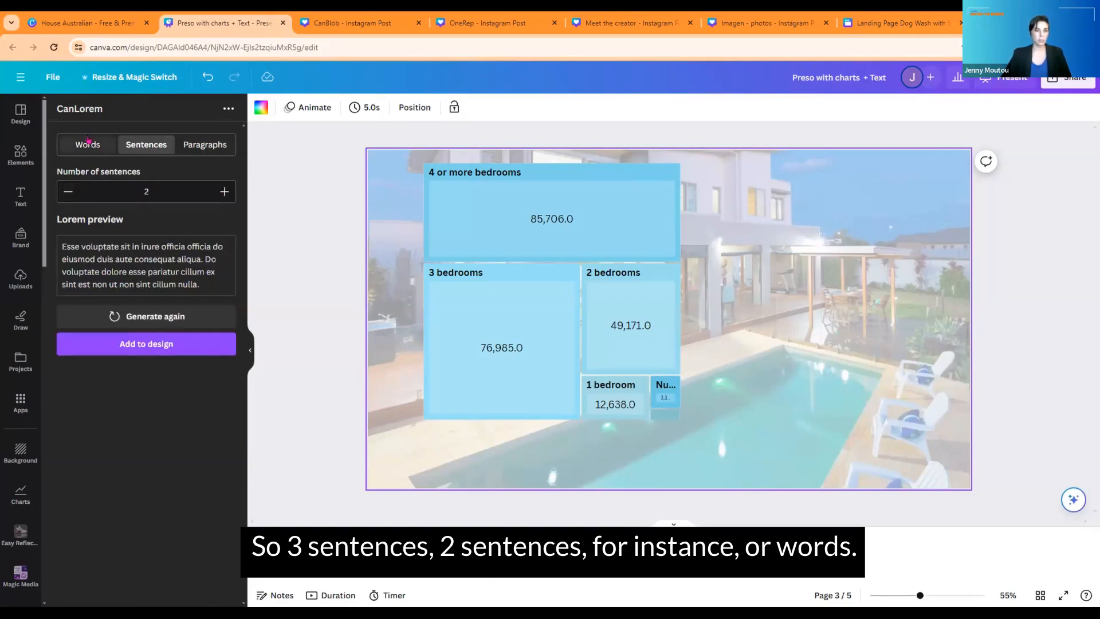
{"action": "left_click", "coordinate": [88, 143]}
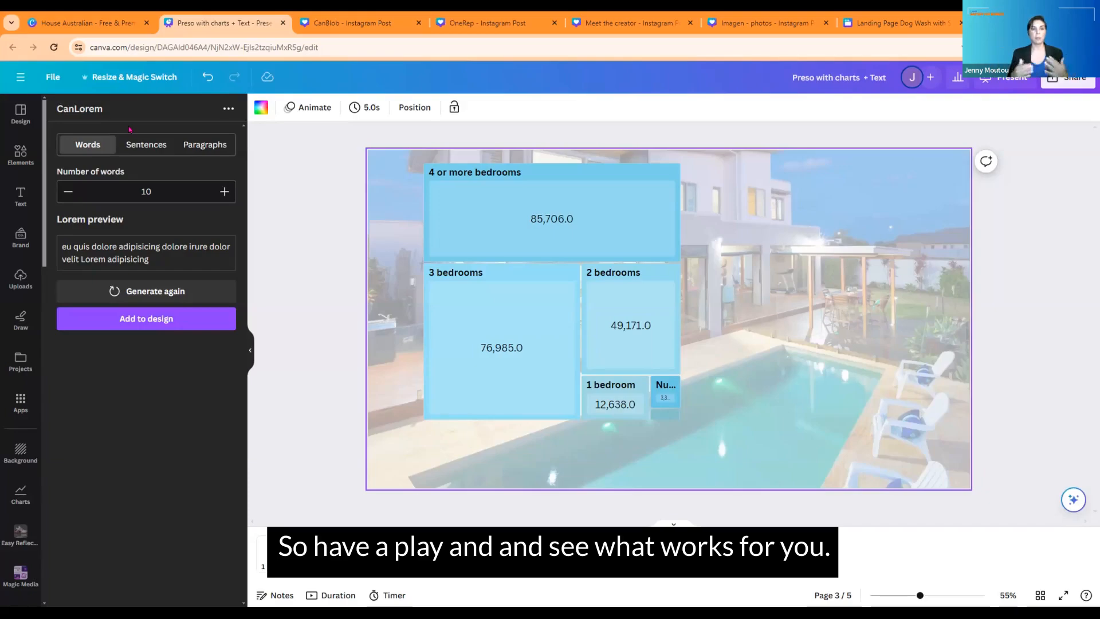
{"action": "left_click", "coordinate": [205, 144]}
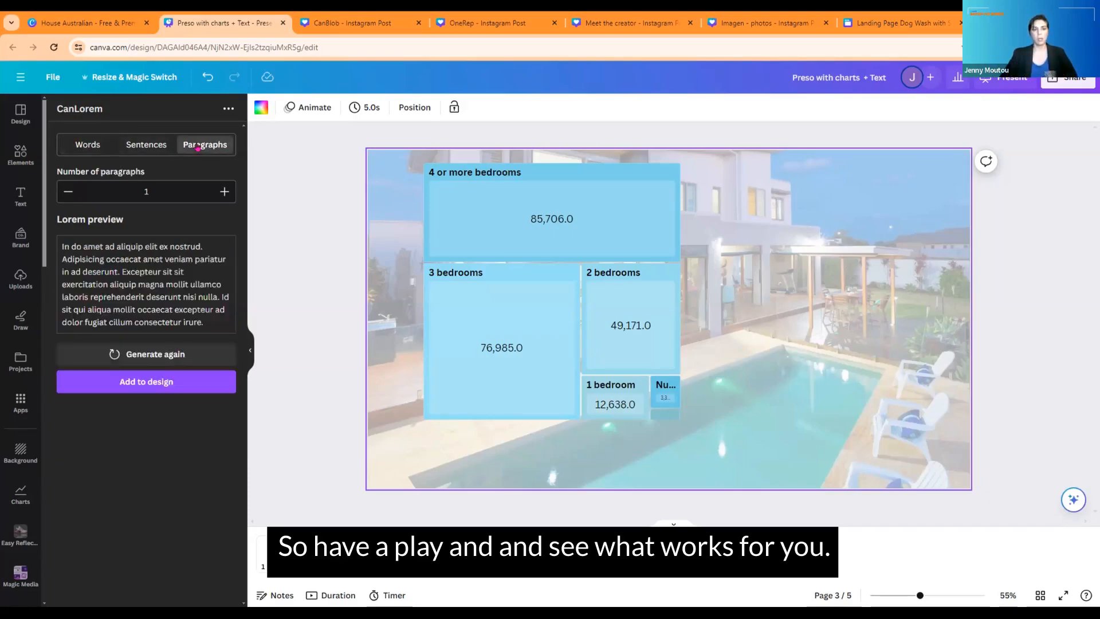
Add the CanLorem paragraph to page 3, make it bold, move it beside the treemap chart and enlarge it to text size 31.9.
{"action": "left_click", "coordinate": [126, 386]}
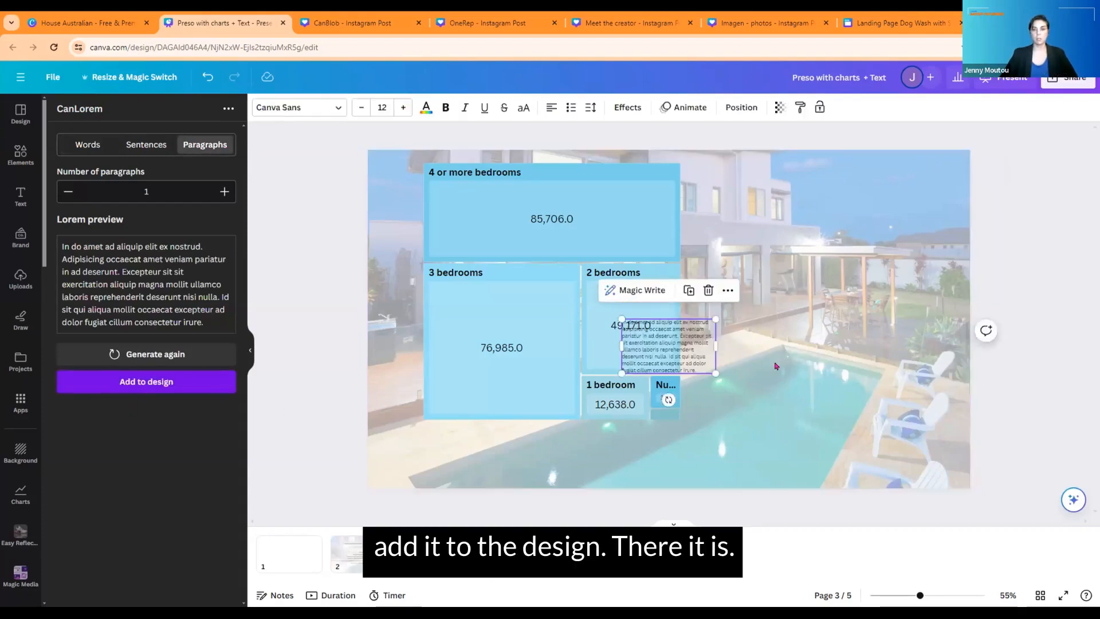
{"action": "left_click_drag", "start_coordinate": [717, 321], "coordinate": [861, 236]}
{"action": "left_click", "coordinate": [445, 107]}
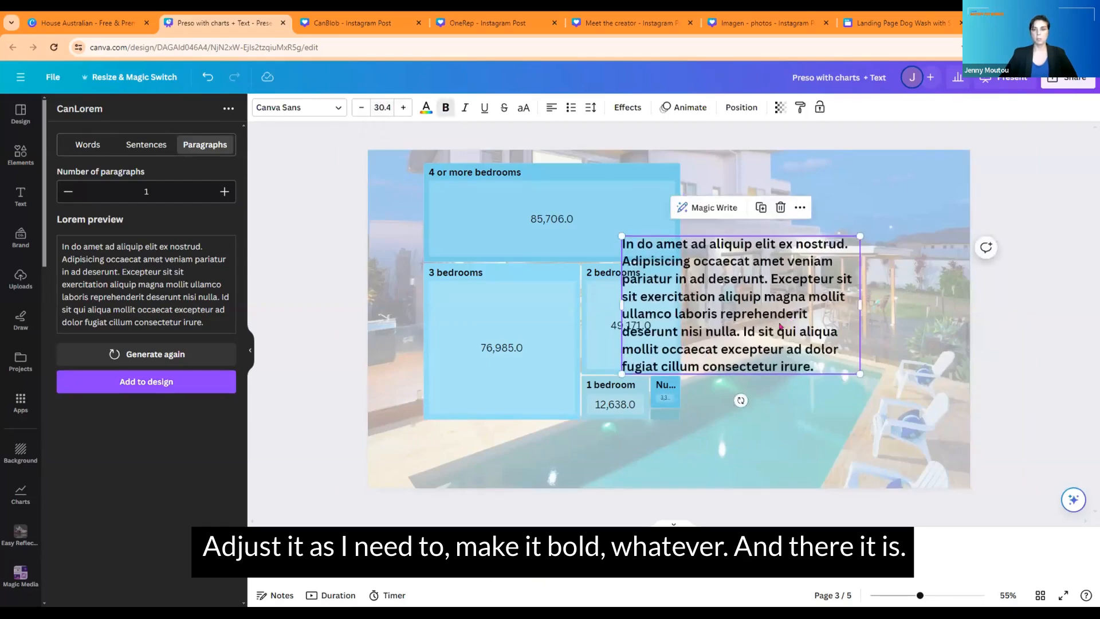
{"action": "left_click_drag", "start_coordinate": [796, 318], "coordinate": [844, 232]}
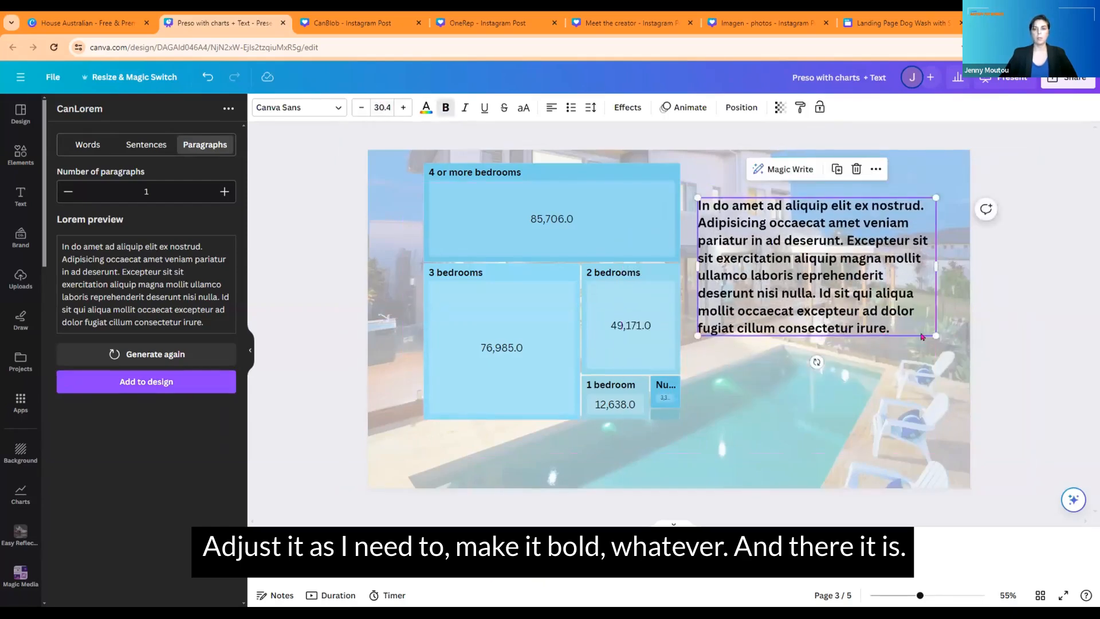
{"action": "left_click_drag", "start_coordinate": [931, 332], "coordinate": [948, 342]}
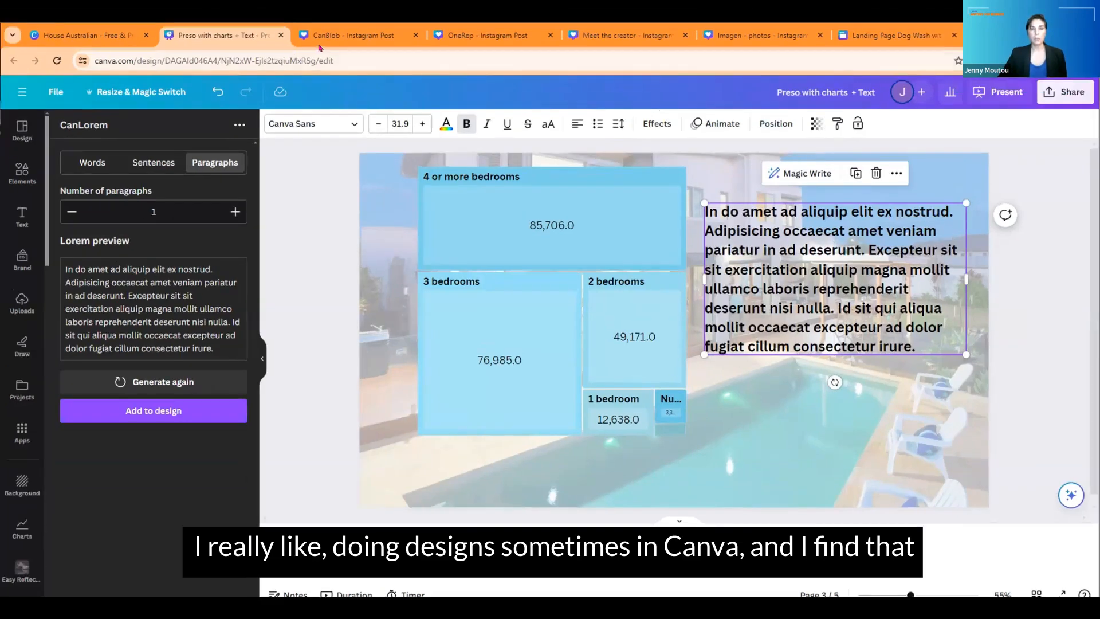
Switch to the CanBlob Instagram post, search the elements for blob and browse all matching graphics.
{"action": "left_click", "coordinate": [352, 23]}
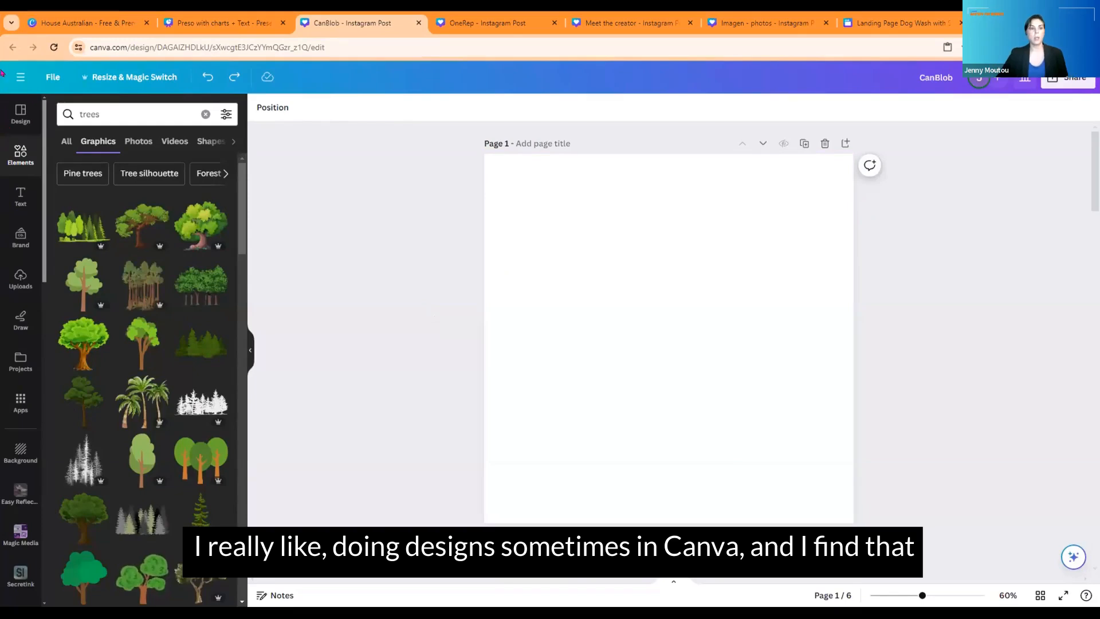
{"action": "left_click", "coordinate": [205, 114]}
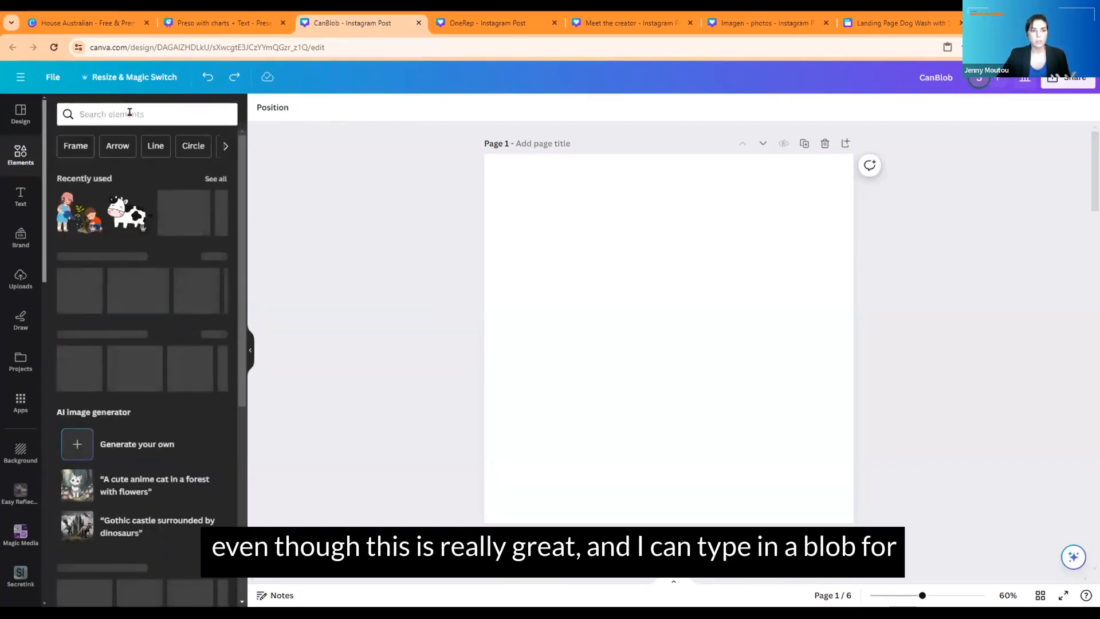
{"action": "left_click", "coordinate": [129, 112]}
{"action": "type", "text": "blob"}
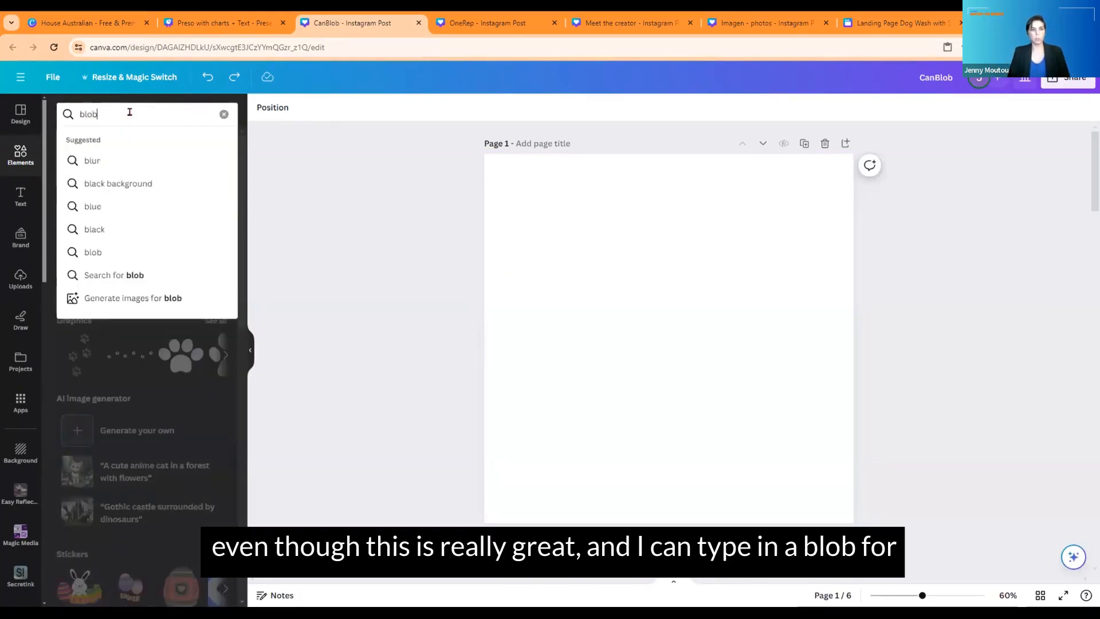
{"action": "key", "text": "Return"}
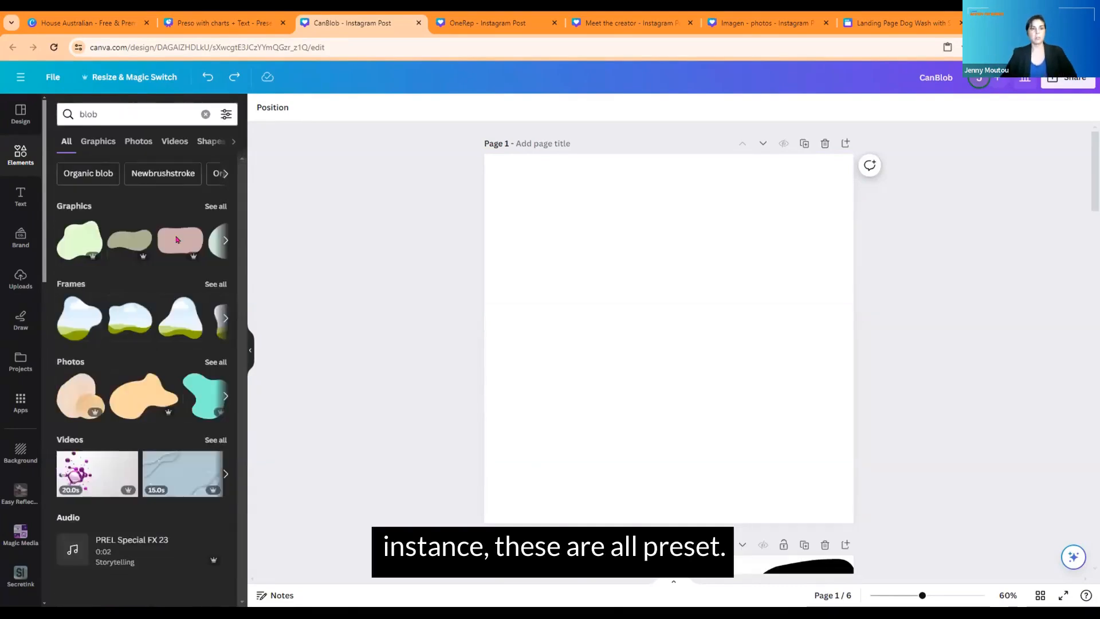
{"action": "left_click", "coordinate": [217, 205]}
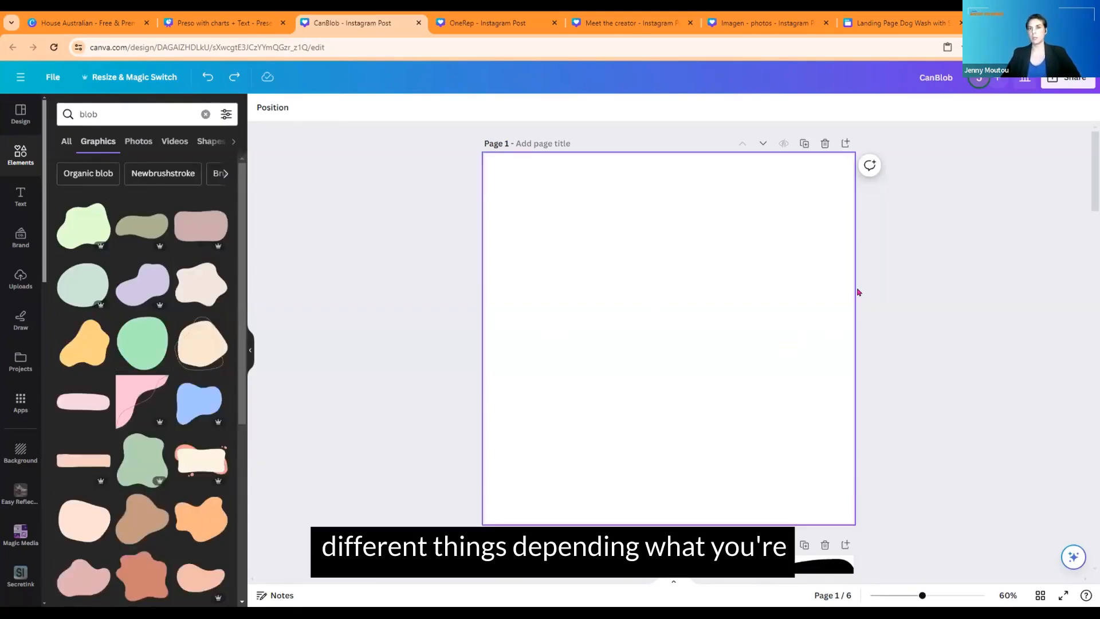
{"action": "scroll", "coordinate": [137, 363], "scroll_direction": "down", "scroll_amount": 5}
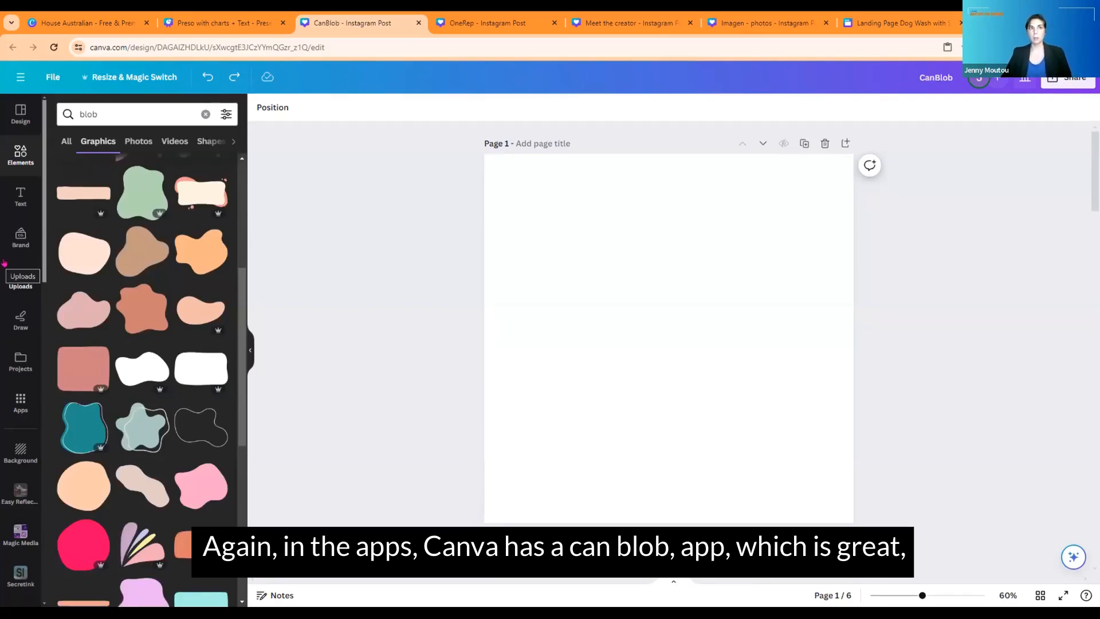
Browse the Canva apps down through the AI-powered section.
{"action": "left_click", "coordinate": [21, 403]}
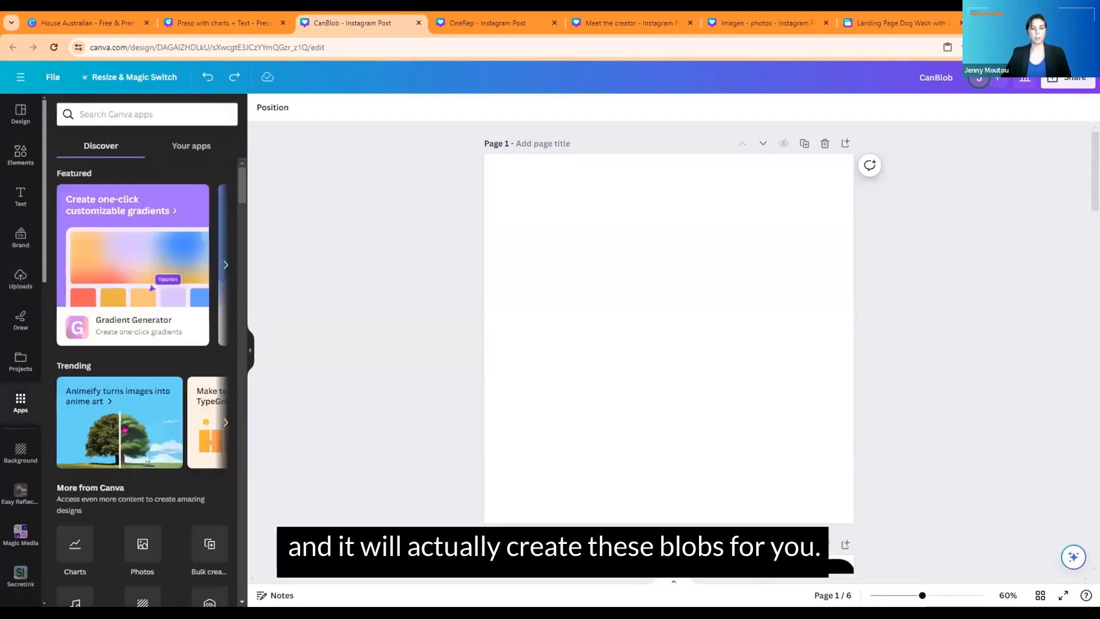
{"action": "scroll", "coordinate": [143, 344], "scroll_direction": "down", "scroll_amount": 5}
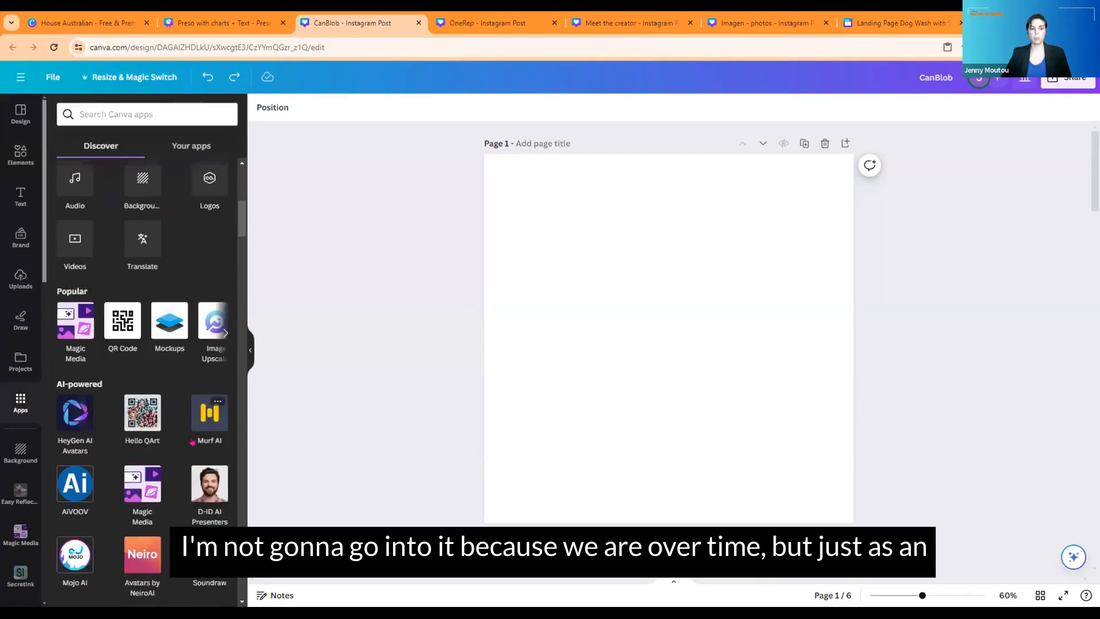
{"action": "scroll", "coordinate": [113, 427], "scroll_direction": "down", "scroll_amount": 5}
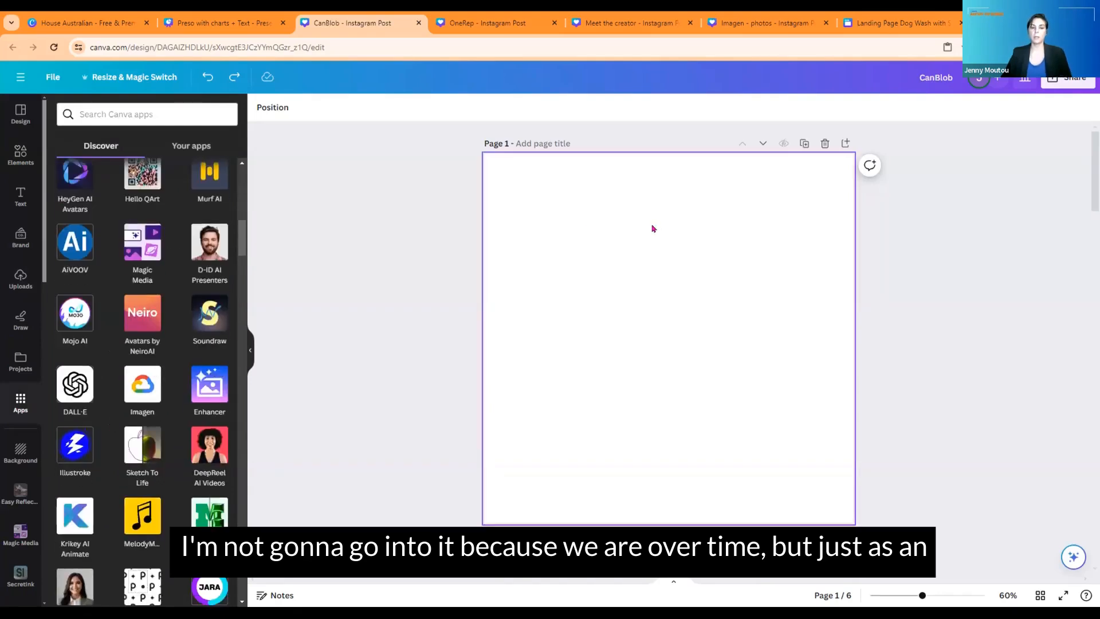
On page 2, recolour the upper middle blob and the lowest middle blob with the SmashGo brand orange.
{"action": "scroll", "coordinate": [646, 229], "scroll_direction": "down", "scroll_amount": 5}
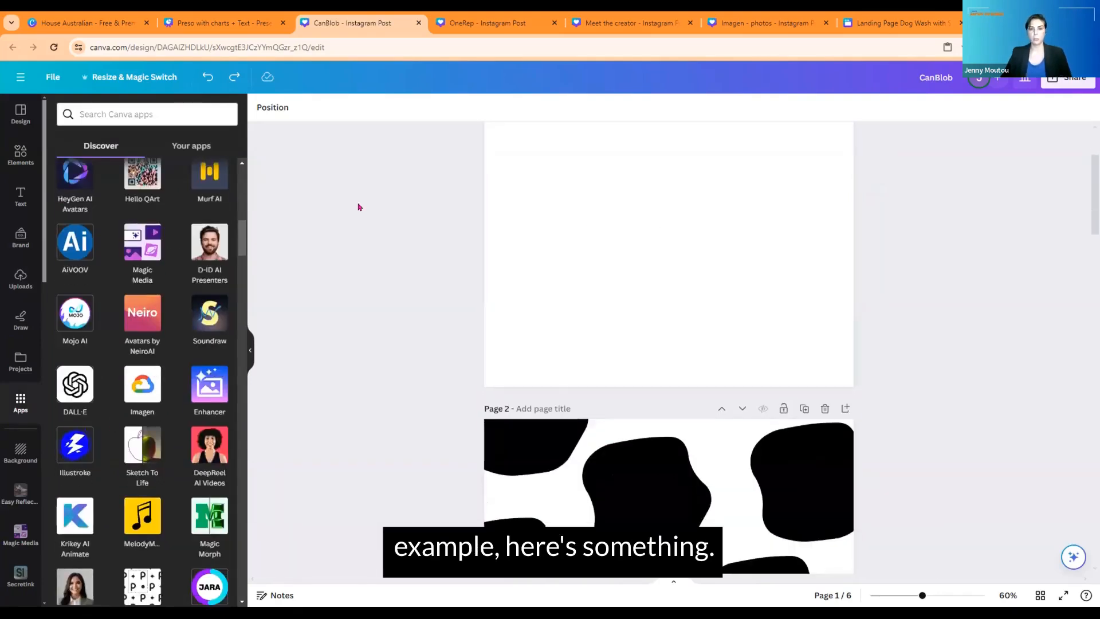
{"action": "scroll", "coordinate": [358, 207], "scroll_direction": "down", "scroll_amount": 2}
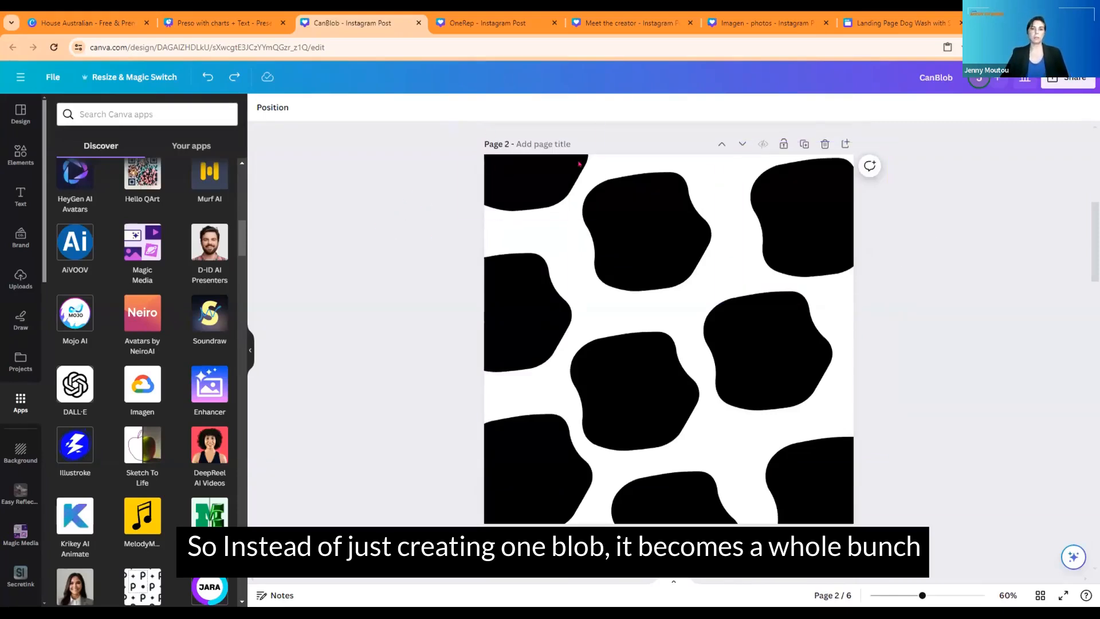
{"action": "left_click", "coordinate": [664, 246]}
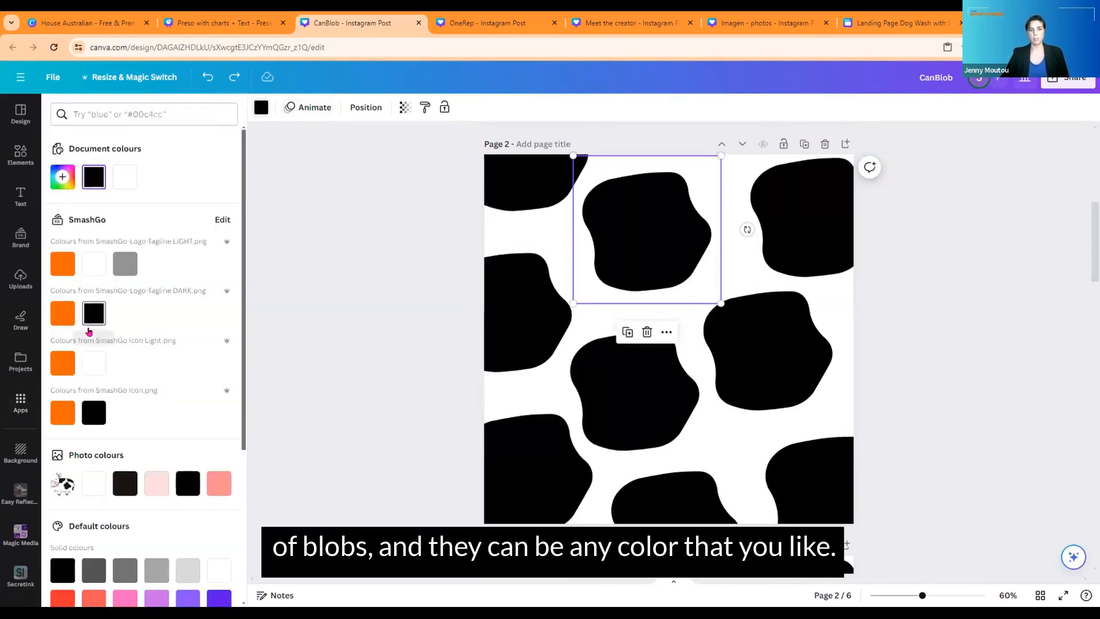
{"action": "left_click", "coordinate": [63, 313]}
{"action": "left_click", "coordinate": [638, 477]}
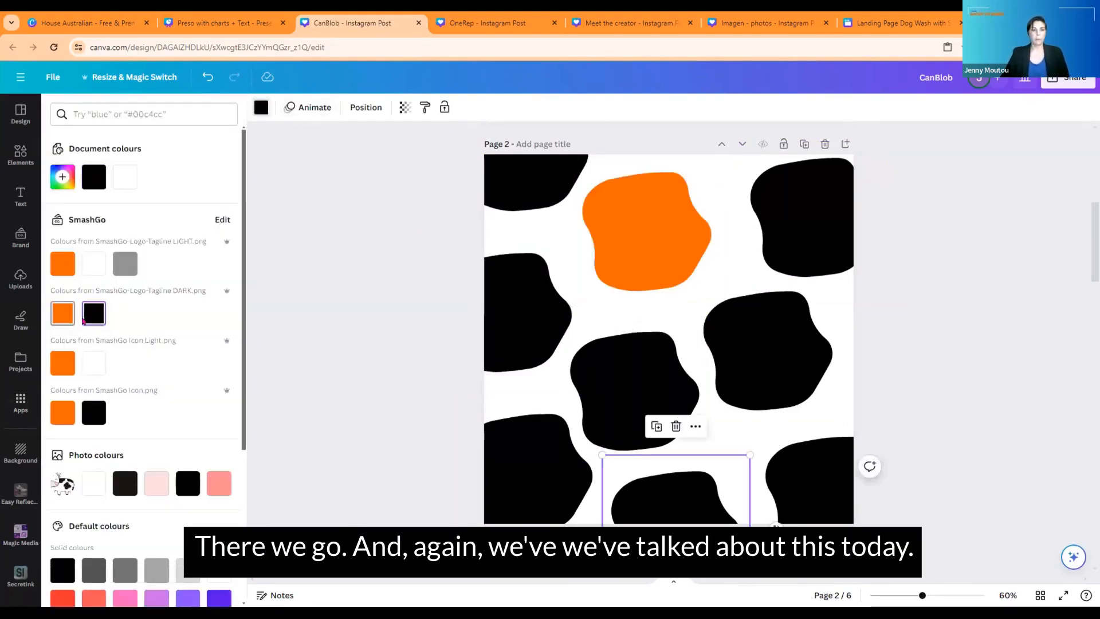
{"action": "left_click", "coordinate": [62, 312]}
{"action": "left_click", "coordinate": [957, 312]}
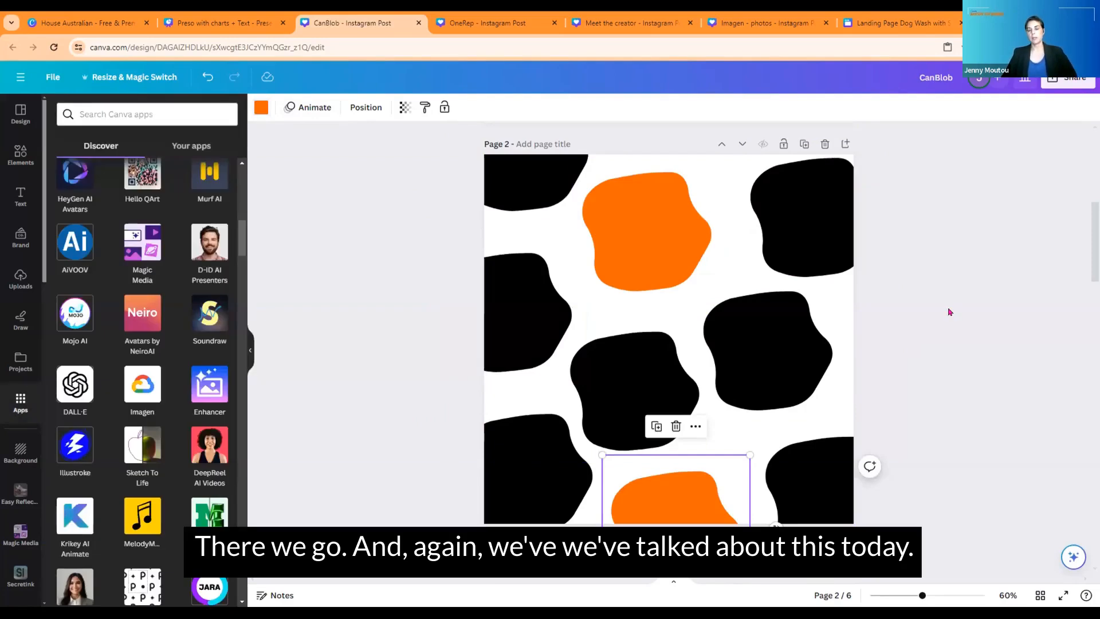
Group all the blobs on page 2 and shift the group slightly up and to the left.
{"action": "left_click", "coordinate": [400, 246]}
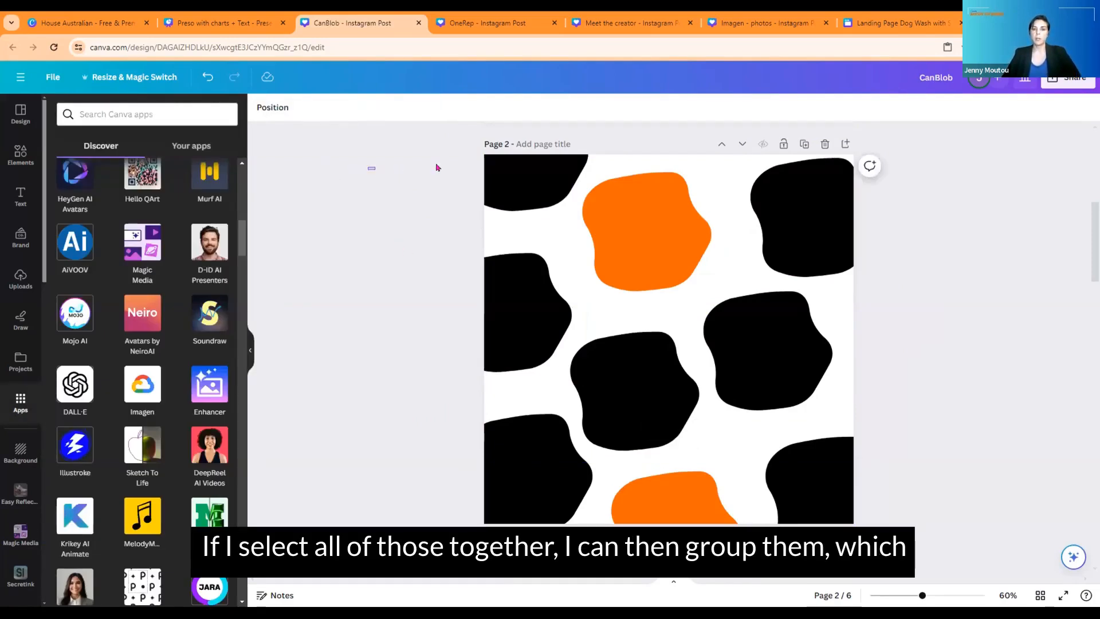
{"action": "left_click_drag", "start_coordinate": [367, 167], "coordinate": [948, 499]}
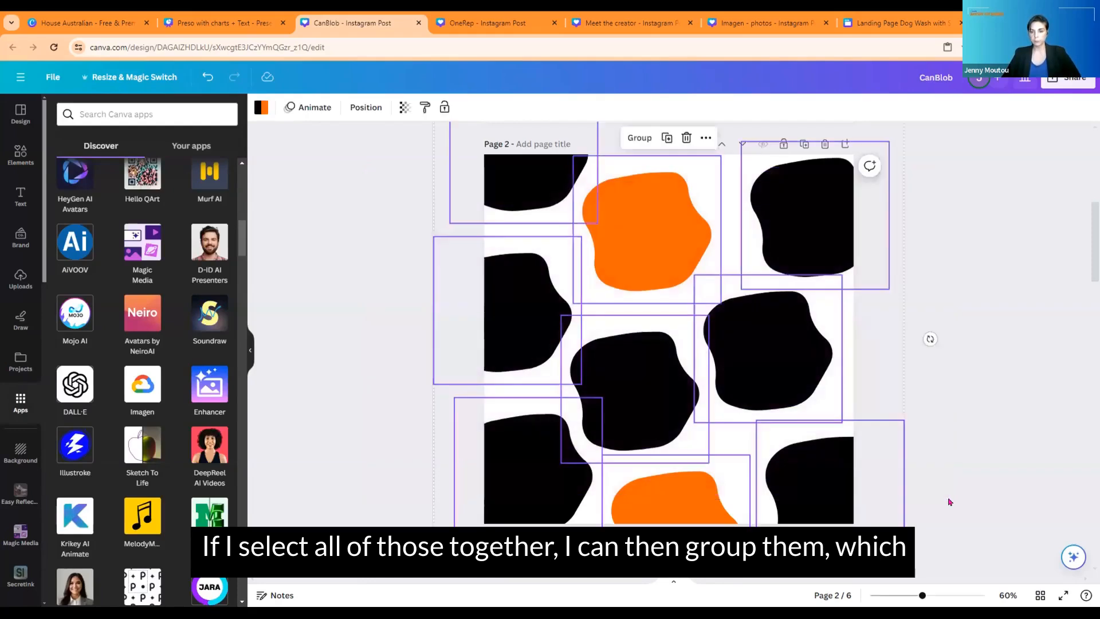
{"action": "left_click", "coordinate": [639, 137]}
{"action": "left_click_drag", "start_coordinate": [472, 230], "coordinate": [614, 228]}
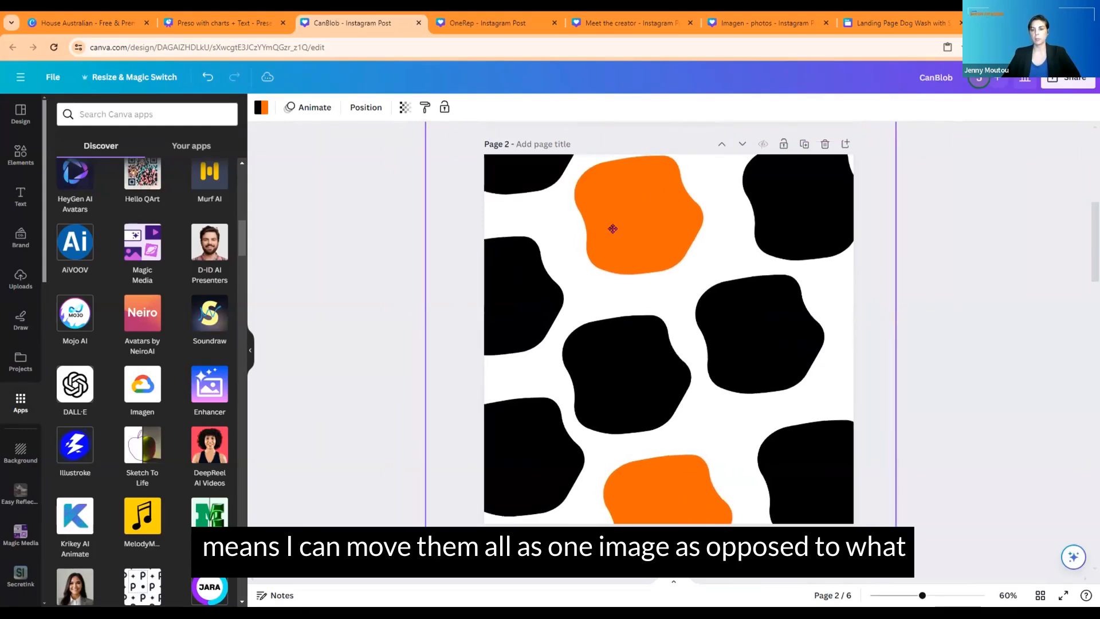
{"action": "left_click", "coordinate": [949, 264]}
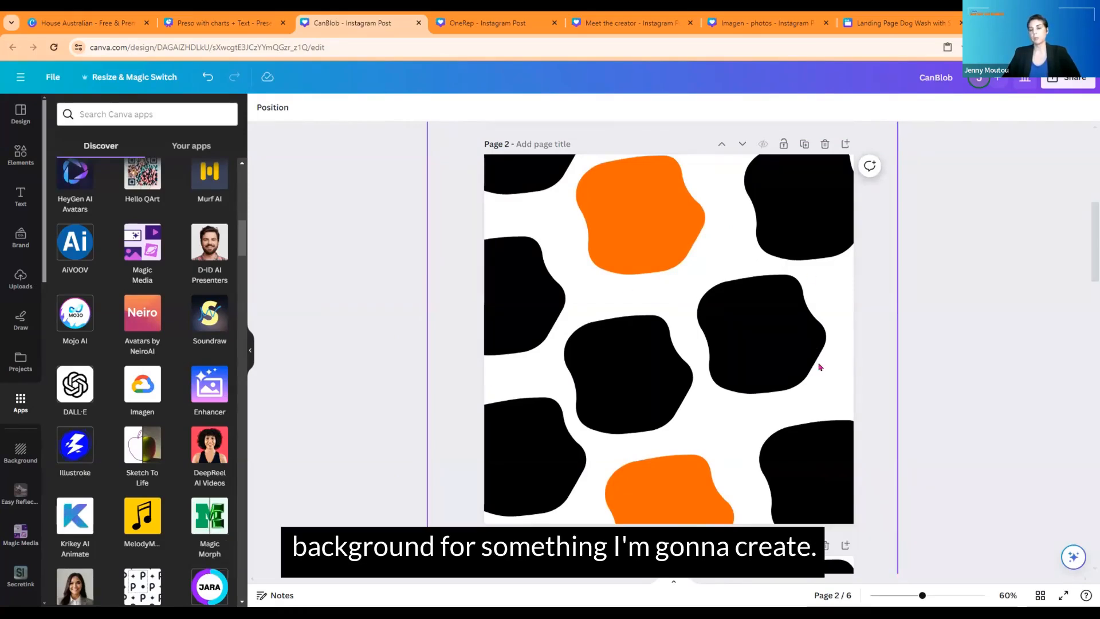
Go to page 5 with the cow over the grey blobs and search the elements for cow.
{"action": "scroll", "coordinate": [819, 367], "scroll_direction": "down", "scroll_amount": 10}
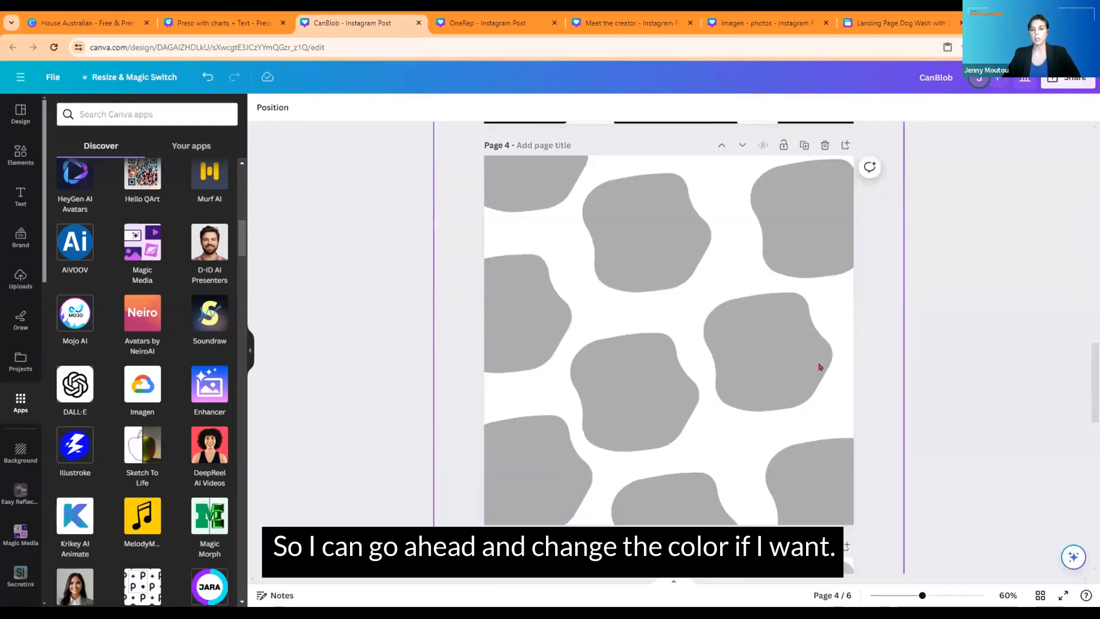
{"action": "scroll", "coordinate": [819, 367], "scroll_direction": "down", "scroll_amount": 3}
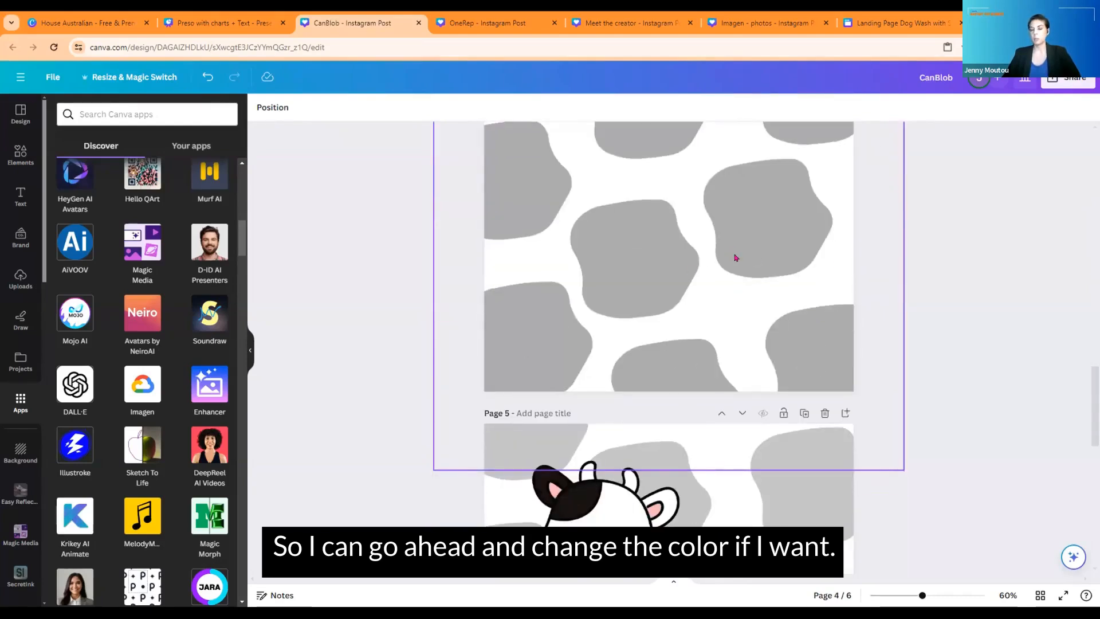
{"action": "scroll", "coordinate": [725, 238], "scroll_direction": "down", "scroll_amount": 5}
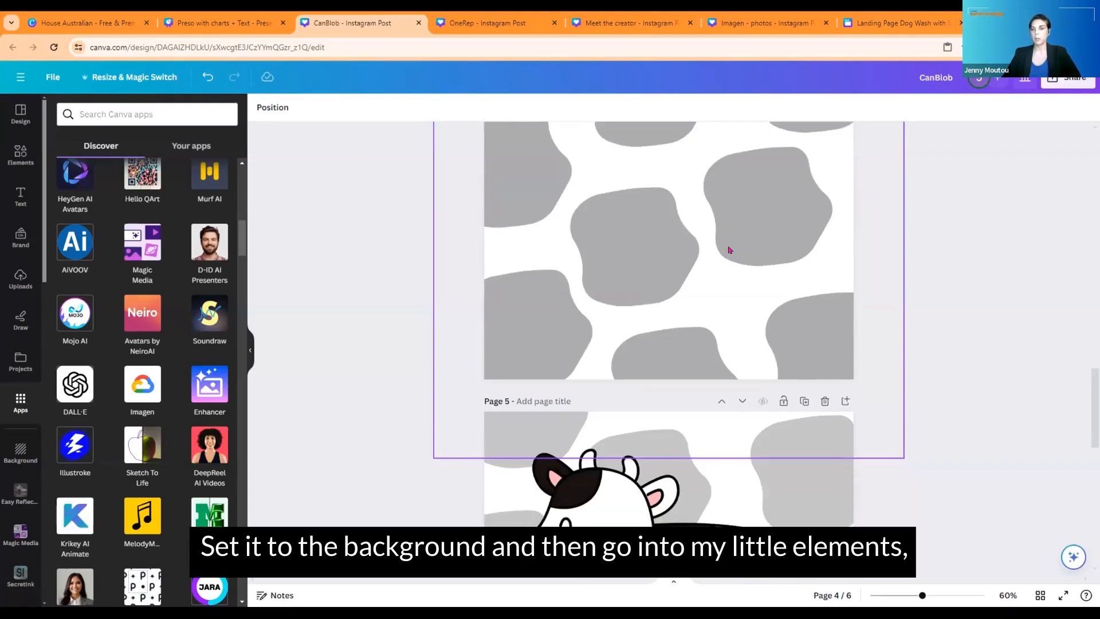
{"action": "left_click", "coordinate": [21, 154]}
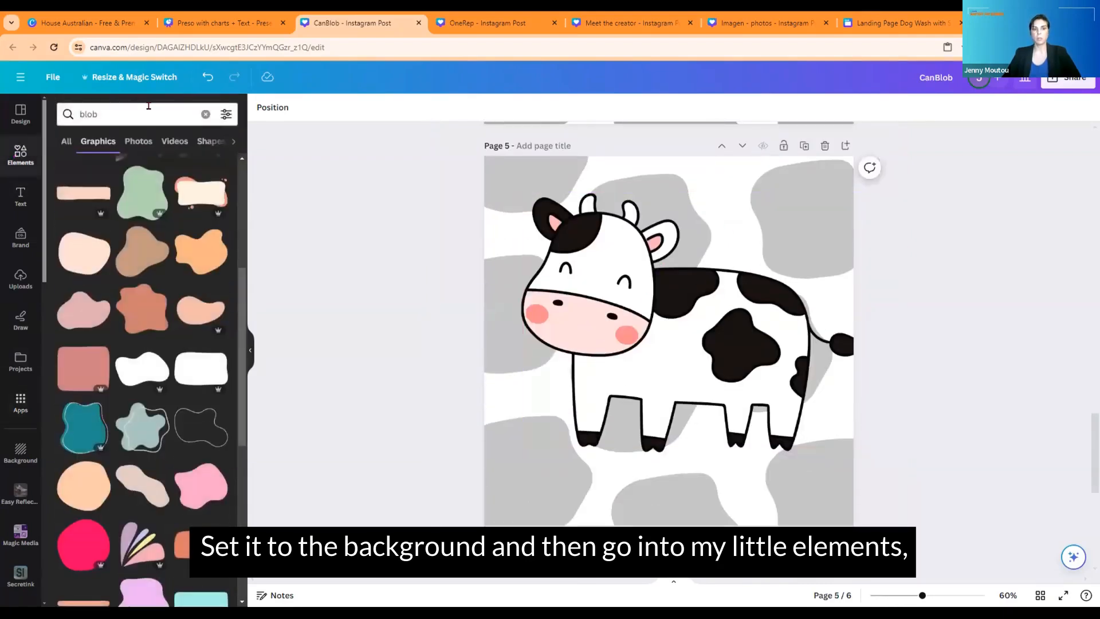
{"action": "left_click", "coordinate": [204, 115]}
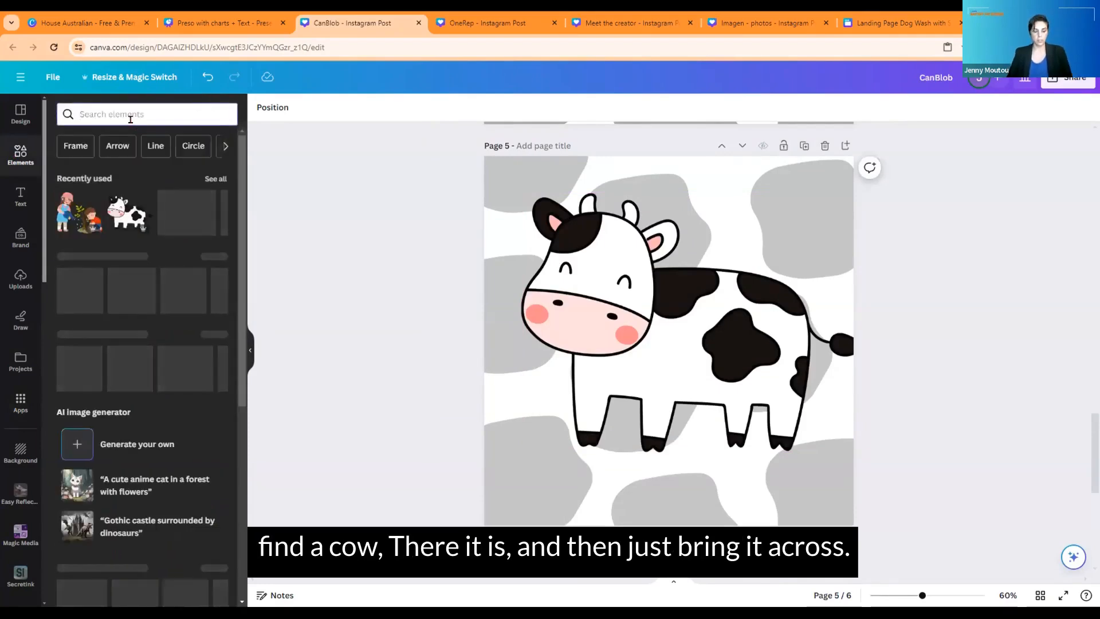
{"action": "type", "text": "cow"}
{"action": "key", "text": "Return"}
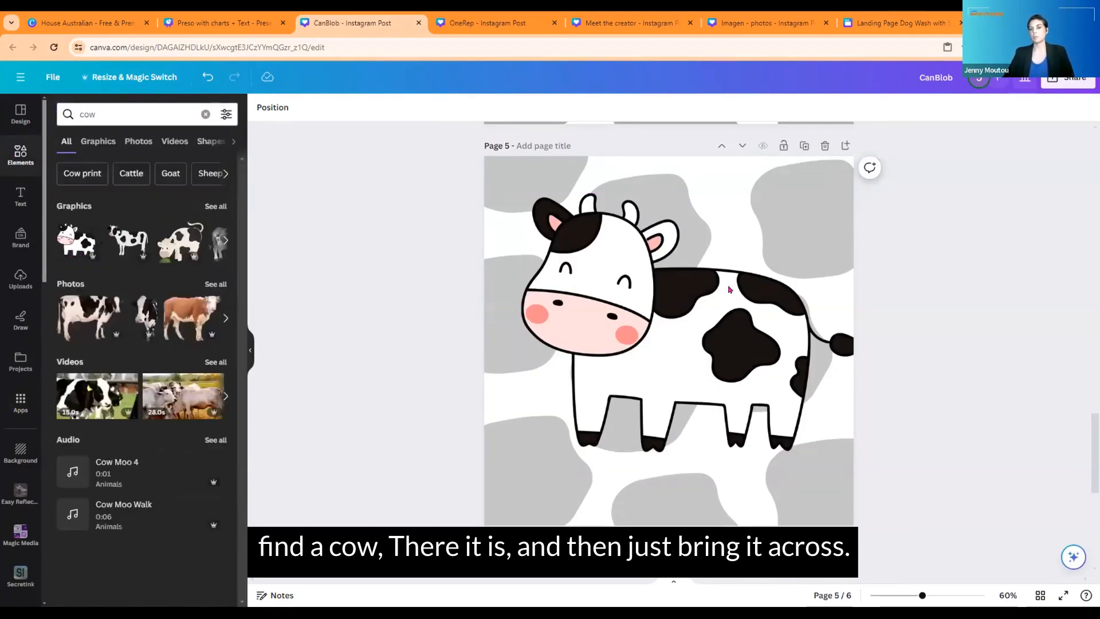
Replace the large cow on page 5 with a small cow graphic and shift the grey blob background slightly up and left.
{"action": "left_click_drag", "start_coordinate": [727, 295], "coordinate": [708, 316]}
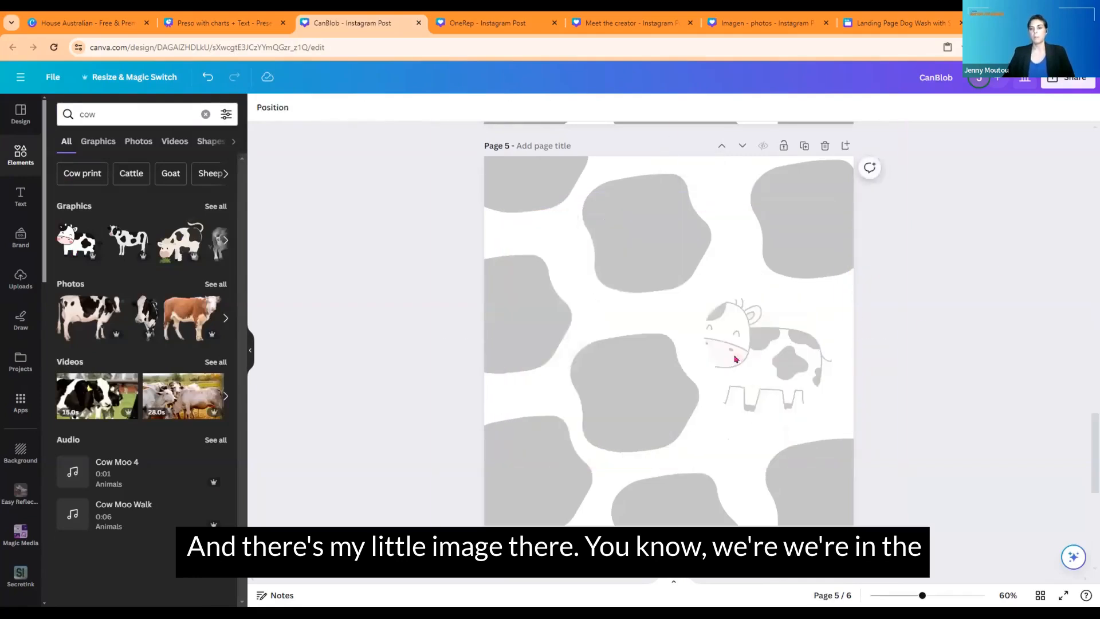
{"action": "left_click", "coordinate": [769, 346]}
{"action": "left_click_drag", "start_coordinate": [771, 341], "coordinate": [742, 306]}
{"action": "scroll", "coordinate": [728, 229], "scroll_direction": "up", "scroll_amount": 5}
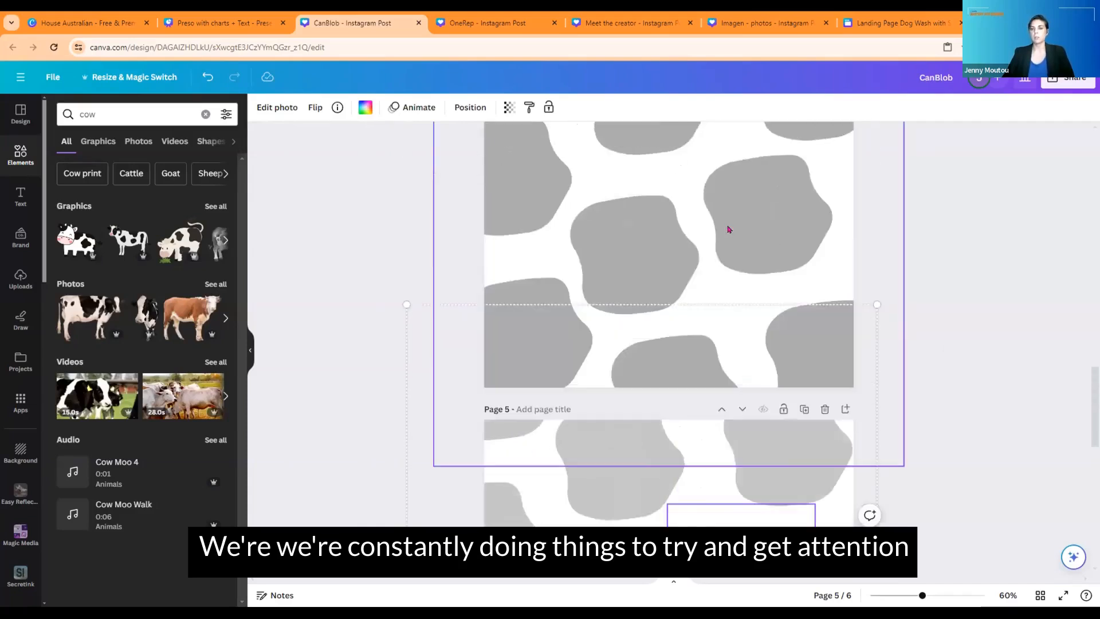
{"action": "scroll", "coordinate": [728, 229], "scroll_direction": "up", "scroll_amount": 10}
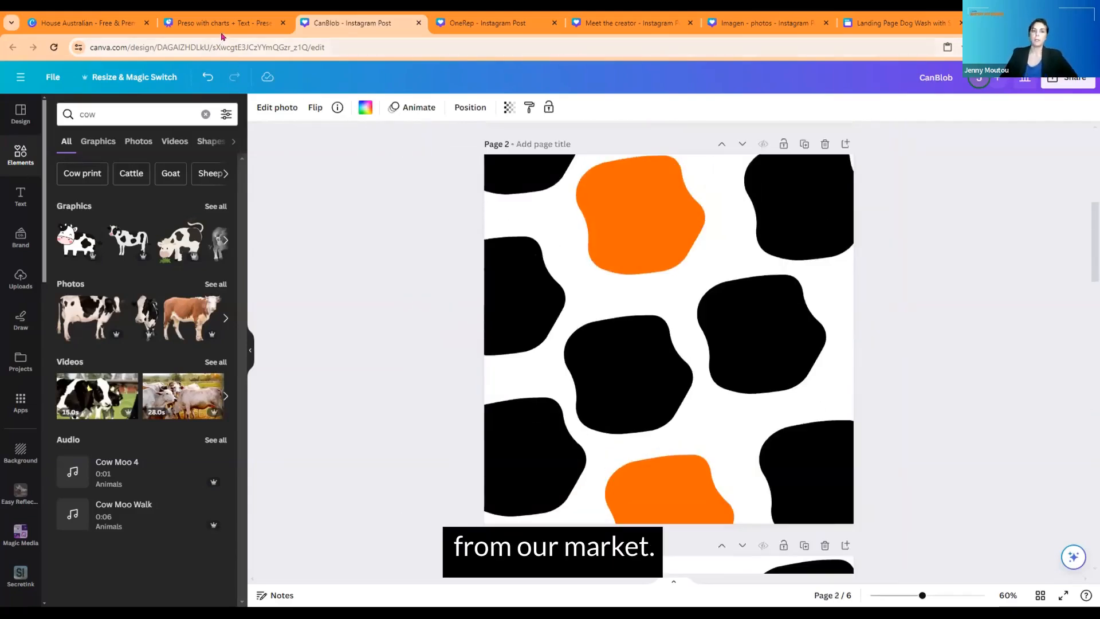
Return to the charts and text presentation, switch to the House Australian photo search and open the Canva home page from there.
{"action": "left_click", "coordinate": [217, 26]}
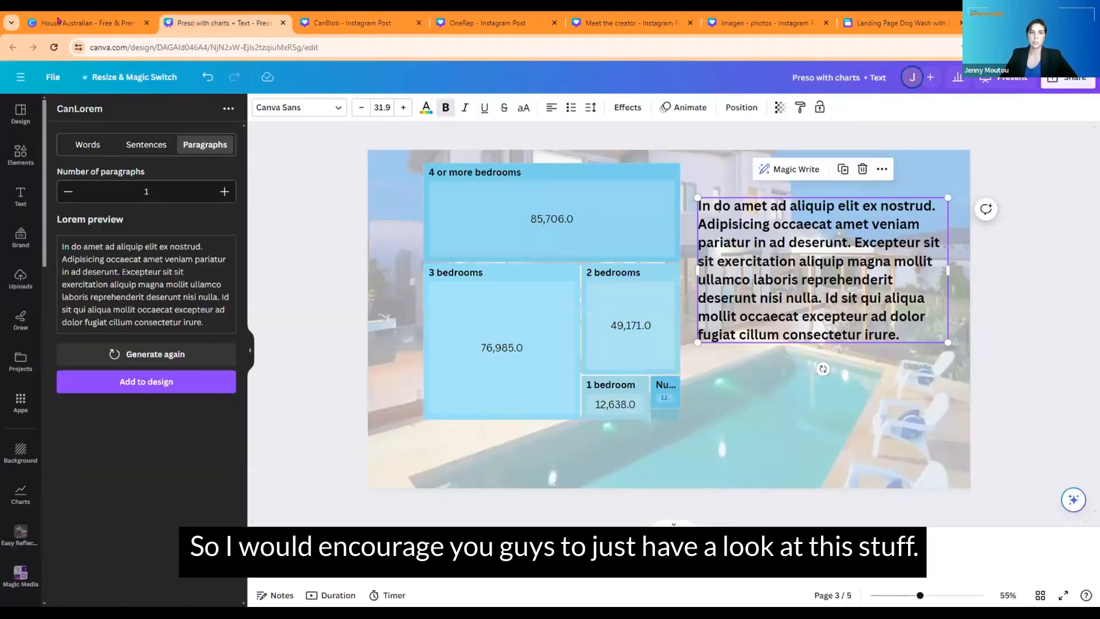
{"action": "mouse_move", "coordinate": [60, 20]}
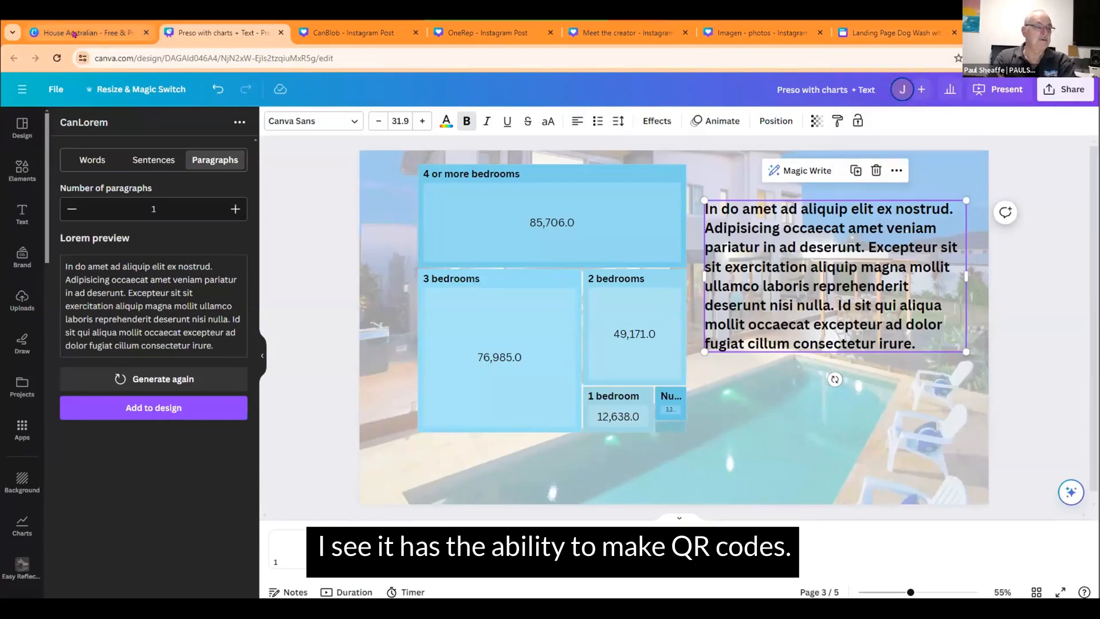
{"action": "left_click", "coordinate": [75, 24]}
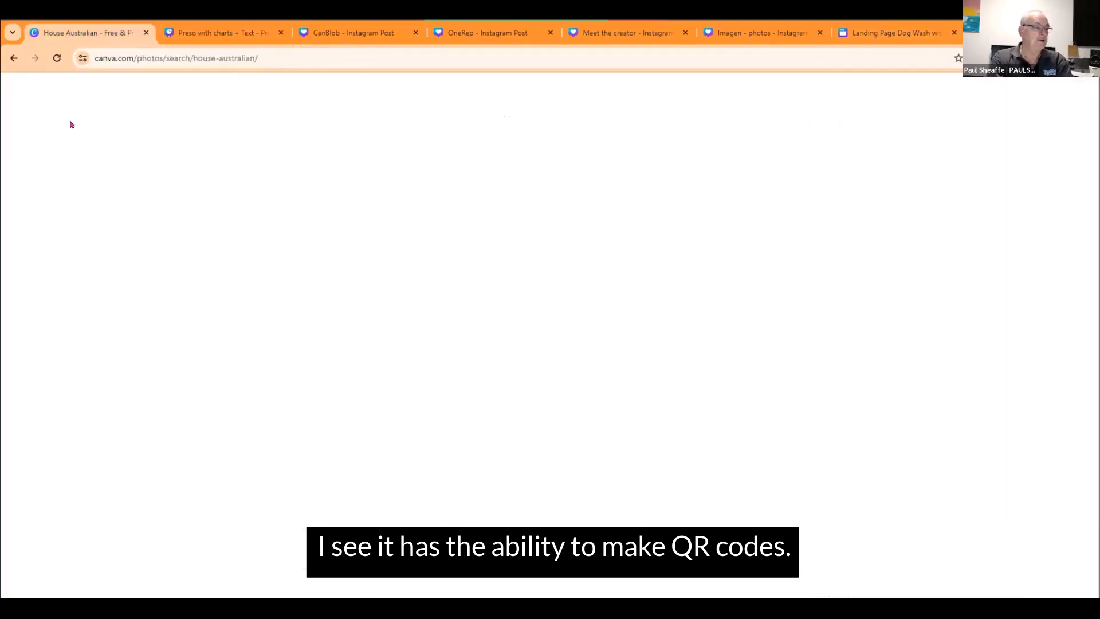
{"action": "left_click", "coordinate": [77, 98]}
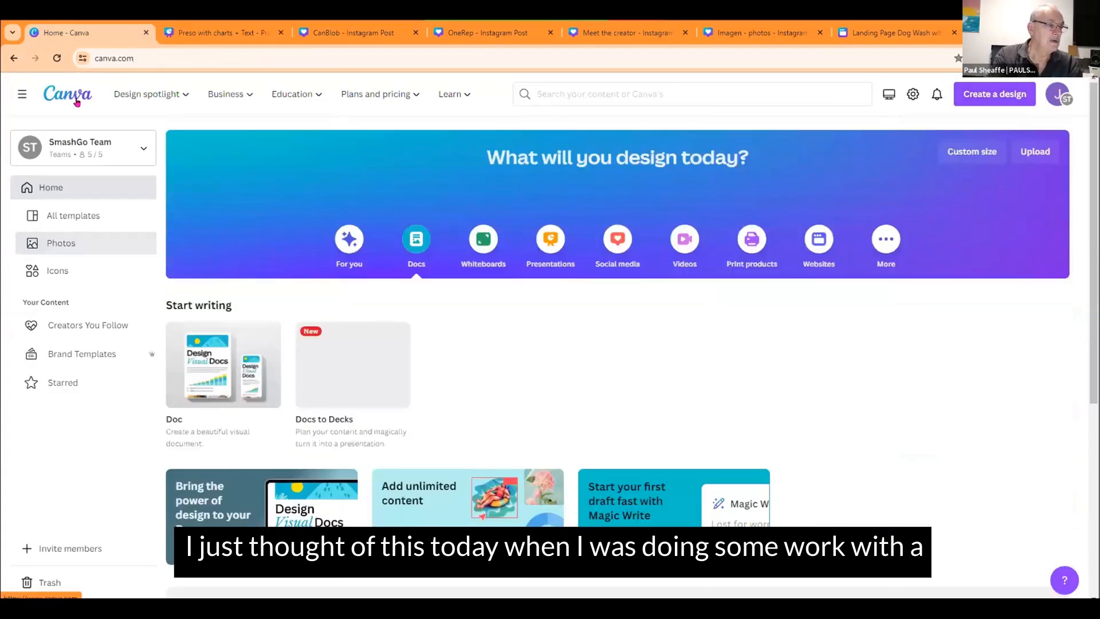
Open the smashgo.co website in a new browser tab and copy its web address.
{"action": "key", "text": "ctrl+t"}
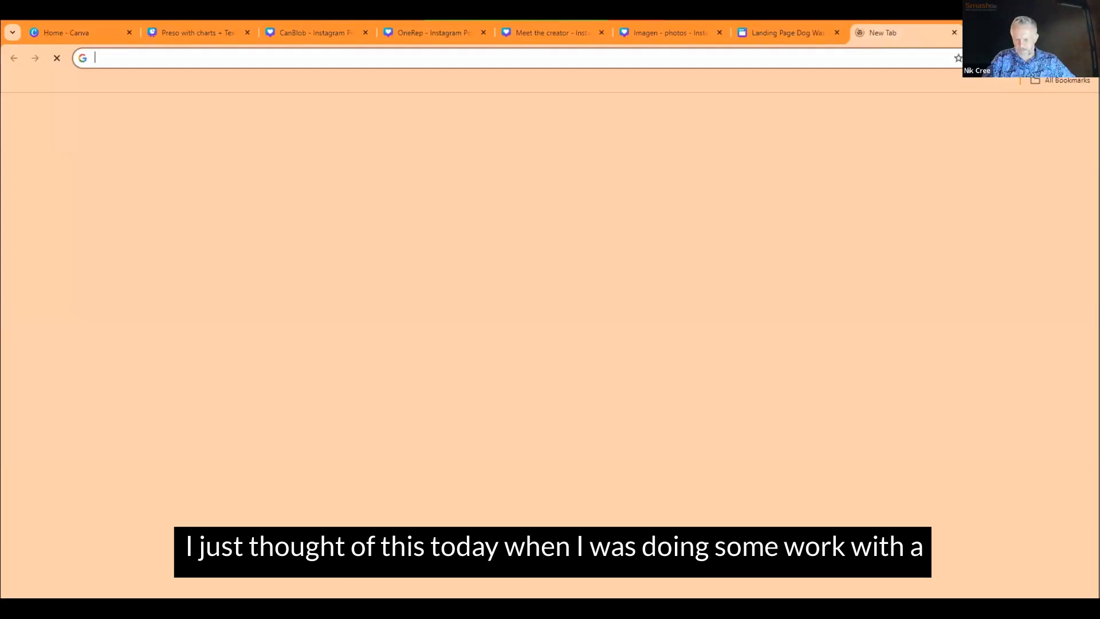
{"action": "type", "text": "smashgo.co"}
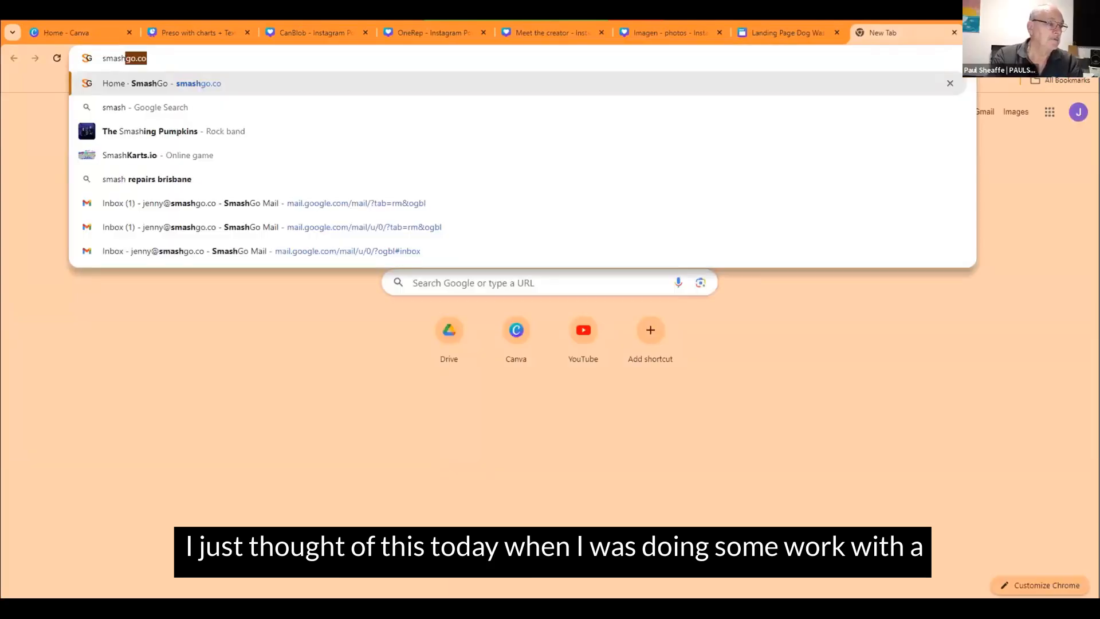
{"action": "key", "text": "Return"}
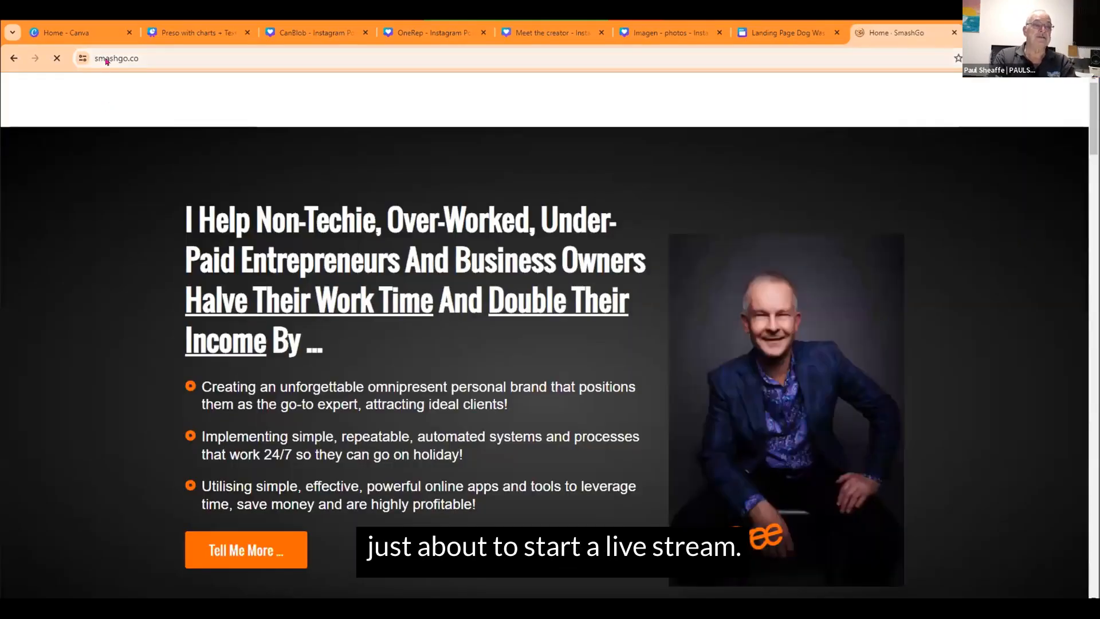
{"action": "right_click", "coordinate": [106, 61]}
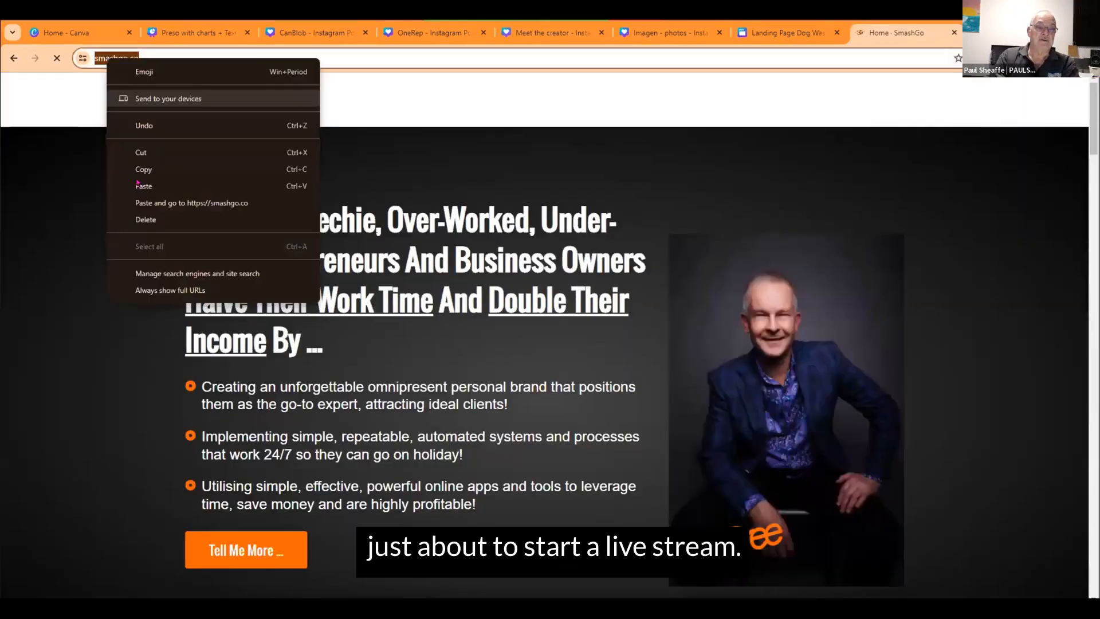
{"action": "left_click", "coordinate": [117, 164]}
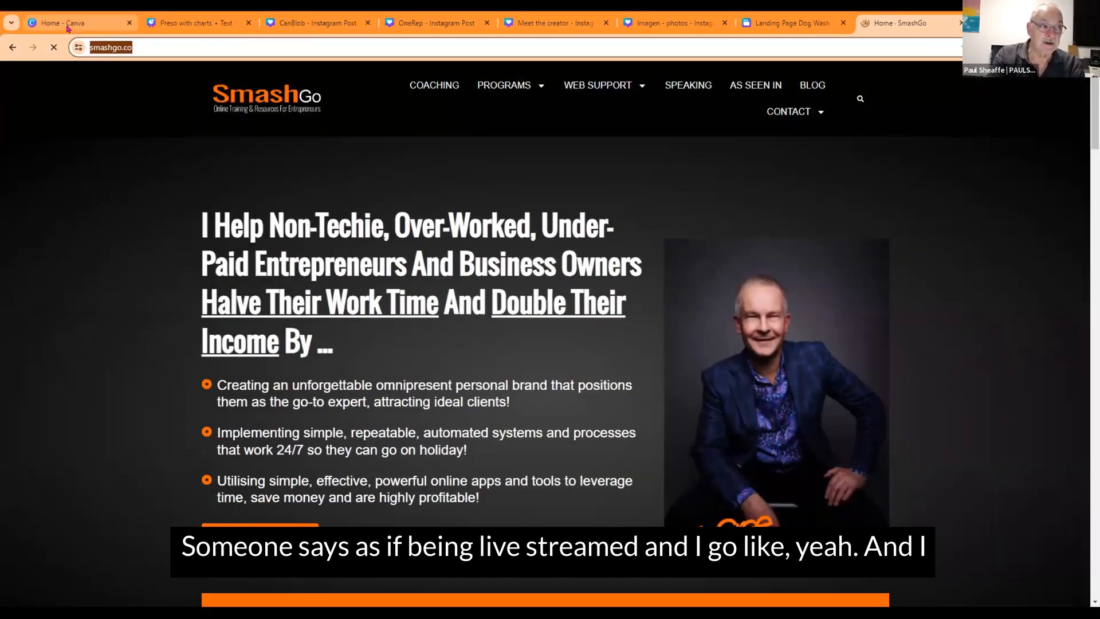
Return to the Canva home page and create a blank square Instagram post from the social media designs.
{"action": "left_click", "coordinate": [72, 38]}
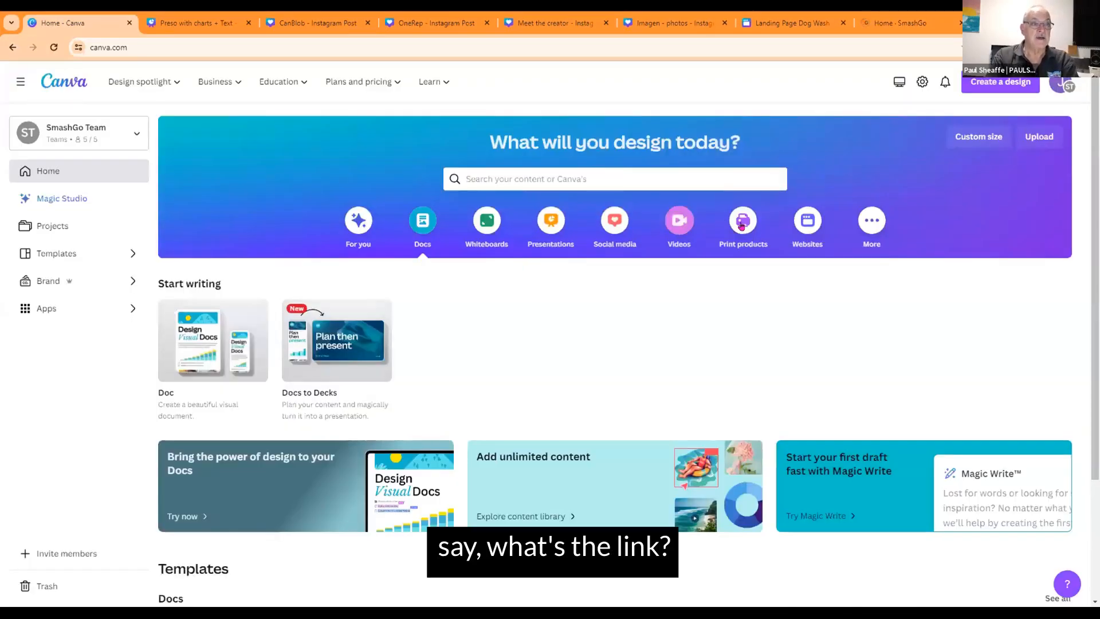
{"action": "left_click", "coordinate": [612, 225]}
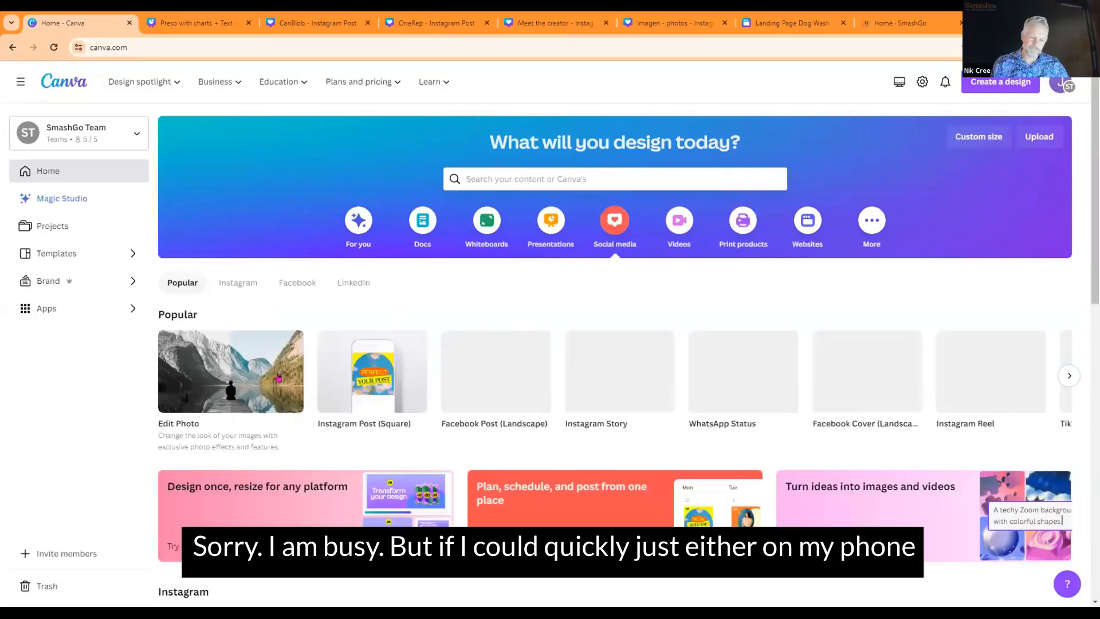
{"action": "left_click", "coordinate": [374, 377]}
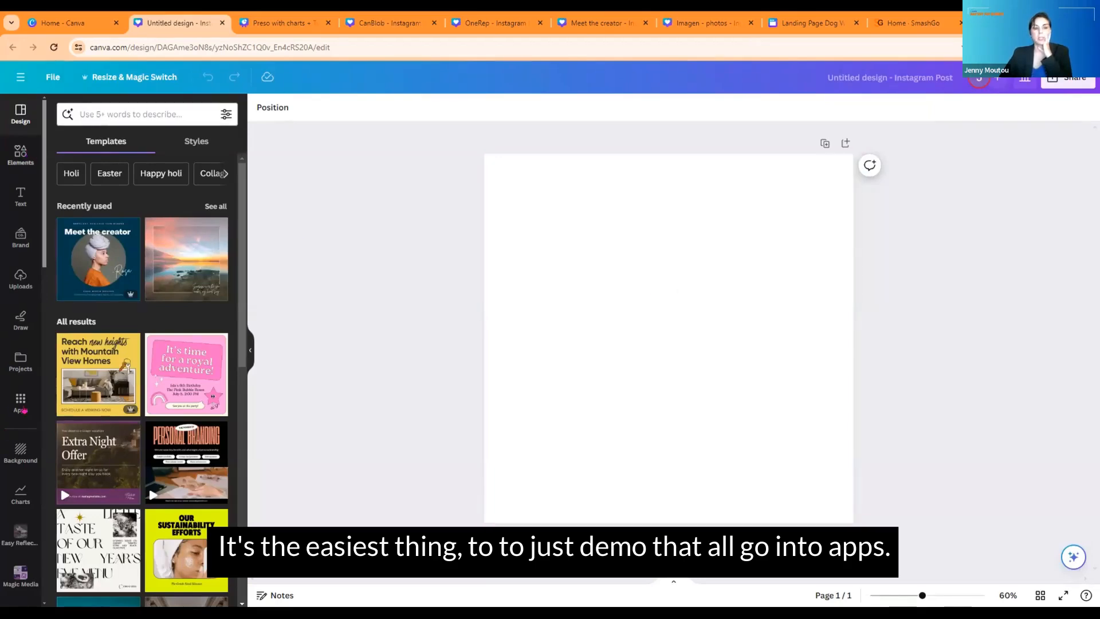
{"action": "left_click", "coordinate": [23, 408]}
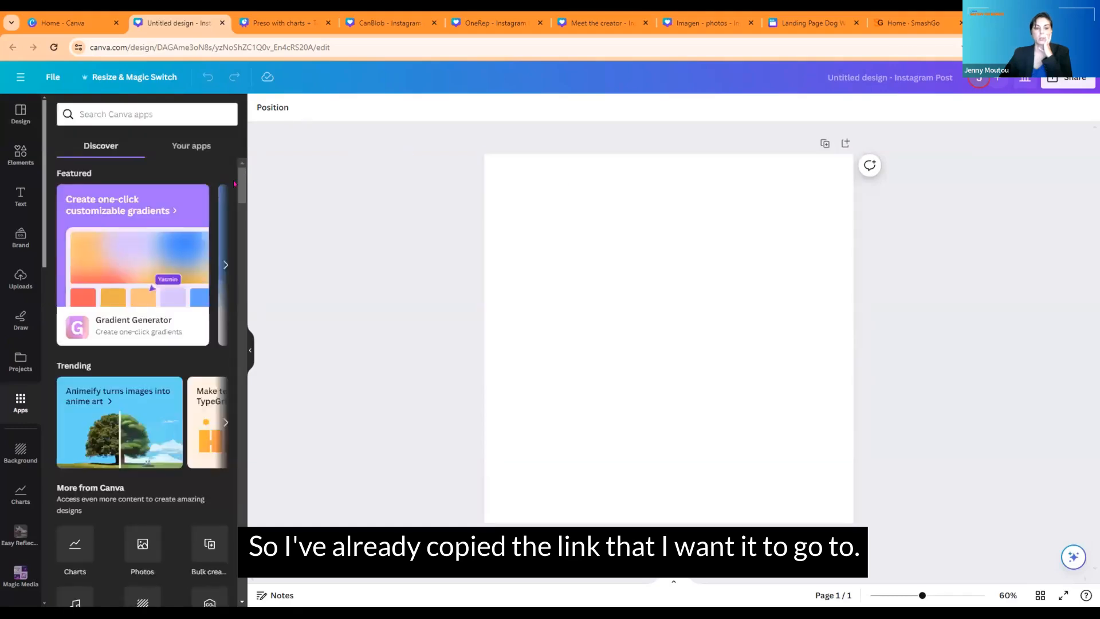
{"action": "scroll", "coordinate": [234, 185], "scroll_direction": "down", "scroll_amount": 5}
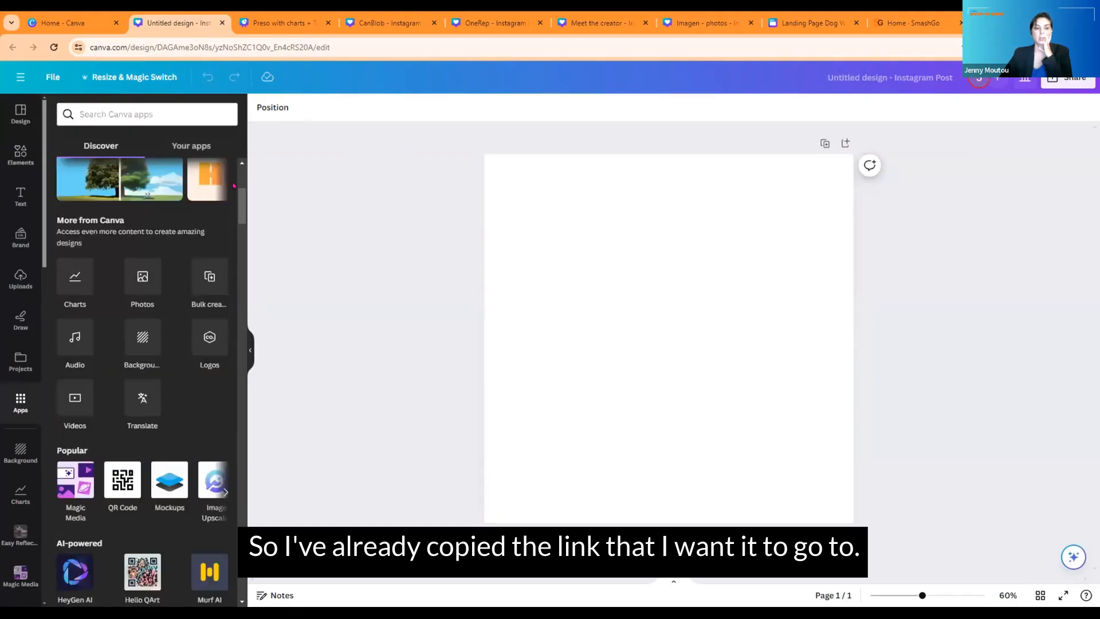
{"action": "left_click", "coordinate": [114, 492]}
{"action": "left_click", "coordinate": [138, 195]}
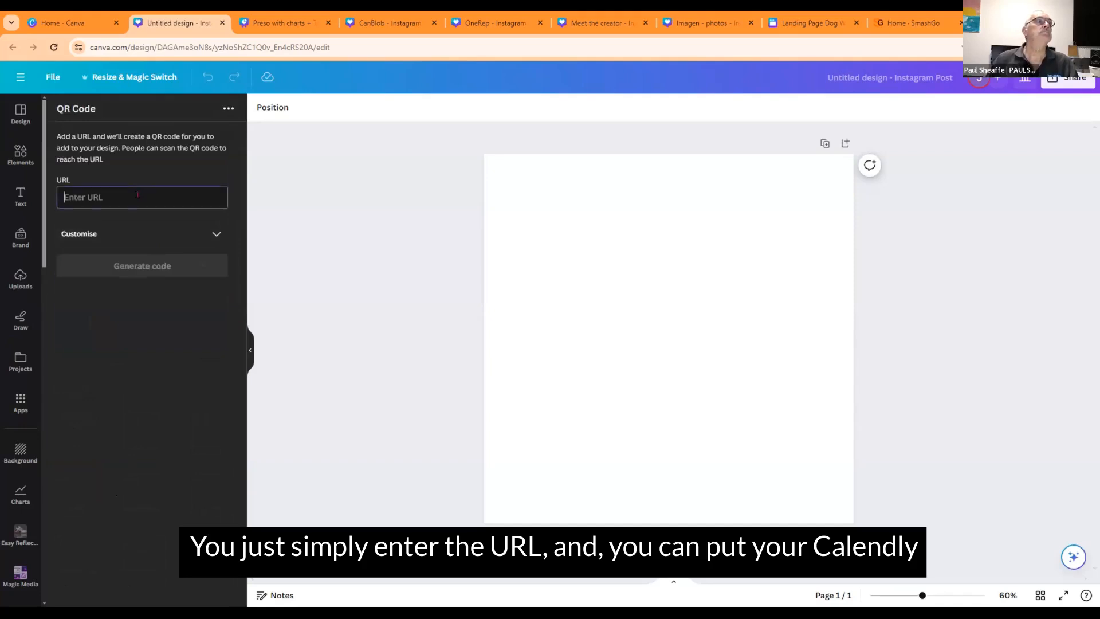
{"action": "key", "text": "ctrl+v"}
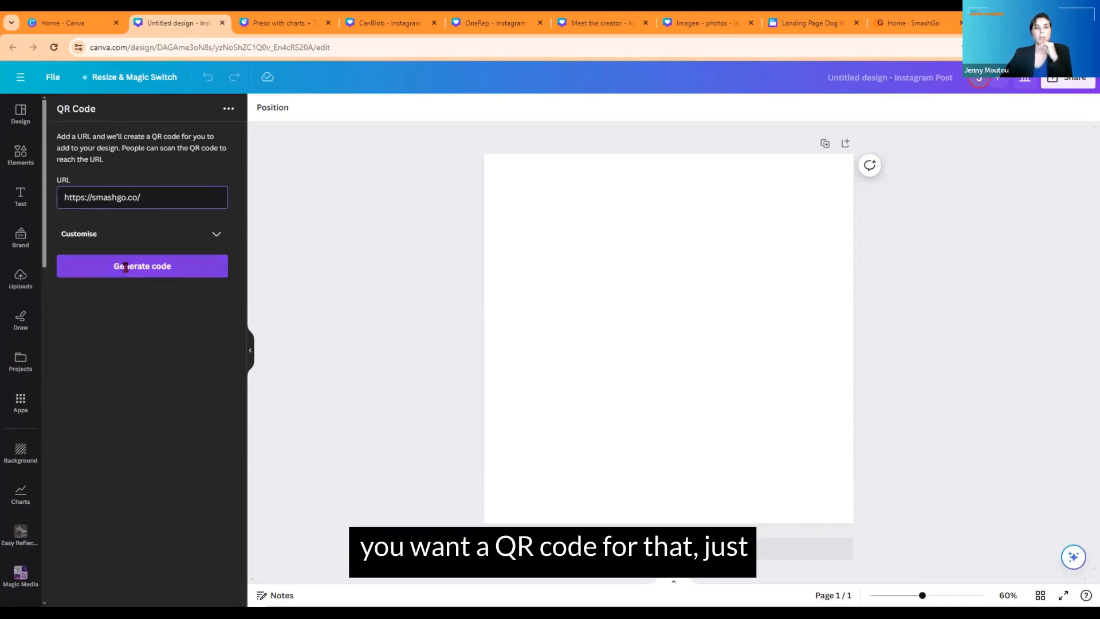
{"action": "left_click", "coordinate": [125, 267]}
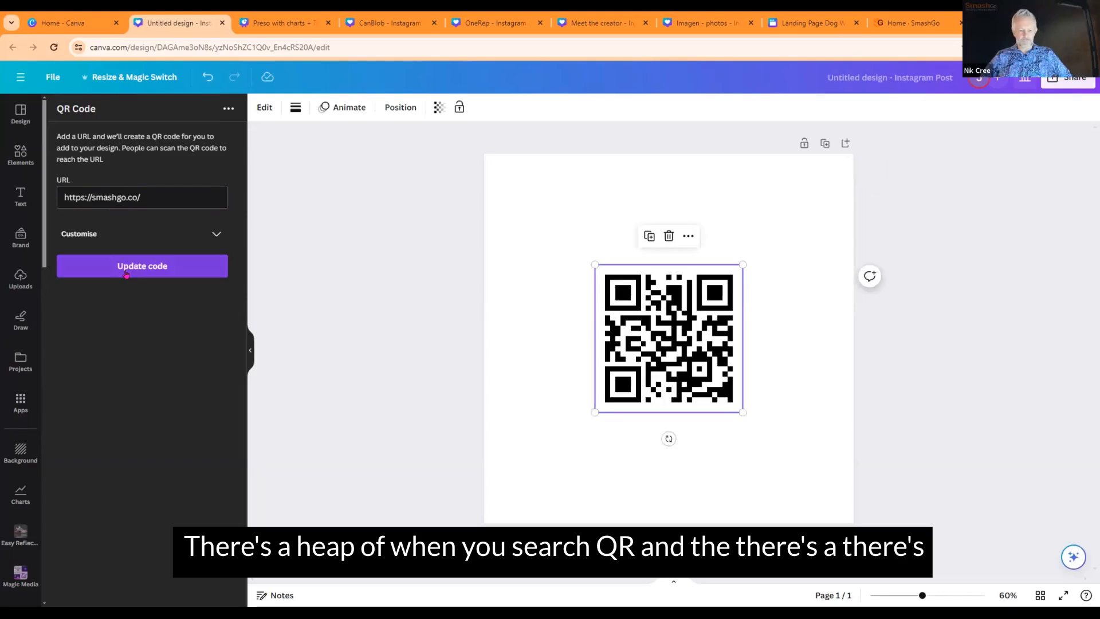
{"action": "left_click_drag", "start_coordinate": [812, 192], "coordinate": [816, 191]}
{"action": "left_click_drag", "start_coordinate": [594, 412], "coordinate": [497, 483]}
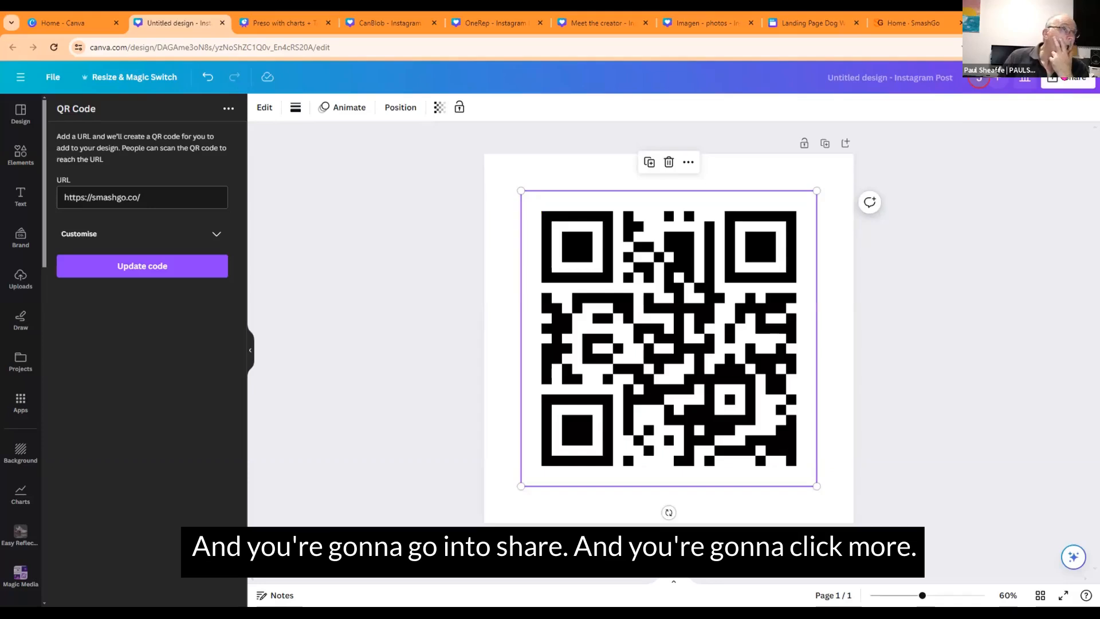
Show the Embed option among all of the design's sharing options.
{"action": "left_click", "coordinate": [1067, 80]}
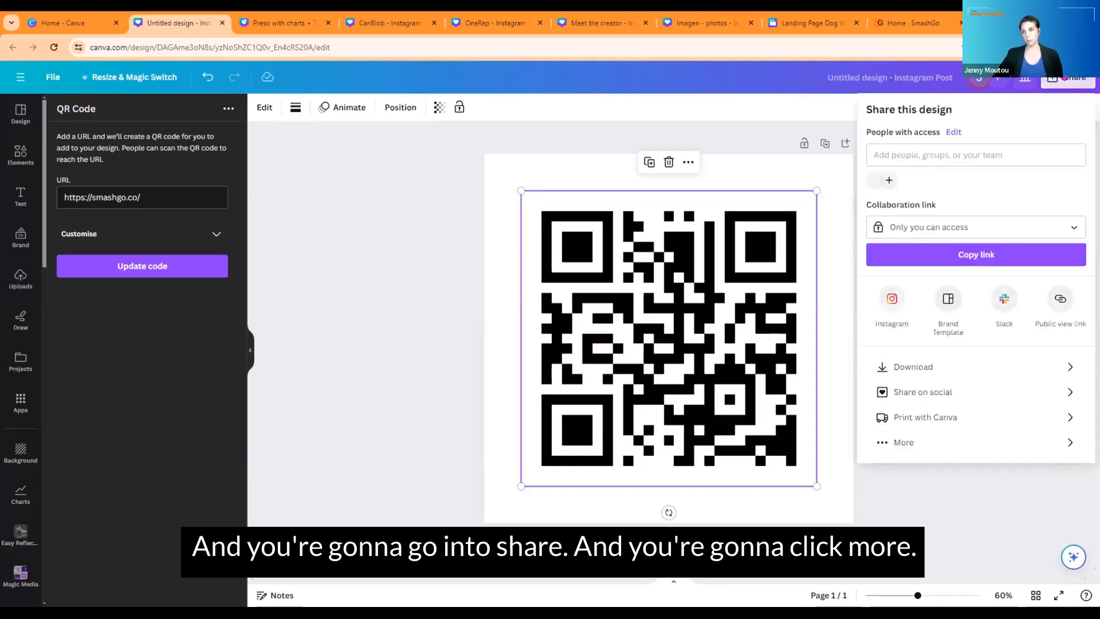
{"action": "left_click", "coordinate": [897, 446]}
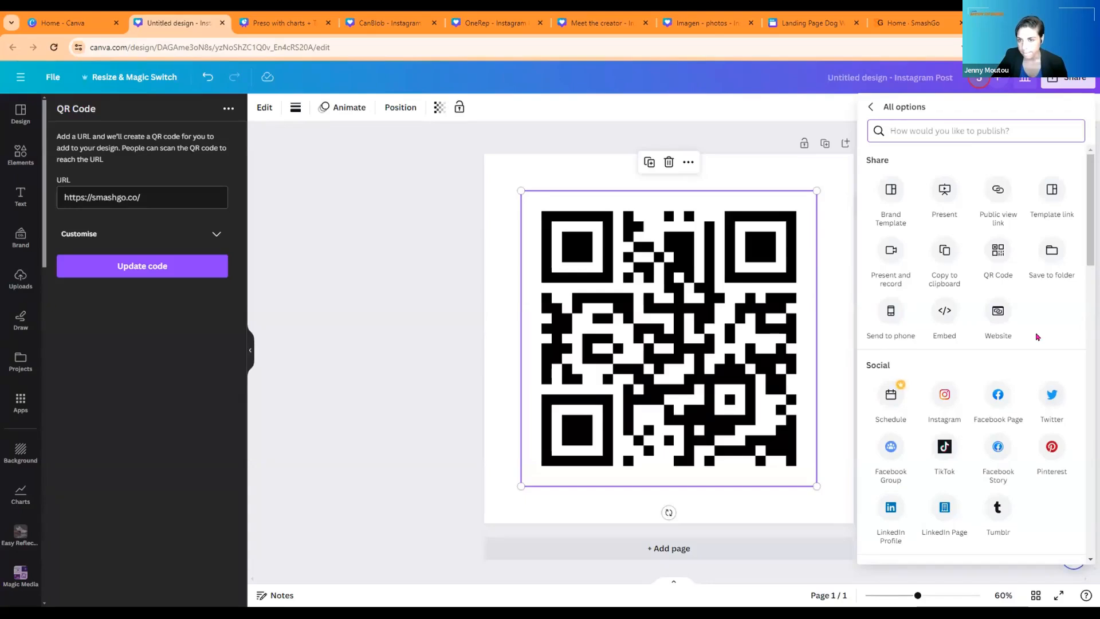
{"action": "left_click", "coordinate": [951, 313]}
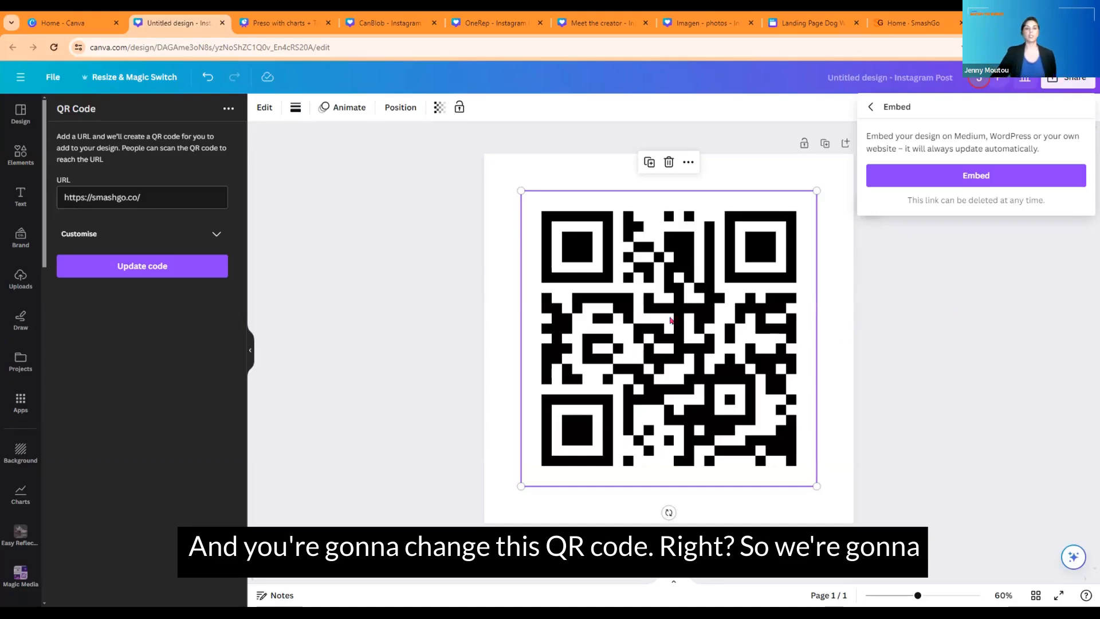
{"action": "left_click", "coordinate": [669, 162]}
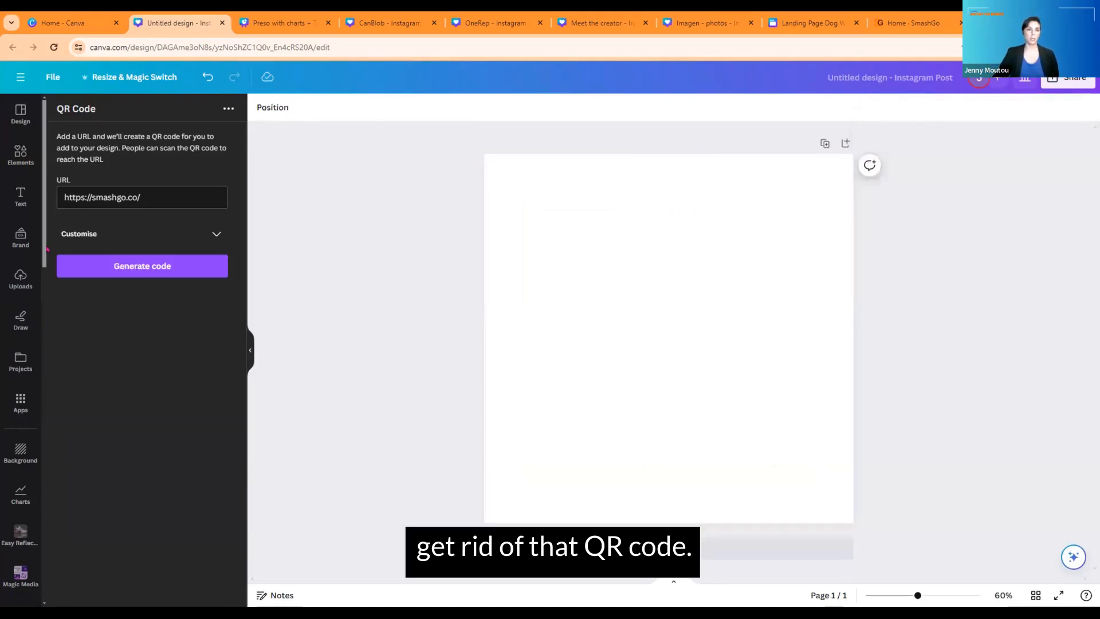
{"action": "left_click", "coordinate": [144, 263]}
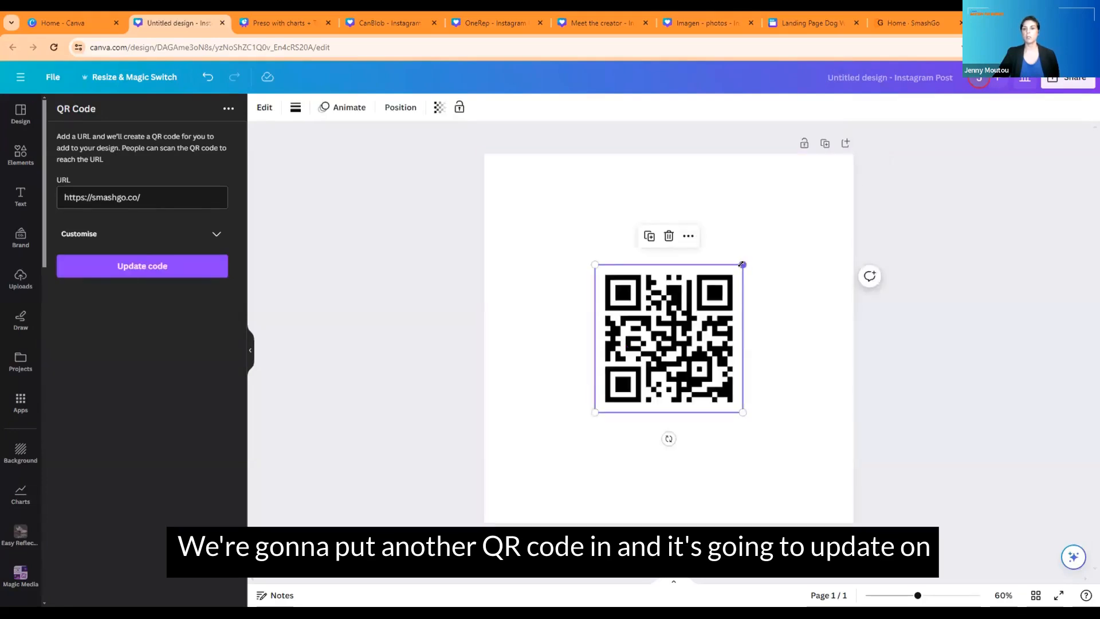
{"action": "left_click_drag", "start_coordinate": [743, 265], "coordinate": [827, 179]}
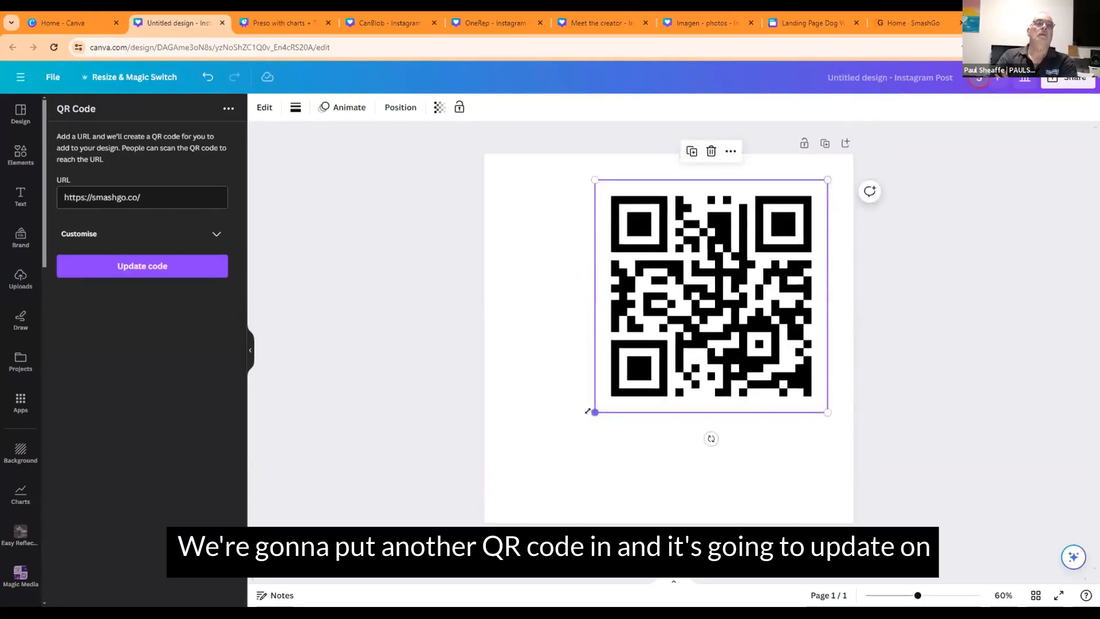
{"action": "left_click_drag", "start_coordinate": [595, 412], "coordinate": [508, 497]}
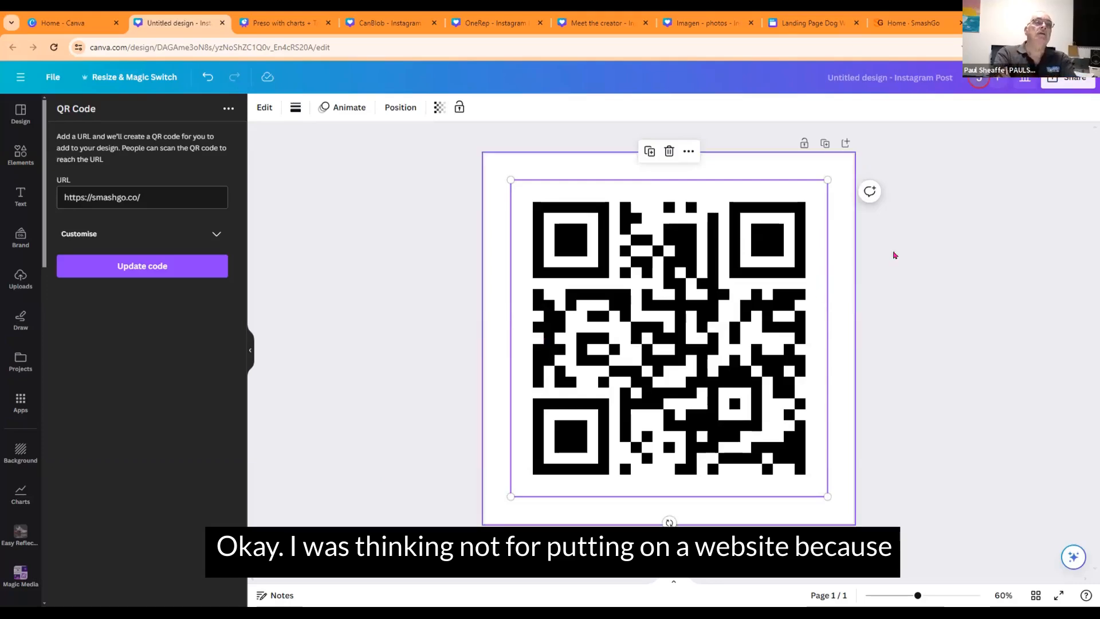
{"action": "left_click", "coordinate": [911, 249]}
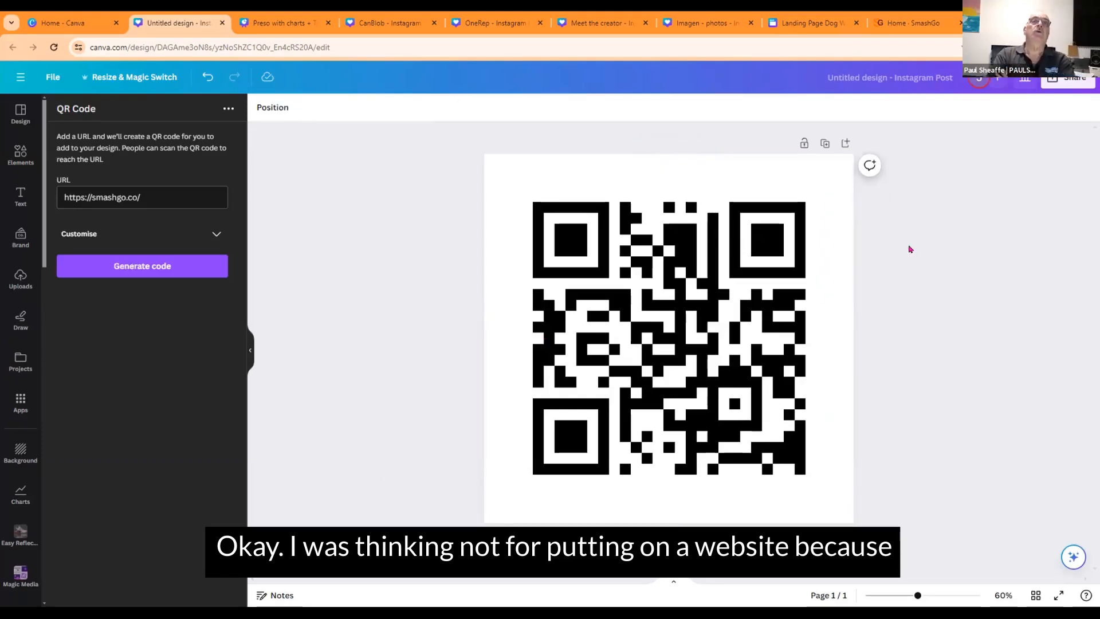
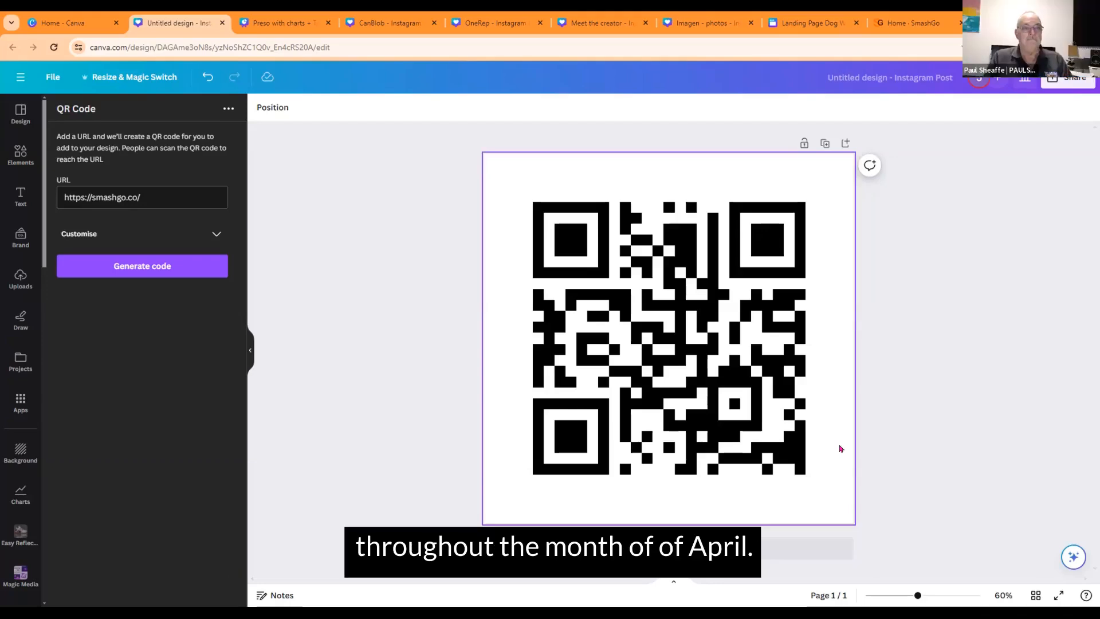
Create the design's embed links, highlight the start of the HTML embed code and return to the Canva home page.
{"action": "left_click", "coordinate": [728, 460]}
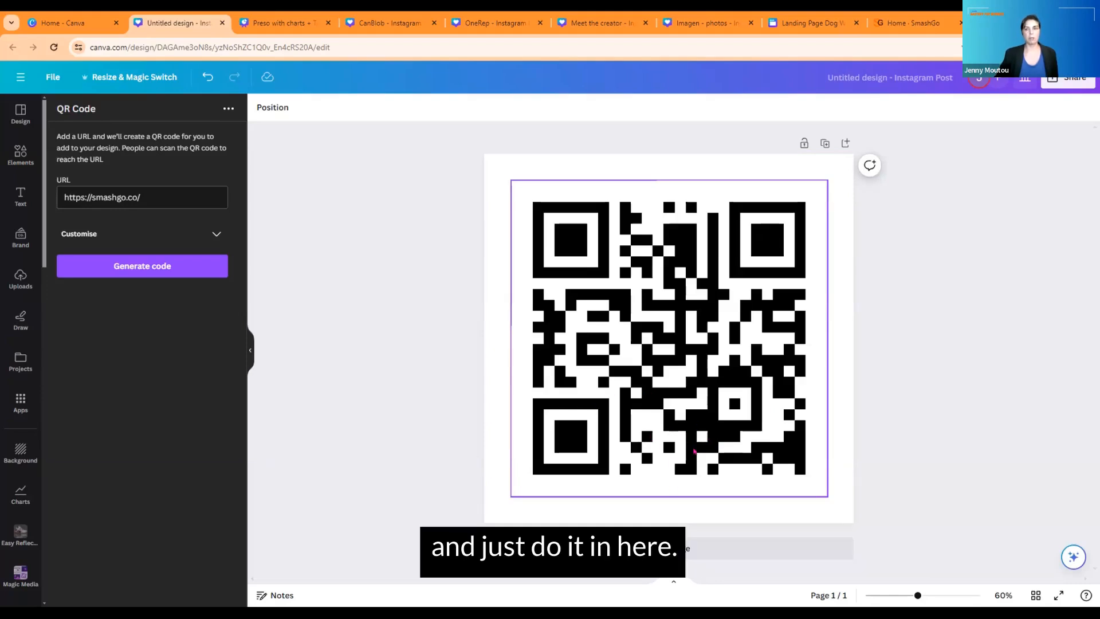
{"action": "left_click", "coordinate": [1055, 86]}
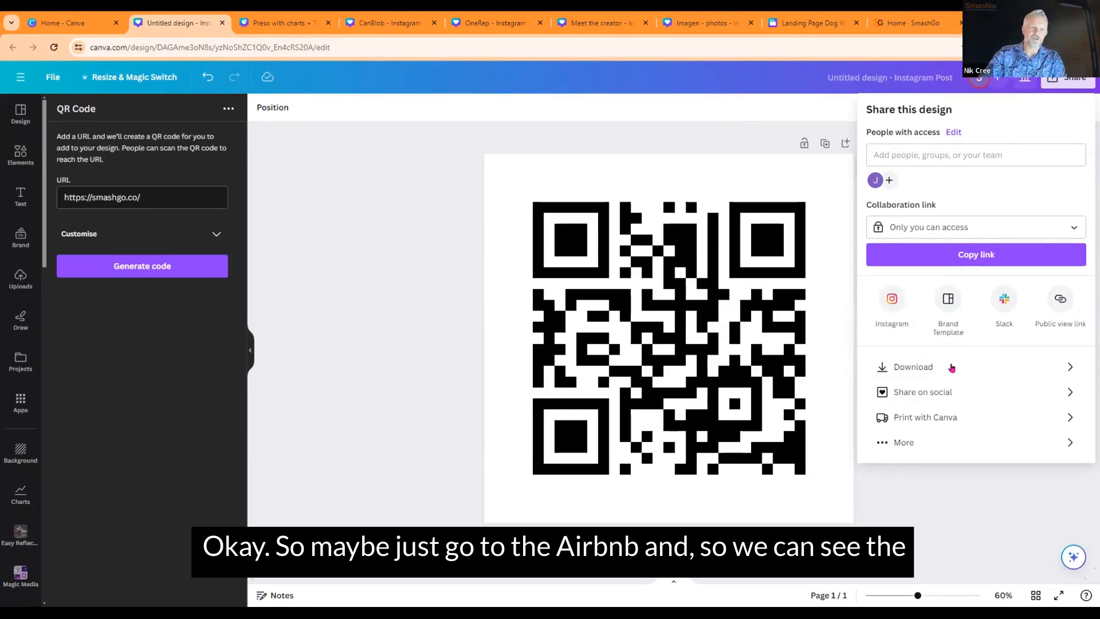
{"action": "left_click", "coordinate": [905, 440]}
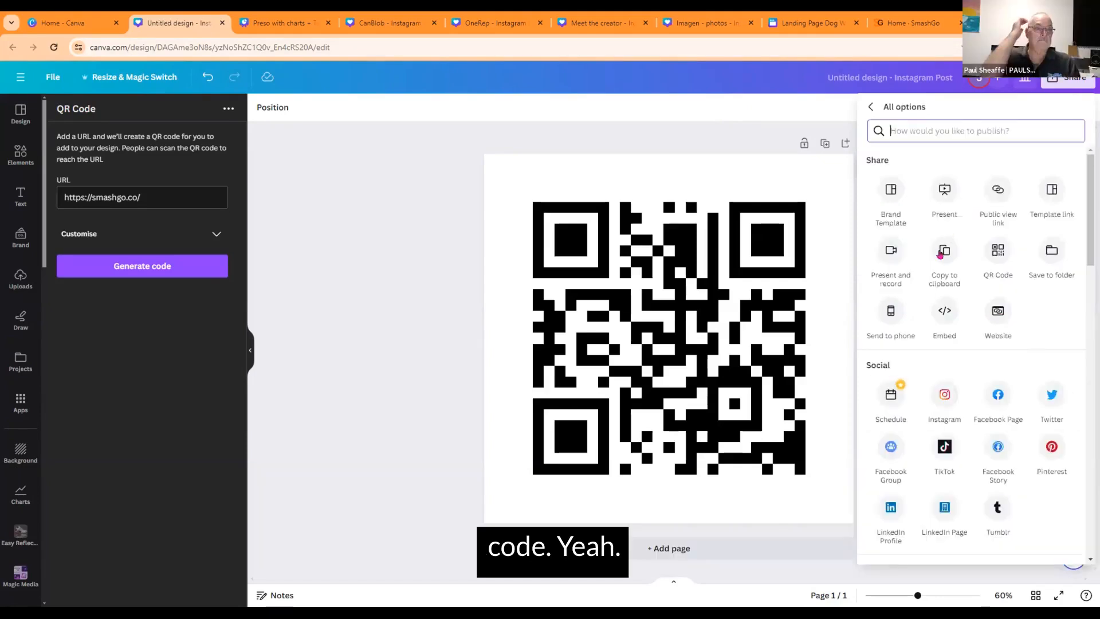
{"action": "left_click", "coordinate": [946, 314]}
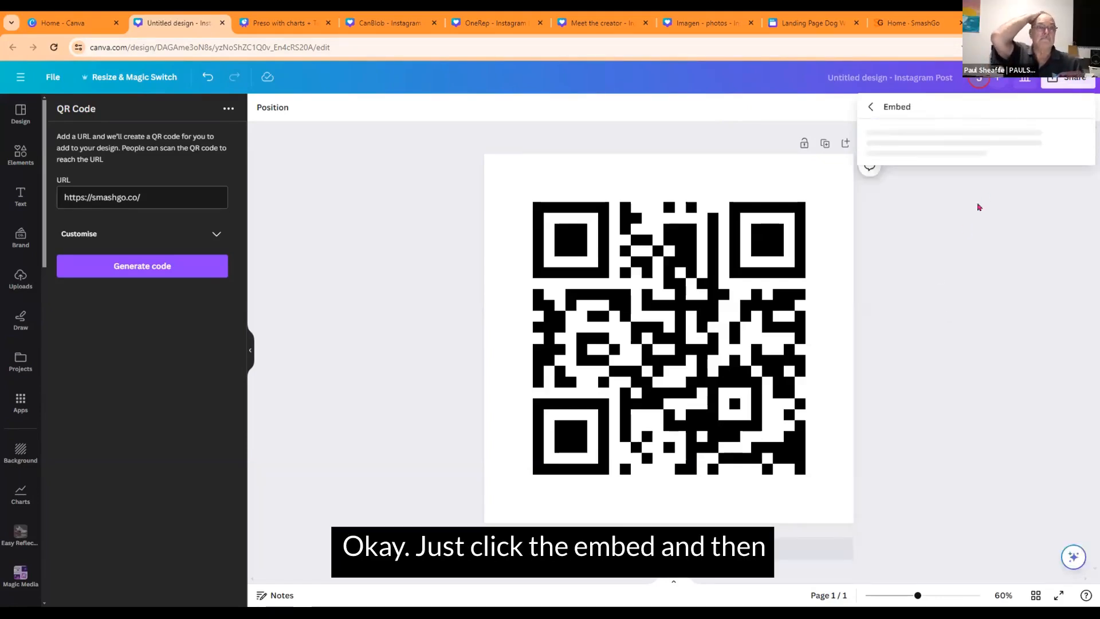
{"action": "left_click", "coordinate": [977, 179]}
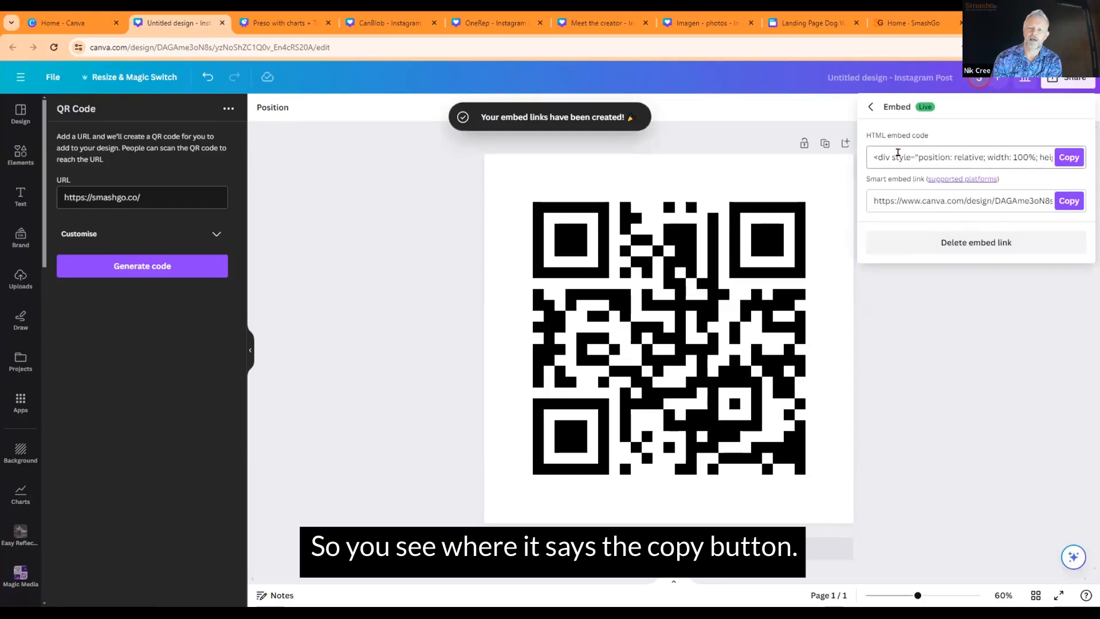
{"action": "left_click_drag", "start_coordinate": [877, 157], "coordinate": [1002, 153]}
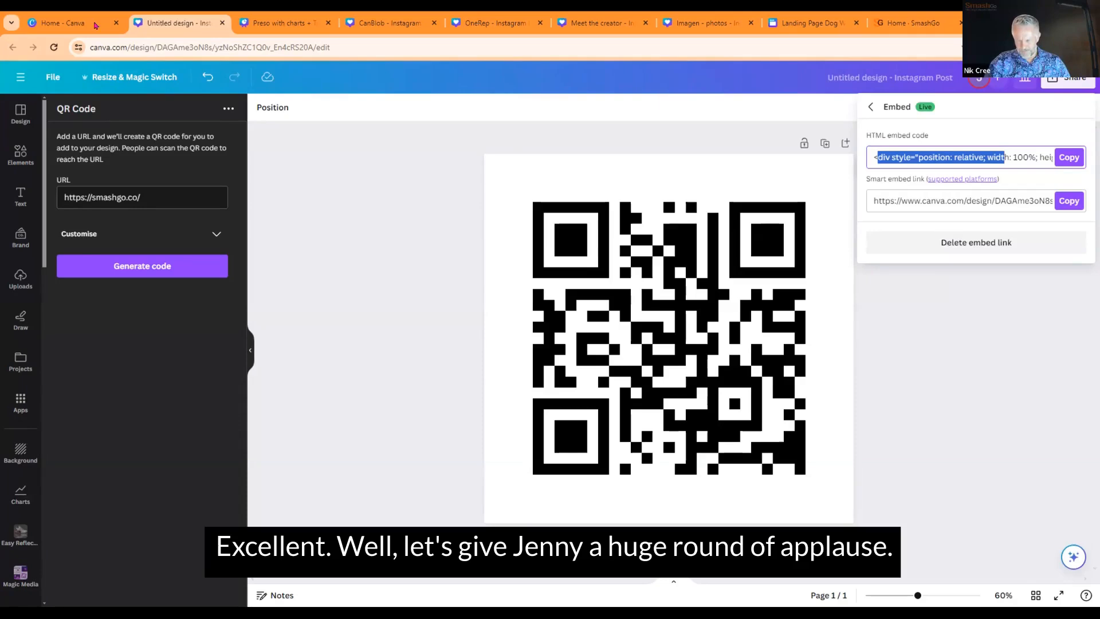
{"action": "left_click", "coordinate": [90, 24]}
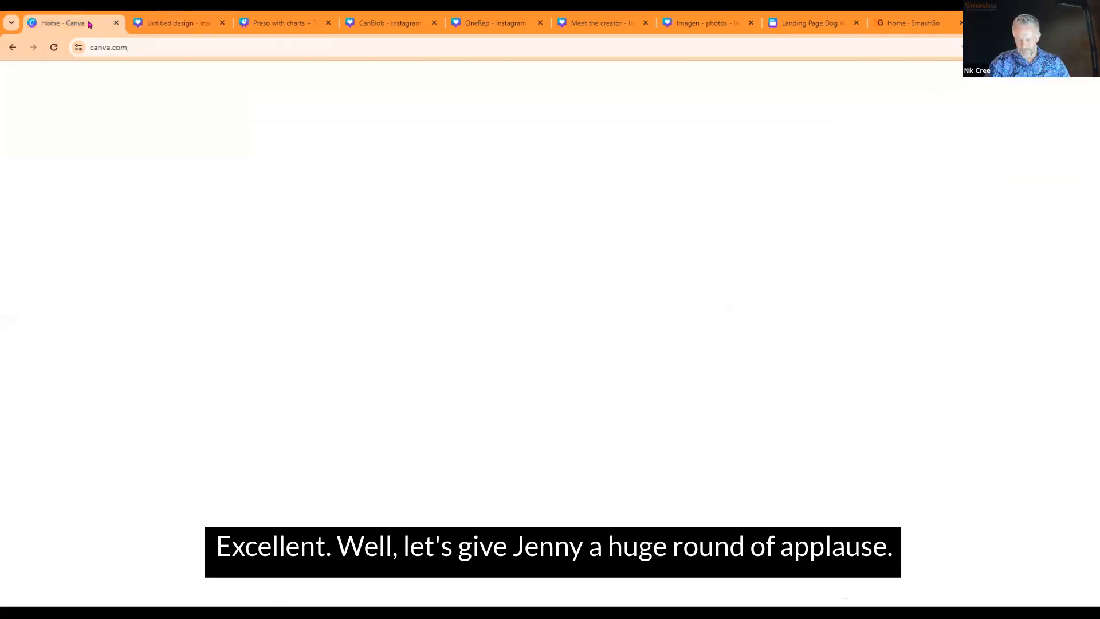